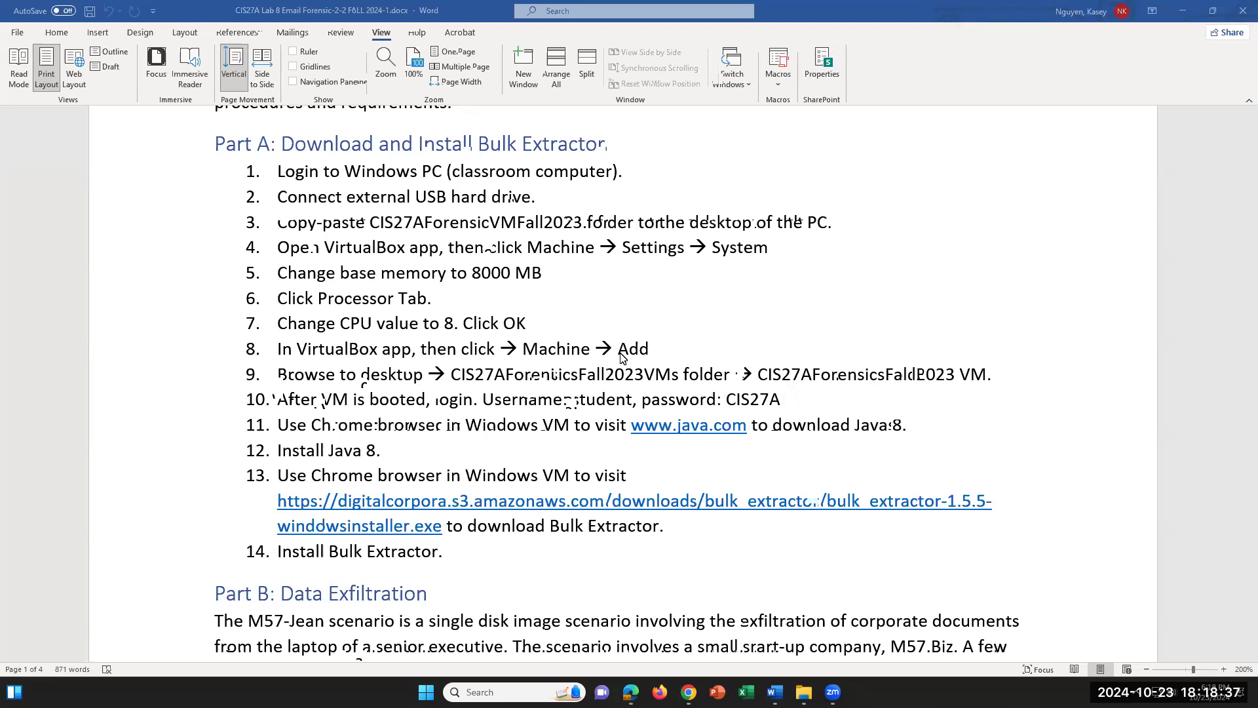
Switch to File Explorer and locate the CIS27AForensicVMFall23 folder on the SP PHD U3 (E:) external drive.
scroll(622, 358, up, 1)
scroll(623, 358, down, 1)
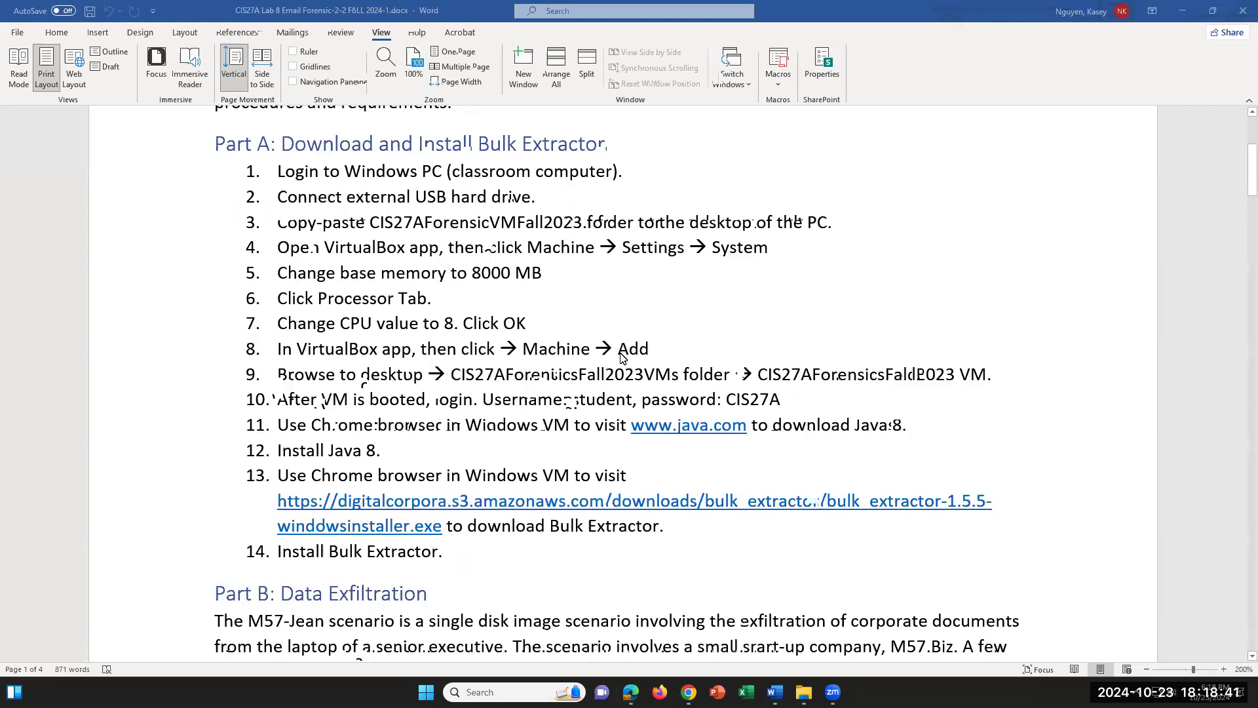
mouse_move(803, 692)
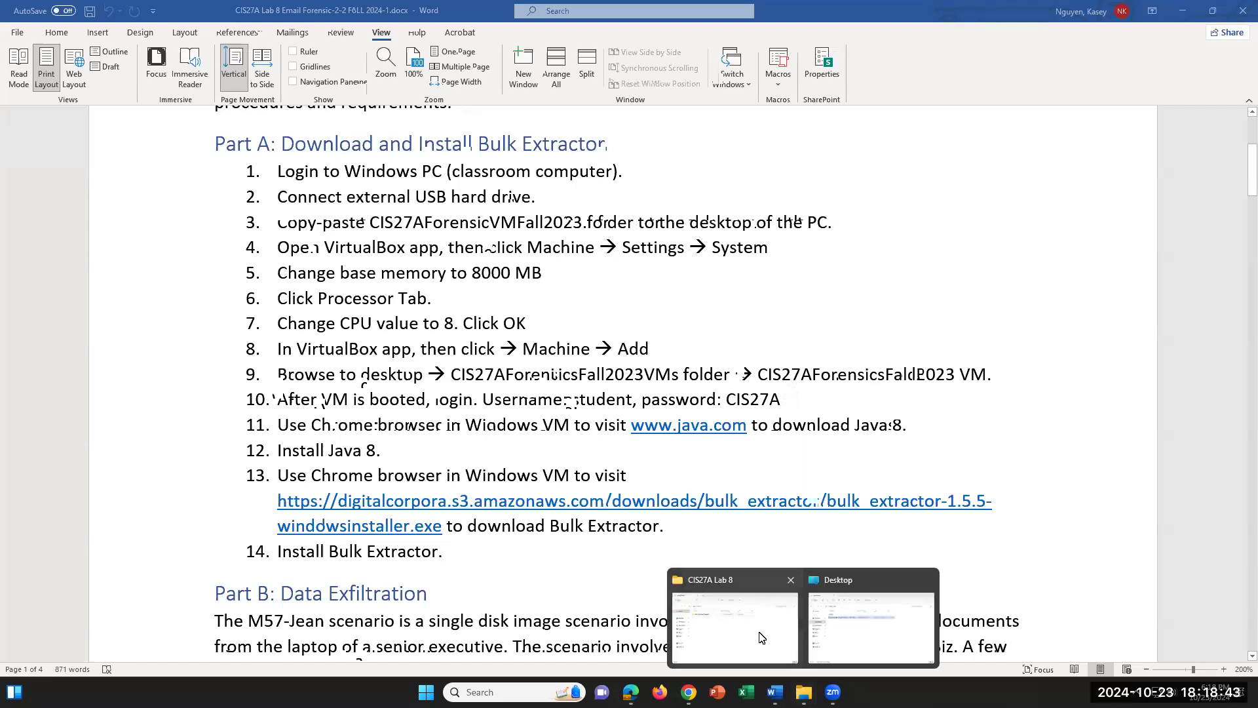
click(735, 626)
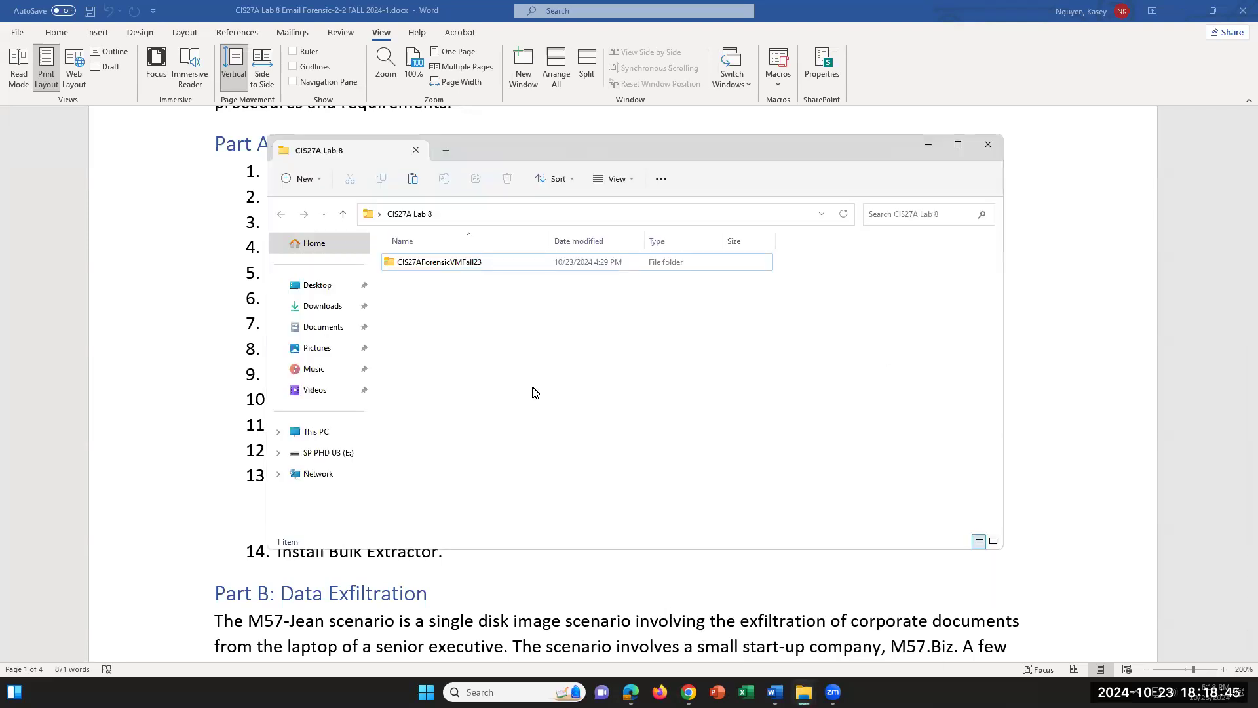
click(326, 454)
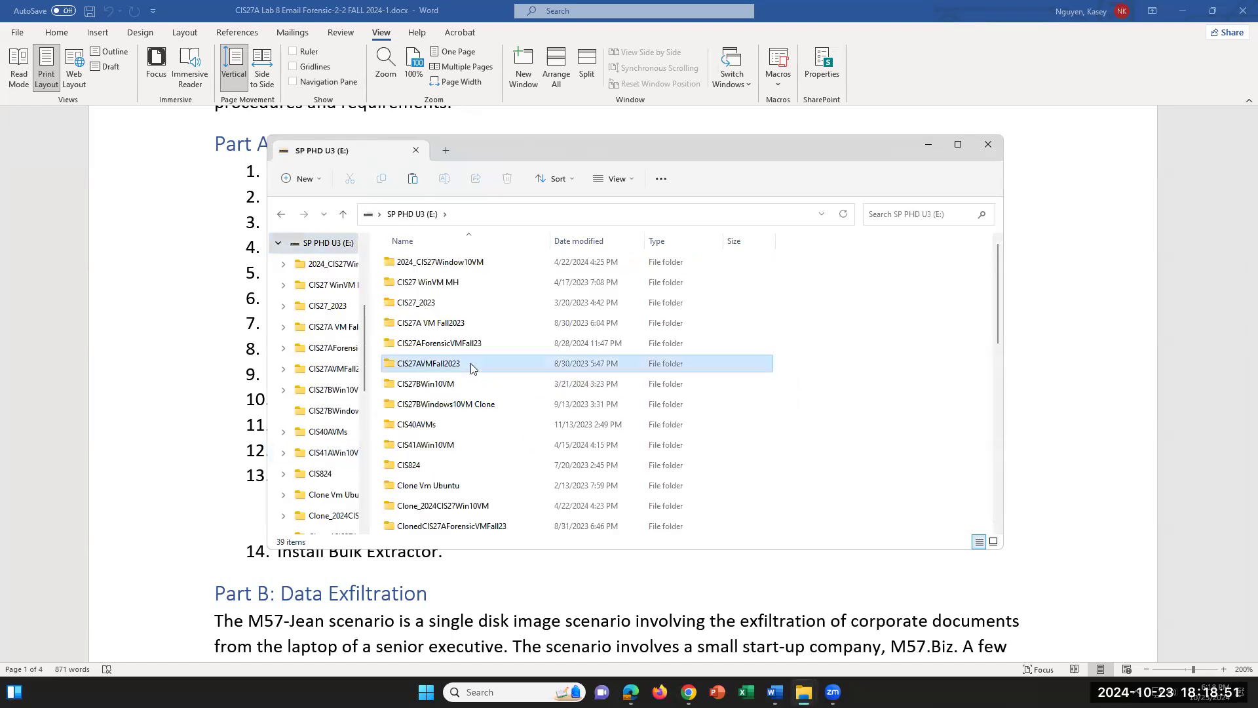
click(476, 350)
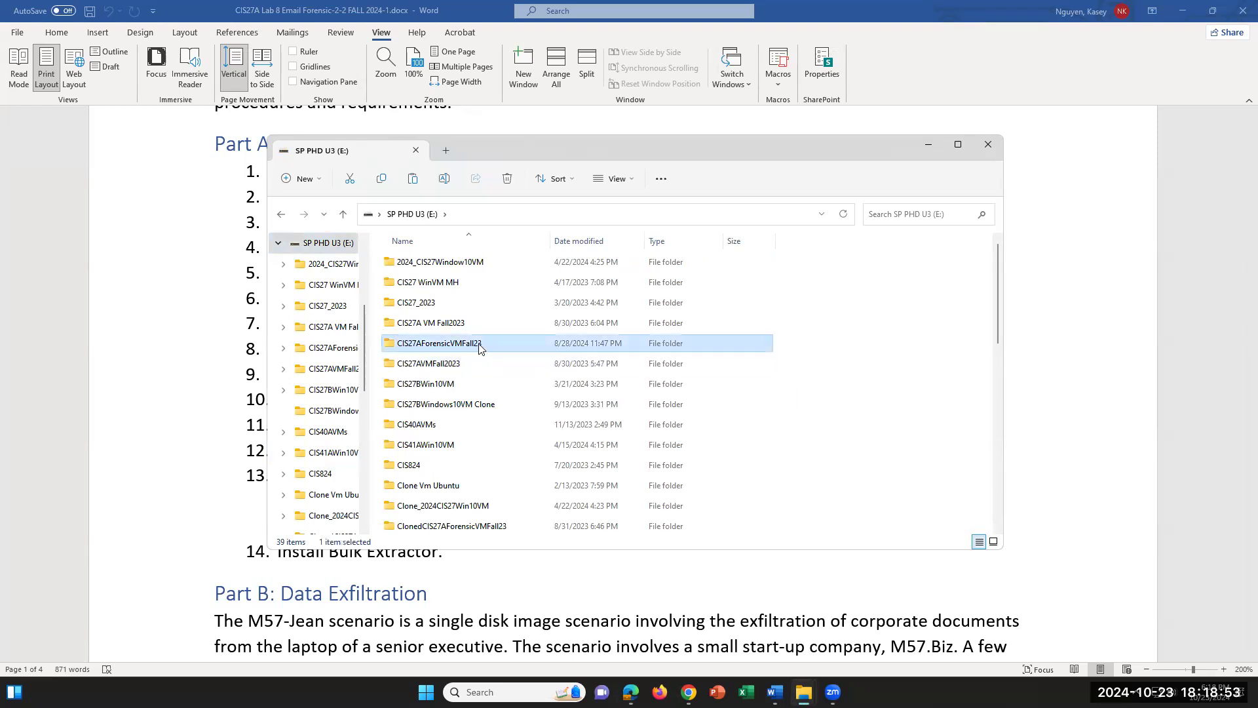
right_click(479, 348)
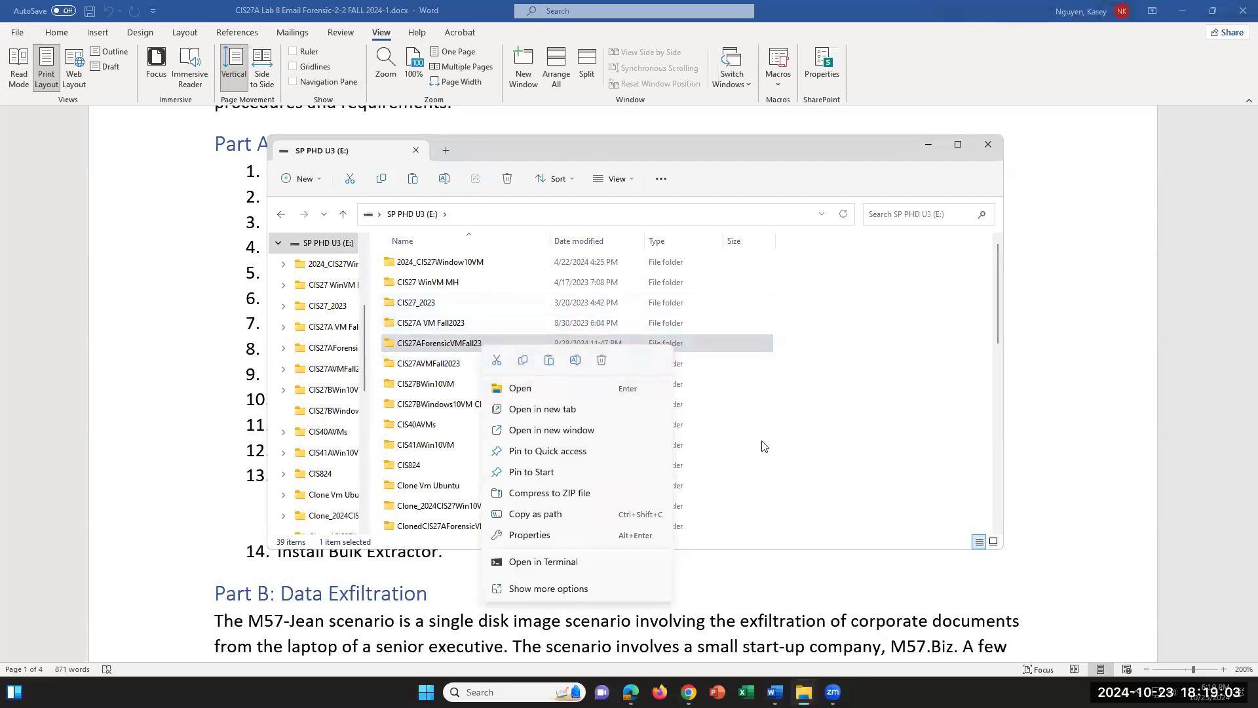
click(888, 491)
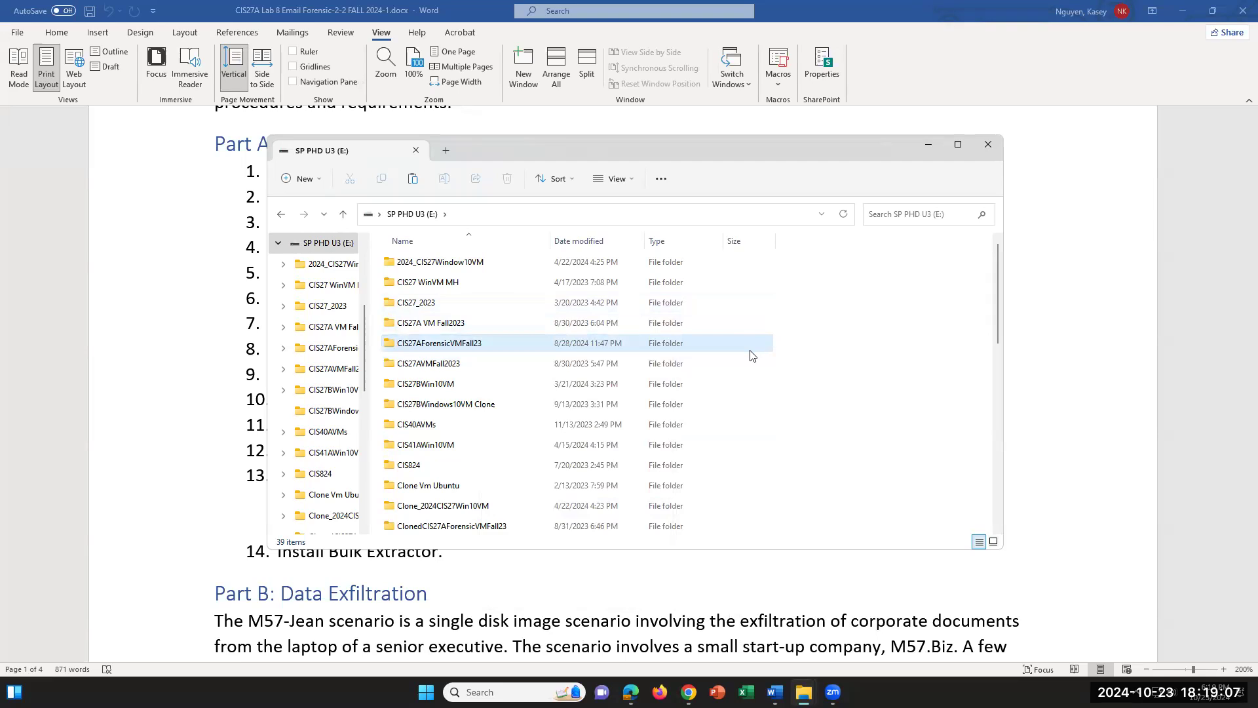
click(928, 144)
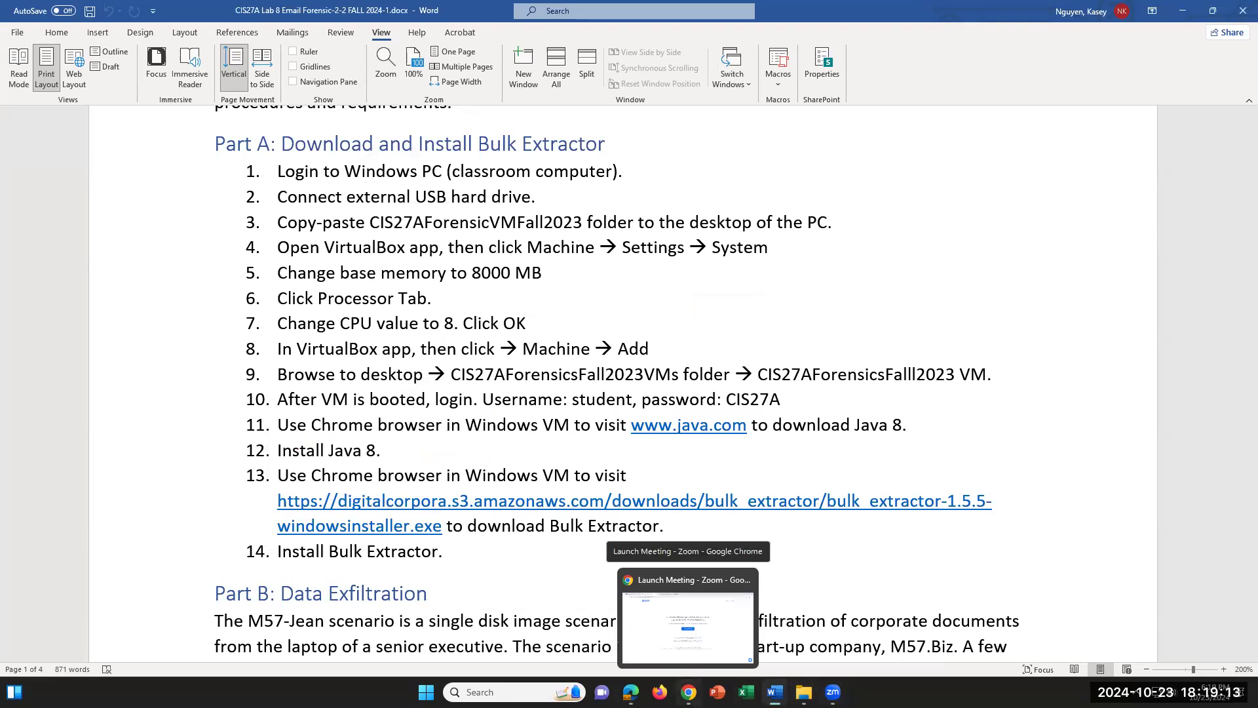
Browse to the nested CIS27AForensicVMFall23 folder on the Desktop and open CIS27AForensicVMFall23.vbox in VirtualBox.
mouse_move(803, 692)
click(770, 654)
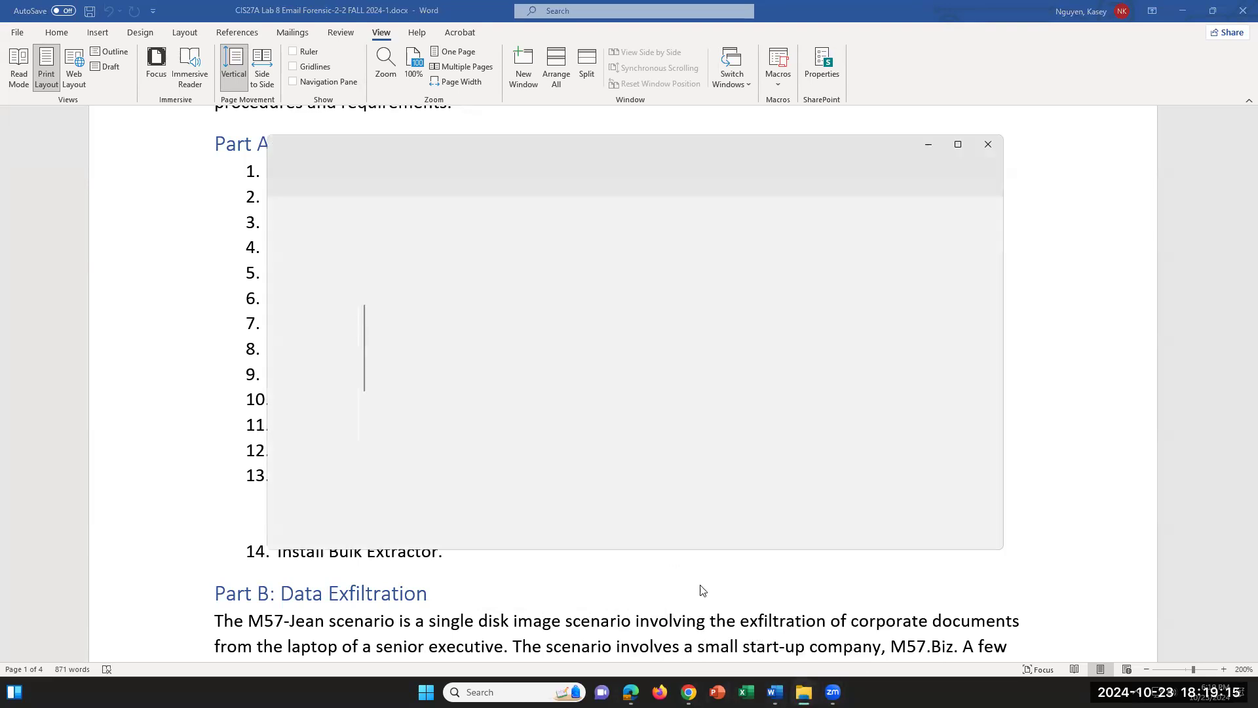
scroll(365, 340, up, 5)
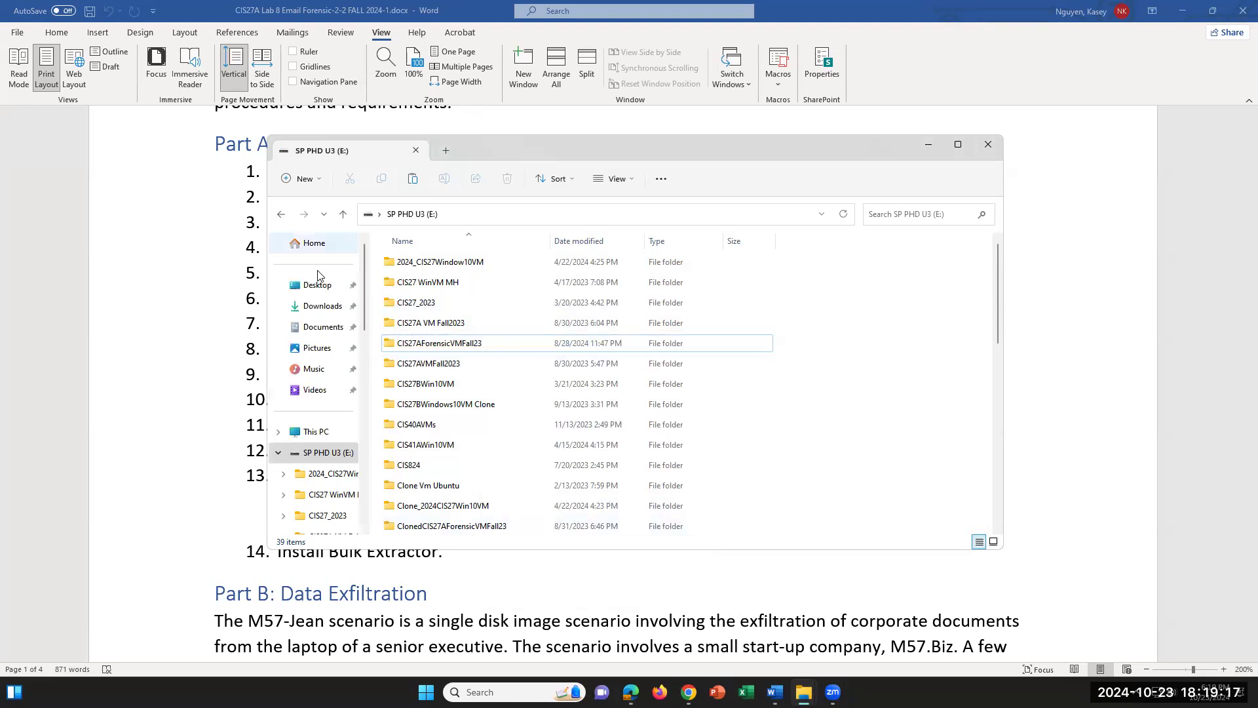
click(311, 284)
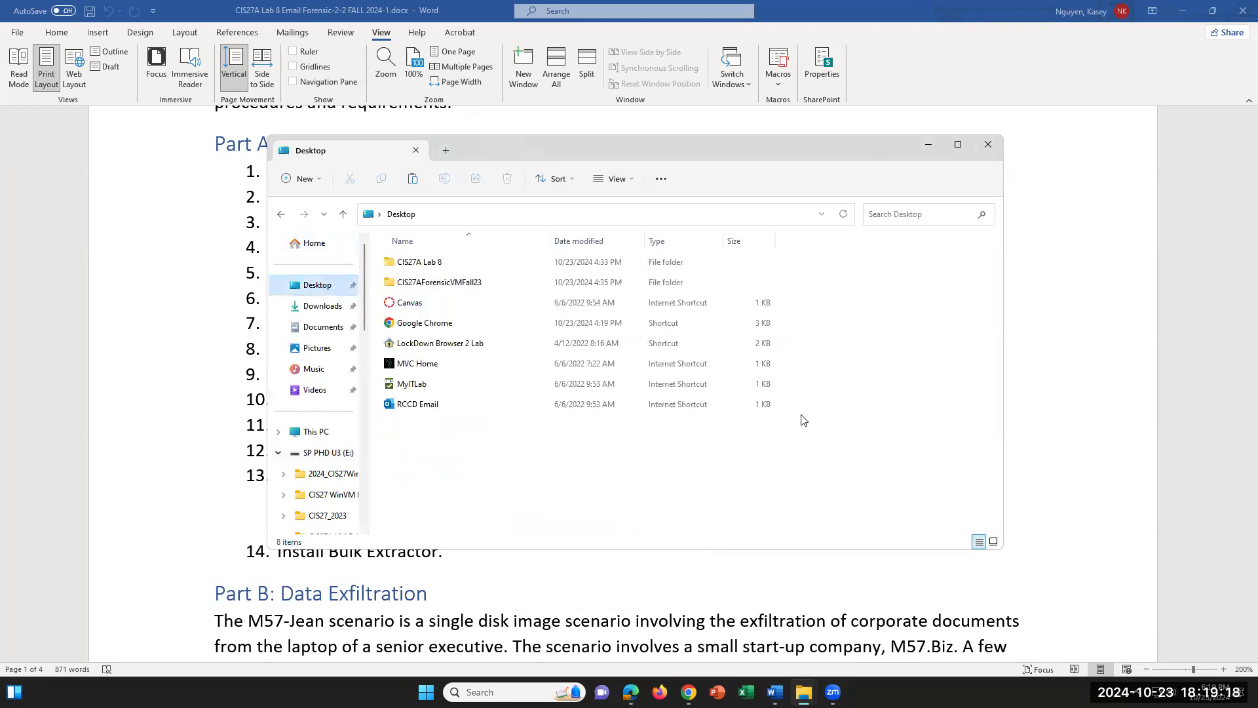
click(493, 284)
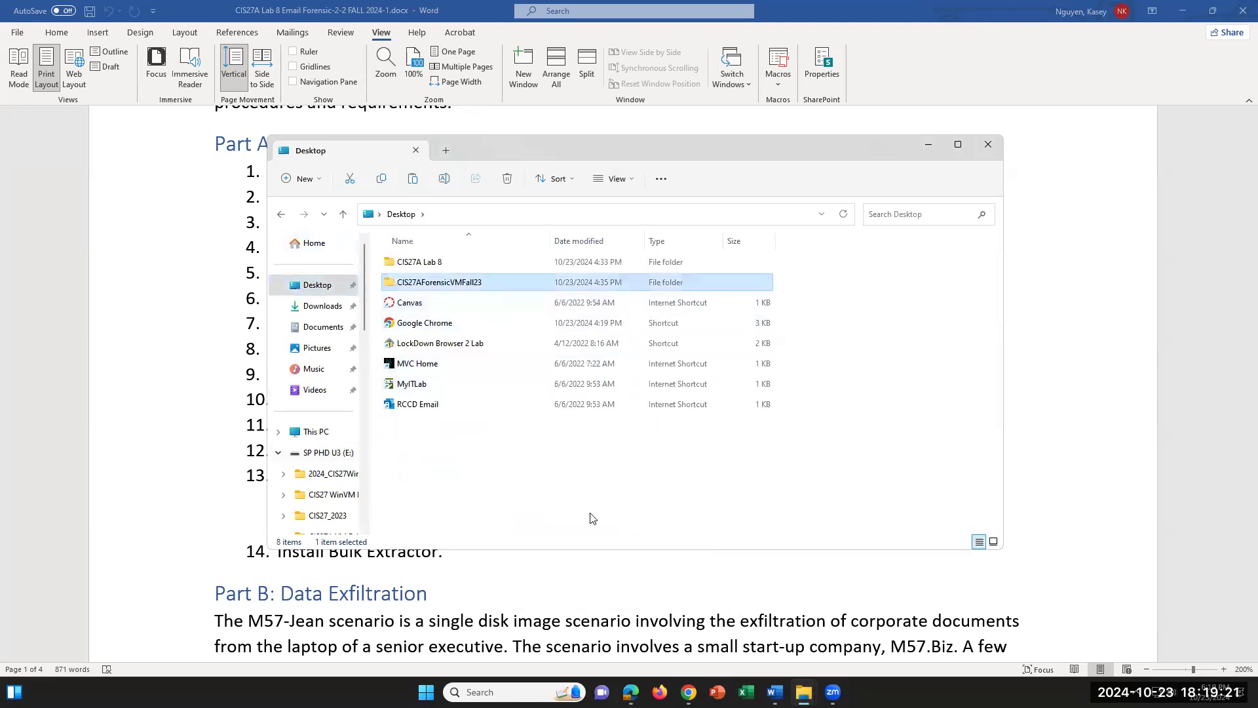
click(441, 265)
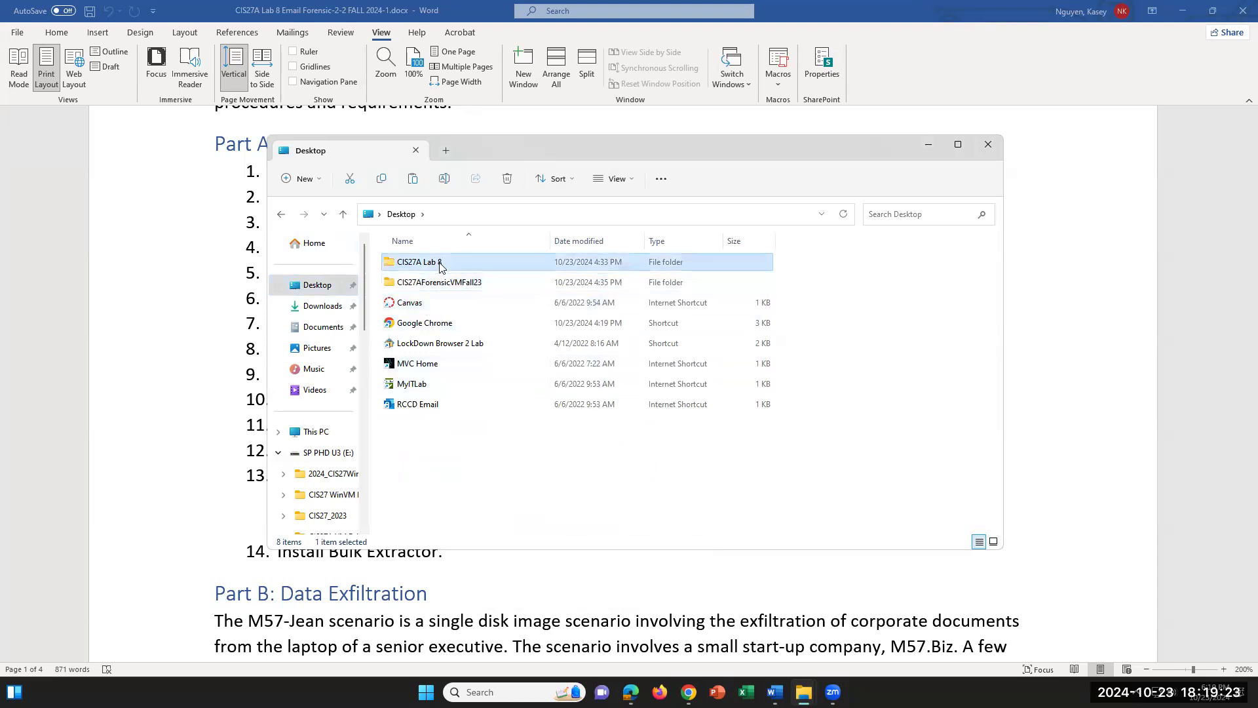
click(483, 283)
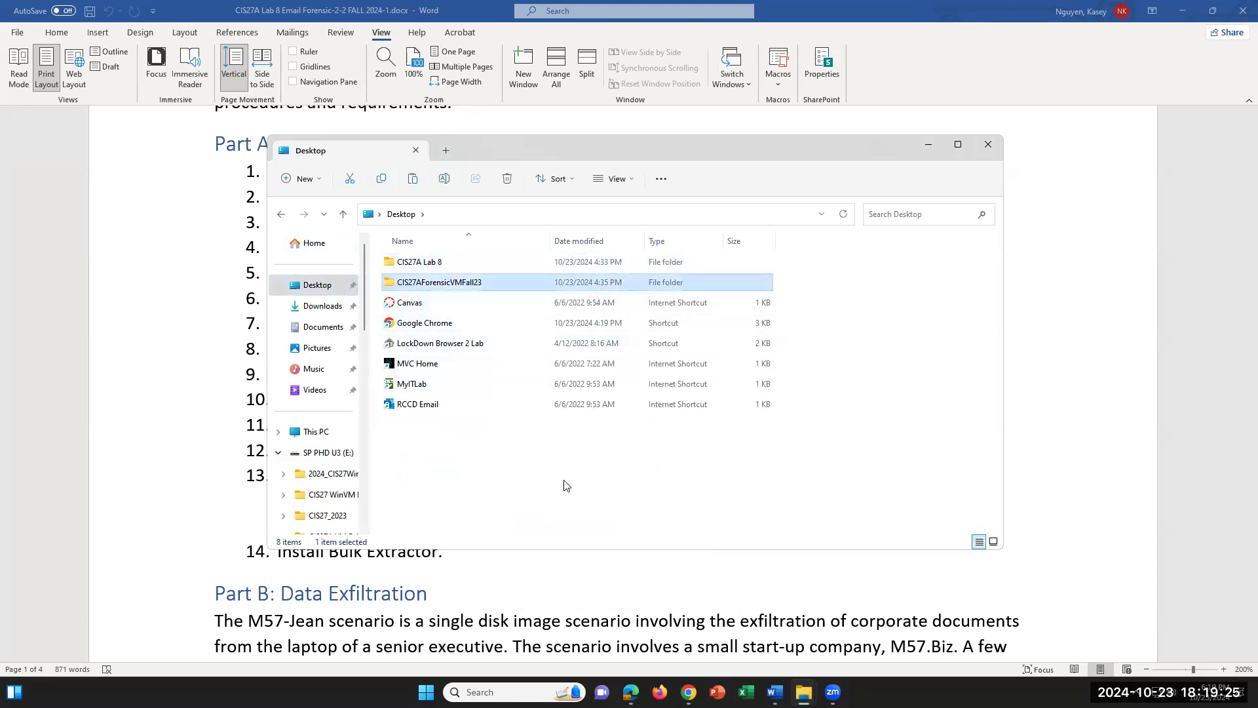
double_click(491, 284)
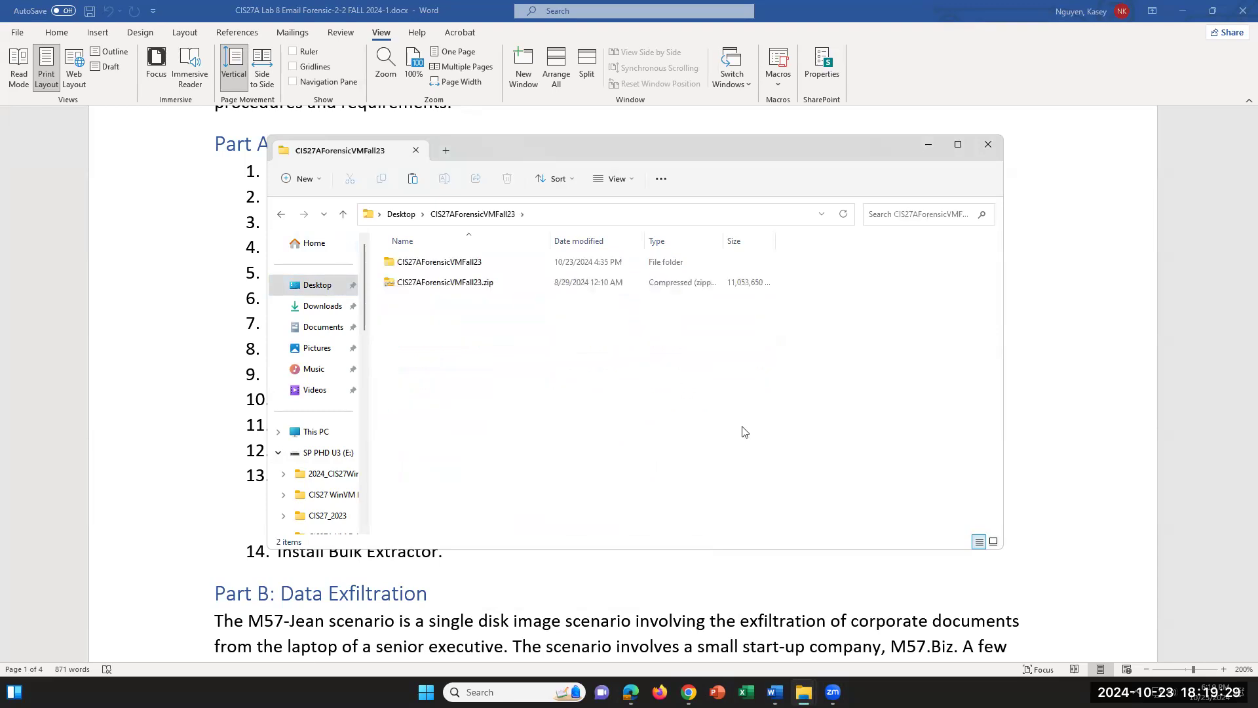
double_click(465, 264)
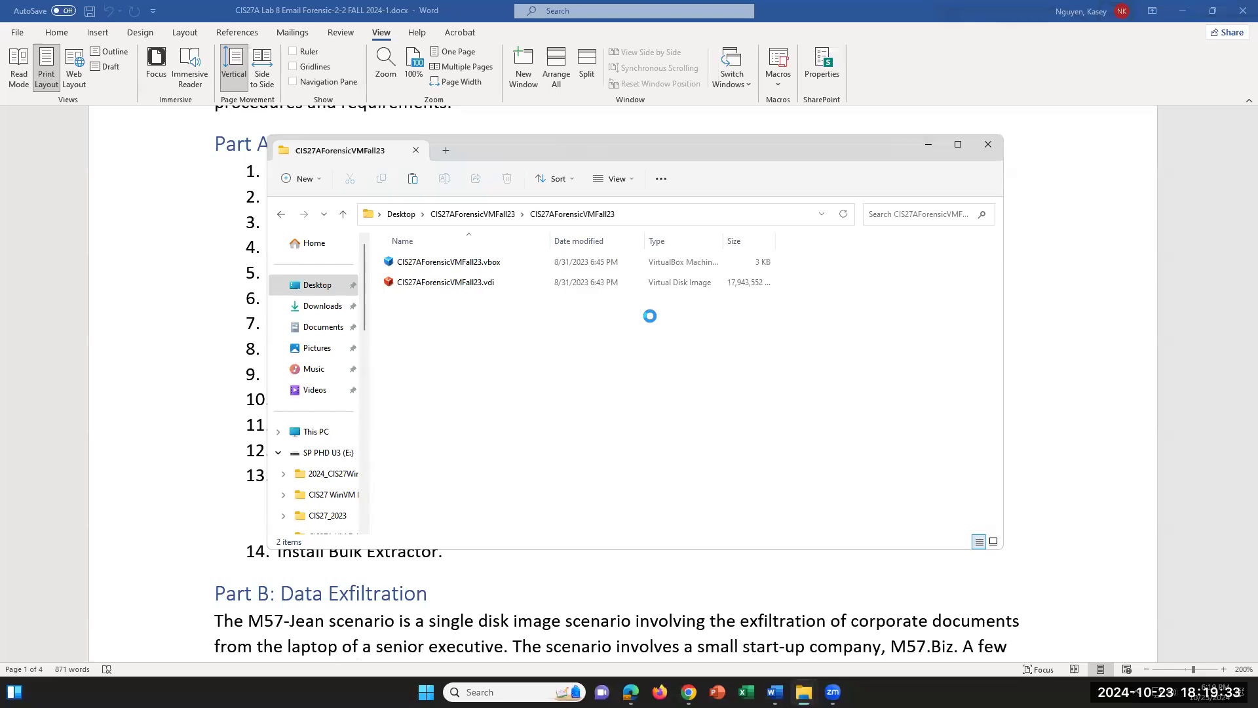
click(466, 261)
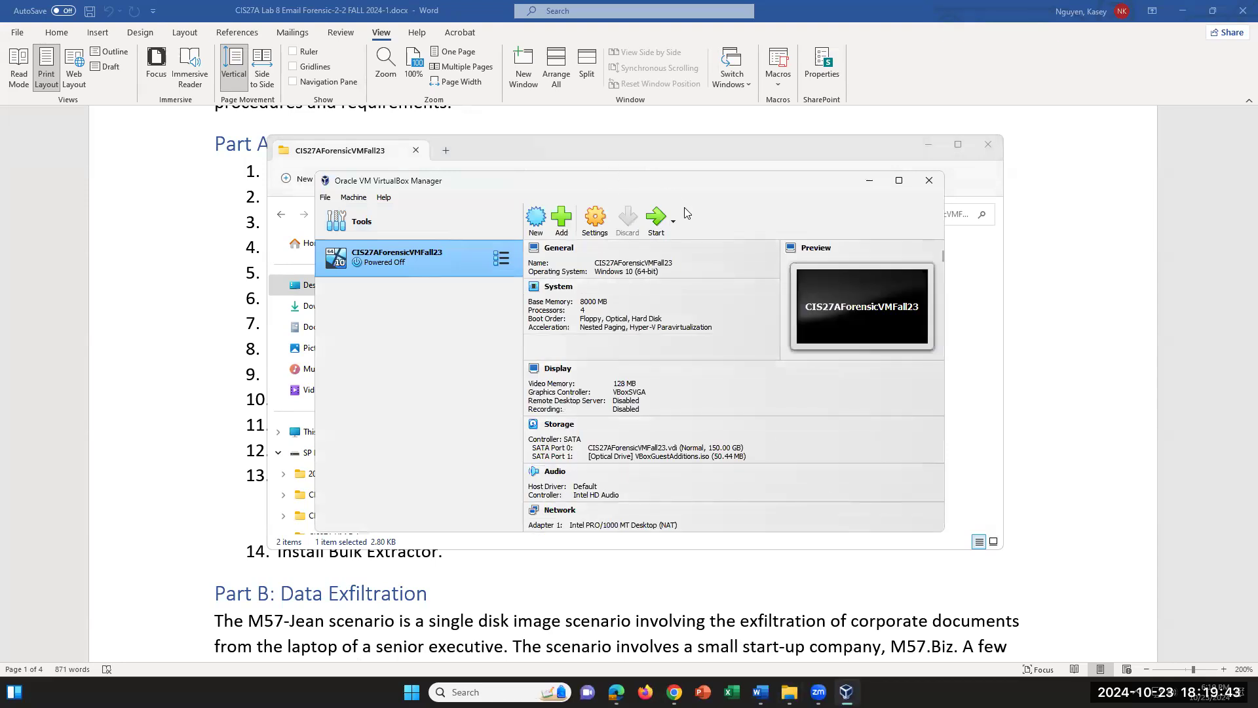
Check the base memory and processor settings of the CIS27AForensicVMFall23 virtual machine and power it on.
click(597, 225)
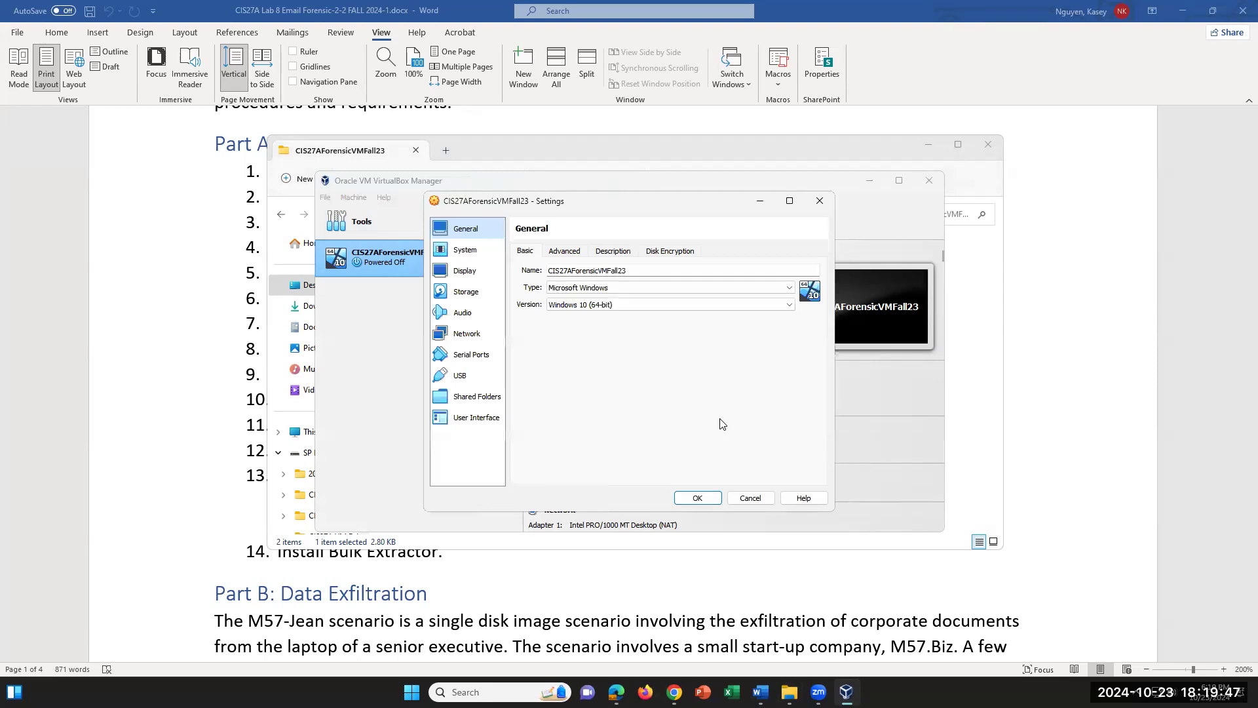
click(469, 250)
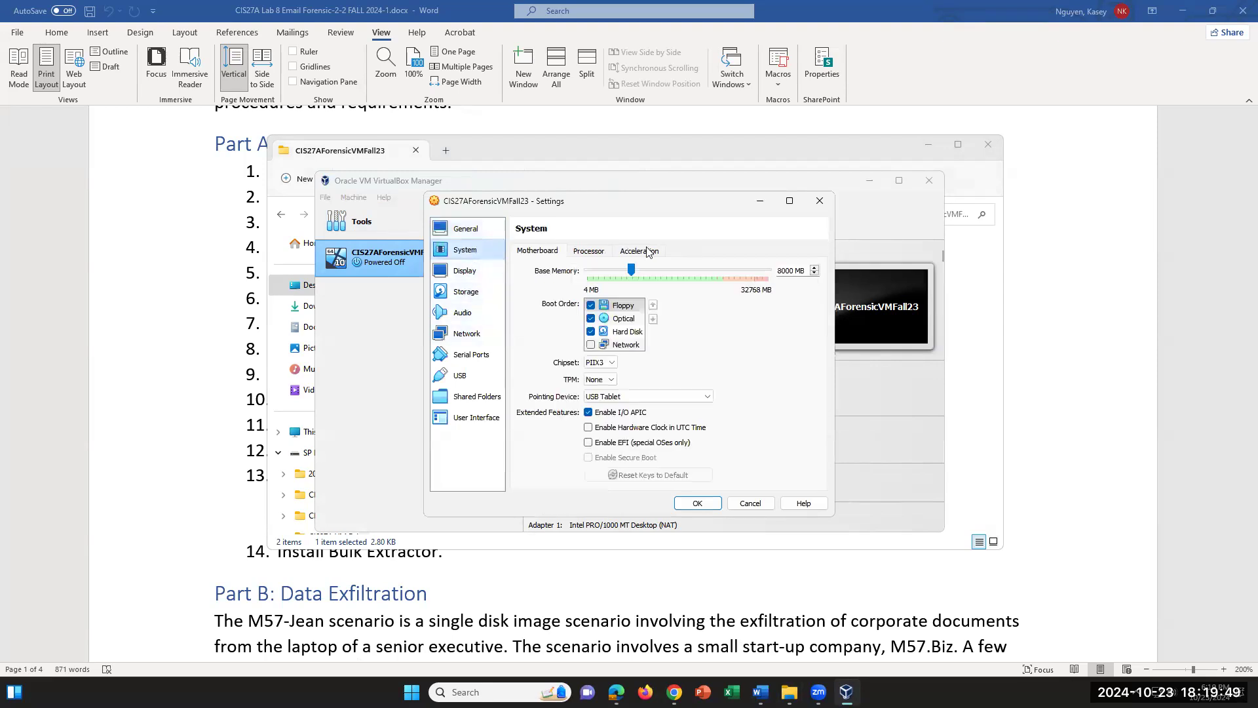
click(591, 253)
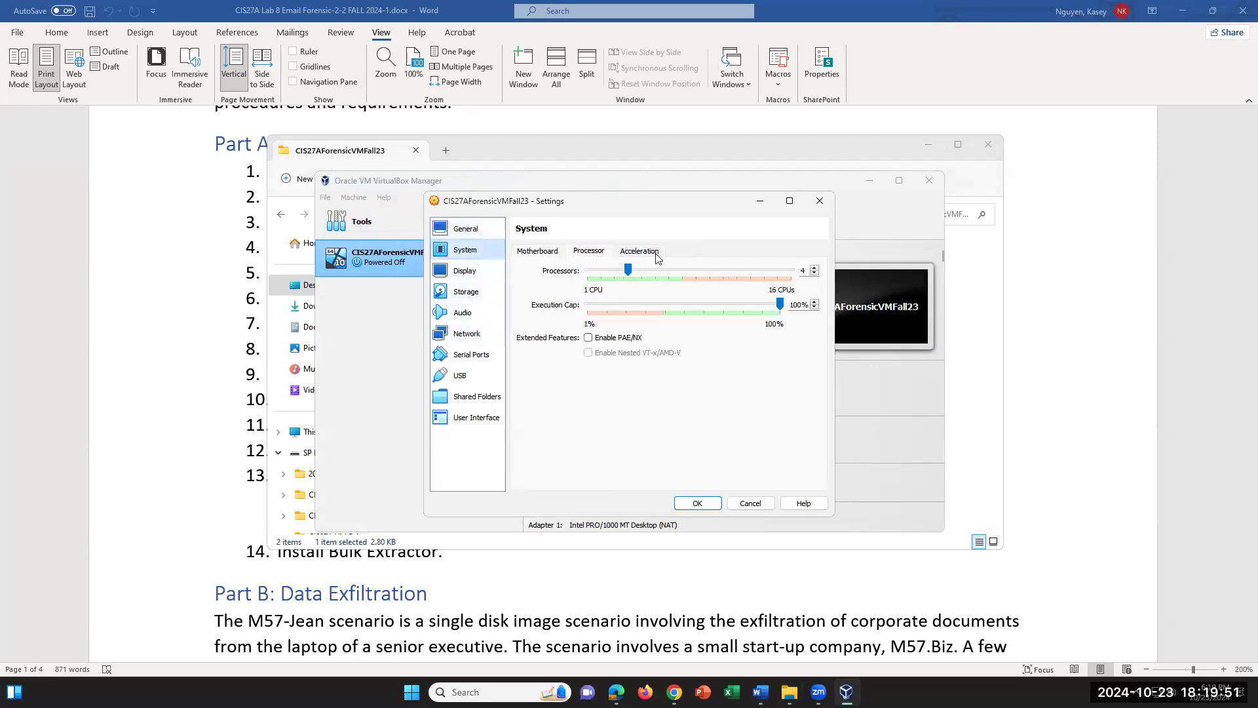
click(555, 252)
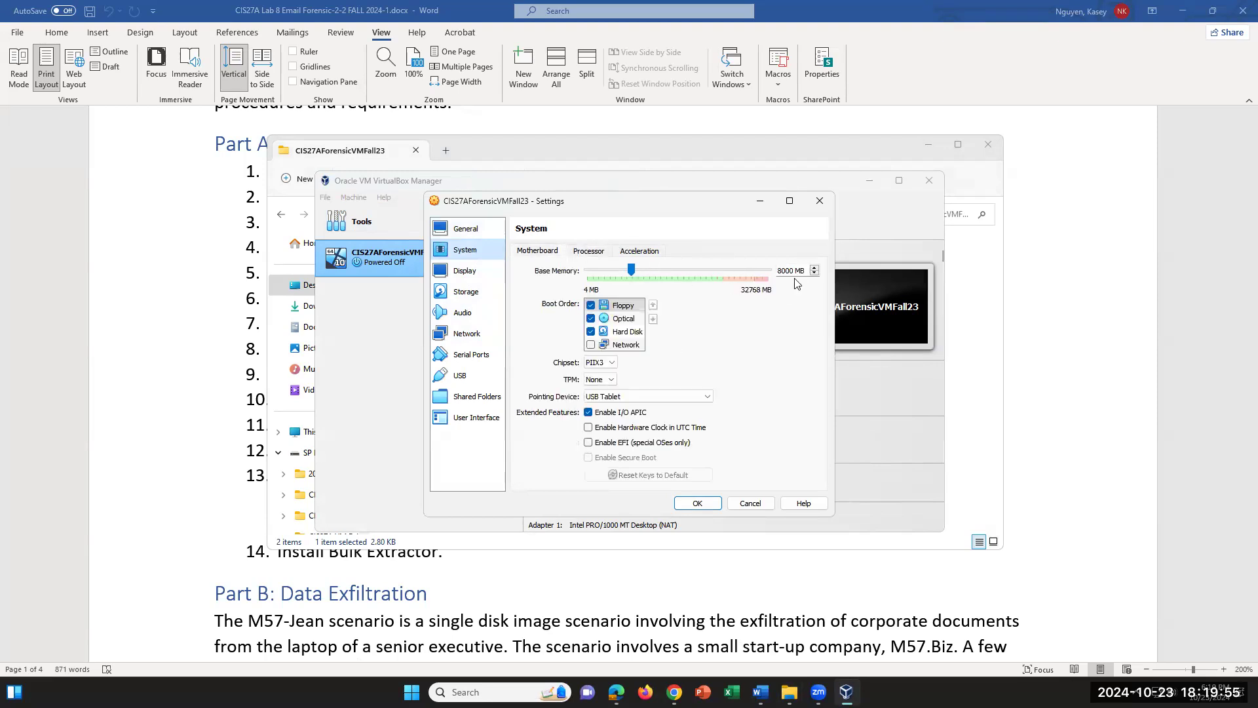
click(697, 502)
click(656, 216)
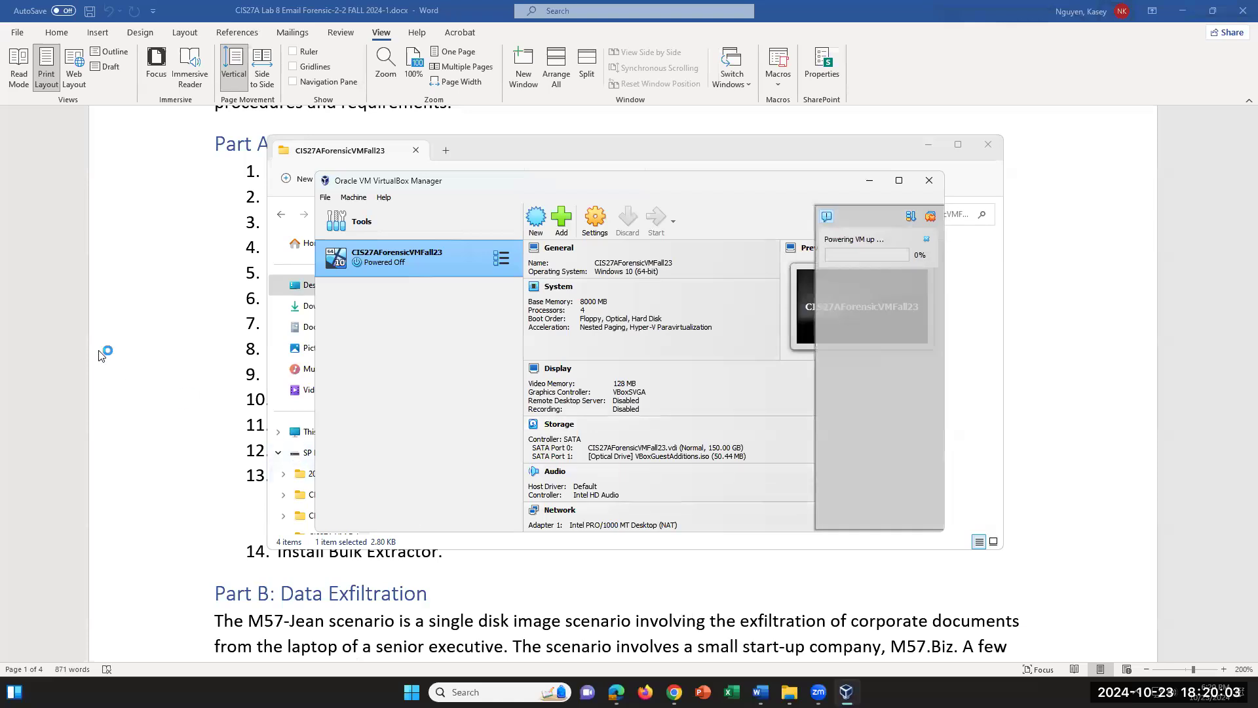
Switch to the Word lab document and review the Part A instructions from copying the VM folder through installing Java 8.
click(156, 339)
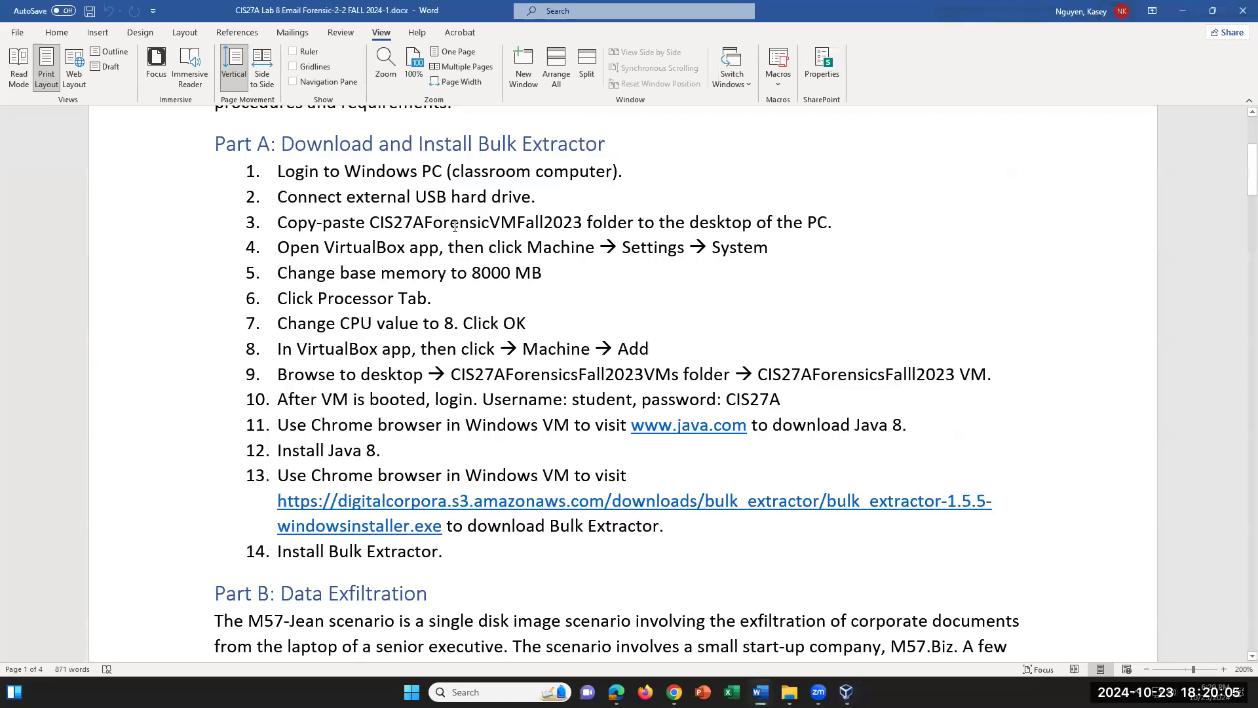
drag(842, 219, 369, 222)
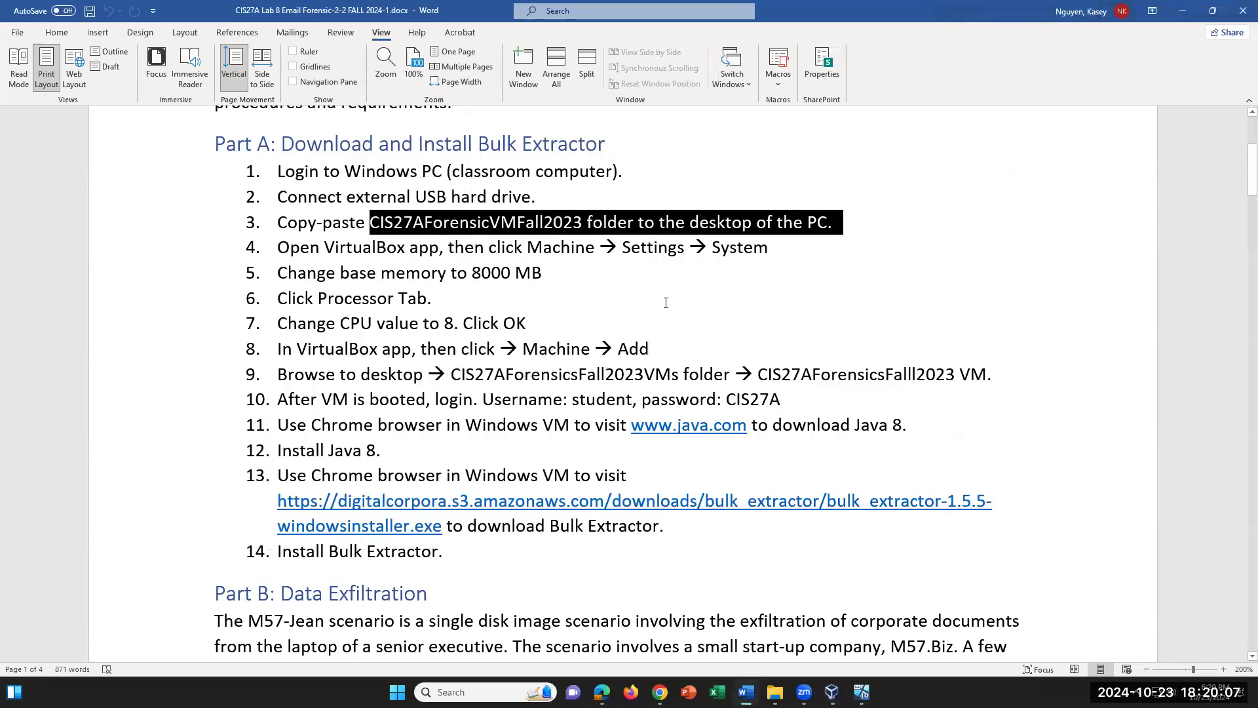
click(600, 278)
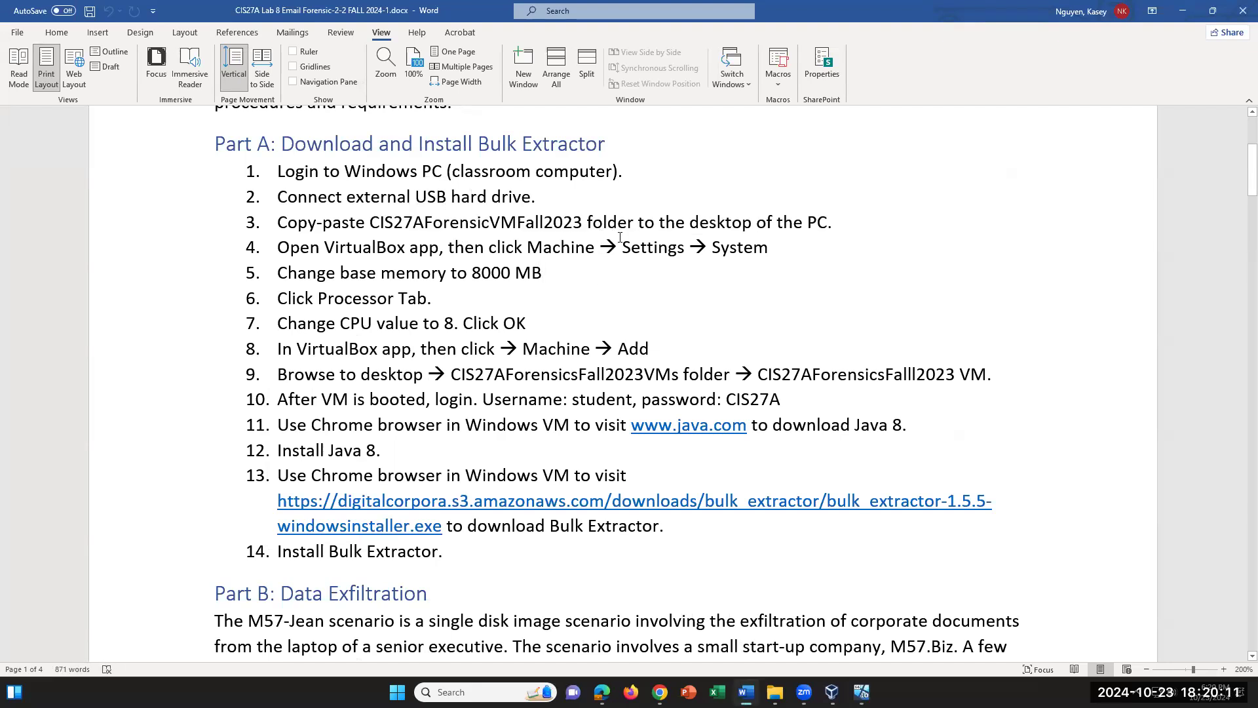
drag(452, 306, 393, 274)
click(442, 299)
drag(676, 347, 275, 347)
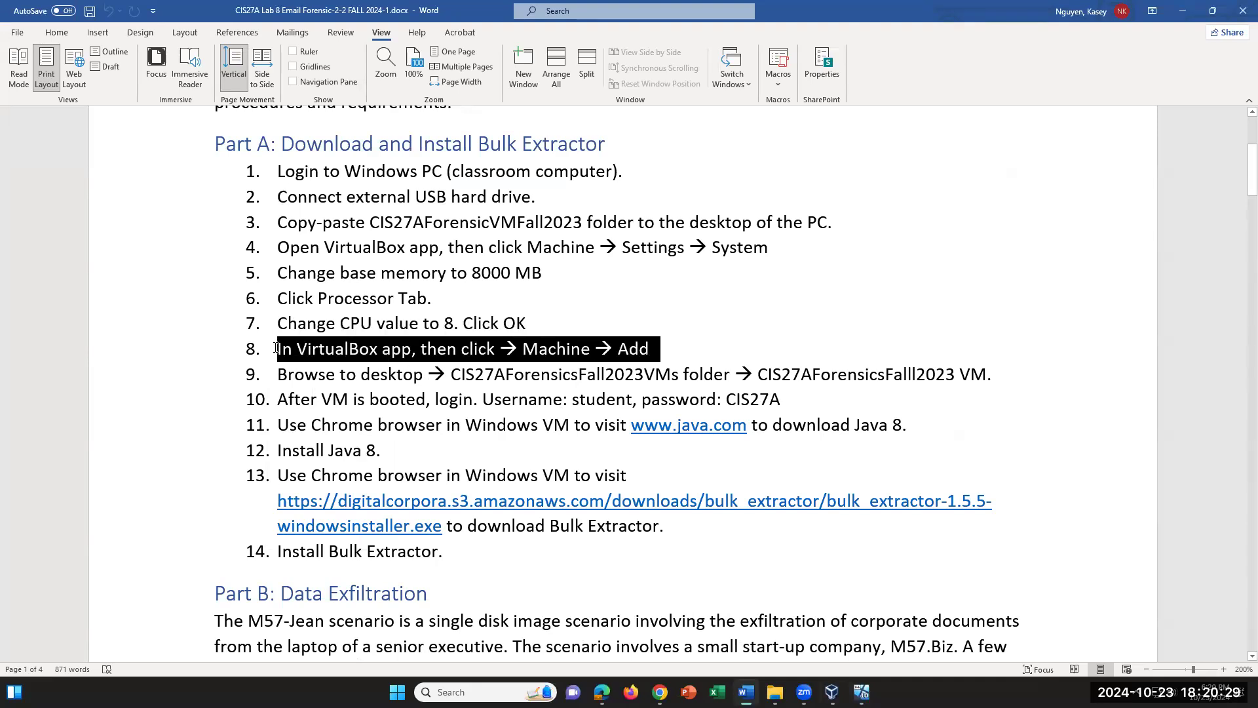
click(872, 582)
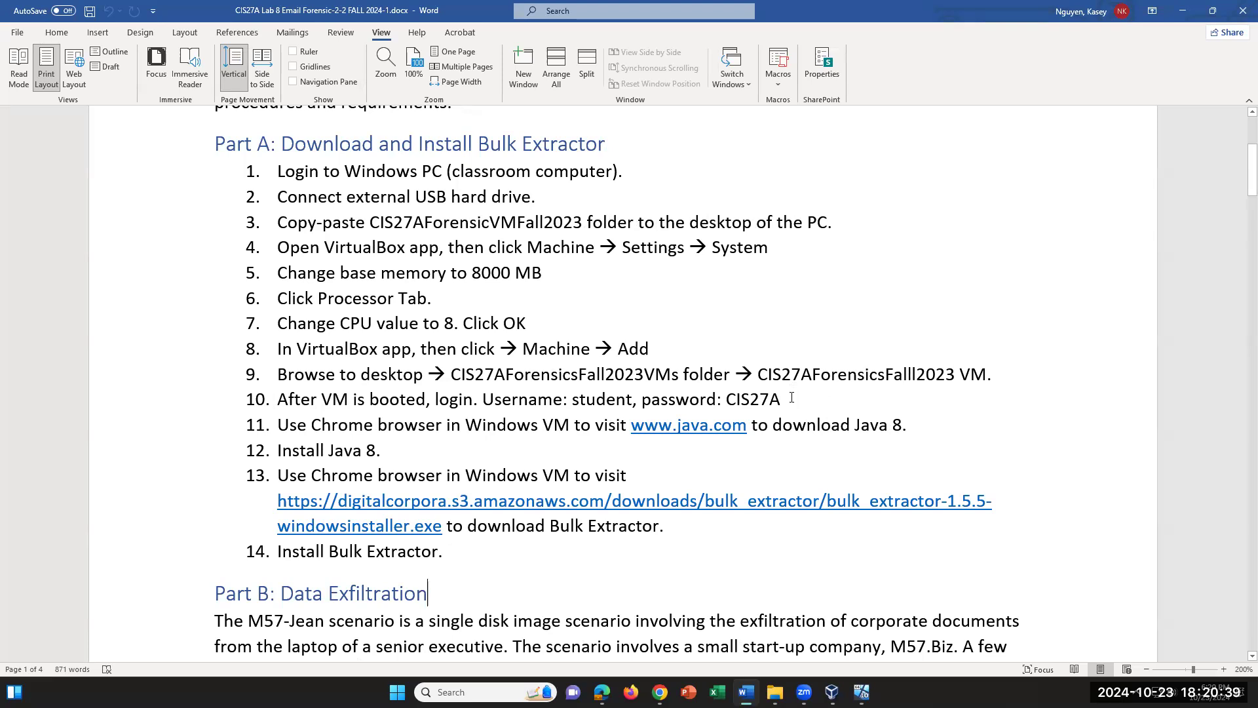
drag(312, 424, 542, 426)
click(547, 453)
click(766, 427)
click(384, 445)
drag(362, 450, 385, 451)
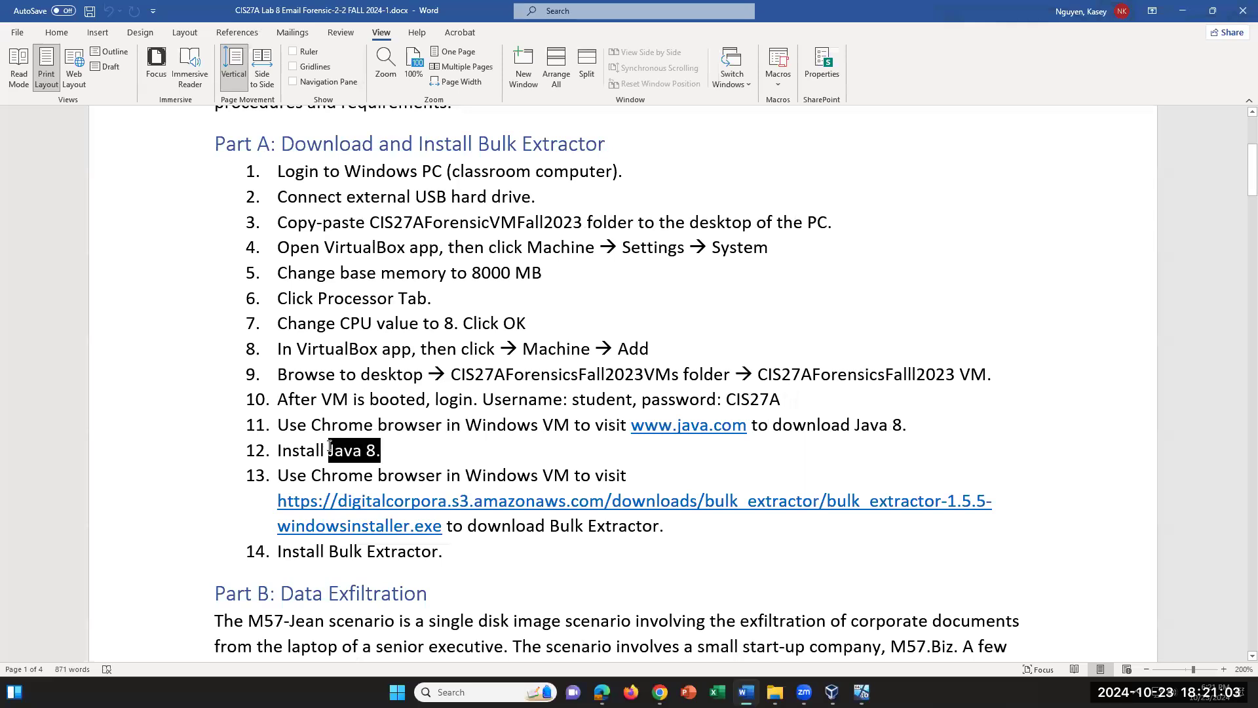
click(525, 456)
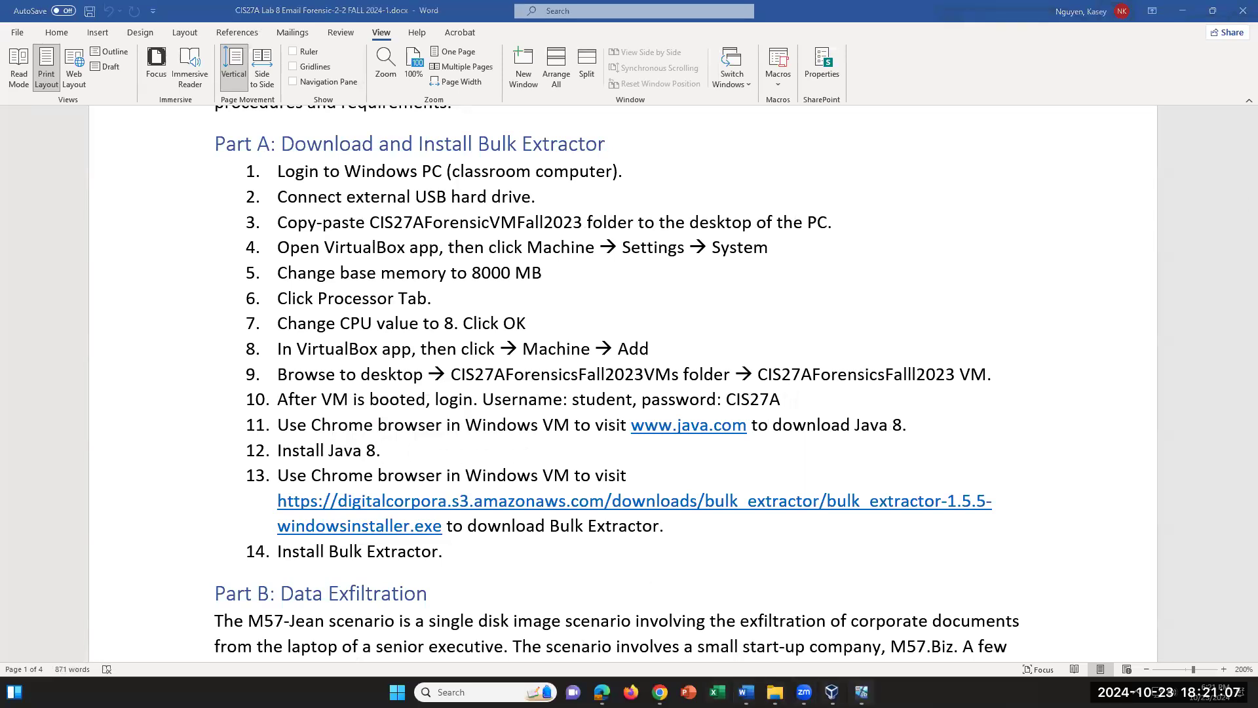
Switch to the running virtual machine in VirtualBox, dismiss its lock screen and try to sign in with the account password.
click(860, 691)
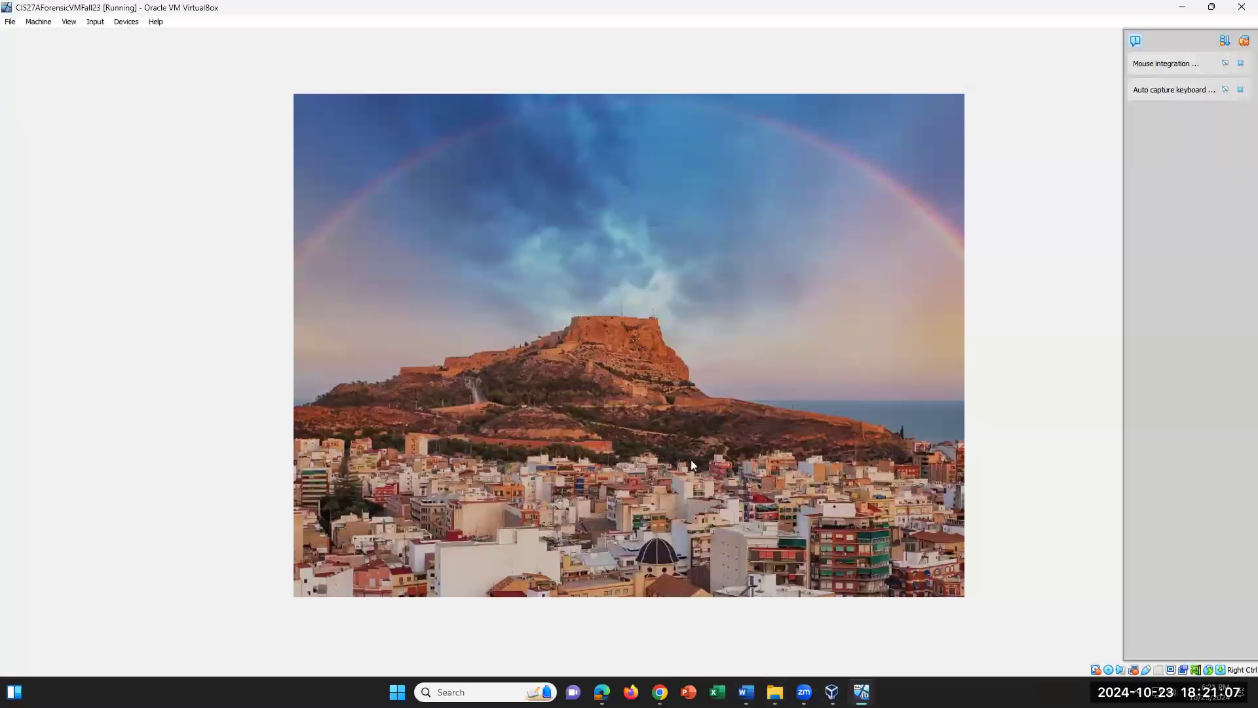
click(628, 318)
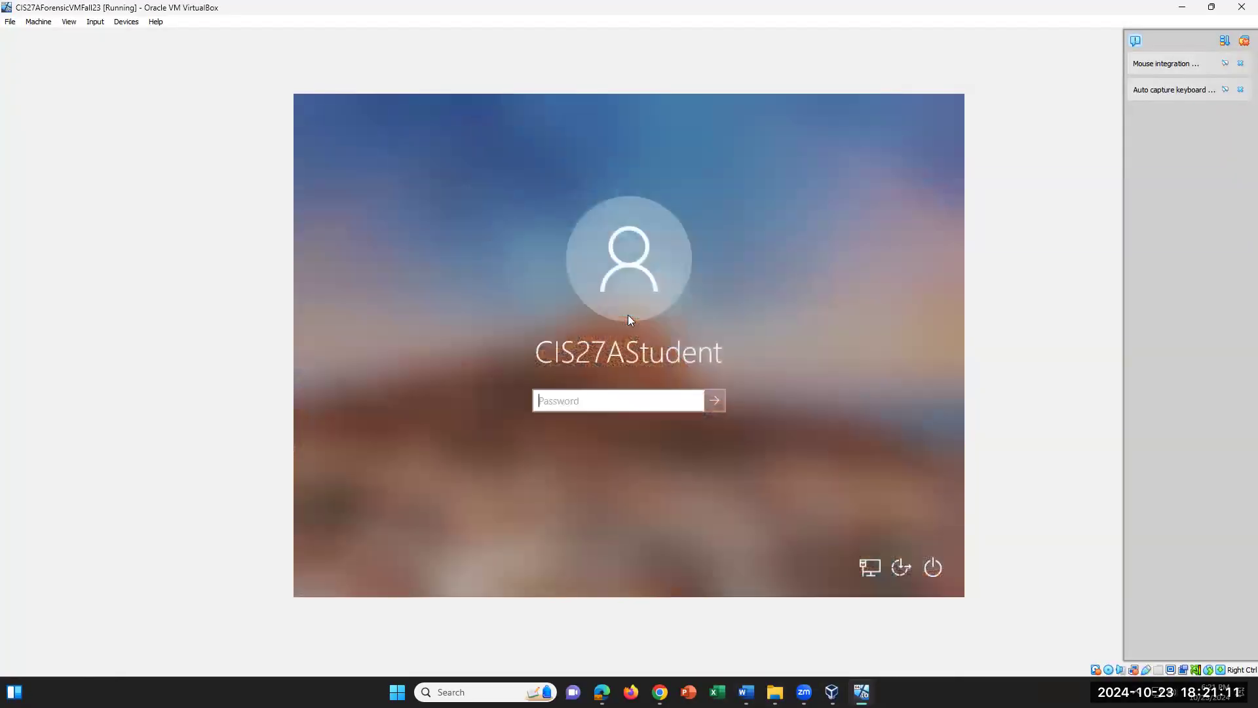
text(******)
key(Return)
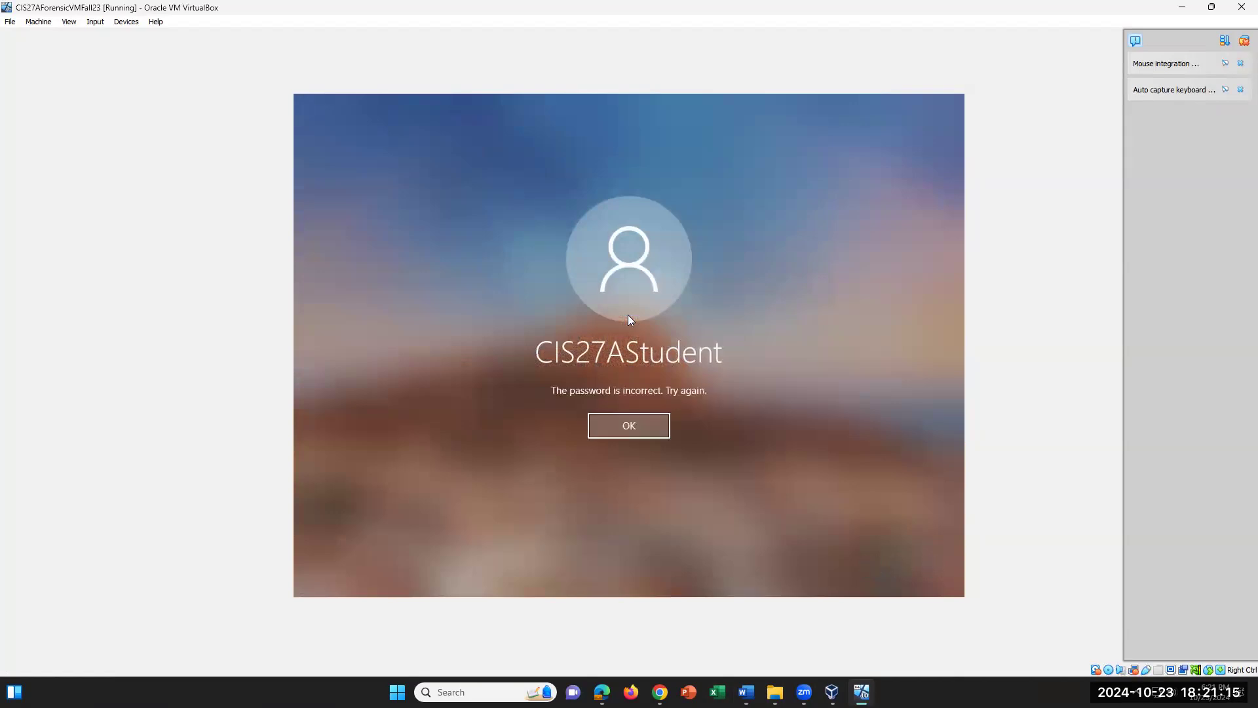
Try the virtual machine sign-in again, clearing the partial entry and re-entering the account password.
key(Return)
text(***)
key(BackSpace)
key(BackSpace)
key(BackSpace)
key(Caps_Lock)
text(*****)
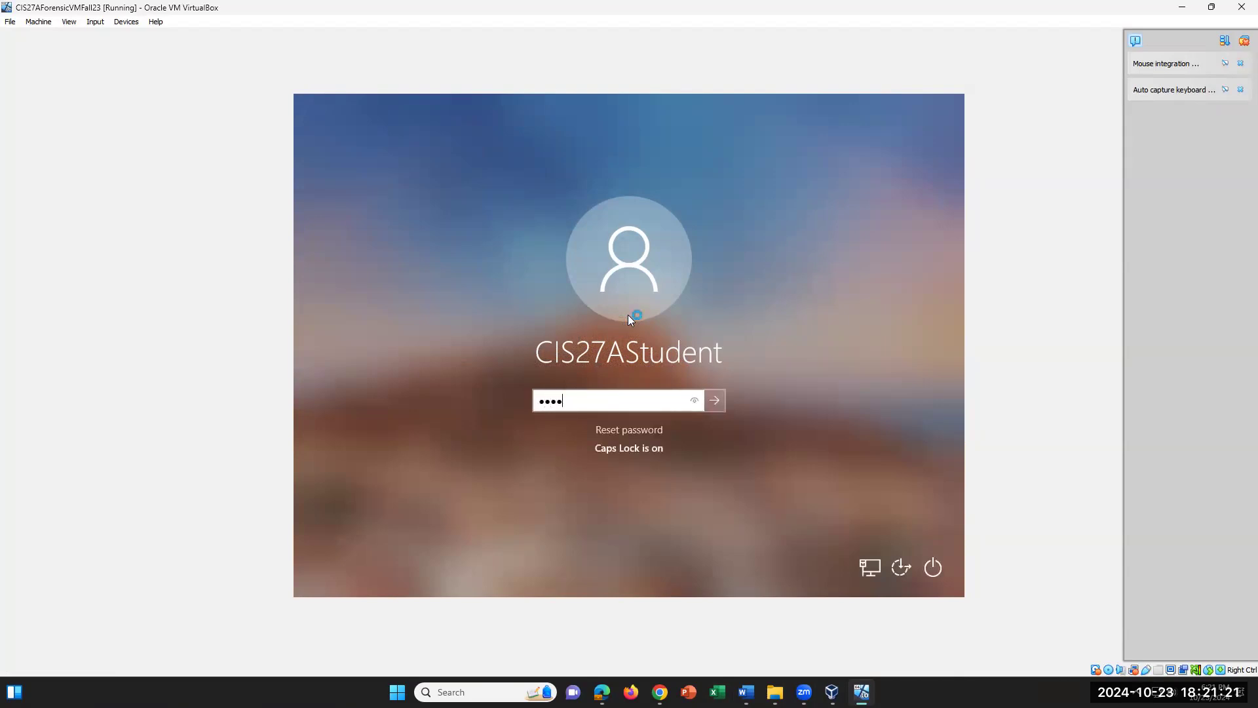
text(**)
key(Return)
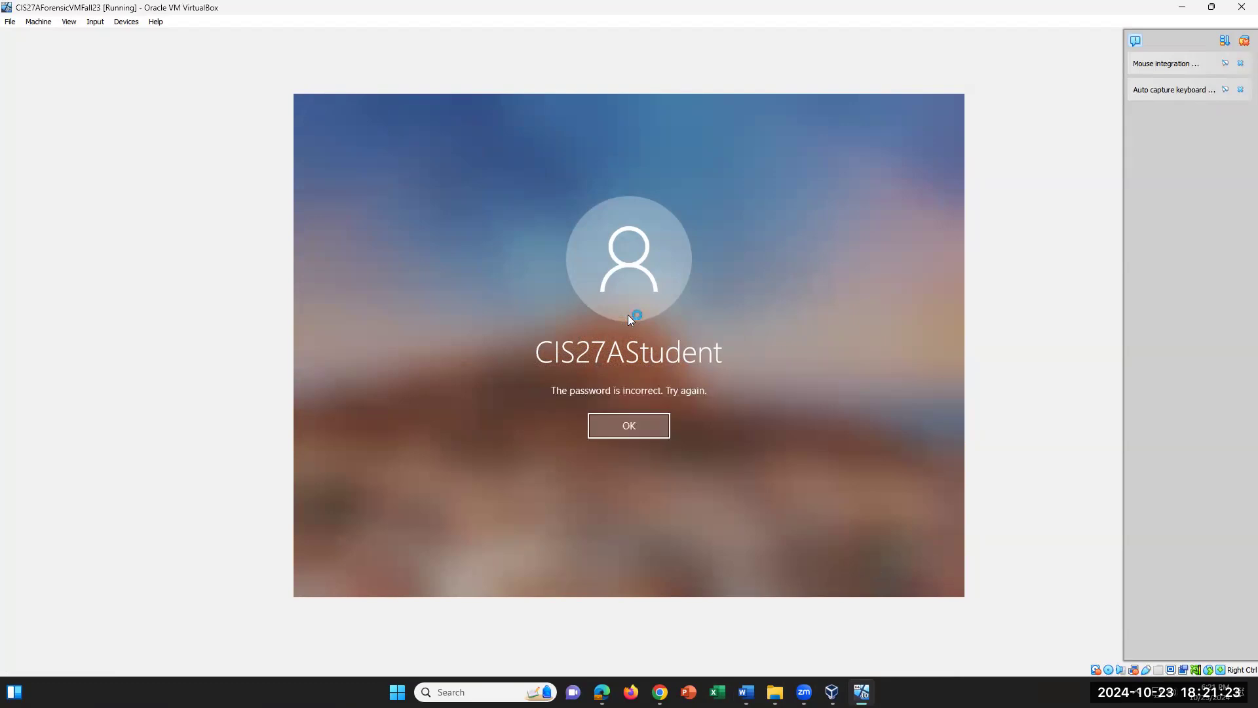
Return to the password prompt and sign in to the virtual machine's student account with the account password.
key(Return)
text(******)
key(Return)
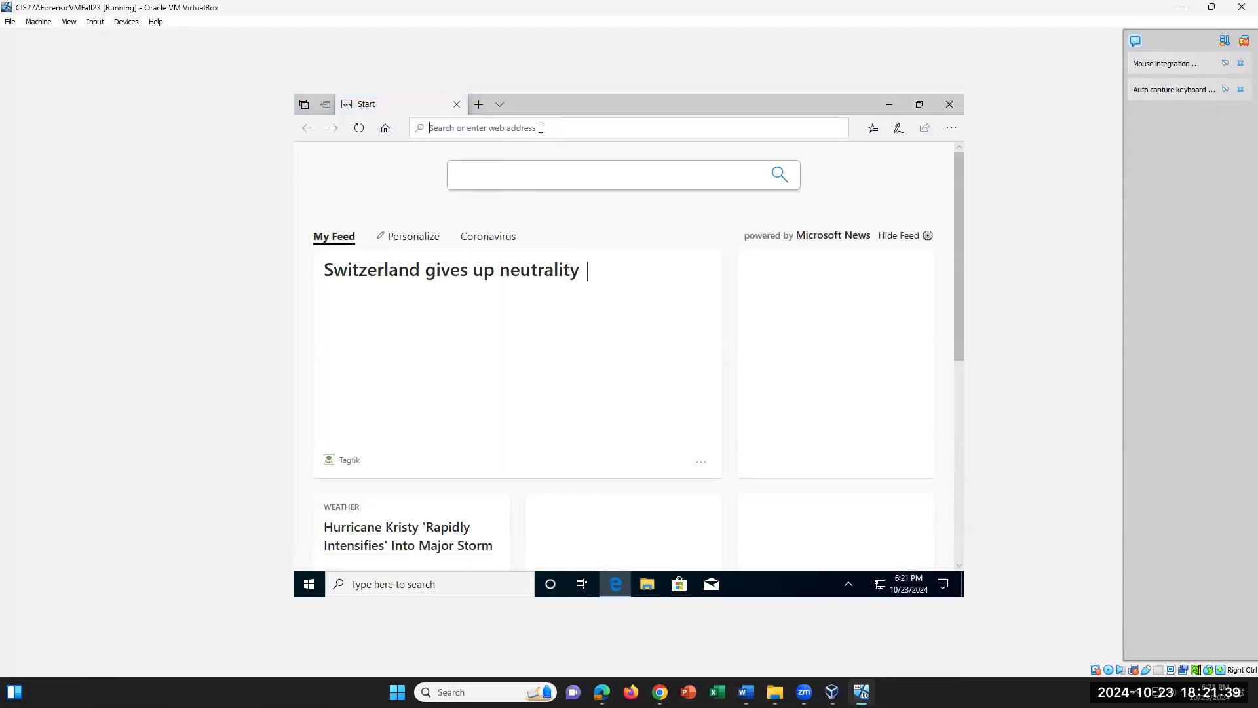
Open java.com in the virtual machine's browser, dismissing the prompt to import favorites from another browser.
text(java.com/)
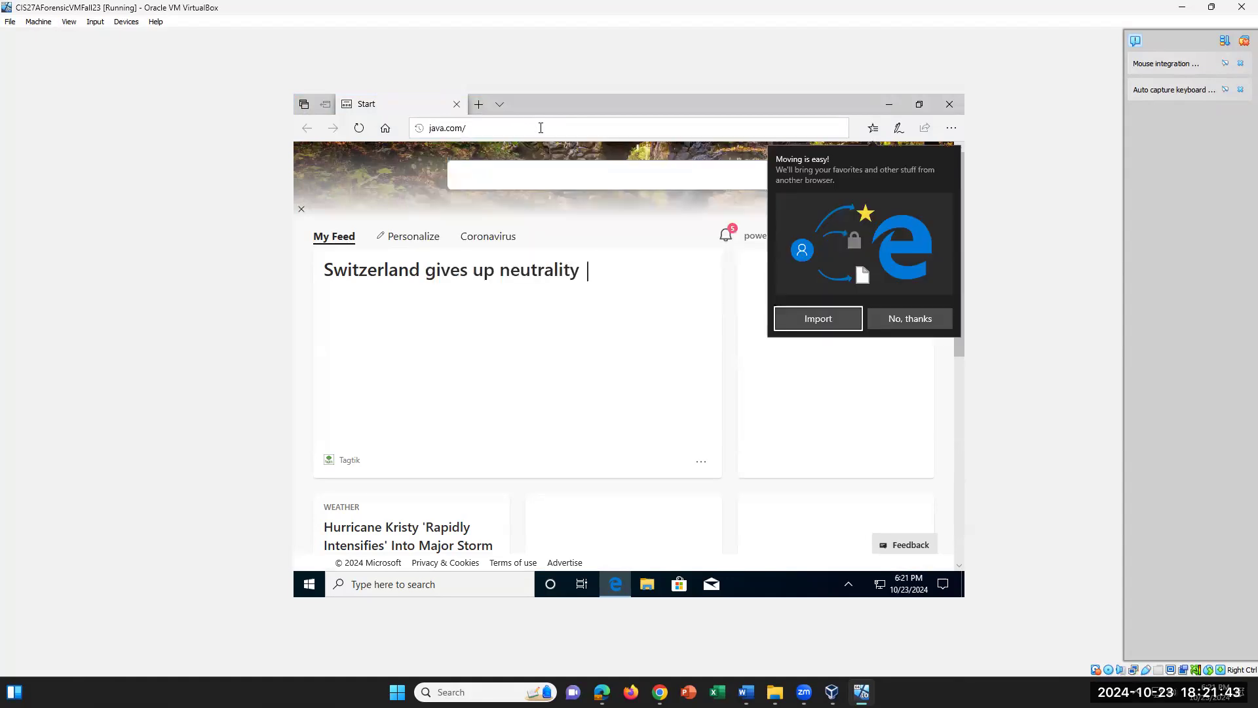
key(Return)
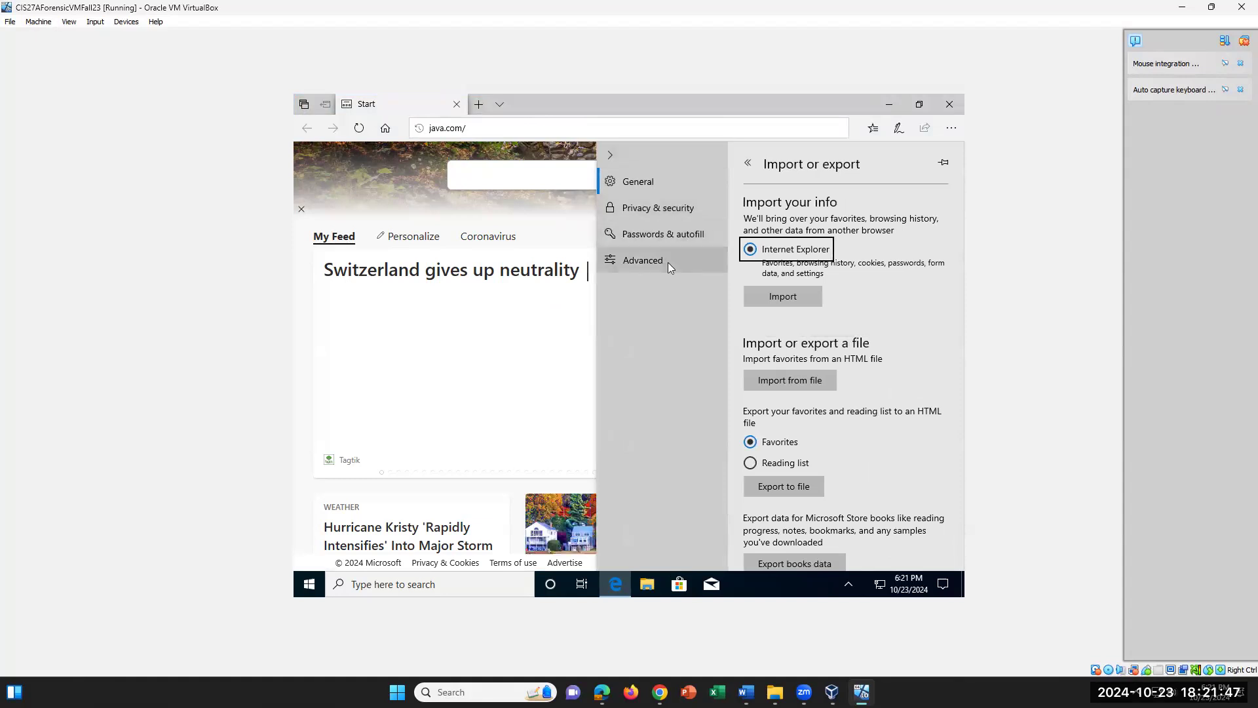
click(530, 354)
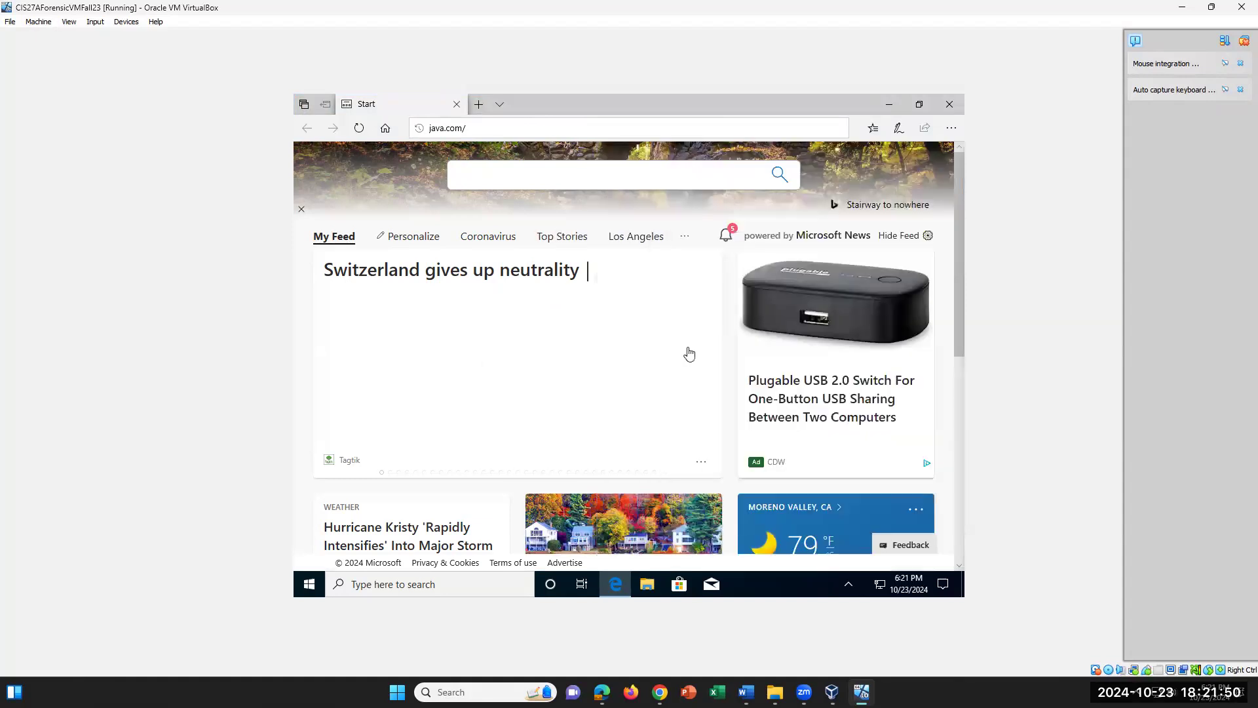
click(509, 129)
click(509, 129)
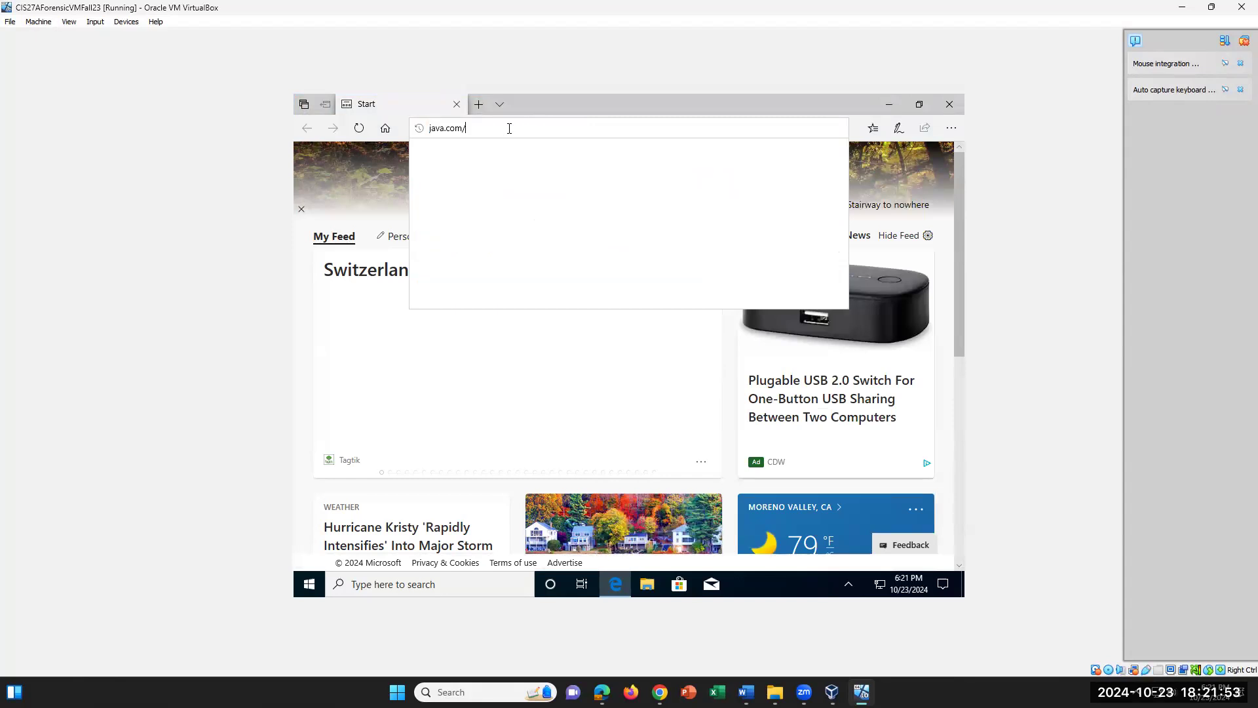
key(Return)
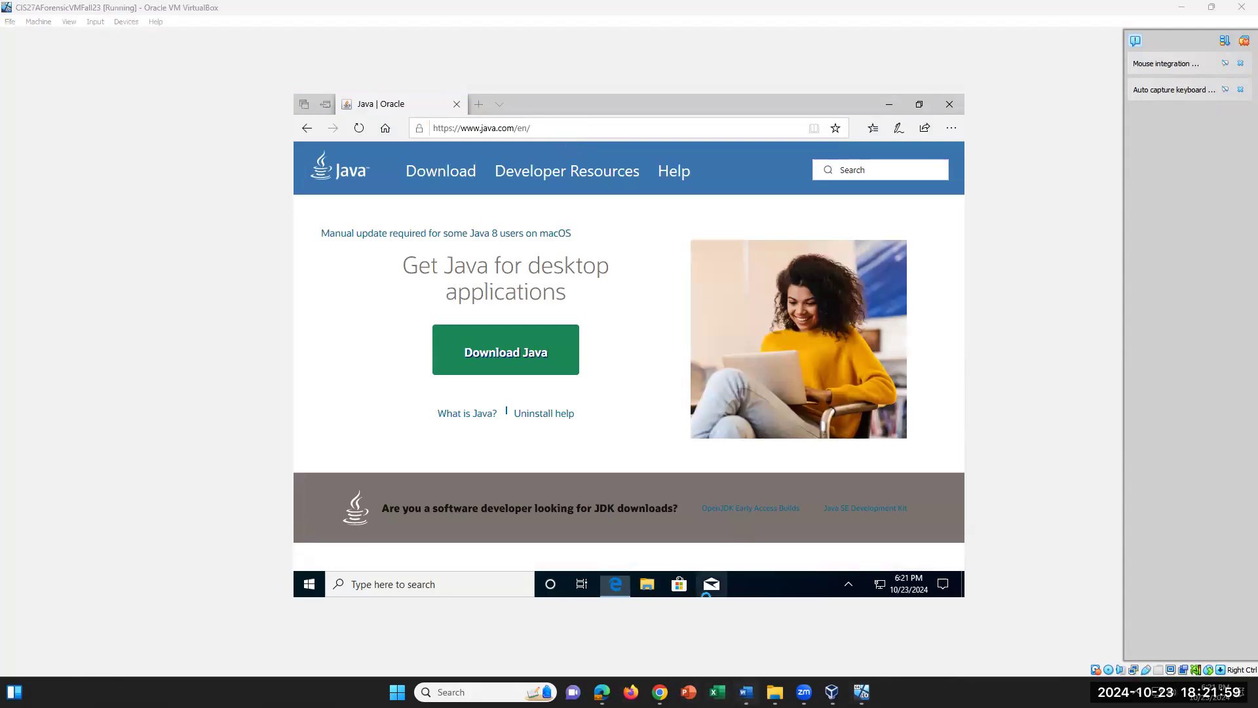
Download the Java 8 installer for Windows, jre-8u431-windows-x64.exe, from the Java site and save it.
click(746, 690)
click(860, 692)
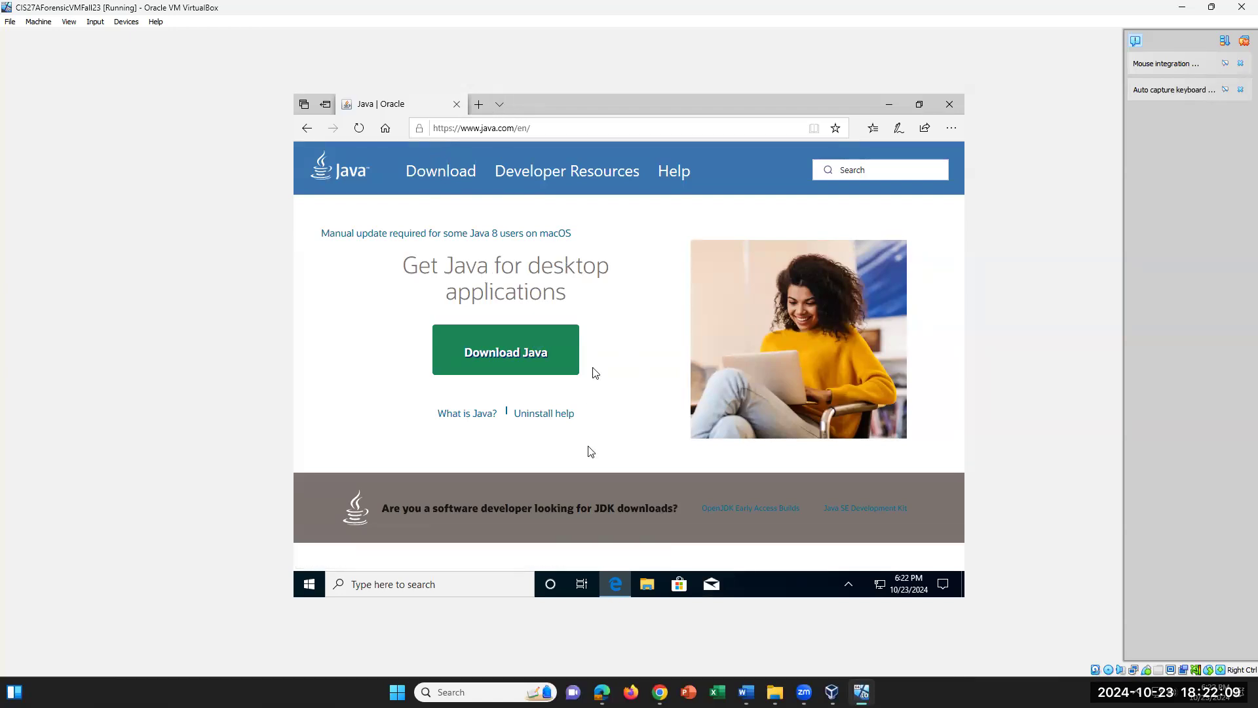
click(521, 360)
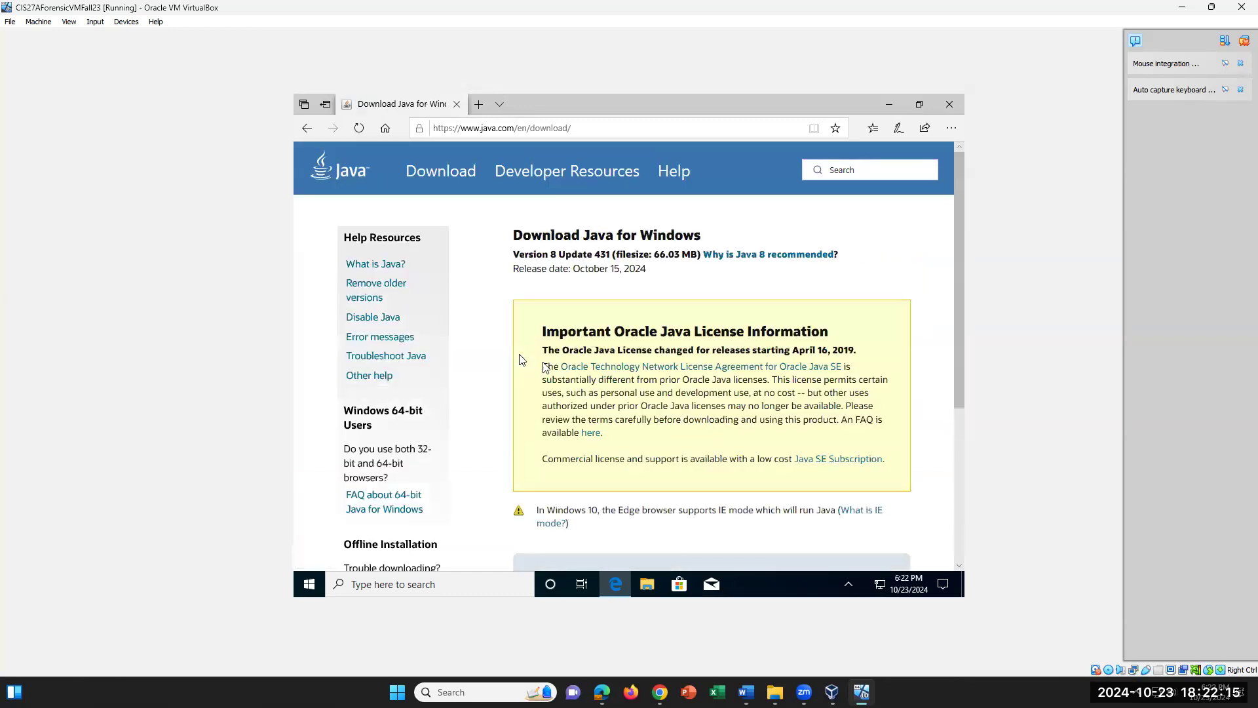
scroll(629, 366, down, 4)
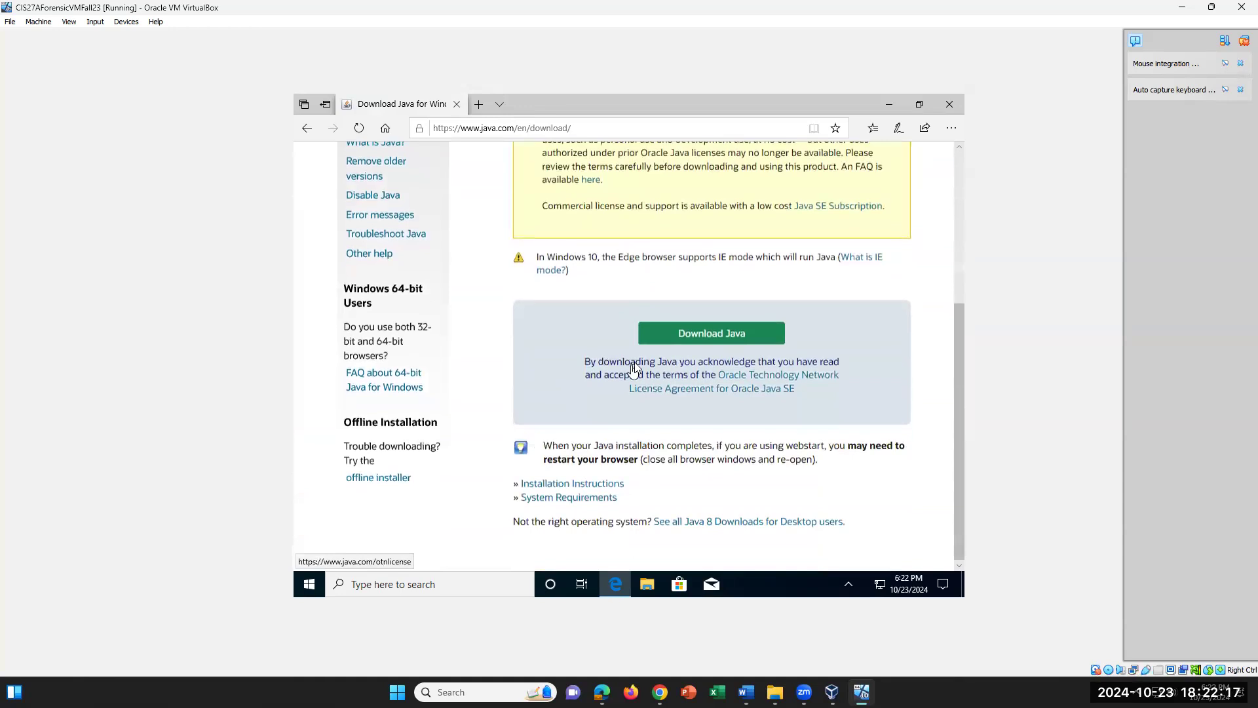
click(690, 338)
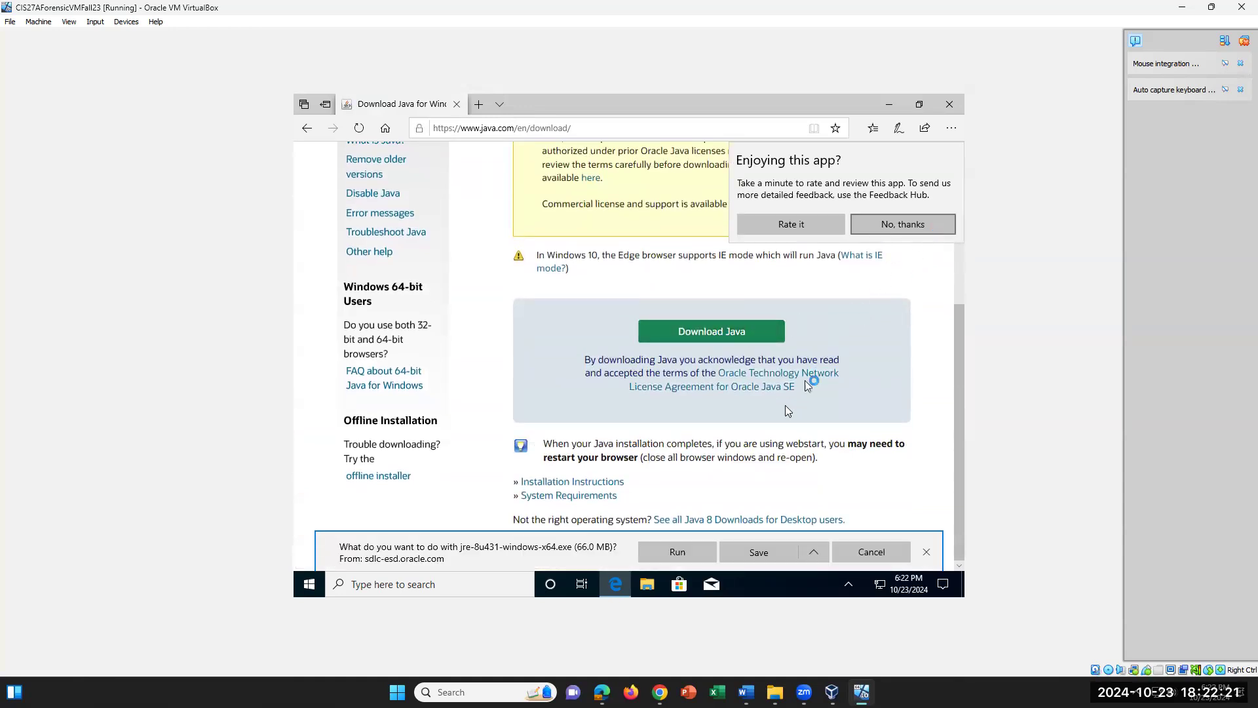
click(775, 552)
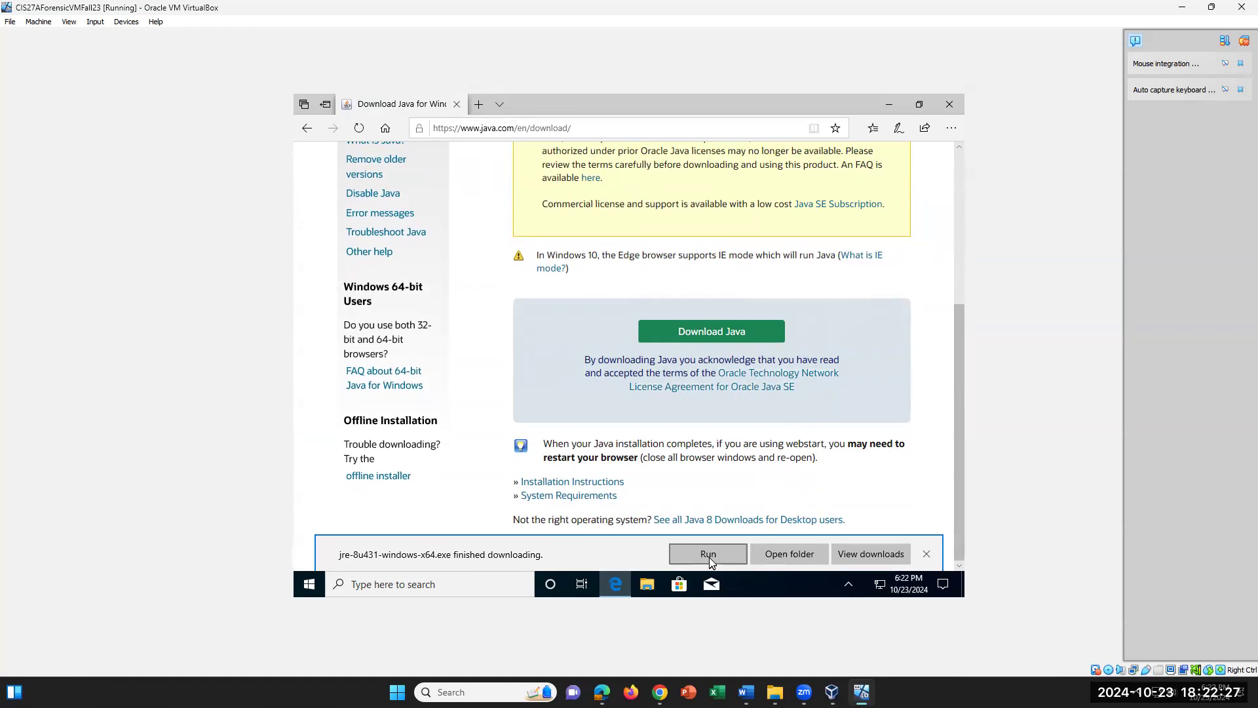
Run the downloaded Java installer, allow it to make changes to the device, and accept the updated license terms to install Java.
click(708, 555)
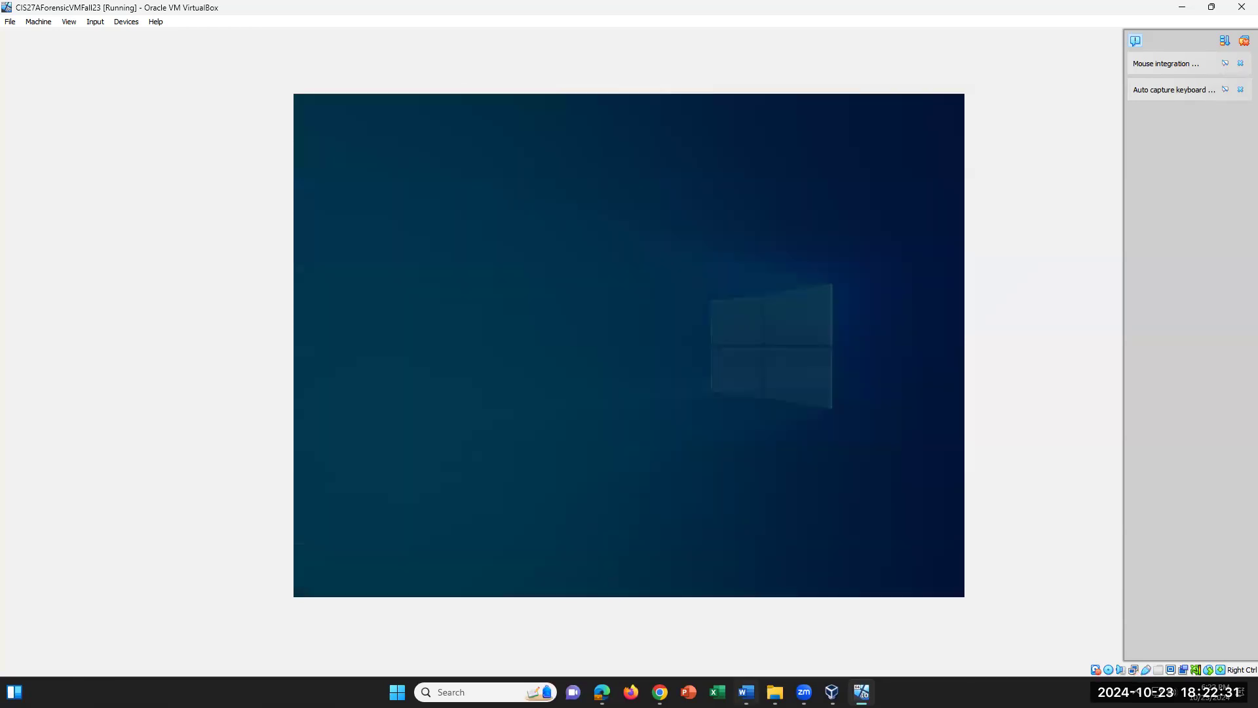
click(746, 691)
click(861, 692)
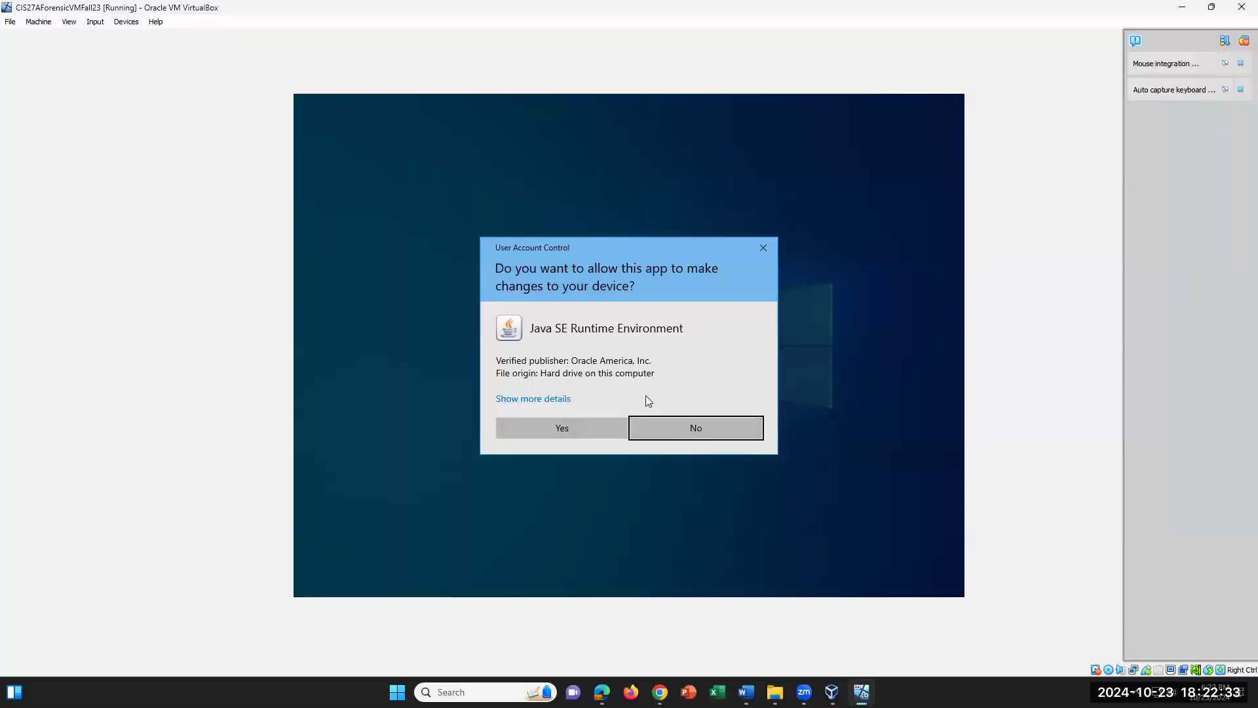
click(587, 429)
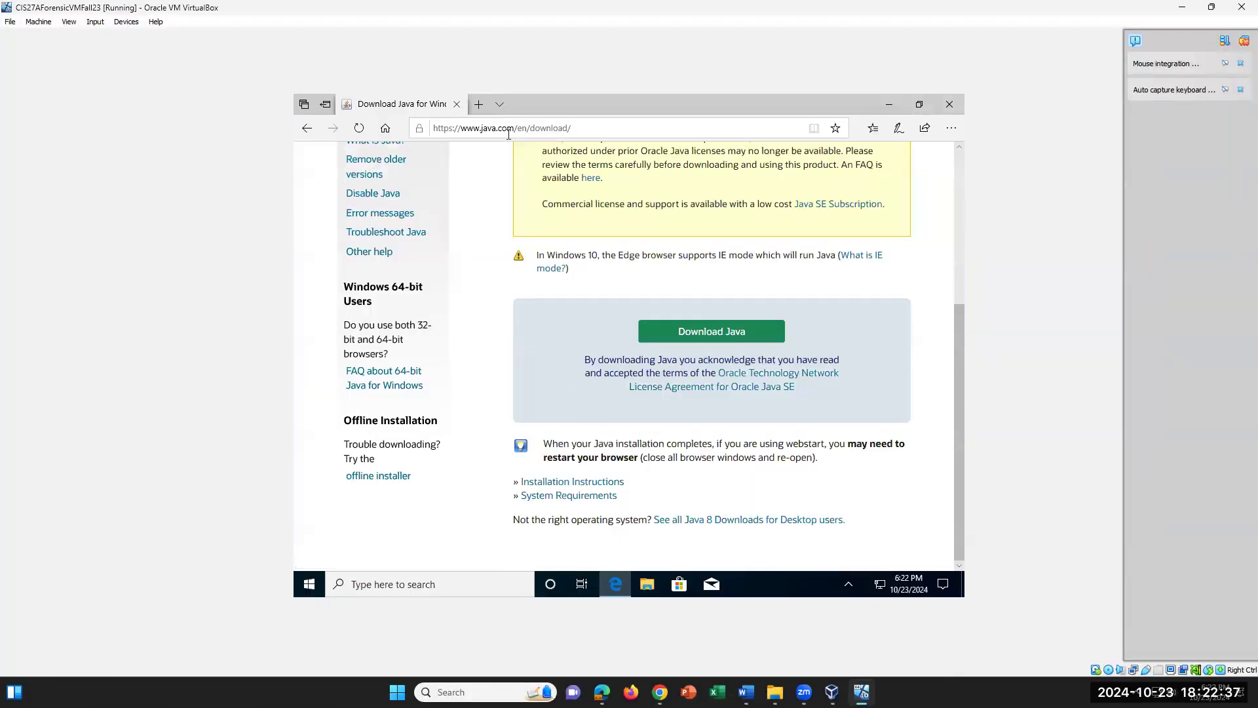
scroll(653, 365, up, 4)
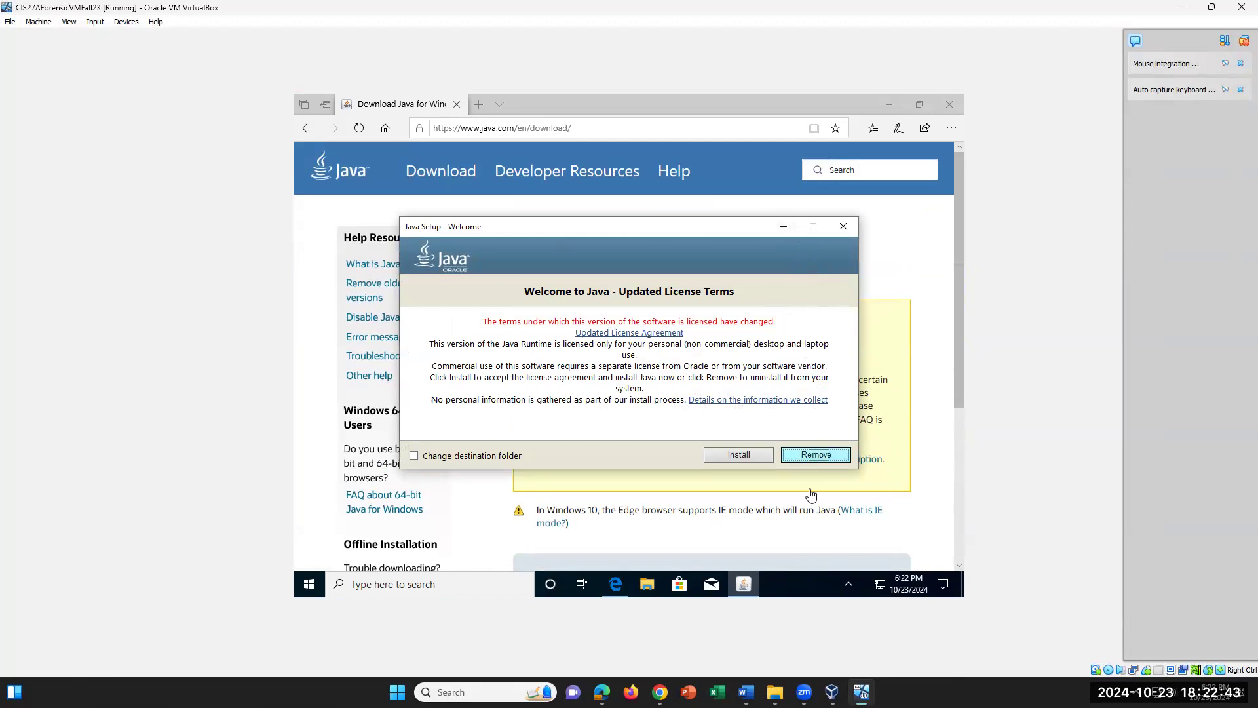
scroll(775, 530, down, 1)
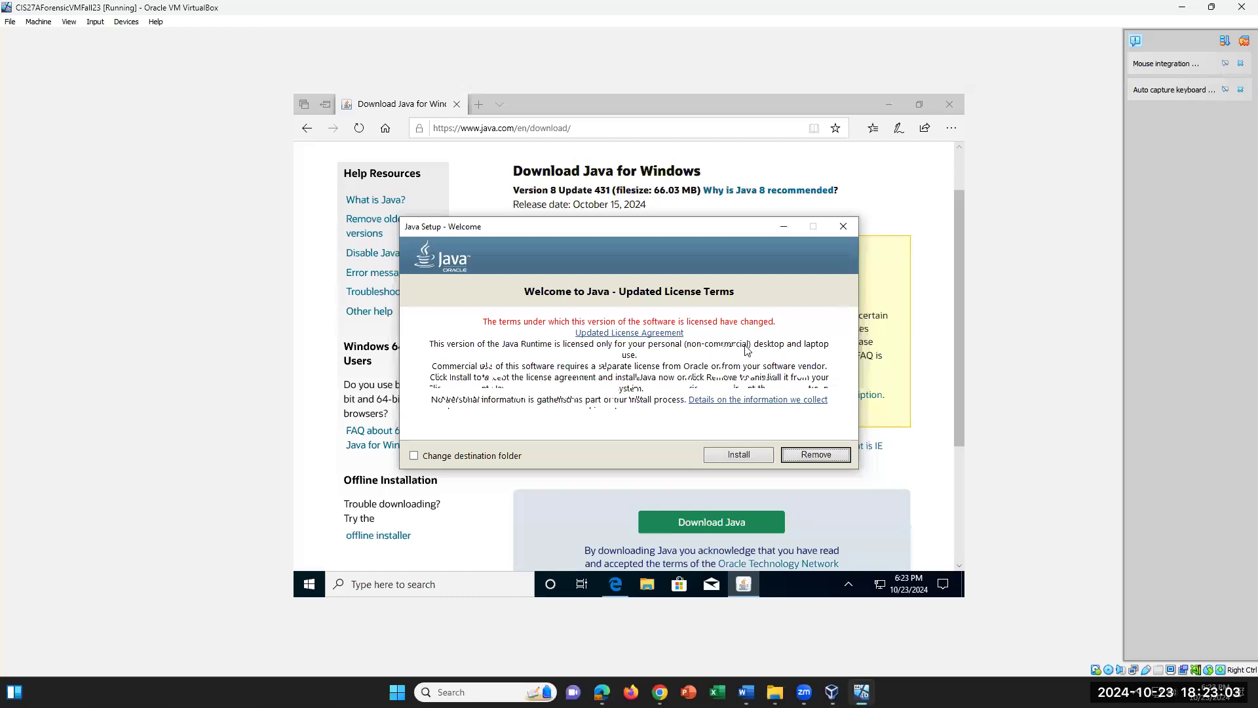
click(753, 454)
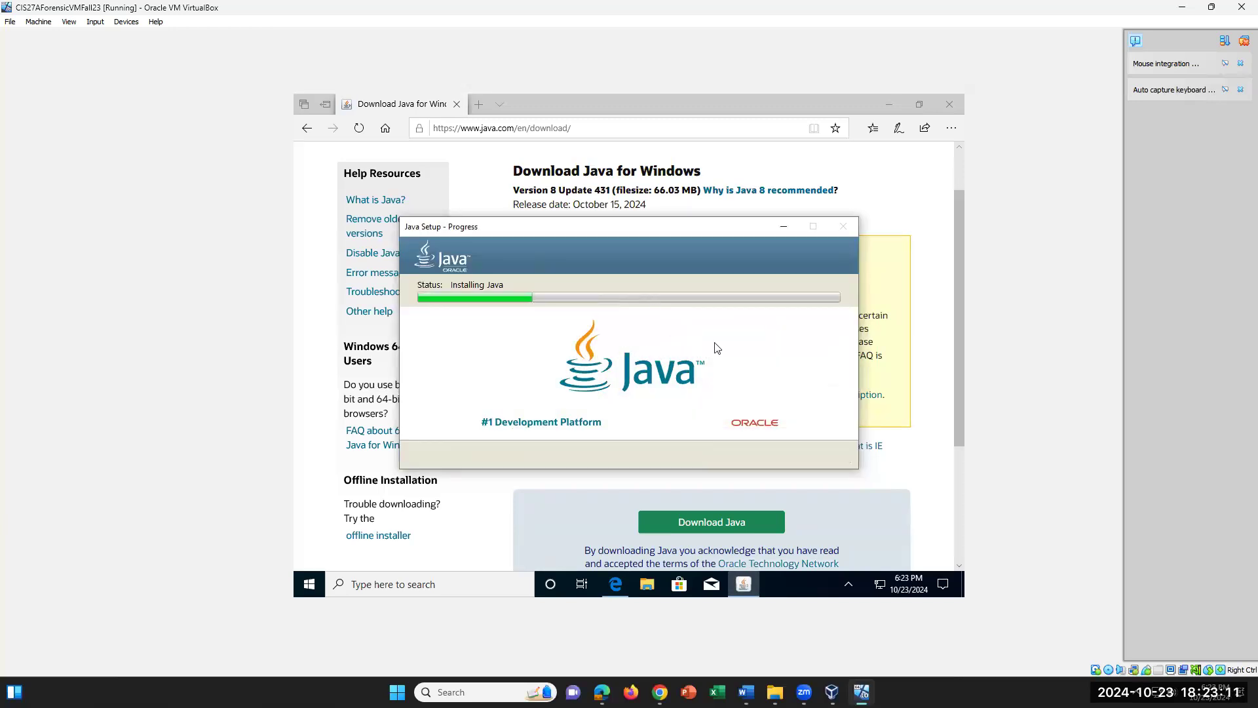
click(931, 457)
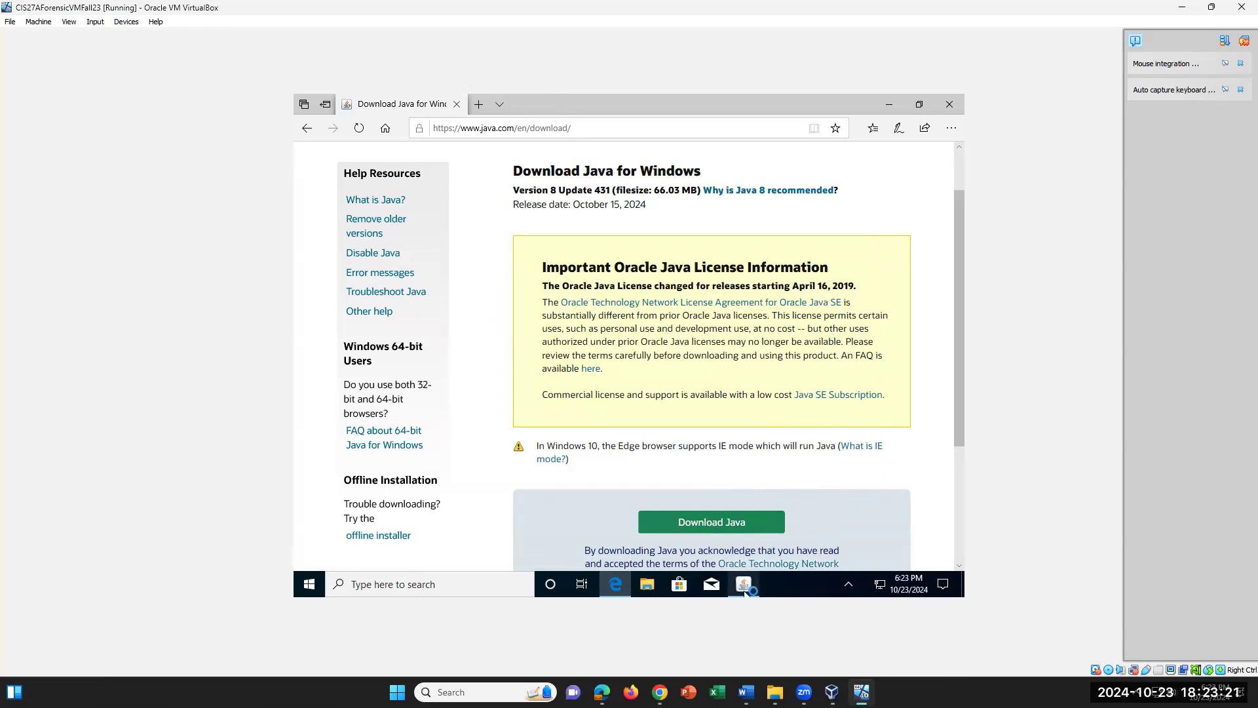
mouse_move(746, 594)
click(746, 585)
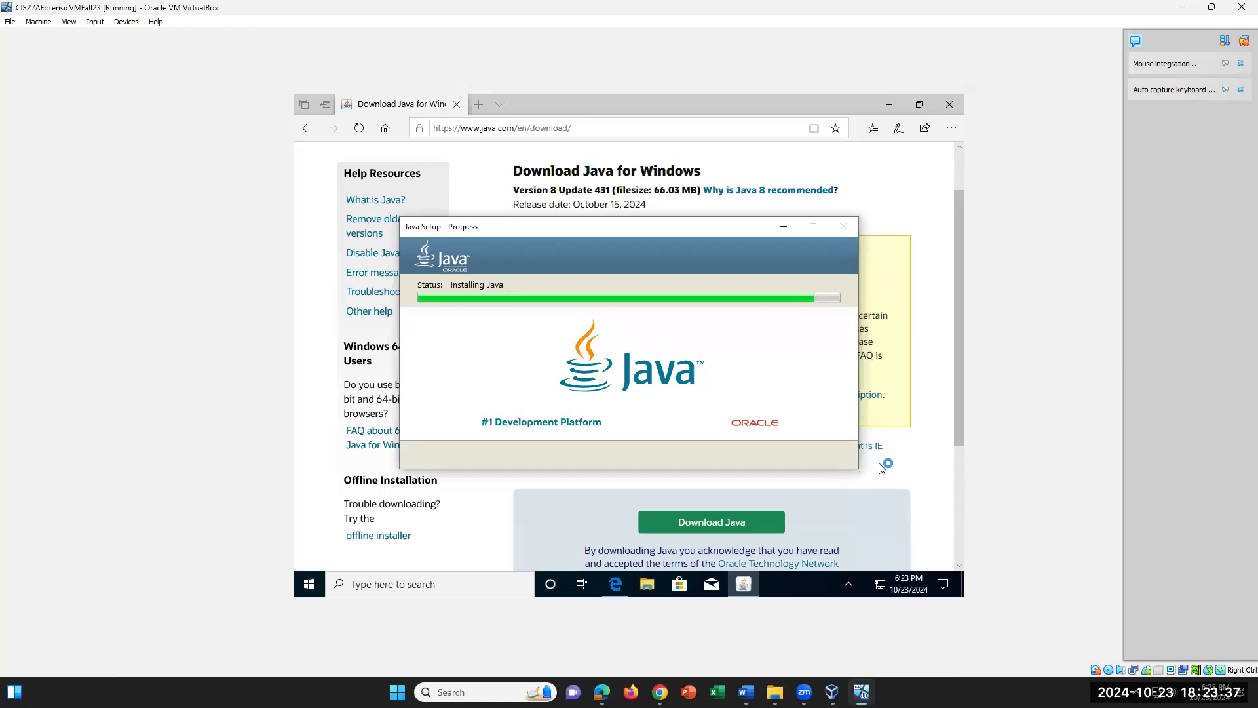
Check the Java 8 step in the Word lab document, return to the virtual machine and close the completed Java setup.
click(746, 692)
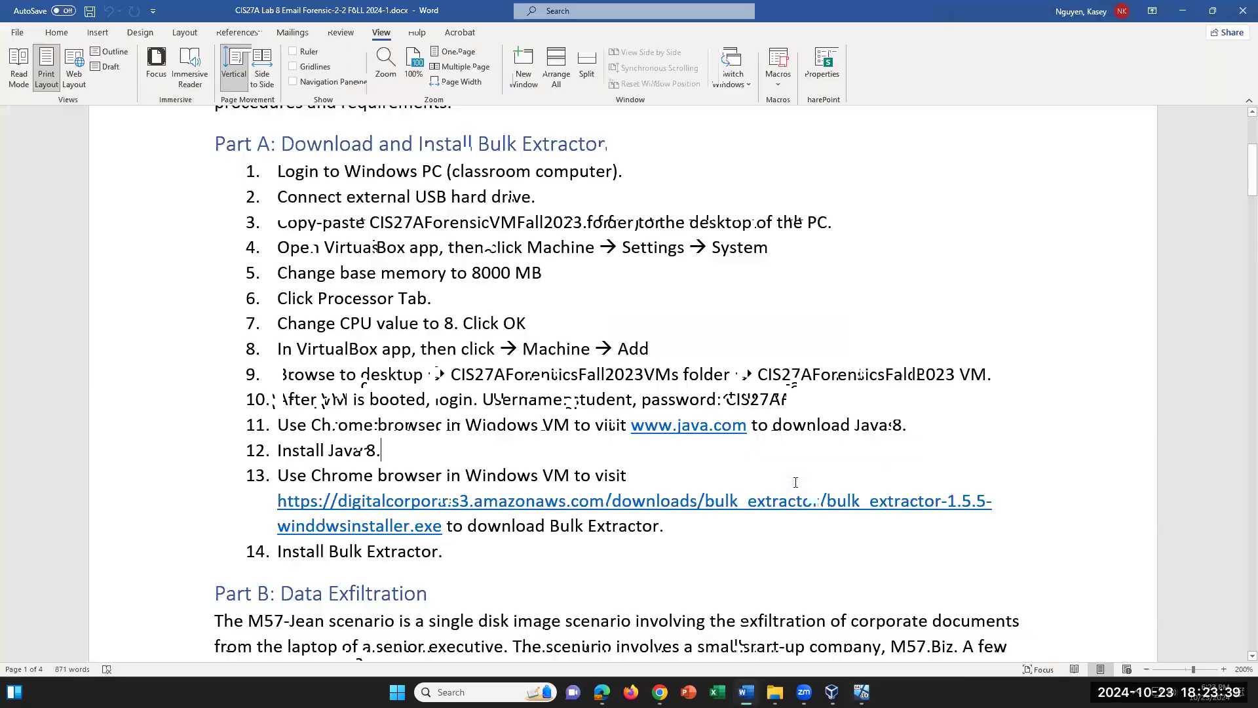
drag(518, 450, 280, 429)
click(438, 461)
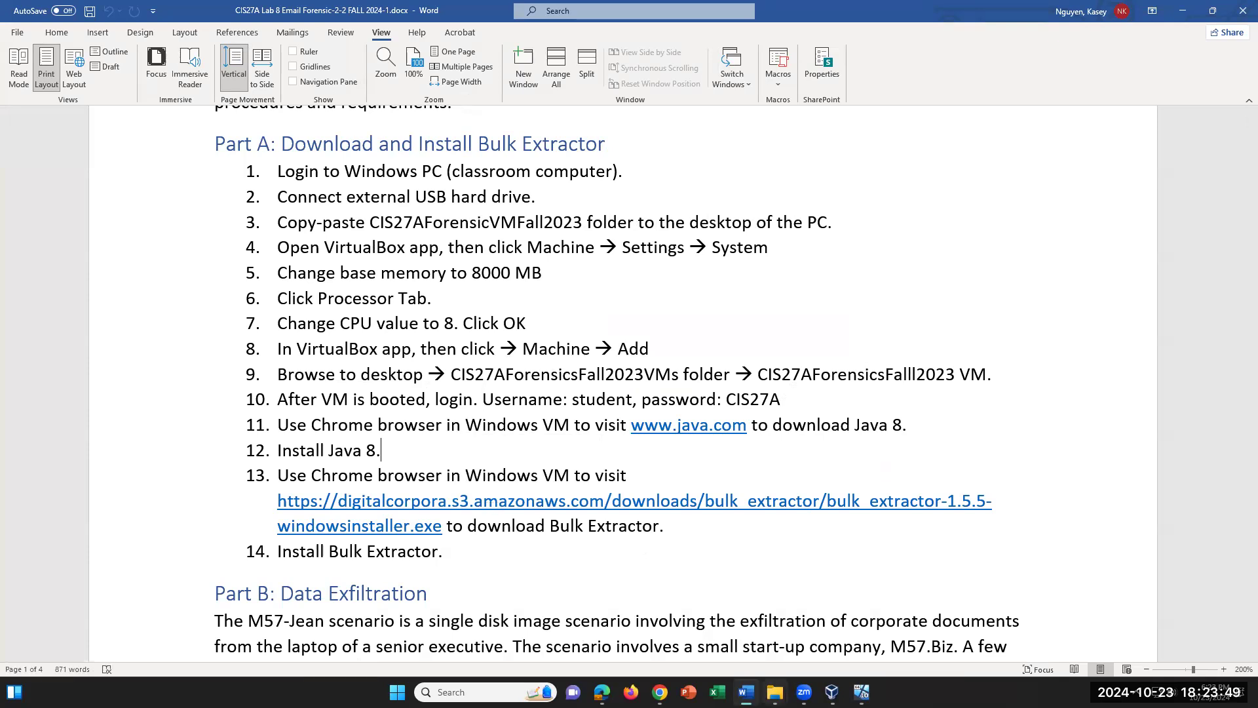
click(862, 692)
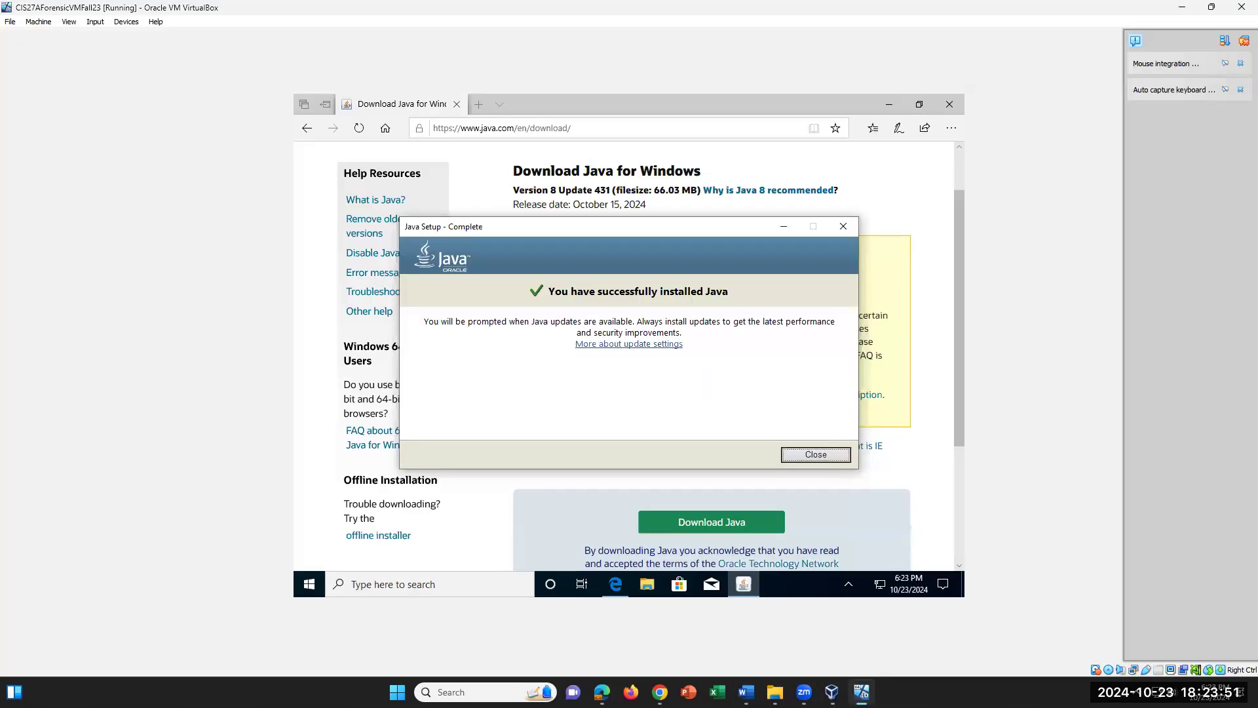
click(802, 457)
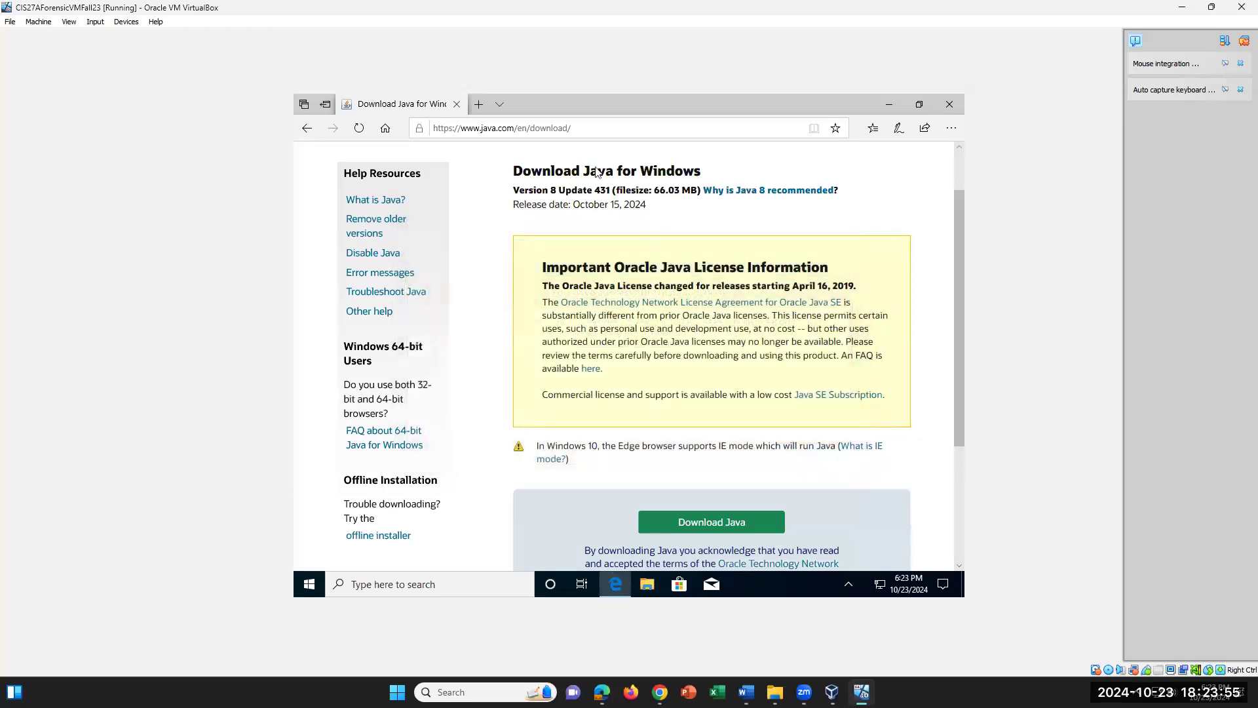
Search the web in the virtual machine's browser for "bulkextractor download".
click(579, 130)
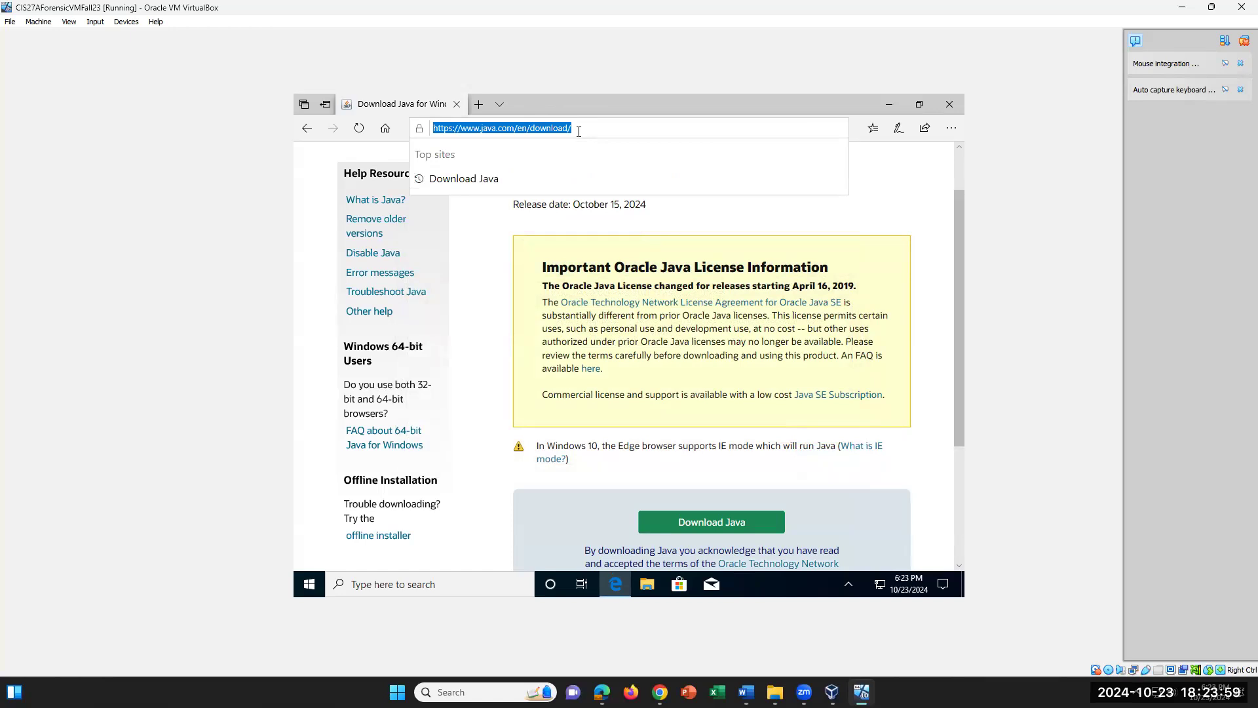
text(bulk)
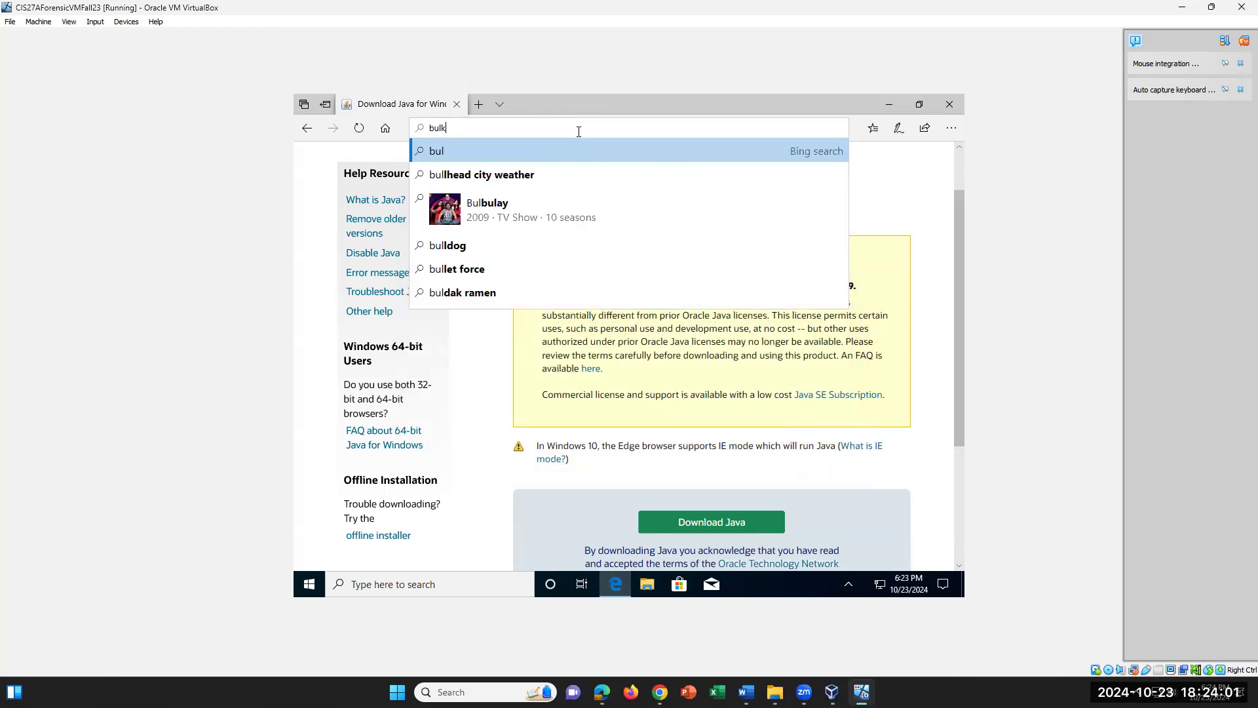
text(extractor )
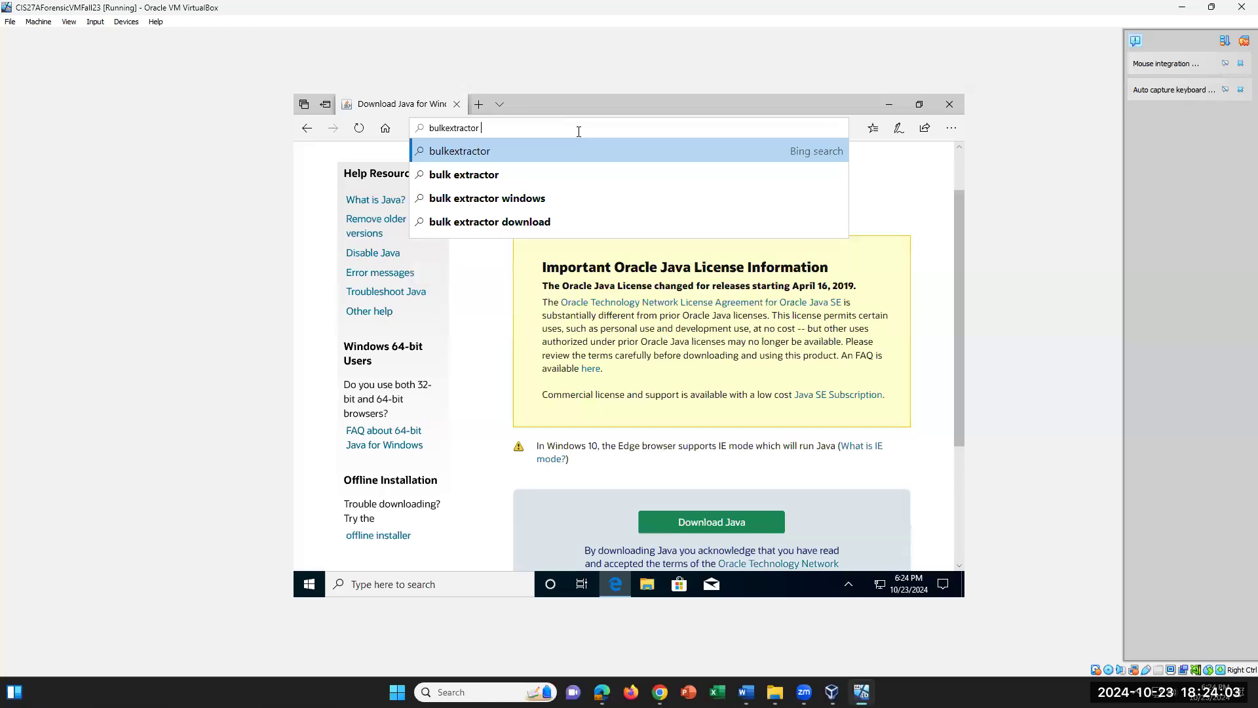
text(download)
key(Return)
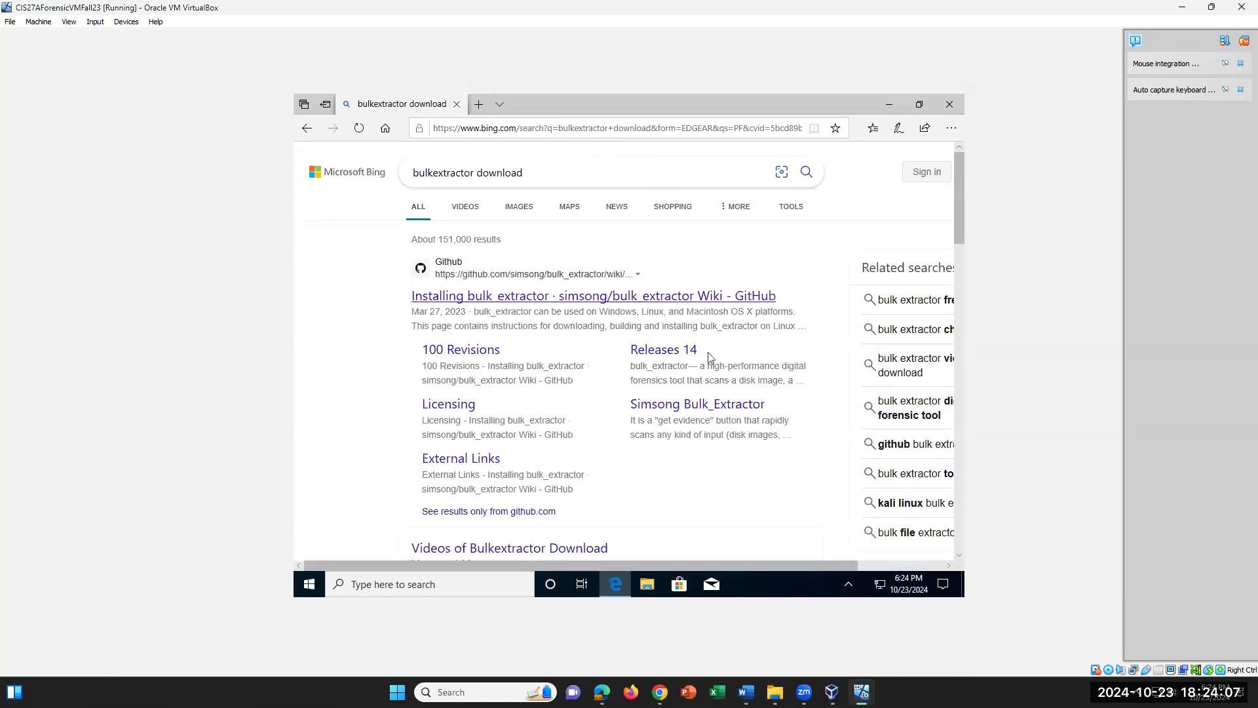
Rerun the Bulk Extractor search and look through the results for a suitable Windows installer download.
scroll(708, 356, down, 3)
scroll(709, 354, down, 4)
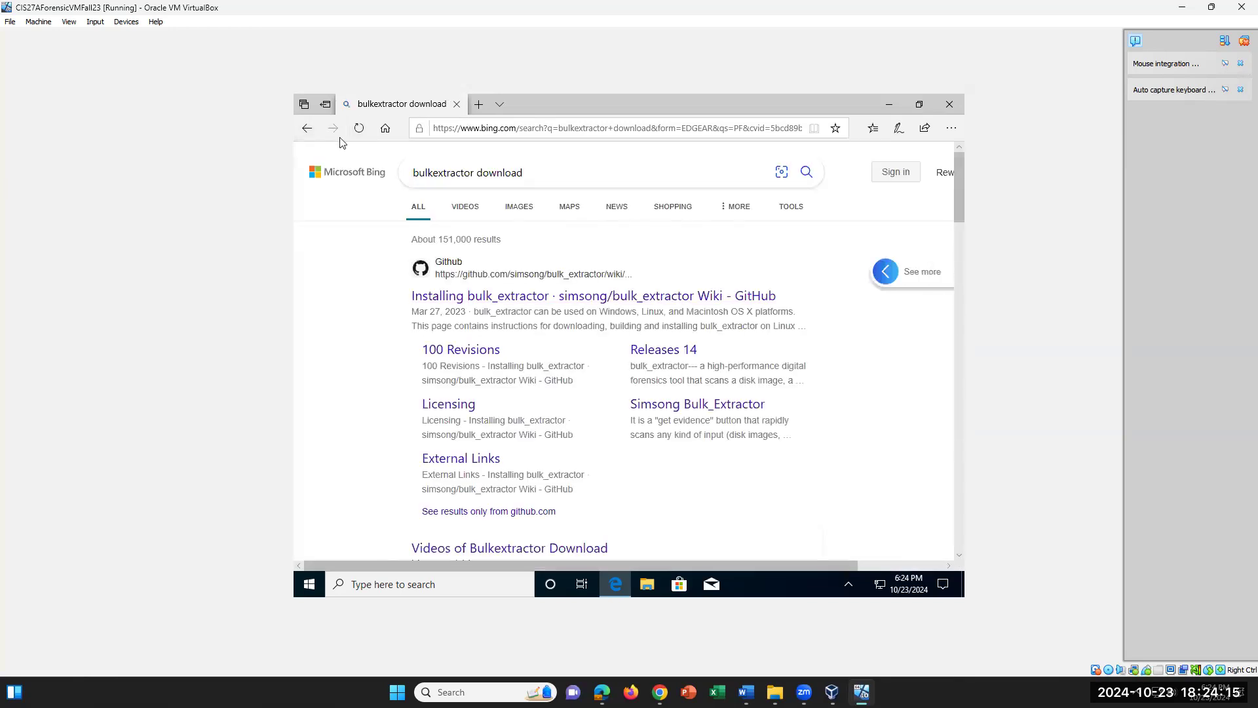
click(547, 168)
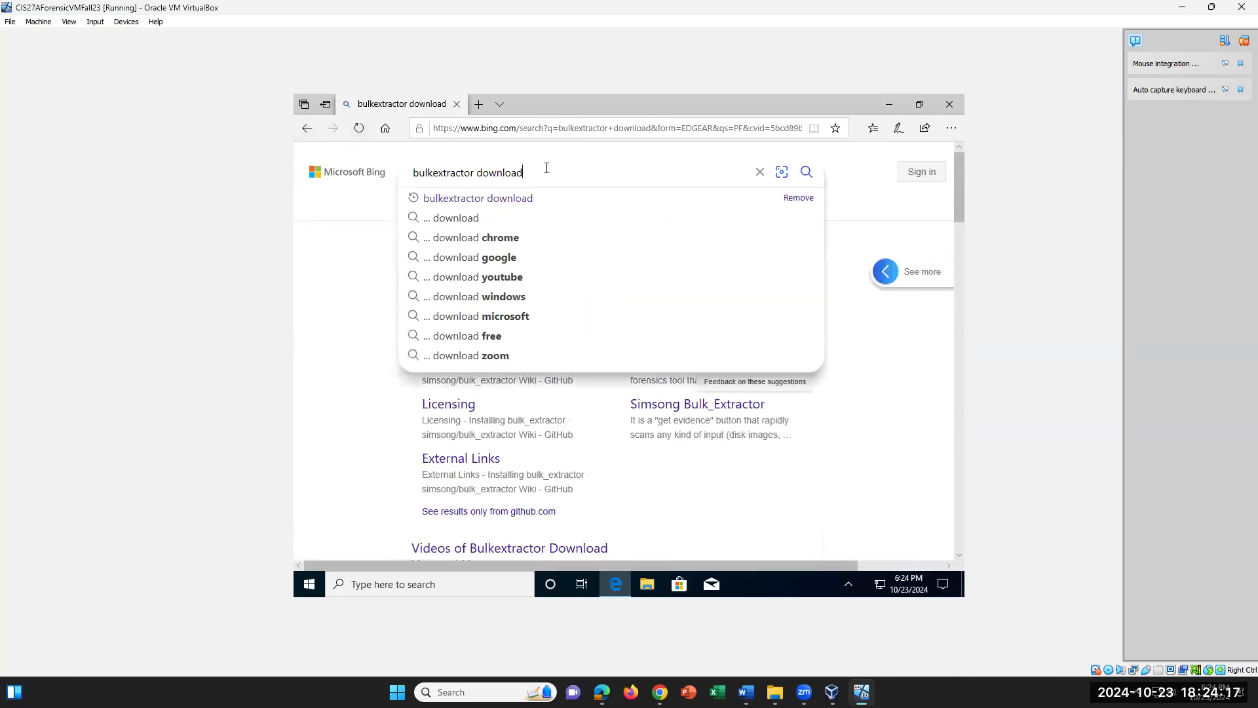
key(Return)
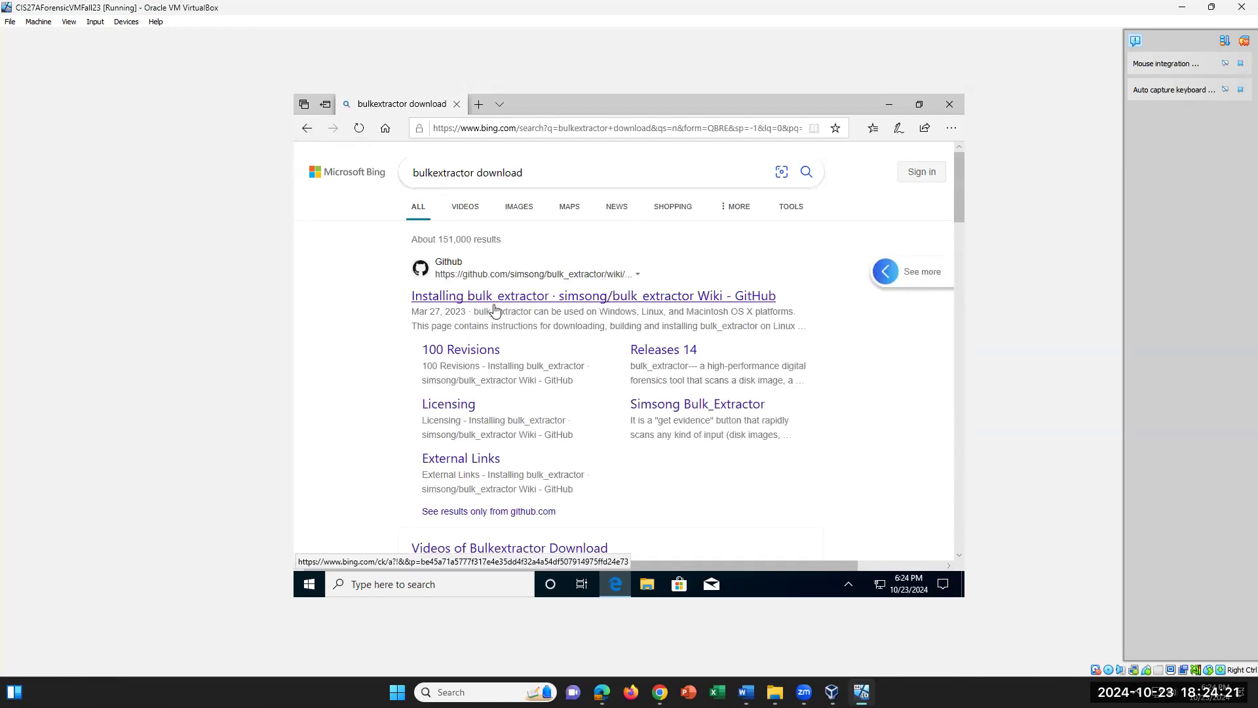
scroll(522, 370, down, 1)
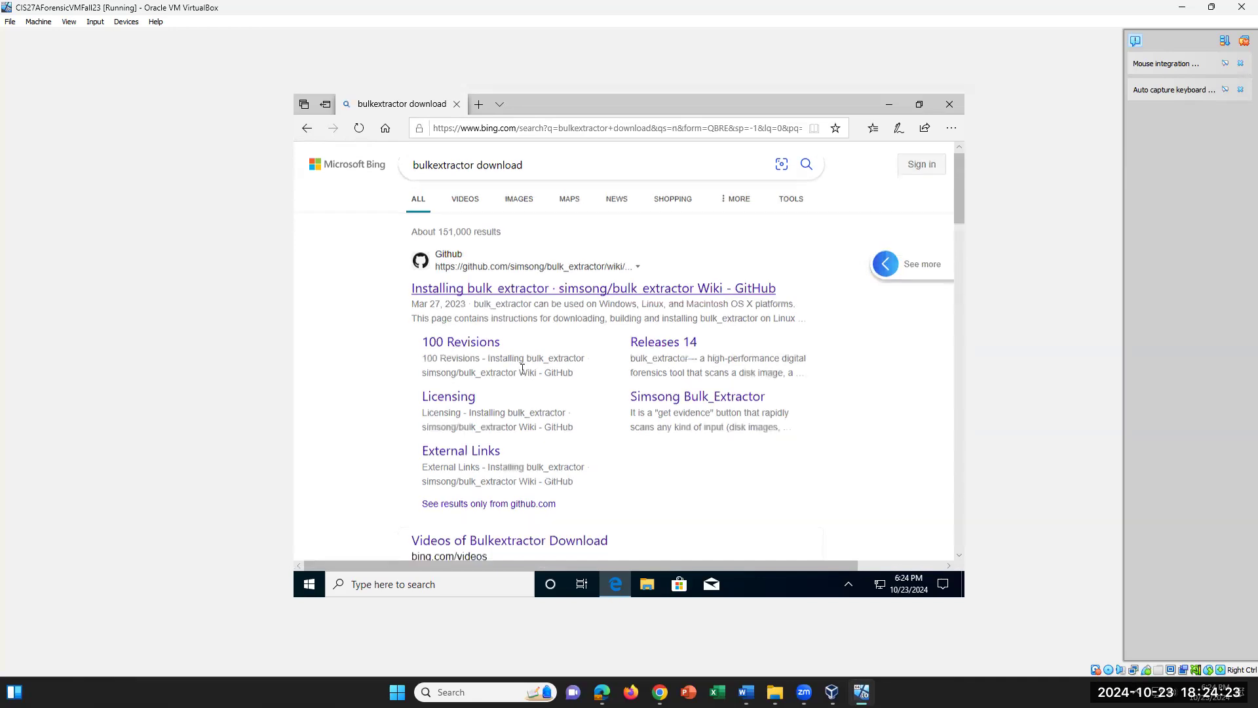
scroll(522, 369, down, 7)
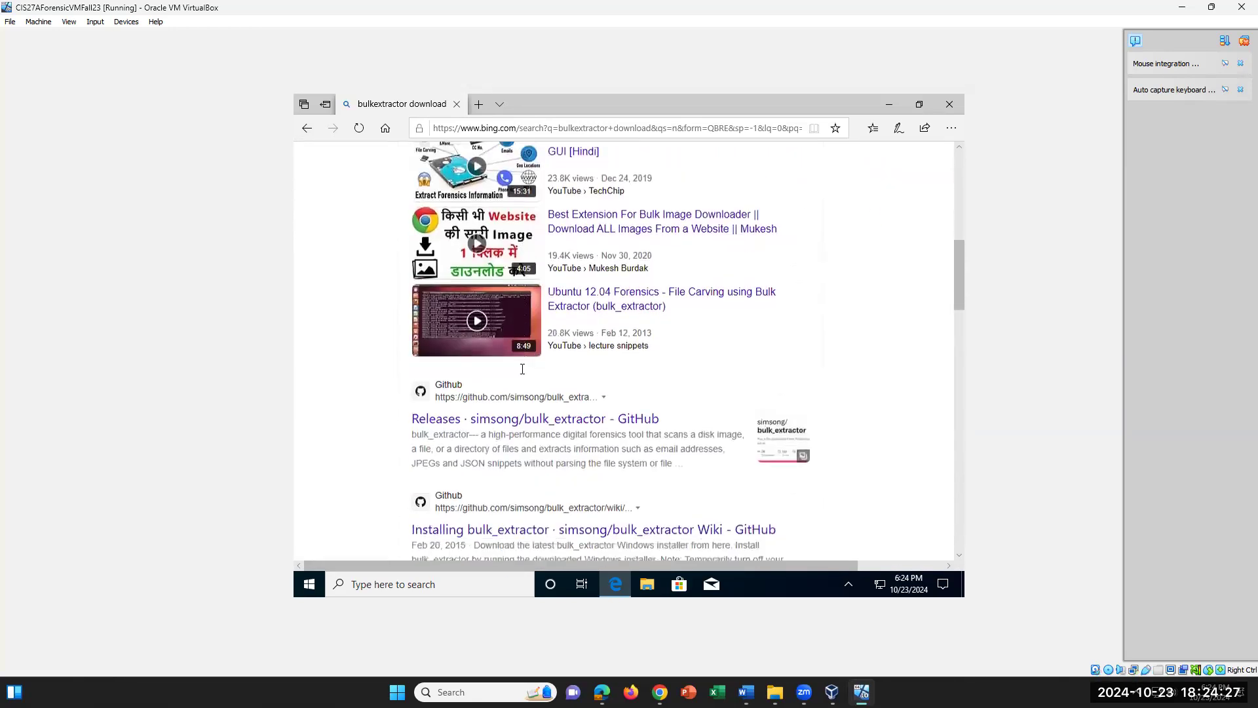
scroll(522, 369, down, 1)
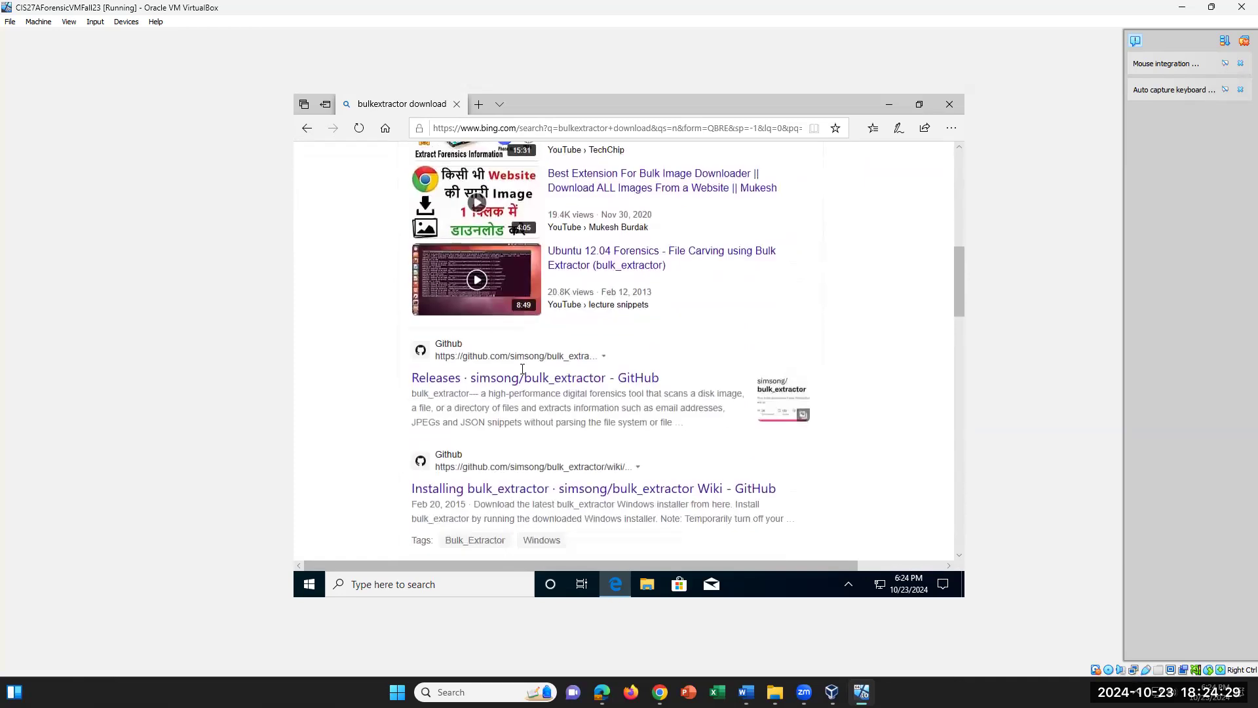
scroll(522, 369, down, 3)
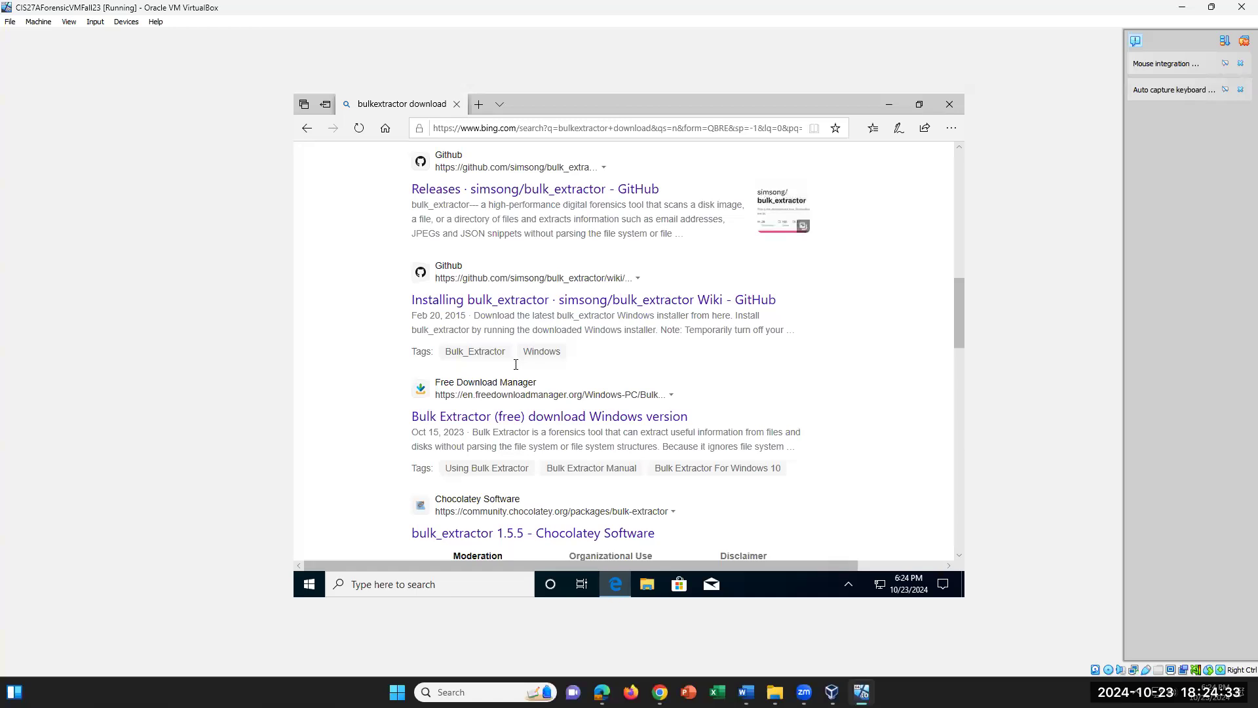
scroll(516, 364, down, 3)
scroll(516, 364, up, 15)
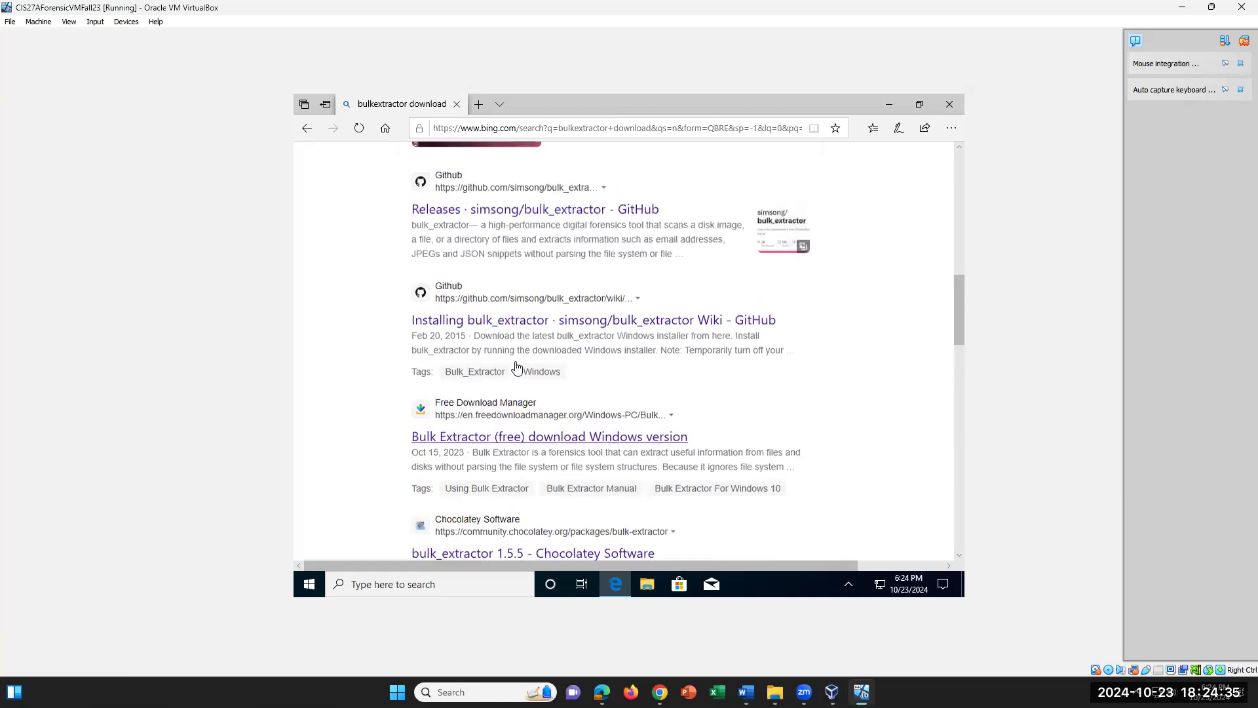
Refine the Bing search to "bulkextractor download digitacorpora" and run it.
click(544, 174)
text(digital vo)
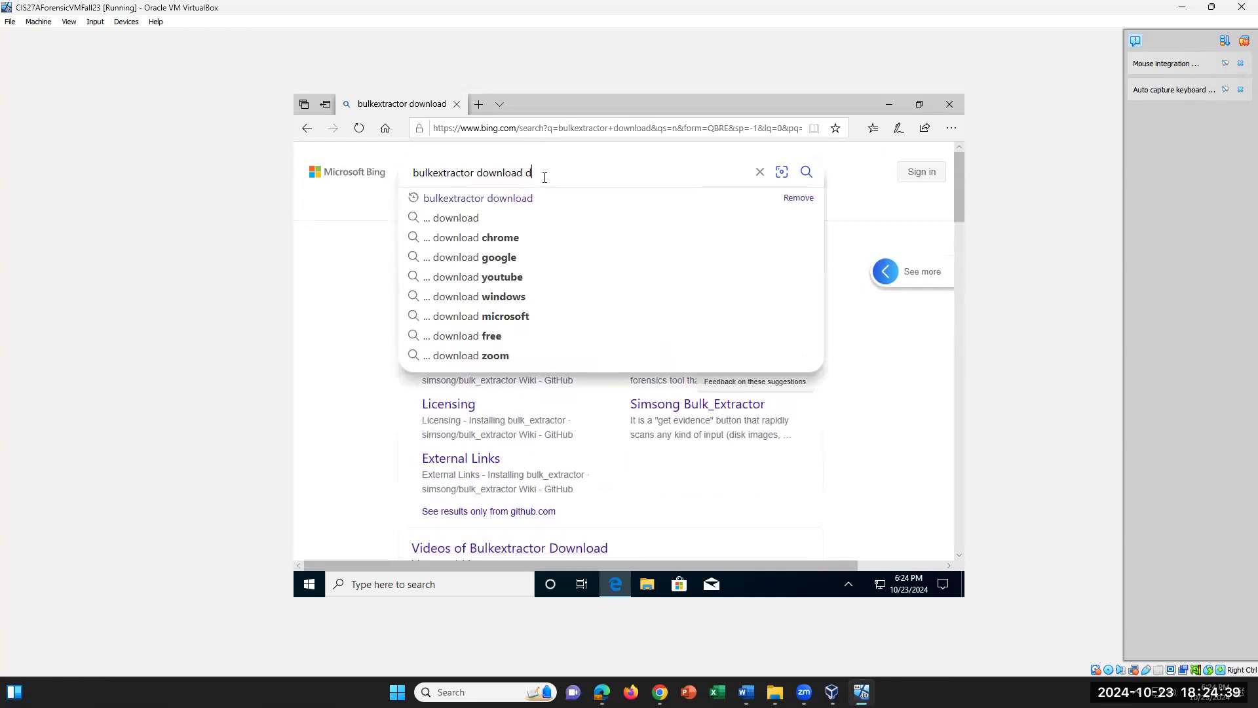
key(BackSpace)
key(BackSpace)
key(BackSpace)
key(BackSpace)
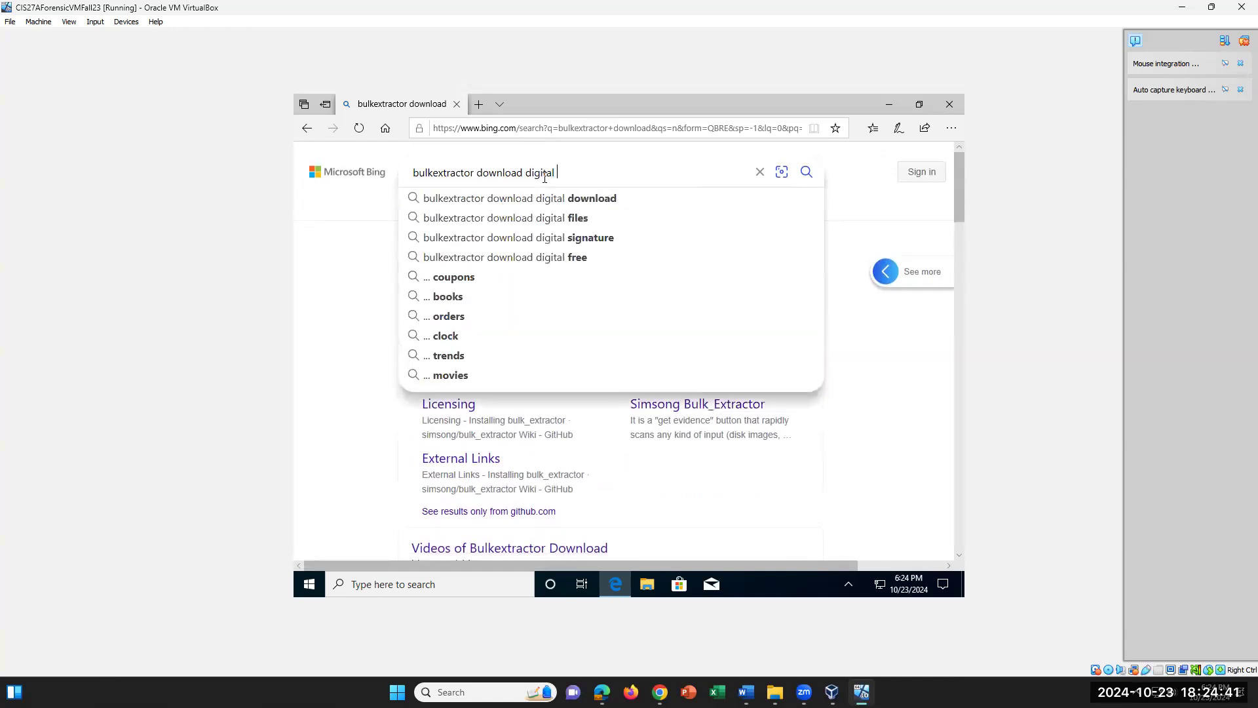
text(corpora)
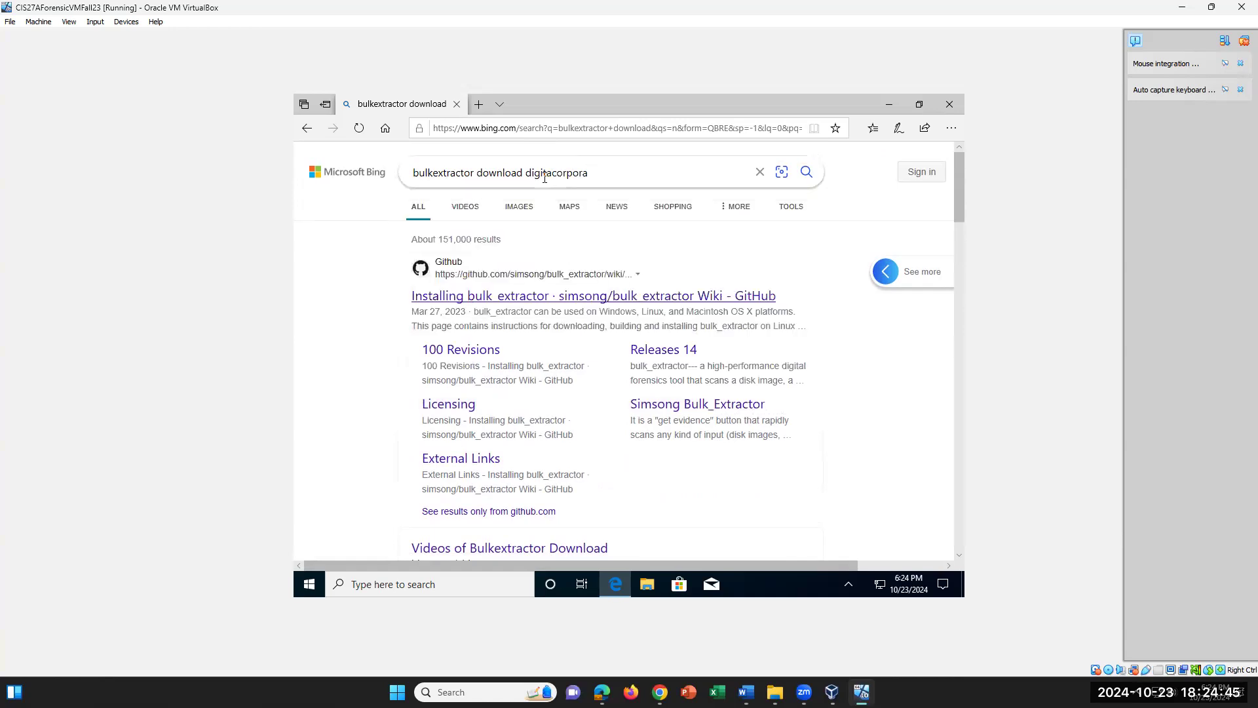
key(Return)
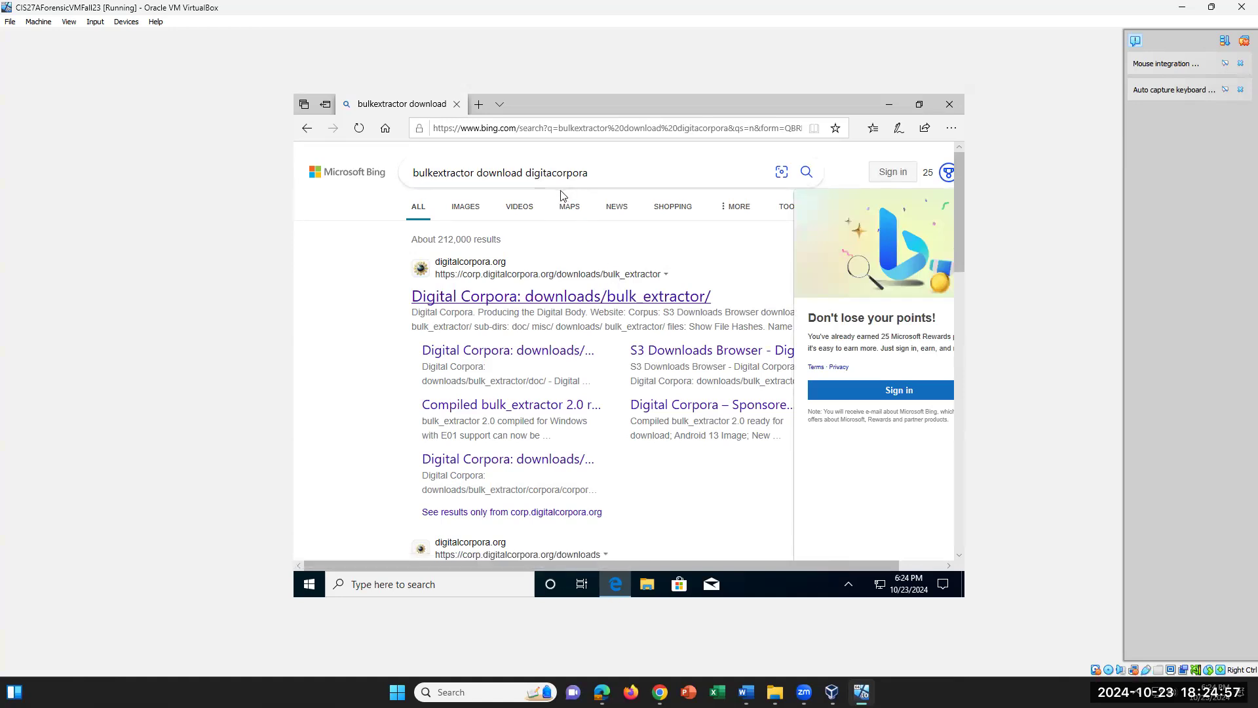
Look over the file list on the Digital Corpora downloads/bulk_extractor page and return to the search results.
click(571, 306)
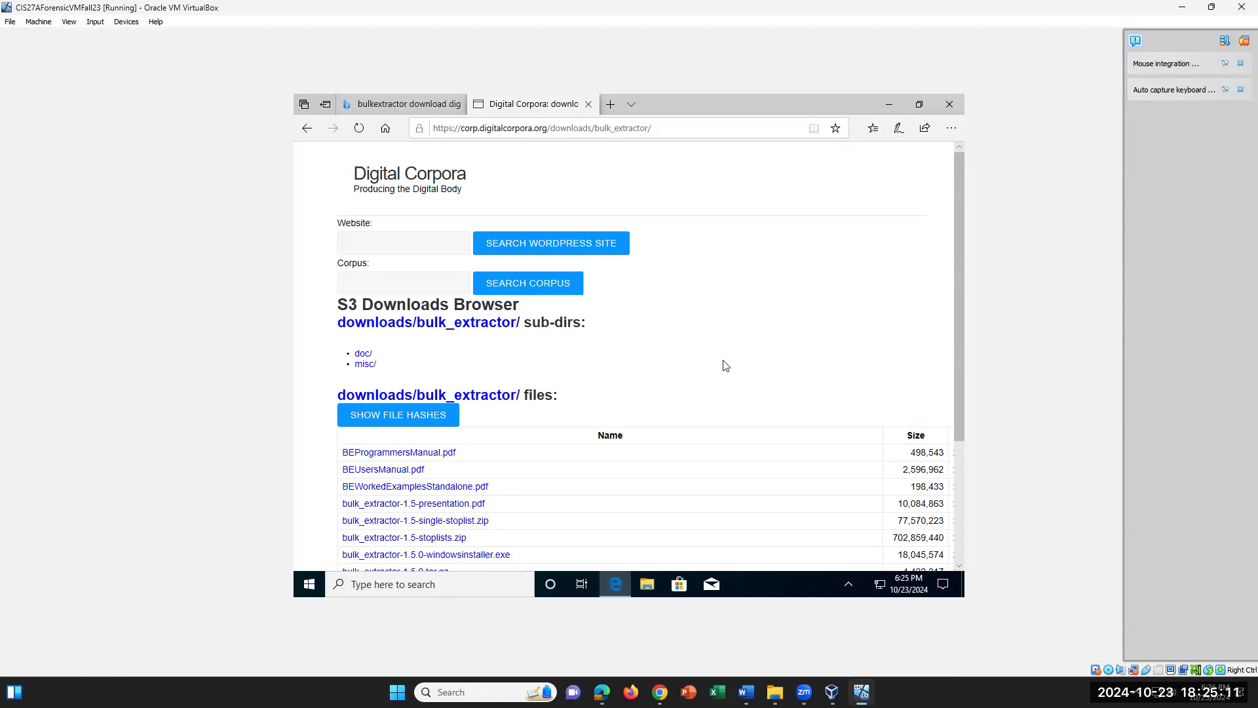
scroll(725, 366, down, 1)
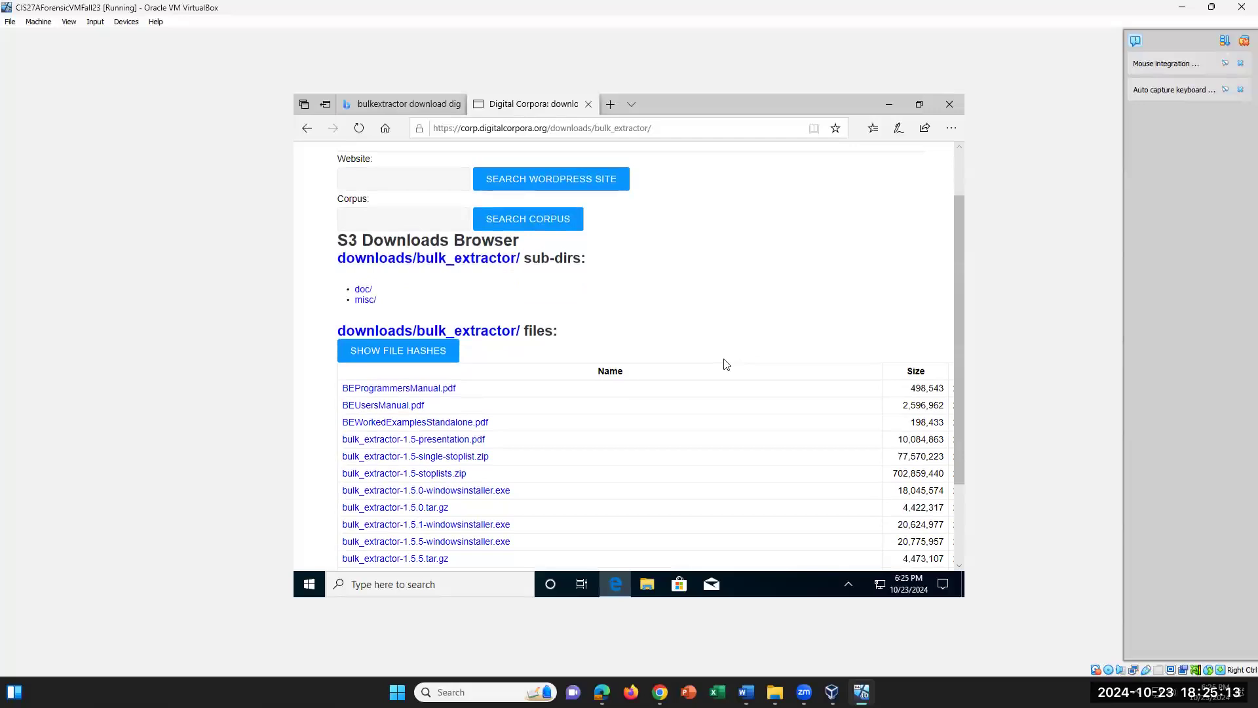
scroll(725, 364, up, 1)
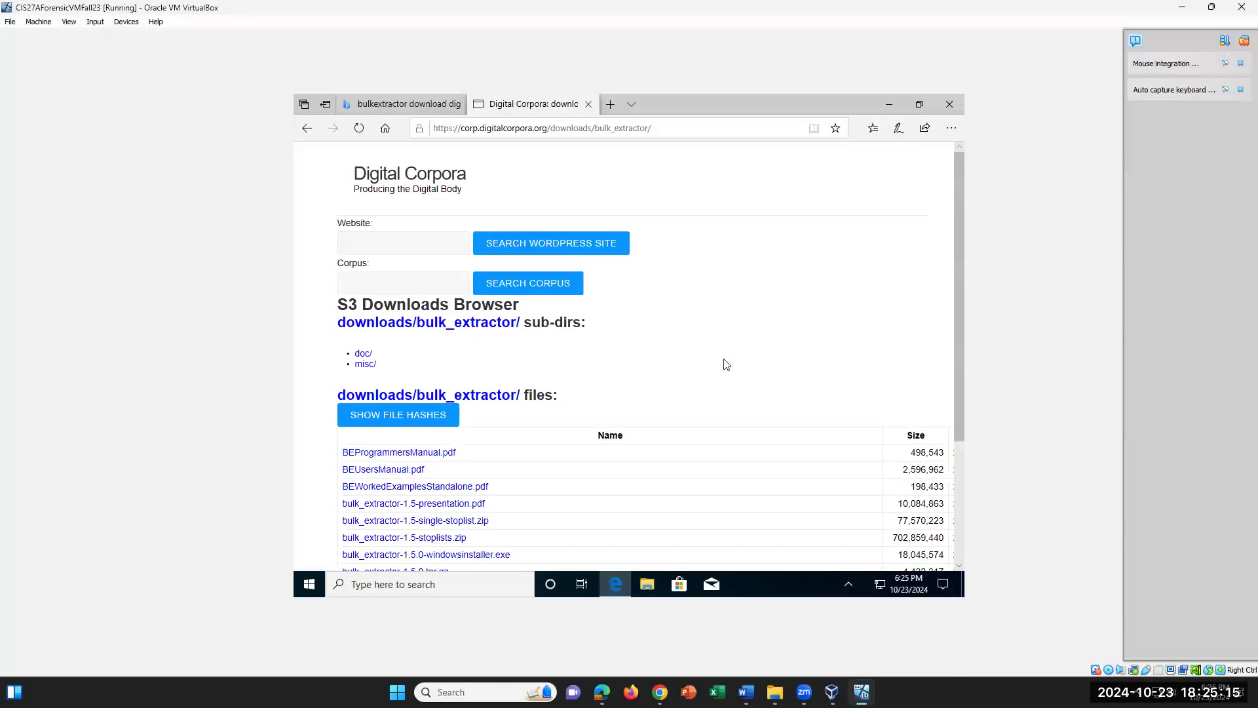
click(308, 128)
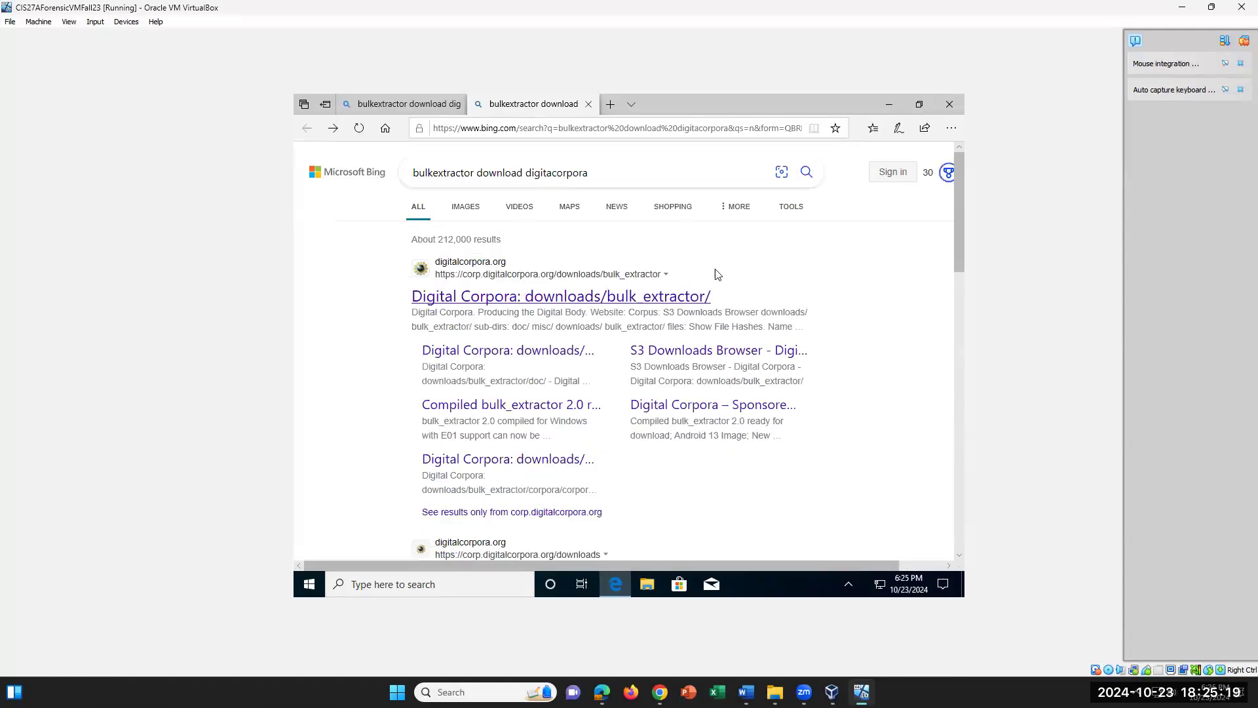
Check the Bulk Extractor download step in the Word lab document and reopen the Digital Corpora downloads/bulk_extractor page in the virtual machine.
click(746, 692)
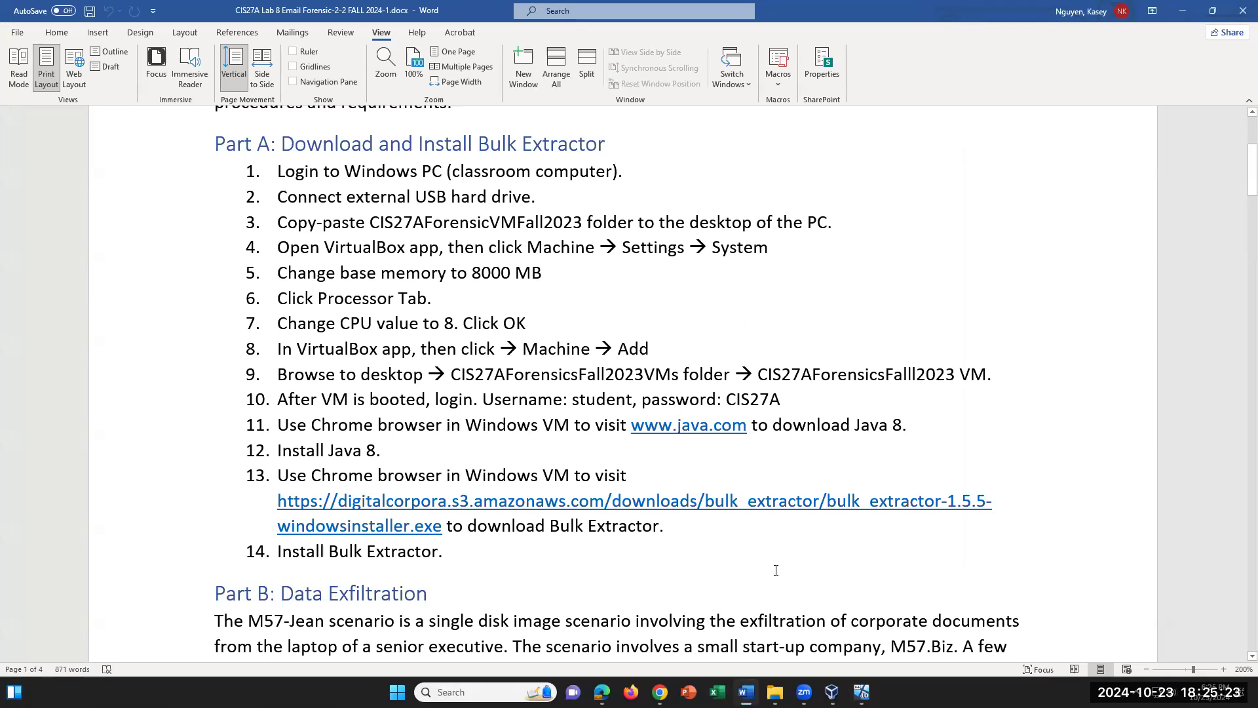
click(861, 692)
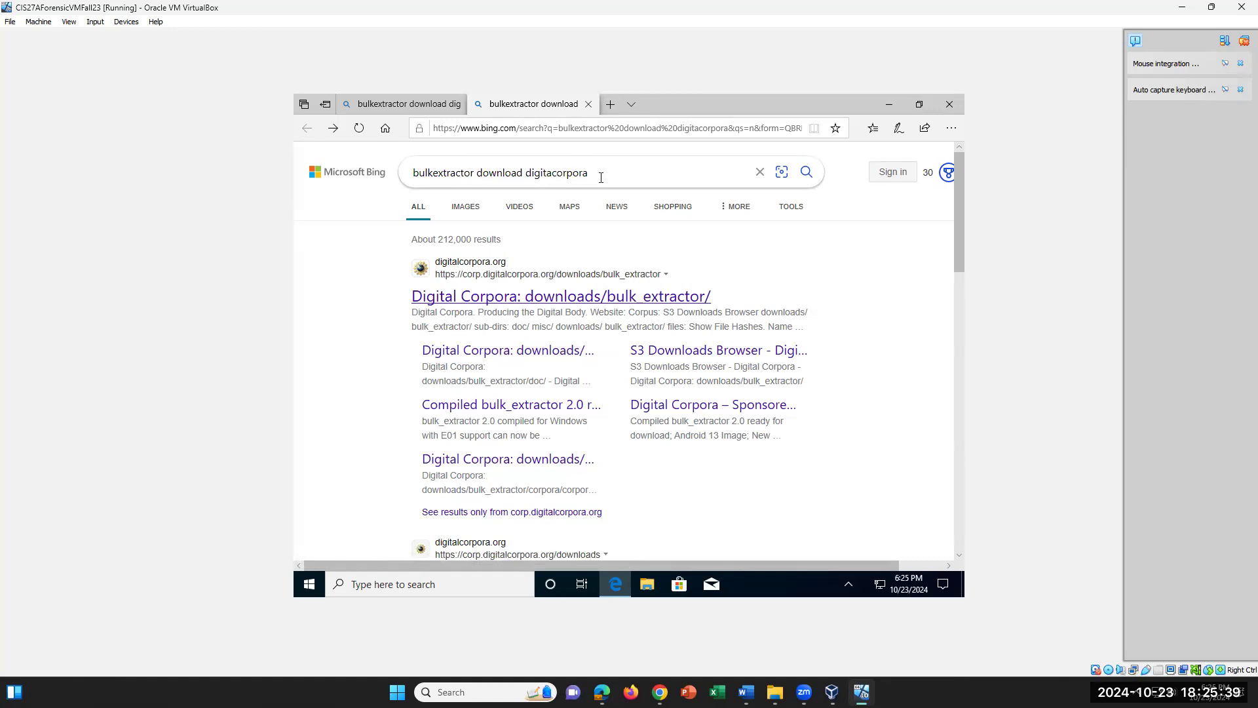
click(504, 302)
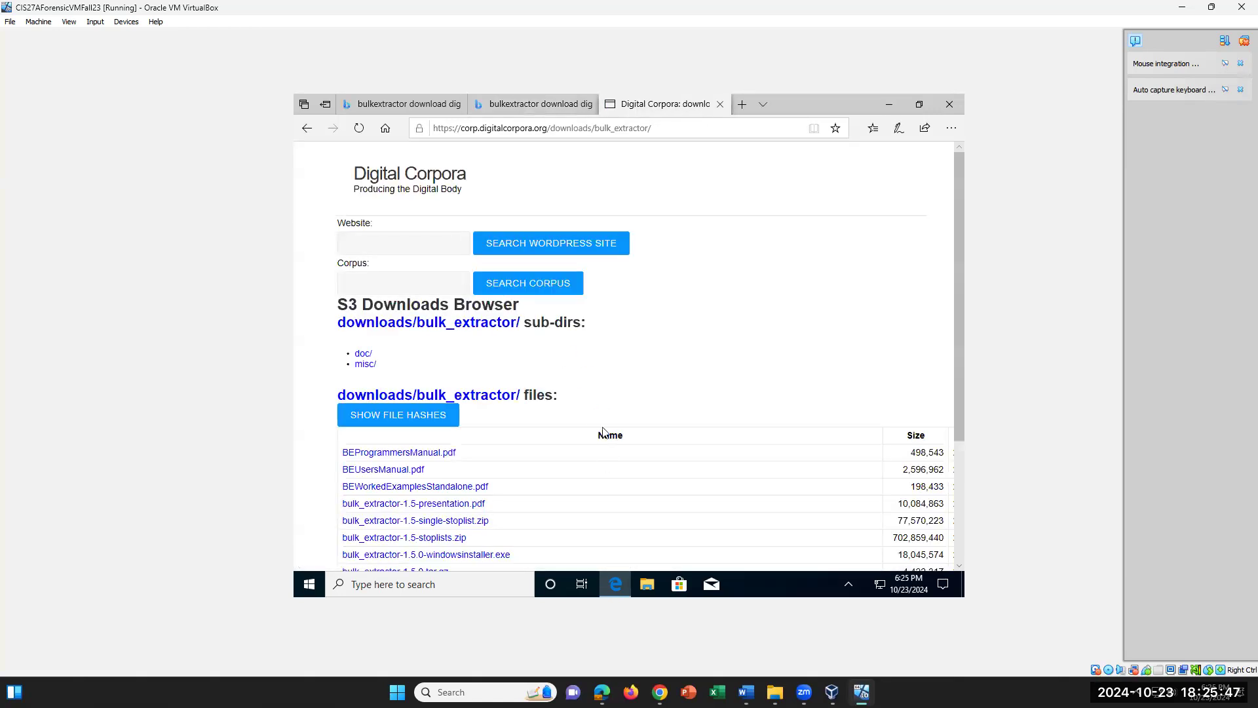
scroll(605, 432, down, 2)
click(747, 692)
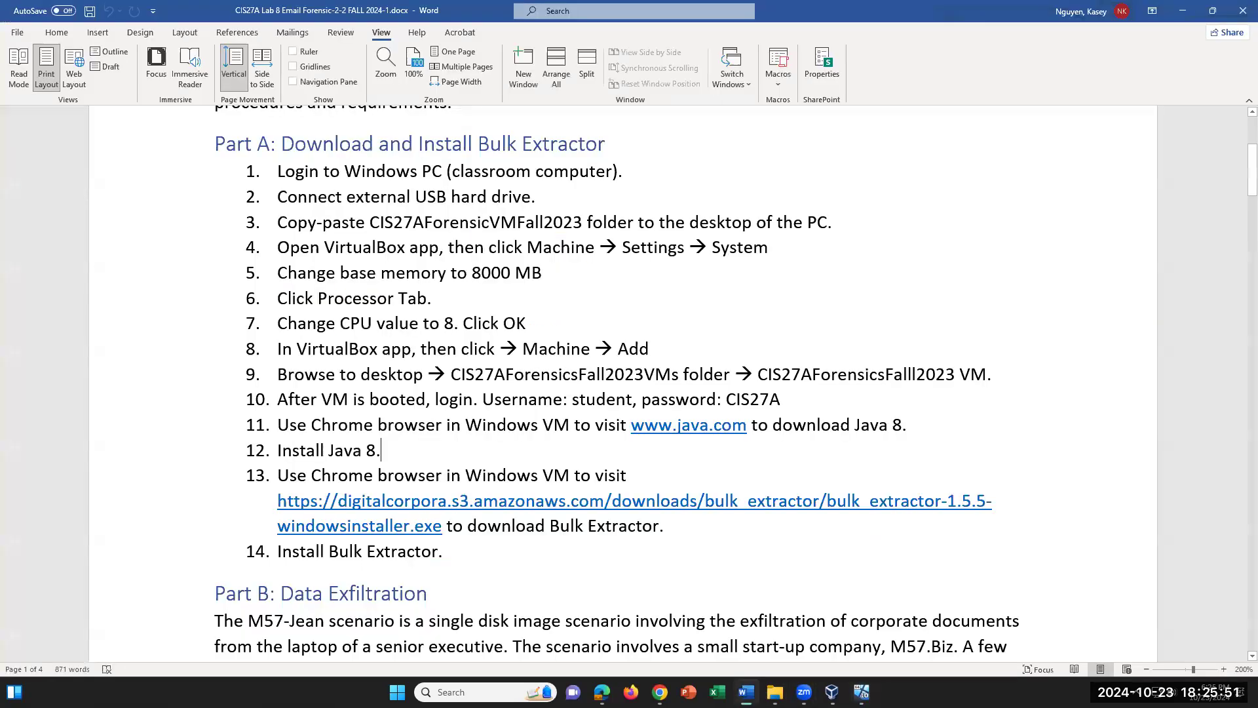
click(746, 692)
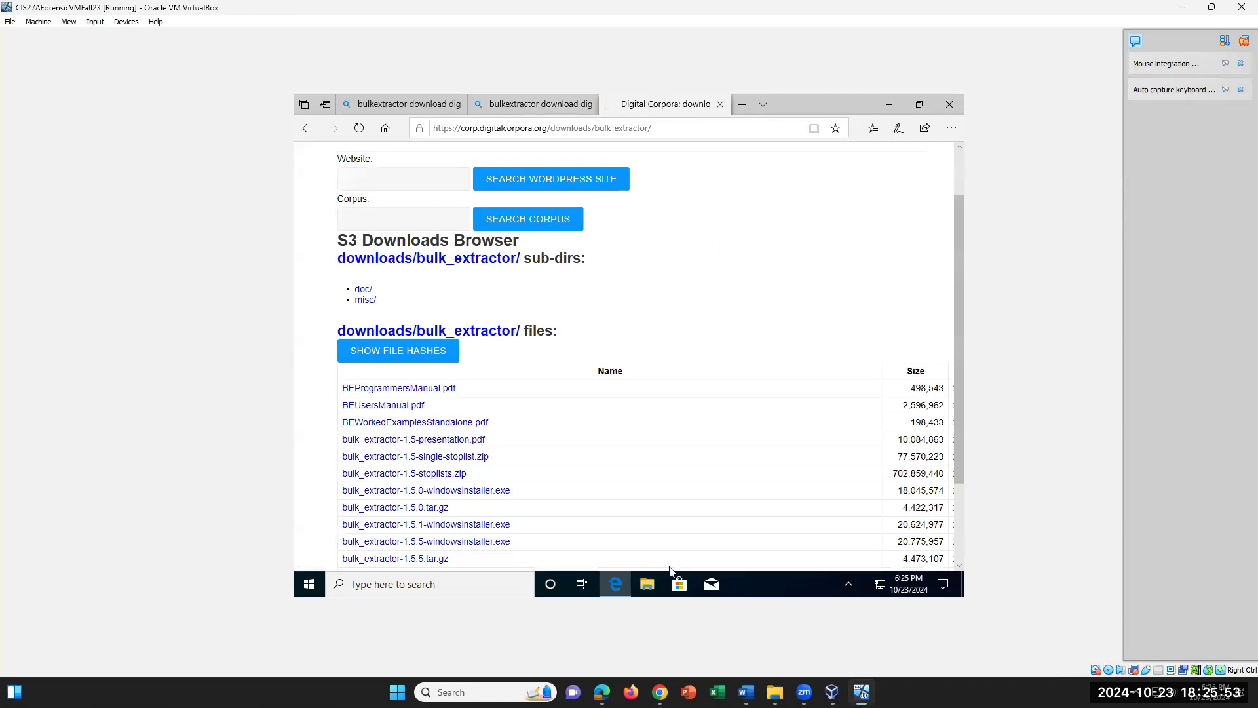
Download bulk_extractor-1.5.5-windowsinstaller.exe from the Digital Corpora file list and save it.
click(488, 491)
click(439, 542)
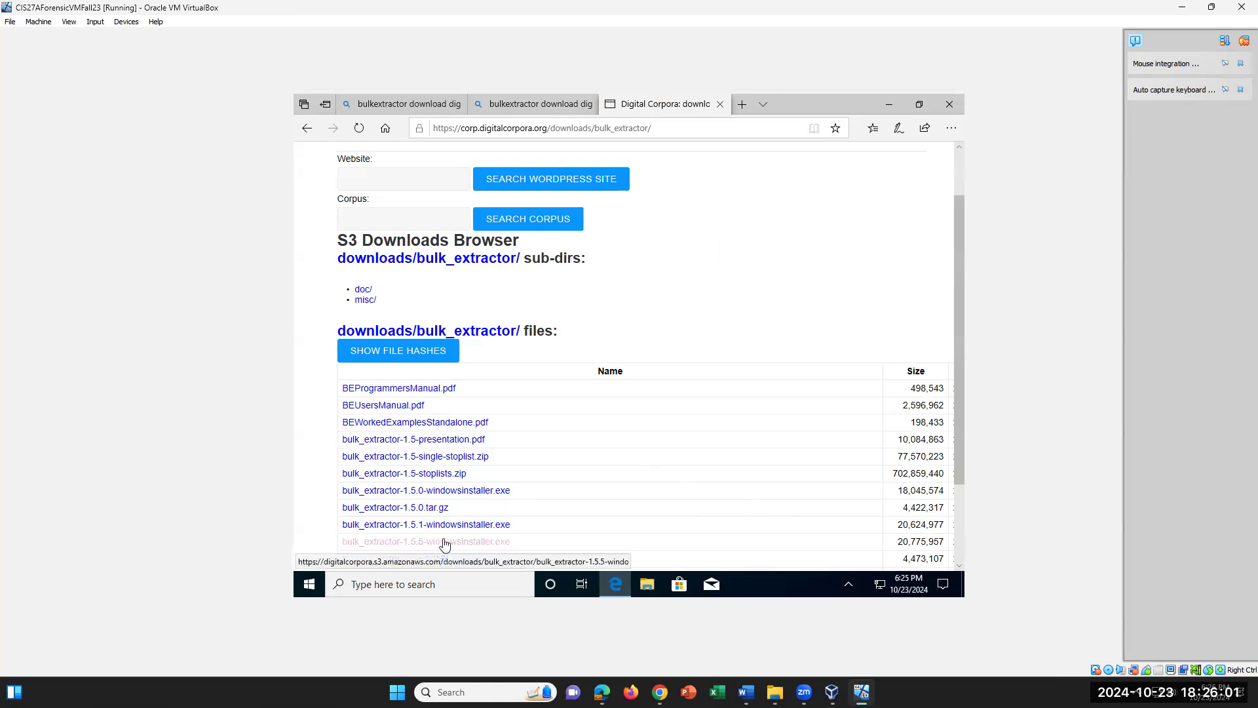
scroll(445, 544, down, 1)
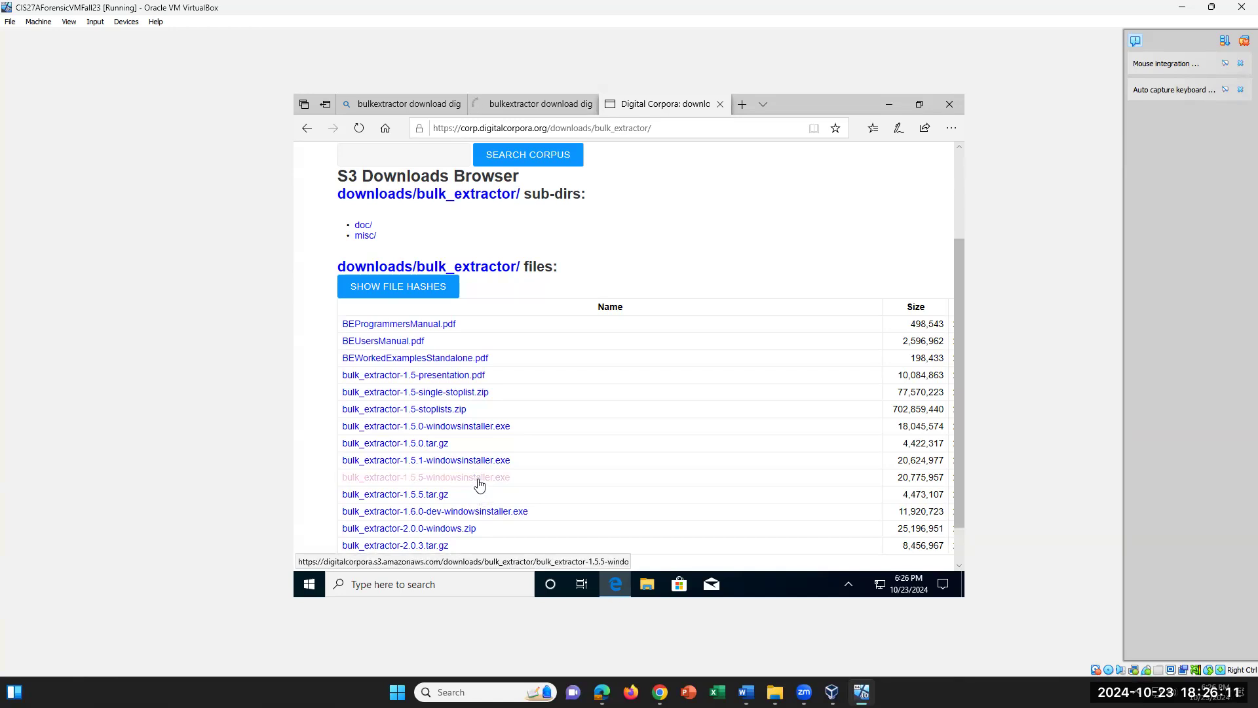
click(479, 484)
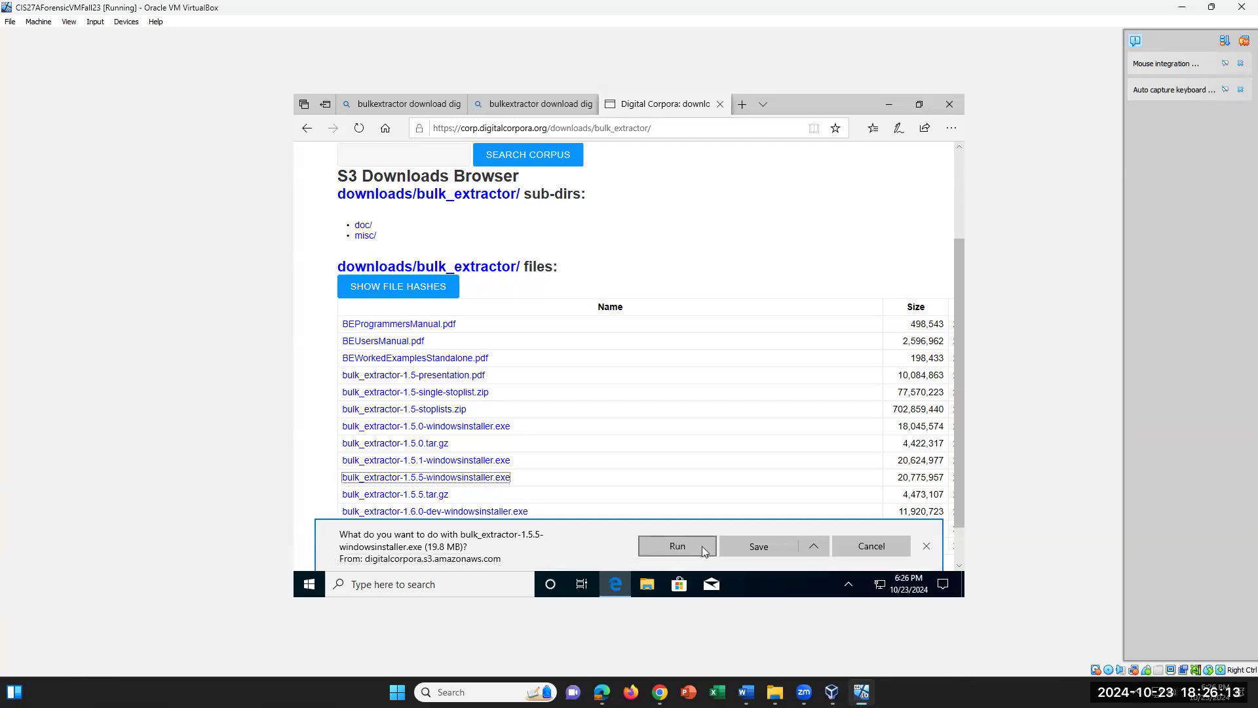
click(739, 549)
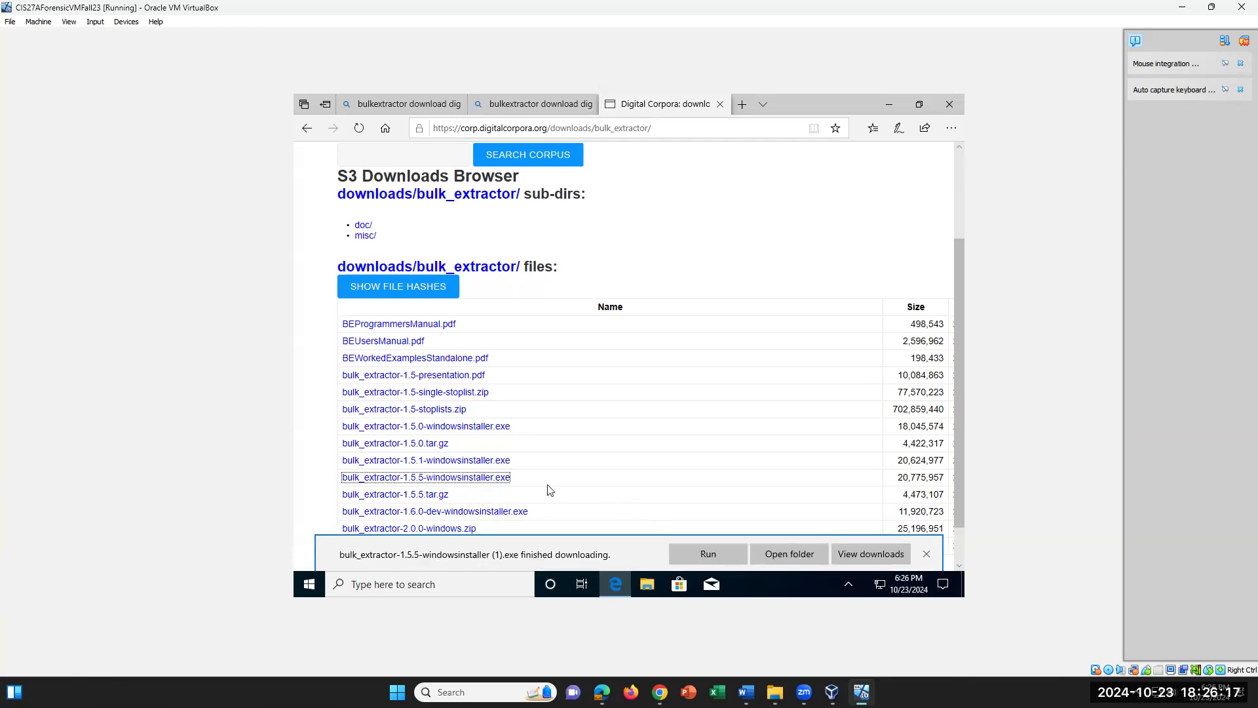
Run the Bulk Extractor installer with device changes allowed, install the 64-bit configuration and Add to path components, and close the setup and download page.
click(509, 482)
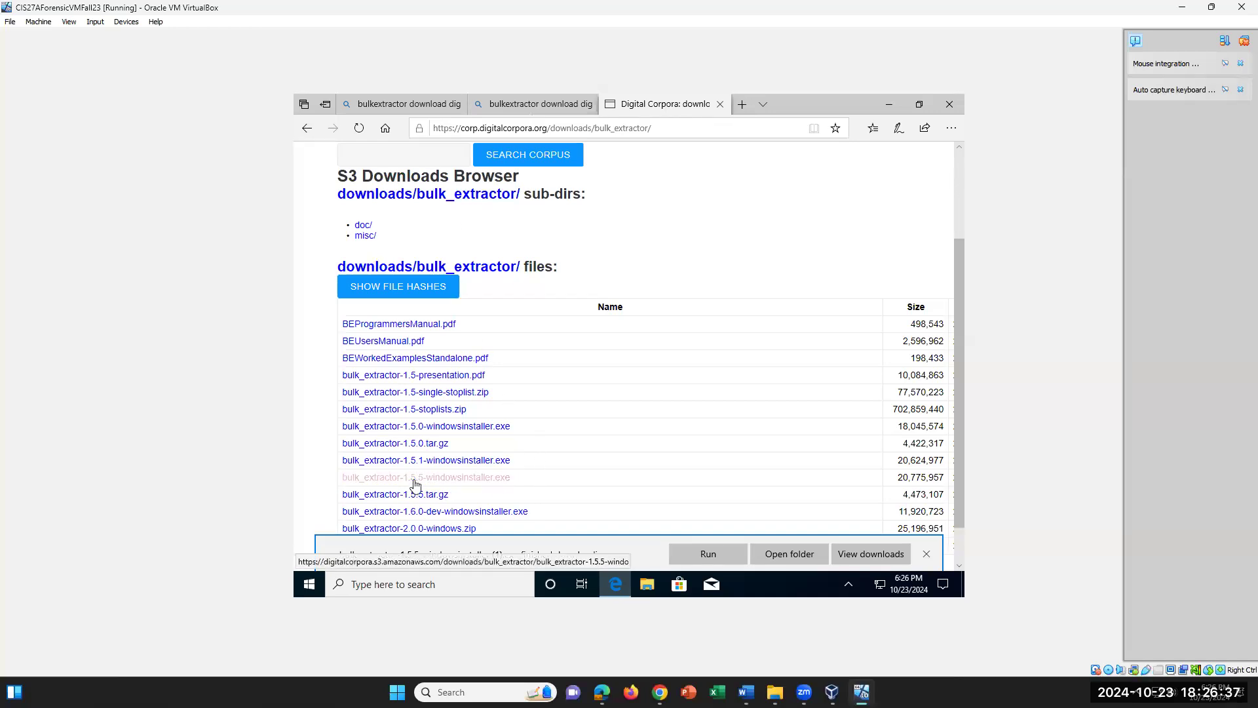
click(707, 556)
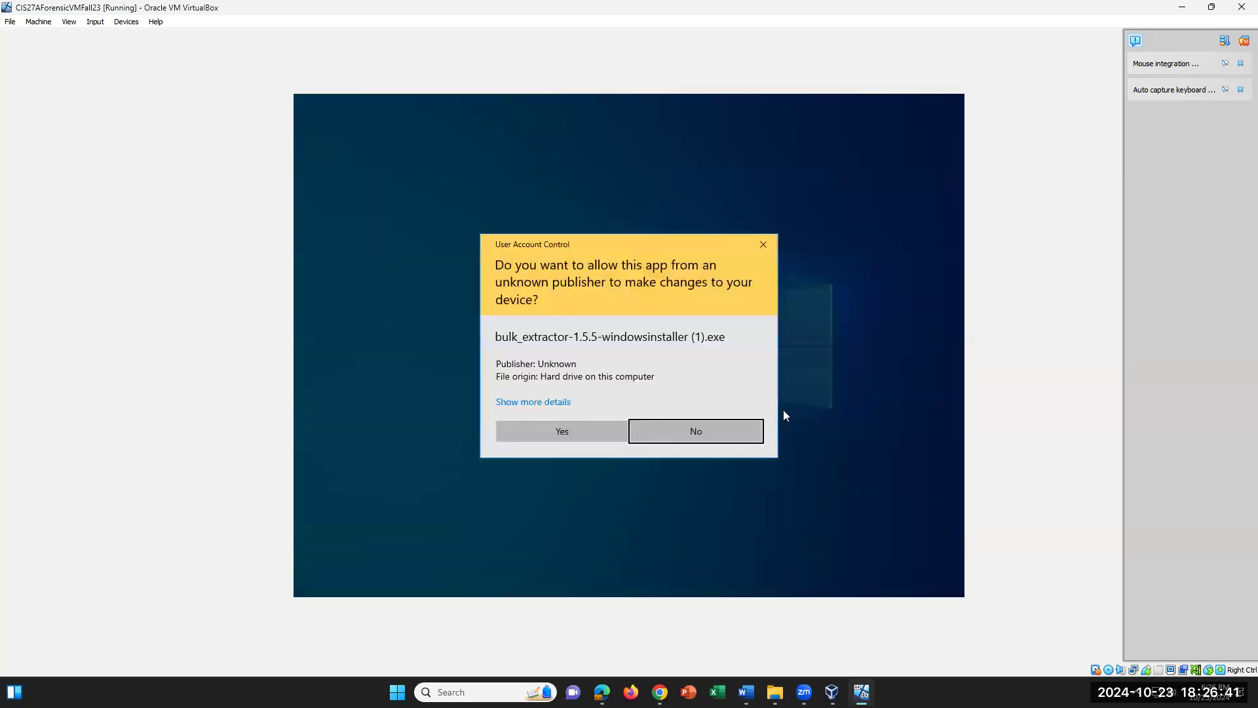
click(585, 436)
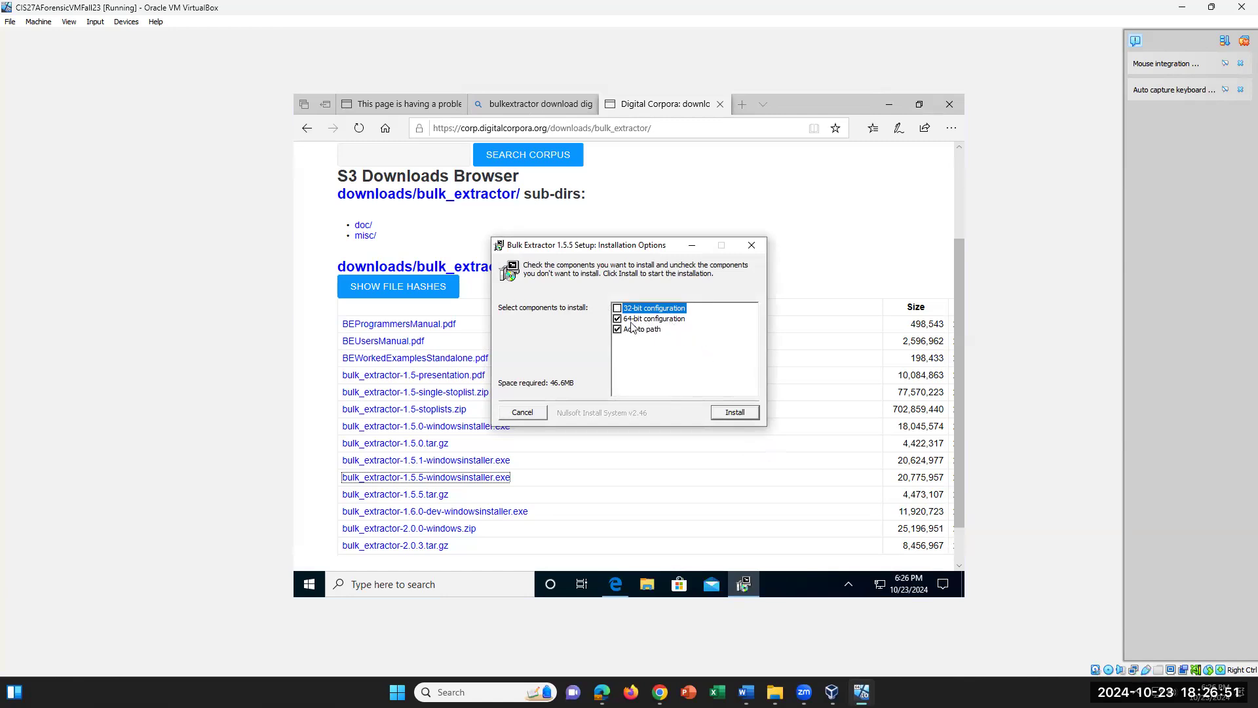
click(730, 410)
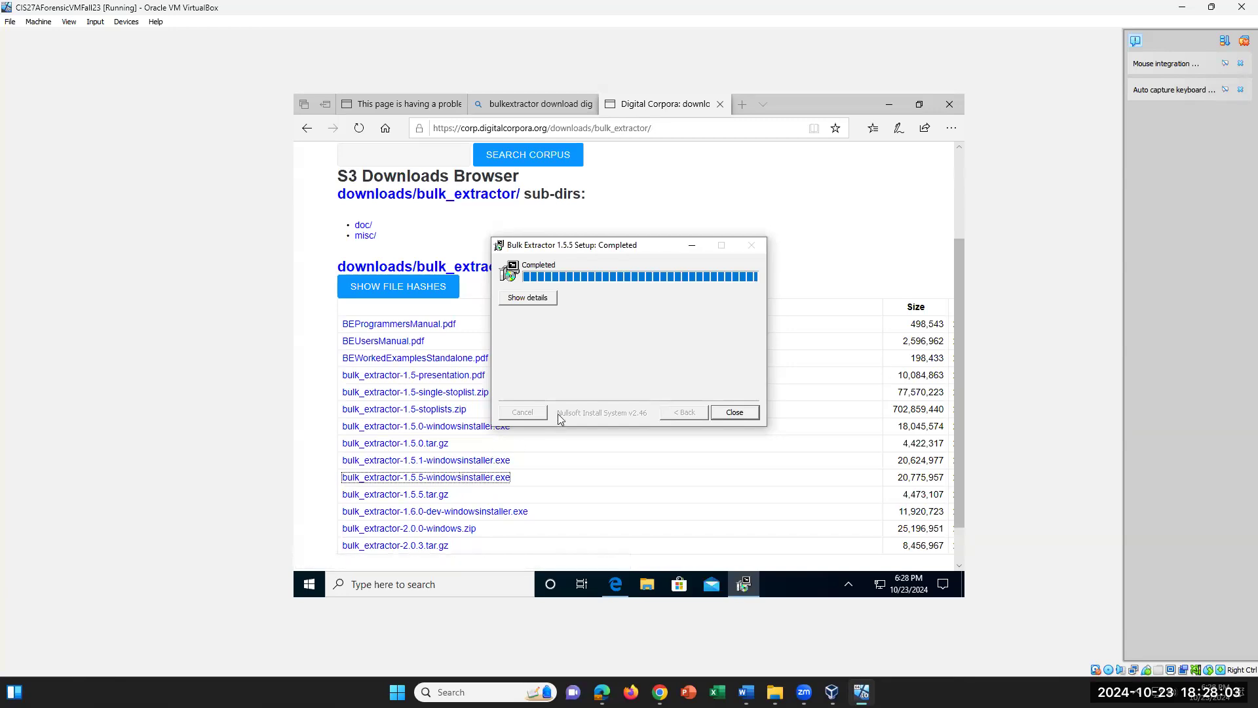
click(734, 411)
click(719, 104)
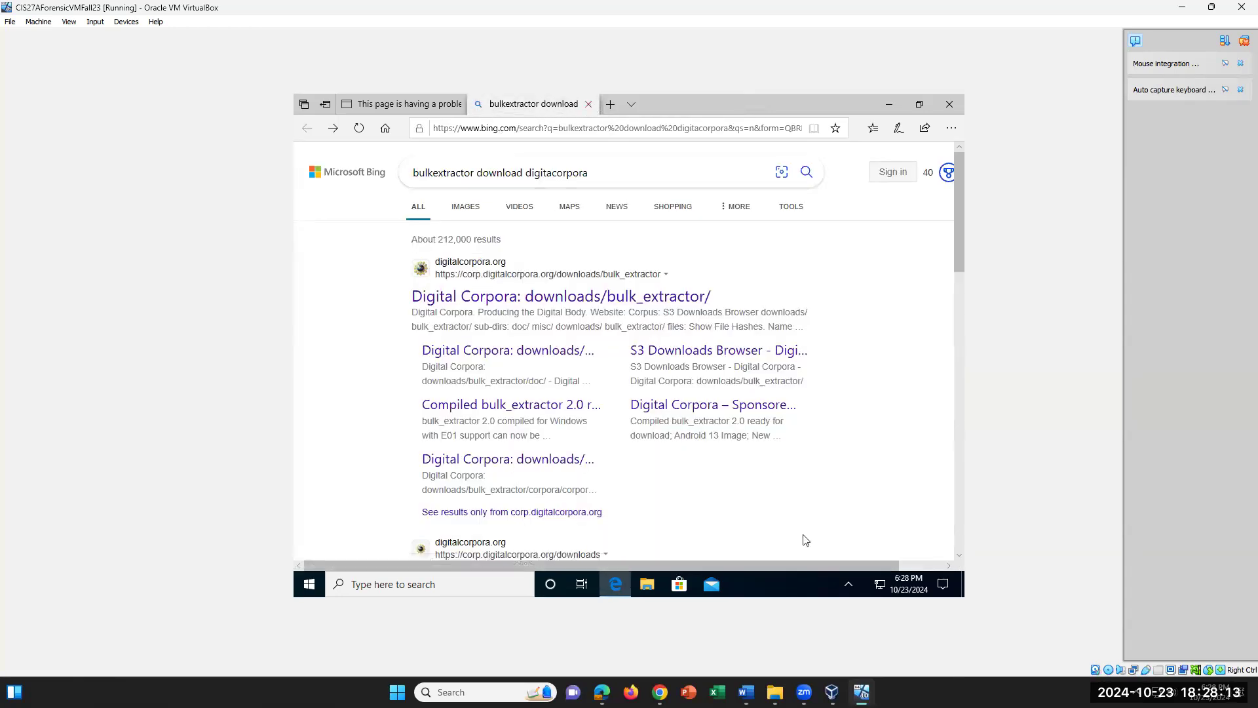
Review the "Install Bulk Extractor" step in the Word lab document and return to the virtual machine.
click(745, 692)
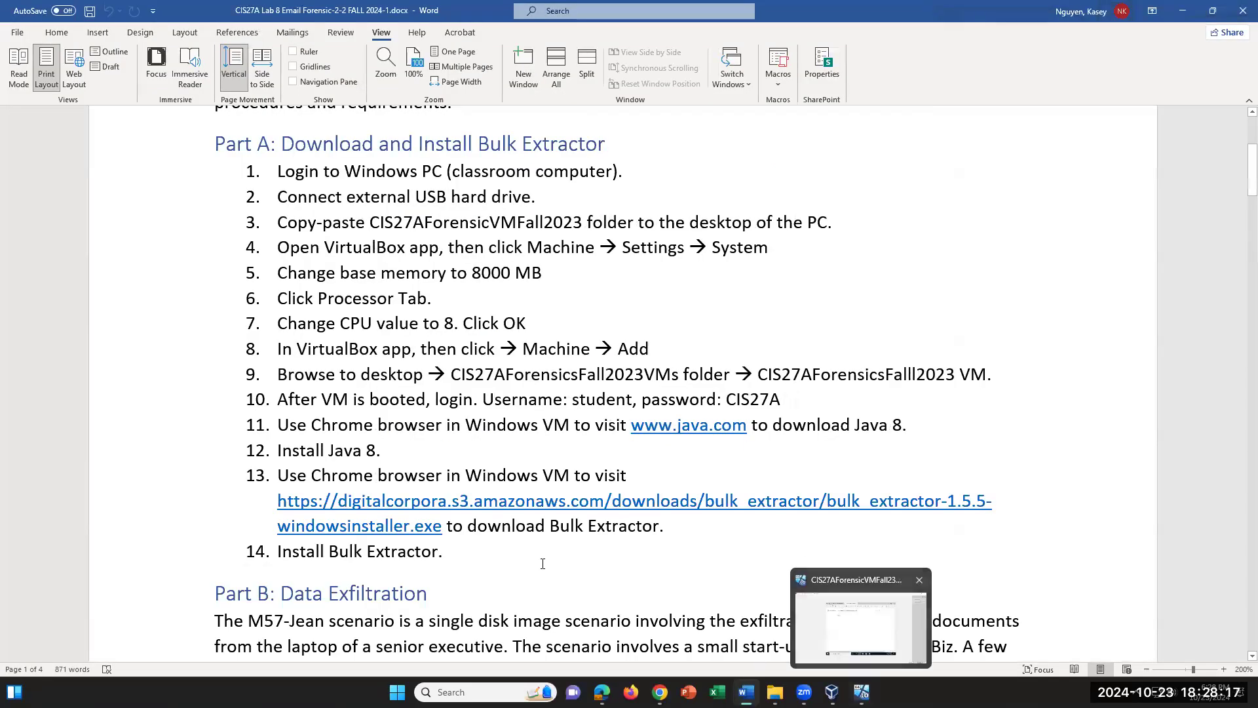
drag(488, 557, 331, 553)
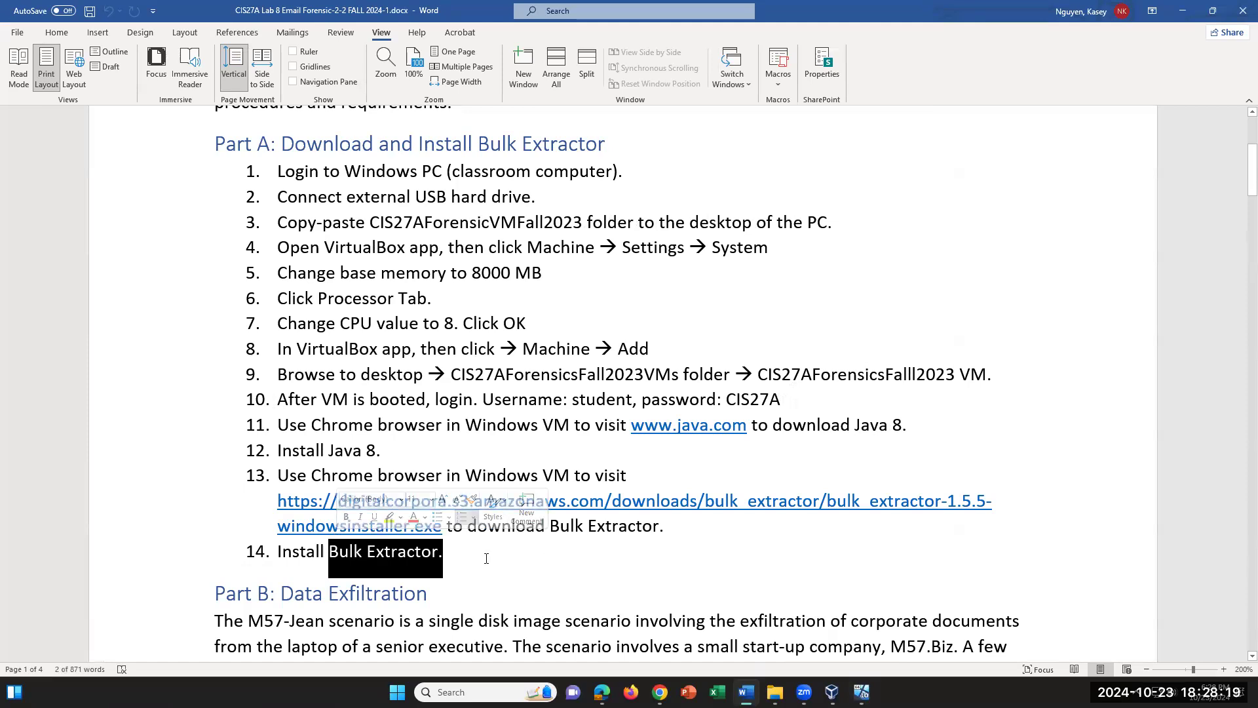
click(519, 558)
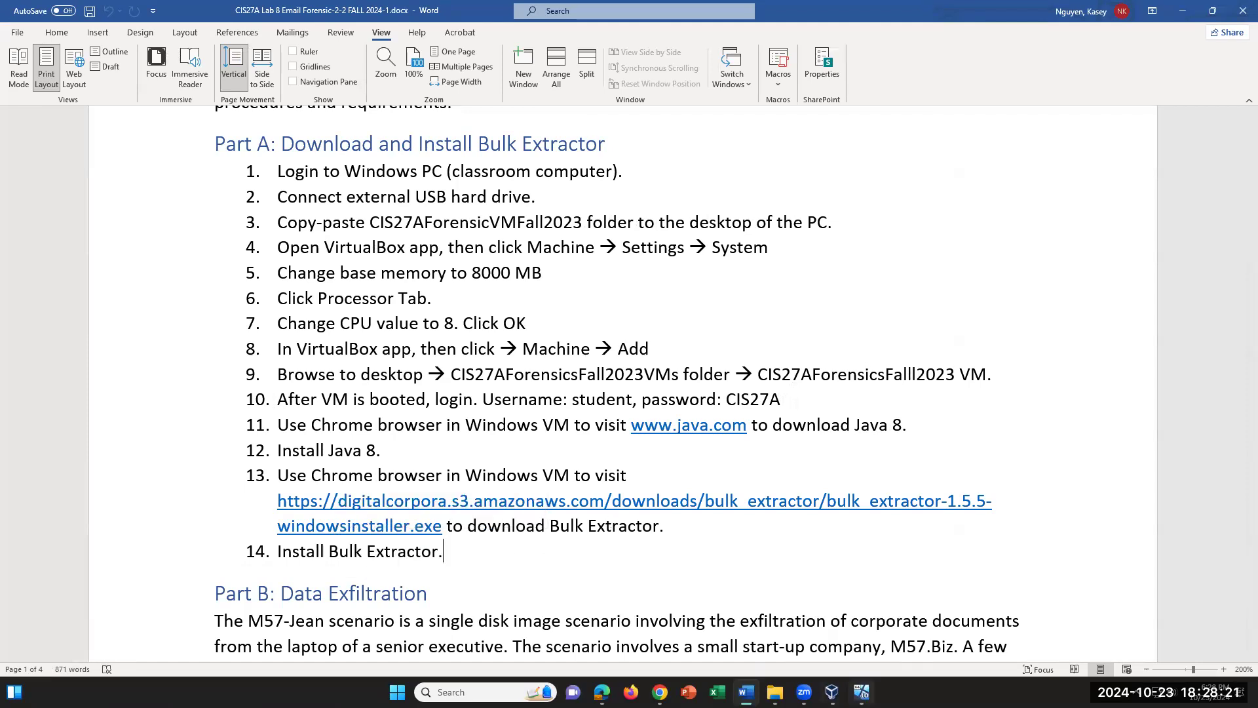
click(861, 692)
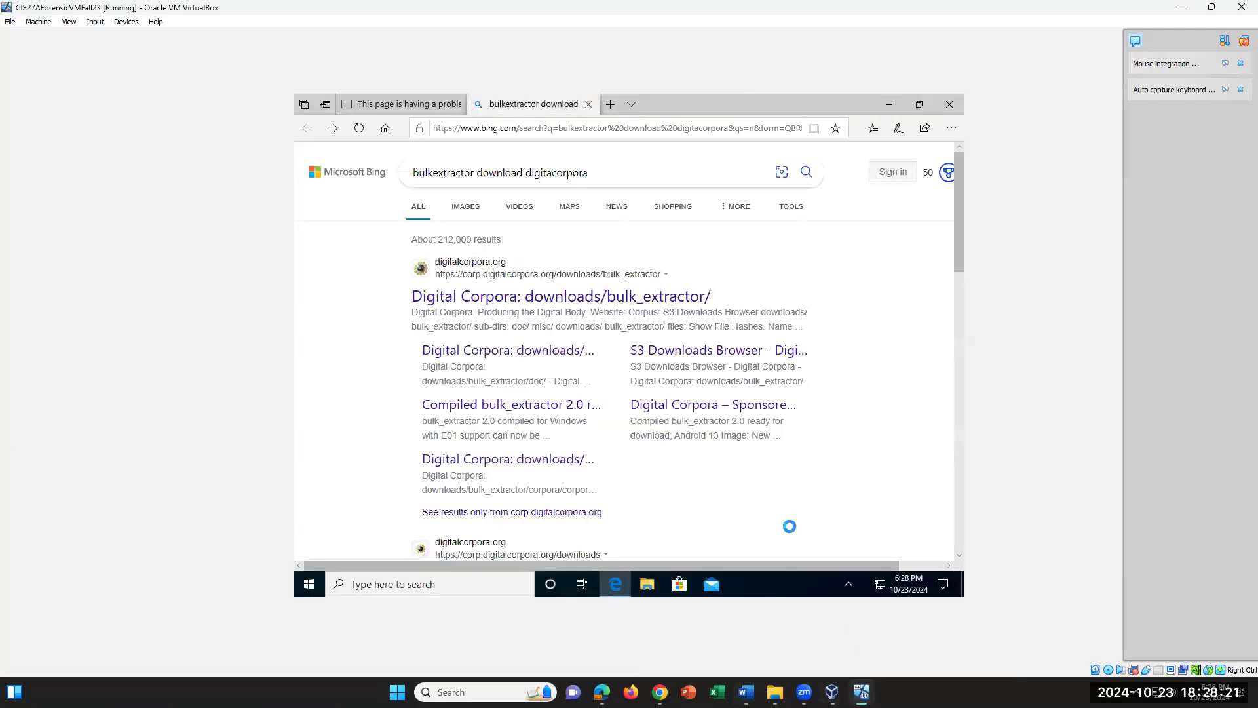
Open the Digital Corpora bulk_extractor downloads page from the search results again and show its Windows installer files.
click(606, 171)
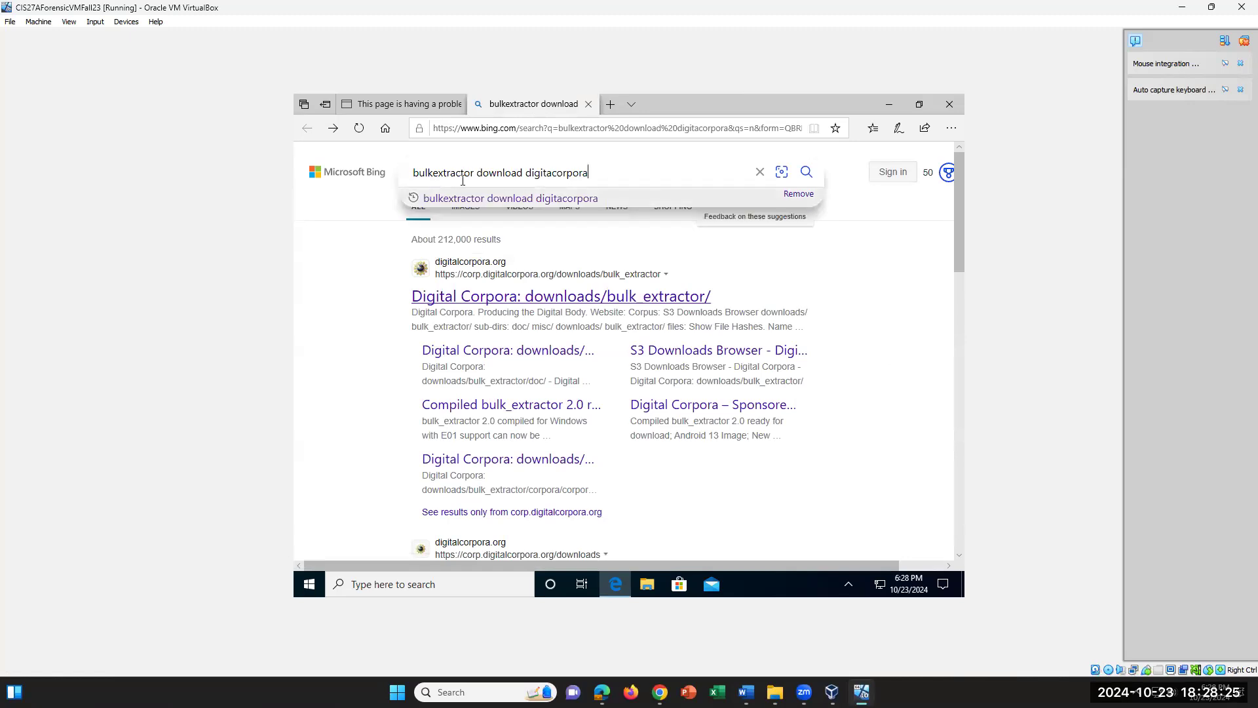
click(535, 303)
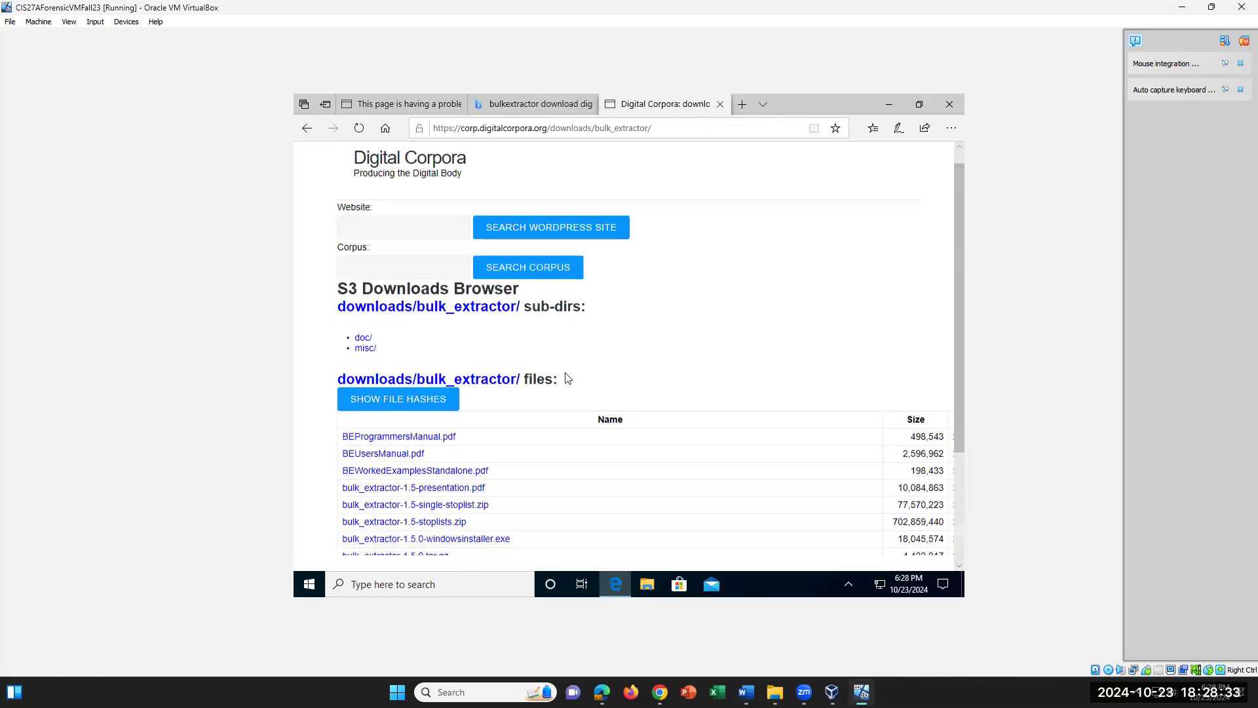
scroll(567, 384, down, 2)
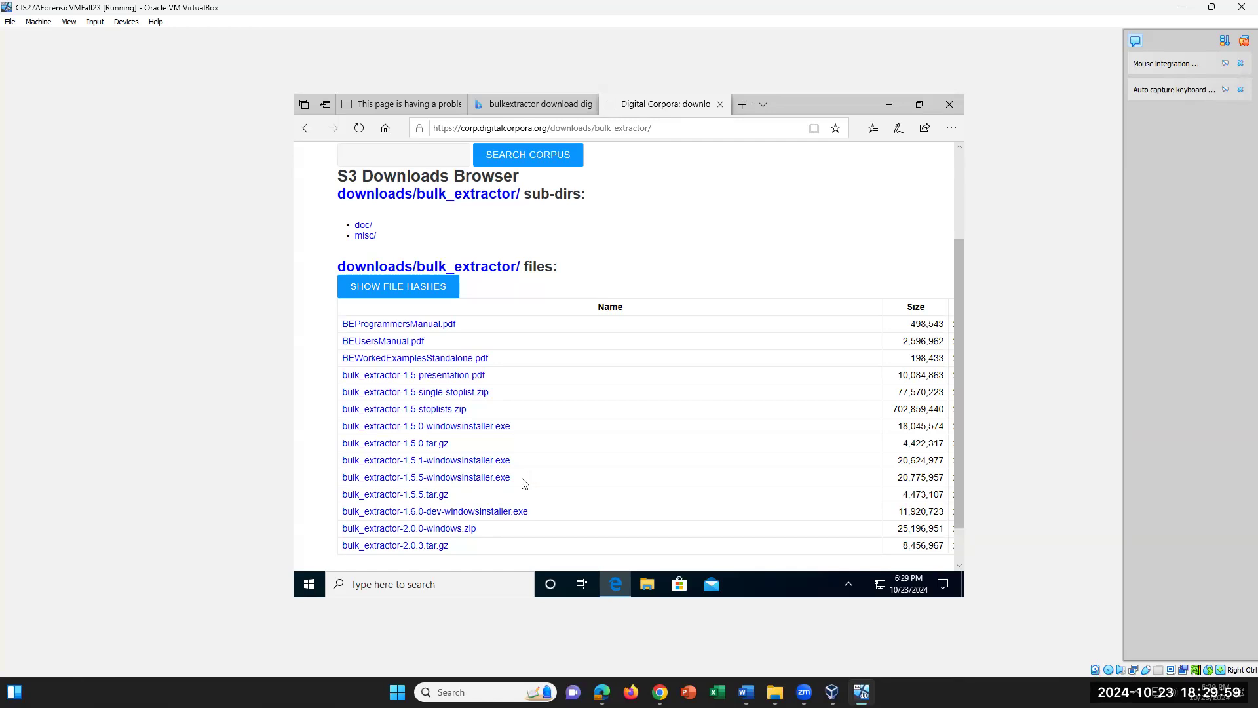
Switch to the Word lab document and read the Part B: Data Exfiltration scenario and the facts of the case.
click(745, 692)
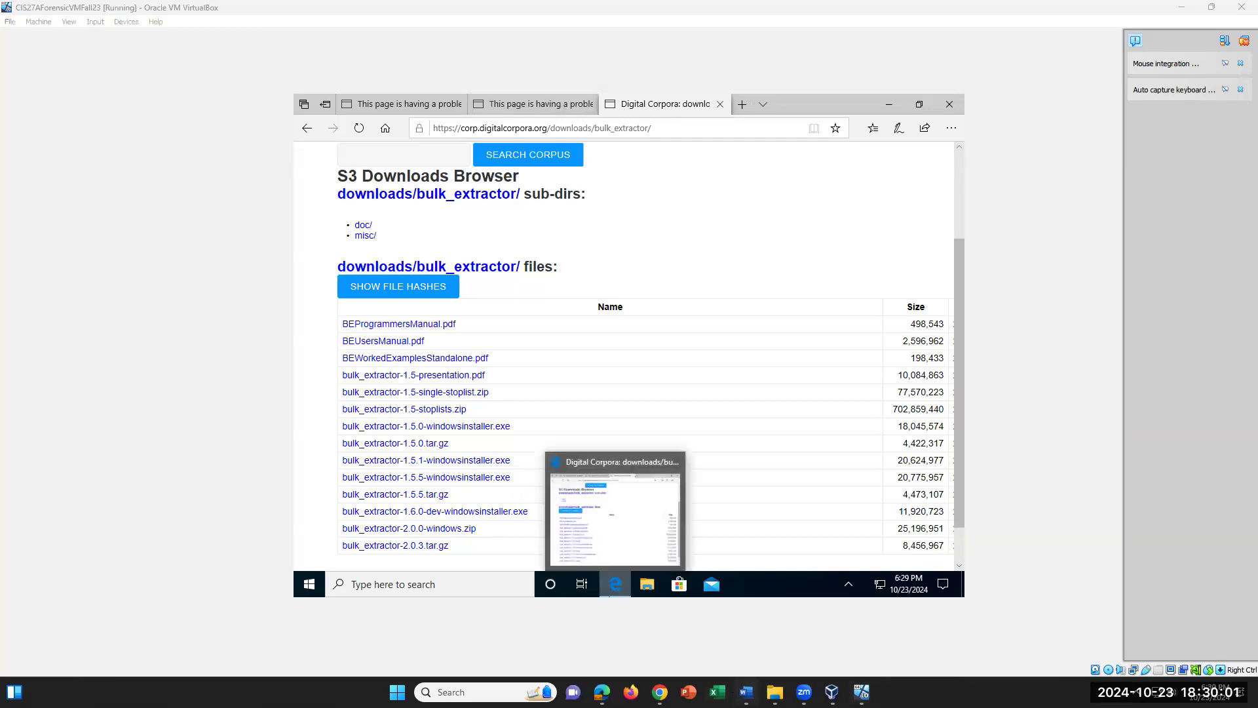
scroll(598, 492, down, 4)
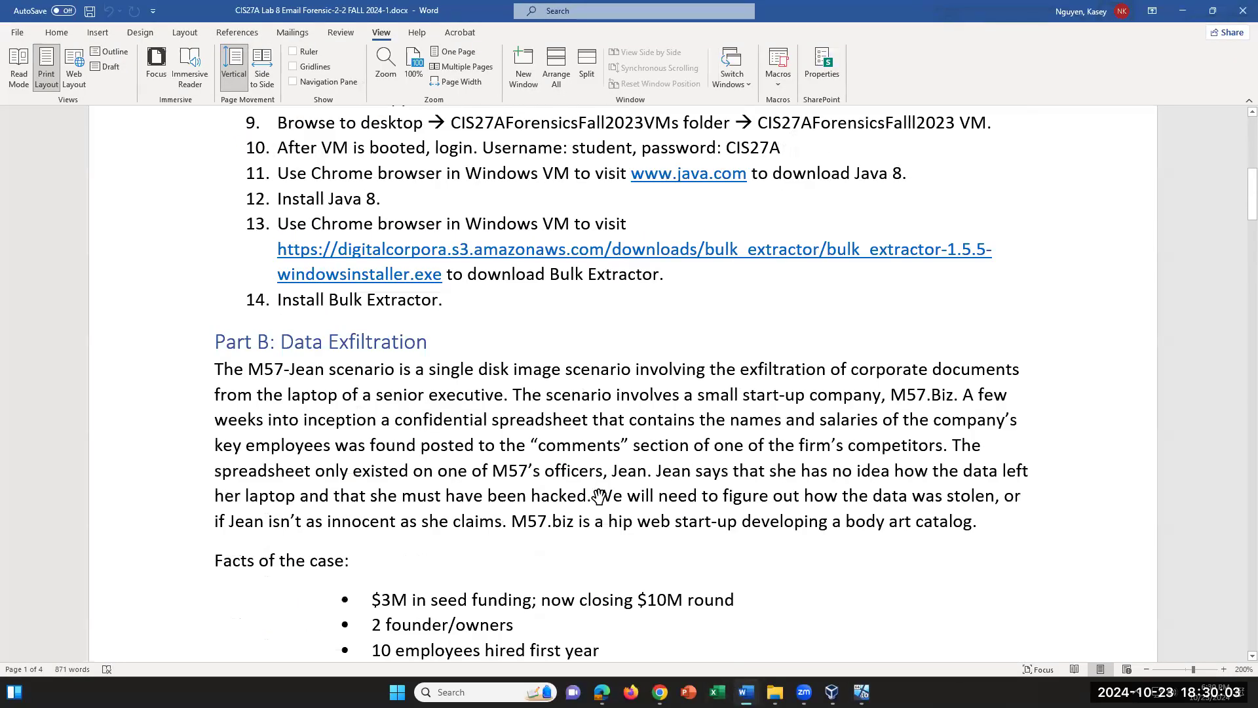
scroll(599, 496, down, 1)
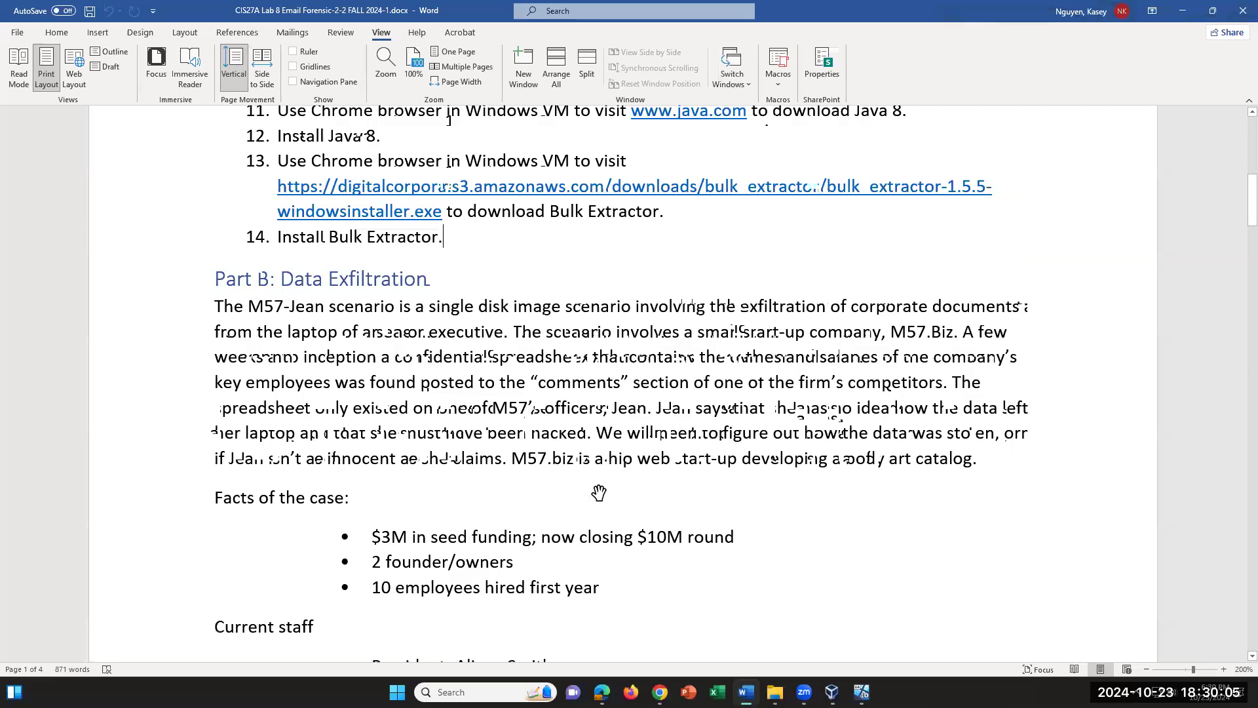
scroll(597, 493, up, 1)
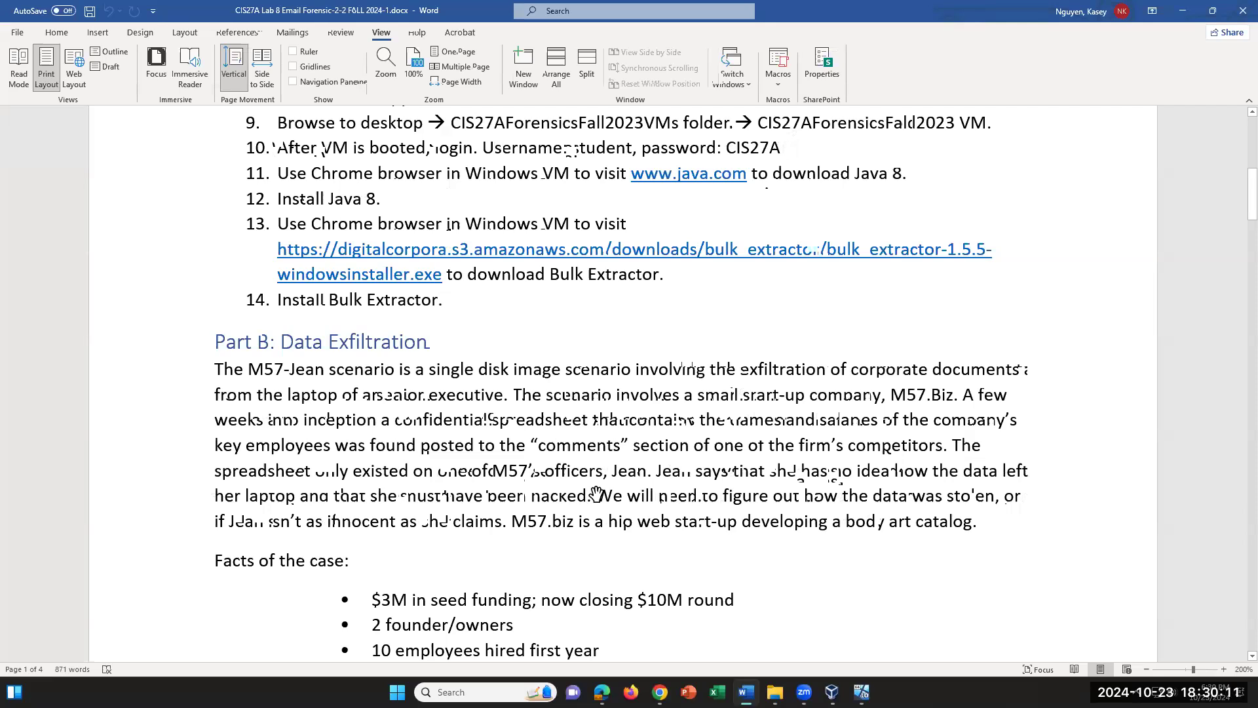
scroll(652, 491, down, 3)
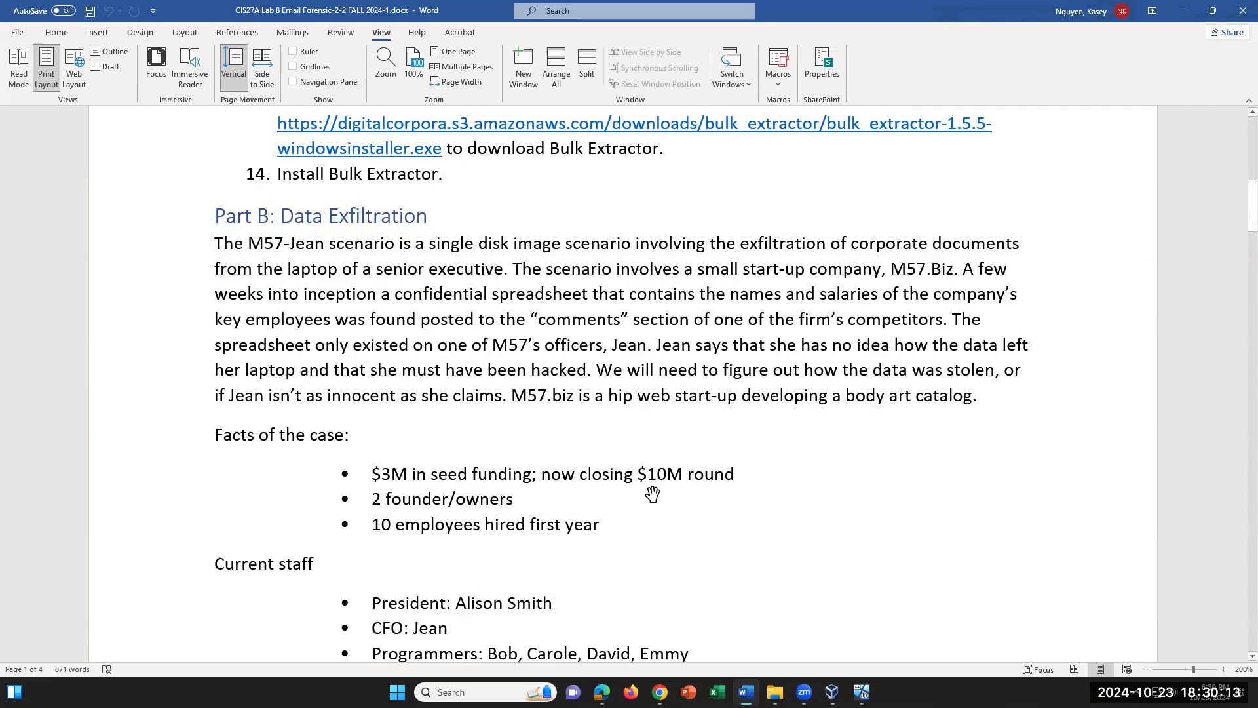
scroll(653, 491, up, 2)
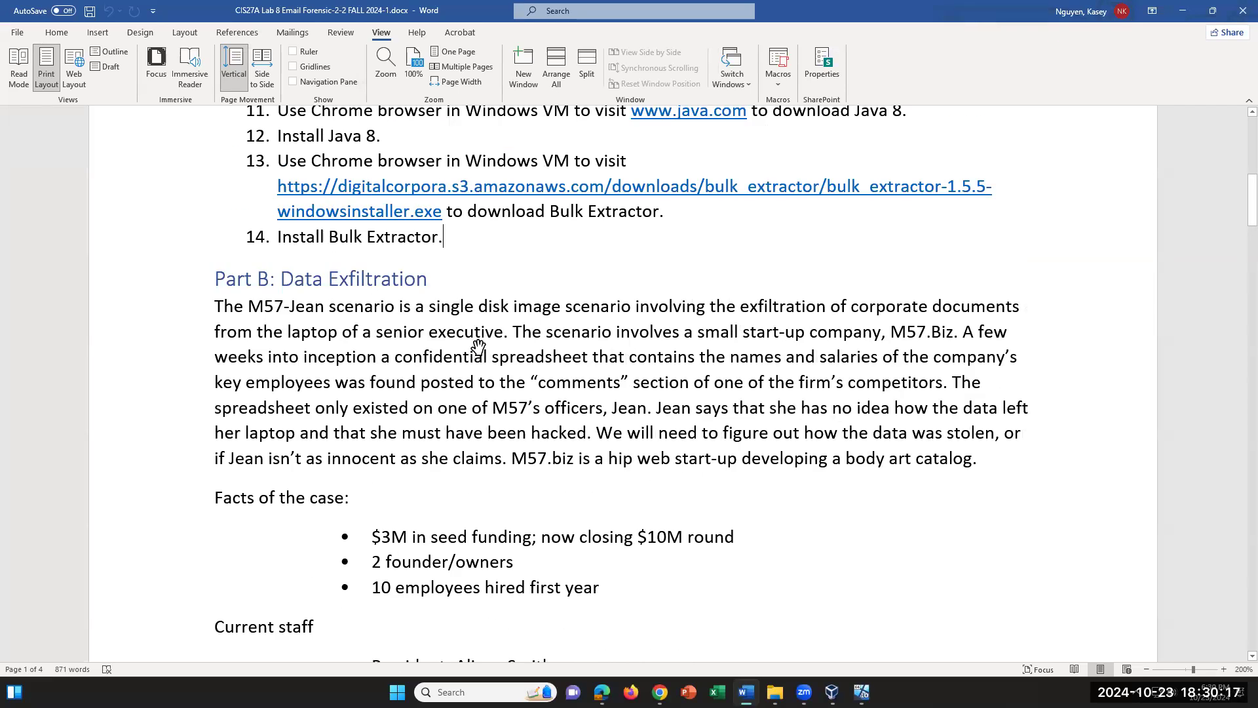
Read the Part B: Data Exfiltration scenario, covering the M57.Biz company, the single disk image and the confidential spreadsheet.
scroll(477, 350, down, 2)
scroll(478, 347, down, 1)
scroll(478, 346, down, 1)
scroll(477, 344, up, 2)
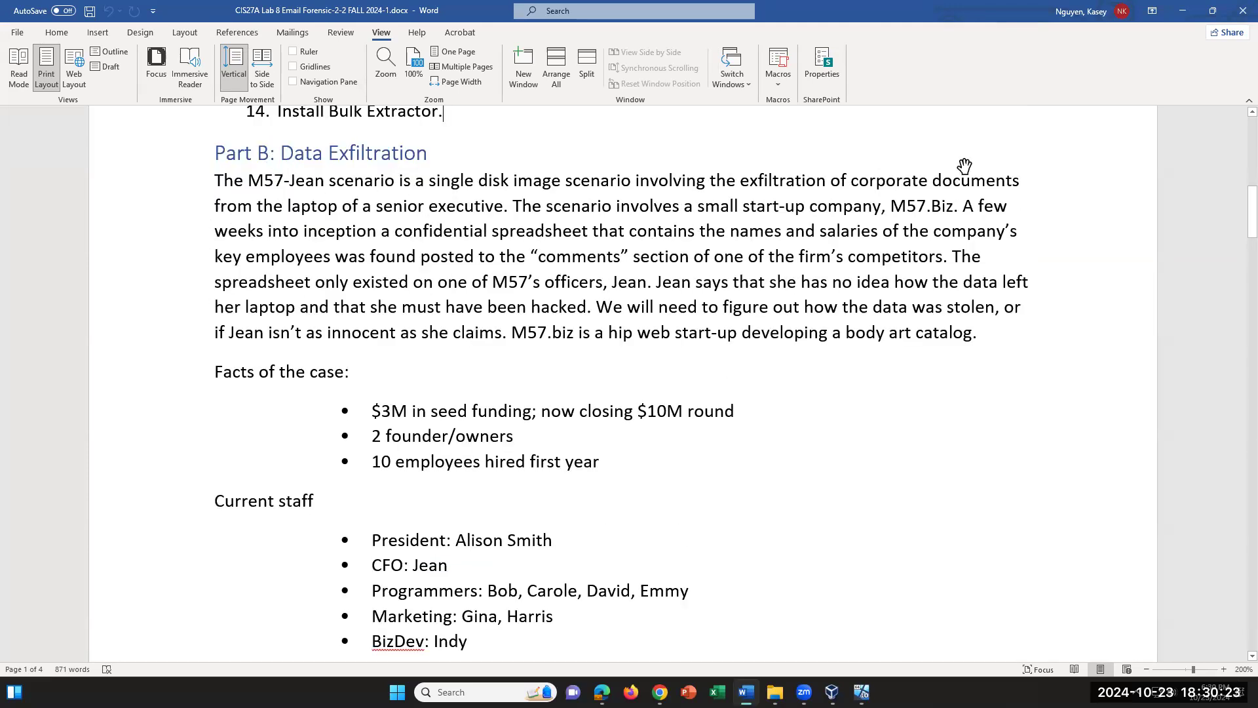
drag(960, 205, 891, 207)
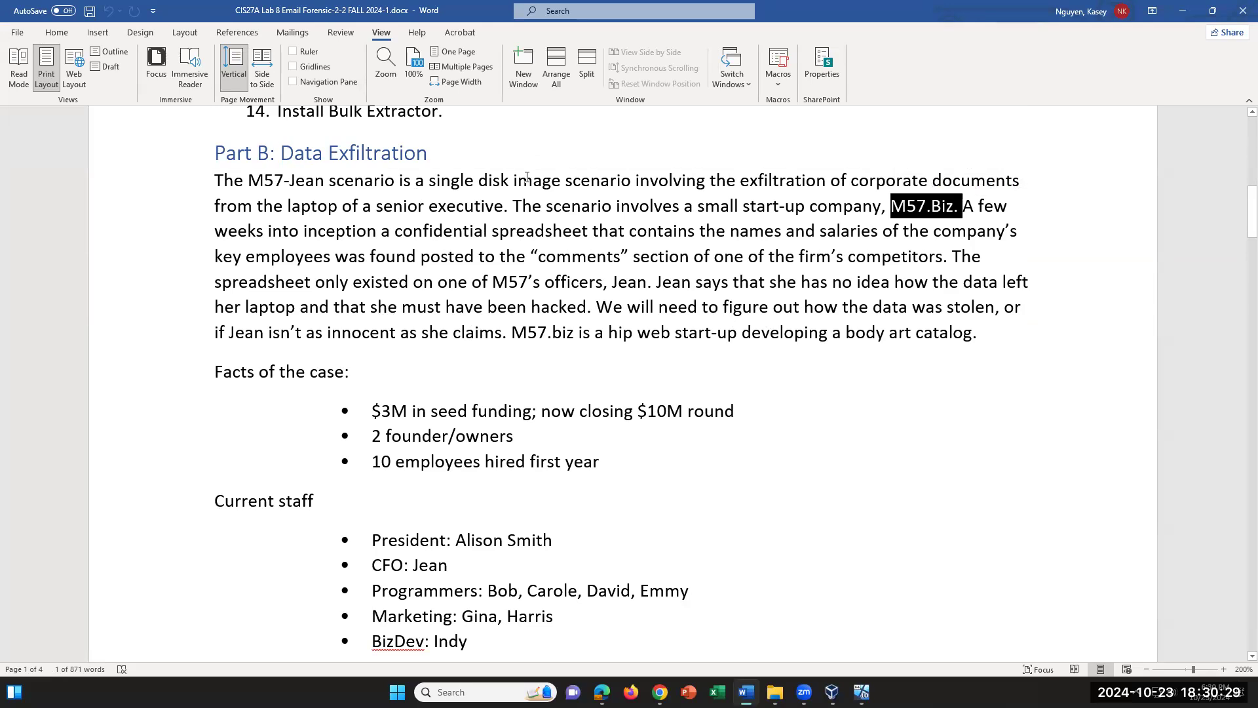
drag(431, 181, 547, 186)
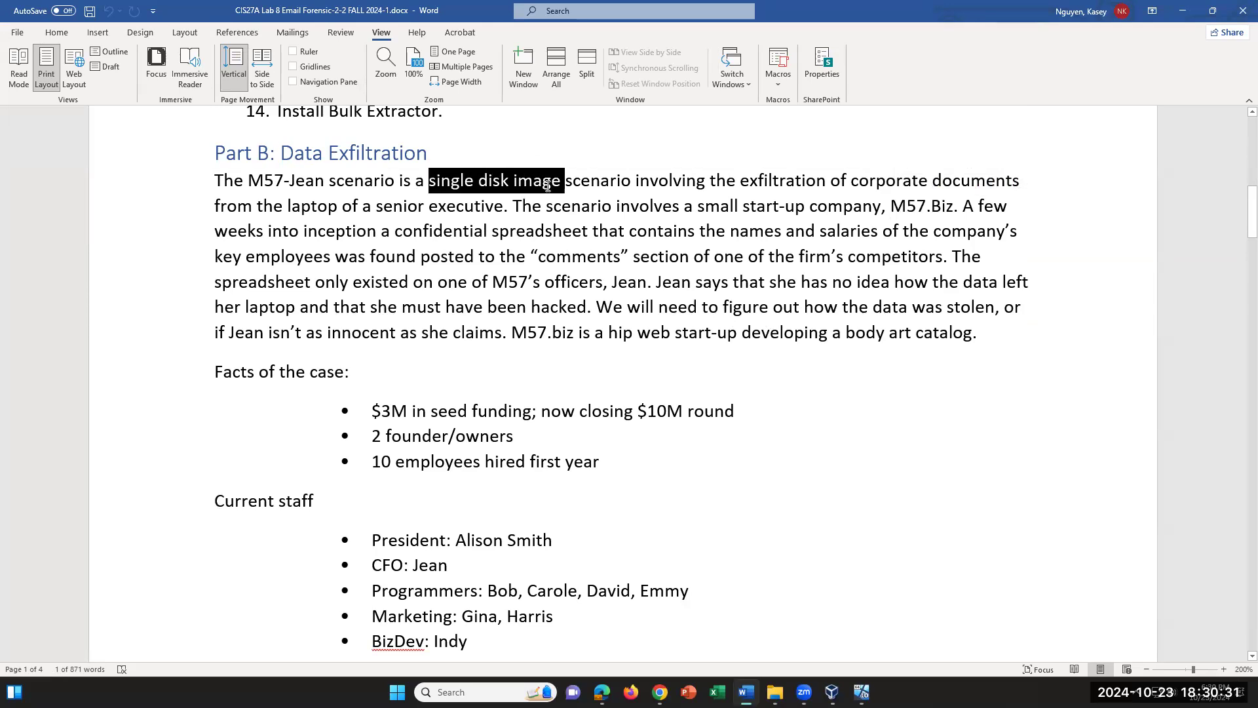
click(918, 180)
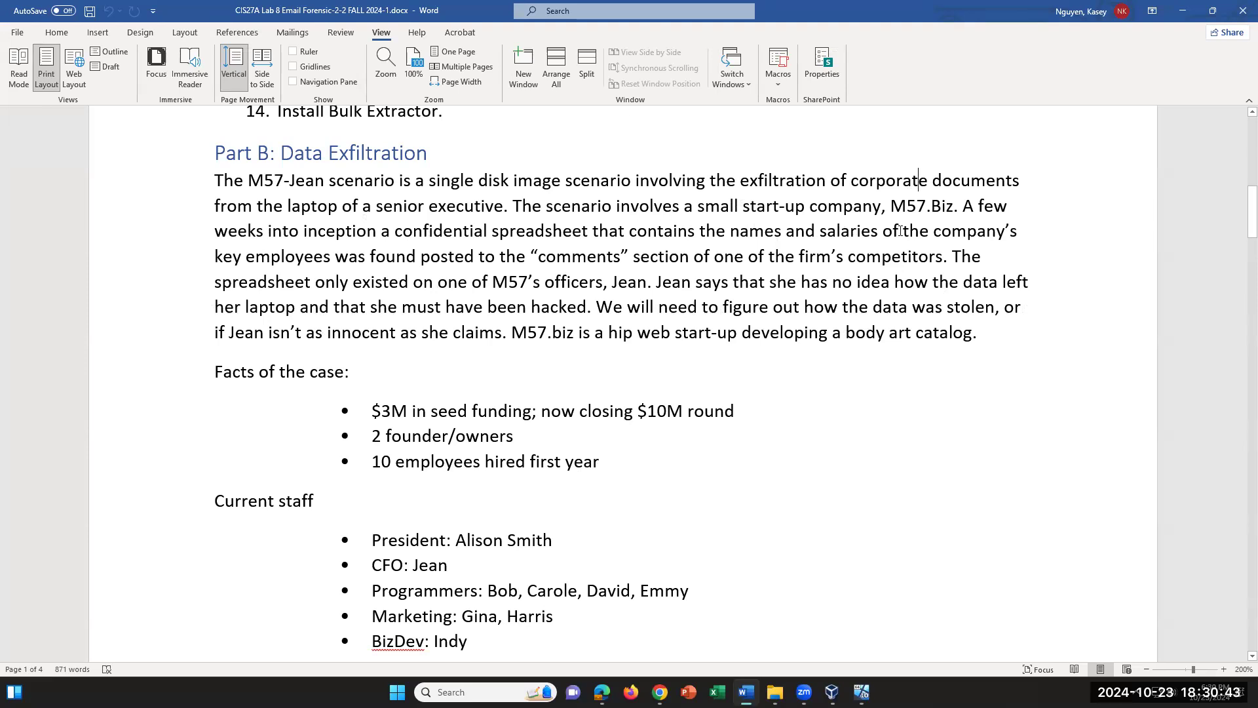
click(680, 210)
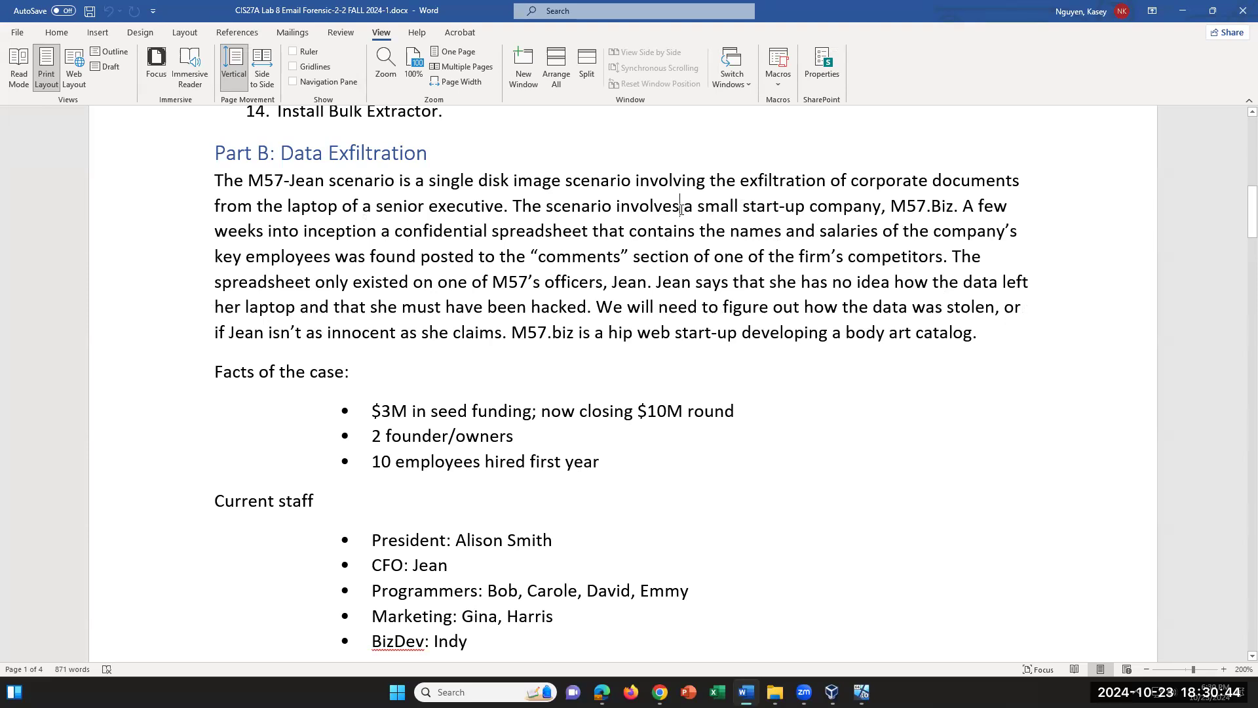
drag(403, 233, 589, 233)
click(620, 245)
click(594, 233)
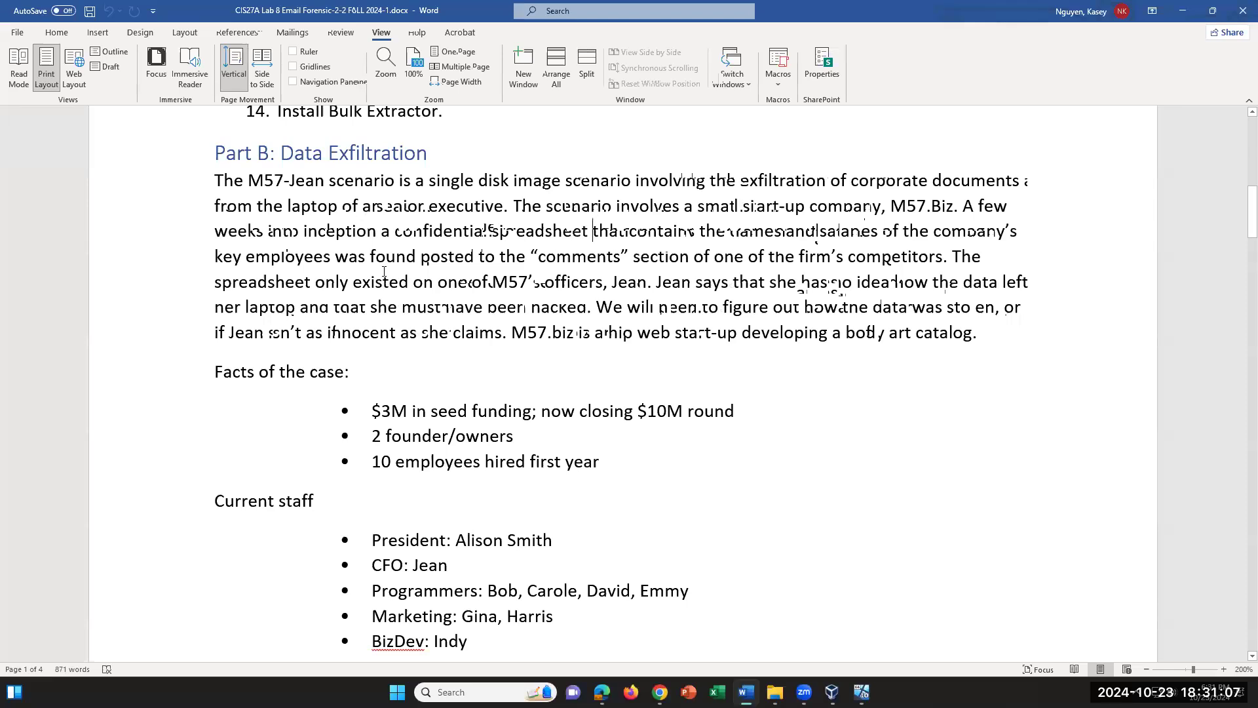
Review the "Facts of the case" and "Current staff" lists of the M57.biz scenario.
click(479, 387)
scroll(480, 388, down, 1)
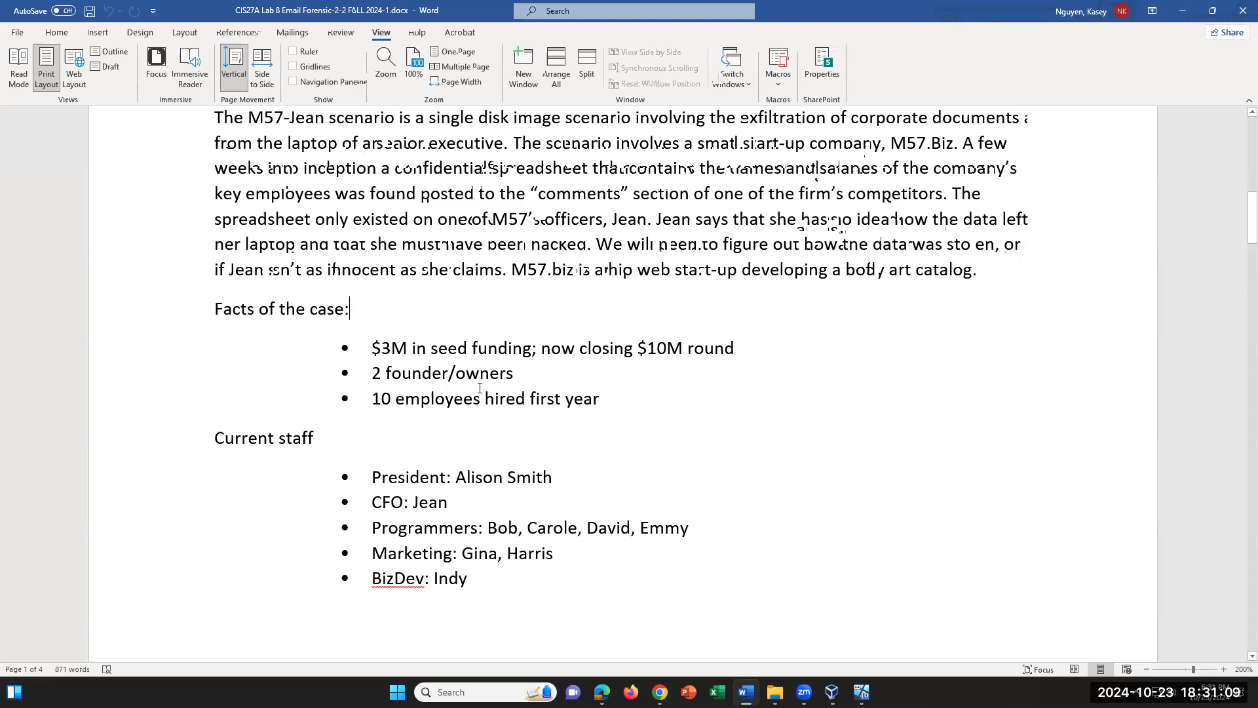
drag(367, 348, 687, 348)
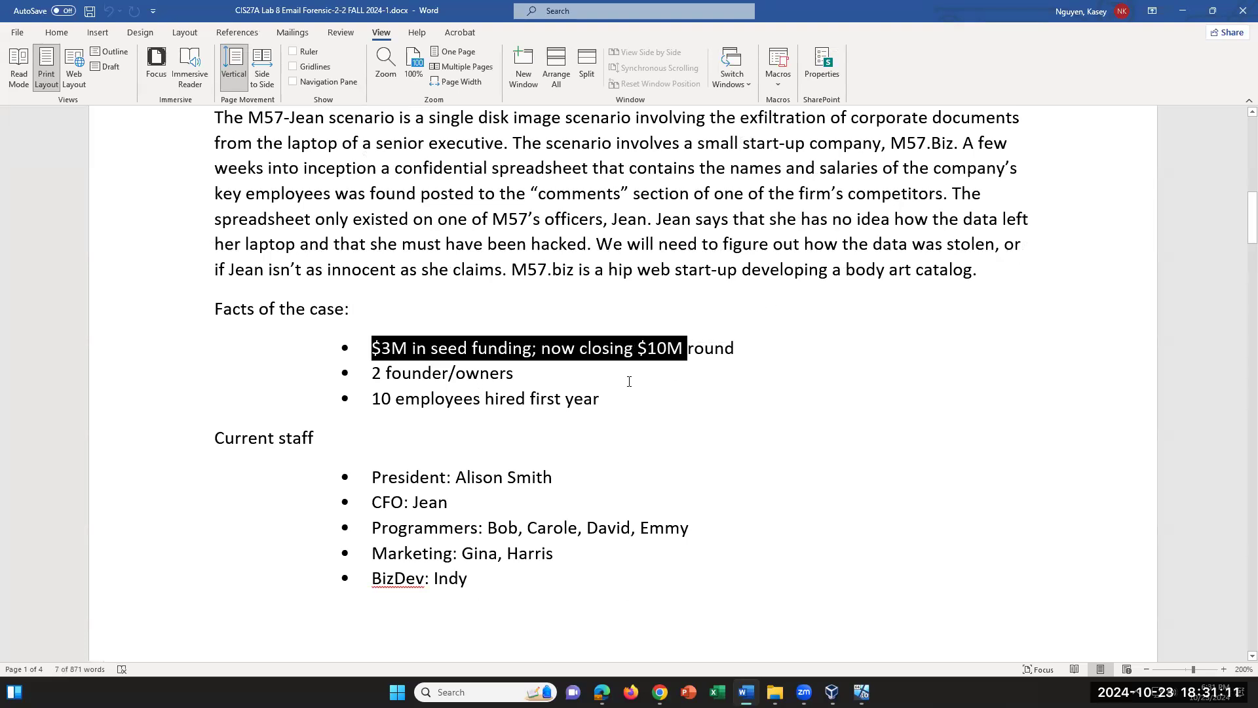
click(605, 367)
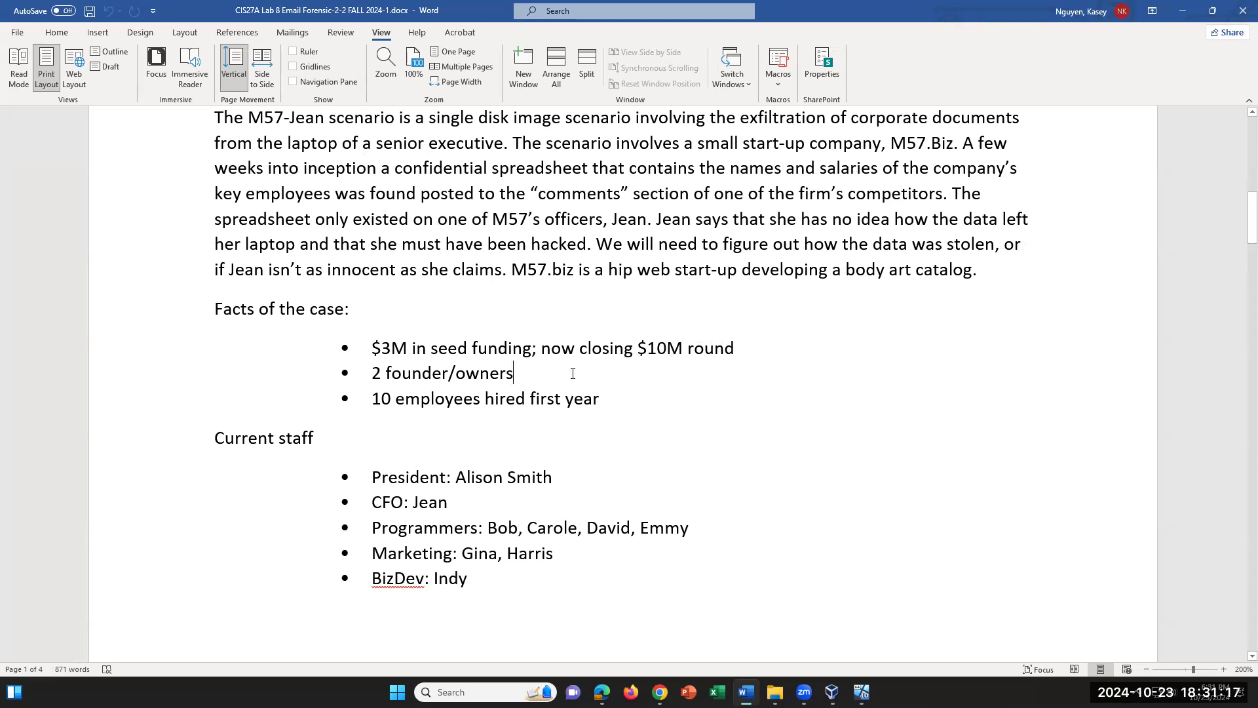
click(620, 401)
scroll(521, 449, down, 1)
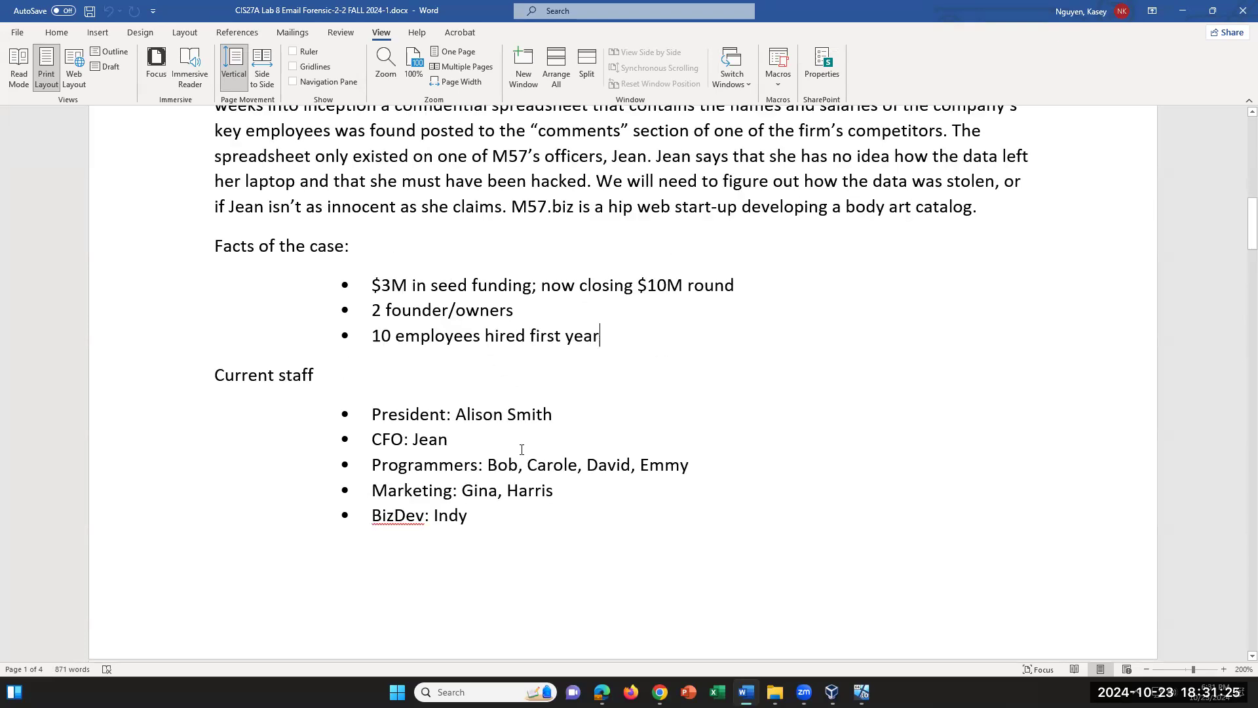
click(583, 413)
click(491, 439)
click(578, 487)
click(519, 522)
scroll(589, 528, down, 5)
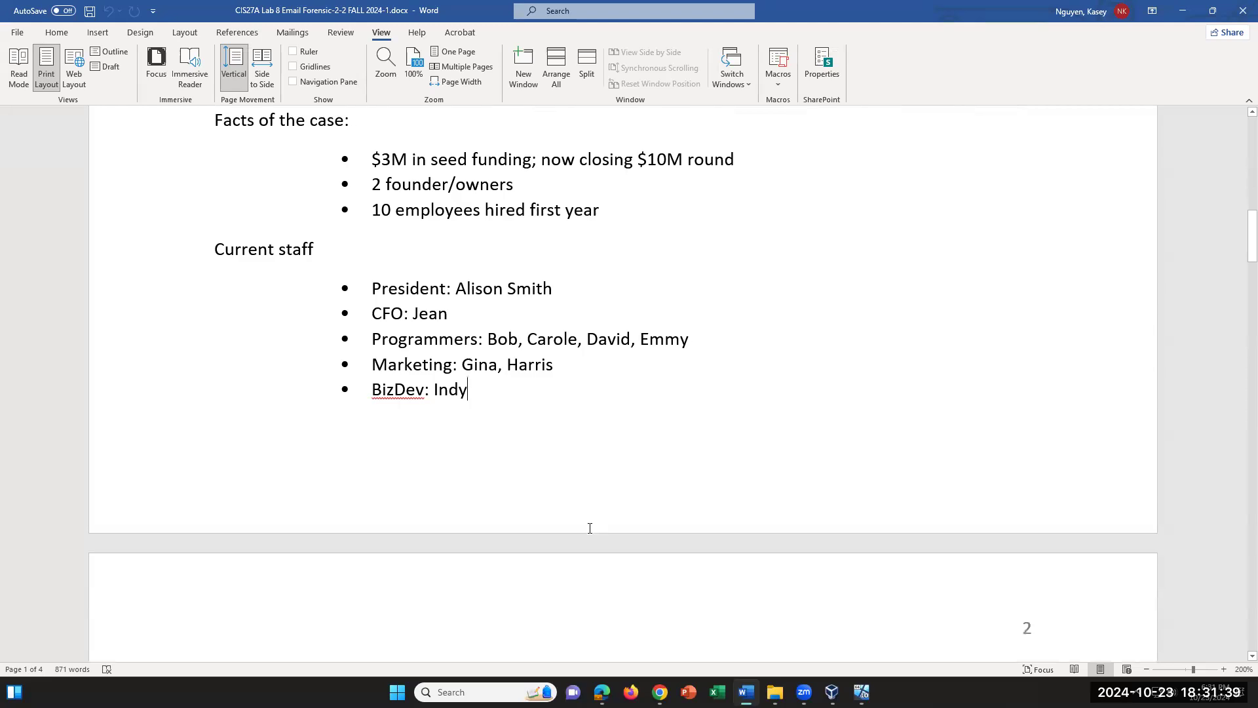
Read how the virtual corporation's programmers and its Marketing & BizDev staff work, meet and exchange documents.
scroll(590, 528, down, 2)
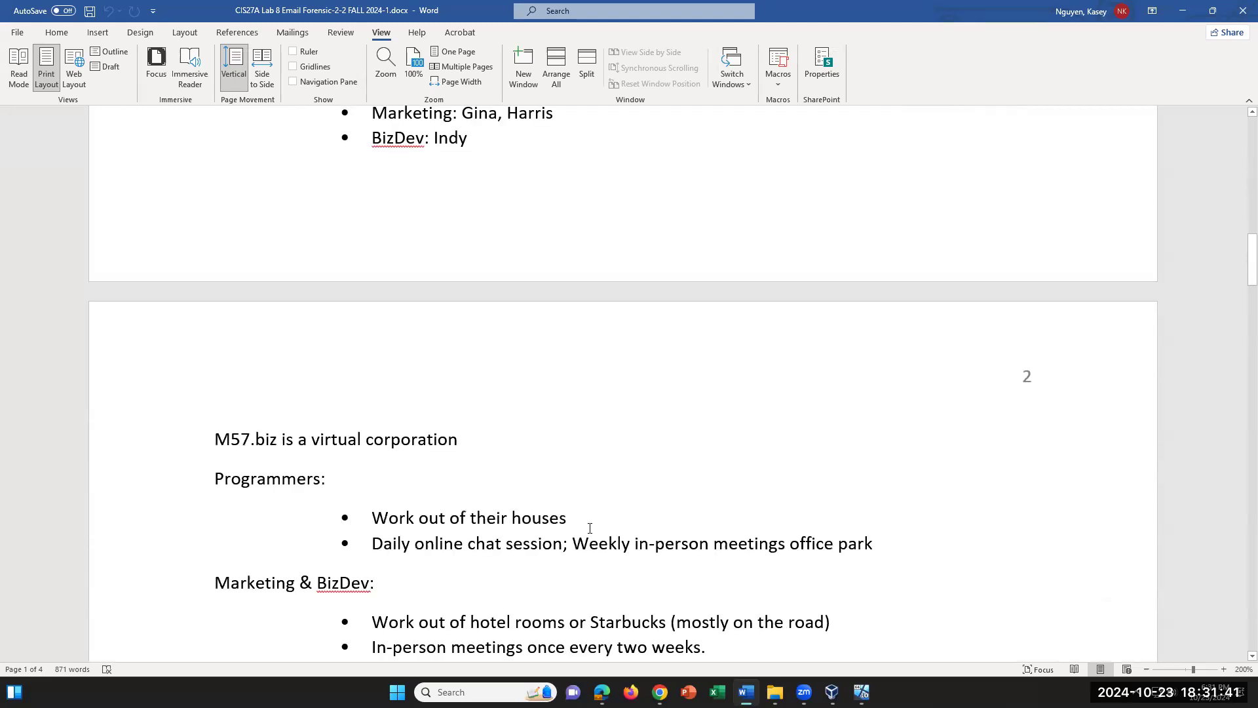
scroll(589, 528, up, 2)
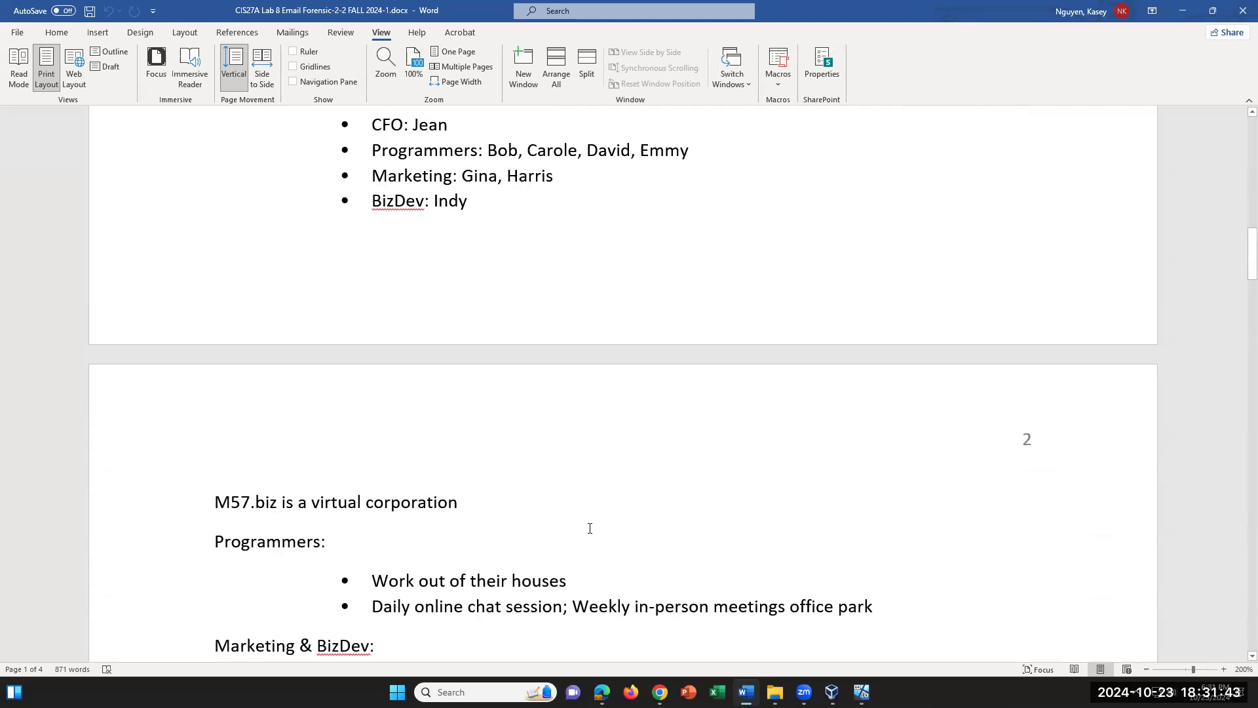
scroll(589, 528, down, 2)
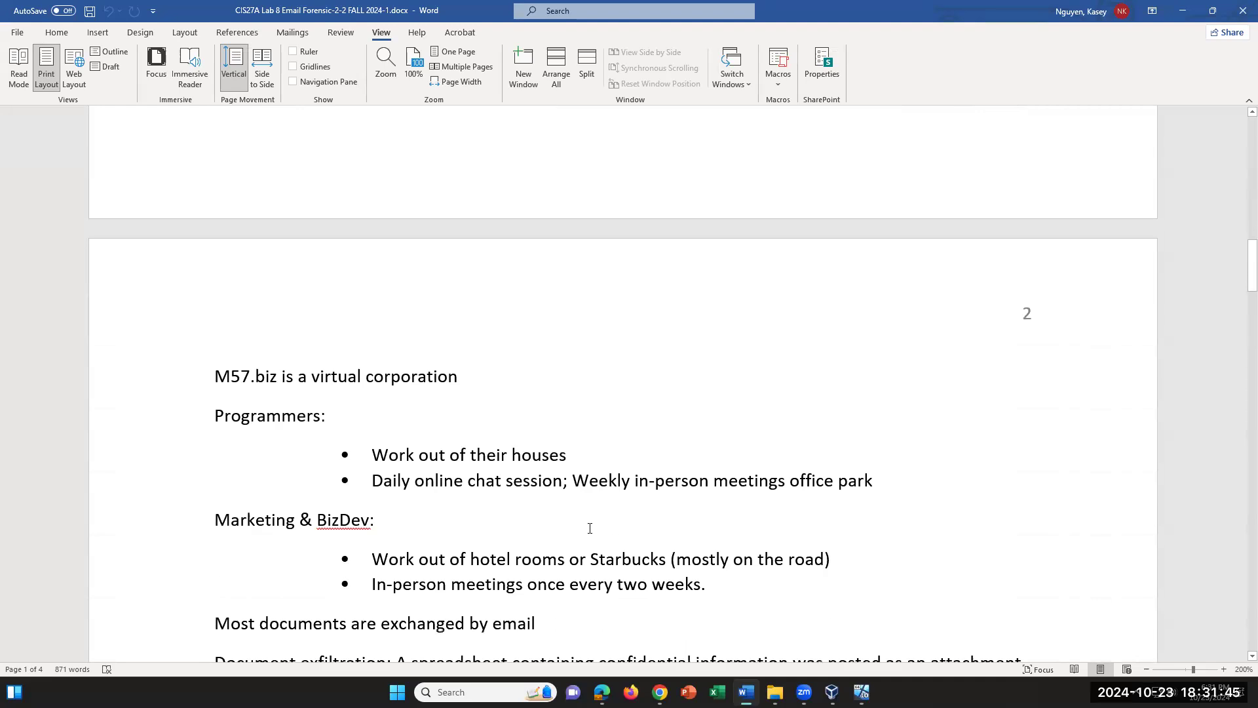
click(478, 379)
click(608, 459)
scroll(608, 463, down, 1)
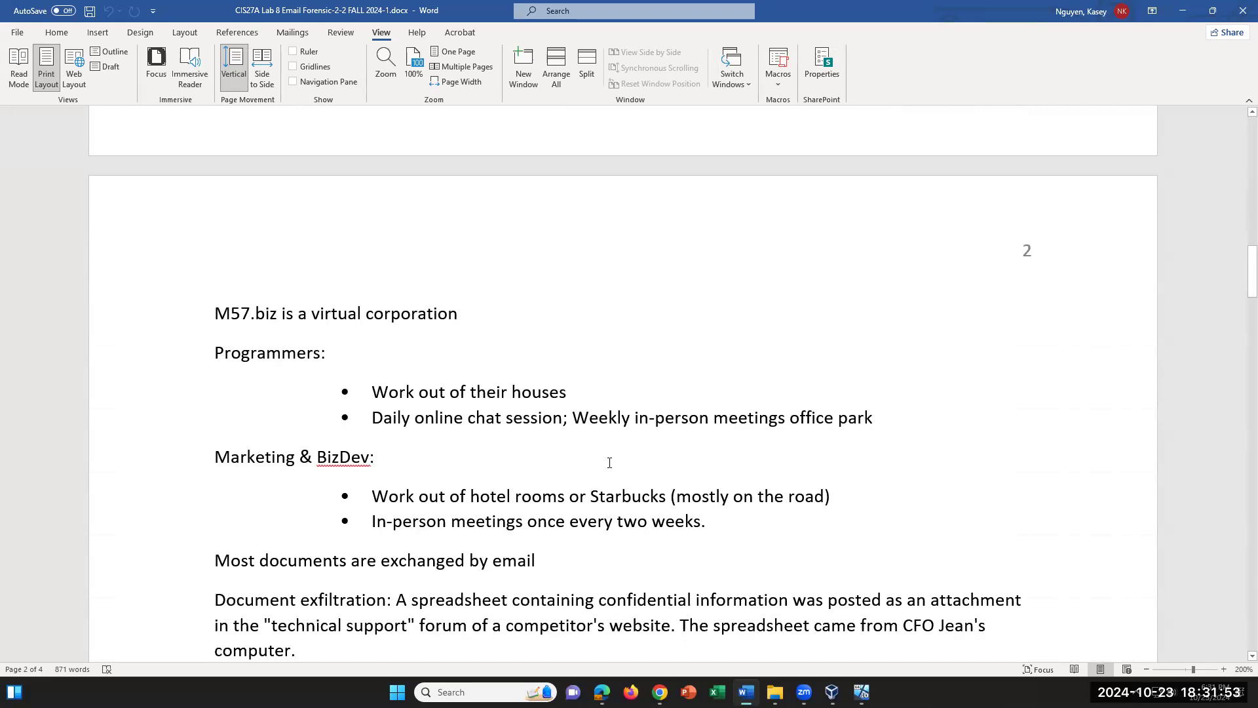
scroll(608, 463, down, 1)
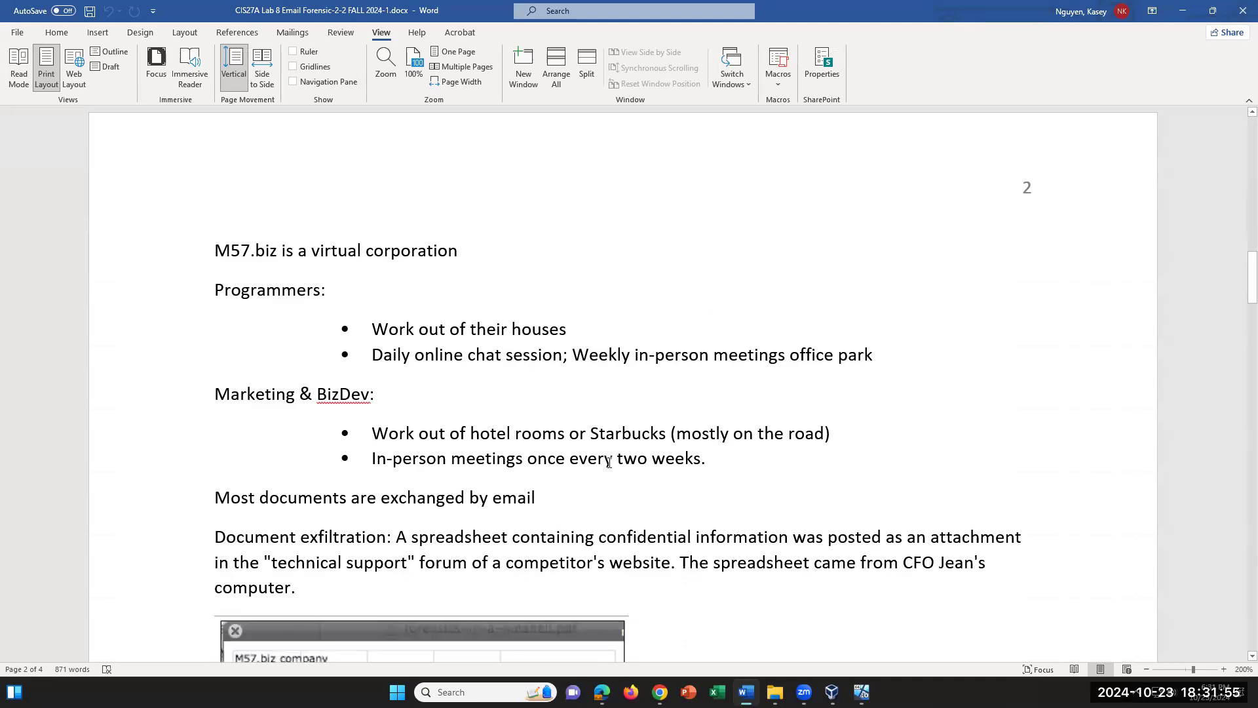
drag(375, 432, 660, 435)
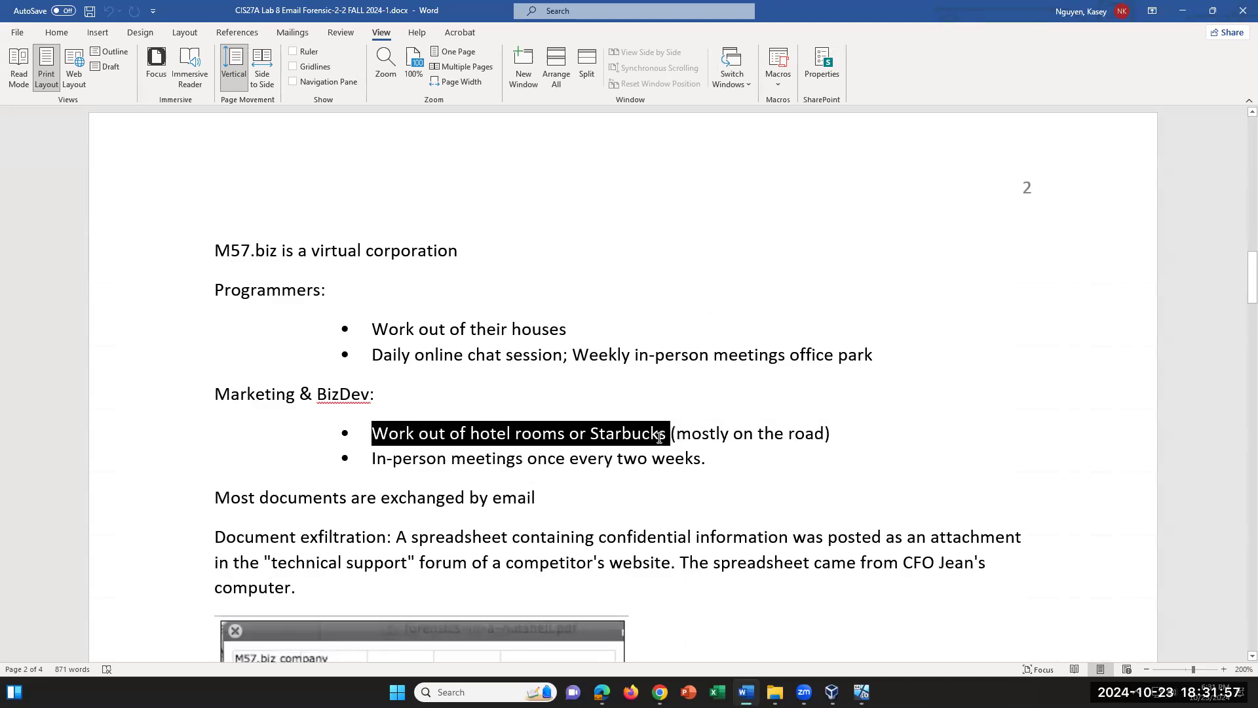
click(744, 469)
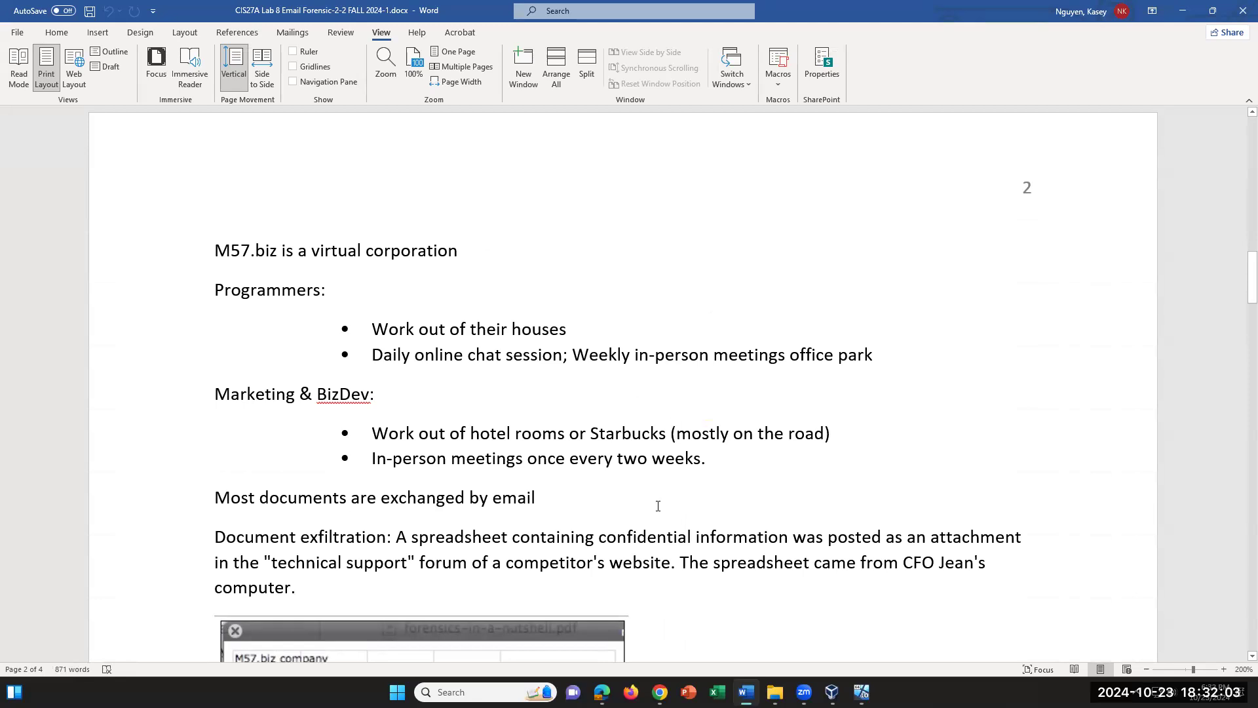
Examine the picture of the leaked M57.biz salary spreadsheet below the document exfiltration paragraph.
scroll(657, 506, down, 5)
scroll(657, 506, down, 2)
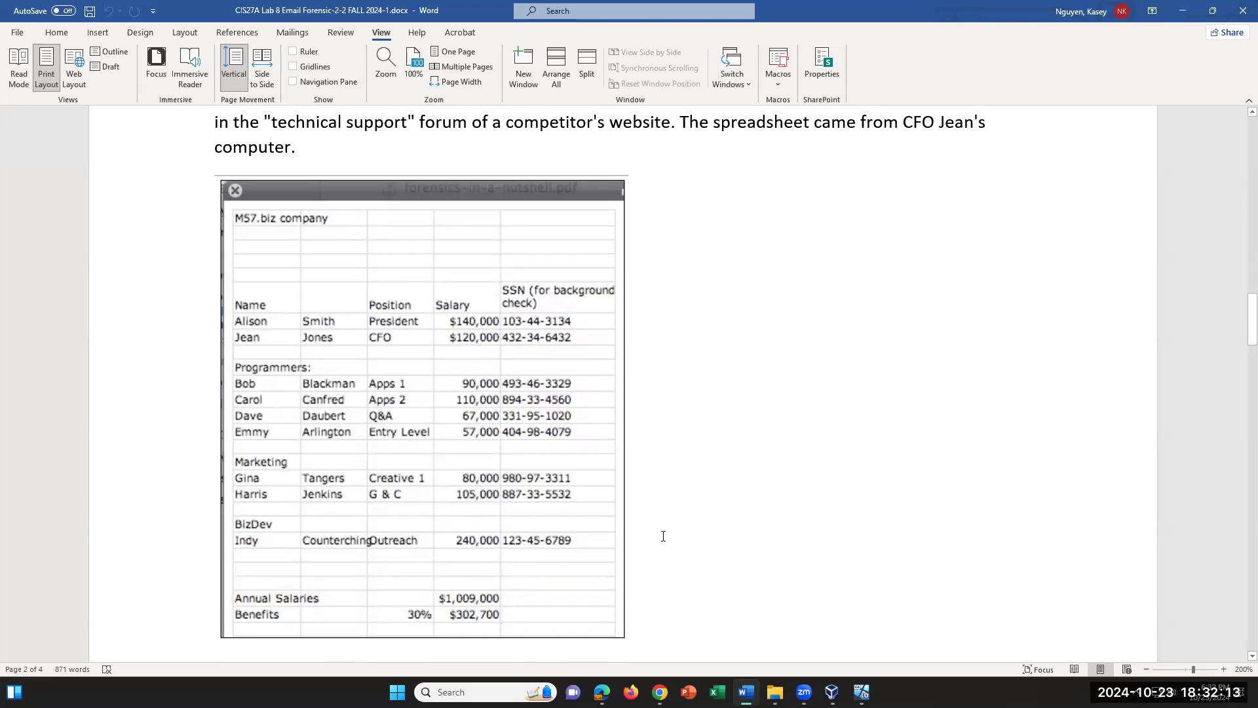
scroll(663, 536, down, 4)
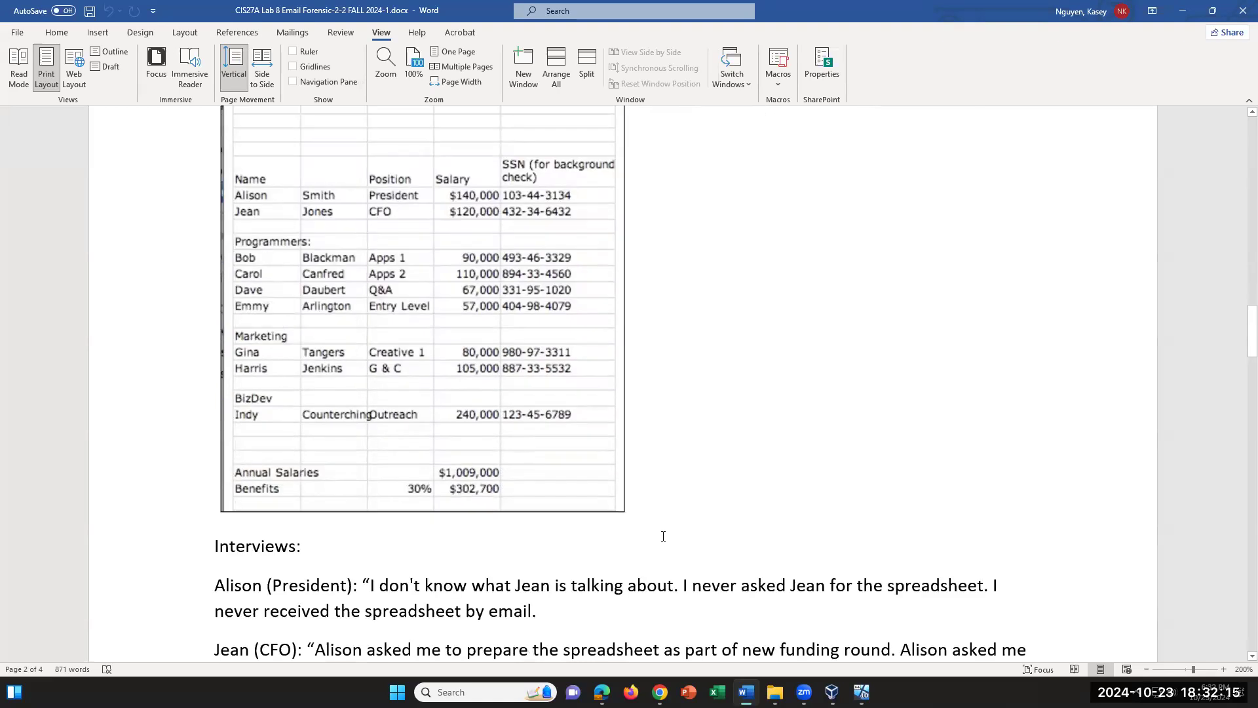
Read the president's and CFO's interview statements and the e-mail account details listed under Interviews.
scroll(662, 536, down, 1)
scroll(663, 536, down, 1)
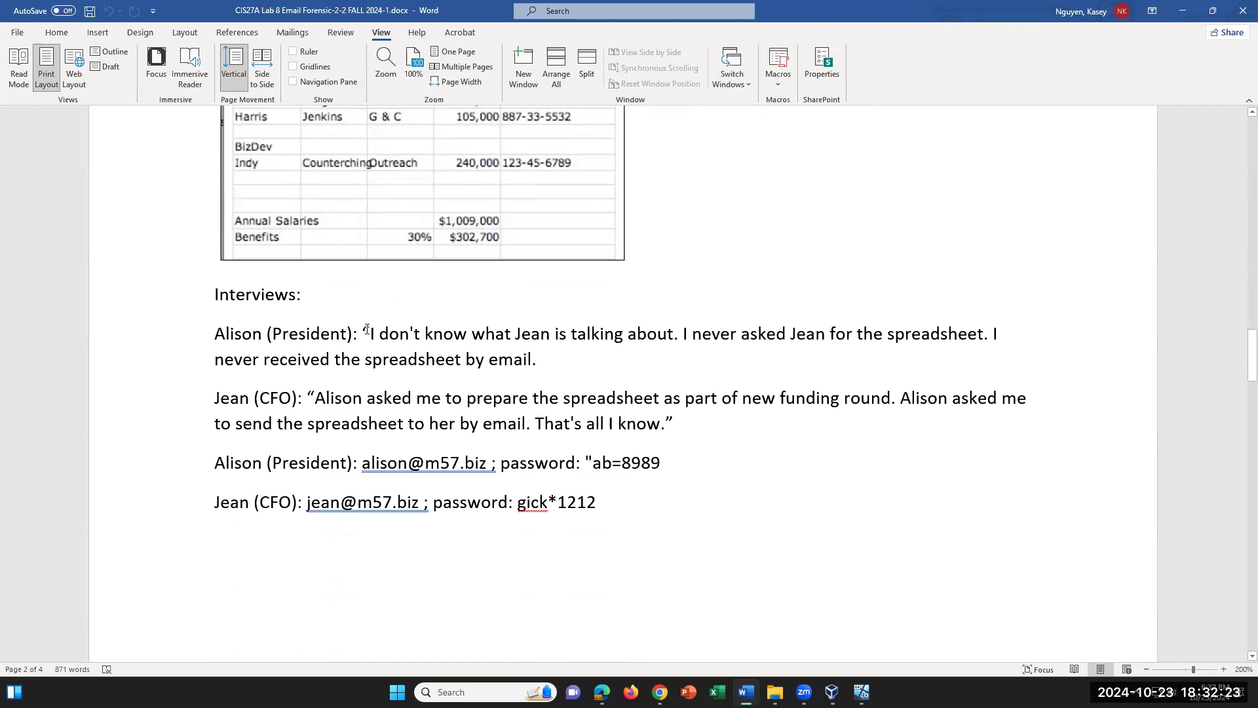
click(590, 368)
click(726, 429)
drag(235, 425, 429, 426)
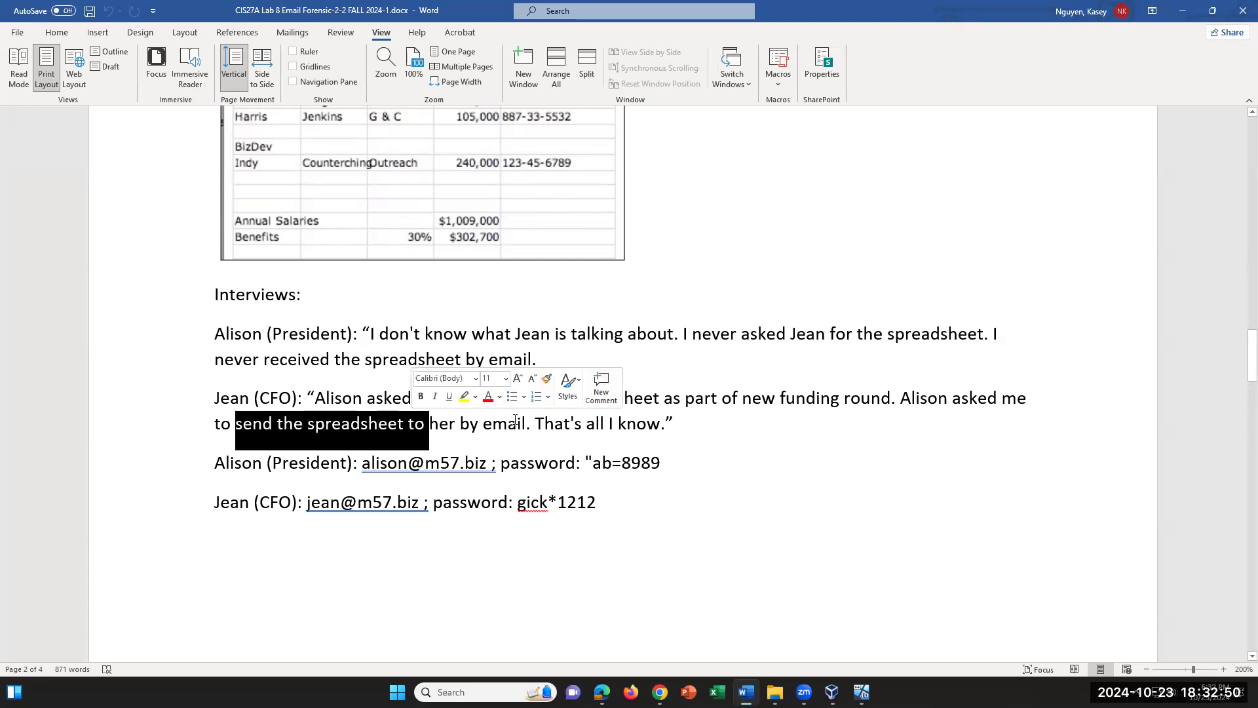
click(697, 428)
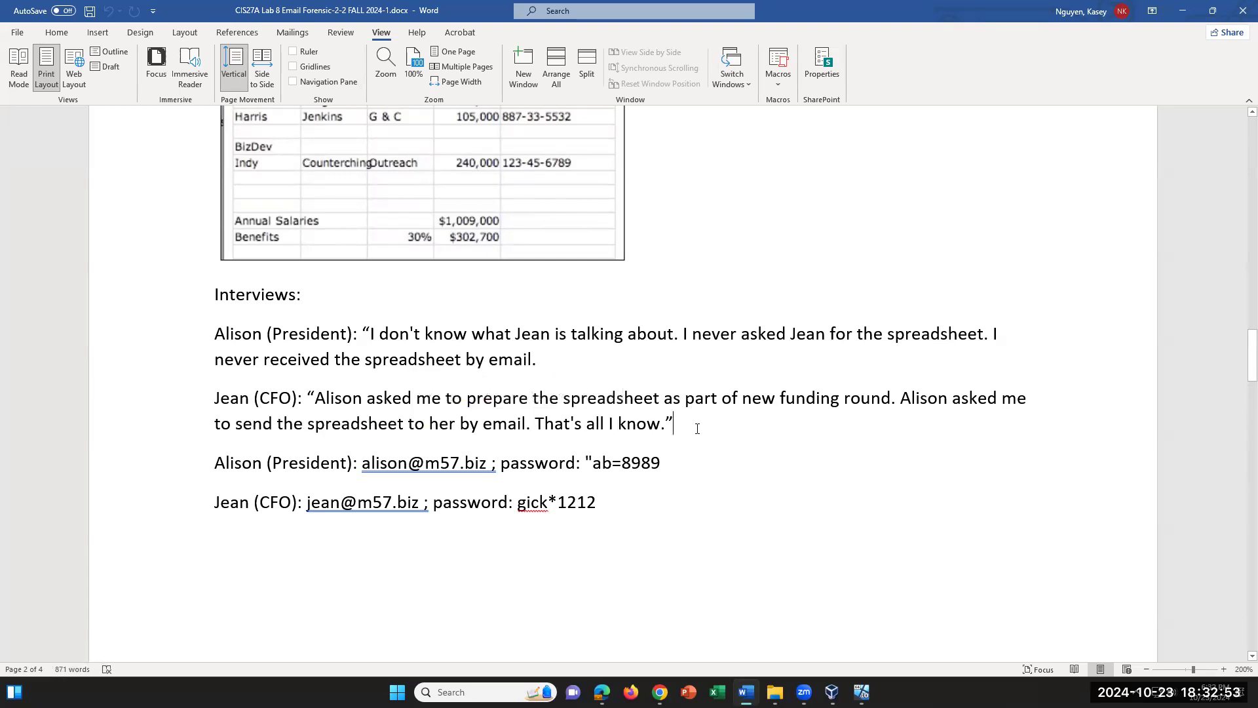
click(362, 396)
click(699, 466)
Review questions A to D under "Questions to answer" on page 3 of the lab document.
scroll(657, 523, down, 5)
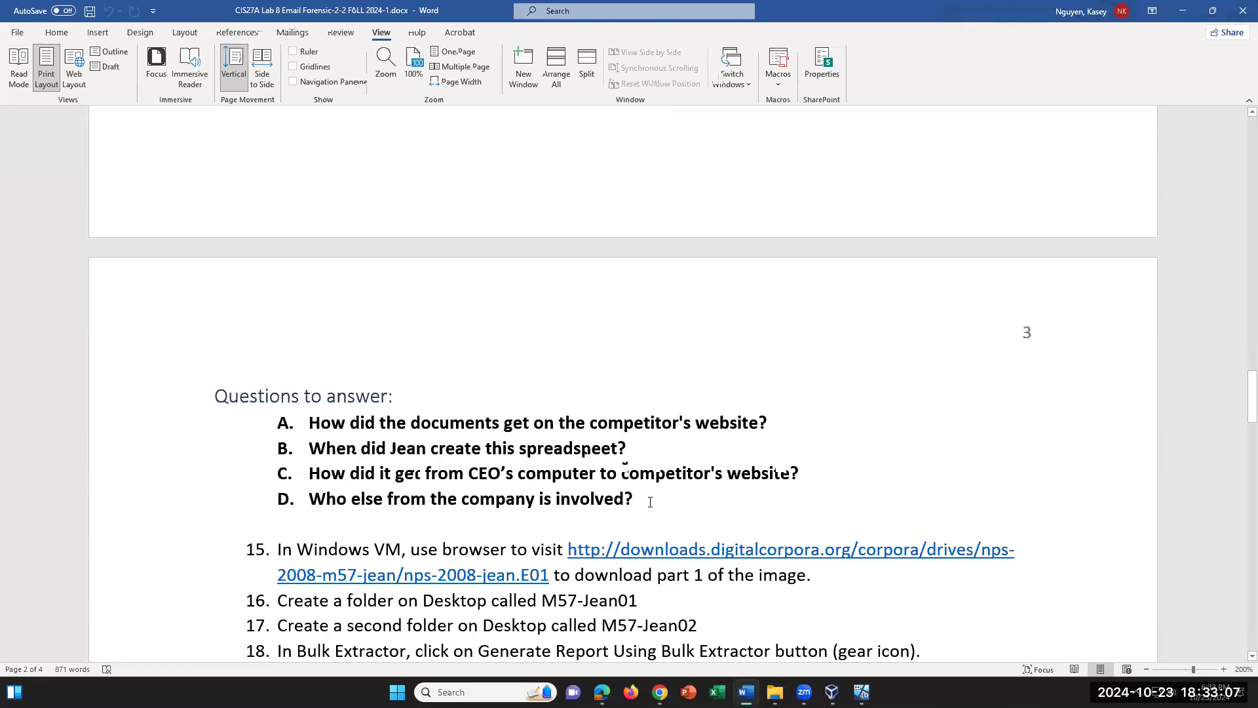
click(452, 423)
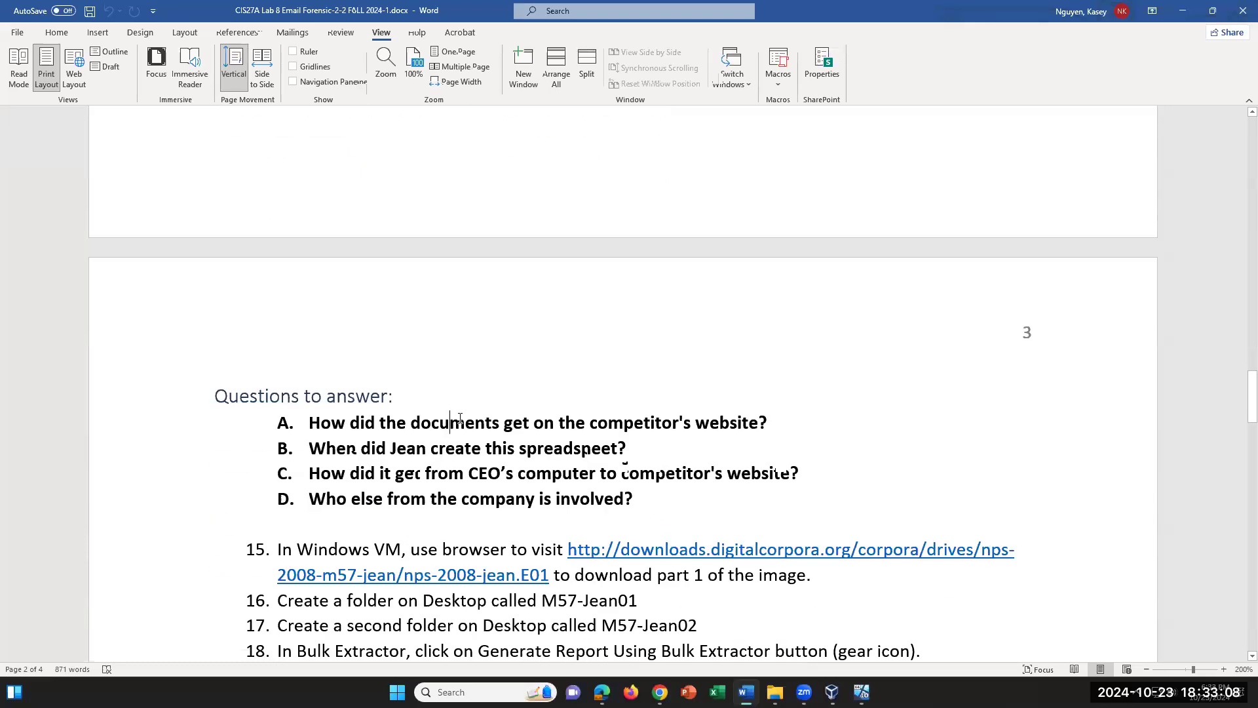
click(800, 427)
click(669, 457)
click(478, 472)
drag(423, 473, 584, 469)
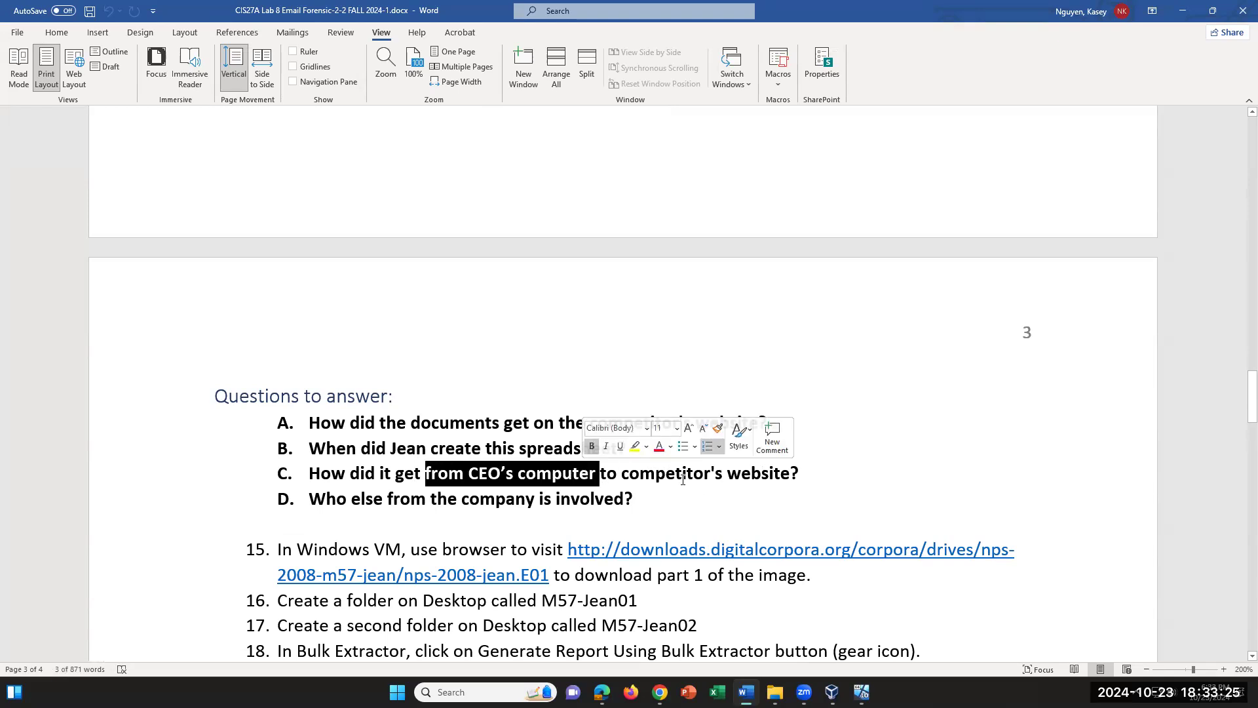
click(782, 494)
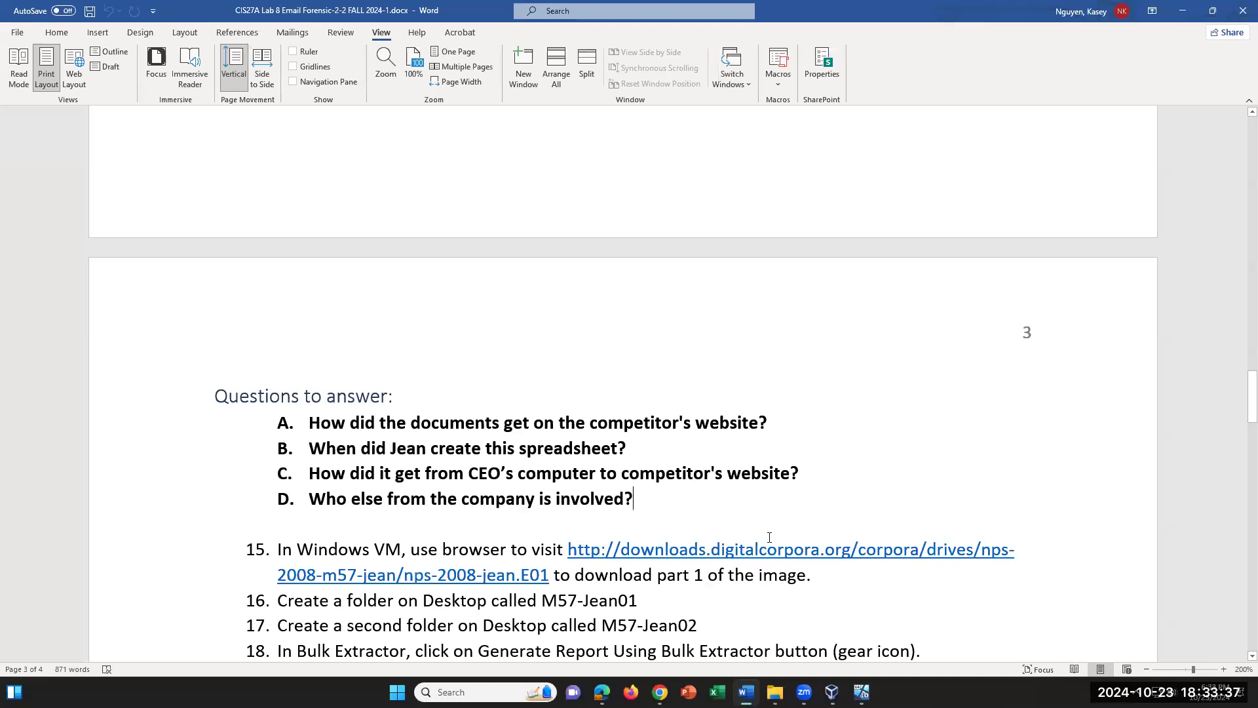
Follow the step 15 link for part 1 of the disk image and save nps-2008-jean.E01 to the Downloads folder.
click(883, 594)
key(Down)
ctrl+click(874, 556)
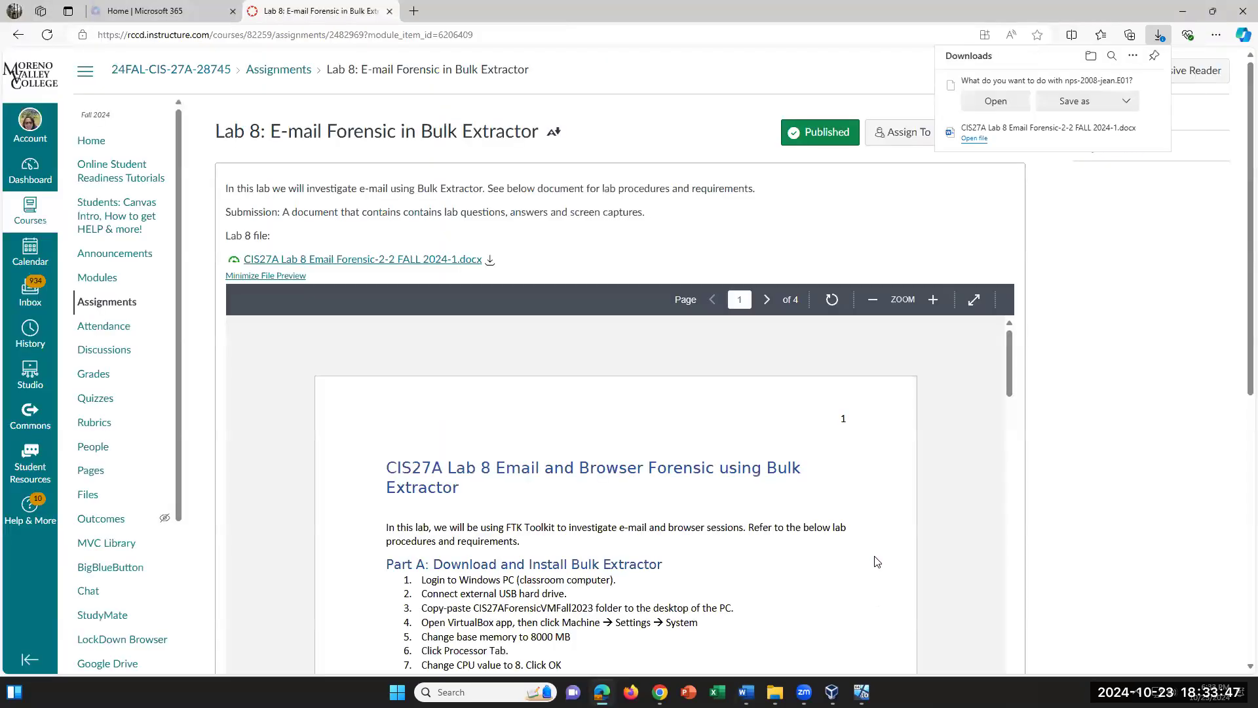
click(1071, 101)
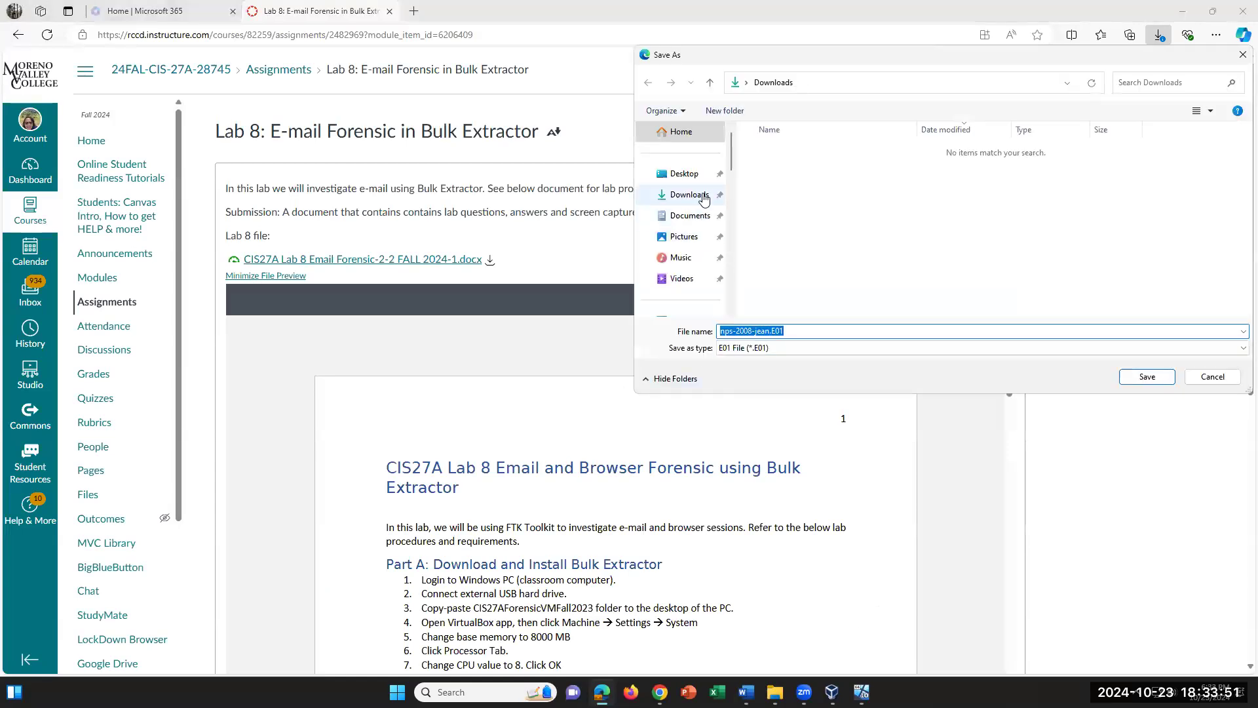
click(702, 198)
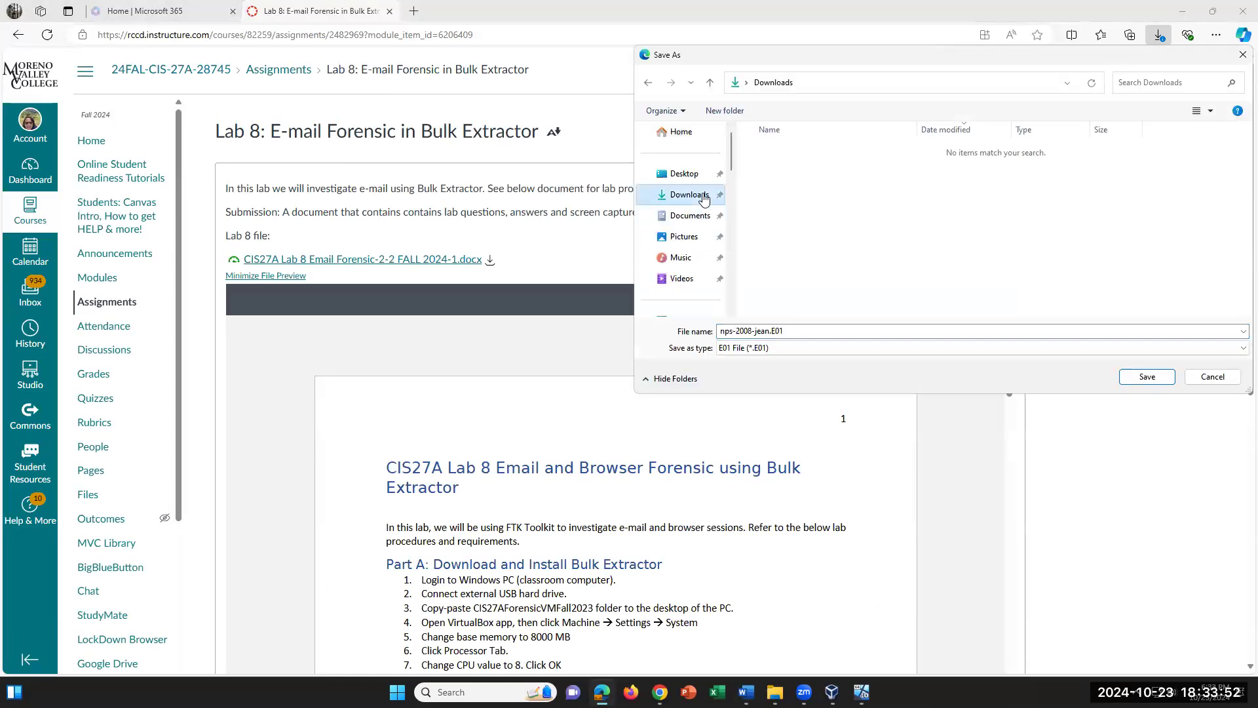
click(1146, 377)
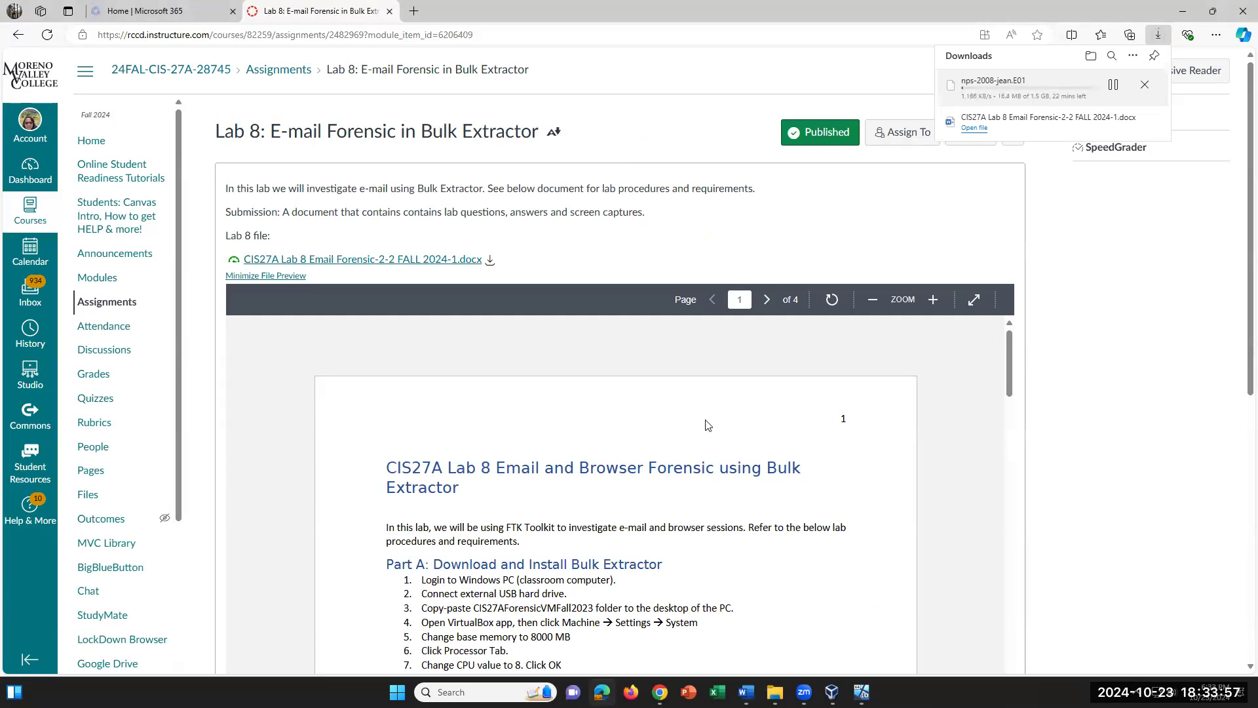
Open the Lab 8 assignment for editing and insert an empty line below the Submission sentence.
mouse_move(1023, 118)
drag(893, 224, 805, 226)
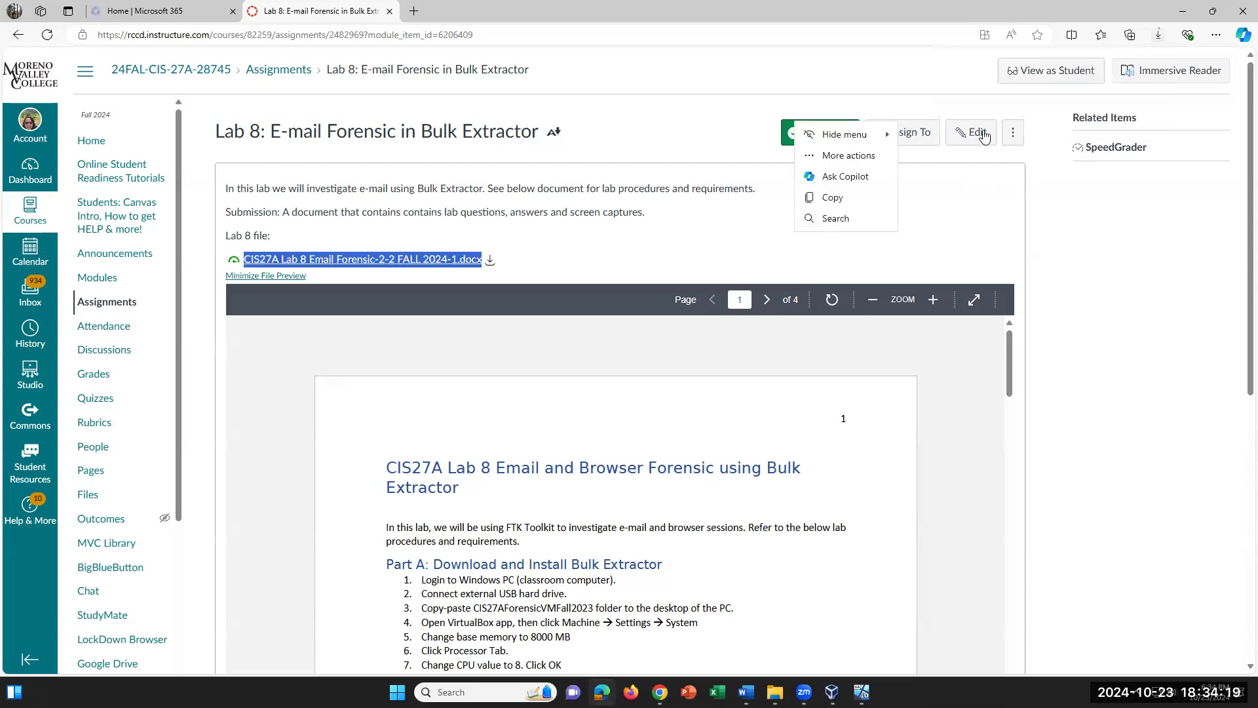
click(967, 224)
click(968, 133)
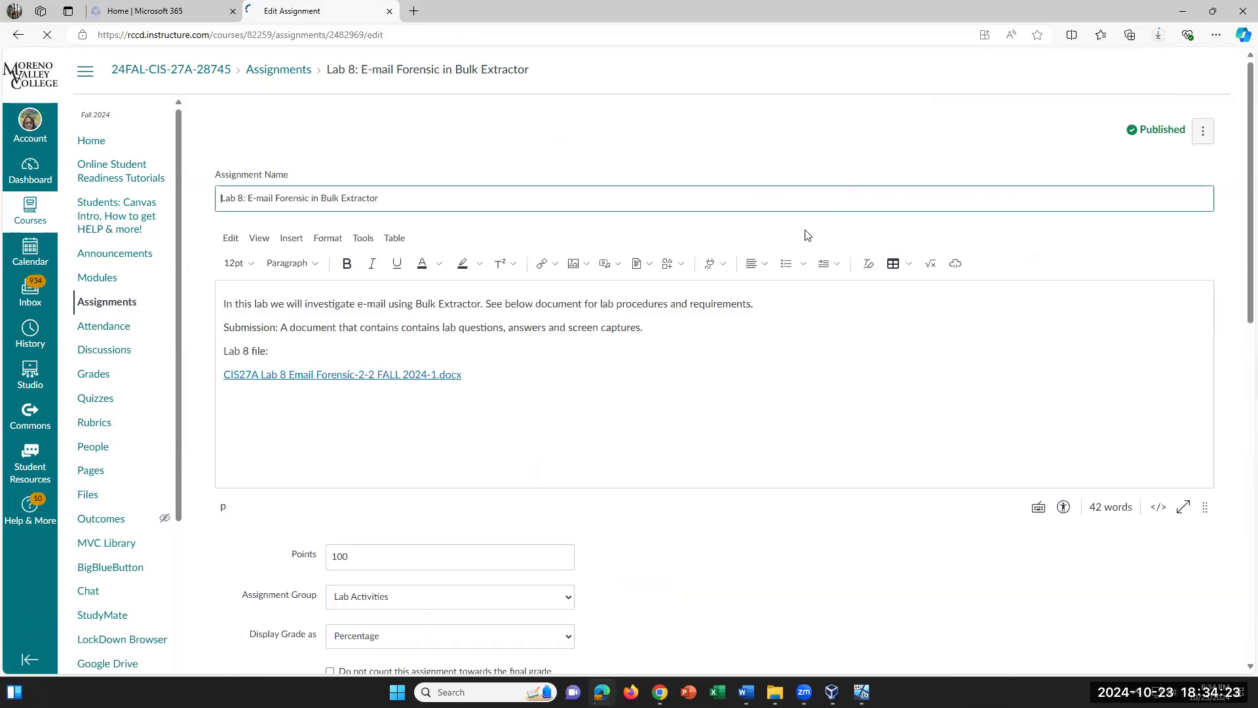
click(637, 354)
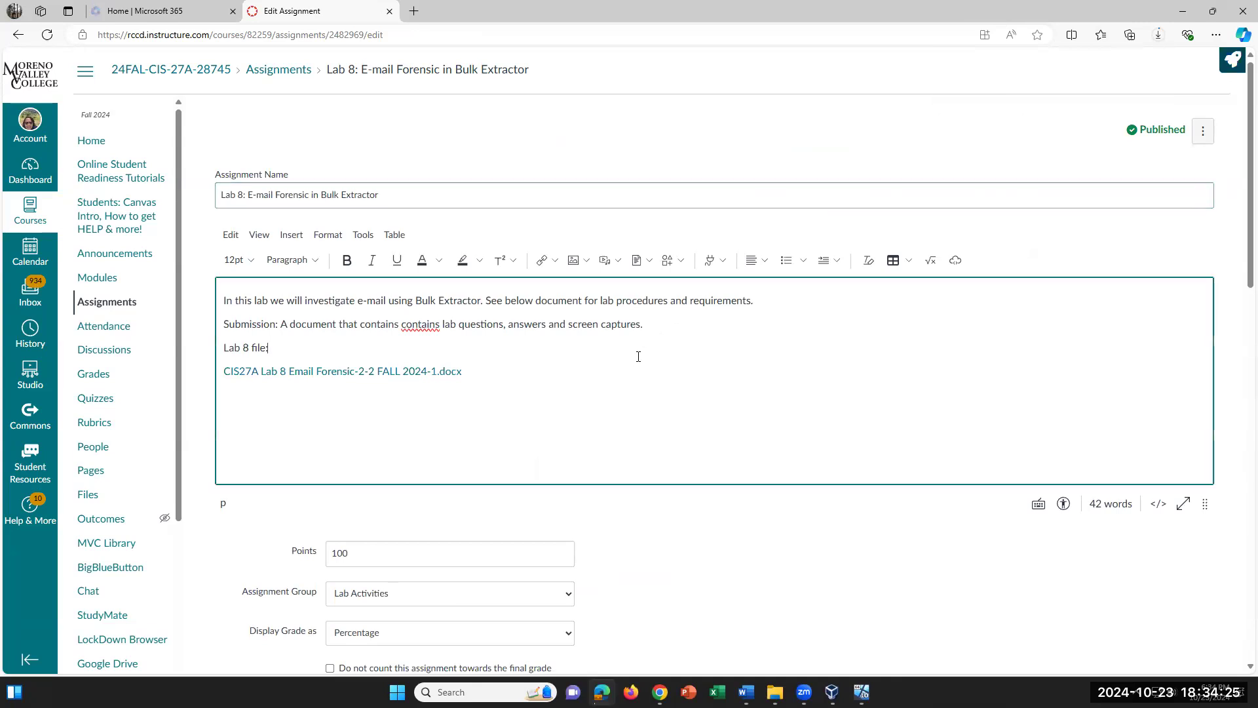
click(524, 368)
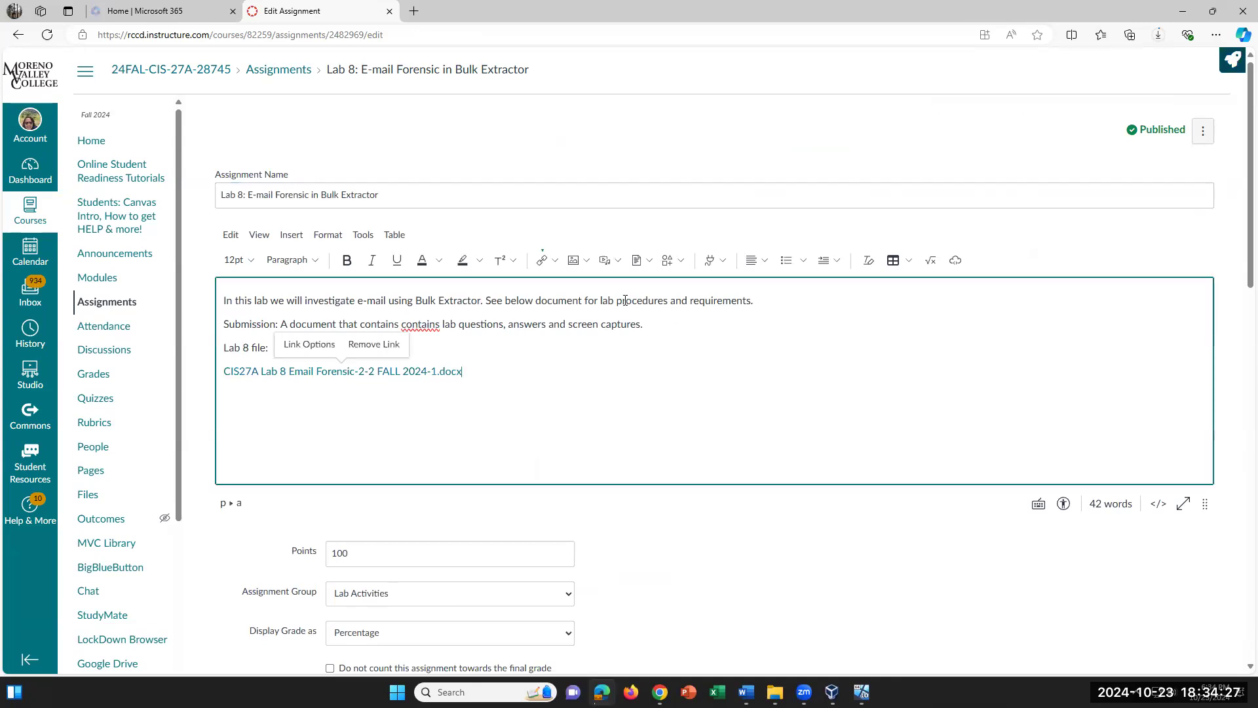
click(674, 324)
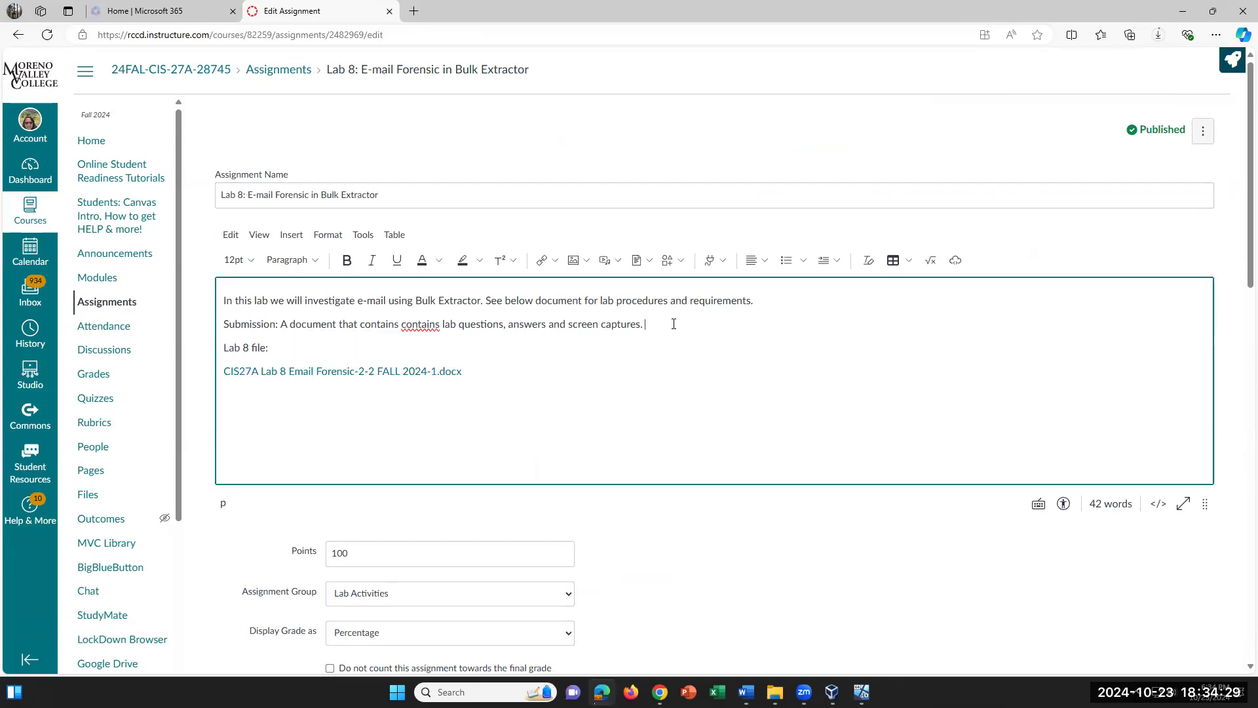
key(Return)
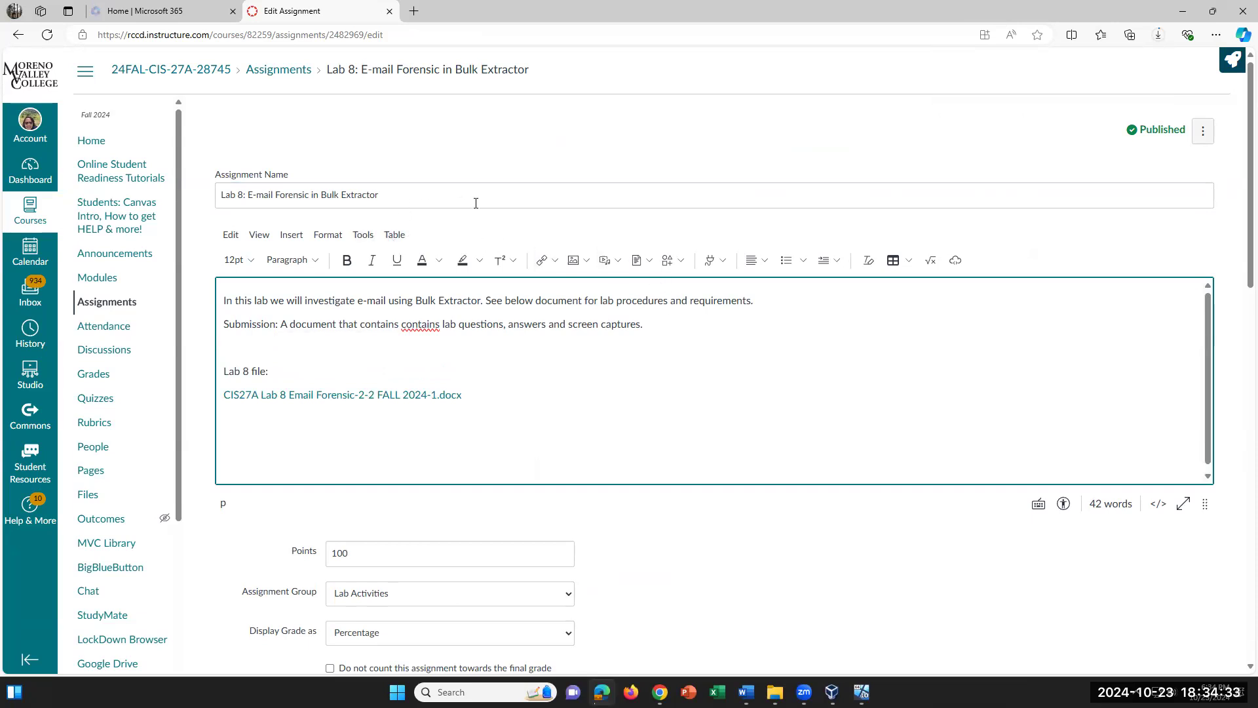
click(682, 390)
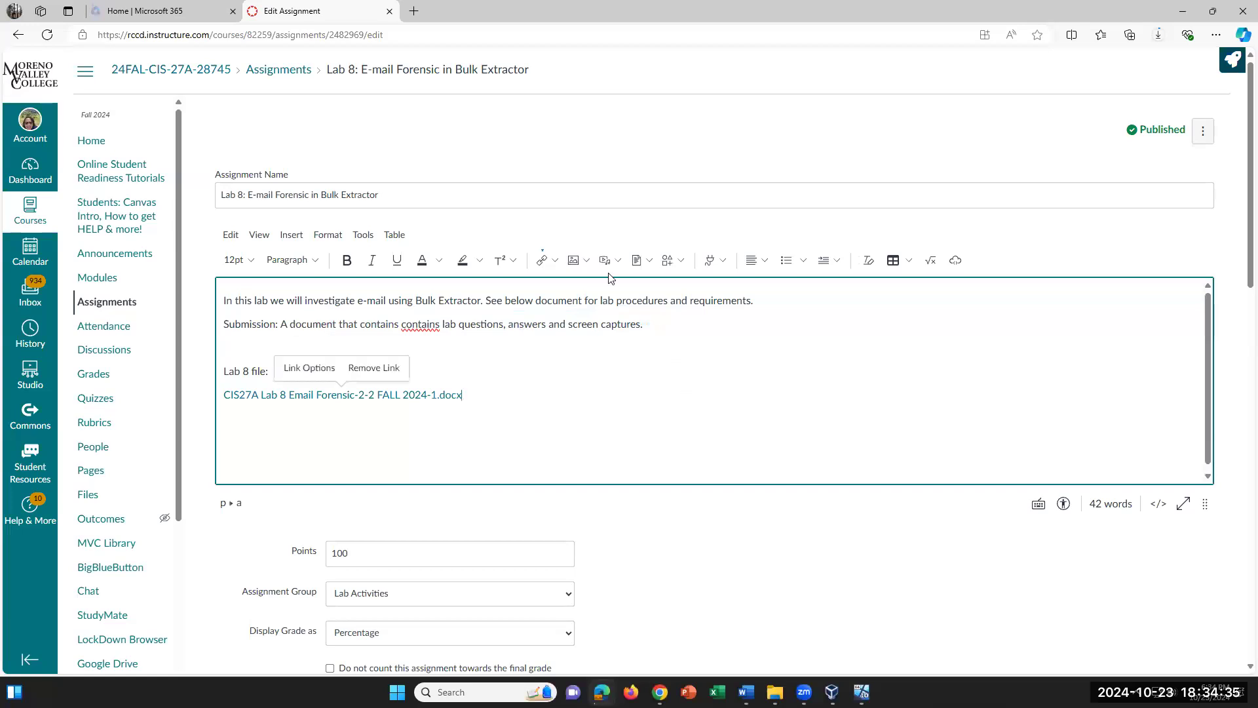
key(Up)
key(Up)
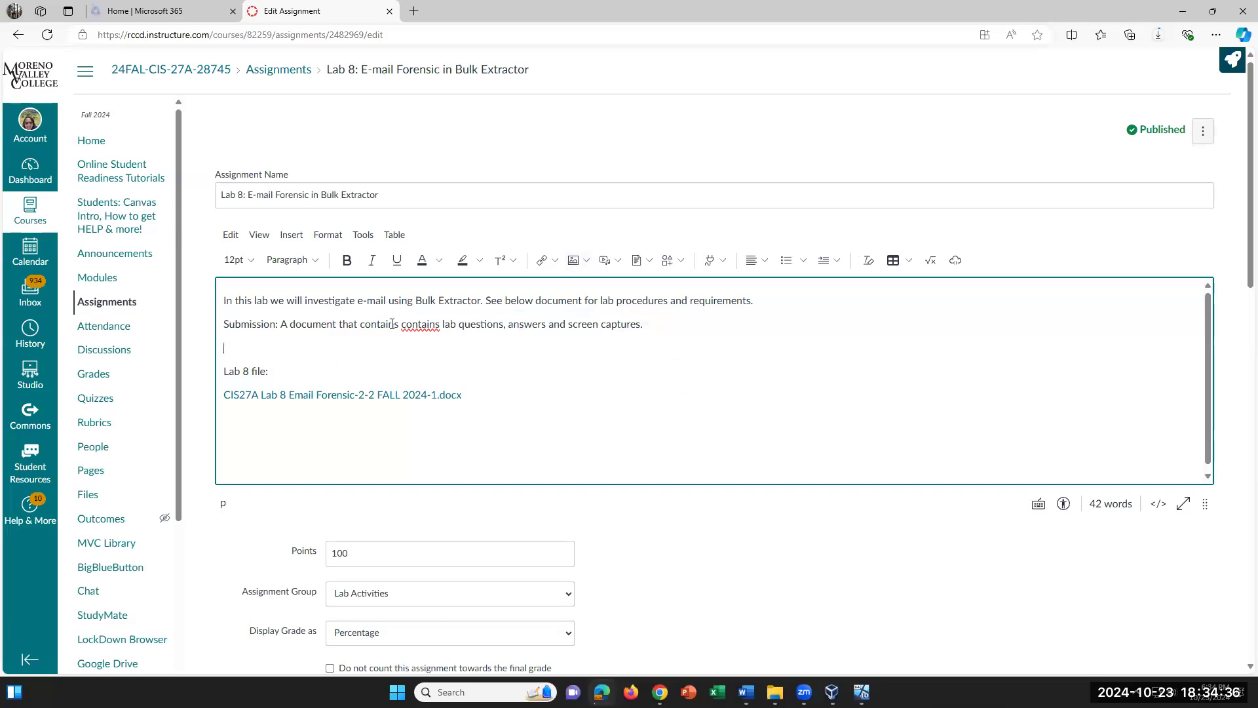
Try to upload a document from the computer into the assignment description, browsing the external drive's folders for the file.
click(639, 263)
click(652, 285)
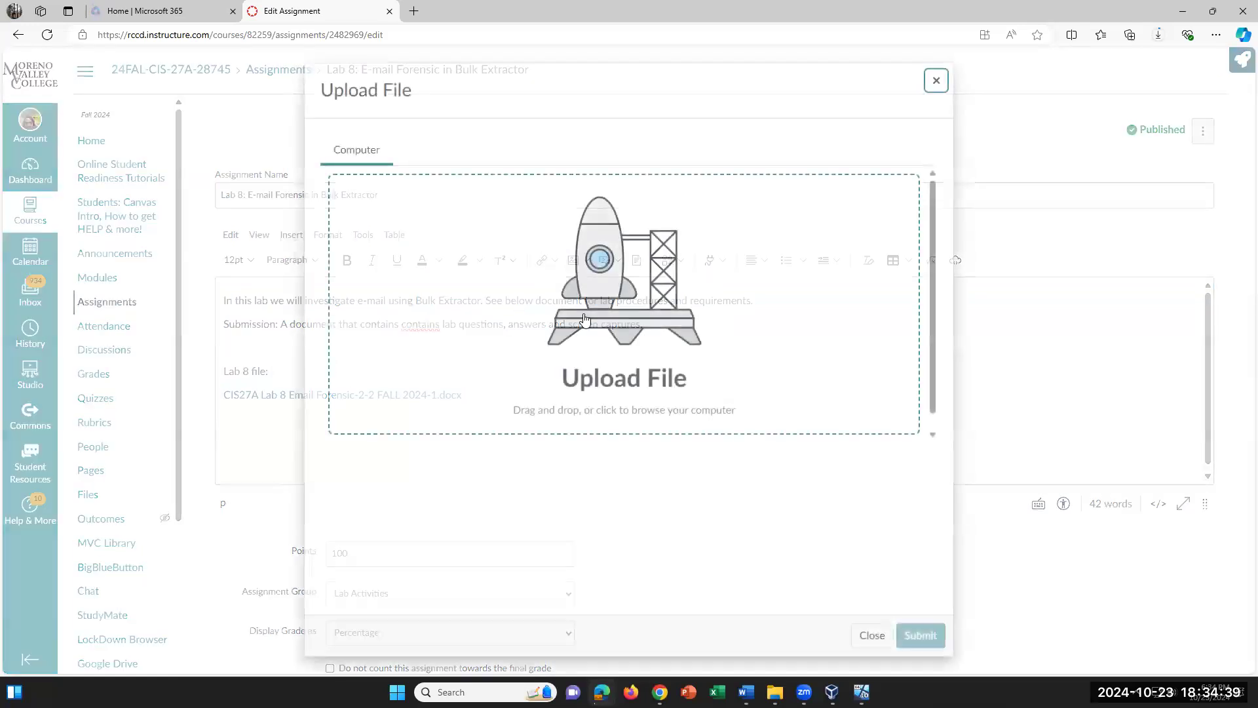
click(441, 202)
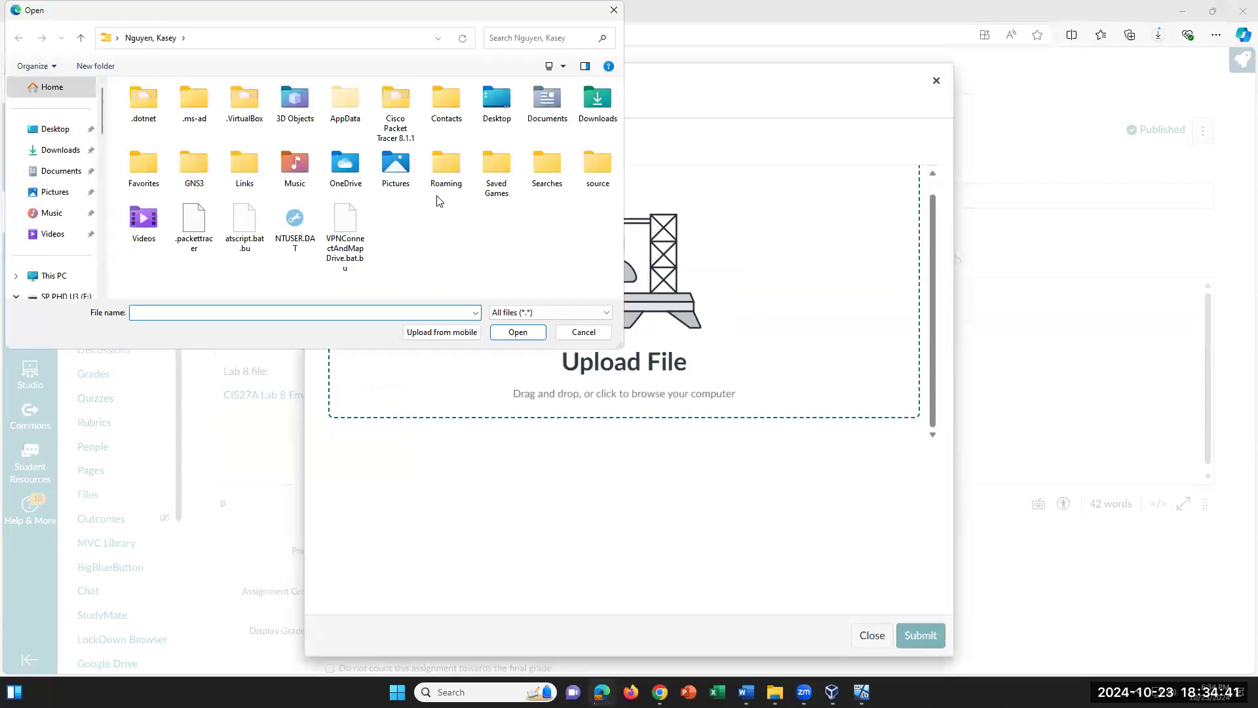
mouse_move(102, 120)
mouse_down()
mouse_move(102, 237)
mouse_move(112, 196)
mouse_up()
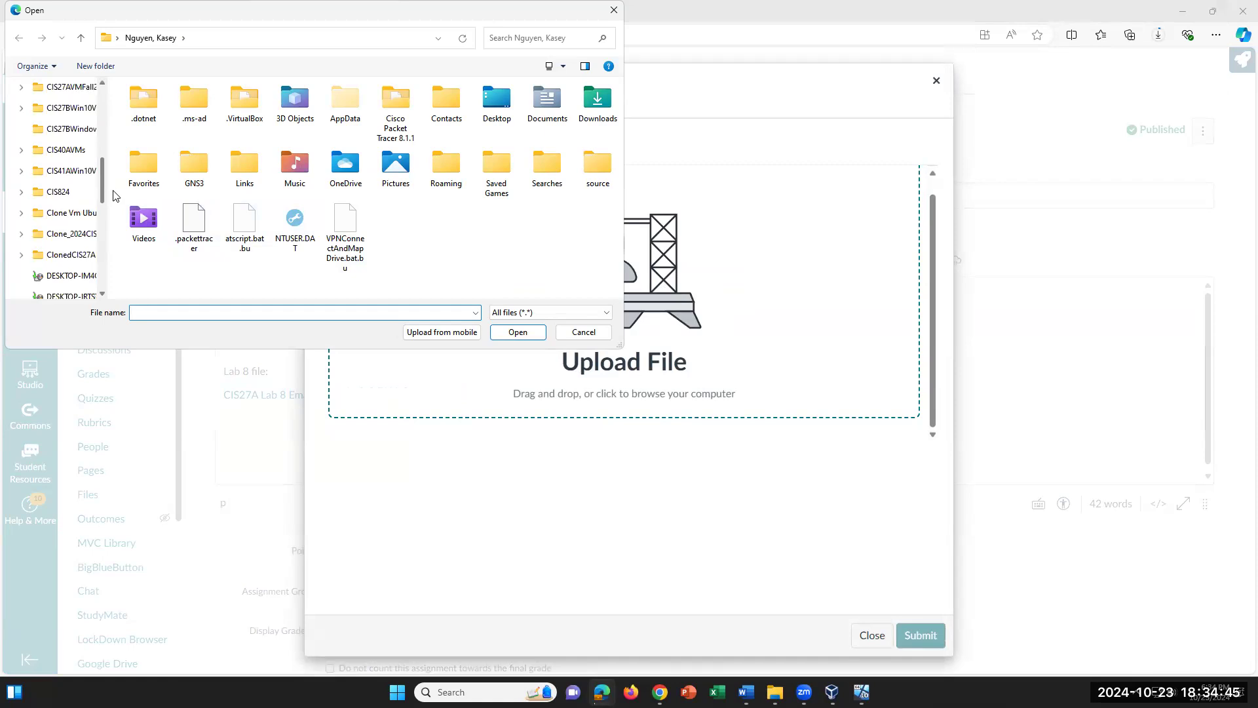
scroll(98, 229, down, 2)
scroll(97, 236, down, 5)
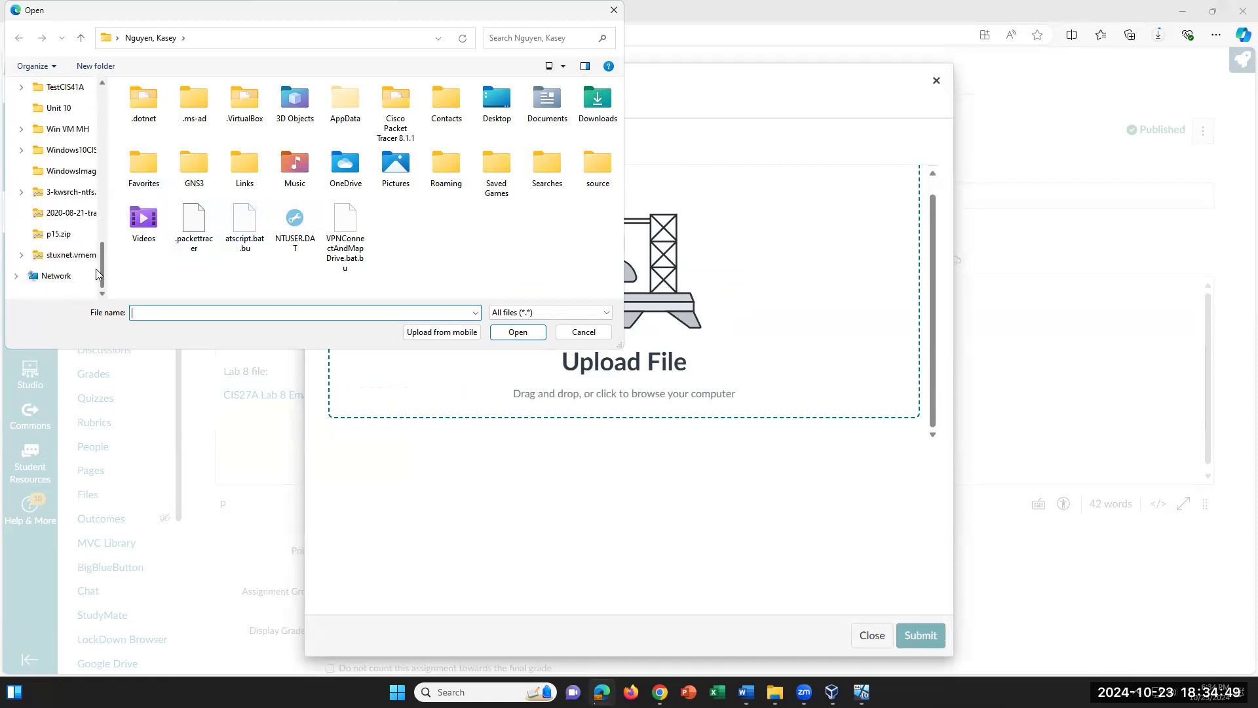
scroll(98, 268, up, 3)
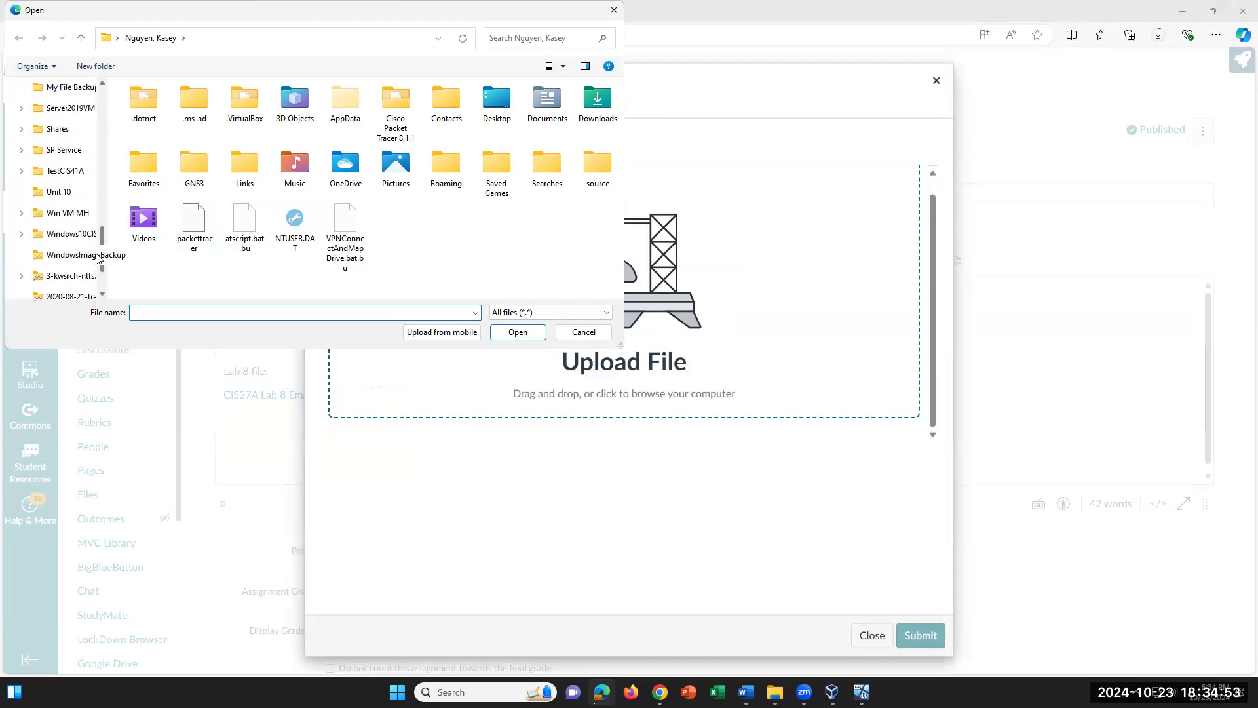
scroll(97, 256, up, 3)
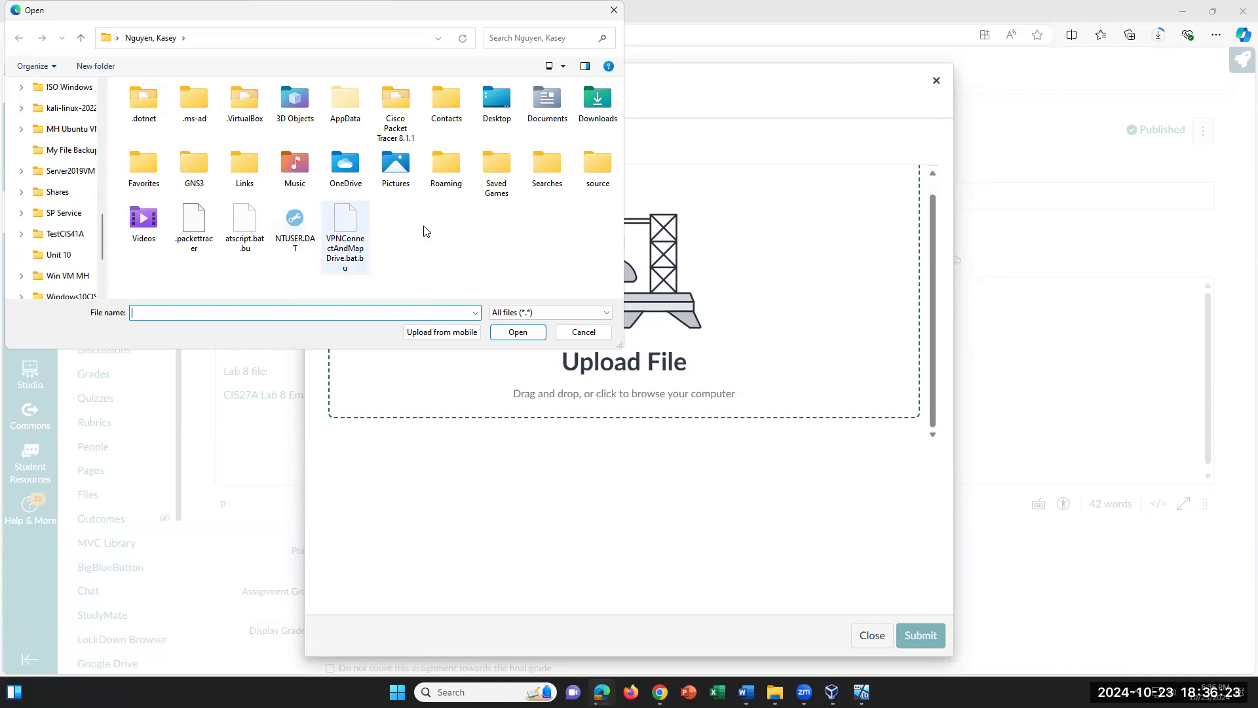
click(582, 331)
click(872, 635)
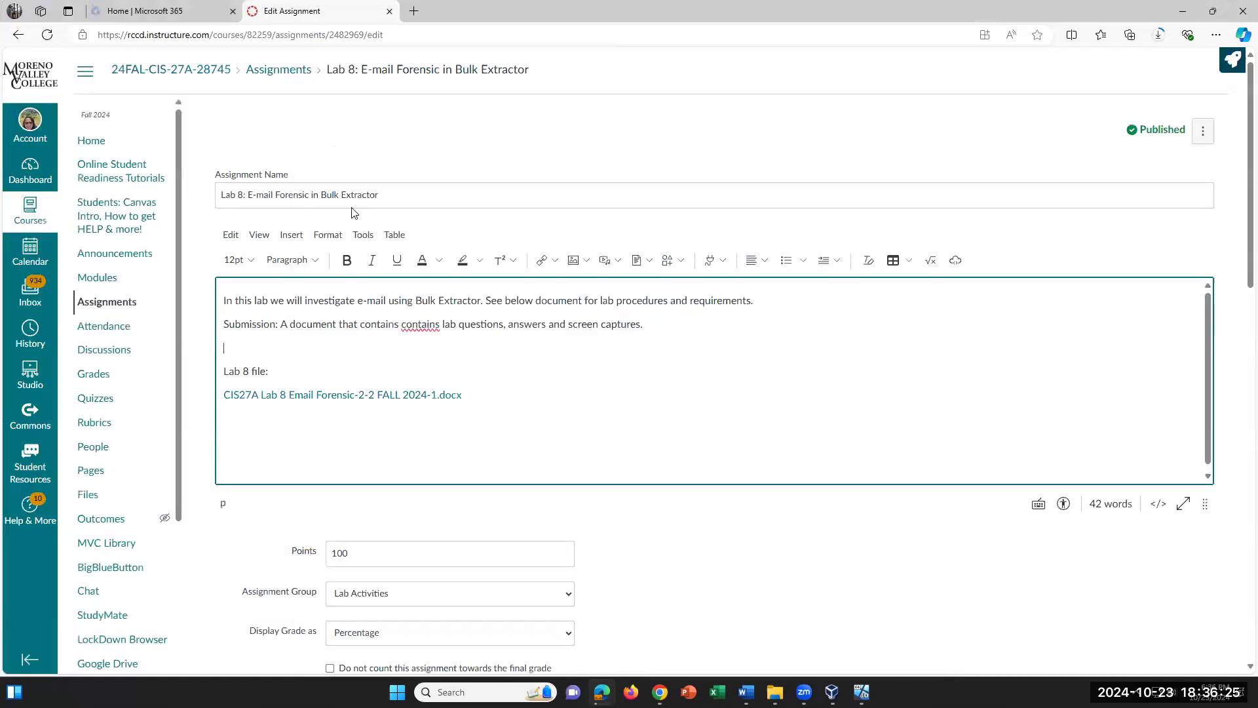
Discard the edits to the Lab 8 assignment and return to its page.
scroll(880, 488, down, 4)
scroll(879, 490, down, 10)
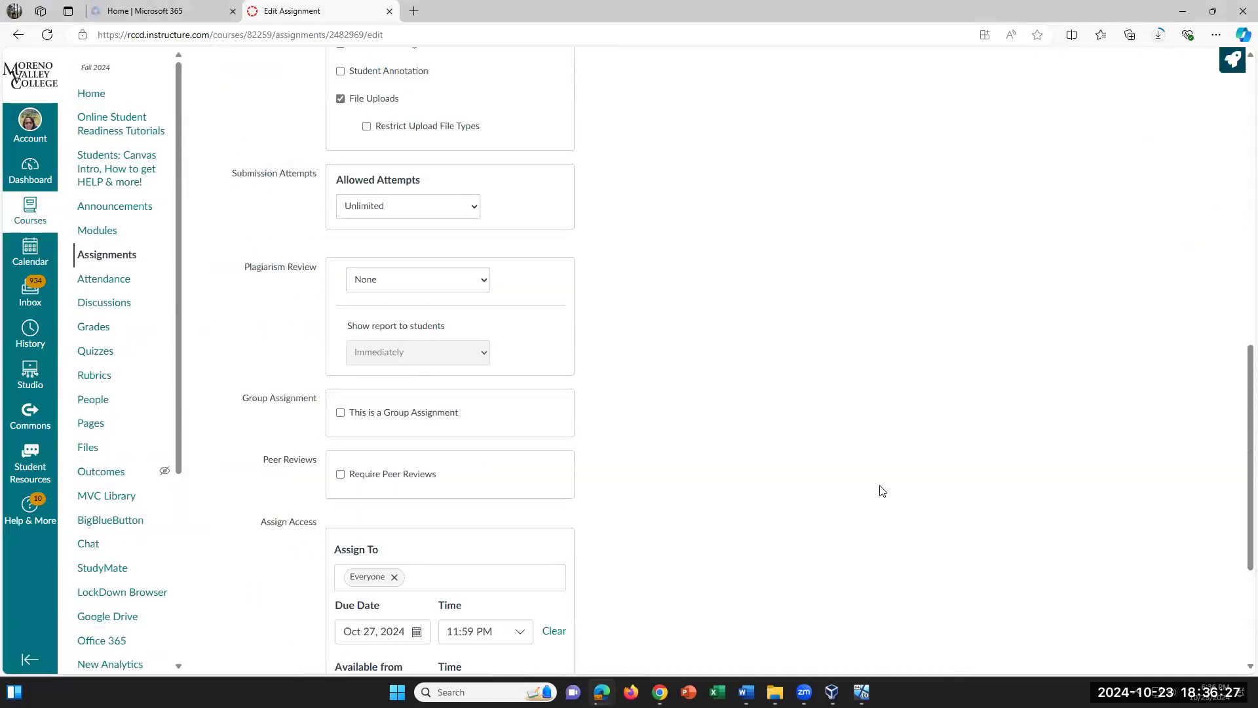
click(1138, 622)
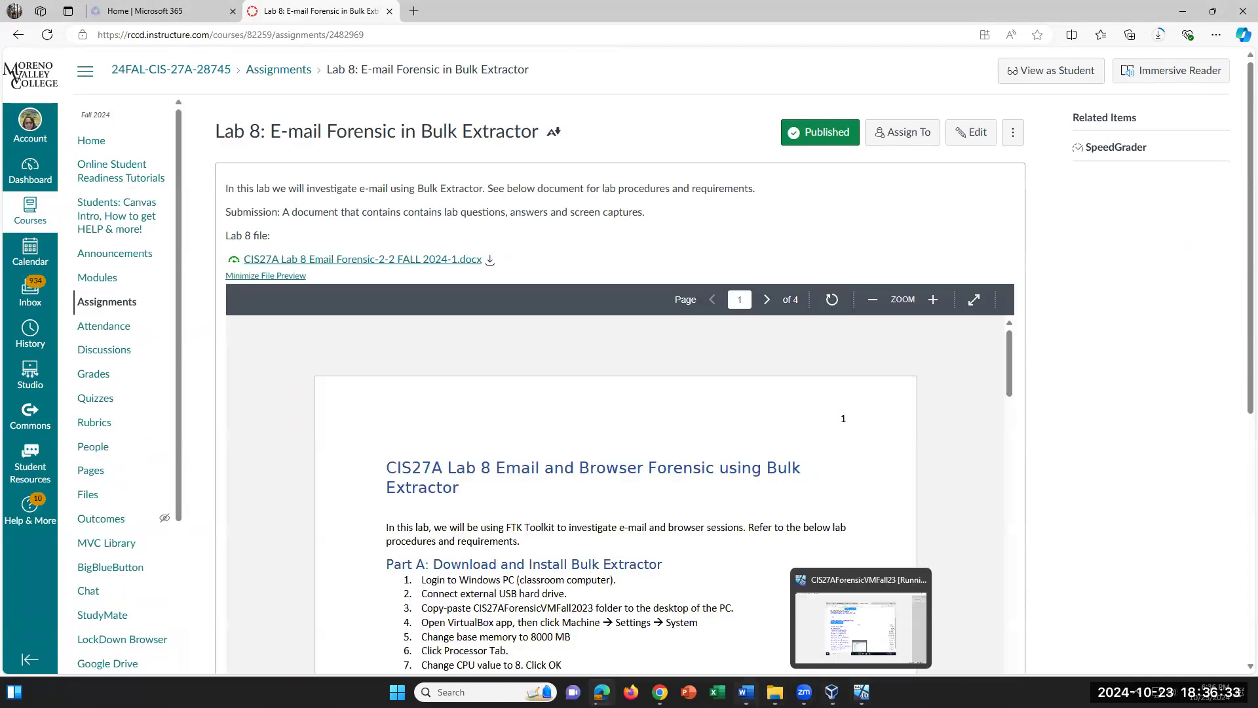
Switch to File Explorer and view the contents of the Downloads folder.
click(775, 691)
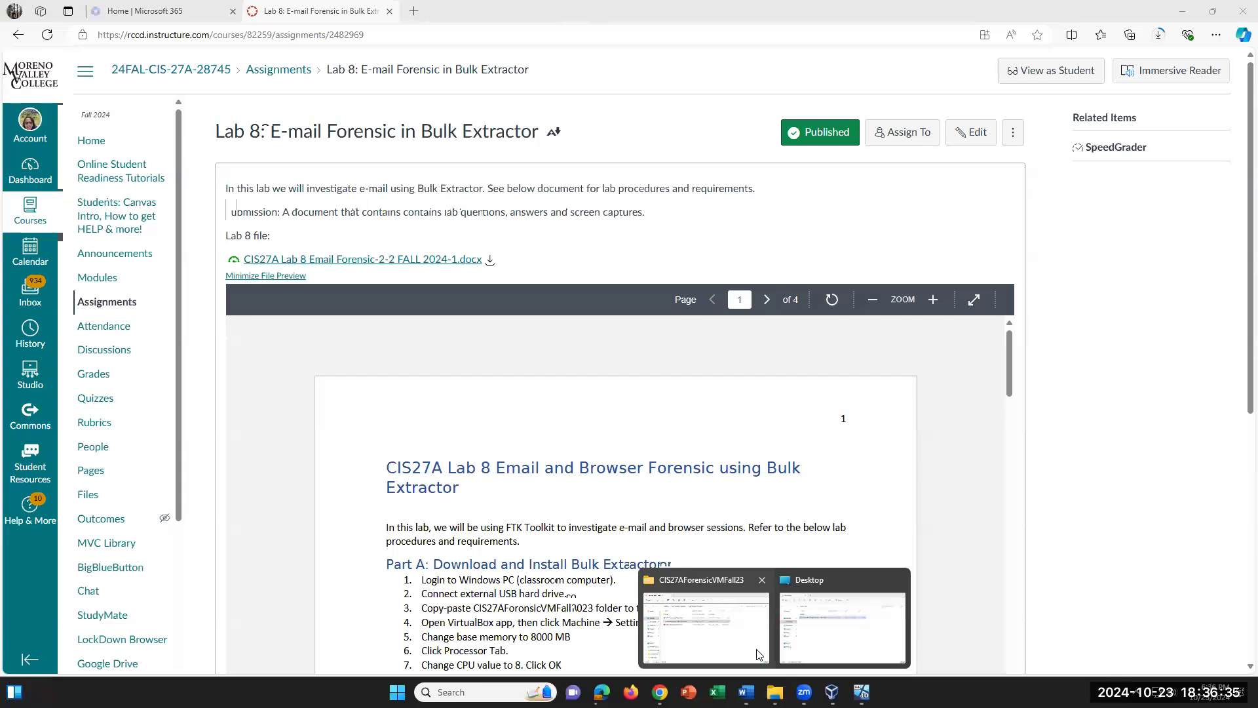
click(758, 654)
click(325, 305)
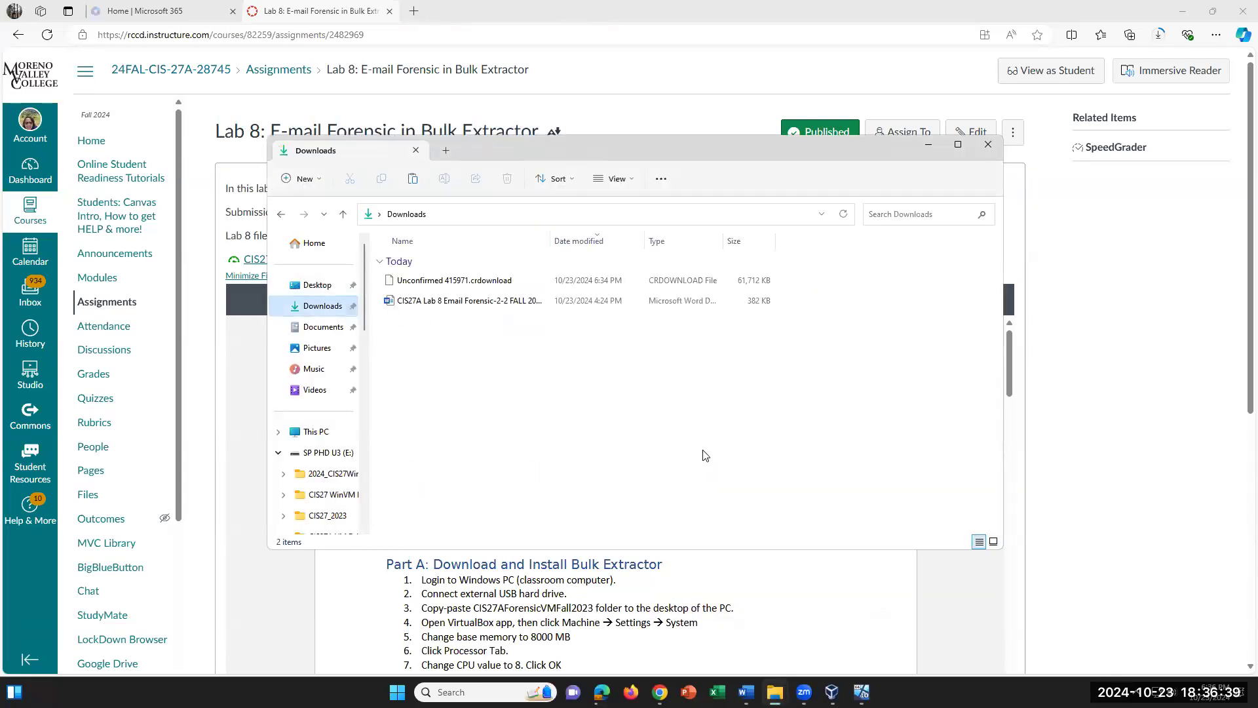
Return to the browser and check the download progress of nps-2008-jean.E01.
mouse_move(773, 685)
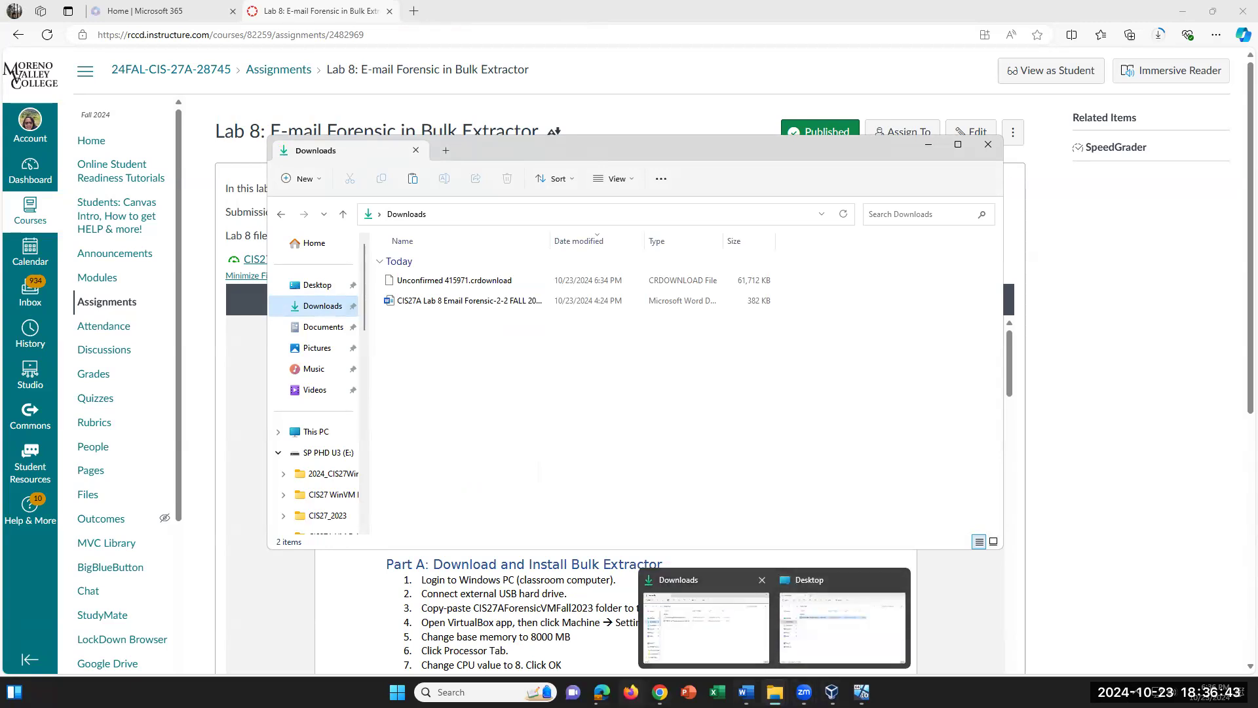
click(659, 692)
click(659, 692)
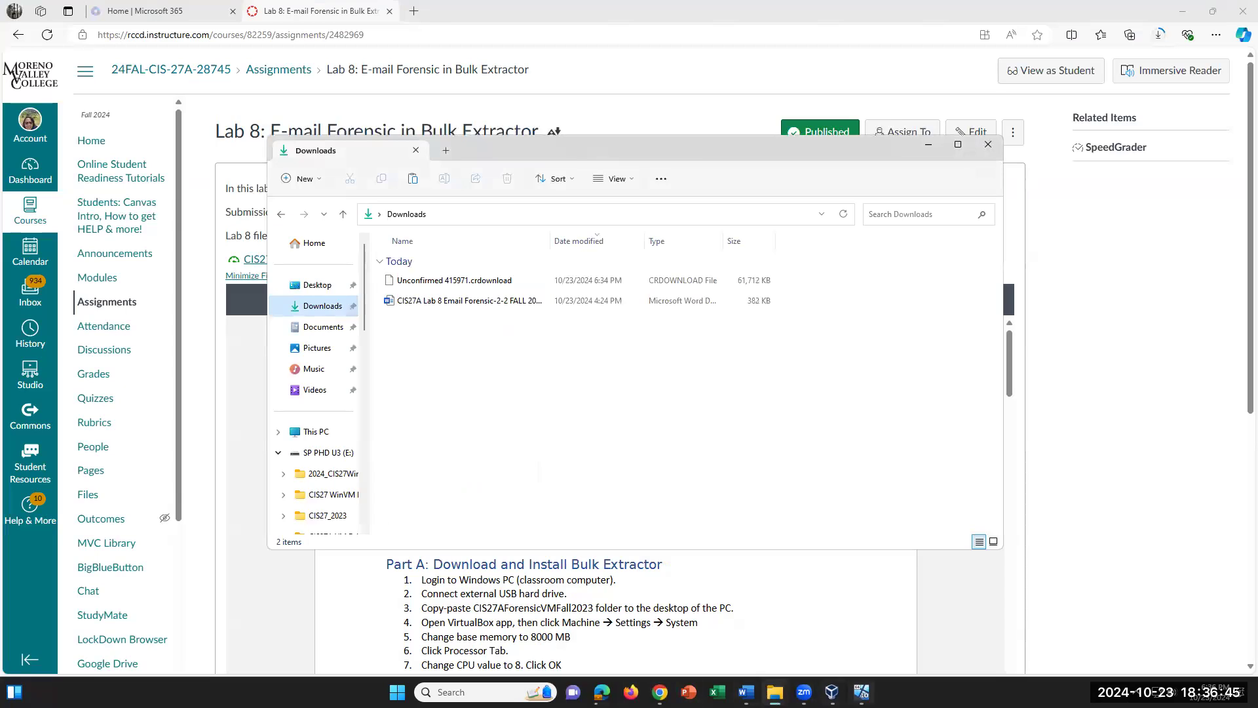
mouse_move(861, 692)
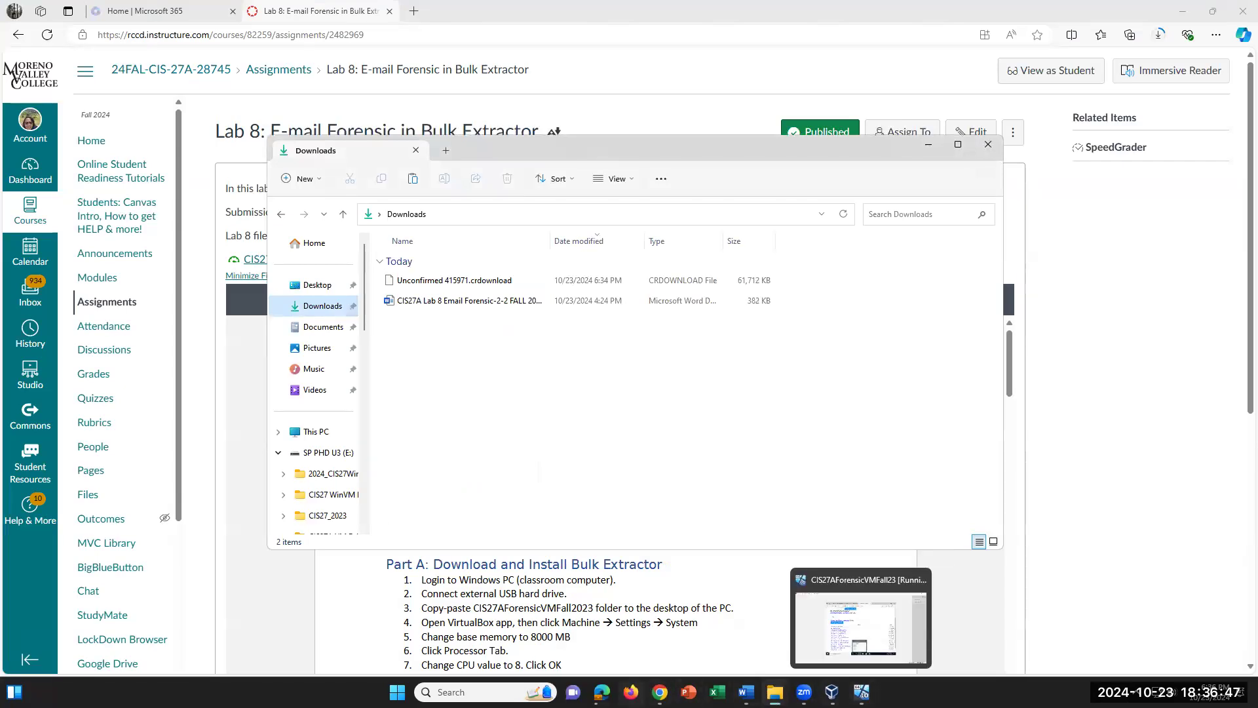
click(602, 692)
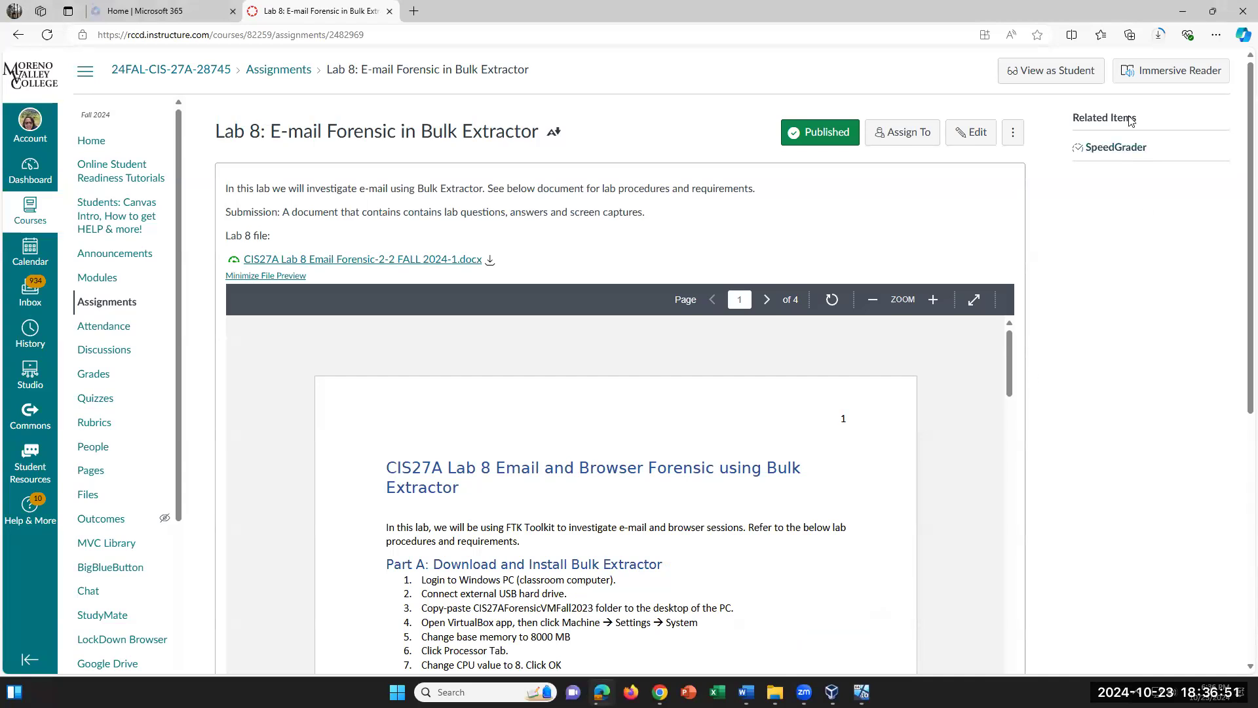
click(1158, 35)
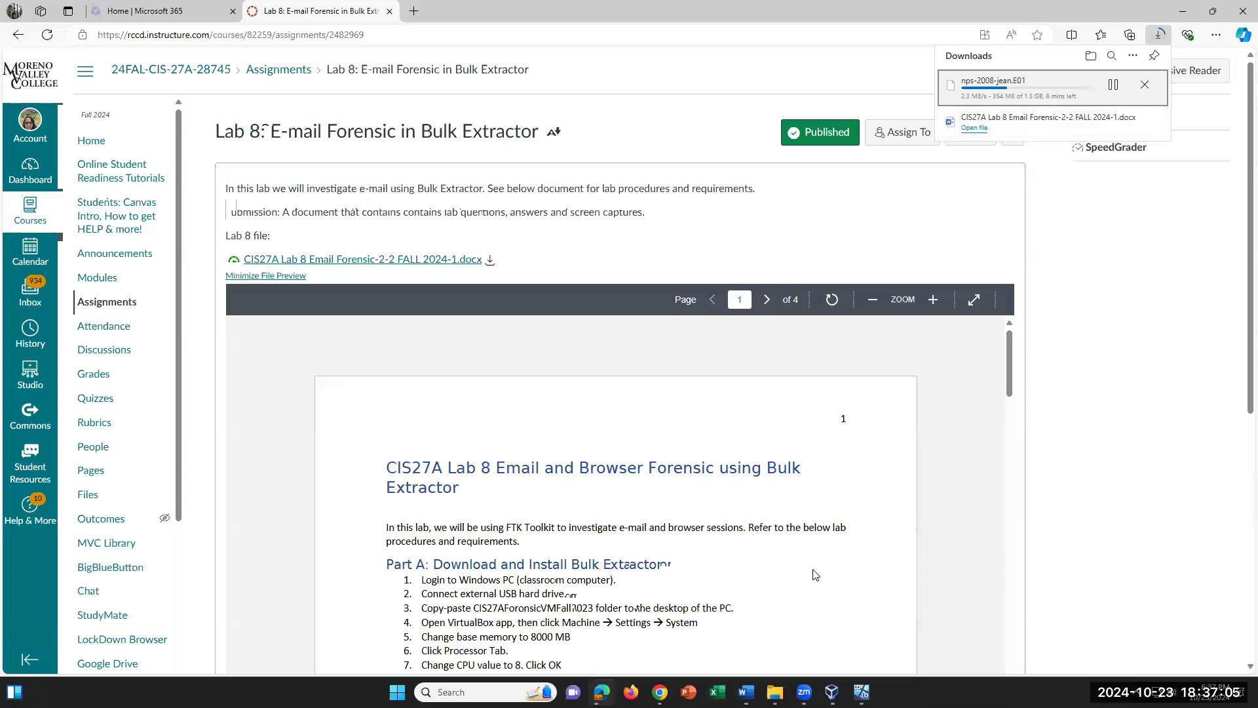
Switch to the lab document in Word and read steps 15 to 24 on page 3.
click(746, 692)
scroll(854, 529, down, 2)
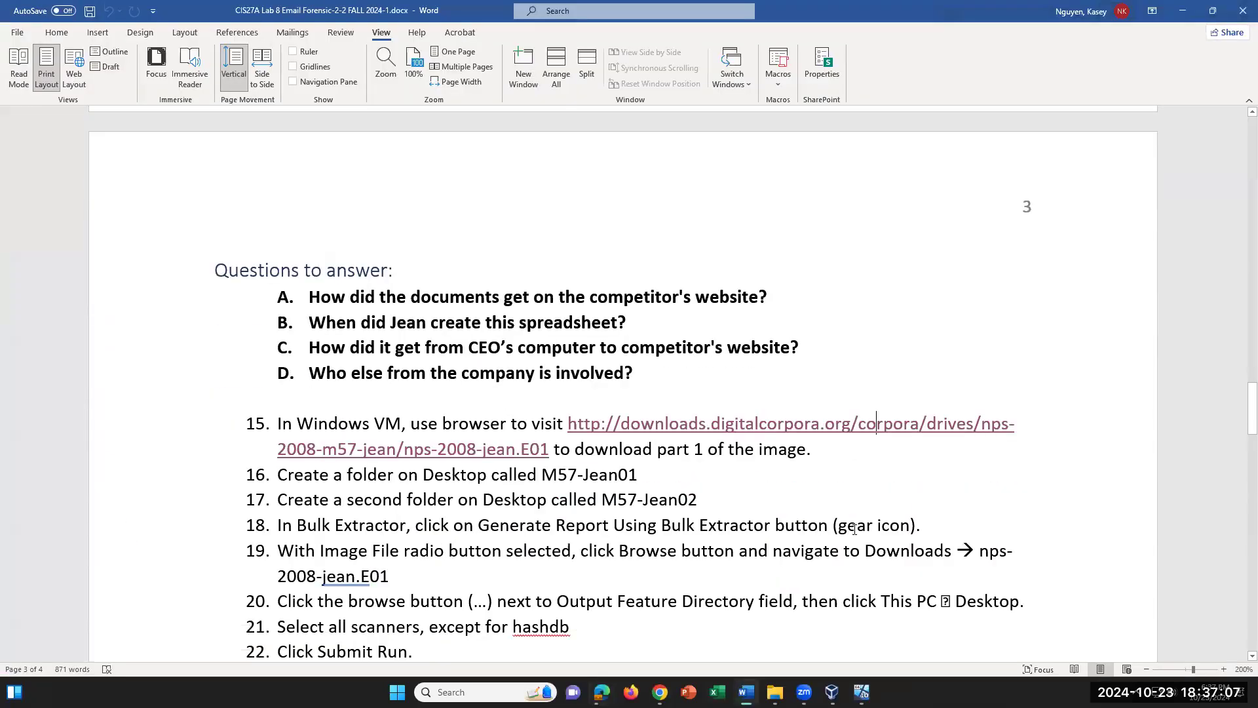
scroll(854, 529, down, 1)
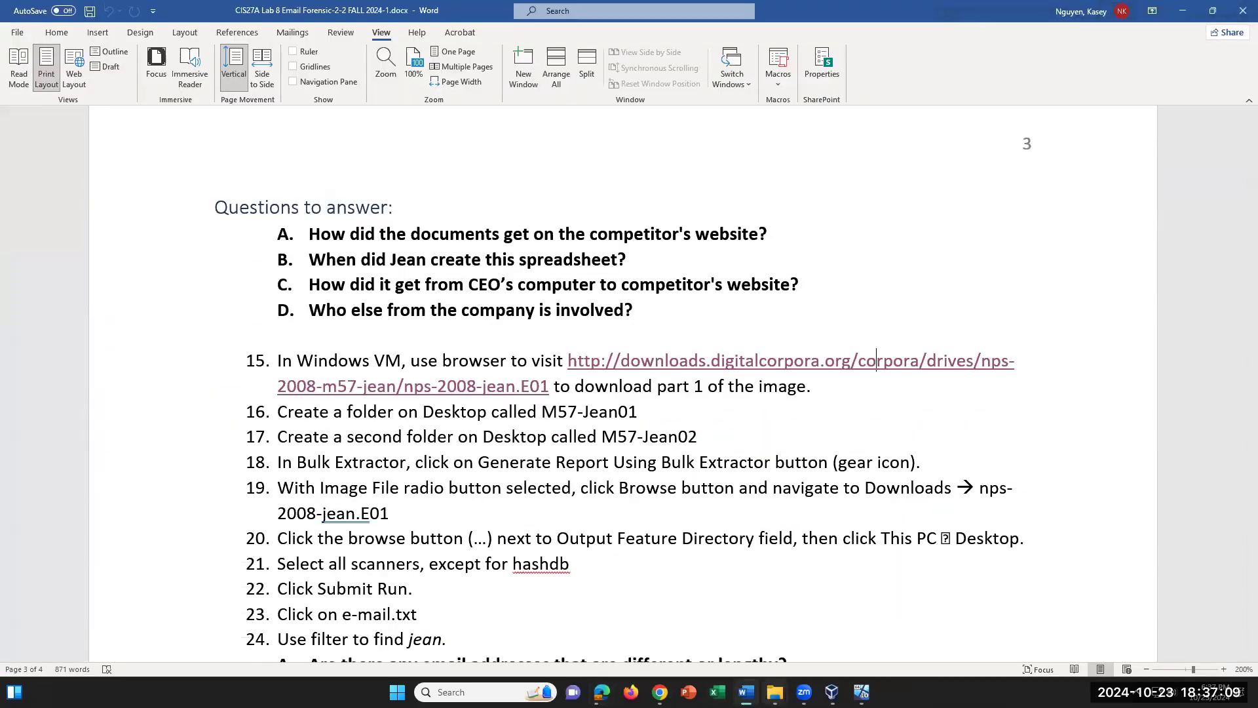
View the folders on the SP PHD U3 (E:) drive in File Explorer, and minimize the window.
mouse_move(775, 691)
click(701, 616)
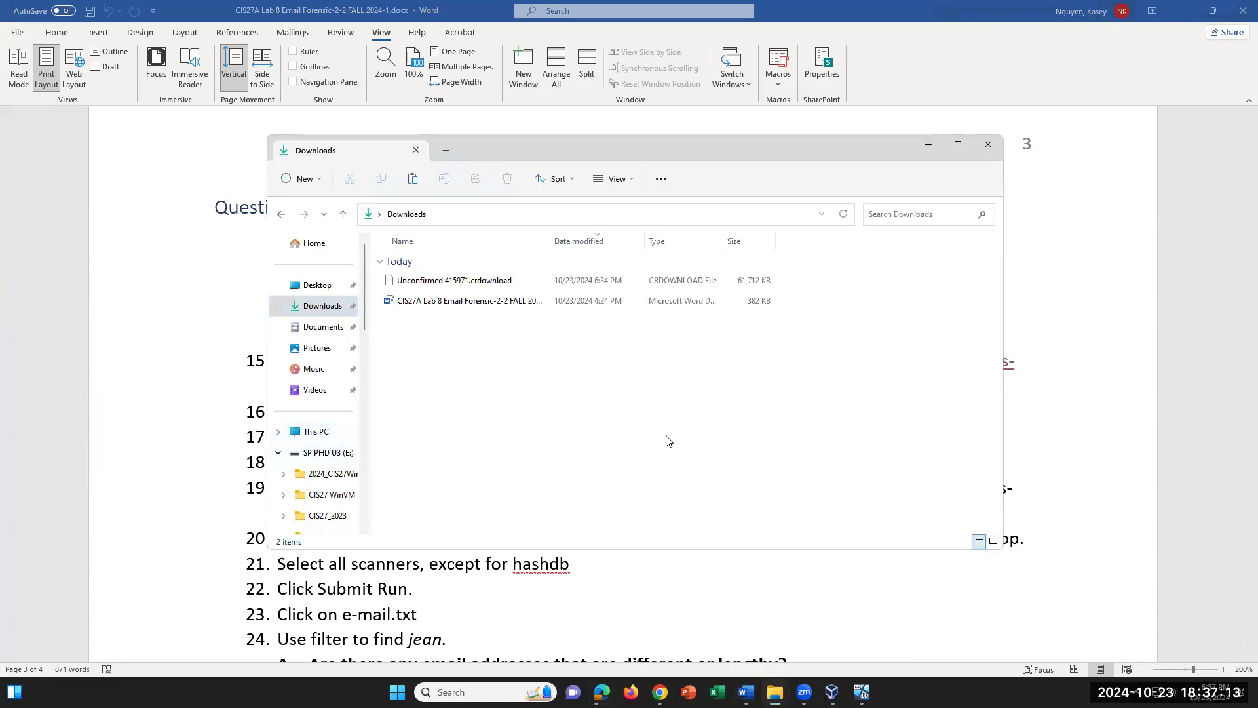
click(354, 452)
drag(365, 286, 392, 282)
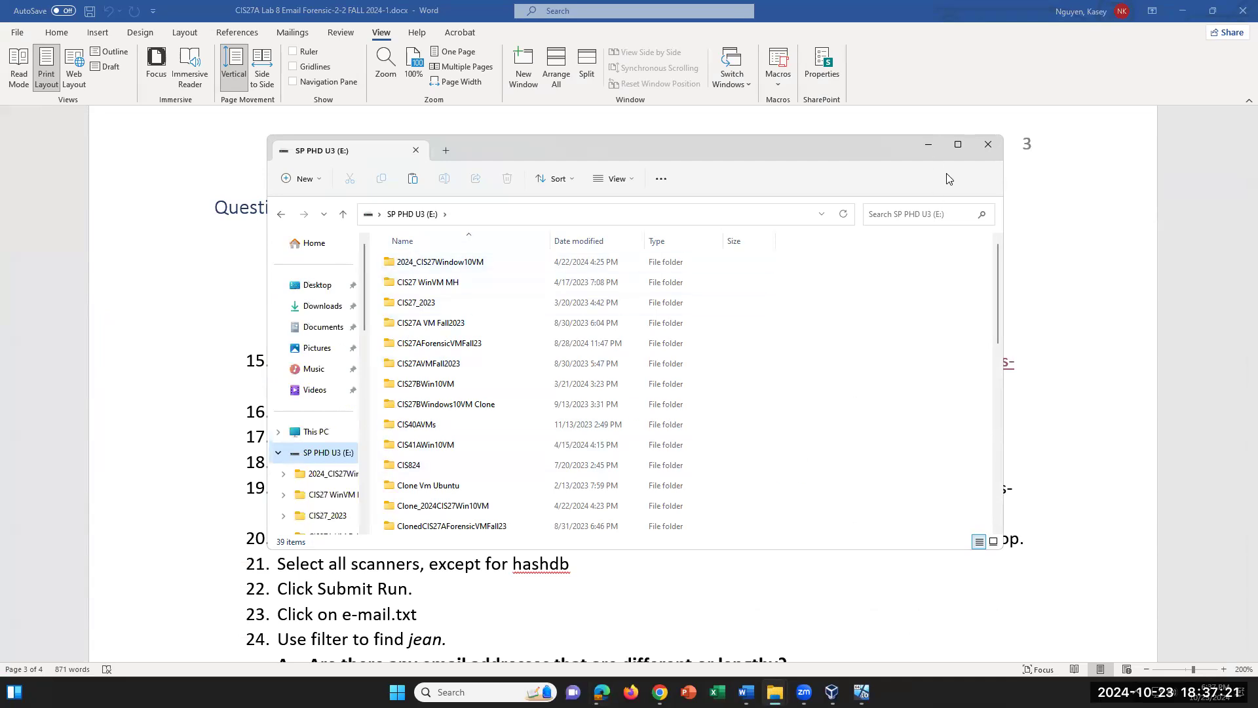
click(929, 146)
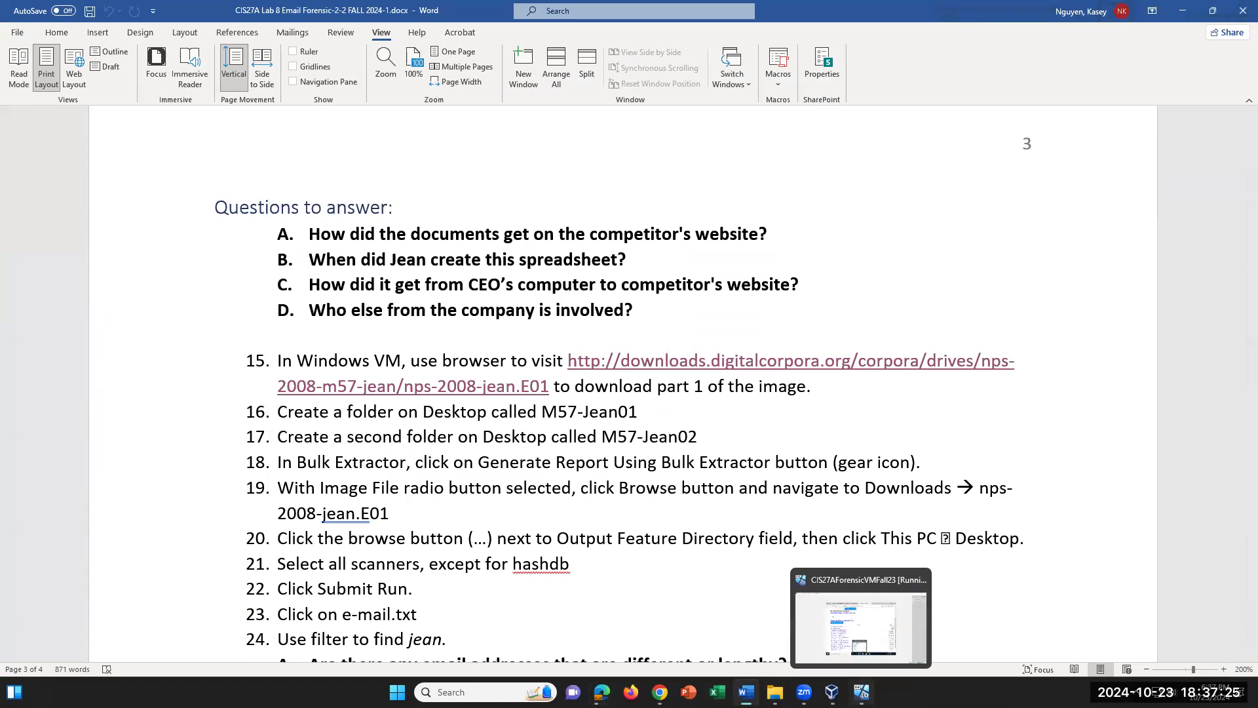
Switch to the CIS27AForensicVMFall23 virtual machine and close all three open browser tabs.
click(862, 692)
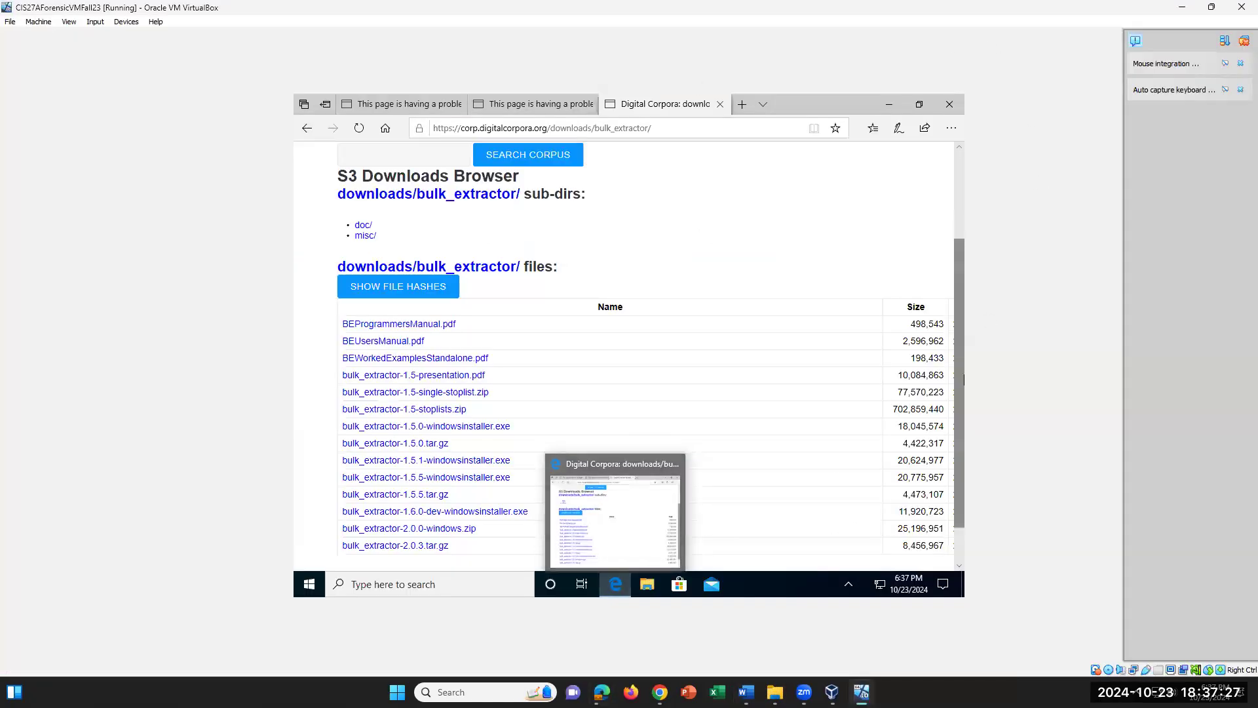
click(720, 104)
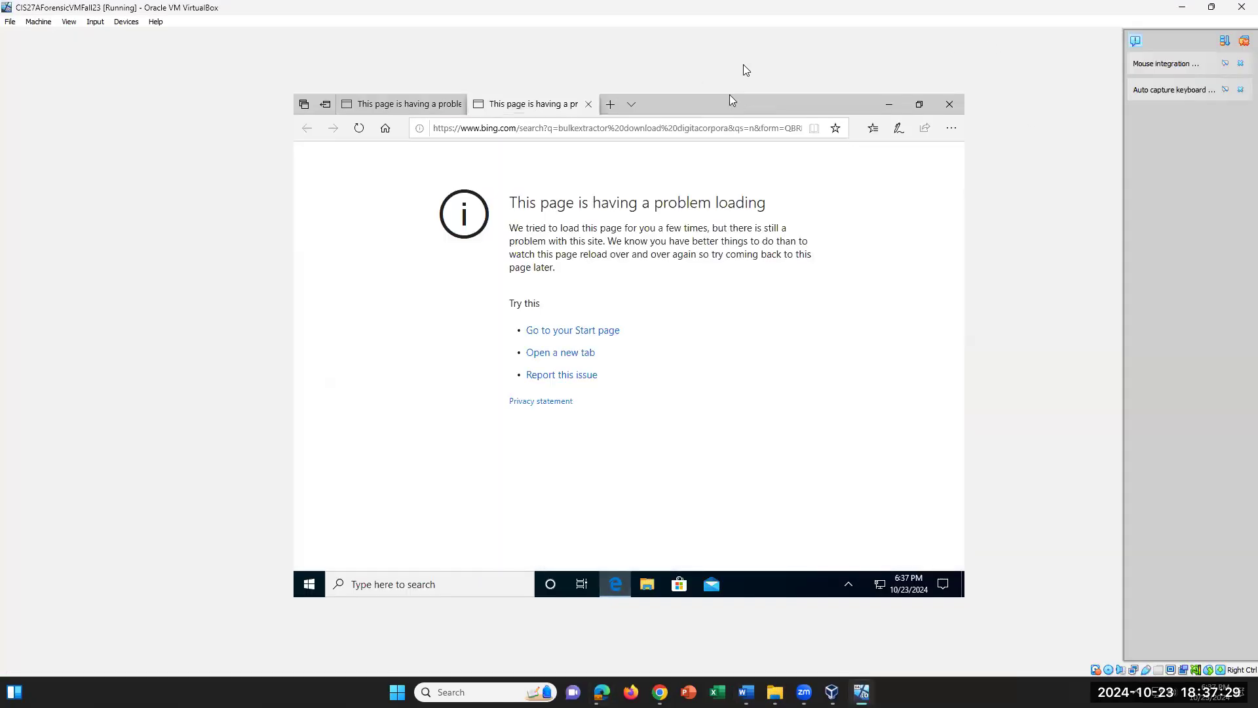
click(589, 104)
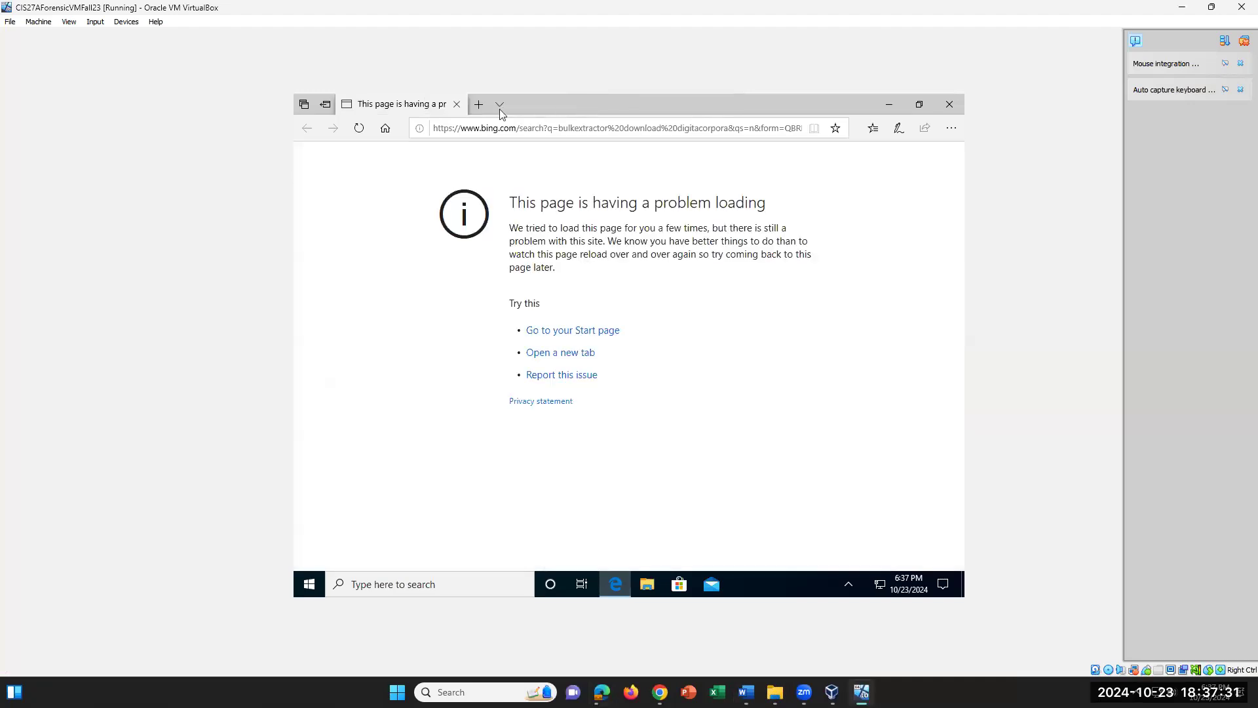
click(457, 103)
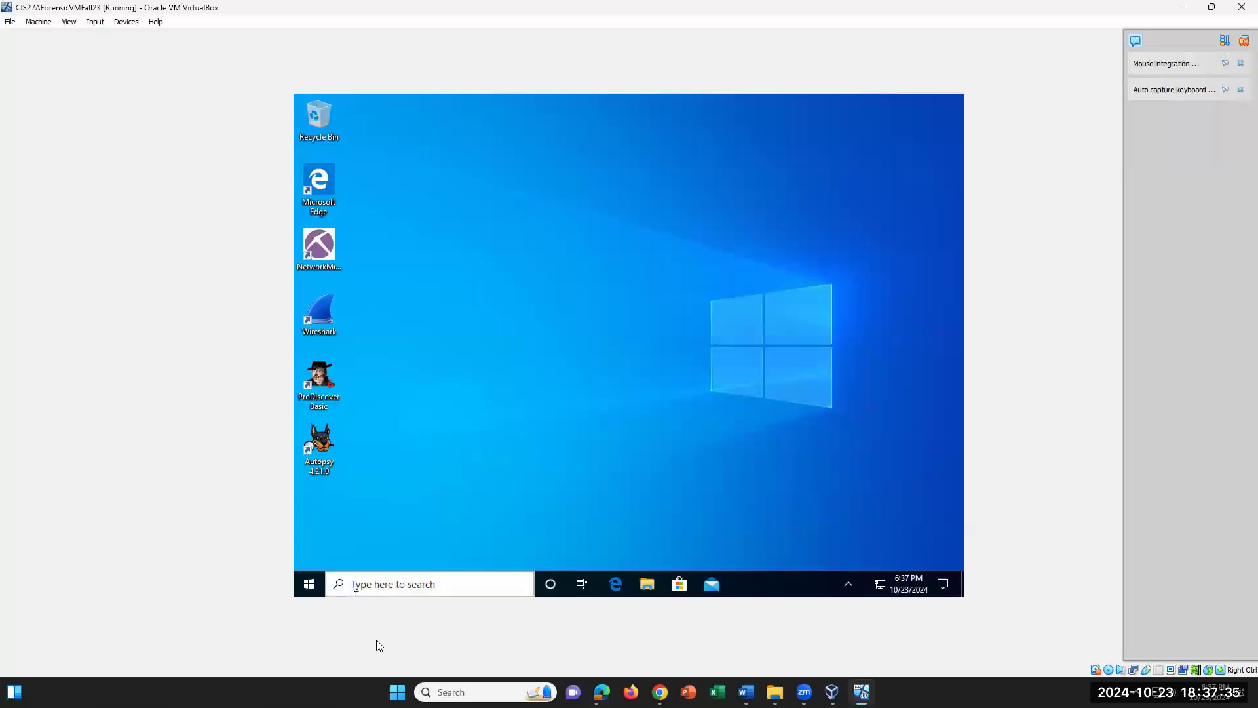
Search the virtual machine for "bulk", launch BEViewer with Bulk Extractor 1.5.5 (64-bit), and widen its Reports pane.
click(434, 584)
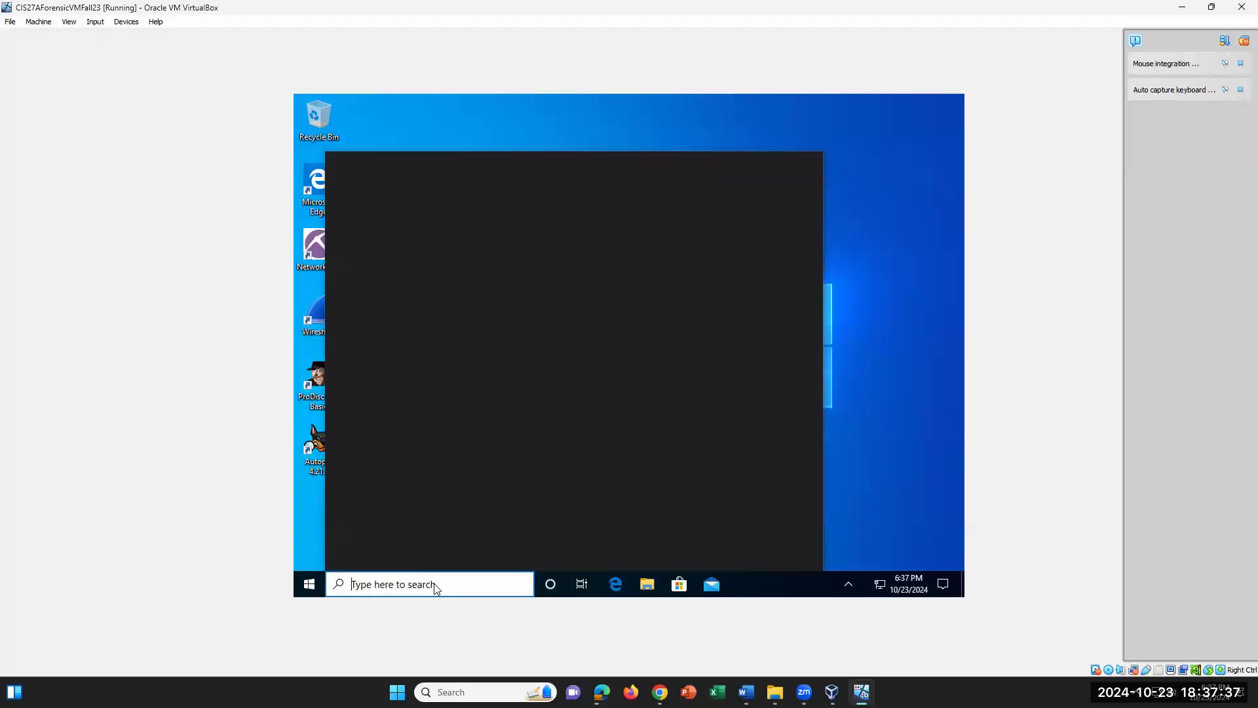
text(bu)
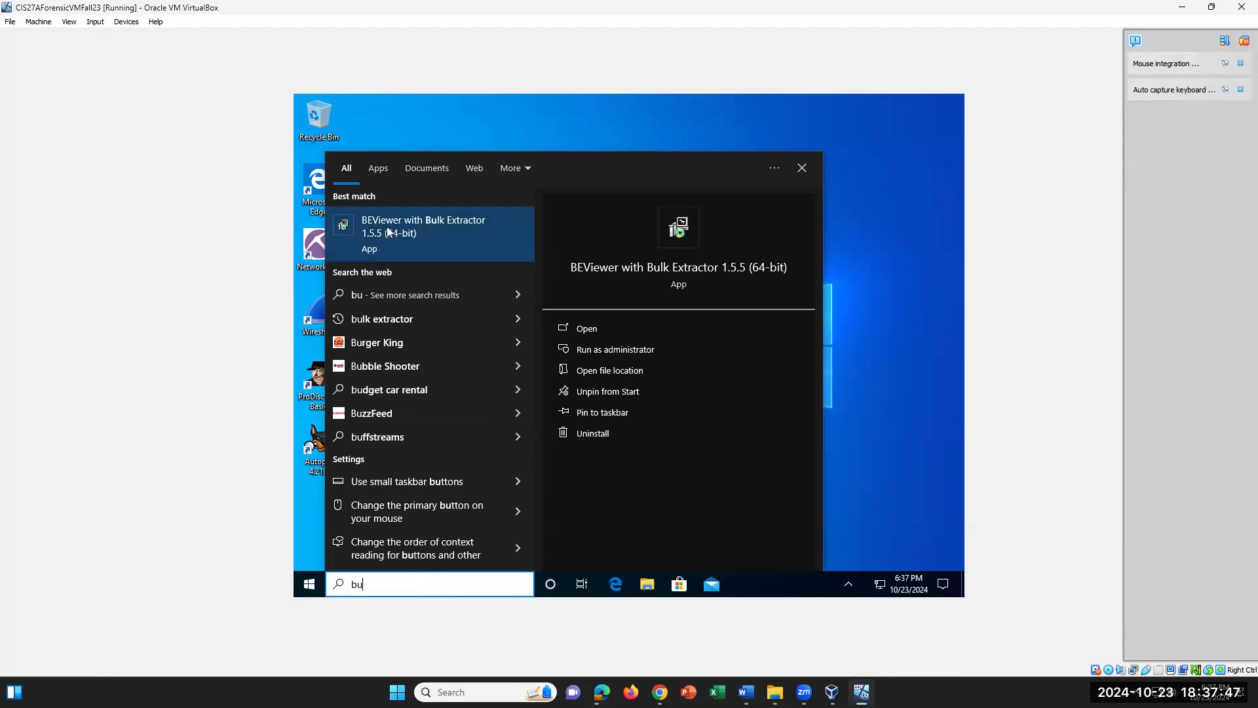
text(lk)
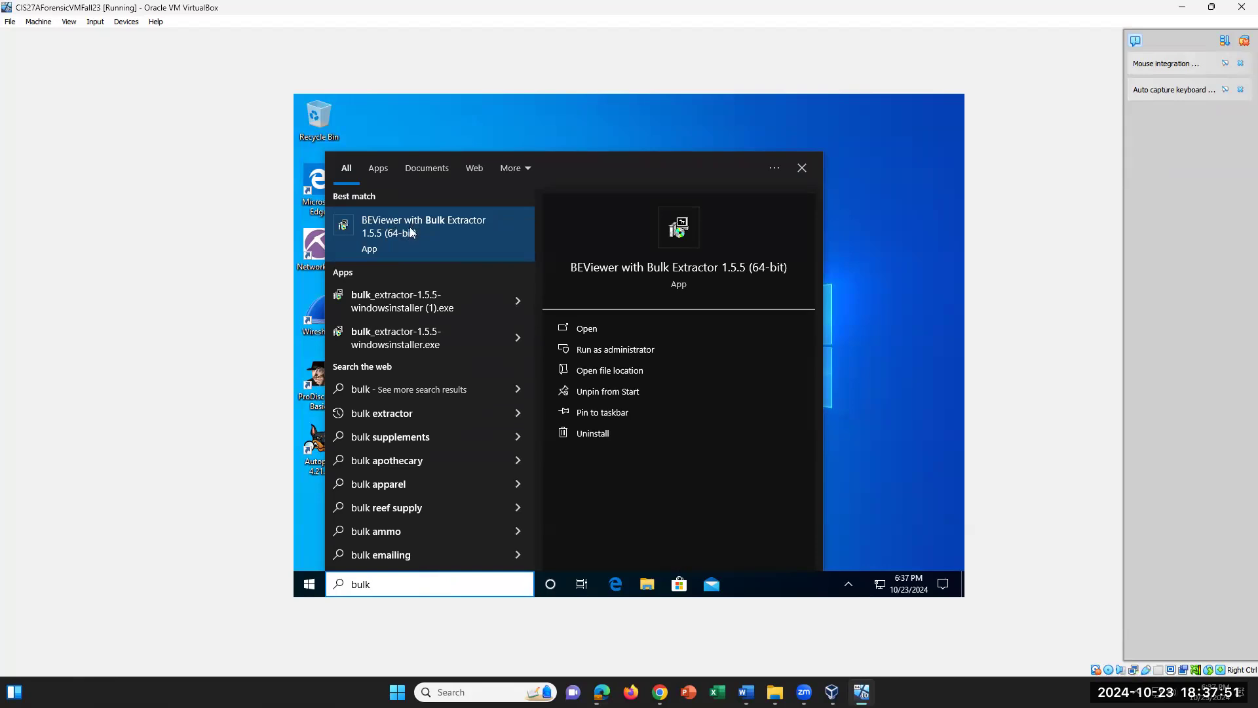
click(410, 227)
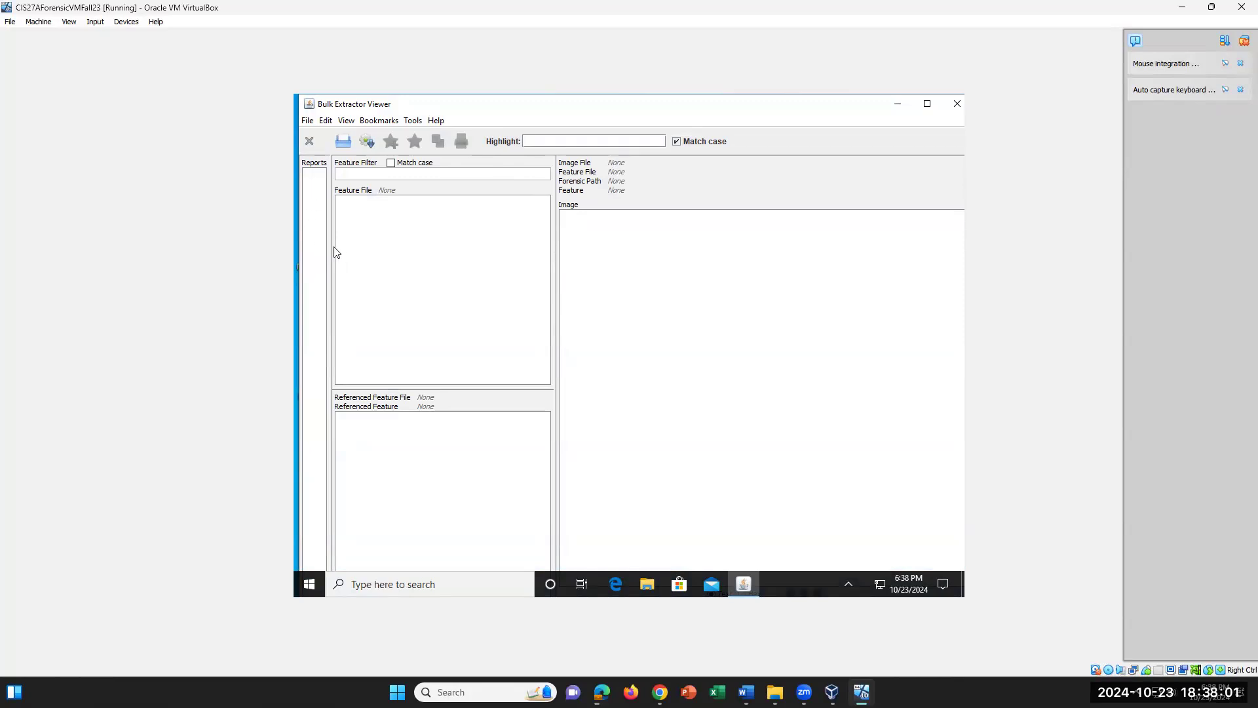
drag(327, 249, 439, 256)
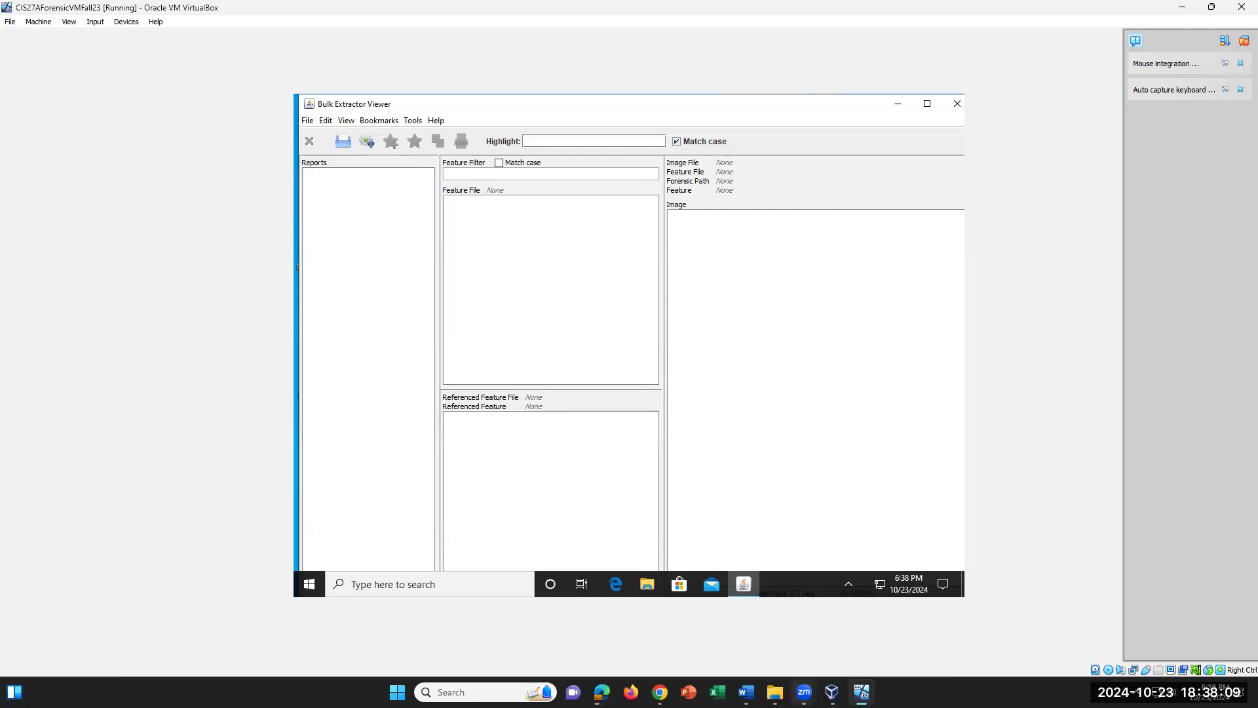
Check the download progress of nps-2008-jean.E01 in the browser, and return to the lab document in Word.
click(745, 691)
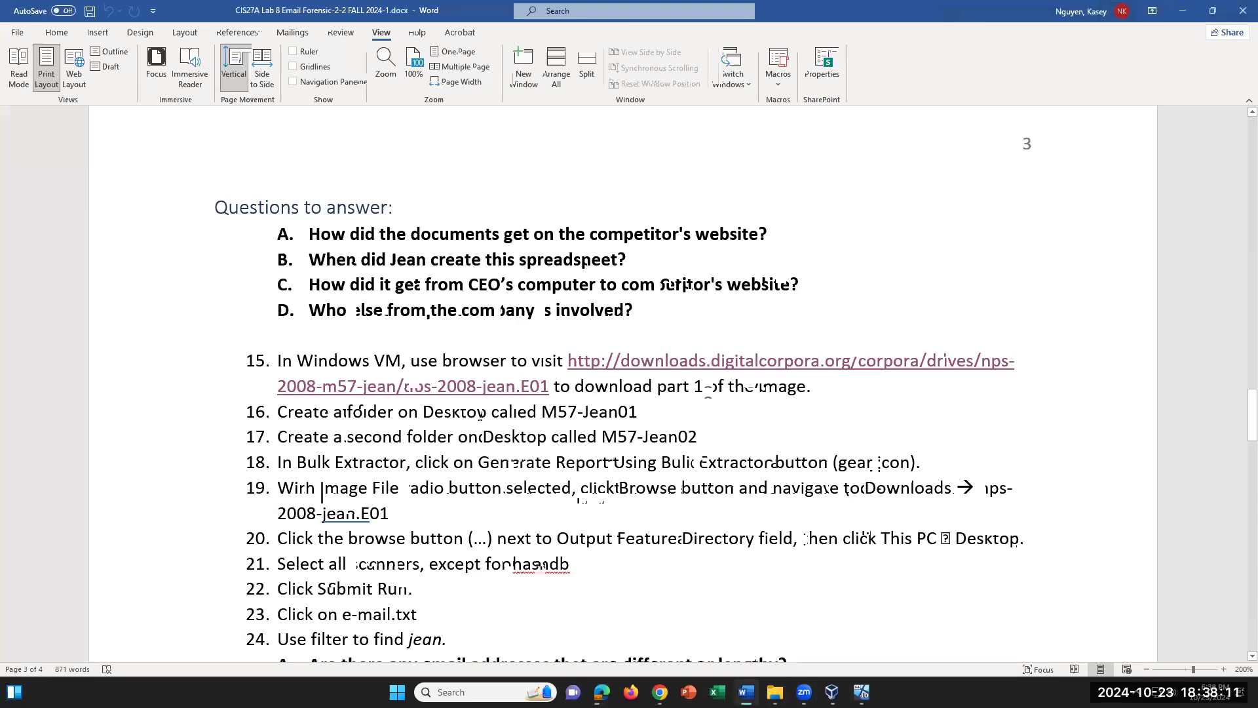
click(601, 691)
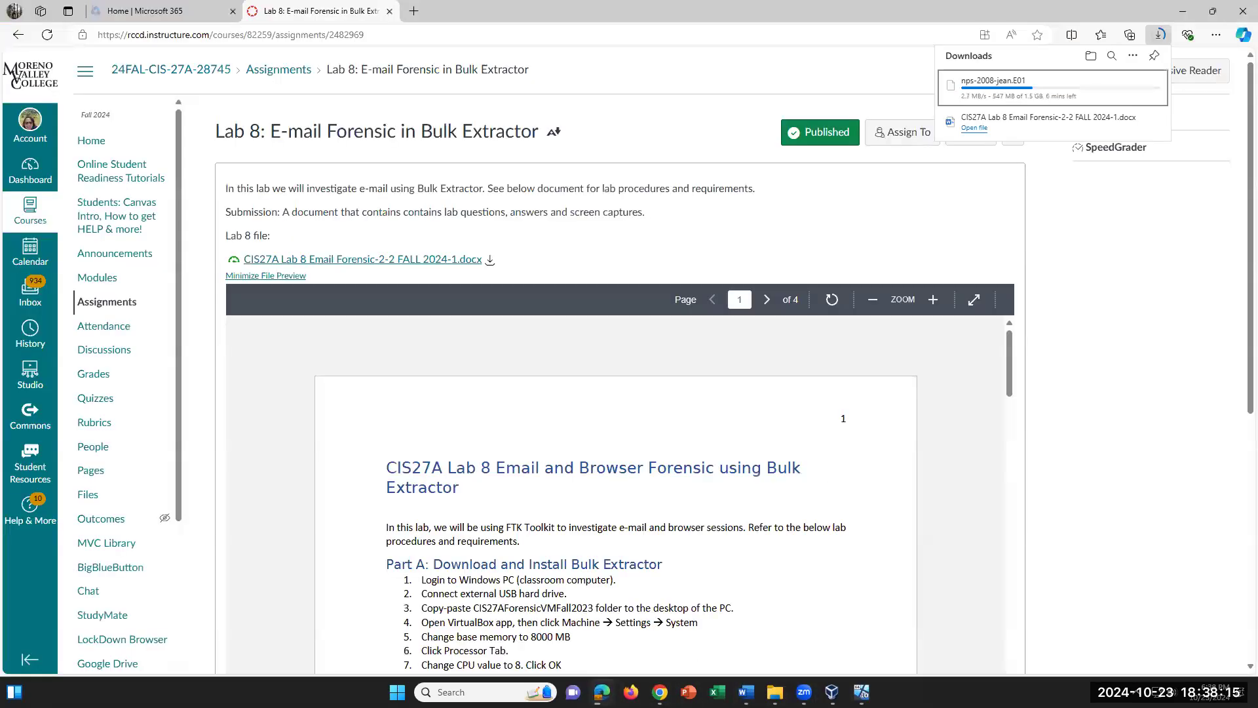
click(746, 692)
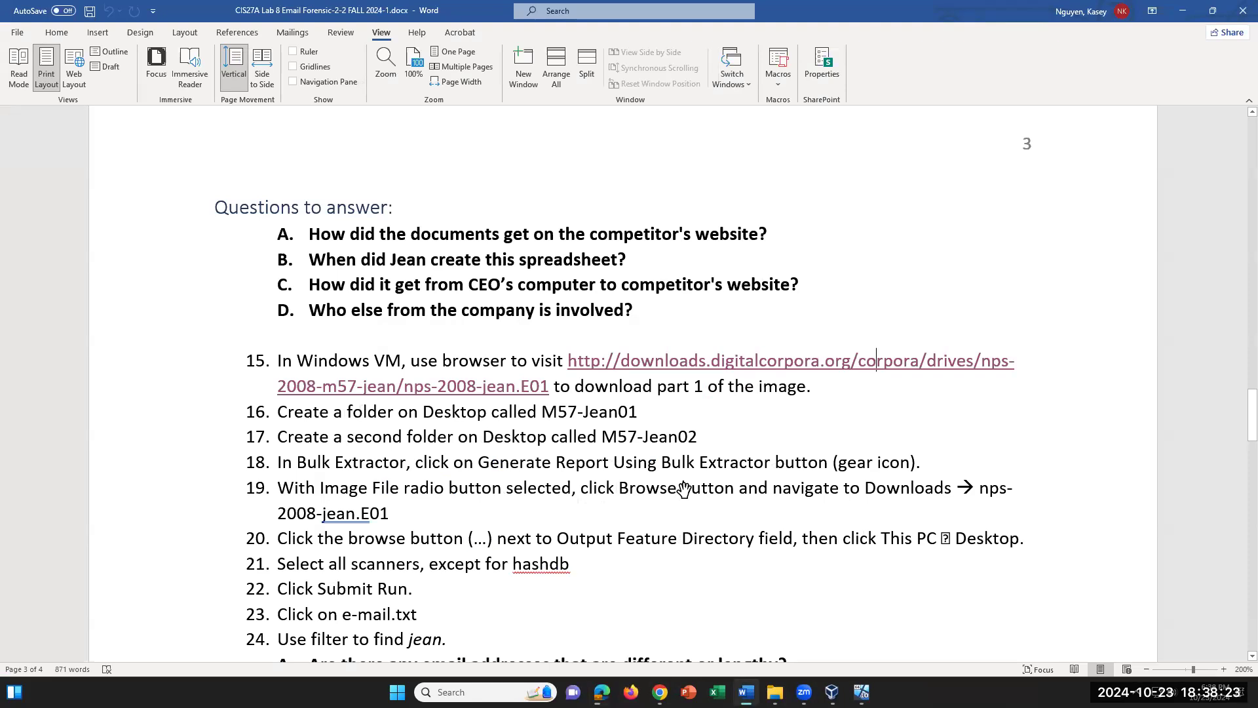
Switch to the running CIS27AForensicVMFall23 virtual machine and view its available device options.
click(831, 692)
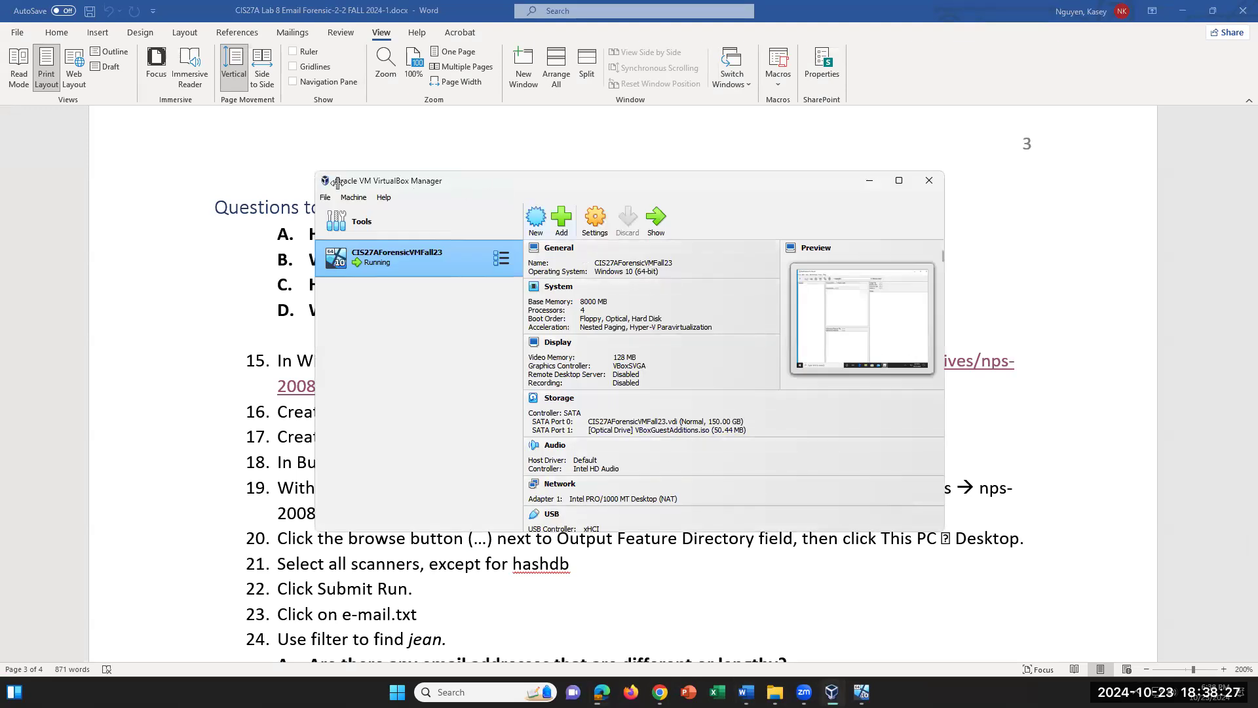
click(861, 692)
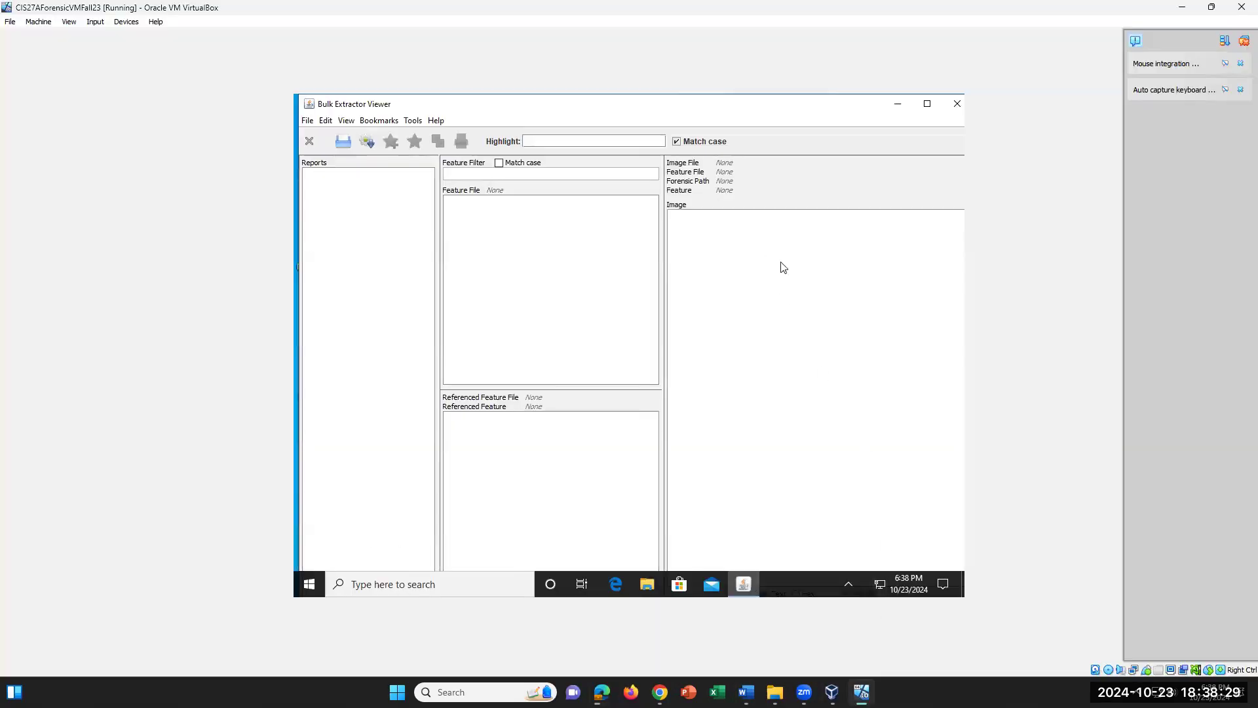
click(137, 25)
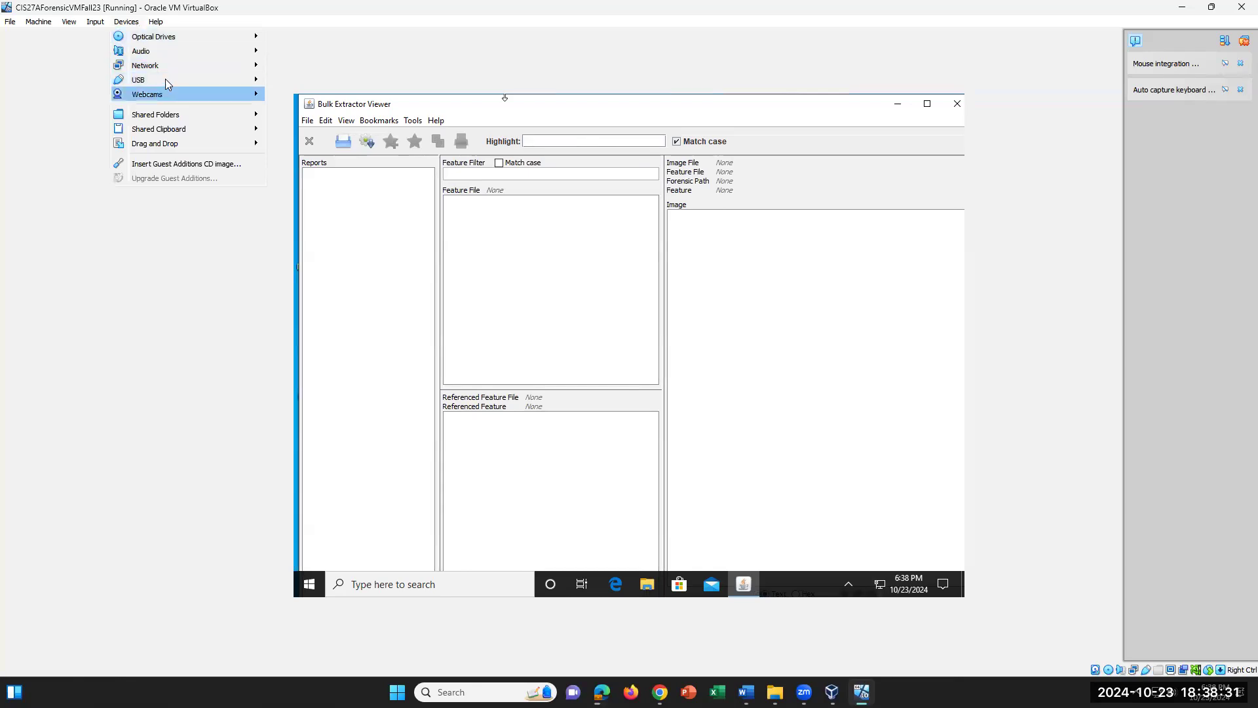
mouse_move(167, 80)
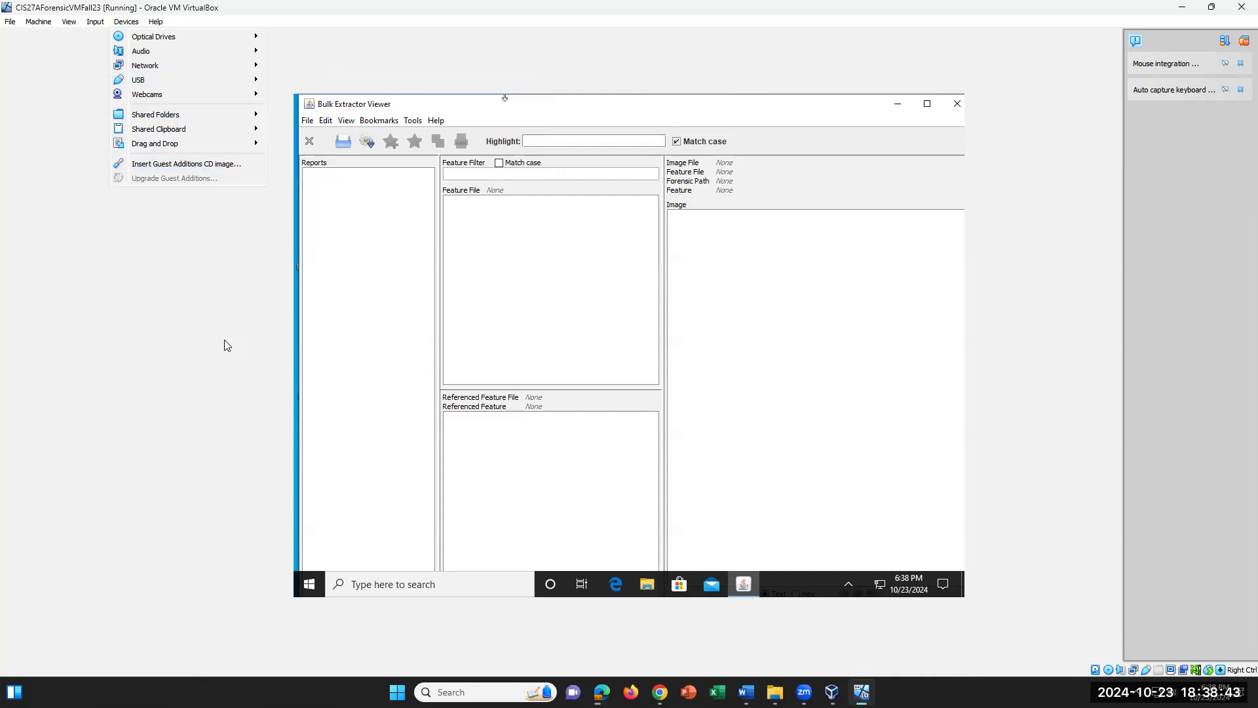
Switch to the lab document in Word and read steps 15 to 26, focusing on generating the report and browsing to the image file.
click(746, 691)
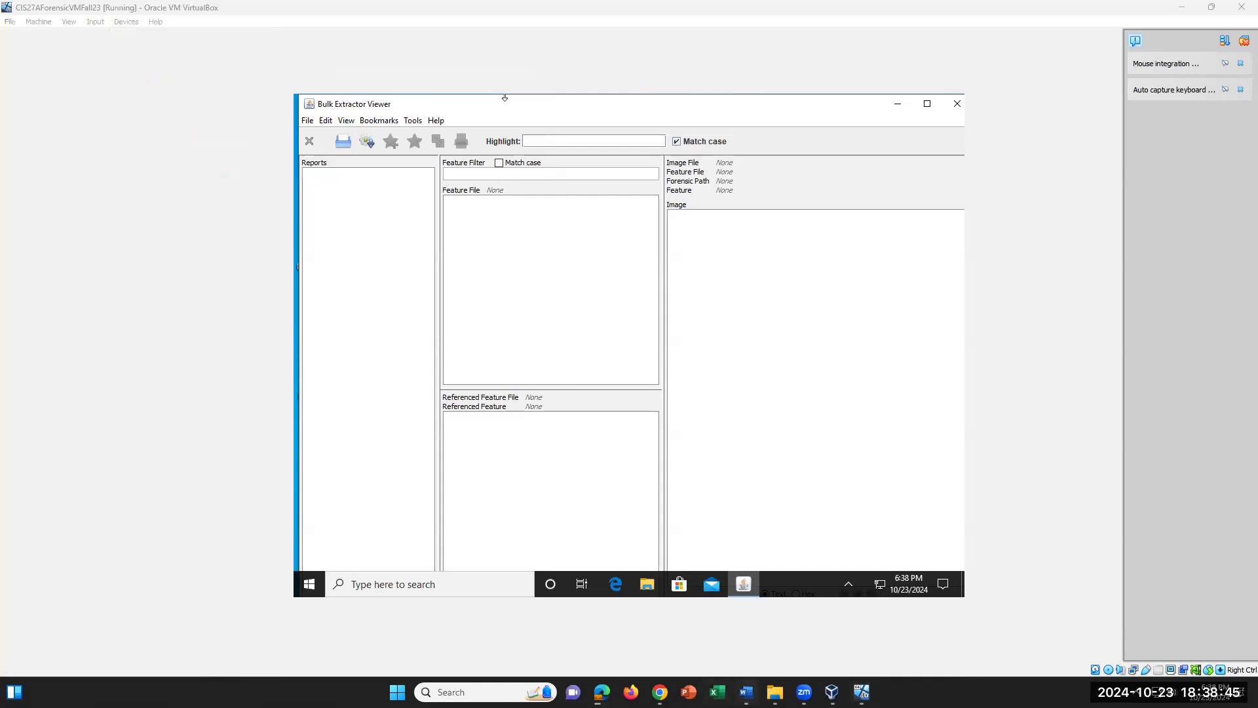
click(395, 517)
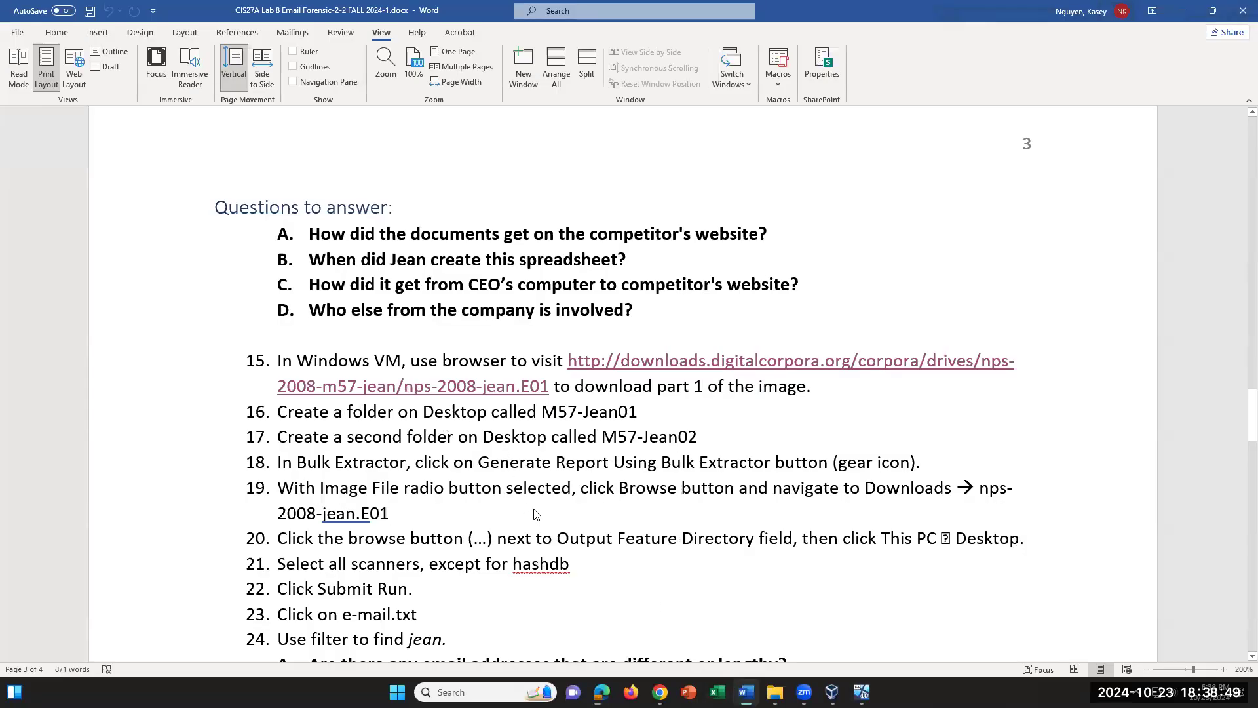
scroll(534, 514, down, 1)
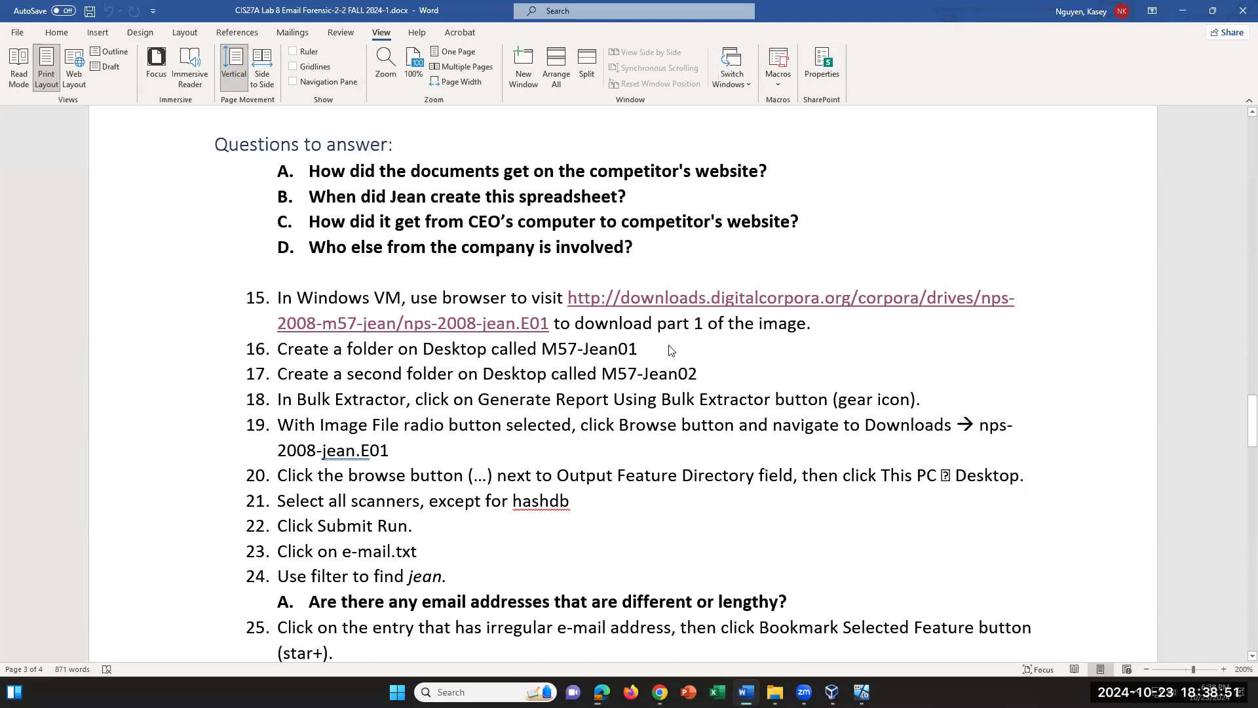
scroll(636, 450, down, 2)
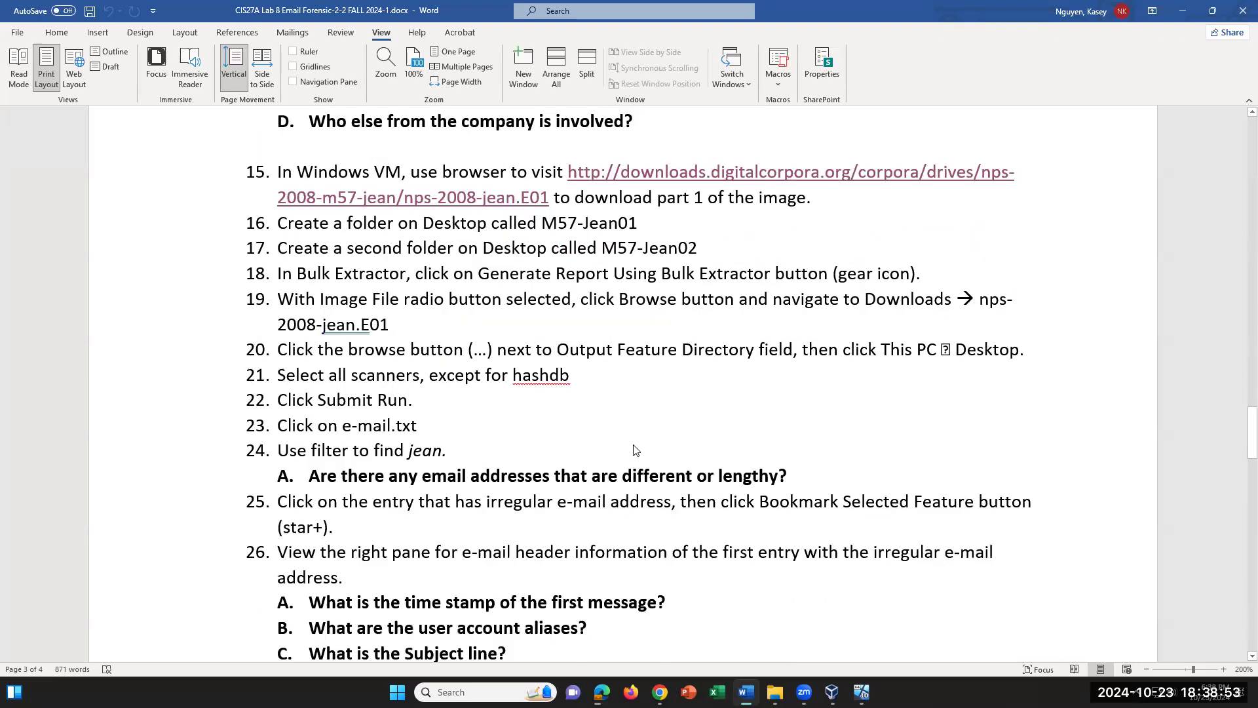
drag(454, 275, 660, 275)
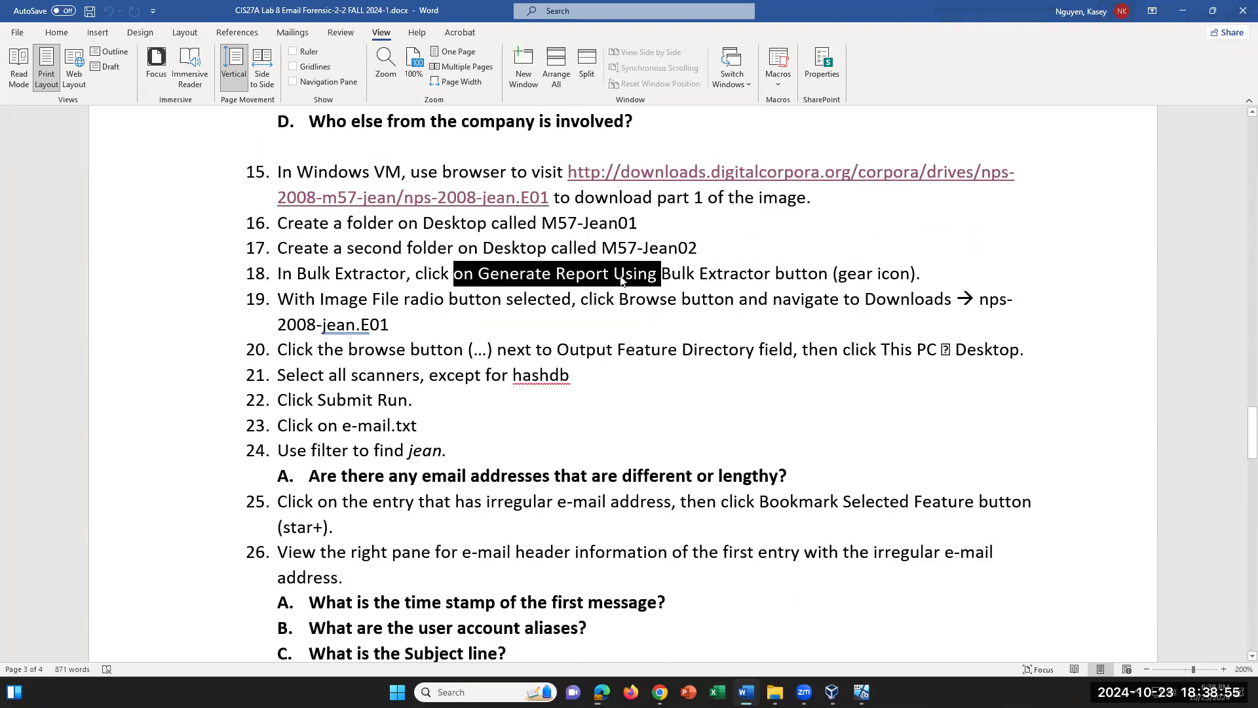
click(379, 305)
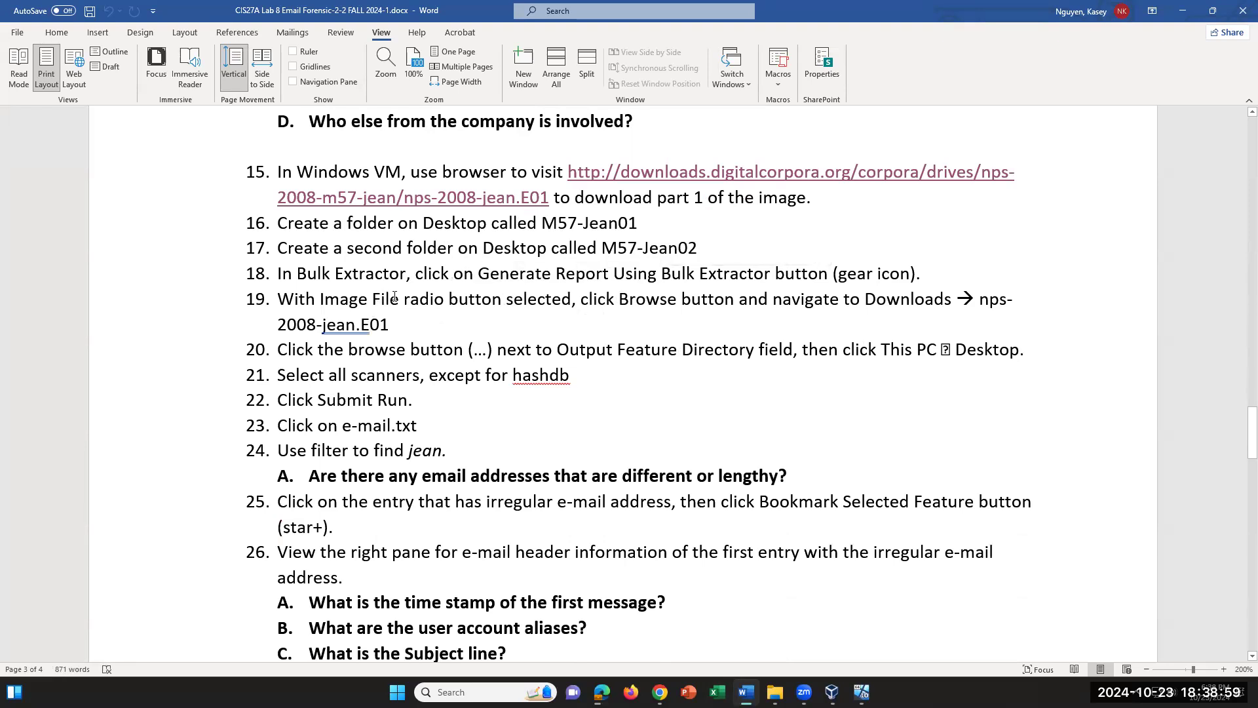
click(399, 325)
scroll(574, 425, up, 2)
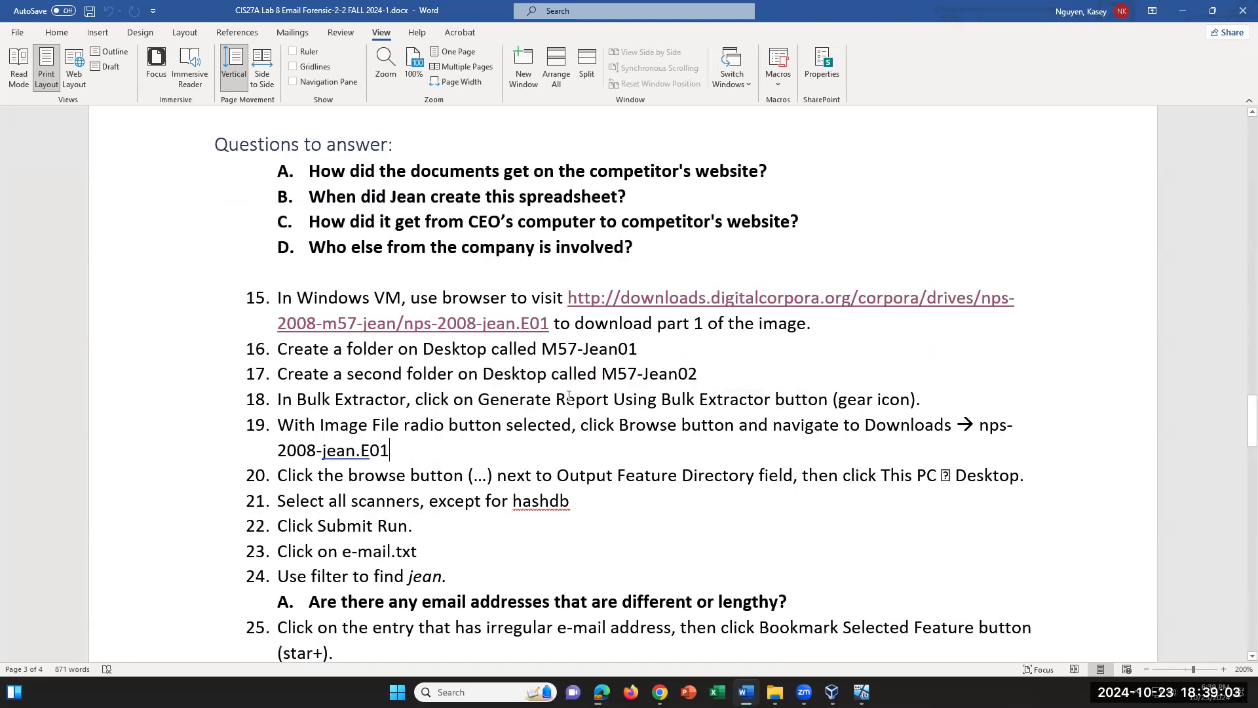
click(865, 424)
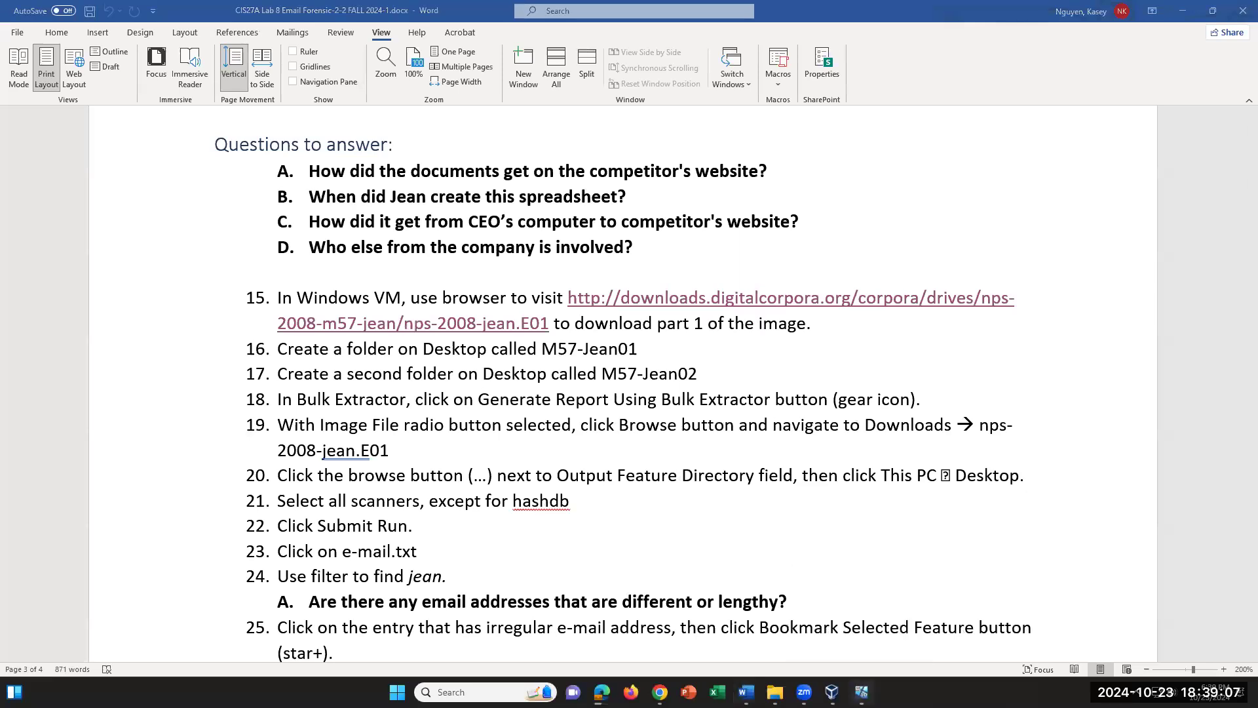
Switch to the browser and open the downloads list to check the progress of nps-2008-jean.E01.
click(862, 692)
click(746, 692)
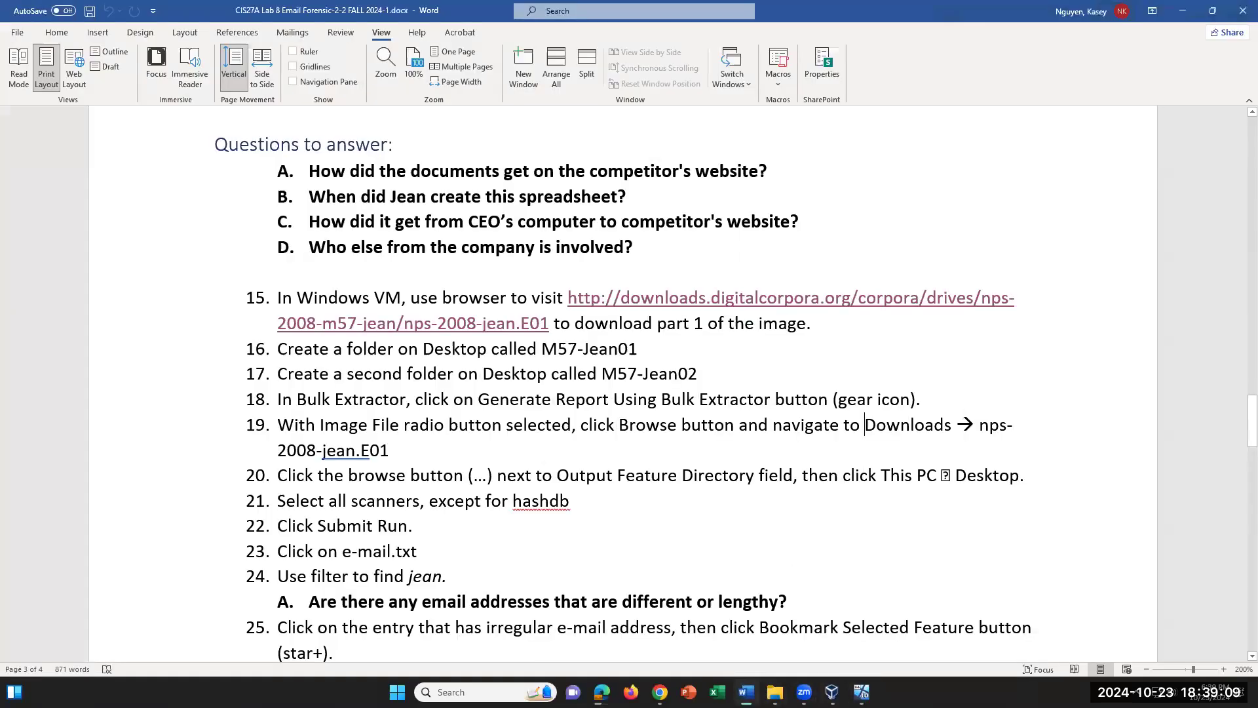
mouse_move(832, 692)
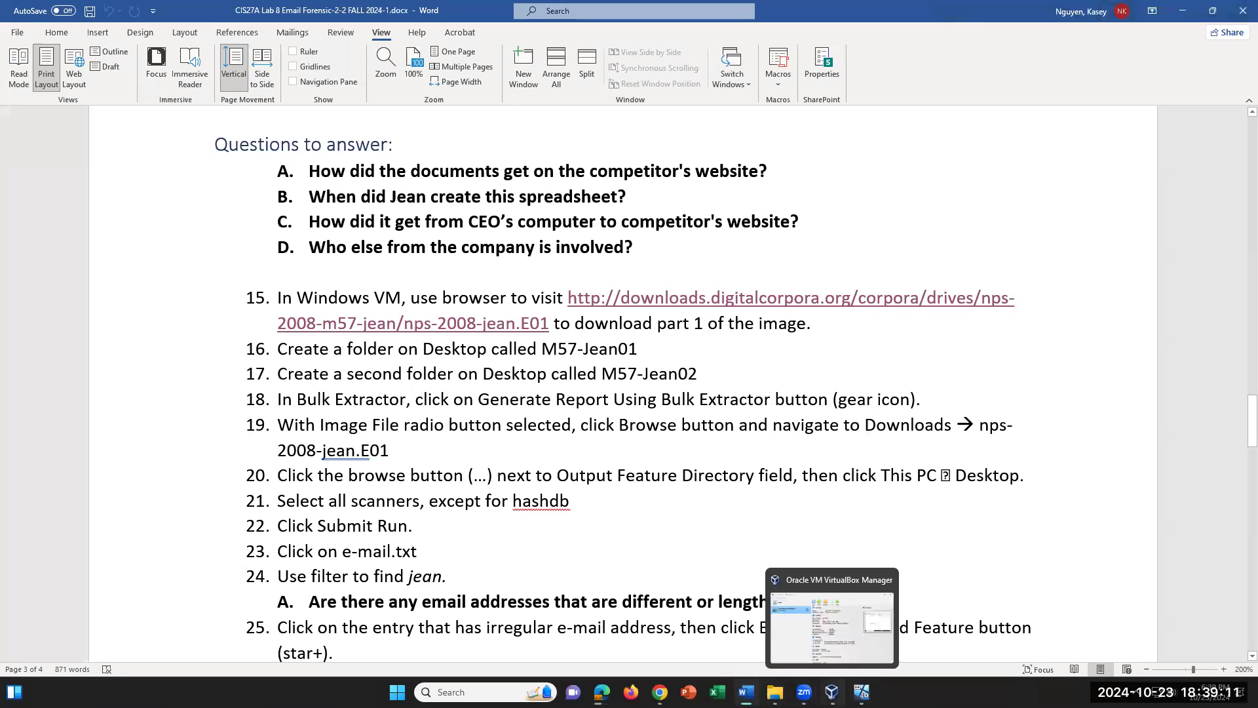
click(602, 692)
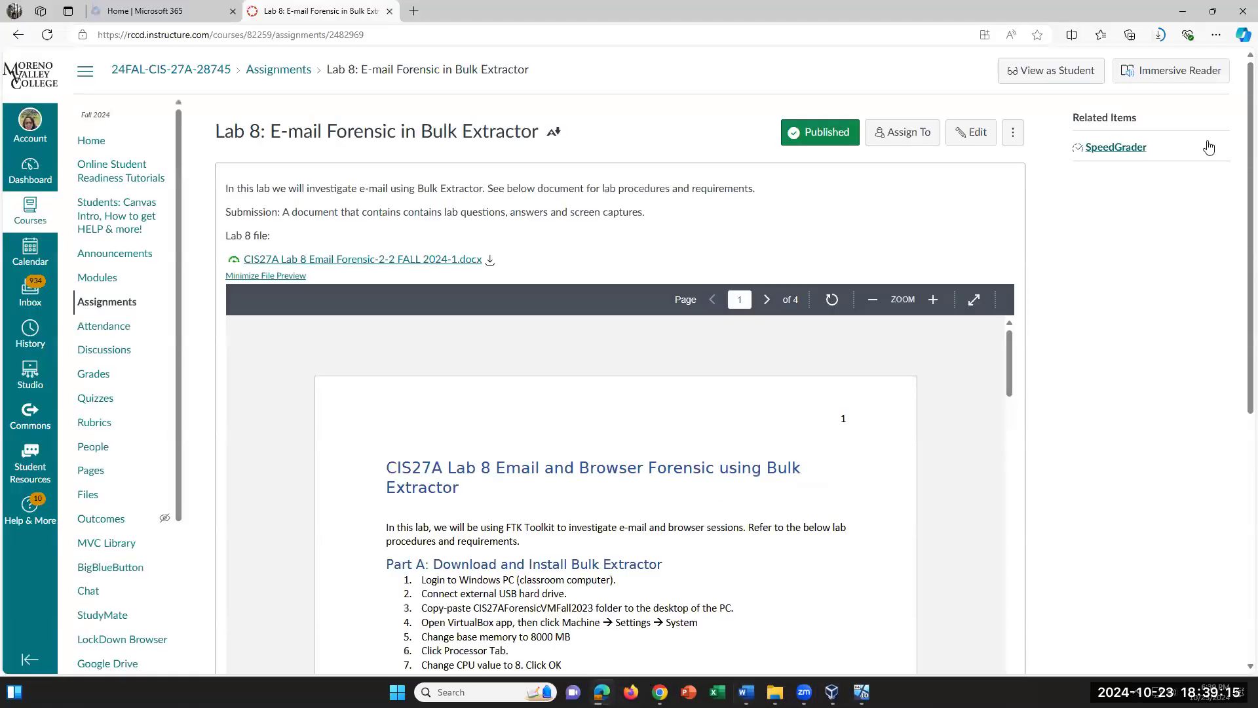
click(1161, 36)
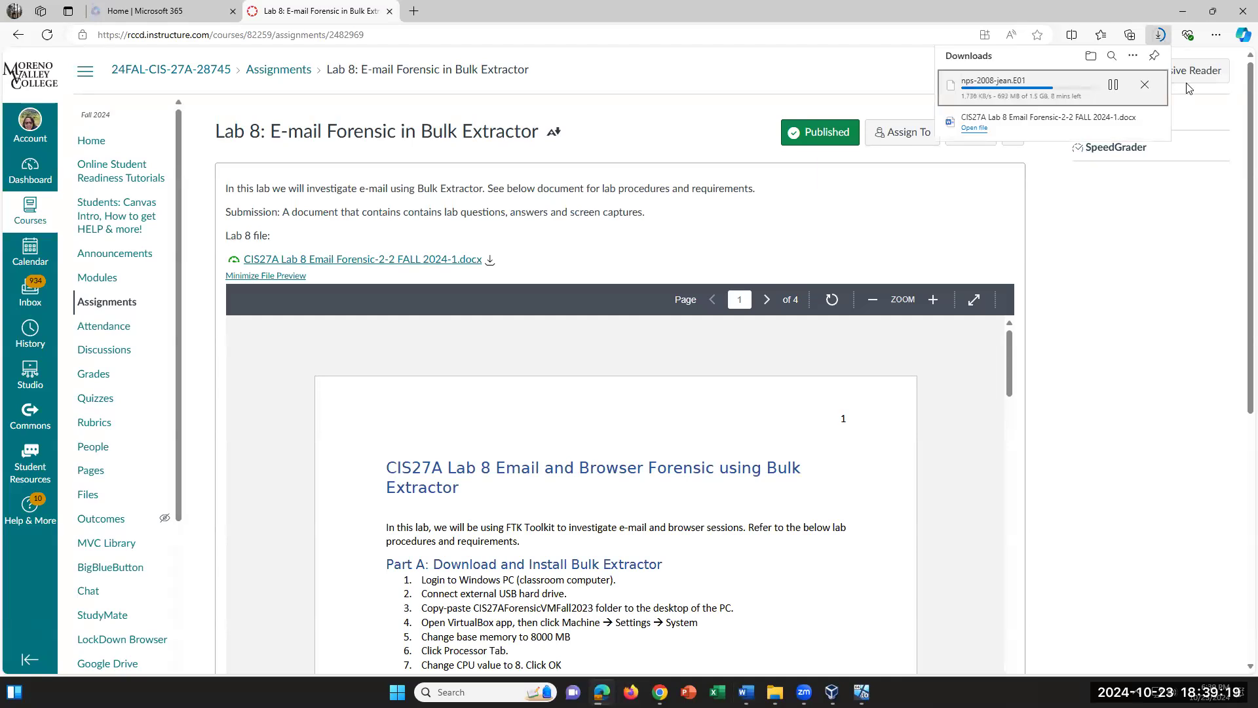
Return to the lab document in Word and read steps 21 to 26, including the questions on irregular email addresses and header information.
click(745, 692)
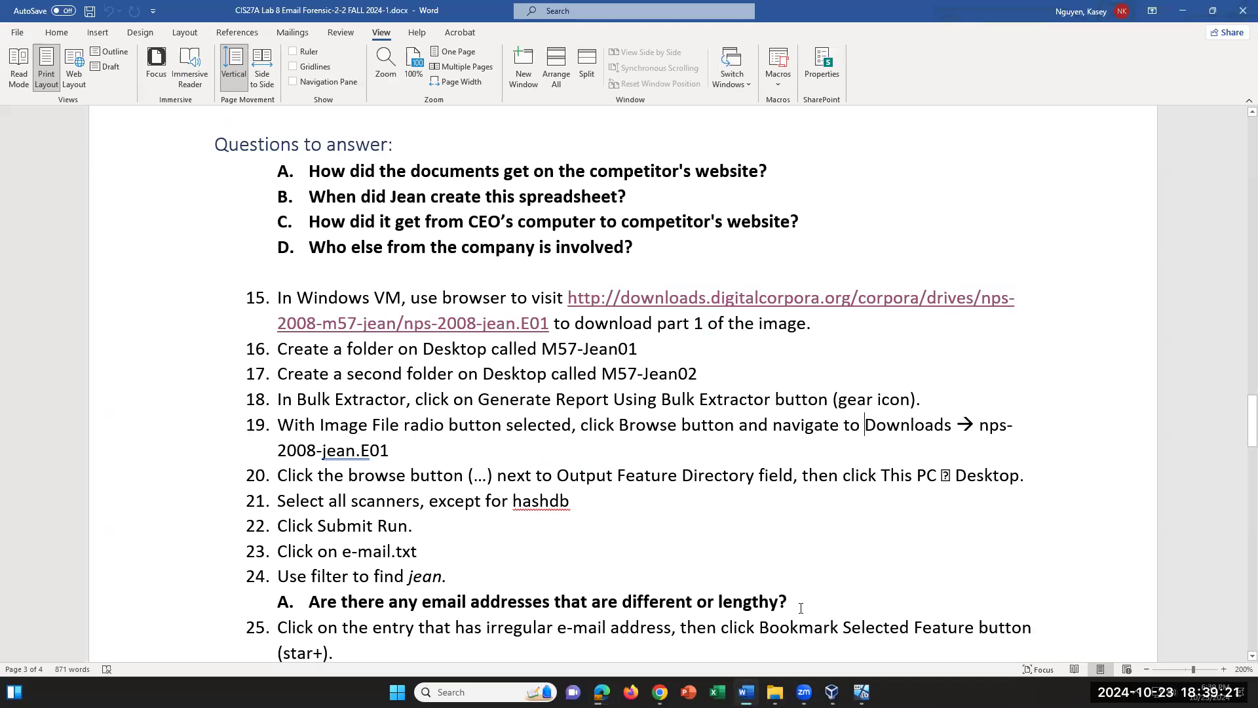
scroll(798, 525, down, 2)
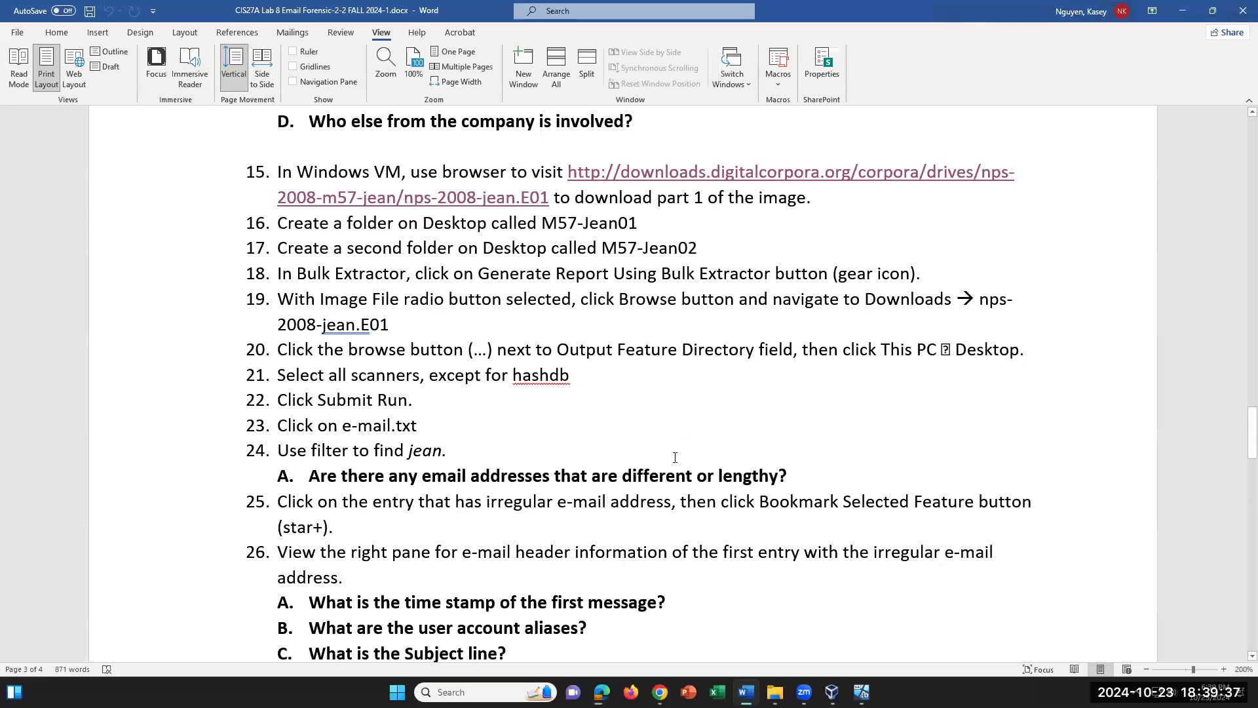
scroll(536, 461, down, 3)
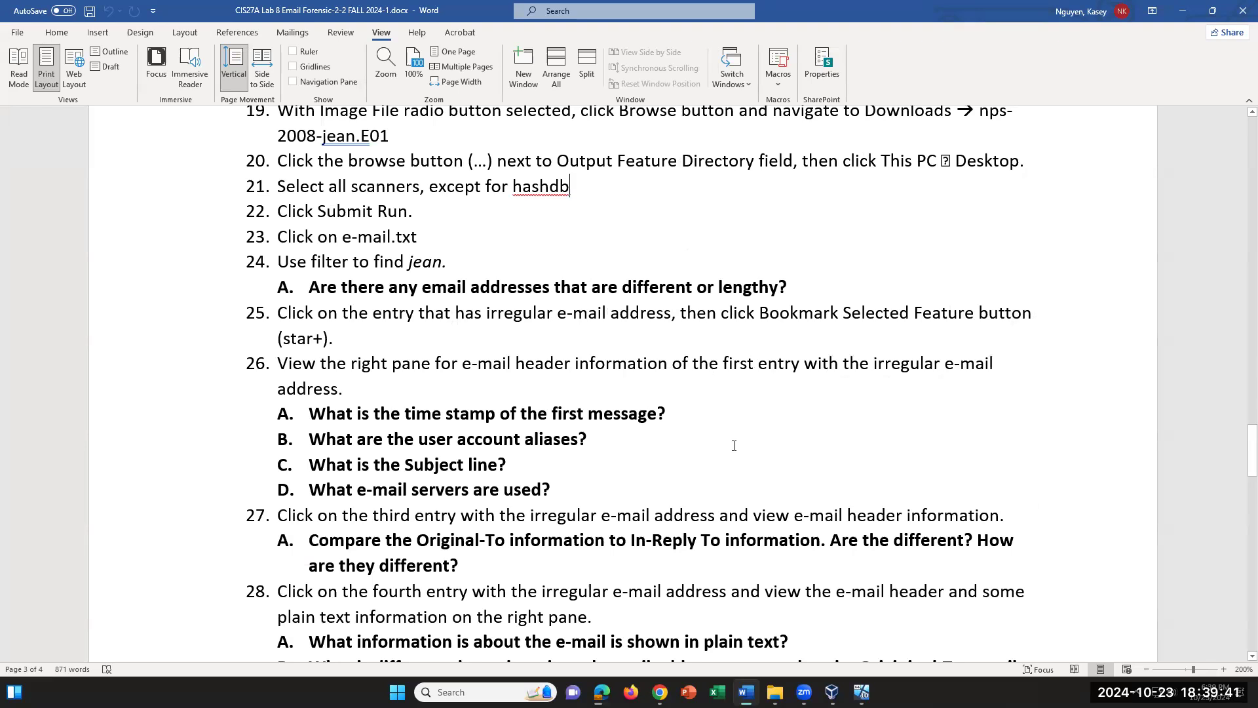
drag(706, 420, 392, 413)
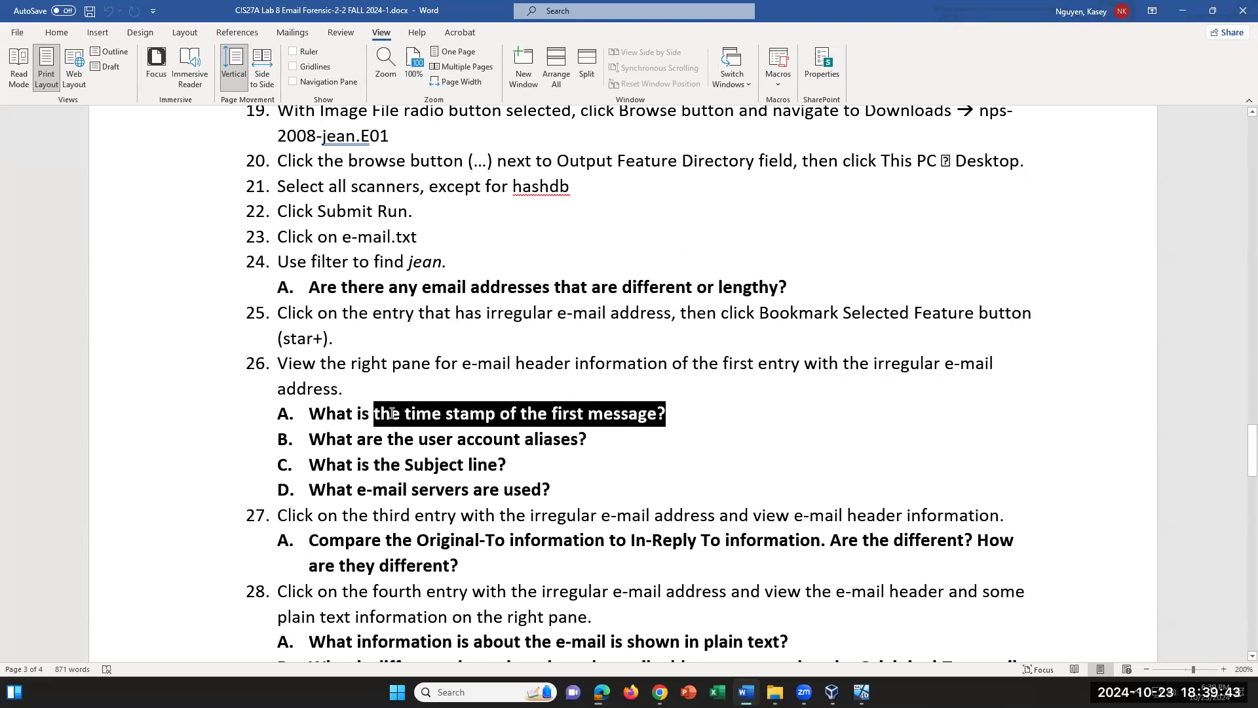
click(619, 444)
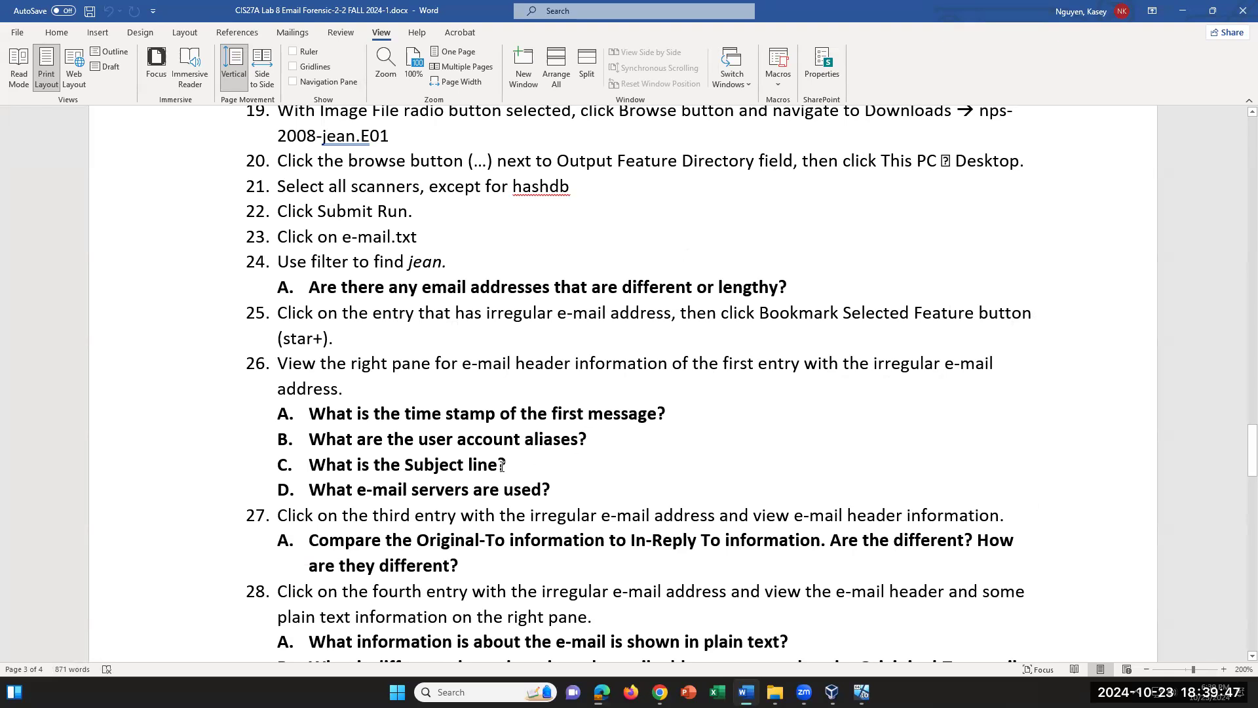
drag(504, 464, 415, 464)
click(570, 489)
drag(451, 288, 673, 494)
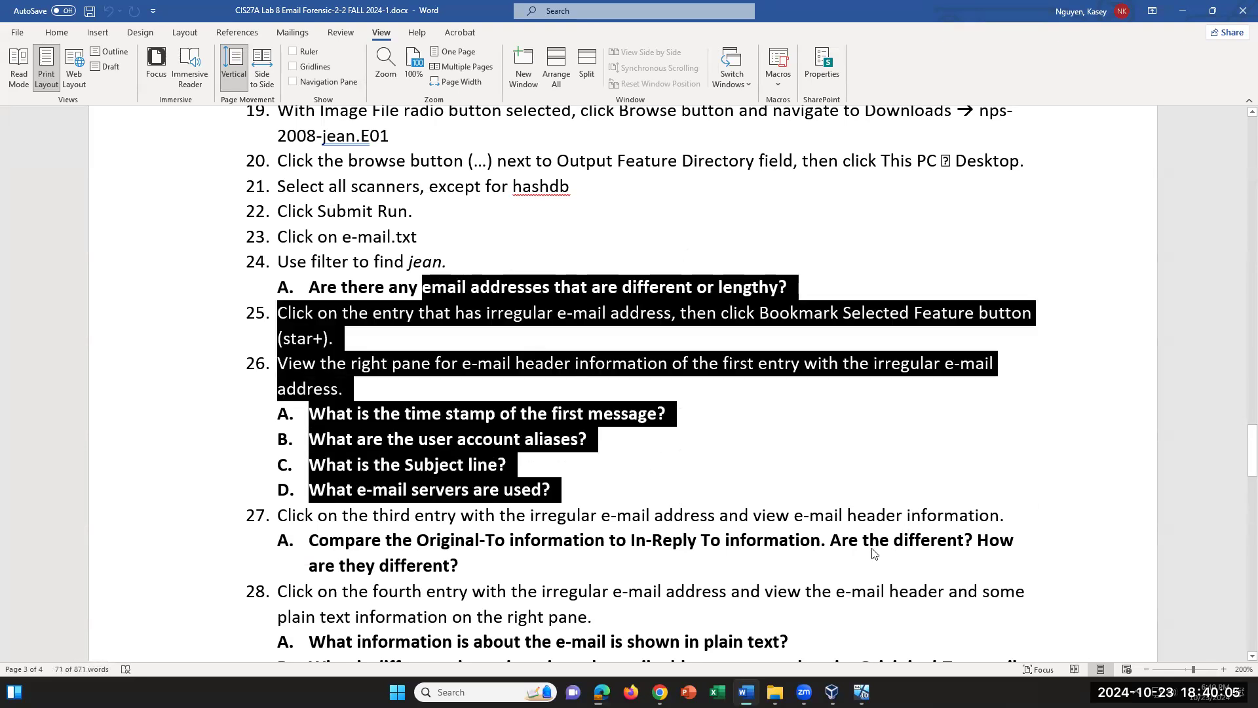
click(779, 466)
Read steps 27 to 32 of the lab document, covering email header comparisons, e-mail_histogram.txt, the closing questions and the Canvas submission.
scroll(753, 540, down, 3)
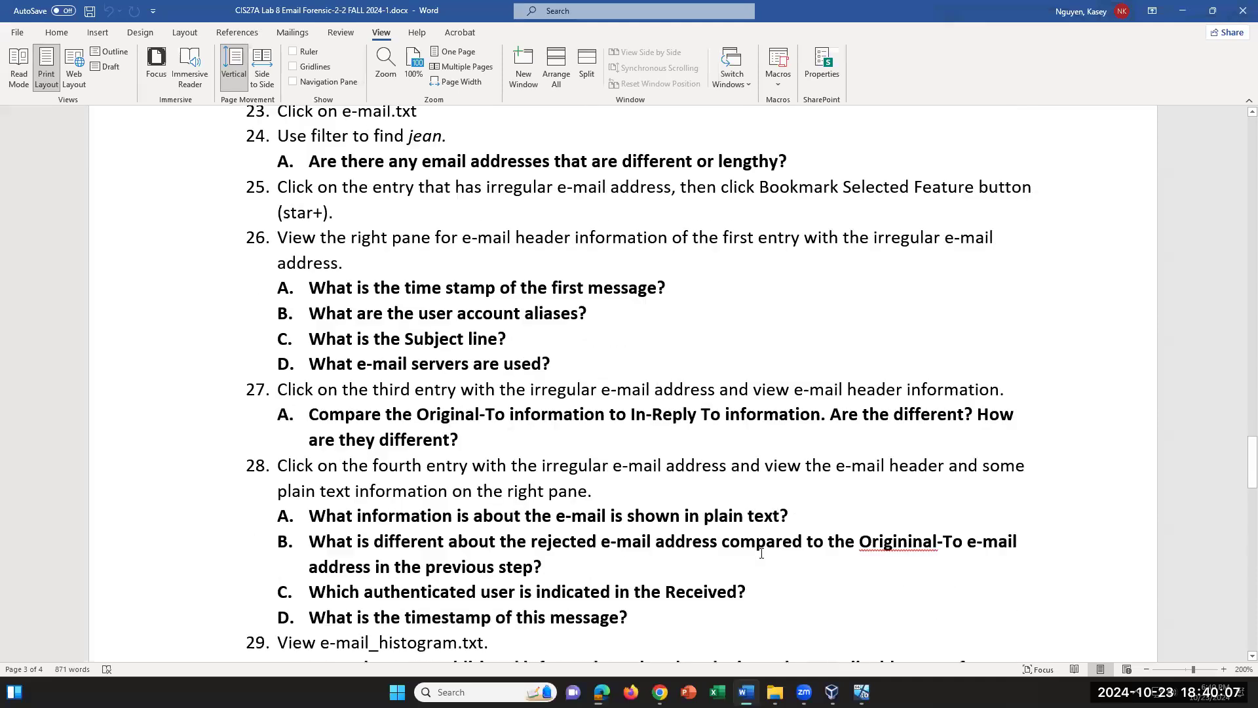
scroll(761, 551, down, 1)
scroll(761, 552, down, 1)
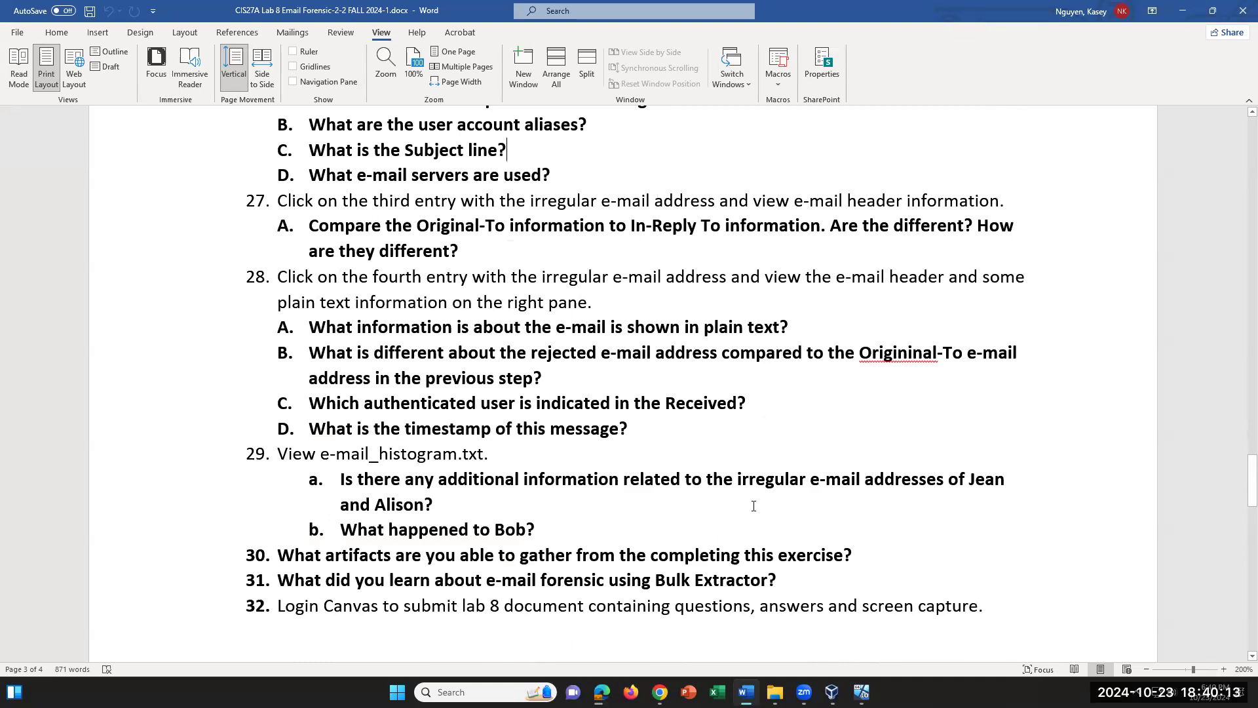
drag(488, 453, 321, 452)
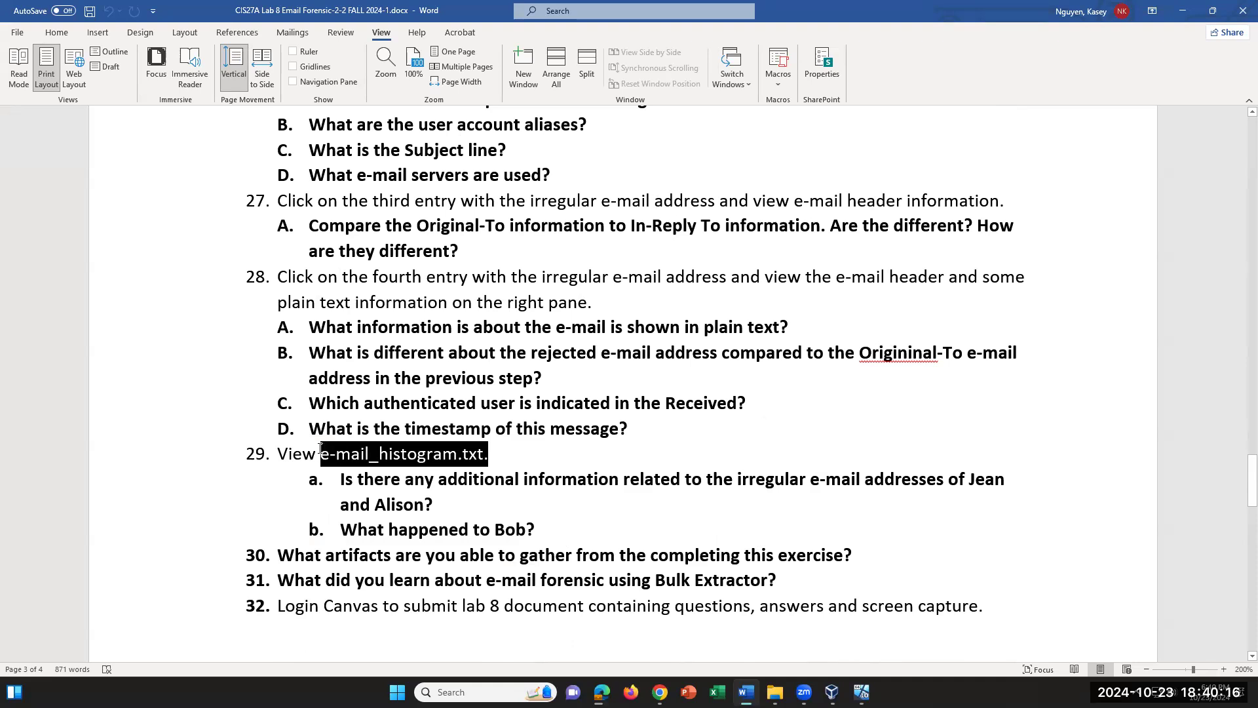
click(576, 530)
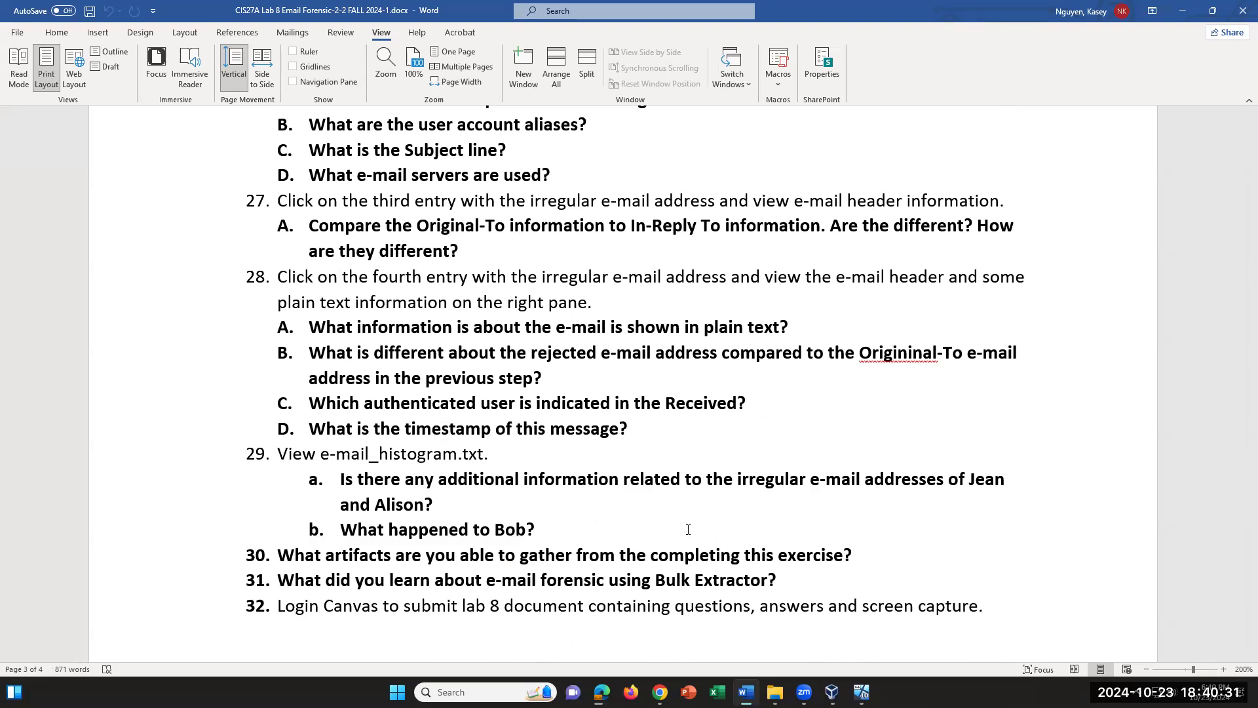
click(798, 576)
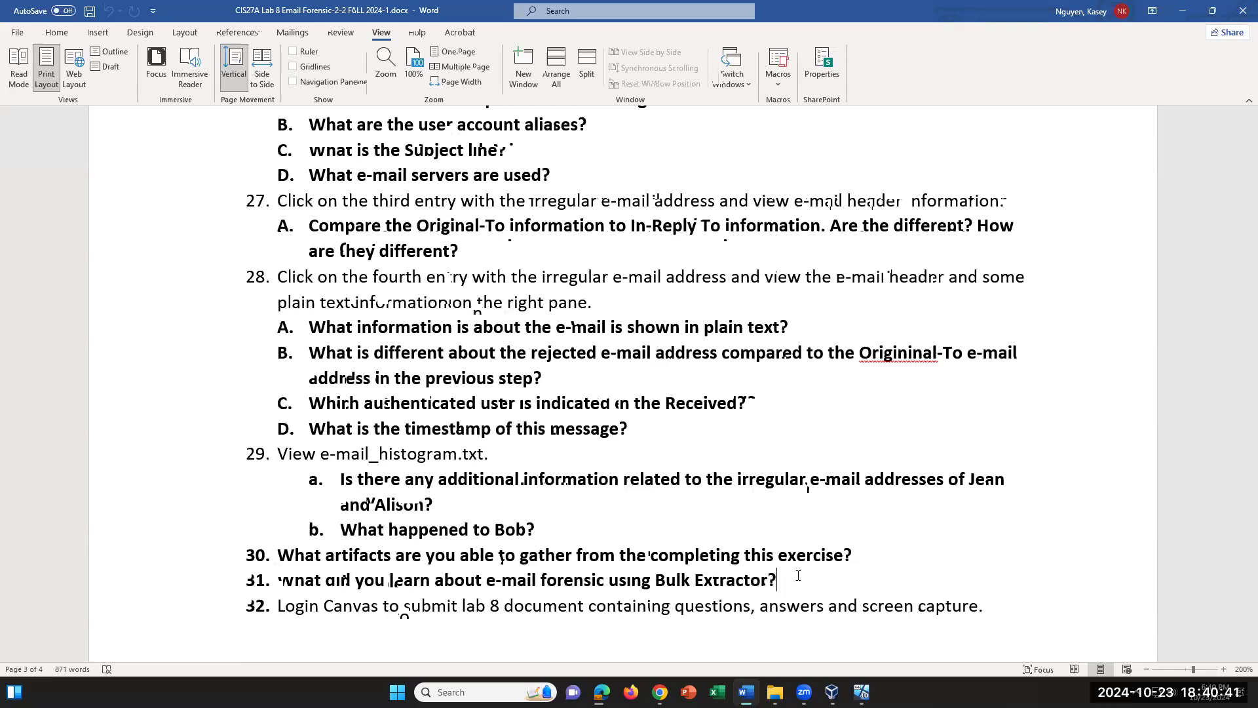
Look back over steps 15 to 32 of the lab document, from the image download to the Canvas submission.
scroll(816, 539, down, 1)
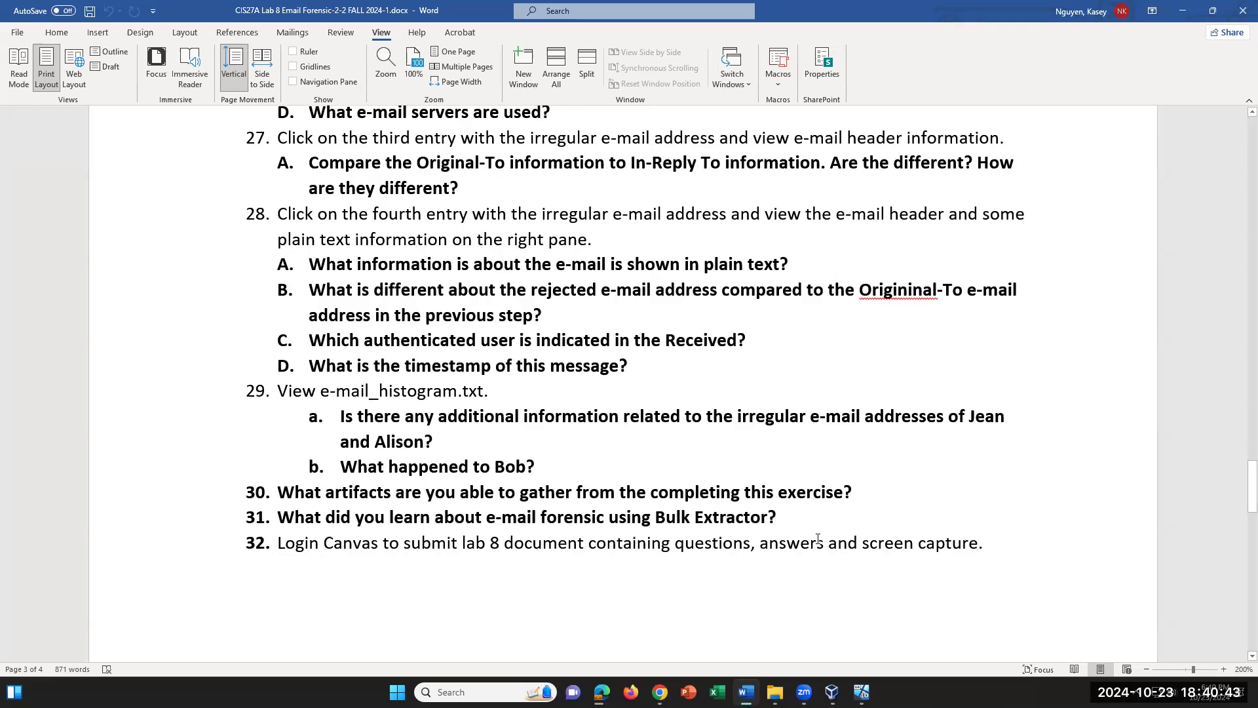
scroll(814, 512, up, 7)
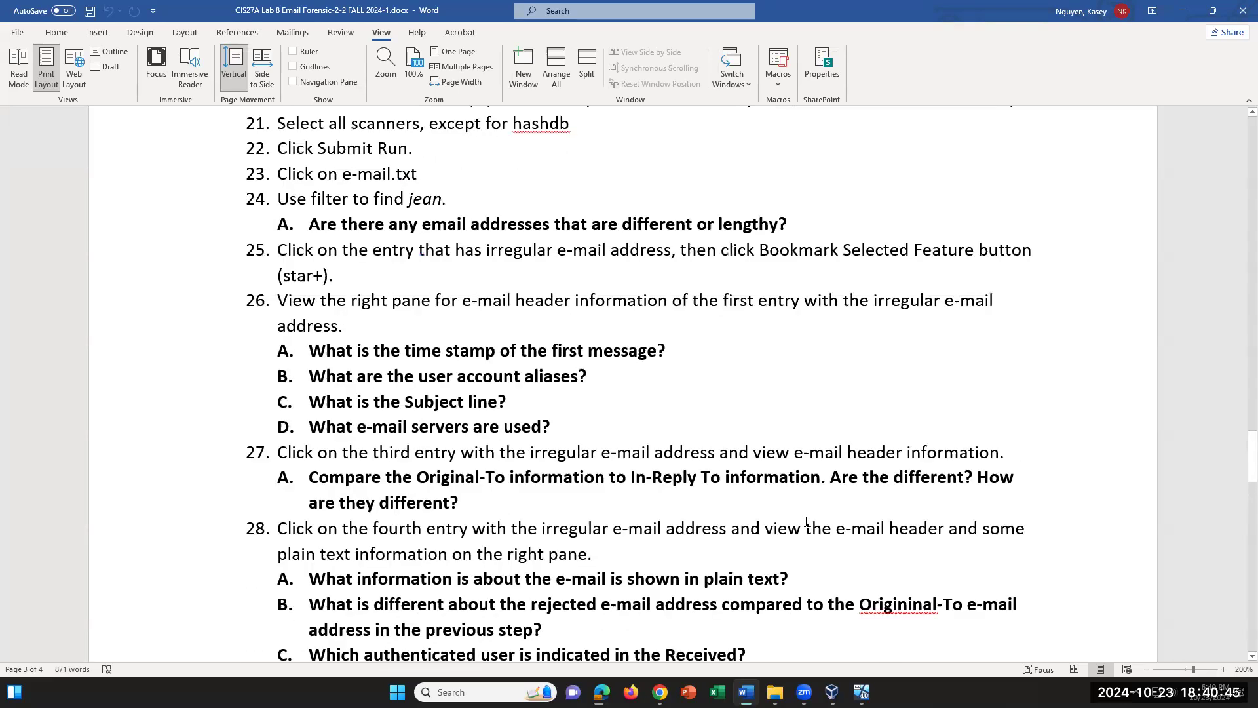
scroll(805, 519, up, 4)
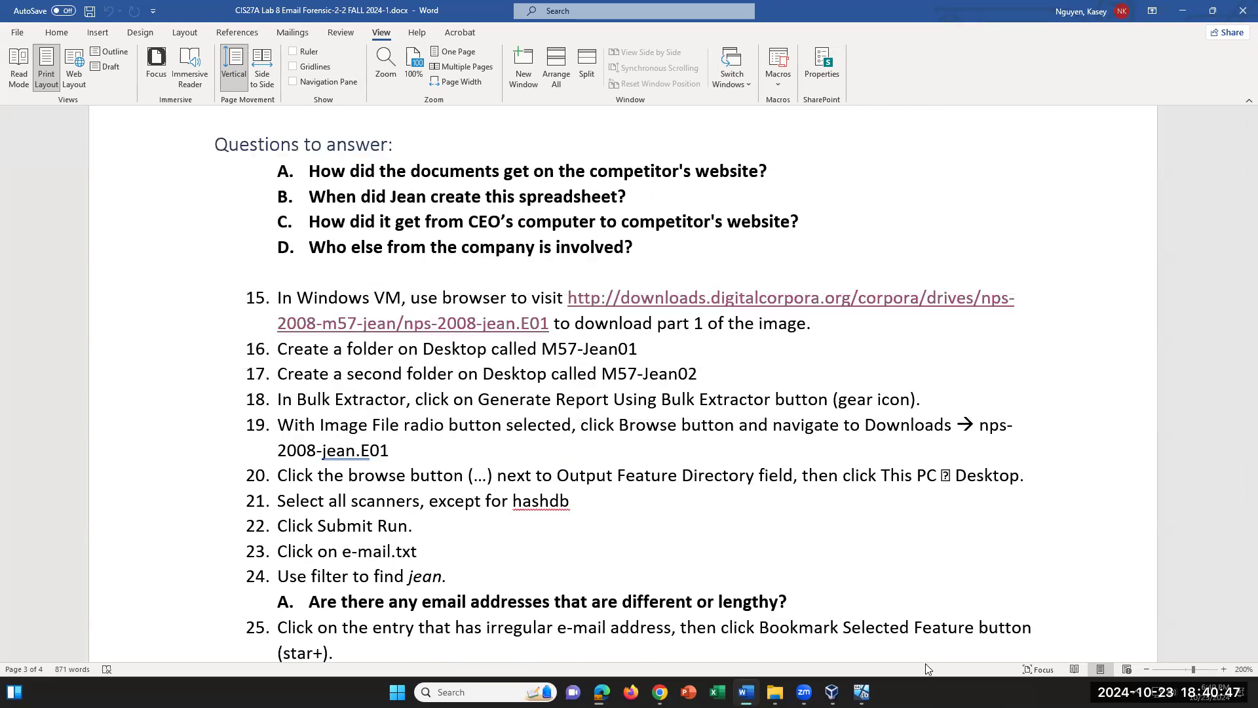
Switch to the CIS27AForensicVMFall23 virtual machine to view Bulk Extractor Viewer.
click(862, 692)
click(861, 692)
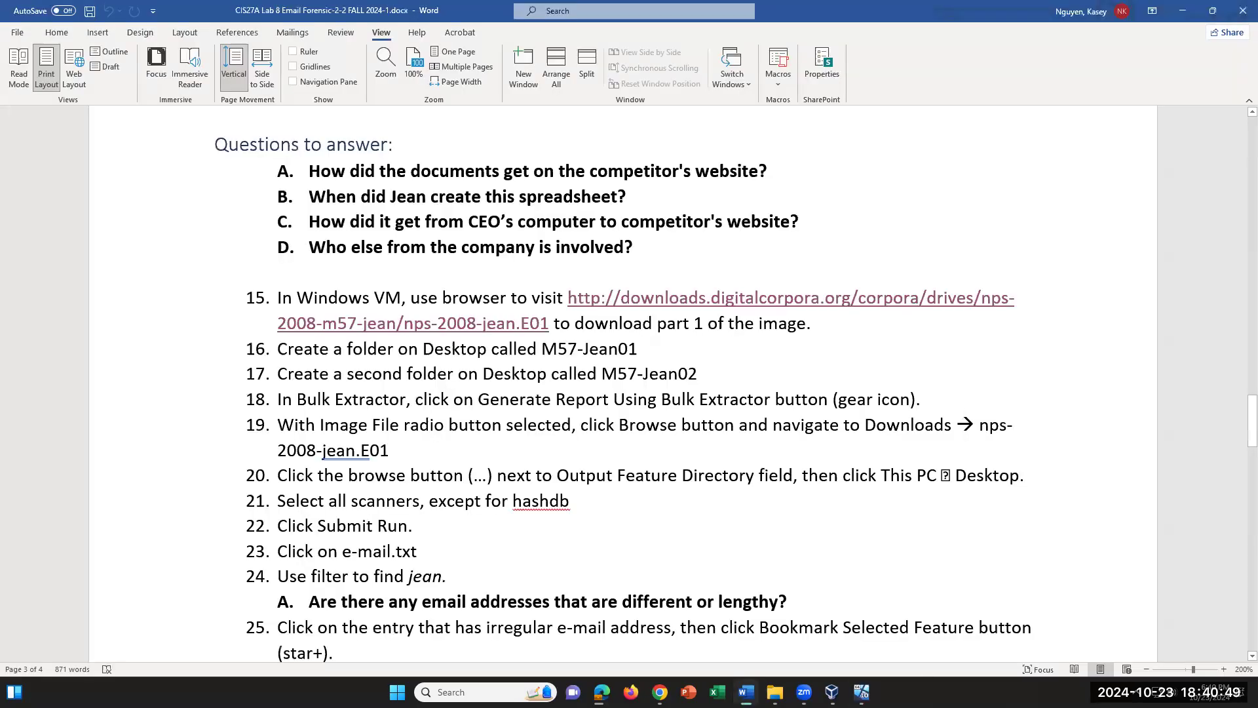
click(861, 692)
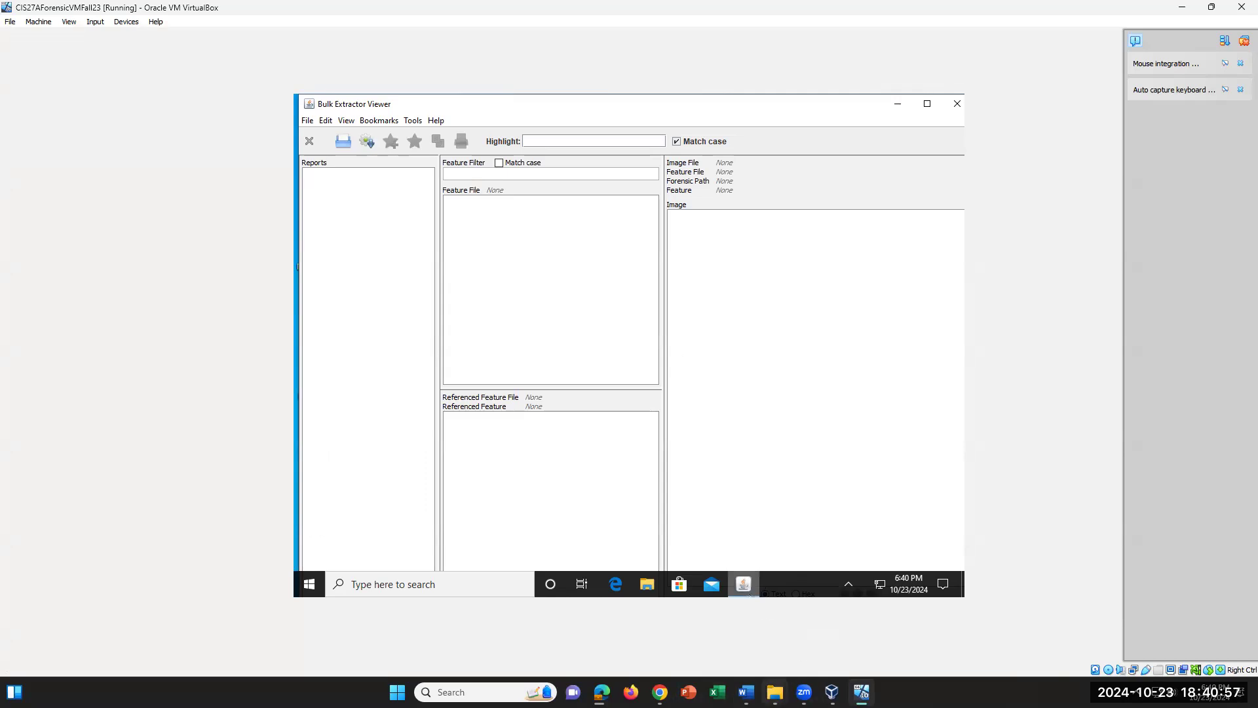
mouse_move(747, 589)
mouse_move(862, 692)
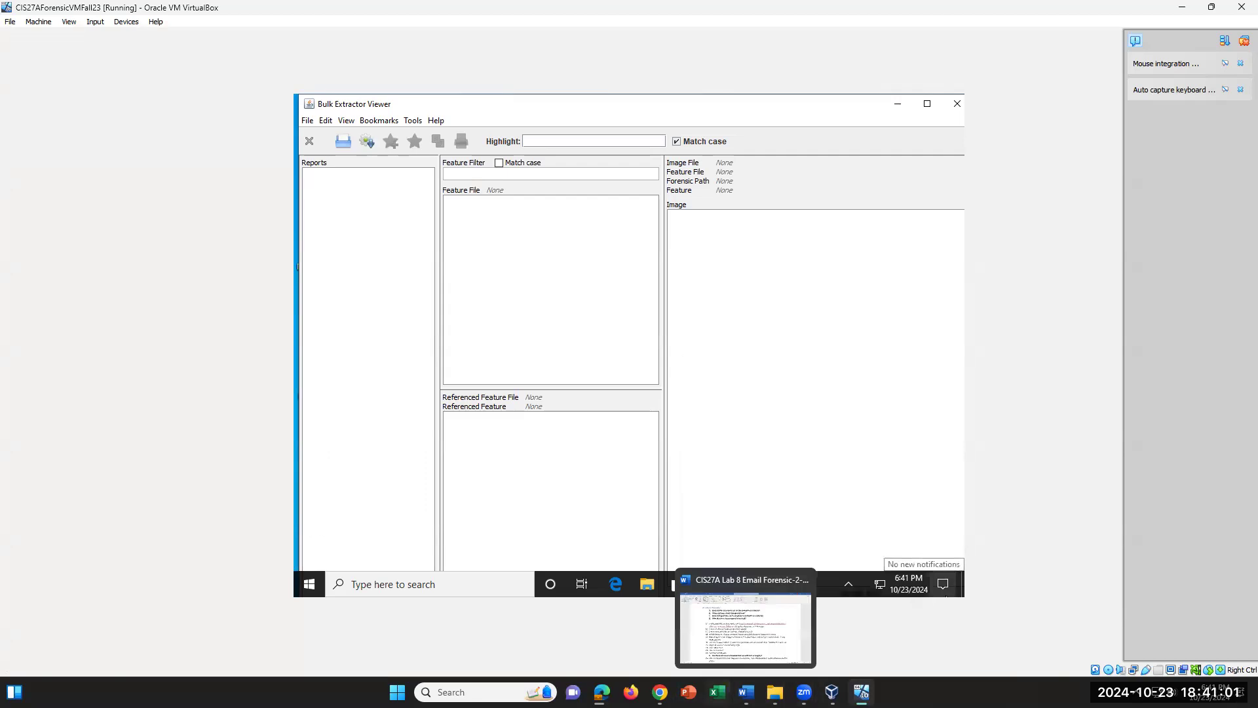
Switch to the browser and check the download progress of nps-2008-jean.E01.
click(602, 692)
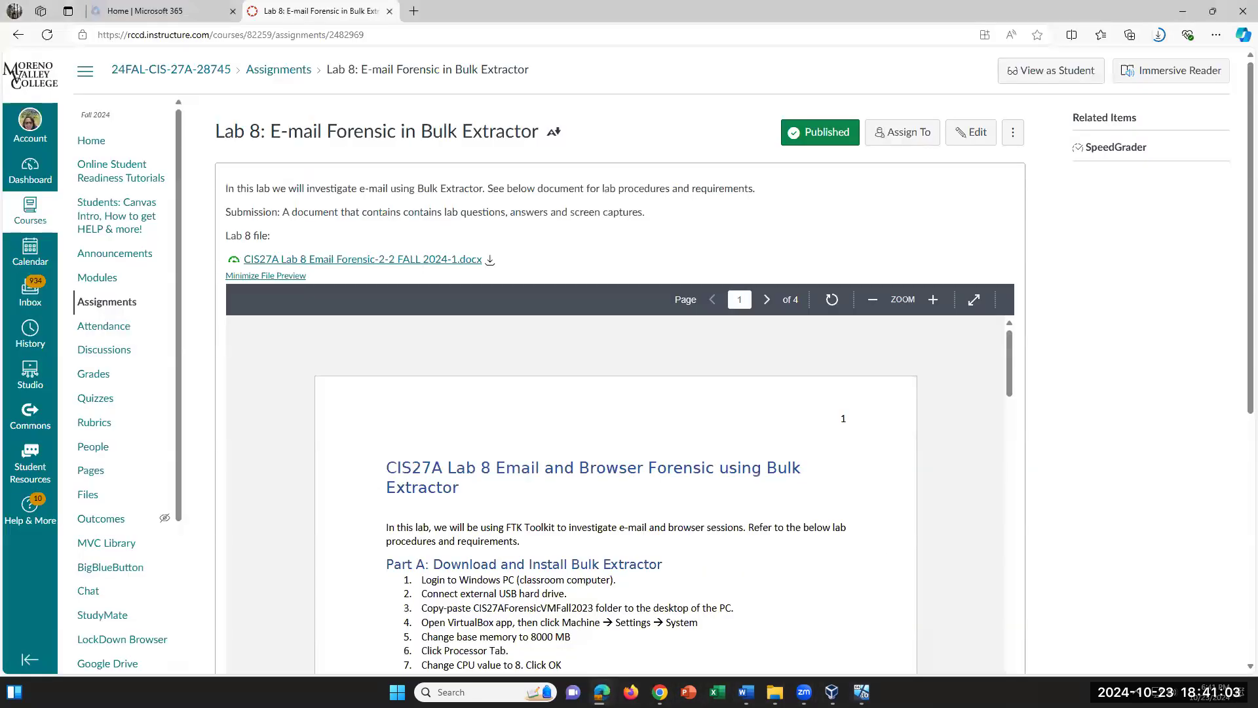
click(1156, 37)
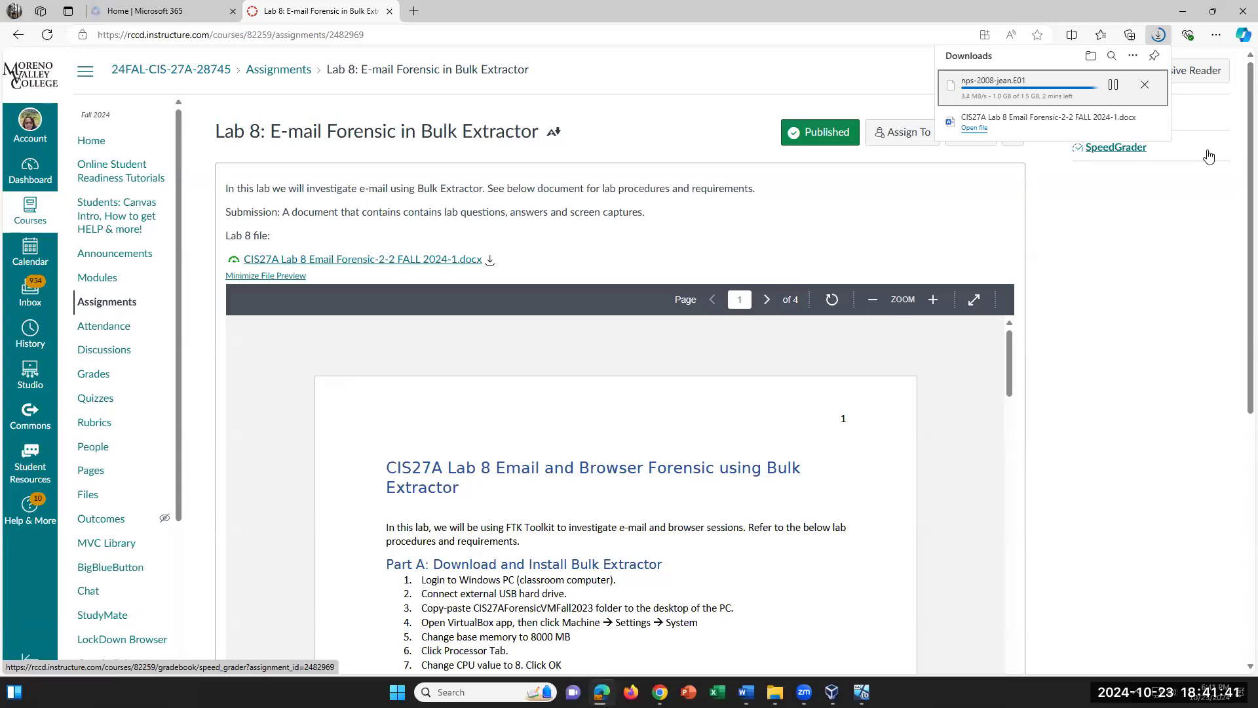
click(1197, 395)
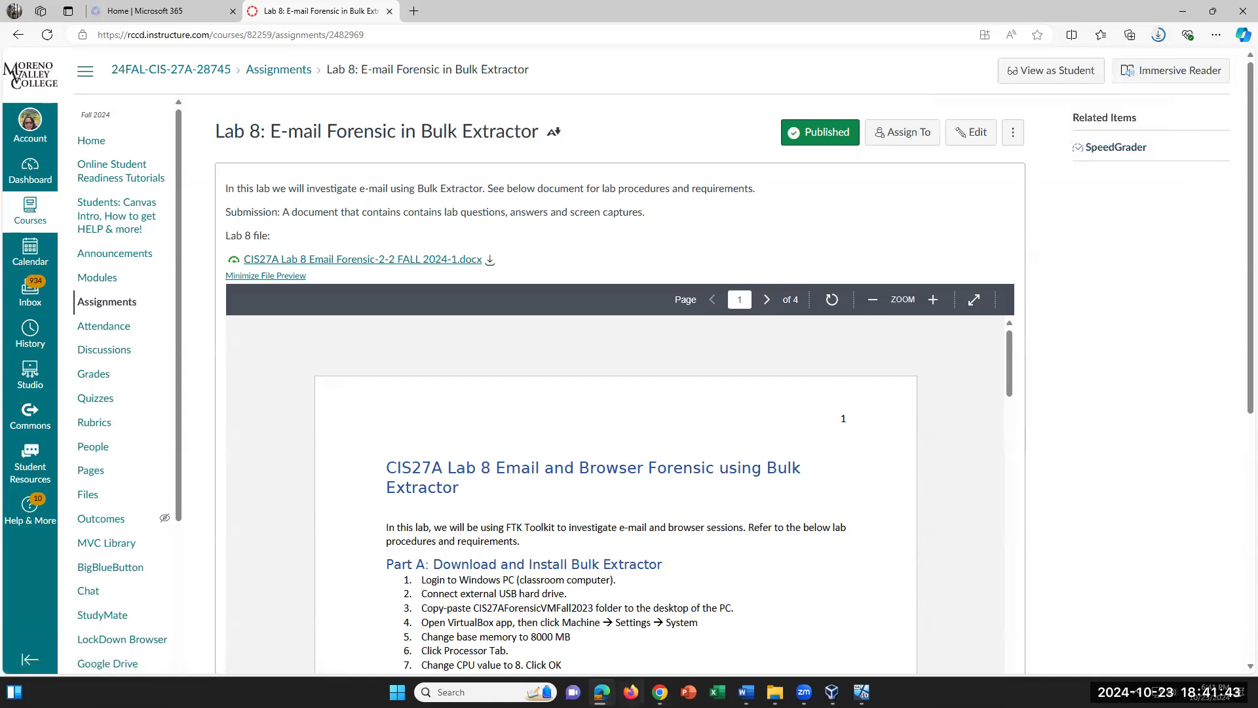
Return to the lab document in Word and reread steps 17 to 32, including the e-mail header questions.
click(746, 692)
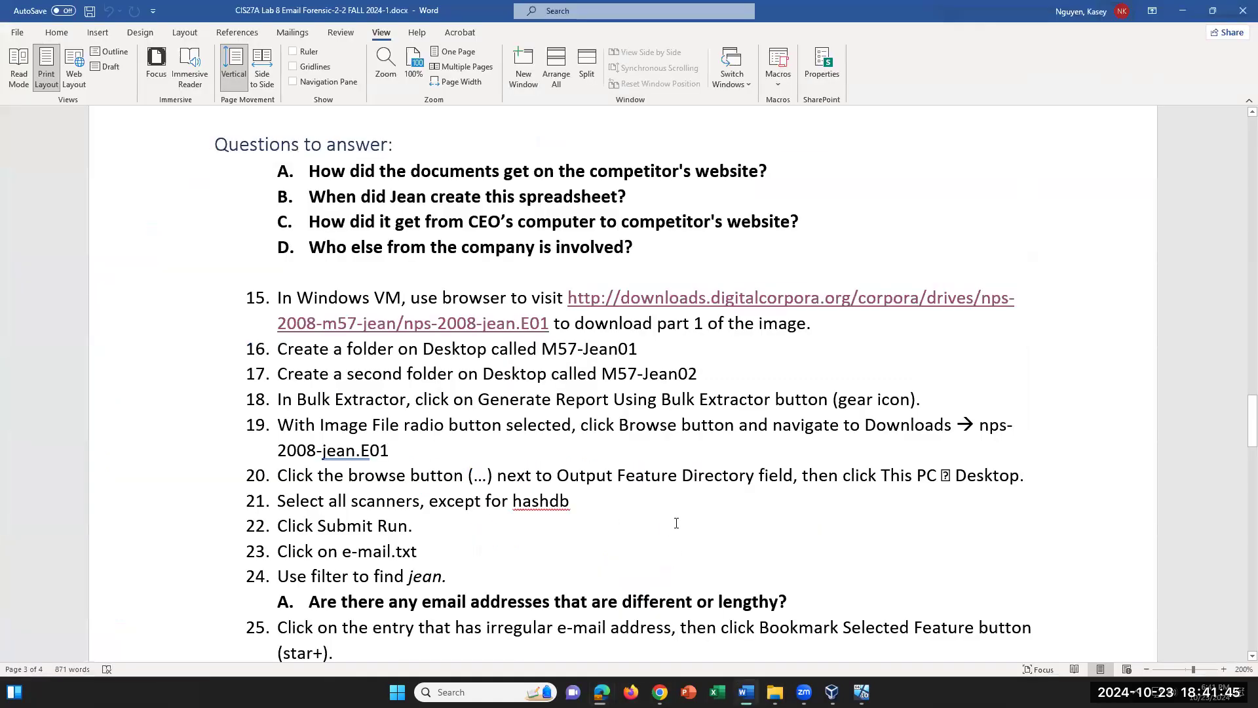
scroll(669, 534, down, 6)
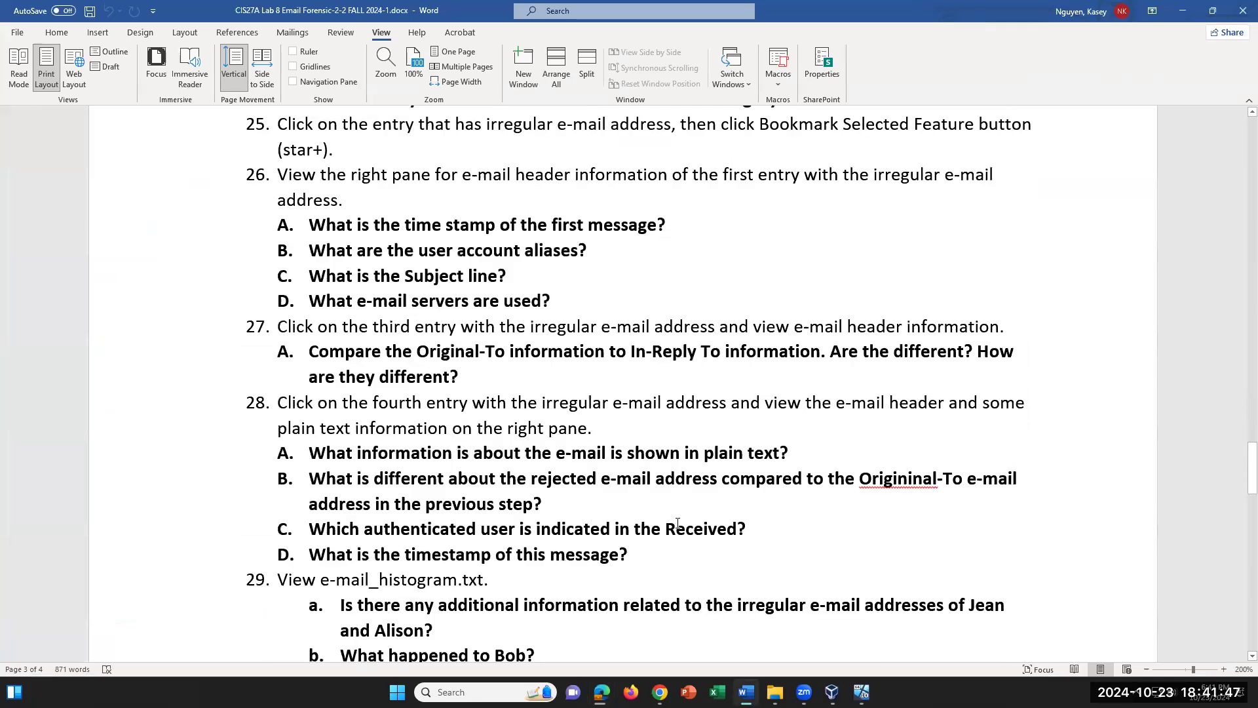
scroll(677, 524, down, 2)
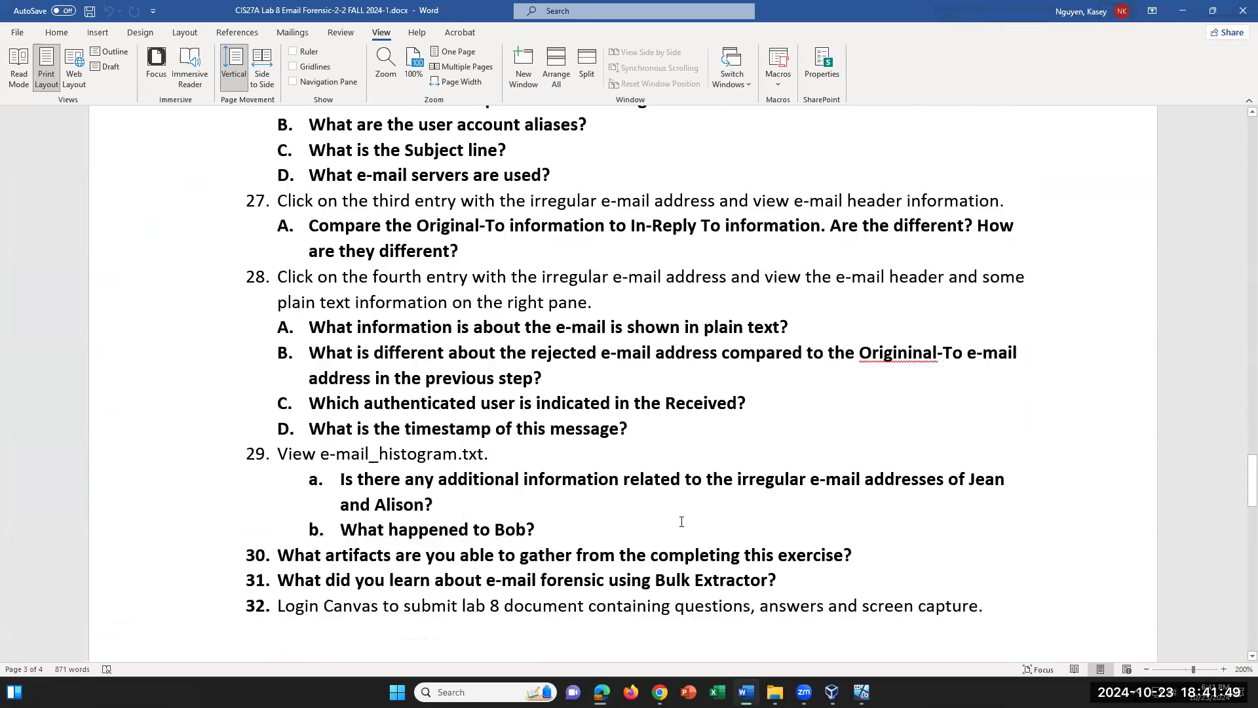
scroll(679, 521, up, 2)
scroll(682, 521, down, 1)
scroll(682, 521, down, 6)
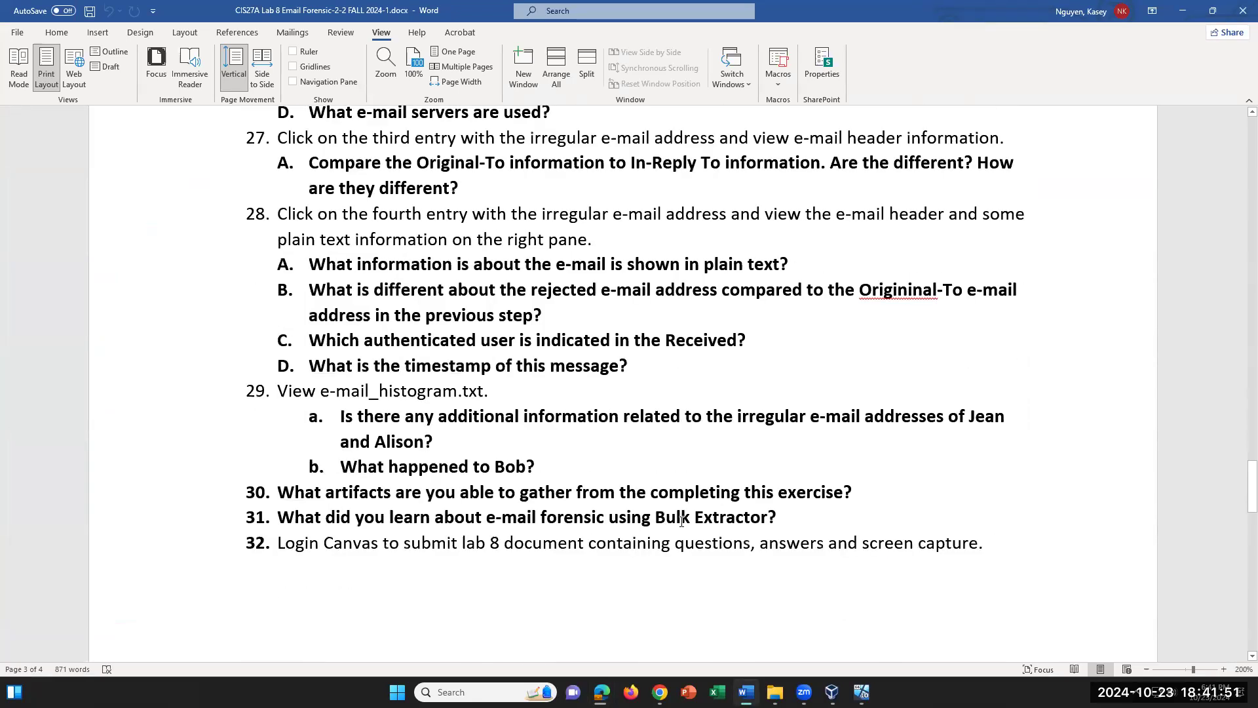
scroll(681, 522, up, 10)
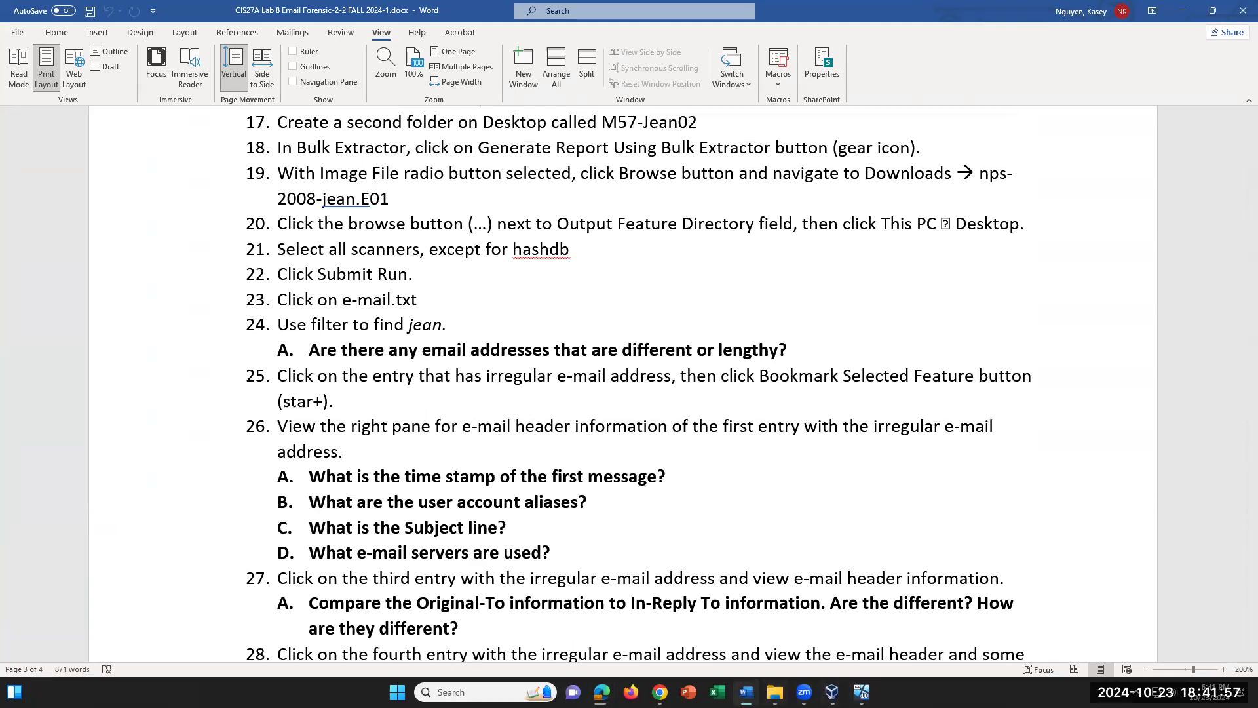
click(602, 692)
click(745, 692)
click(861, 693)
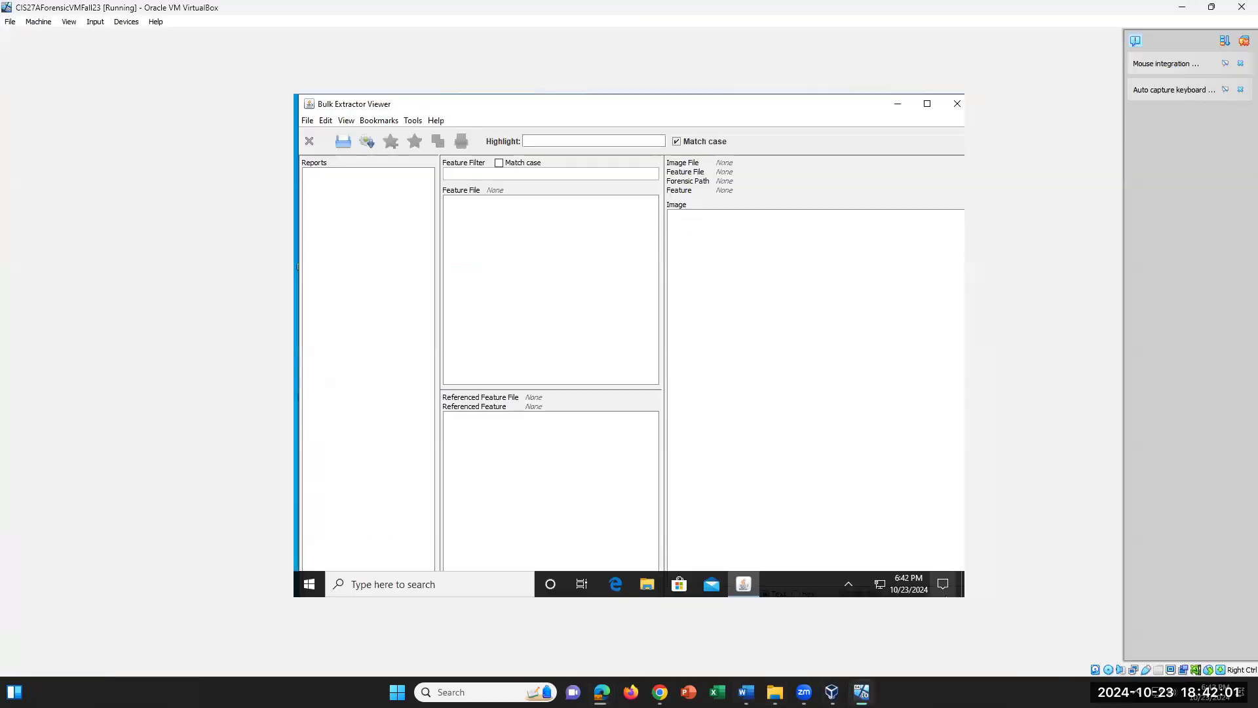
click(746, 693)
click(862, 693)
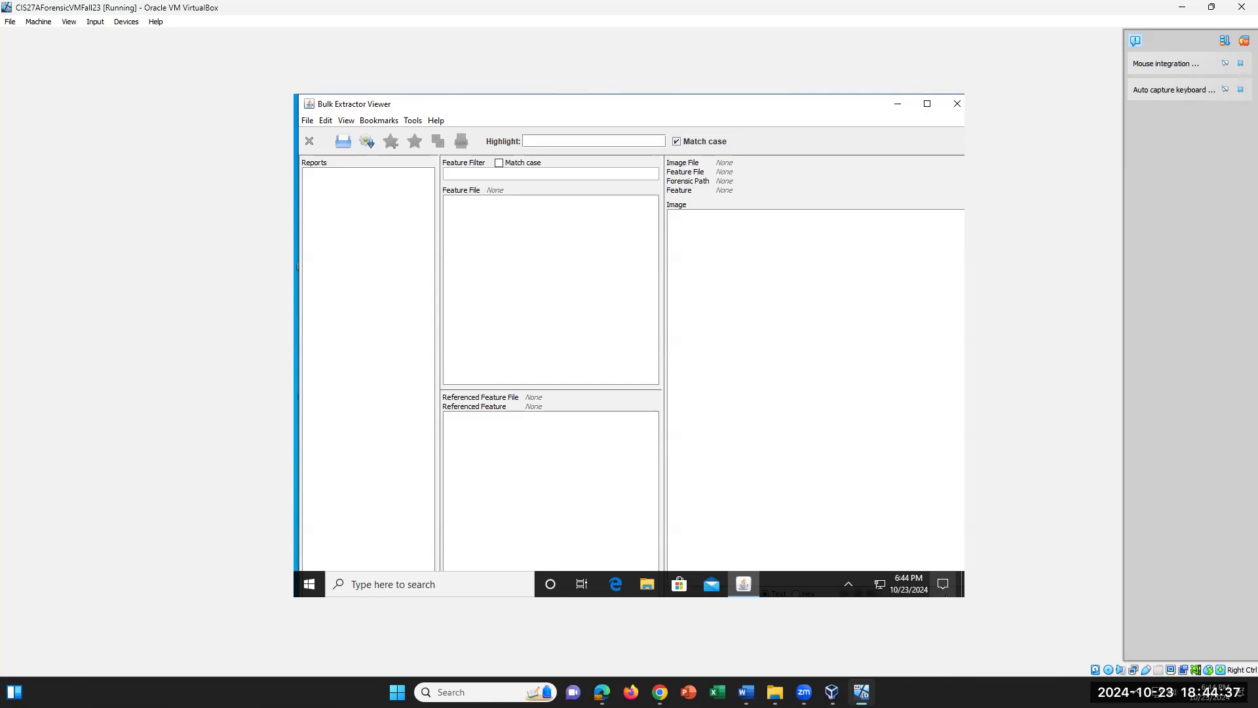
In the host's File Explorer, copy nps-2008-jean.E01 from Downloads to the root of the SP PHD U3 (E:) drive.
mouse_move(772, 688)
click(753, 663)
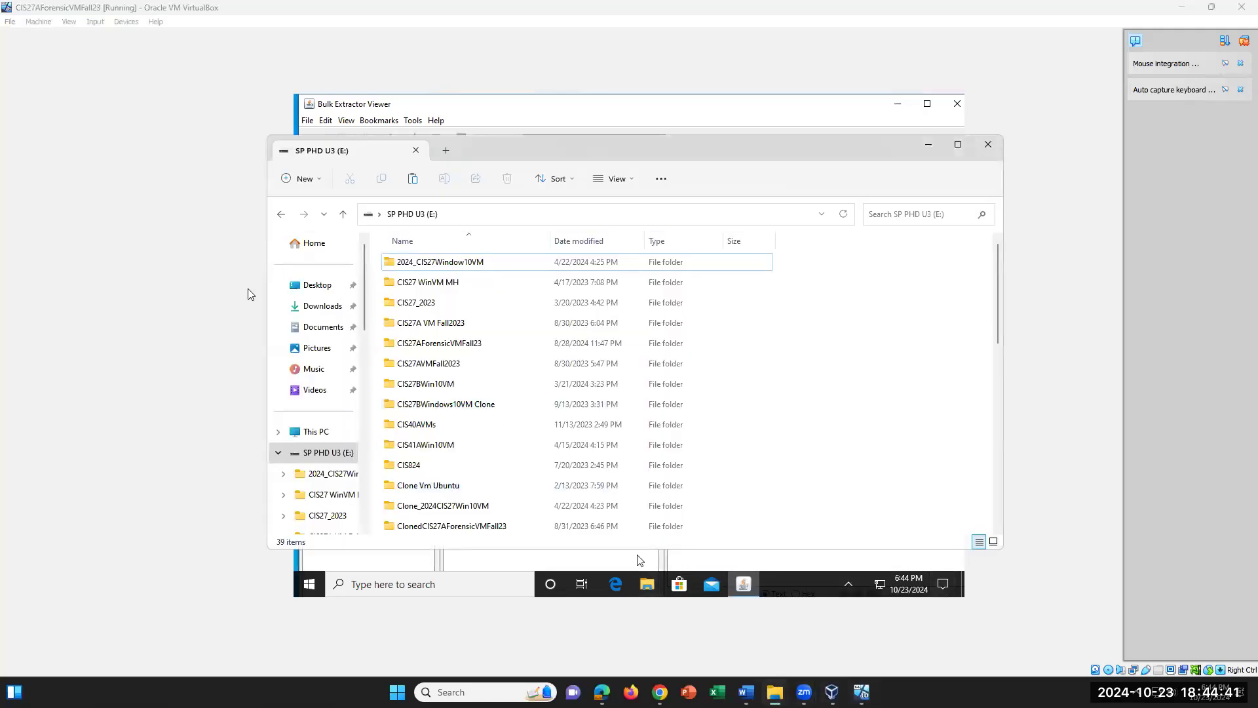
click(319, 308)
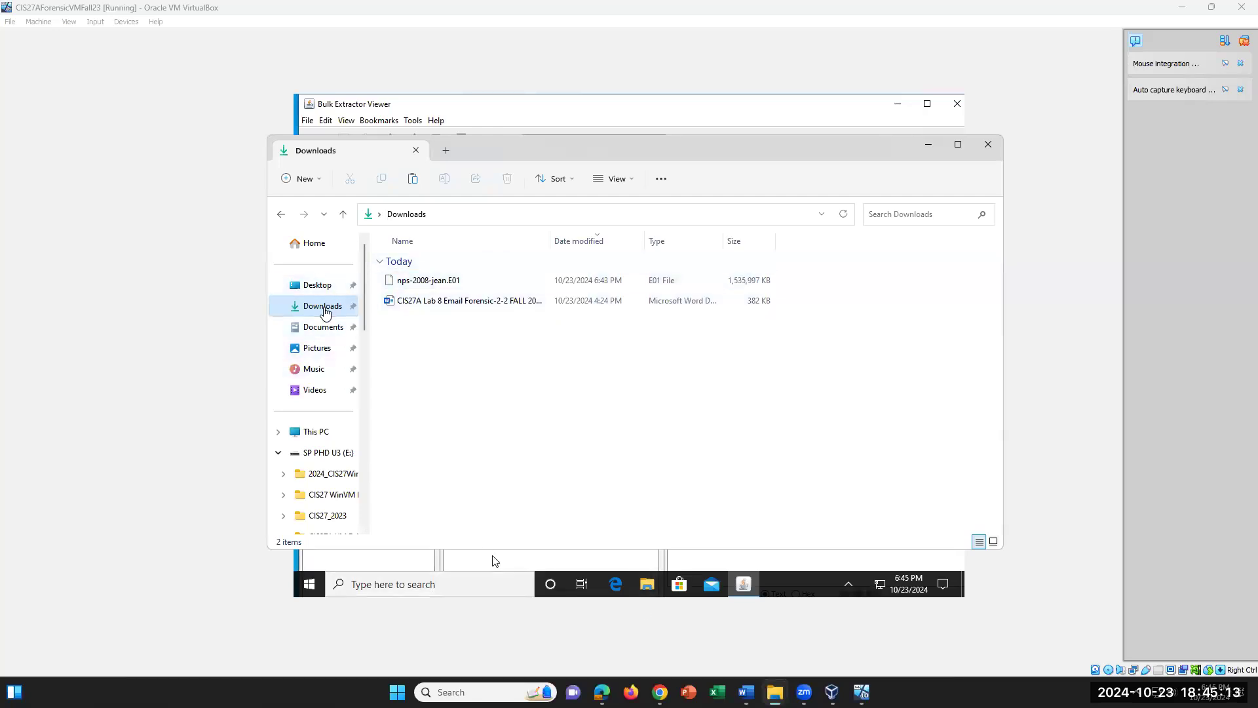
right_click(439, 285)
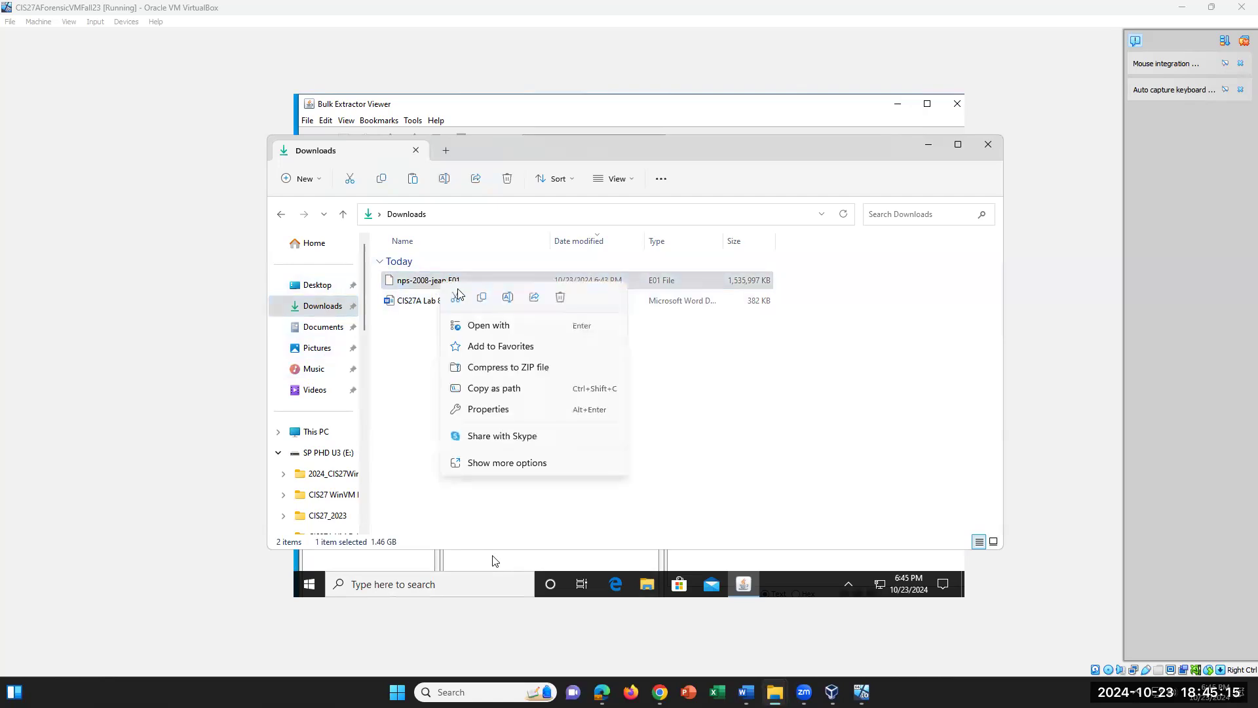
click(482, 298)
click(318, 453)
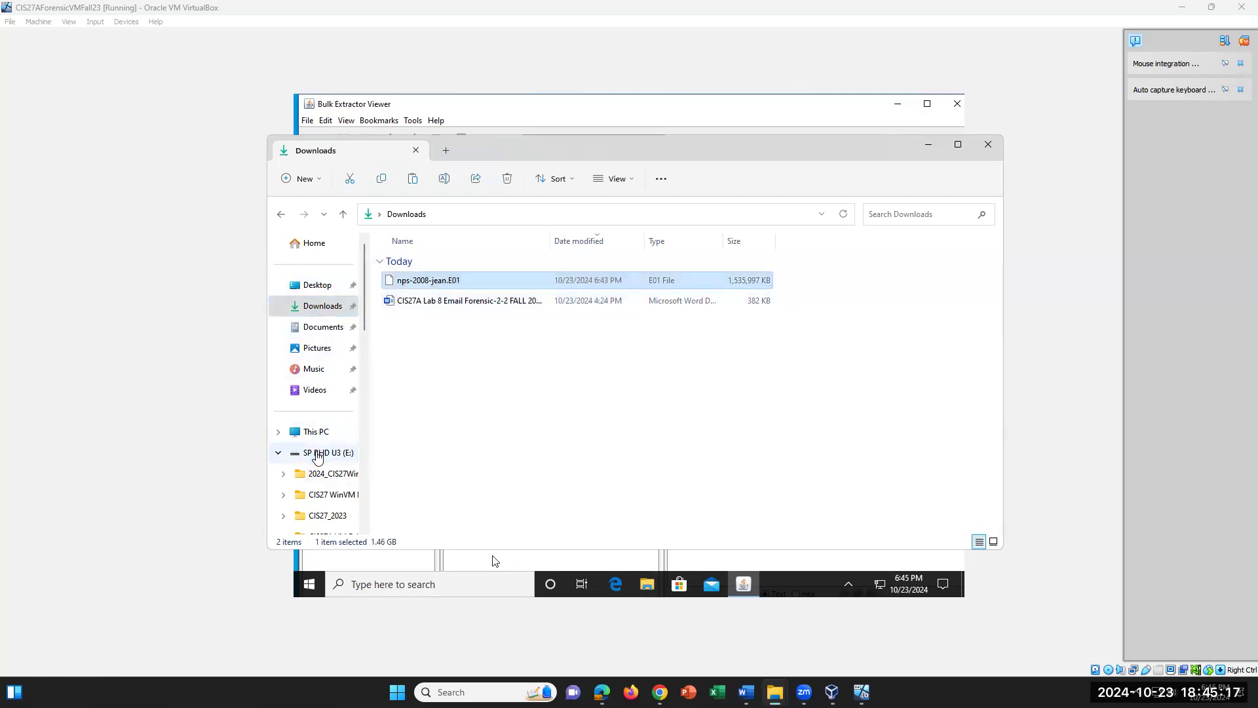
right_click(778, 468)
click(796, 479)
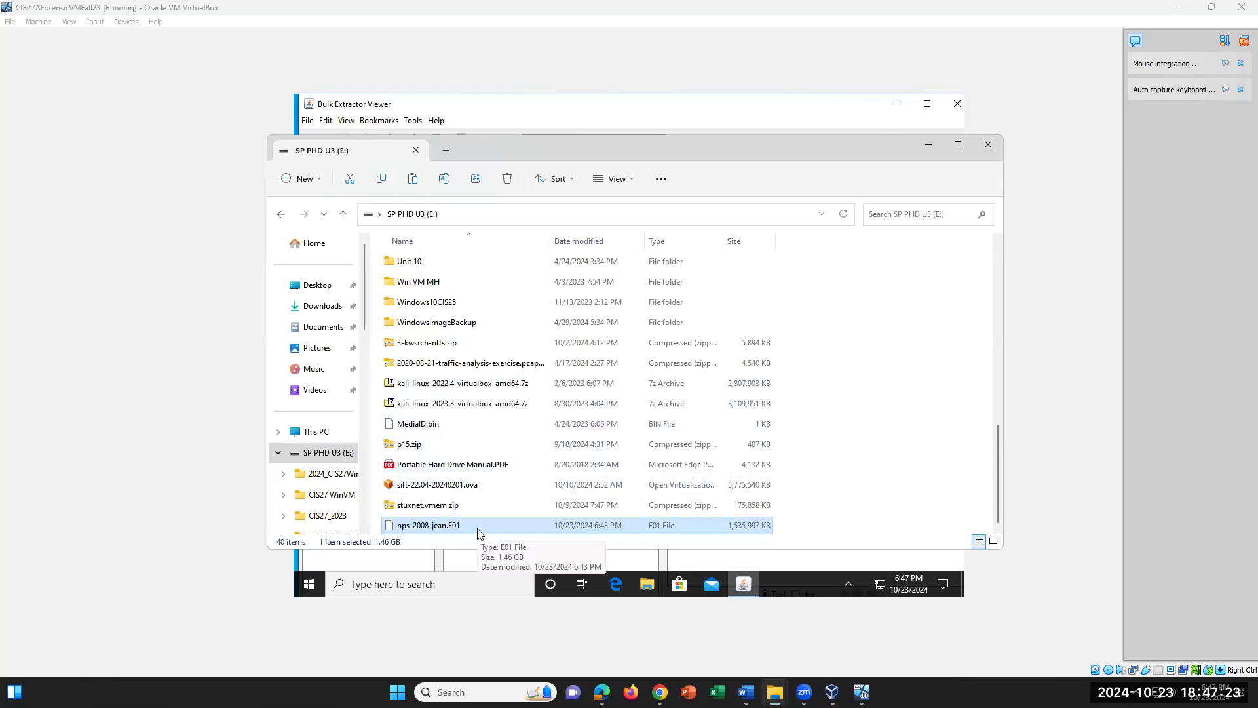
Attach the PHD 3.0 Silicon-Power [0001] USB device to the CIS27AForensicVMFall23 virtual machine and minimize Bulk Extractor Viewer.
click(861, 692)
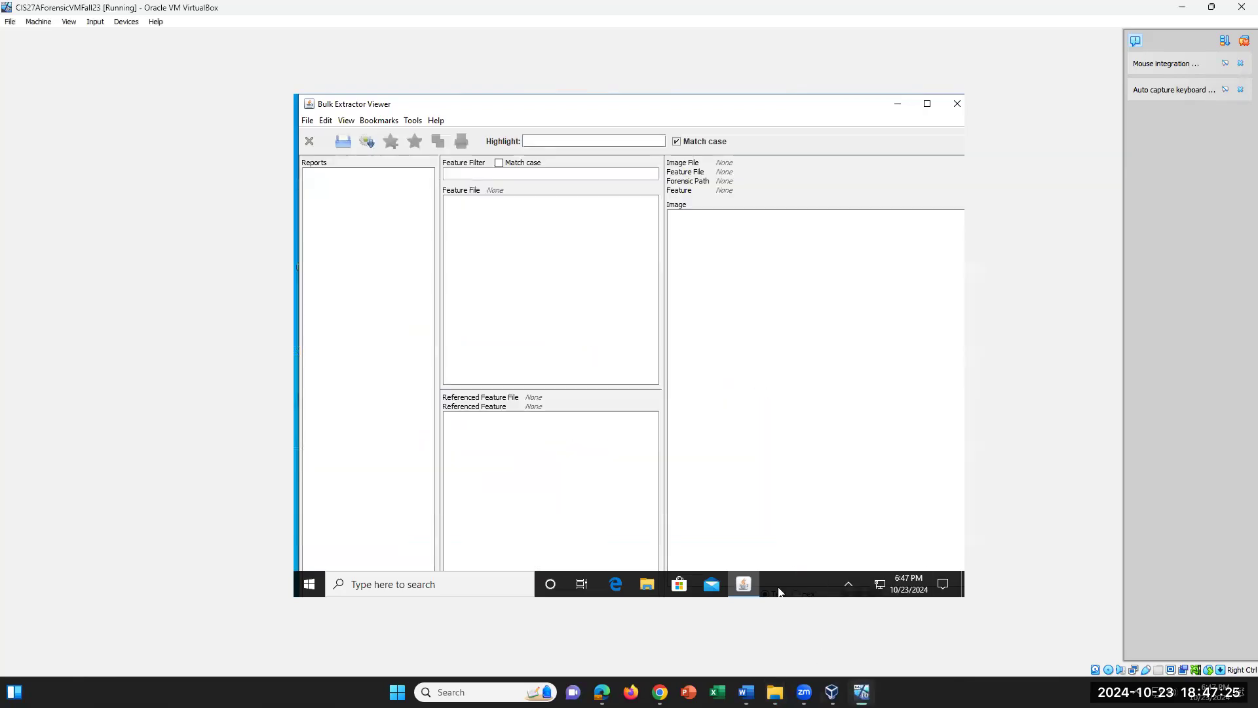
click(121, 25)
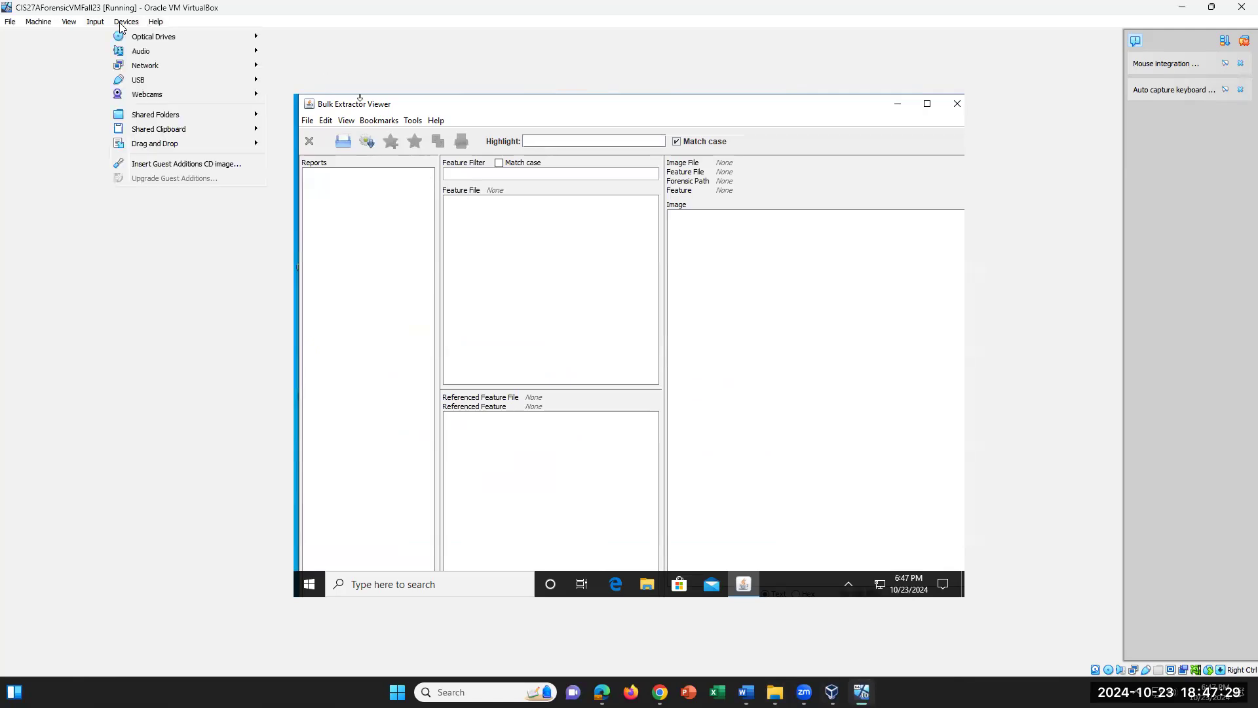
mouse_move(148, 79)
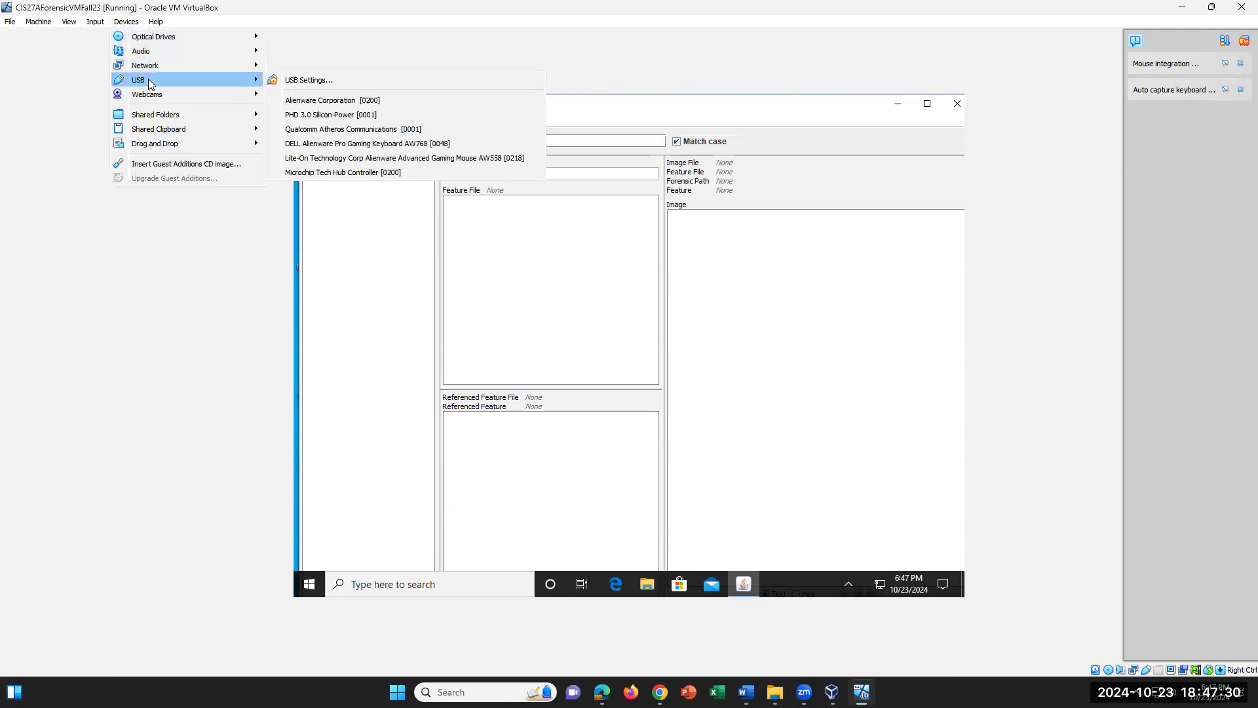
click(297, 118)
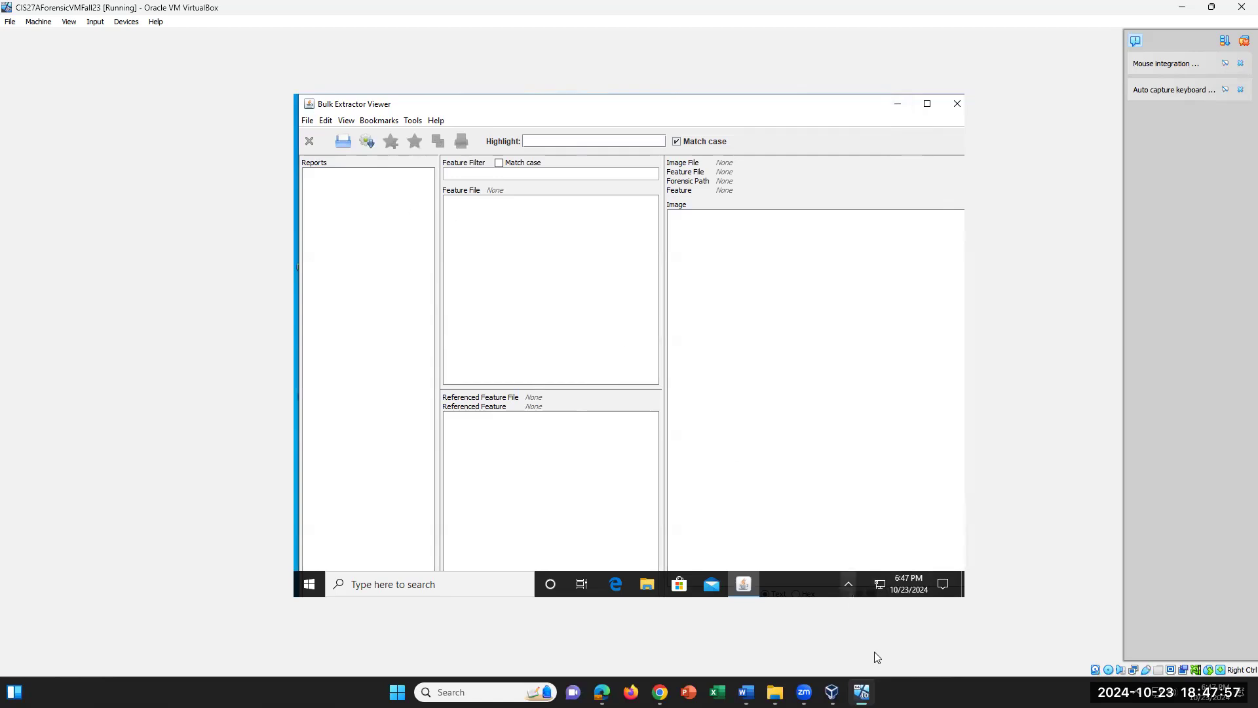
click(897, 104)
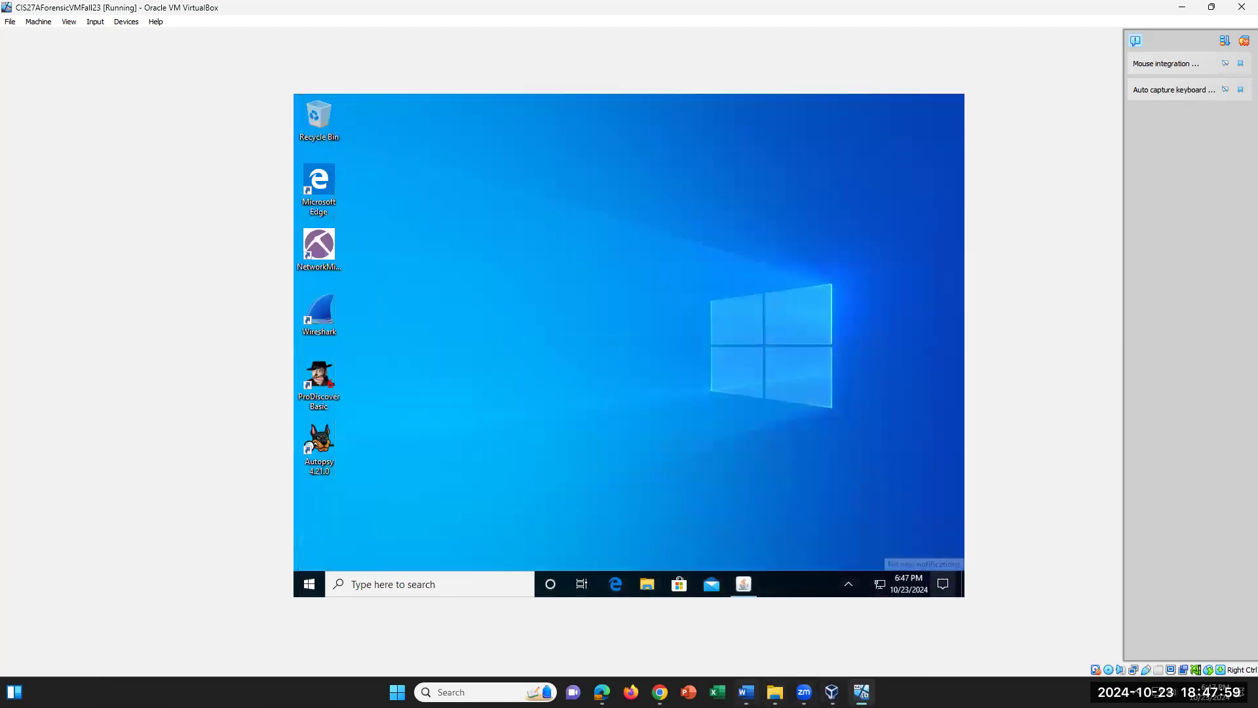
Switch to the lab document in Word and reread steps 15 to 20 on creating the folders and generating the report.
click(746, 691)
scroll(605, 325, up, 2)
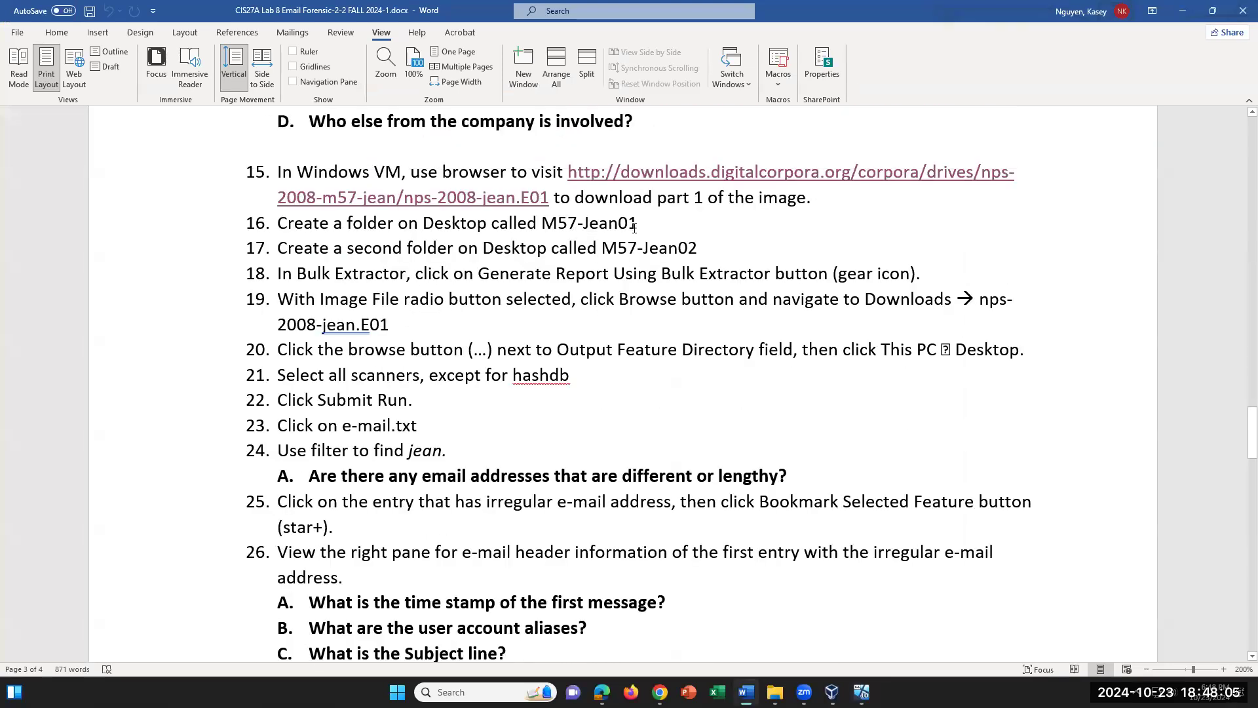
drag(392, 324, 567, 172)
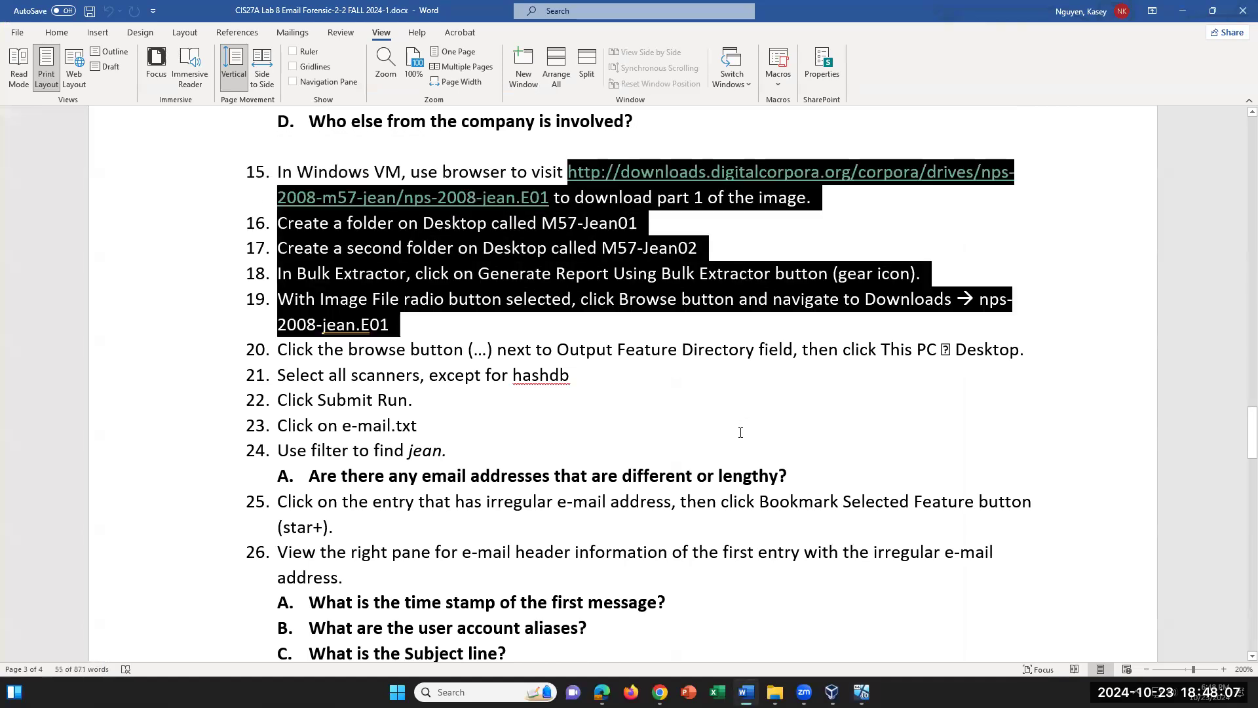
click(707, 409)
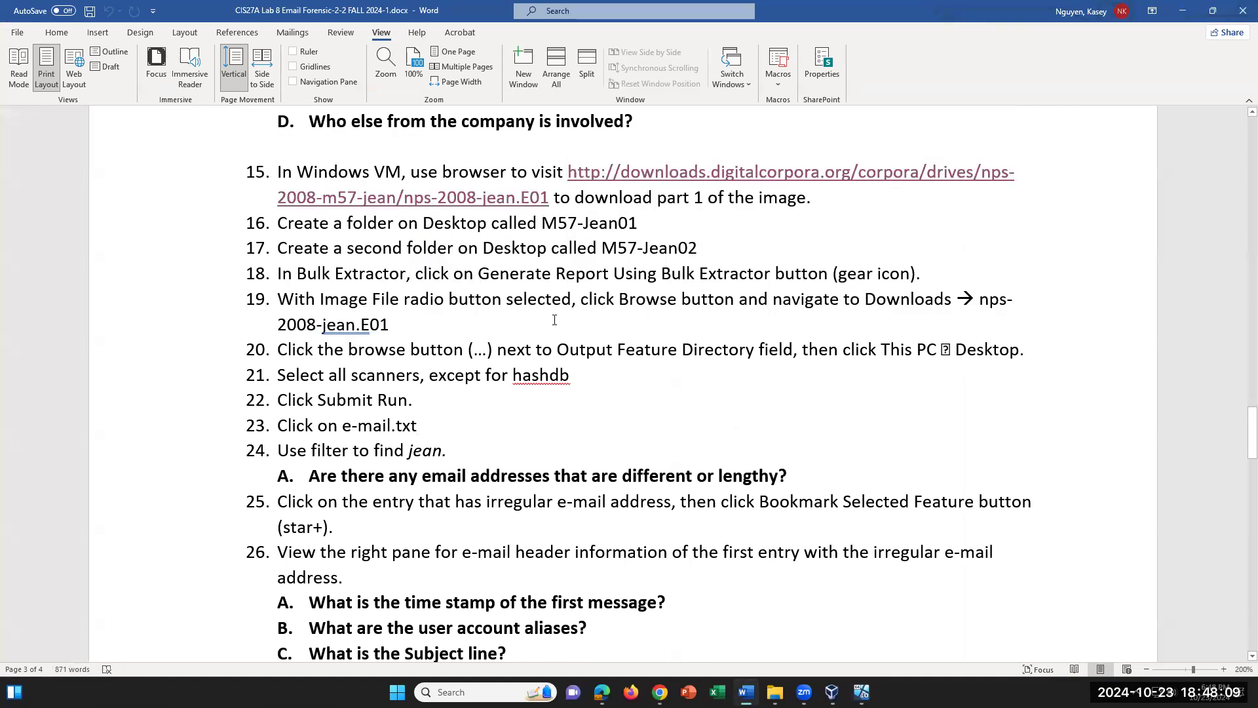
drag(297, 273, 555, 273)
click(509, 278)
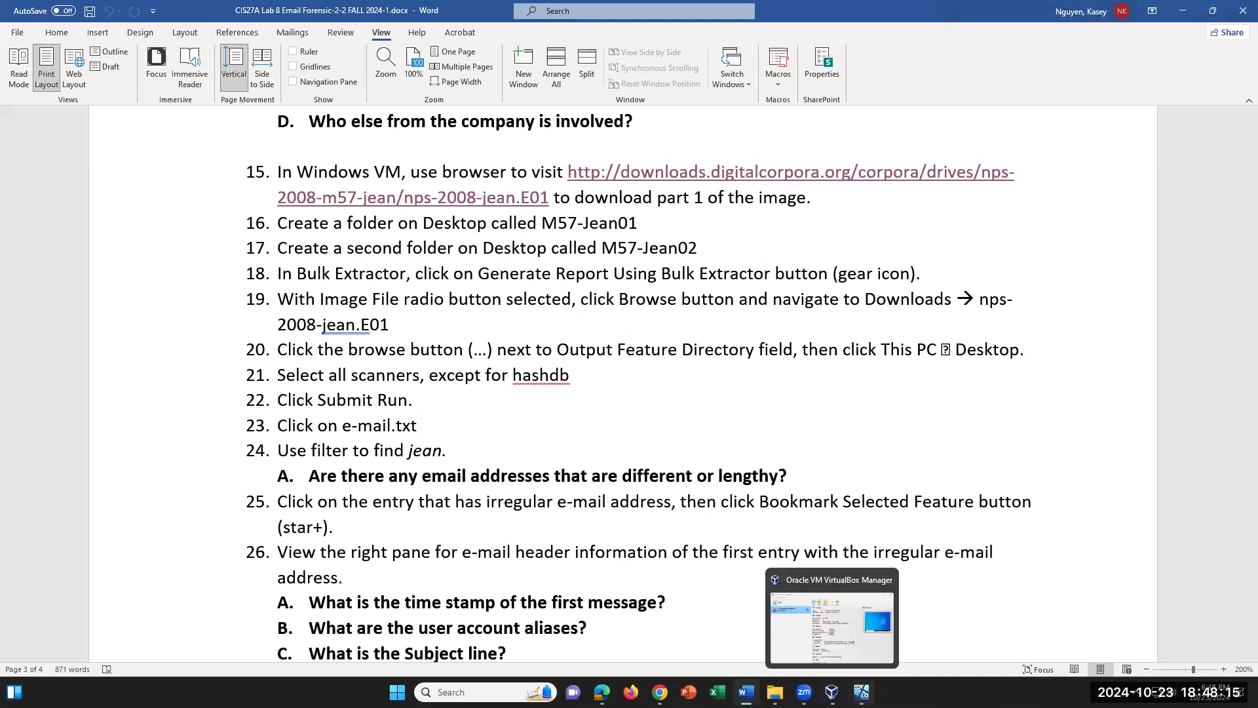
Switch to the CIS27AForensicVMFall23 virtual machine and restore the minimized Bulk Extractor Viewer window.
click(861, 692)
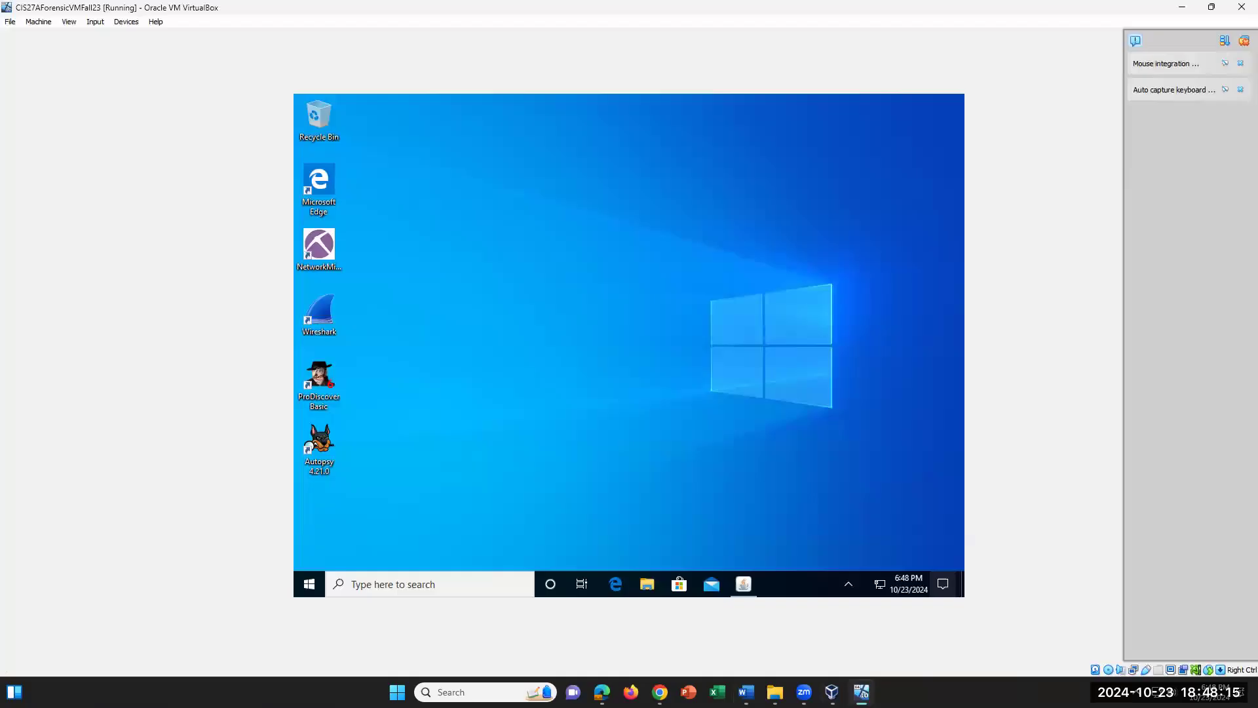
click(489, 583)
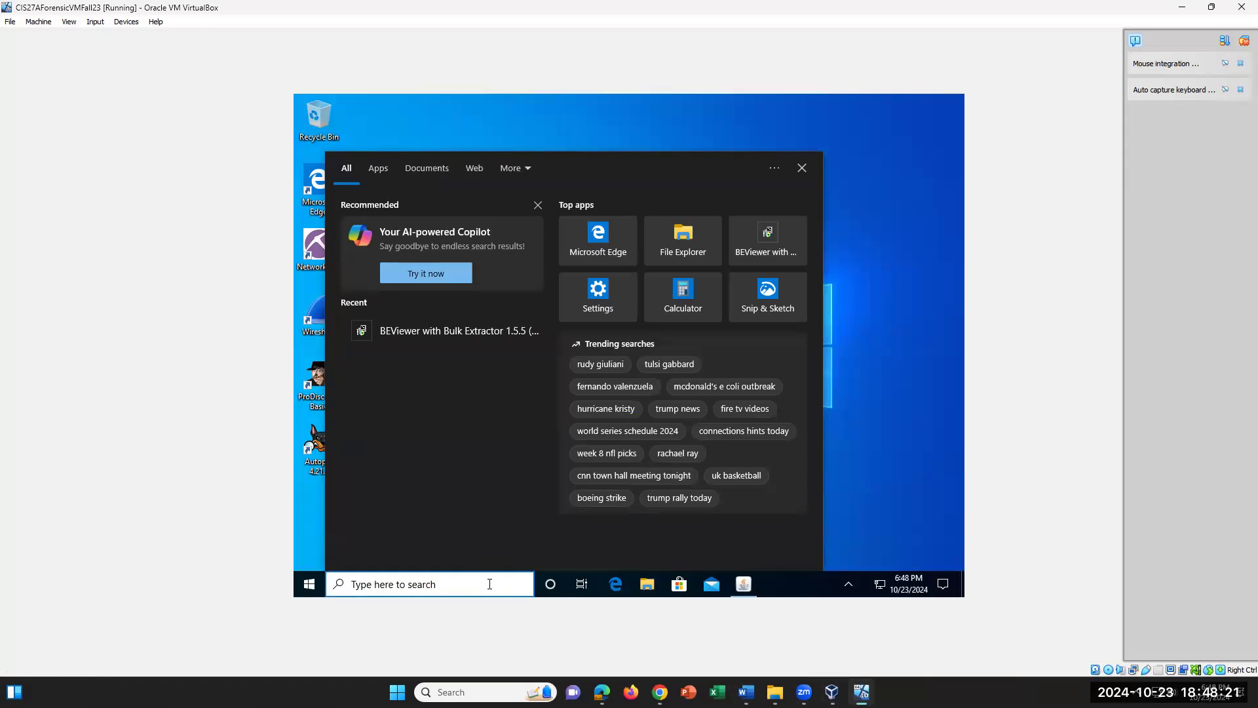
text(bul)
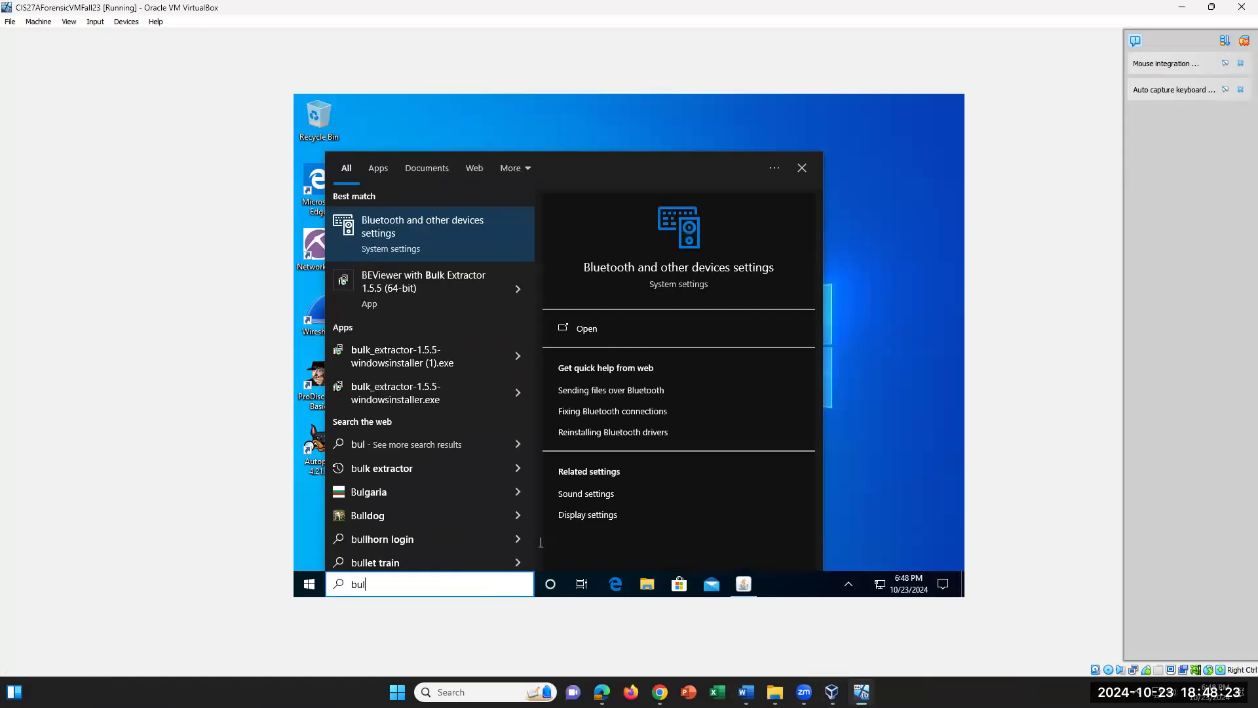
click(744, 587)
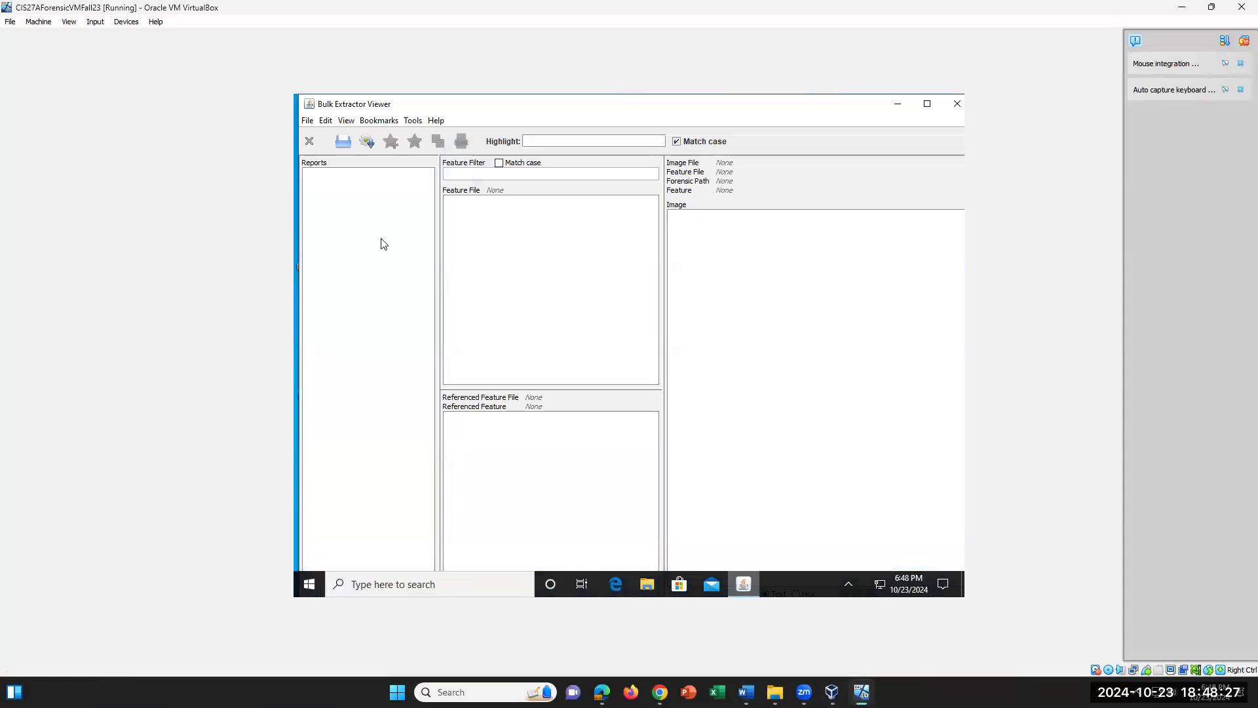
click(306, 123)
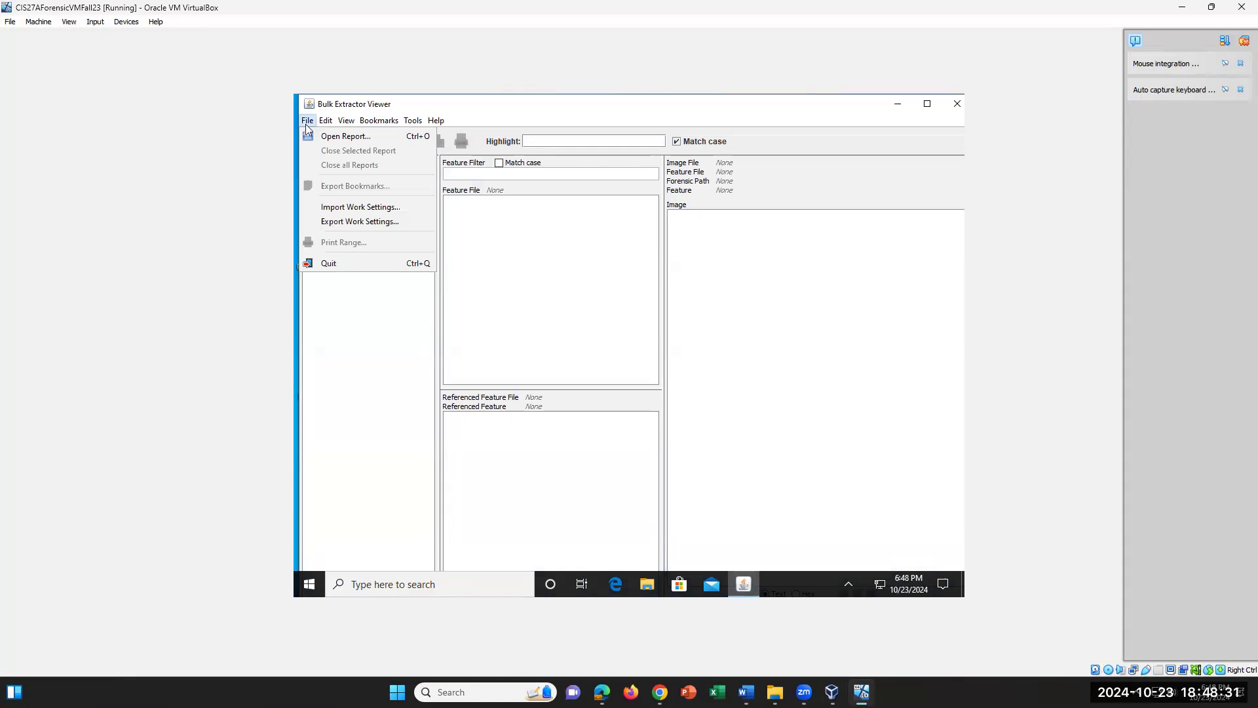
Check steps 18 and 19 of the lab document in Word on generating the report, and return to Bulk Extractor Viewer in the virtual machine.
click(746, 691)
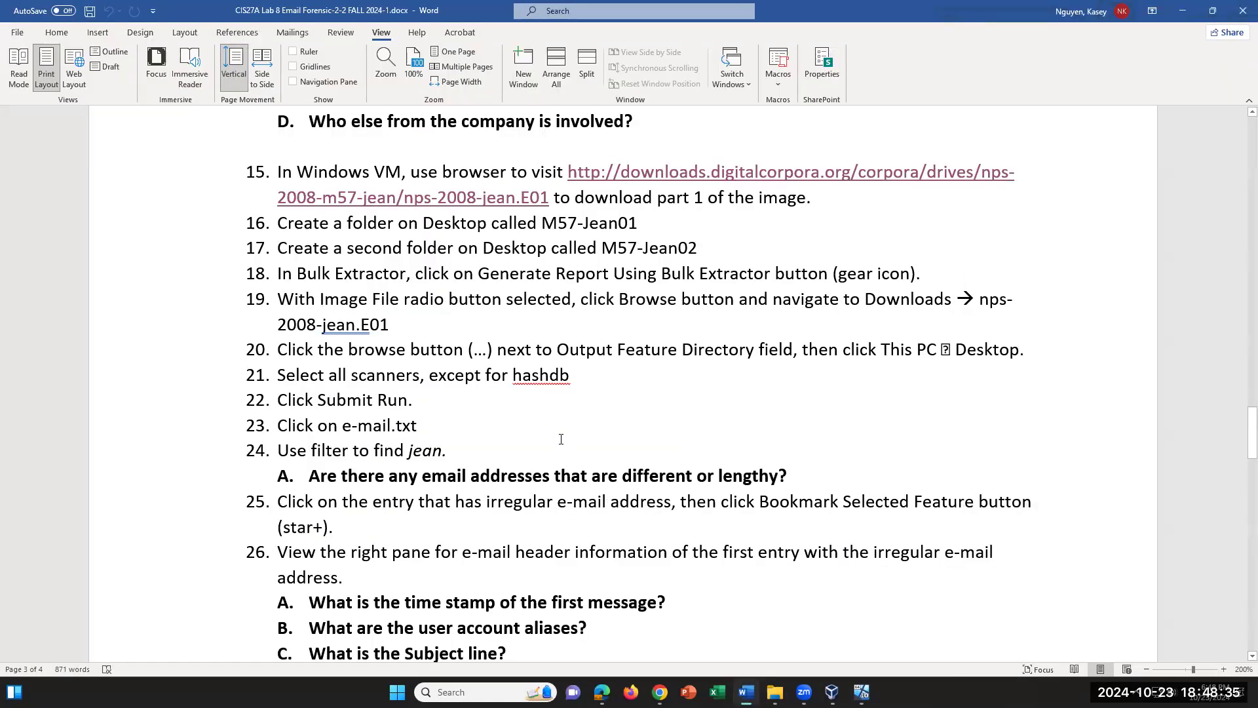
scroll(452, 302, up, 1)
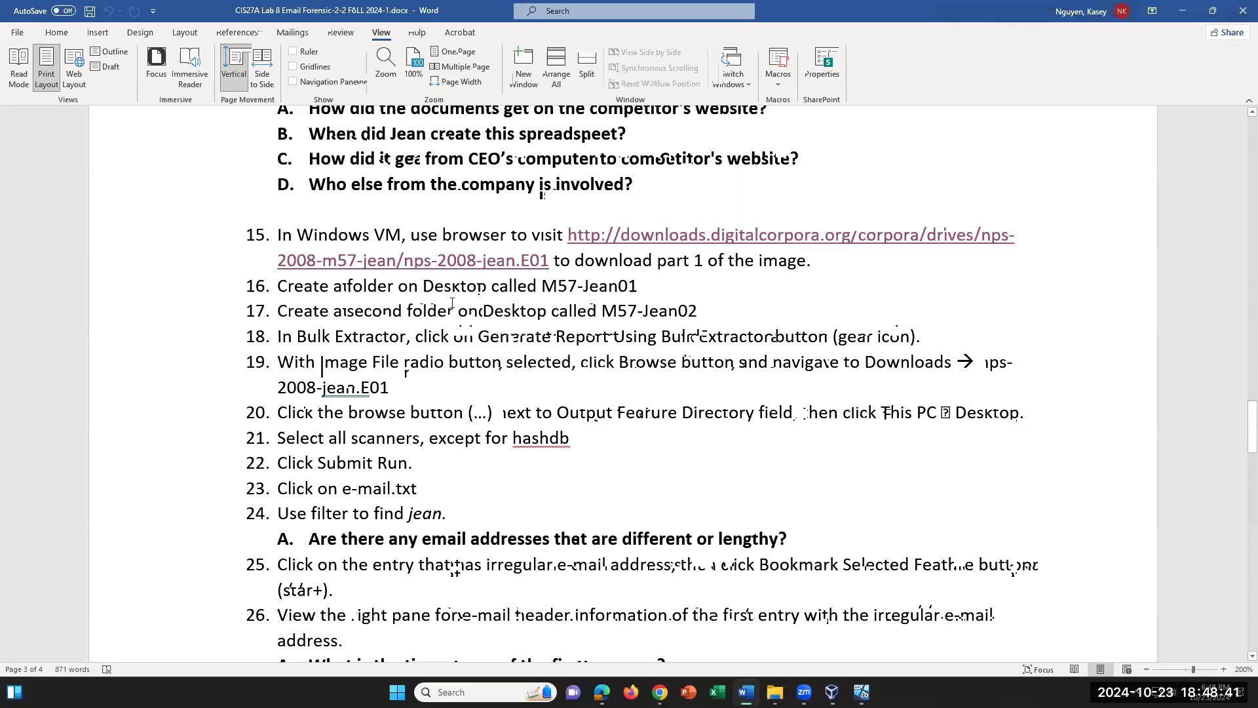
scroll(782, 638, down, 1)
click(861, 692)
click(382, 403)
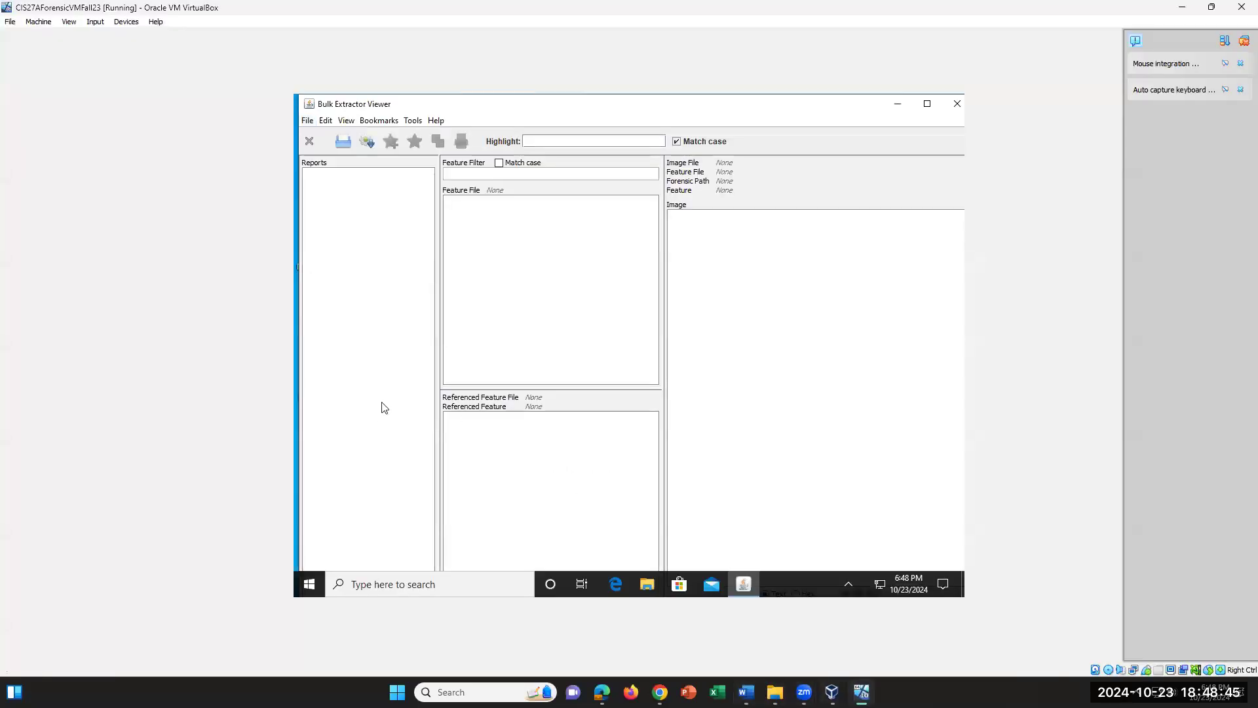
click(367, 143)
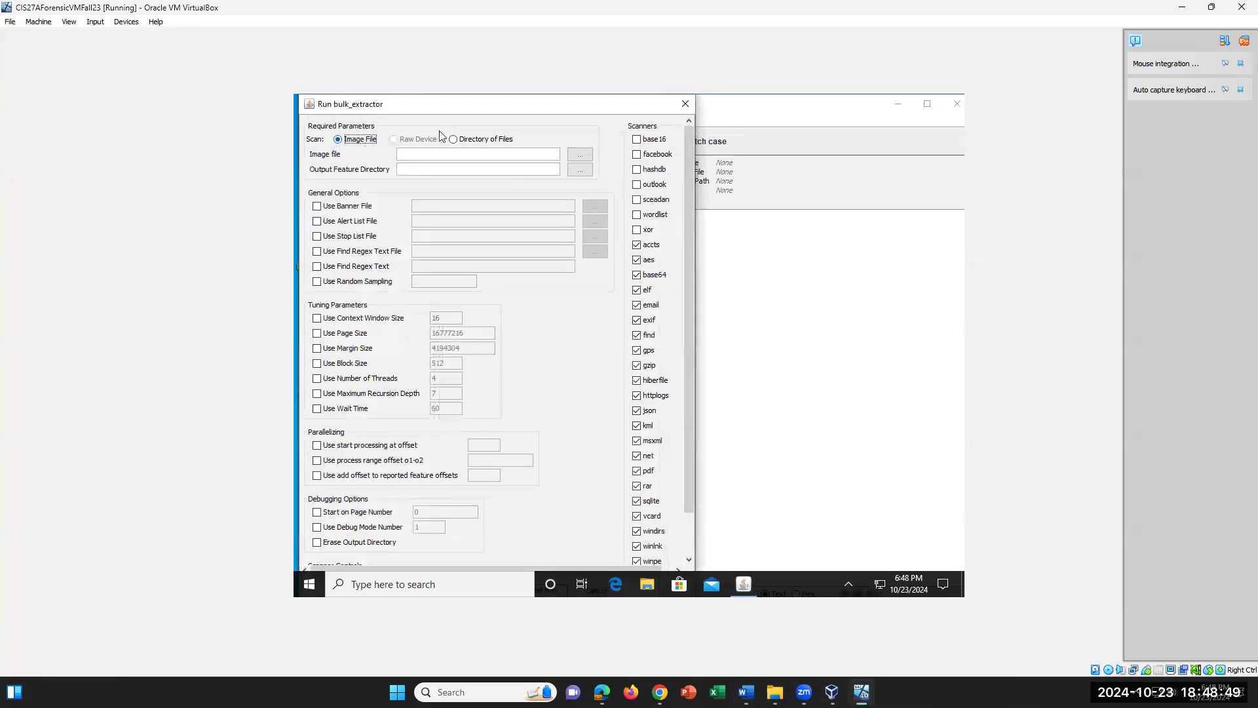
click(687, 104)
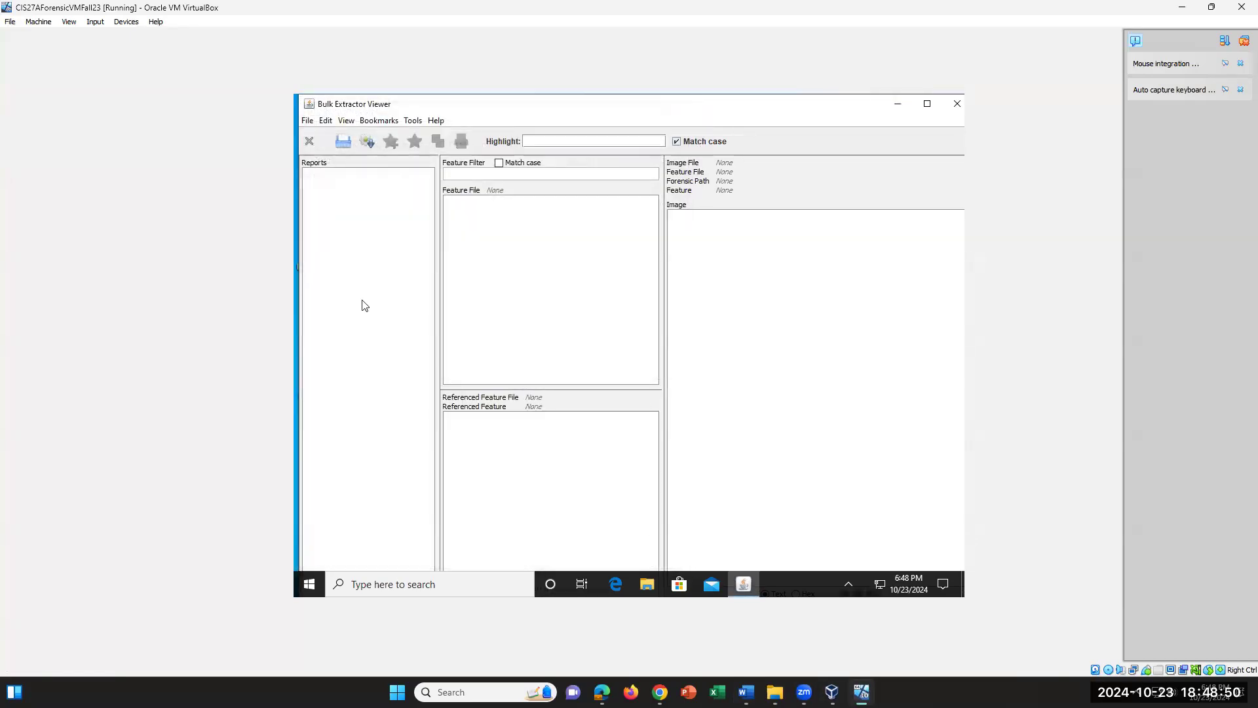
click(367, 142)
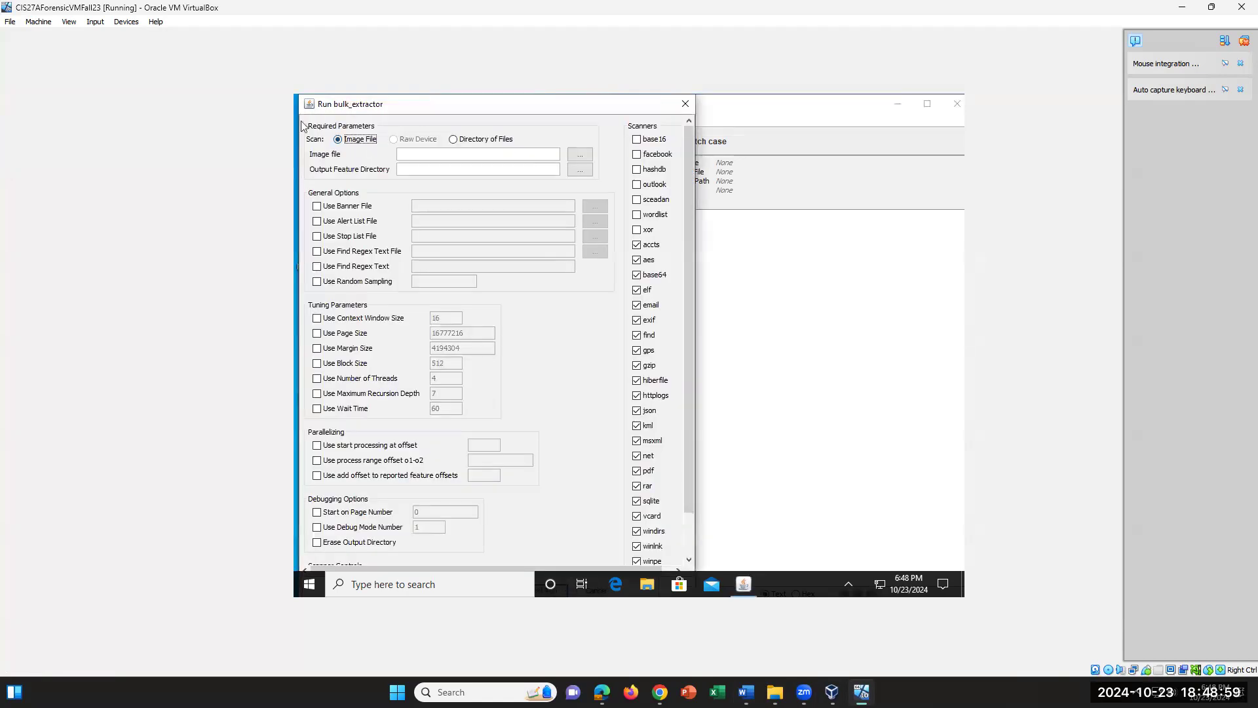
click(684, 108)
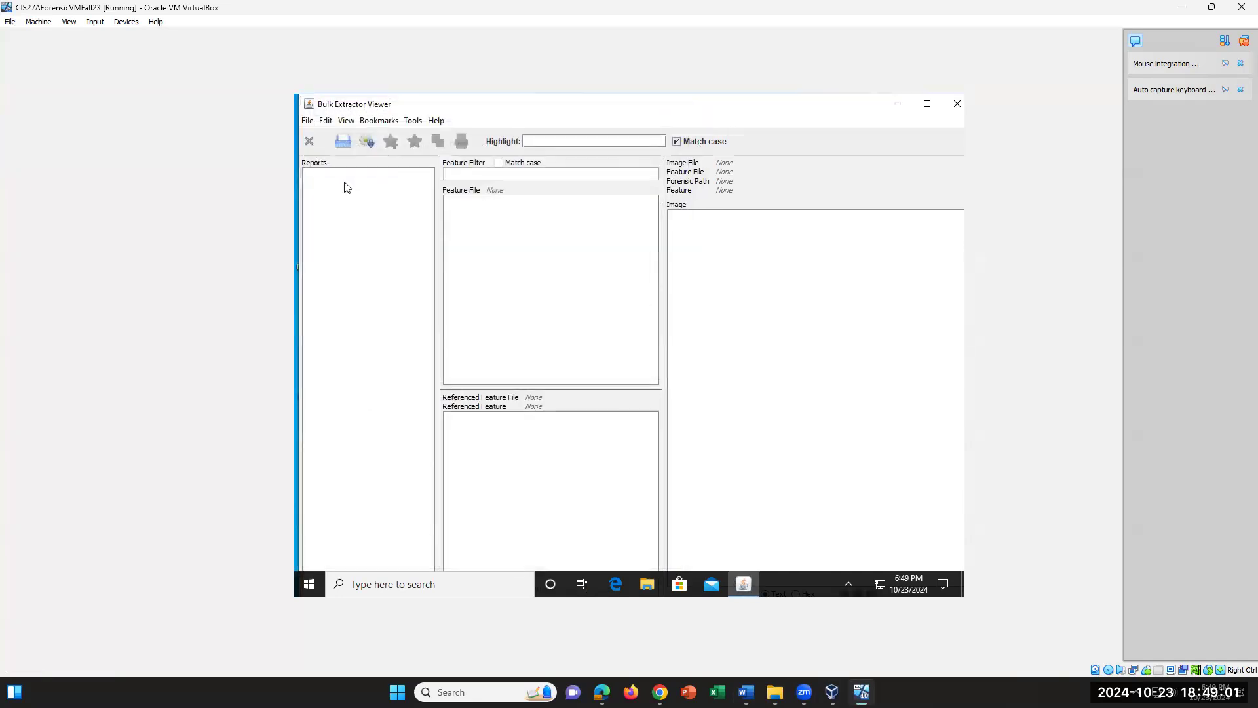
click(368, 142)
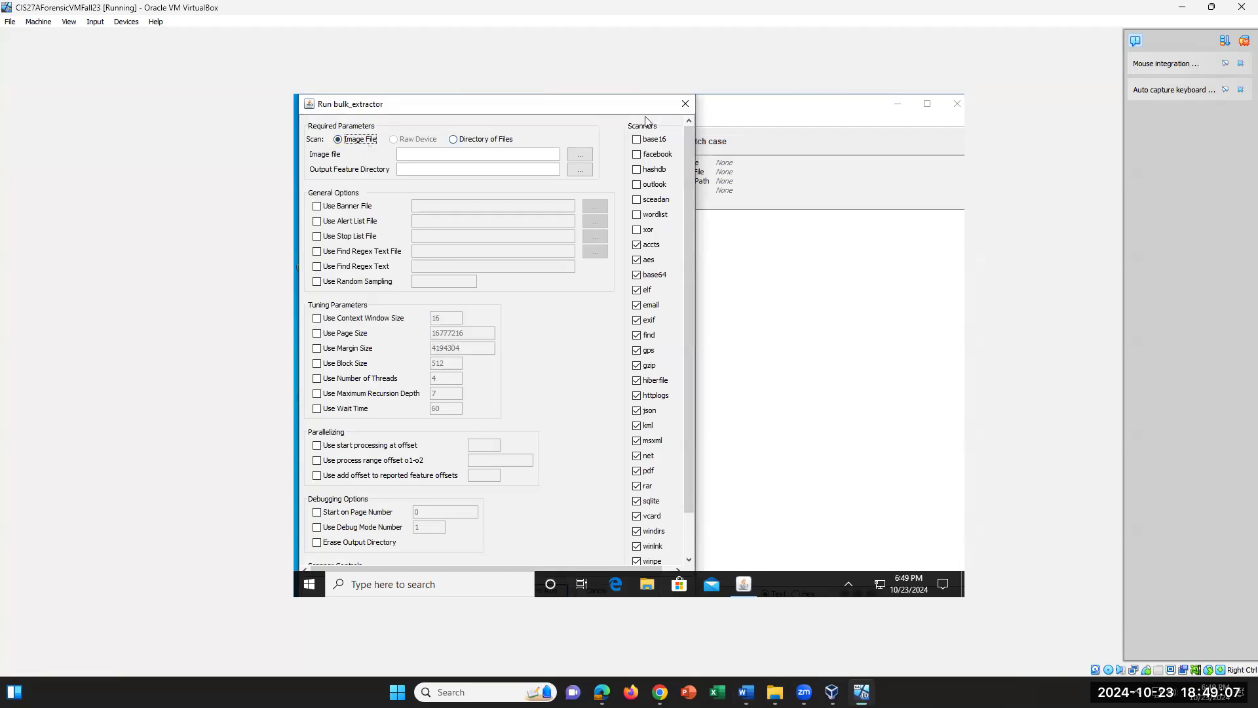
click(686, 104)
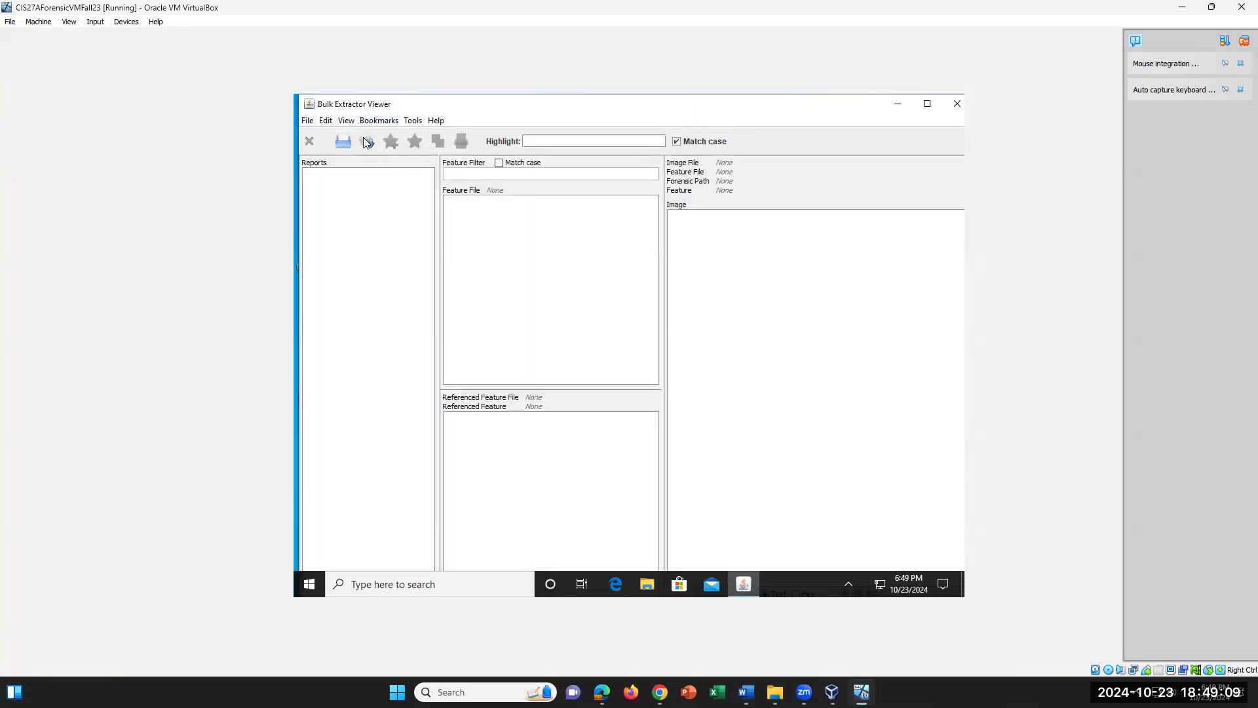
click(368, 144)
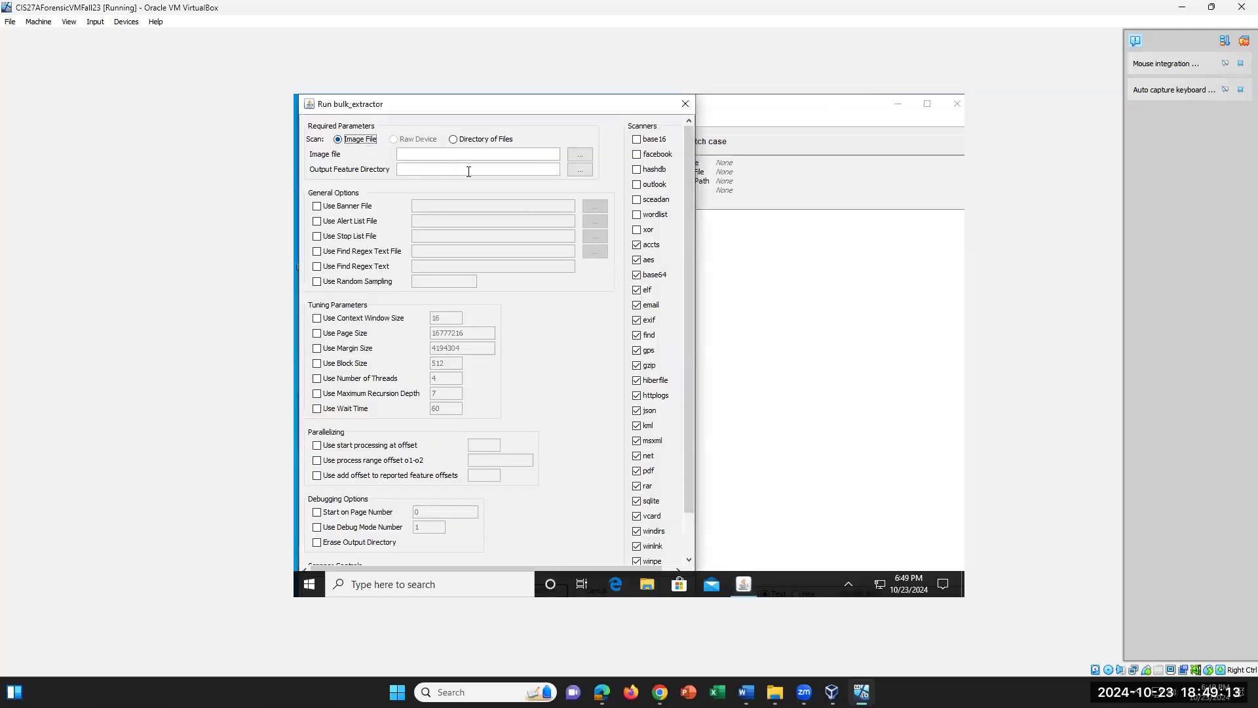
click(581, 156)
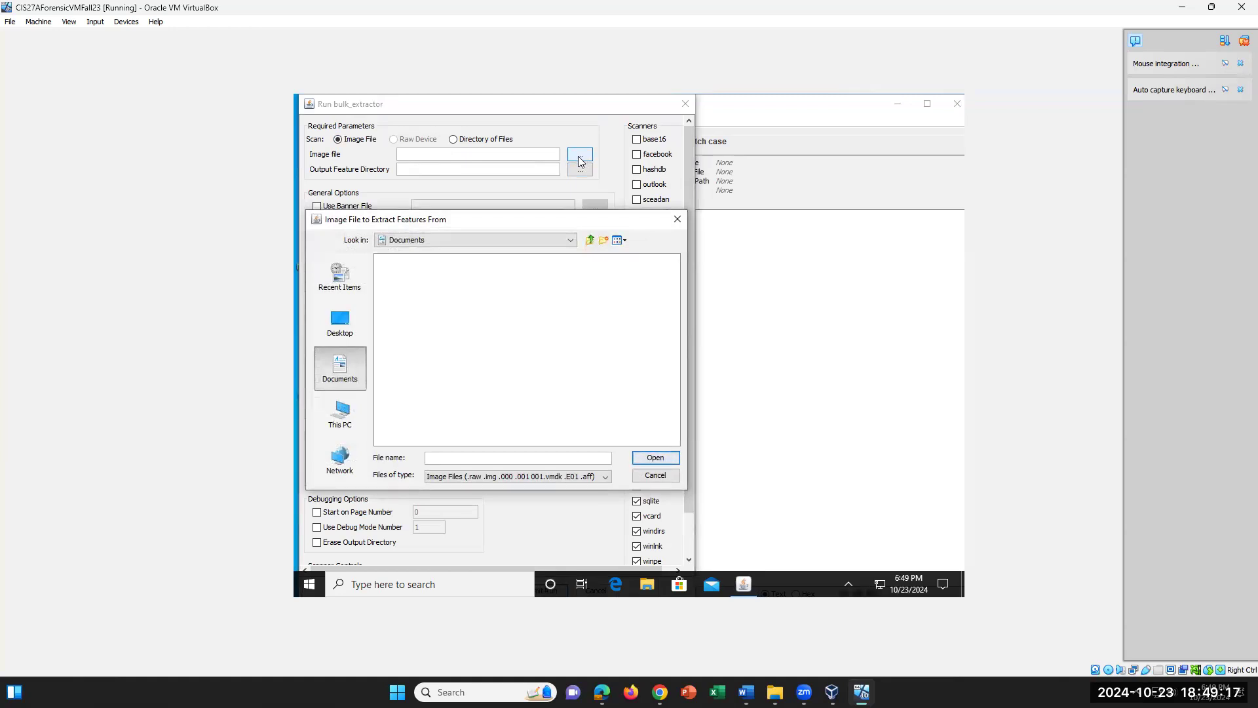
click(340, 412)
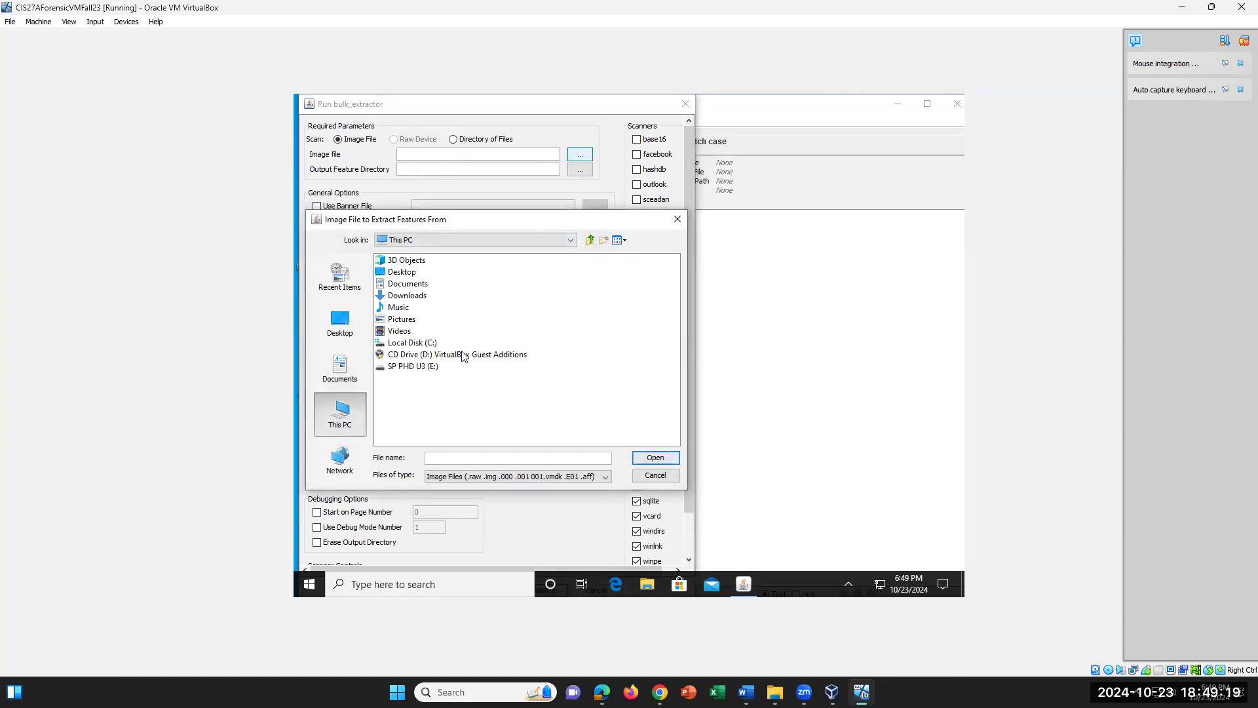
click(426, 367)
key(Return)
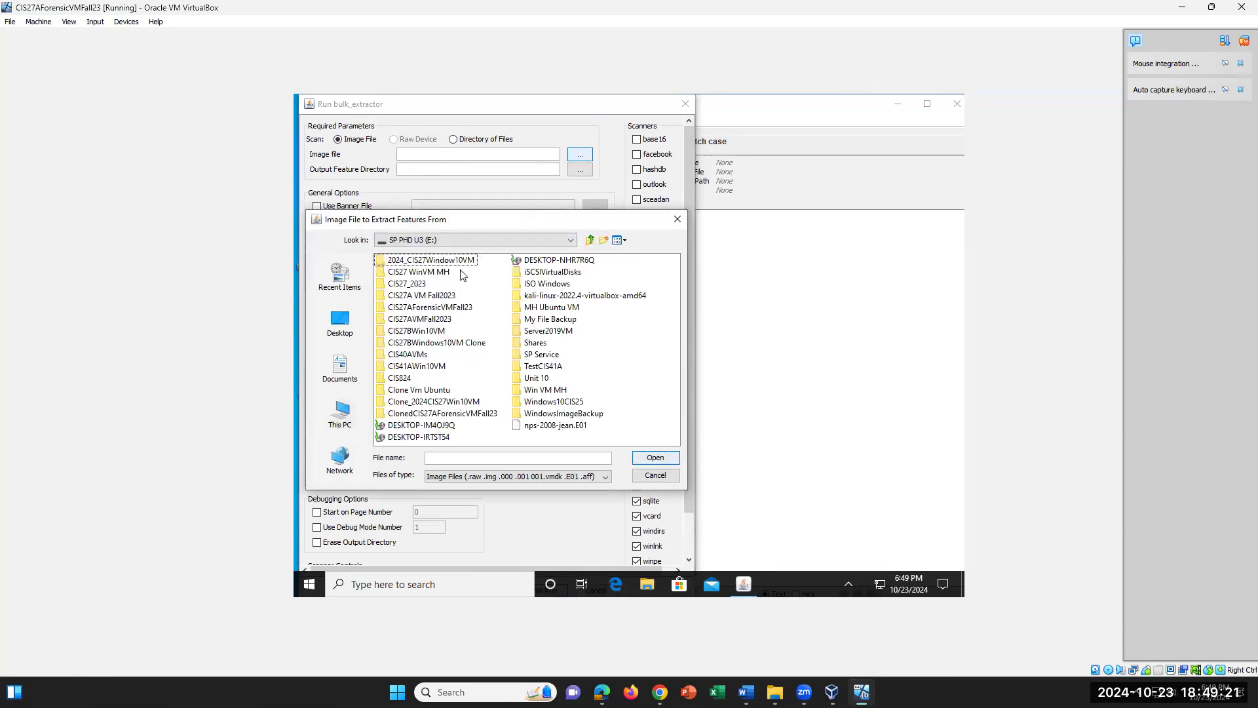
click(553, 425)
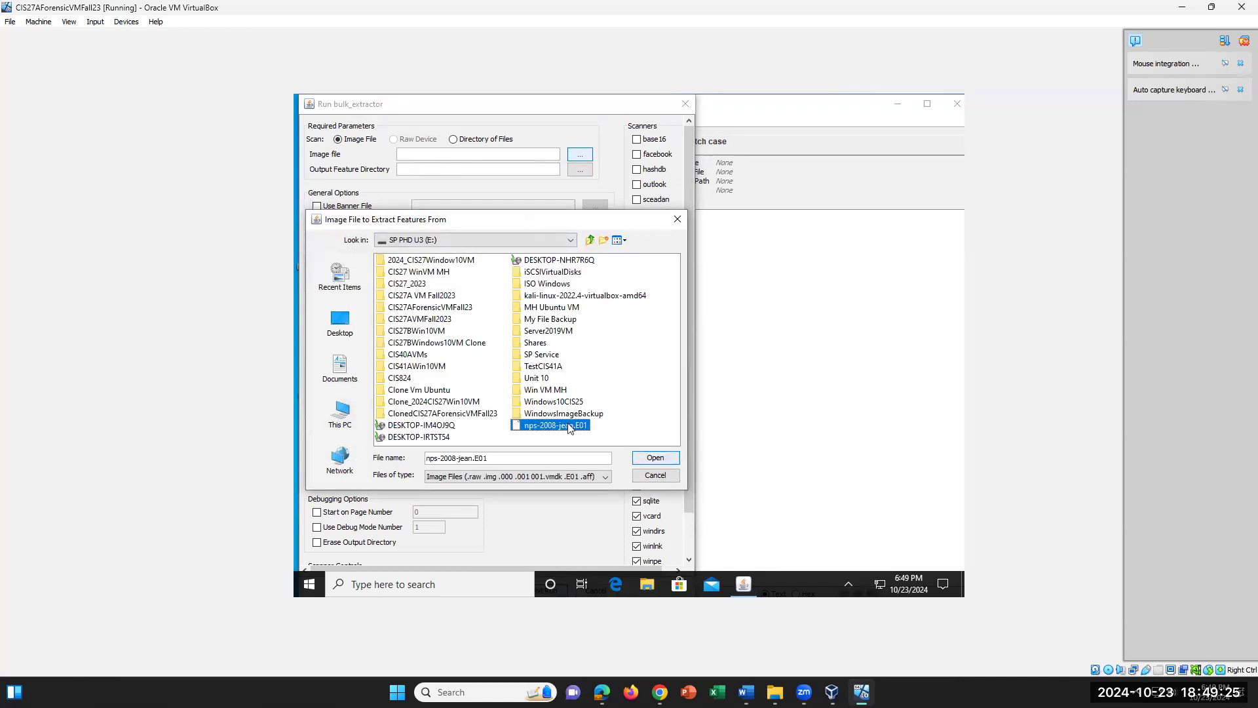
click(672, 462)
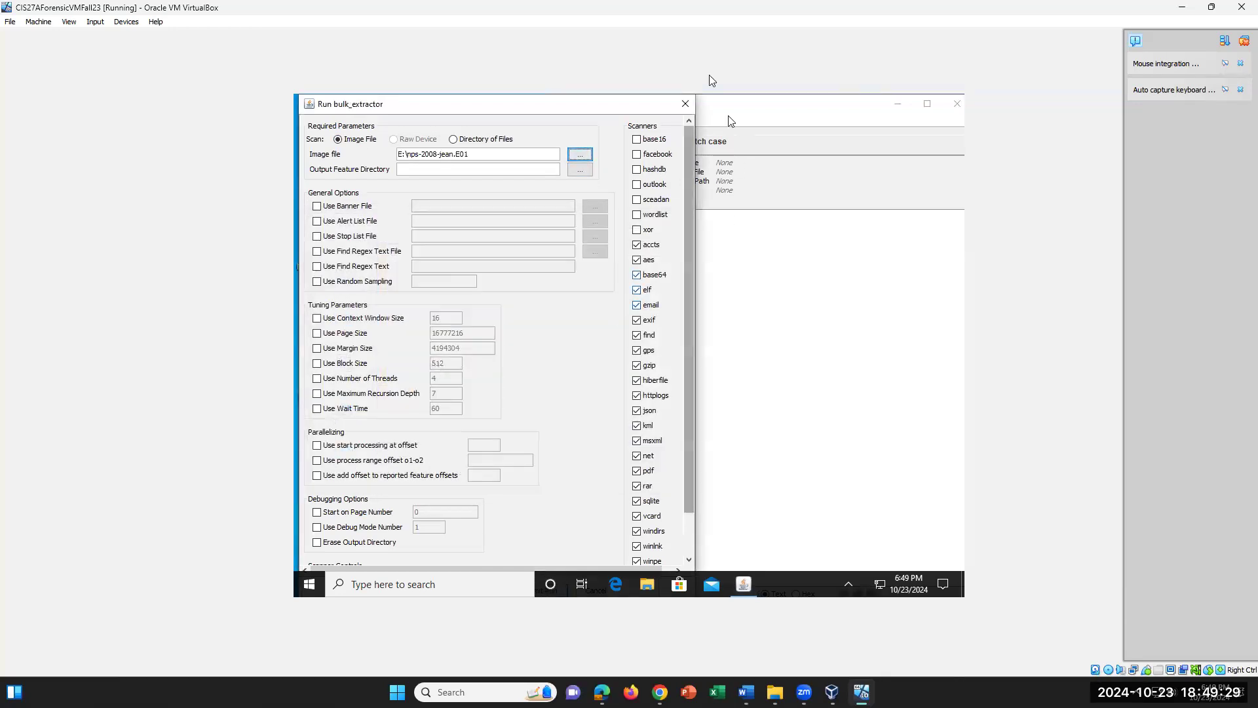
click(683, 108)
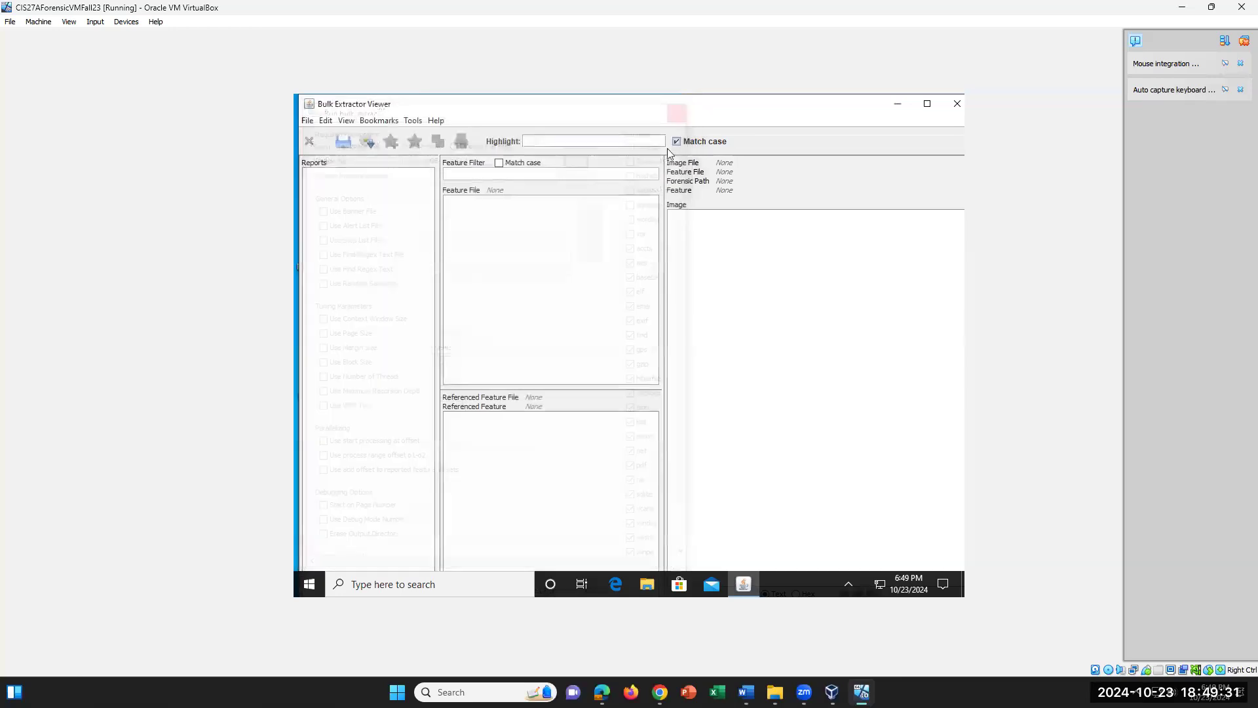
click(428, 591)
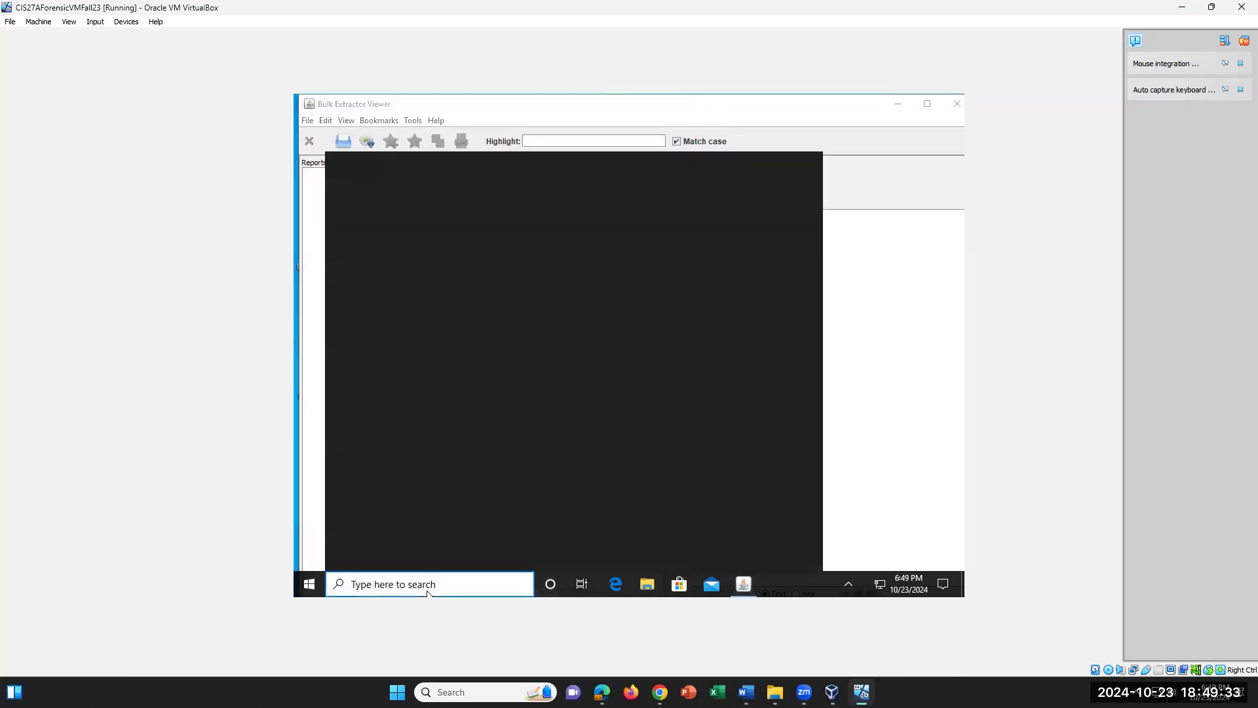
click(882, 400)
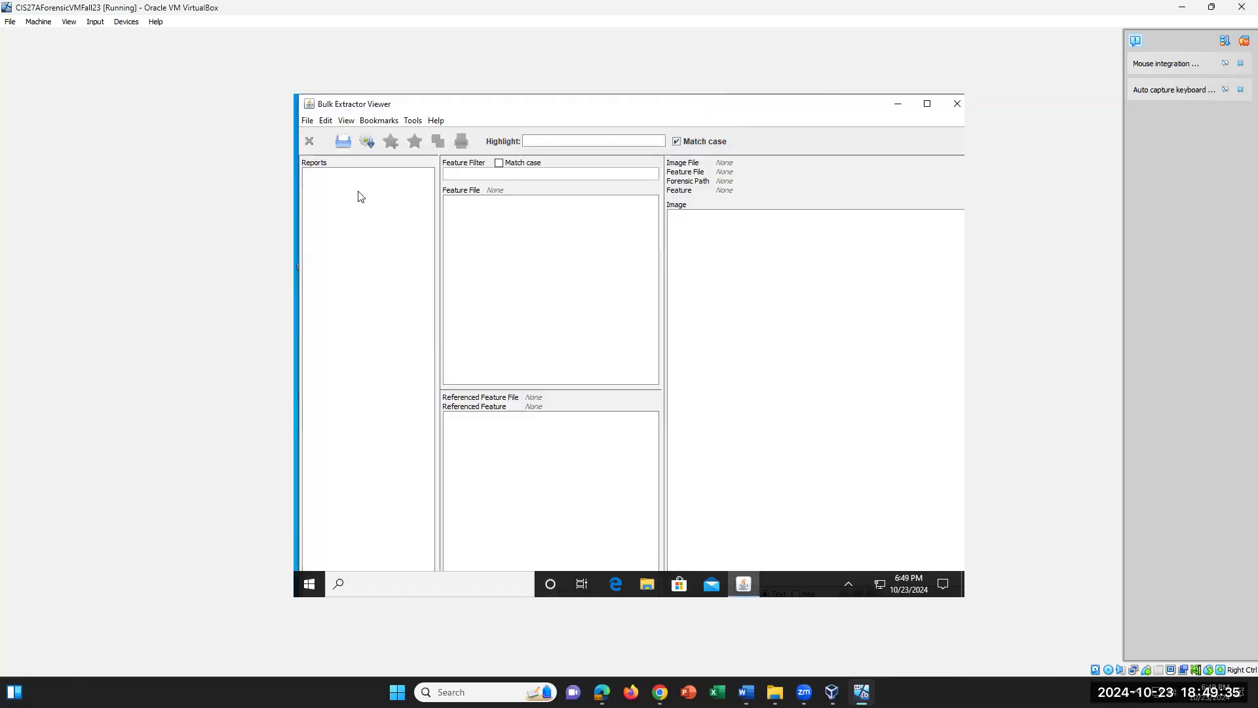
Set up a new bulk_extractor run with nps-2008-jean.E01 from the SP PHD U3 (E:) drive as the image file.
click(367, 143)
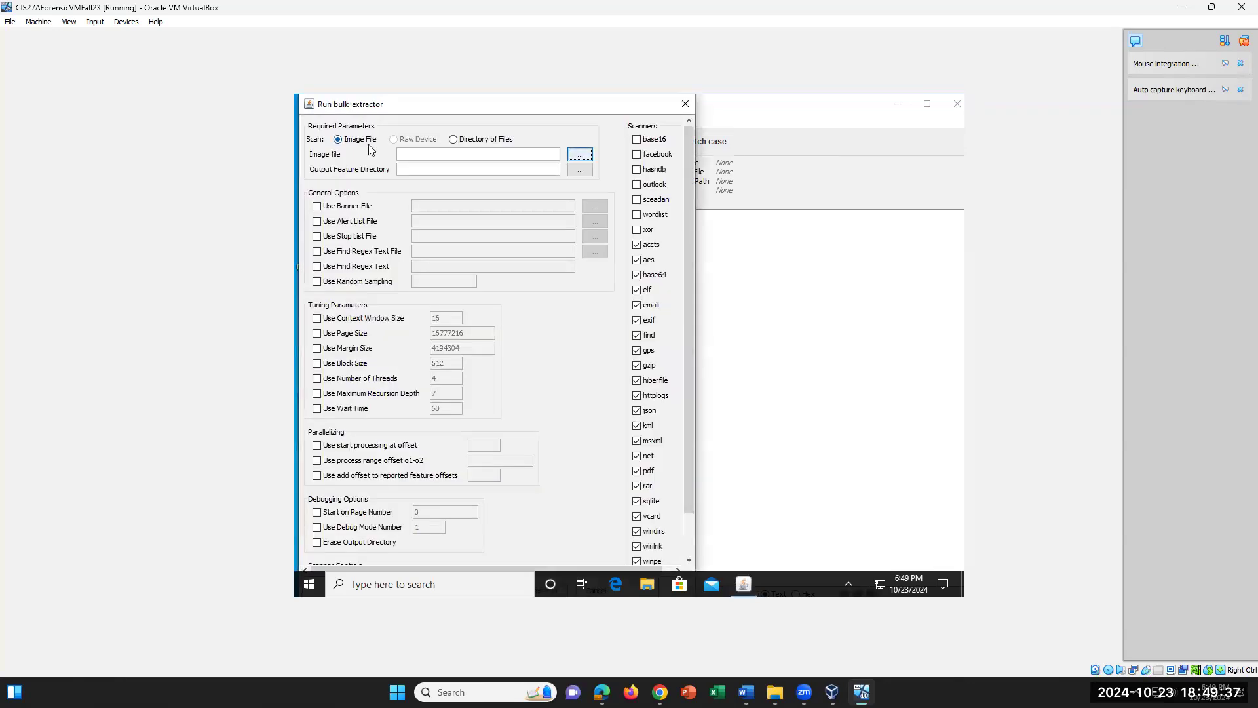
click(580, 156)
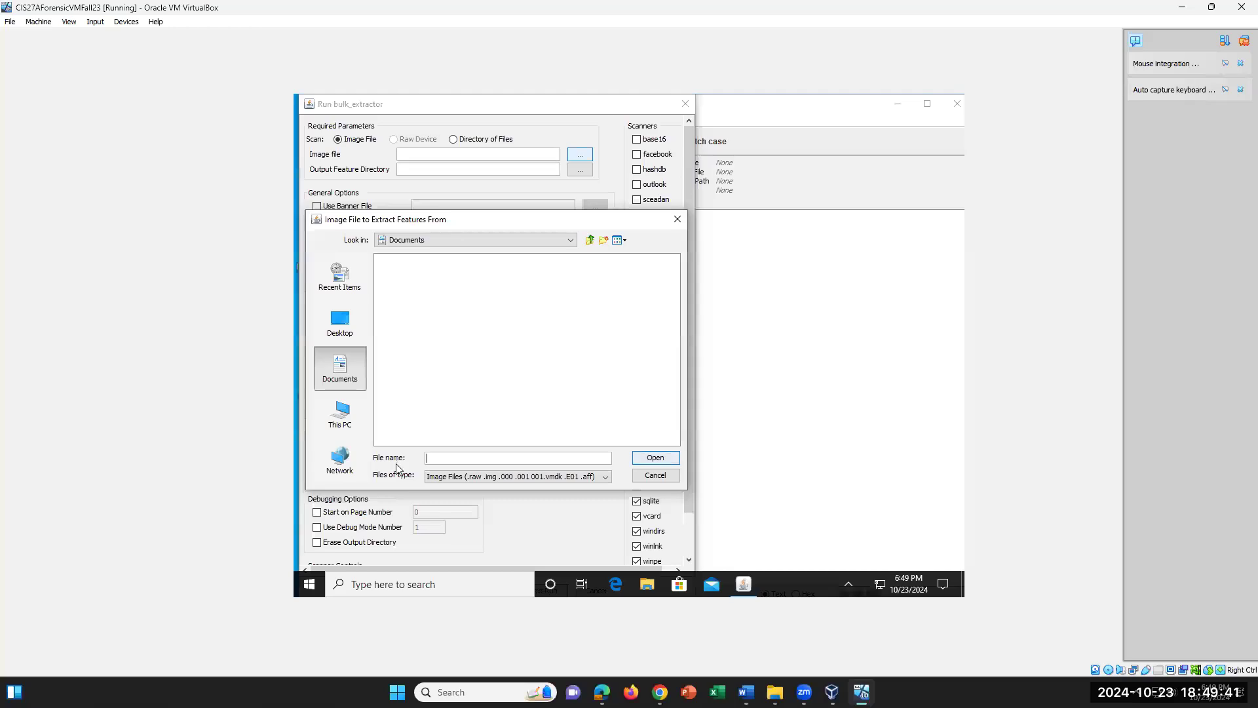
click(342, 422)
double_click(411, 369)
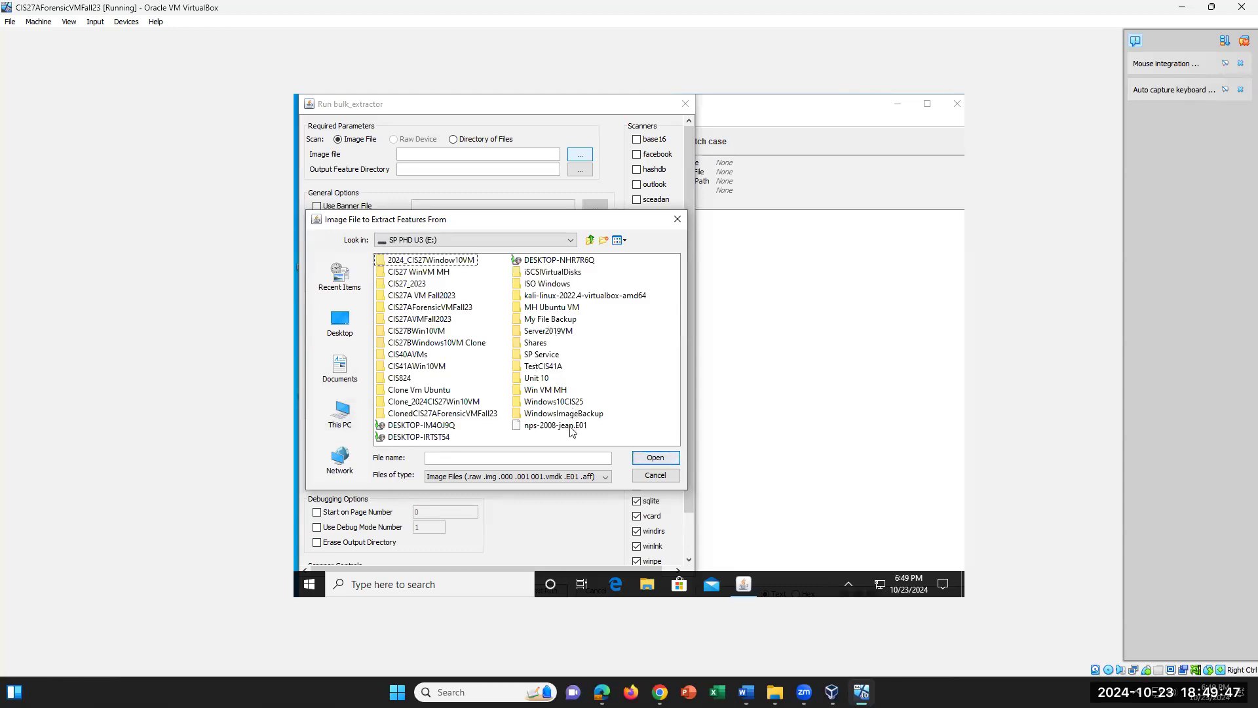
click(555, 425)
click(655, 457)
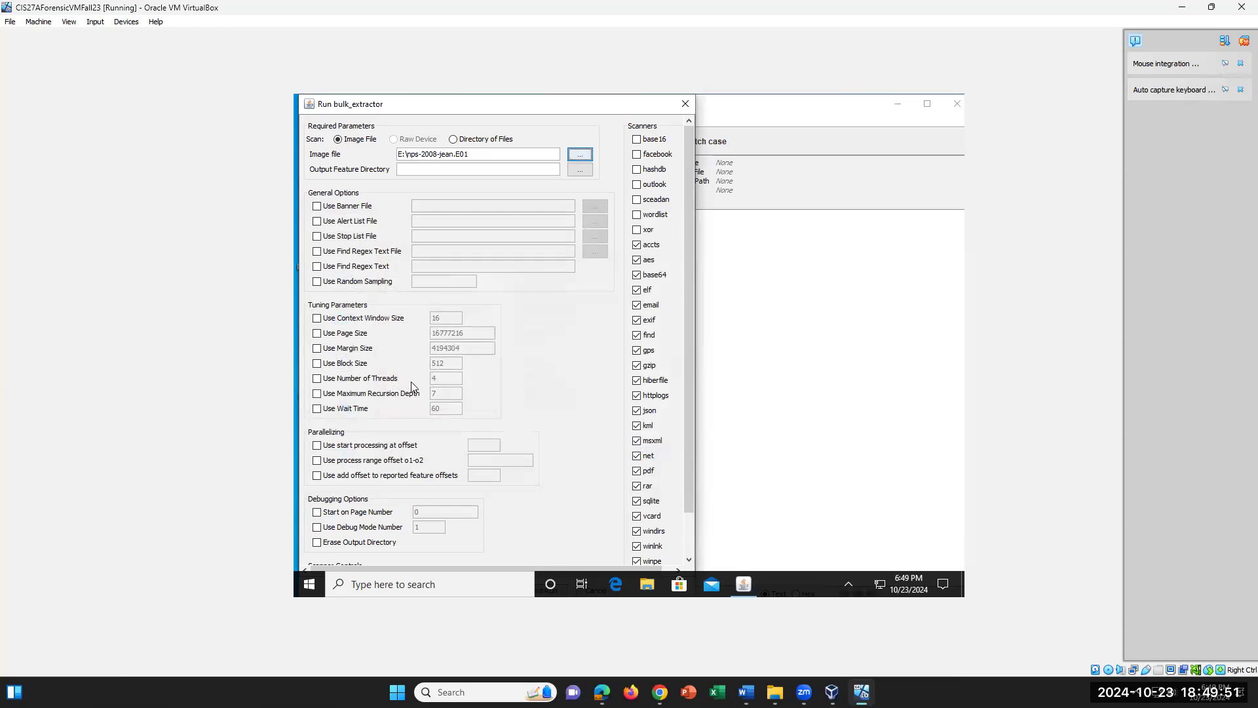
Switch to the lab document in Word and highlight the This PC and Desktop location for the output directory in step 20.
click(647, 583)
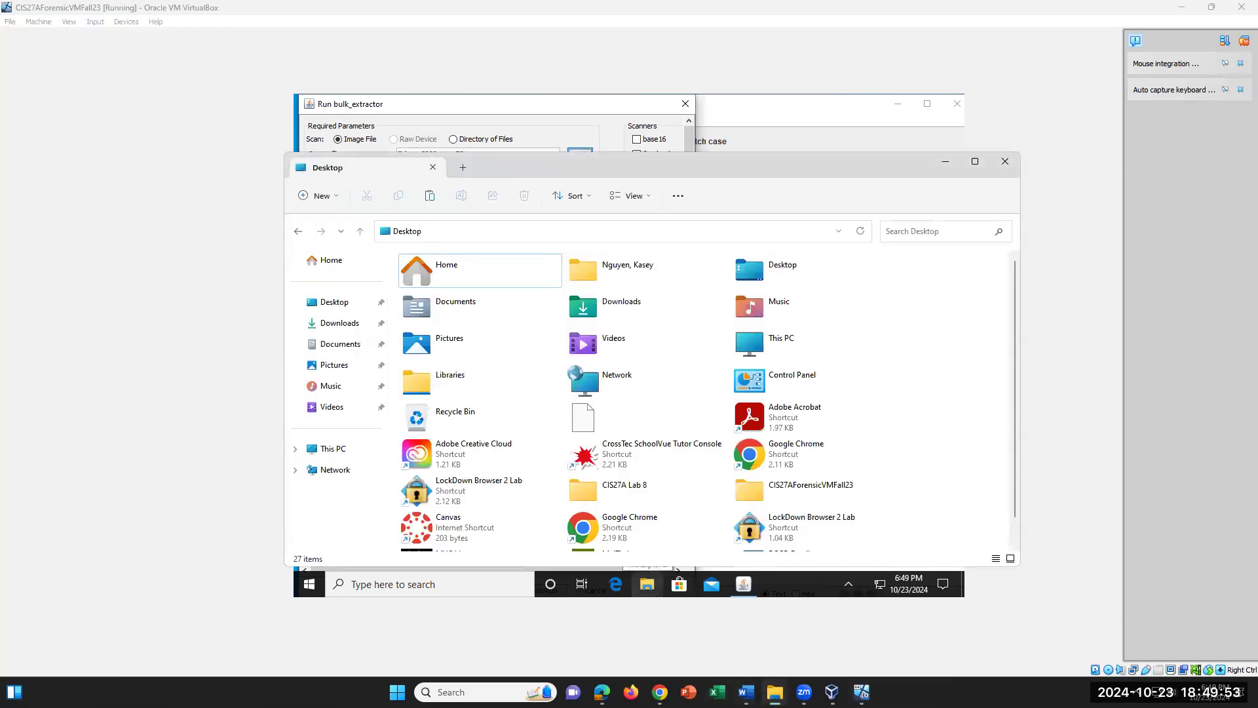
click(747, 692)
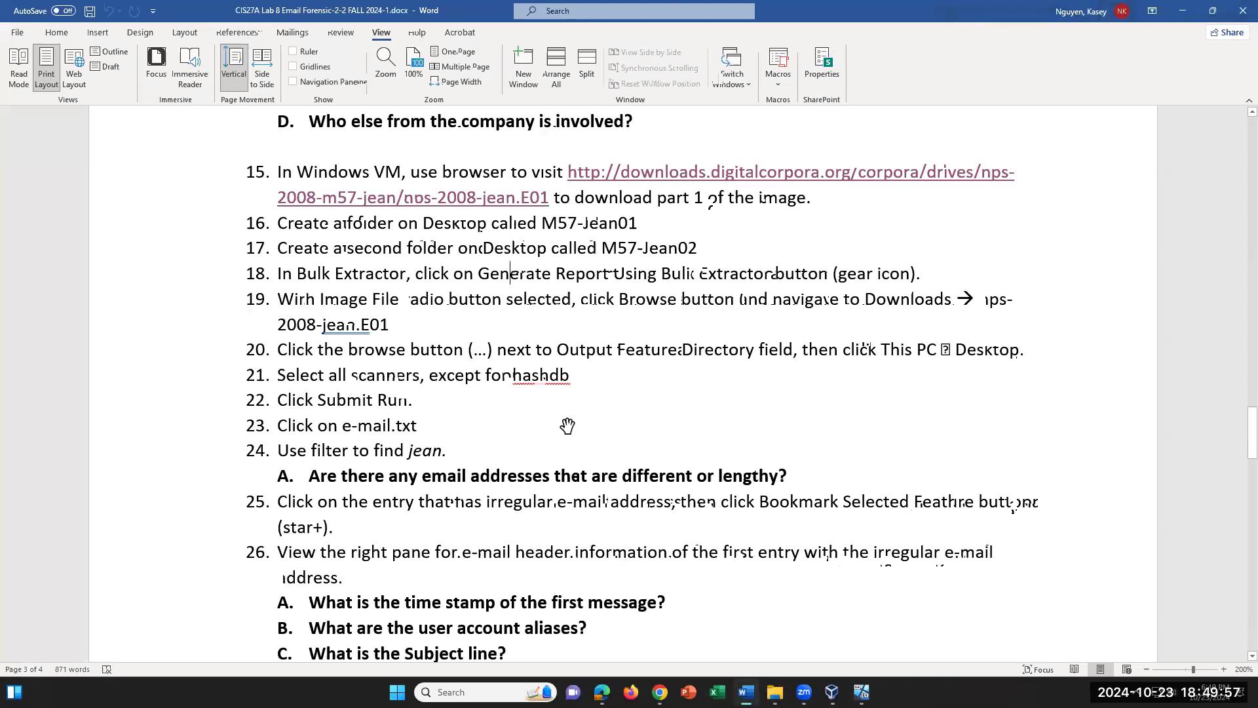
click(1019, 349)
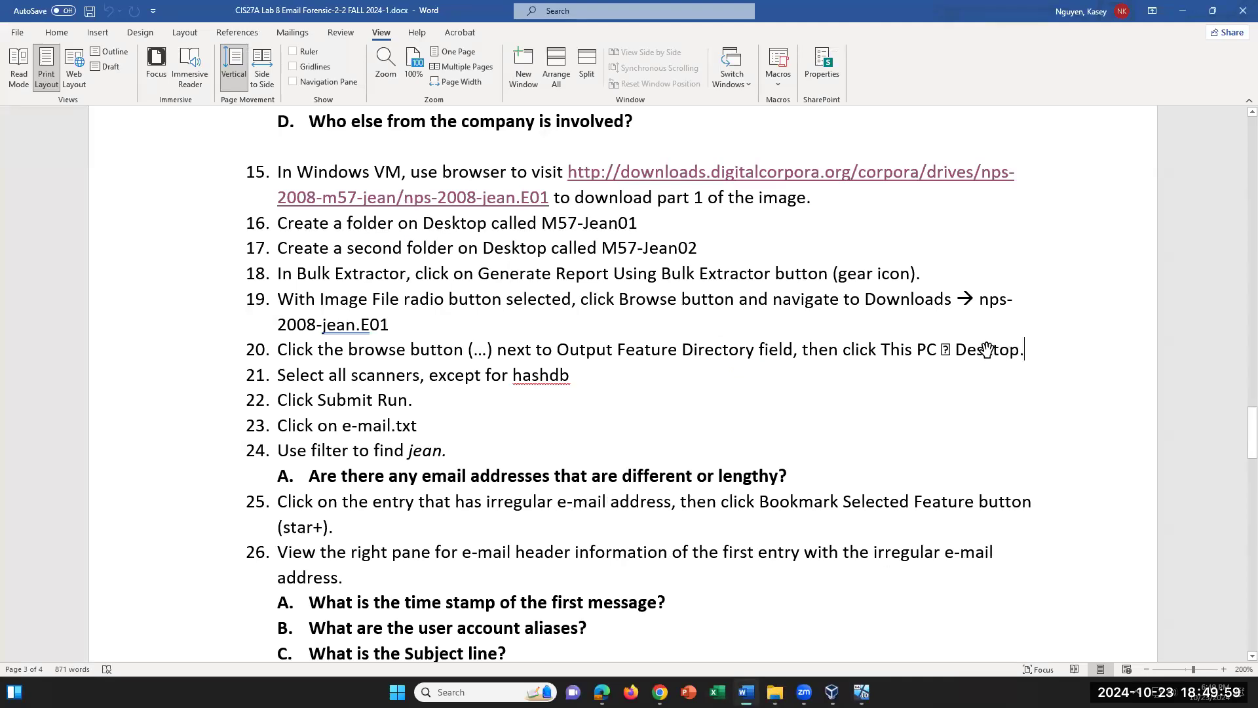
drag(987, 349, 881, 349)
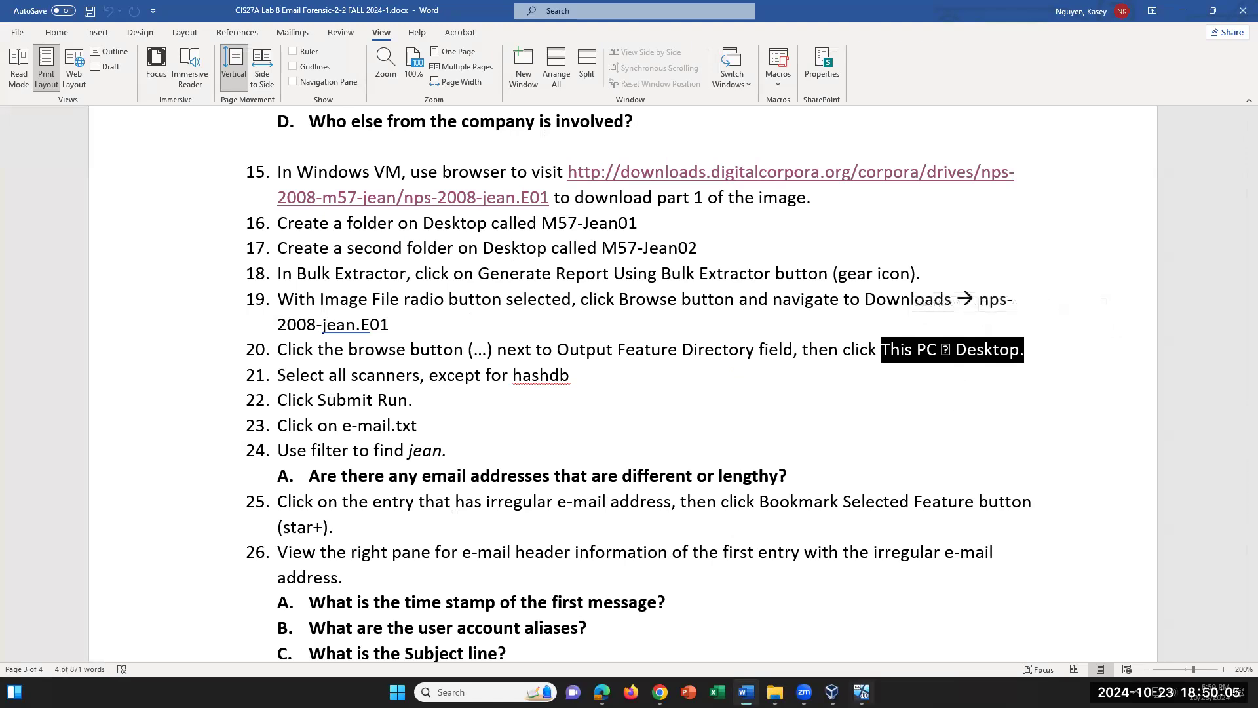
Return to the virtual machine and set the output feature directory to a new Desktop folder named Jean01.
mouse_move(861, 691)
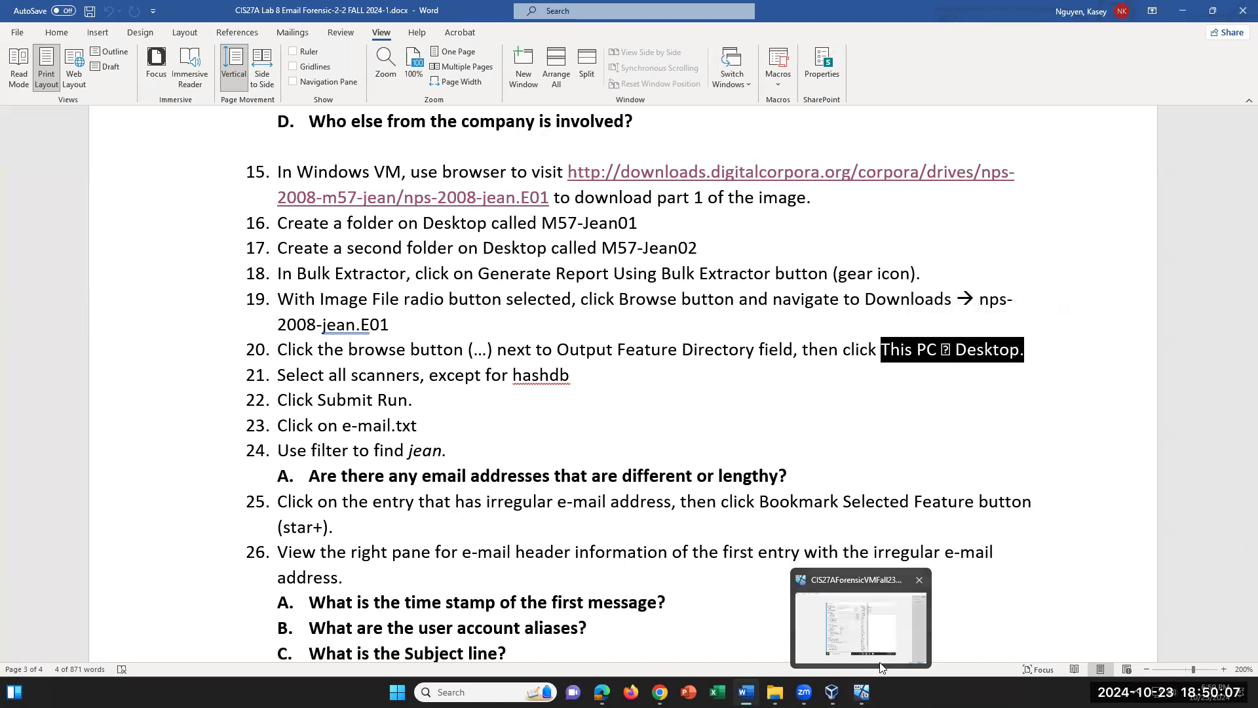
click(813, 647)
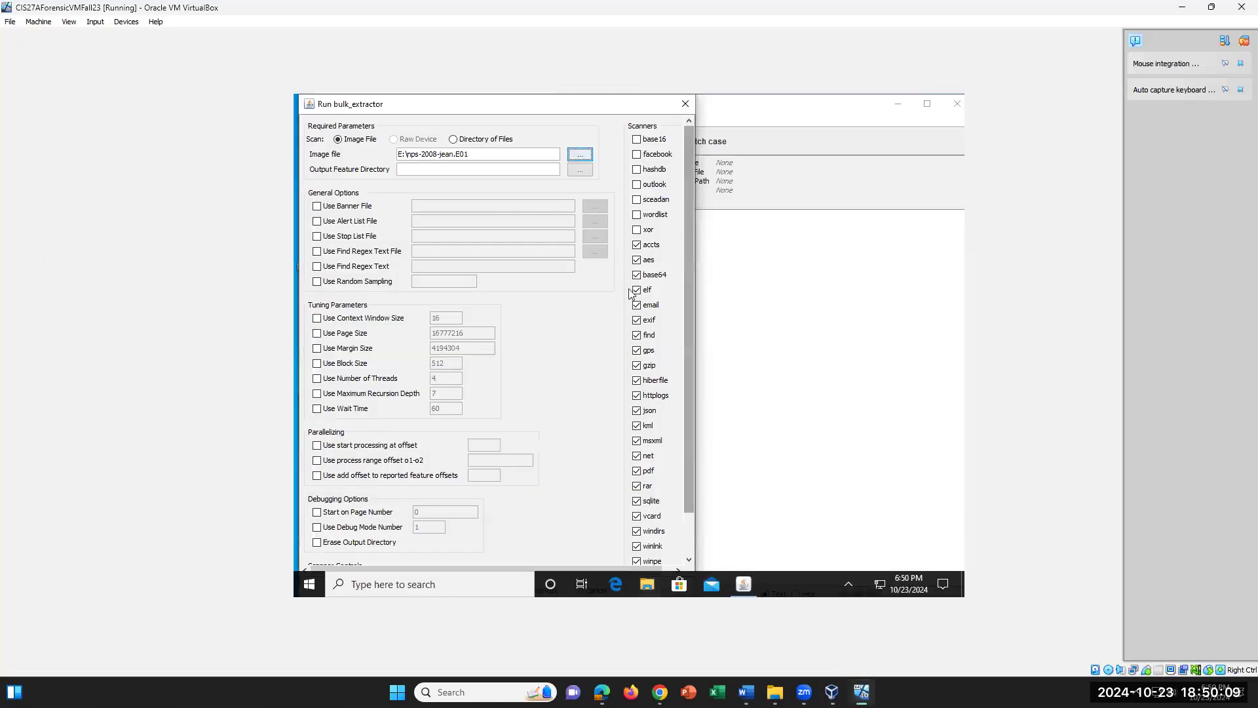
click(476, 170)
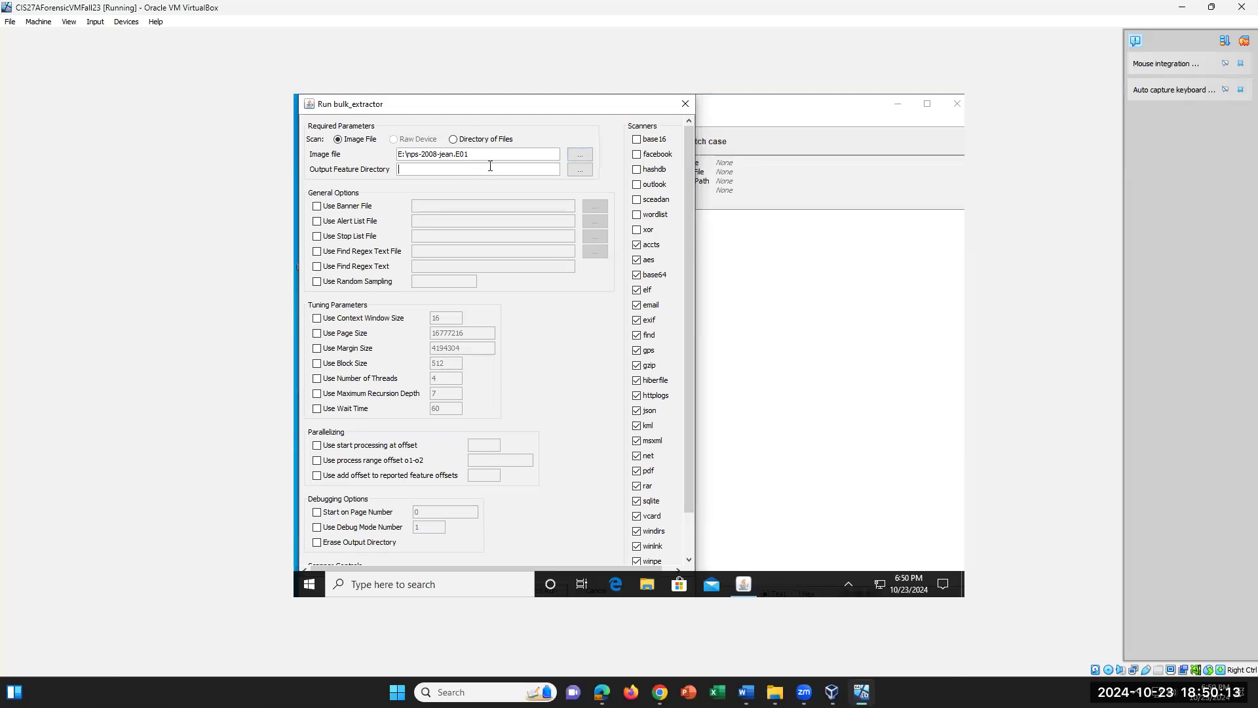
click(581, 172)
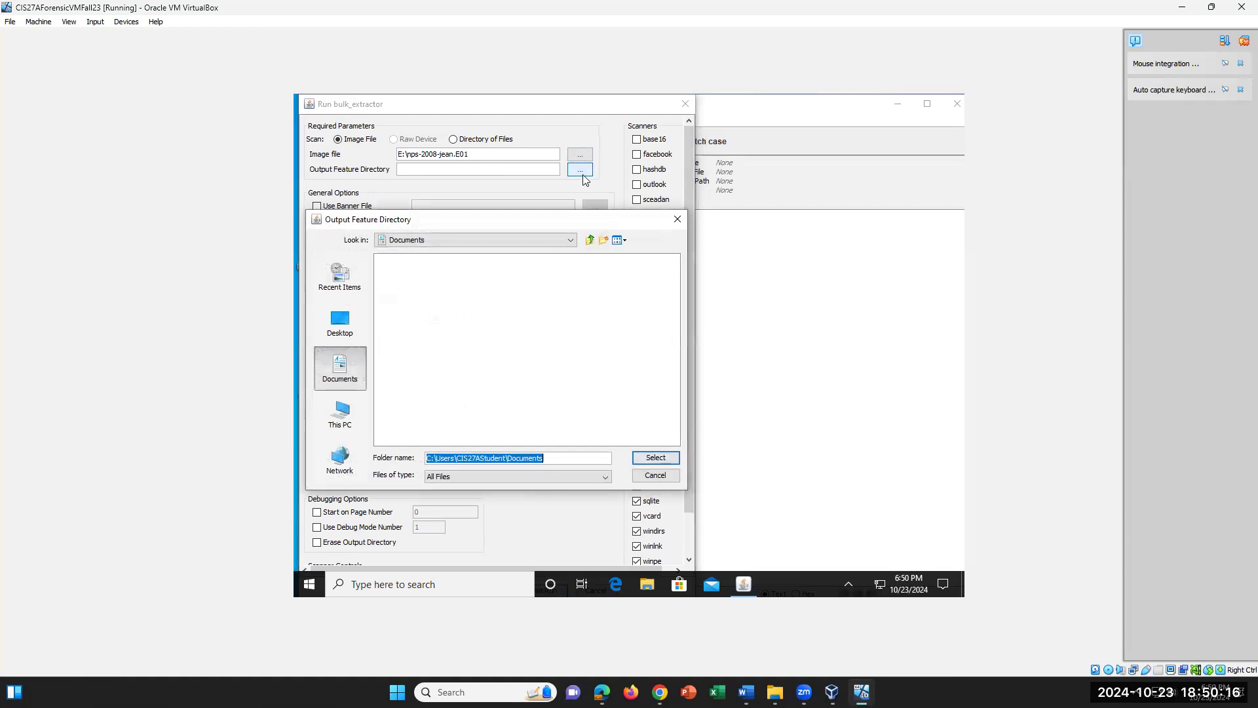
click(339, 322)
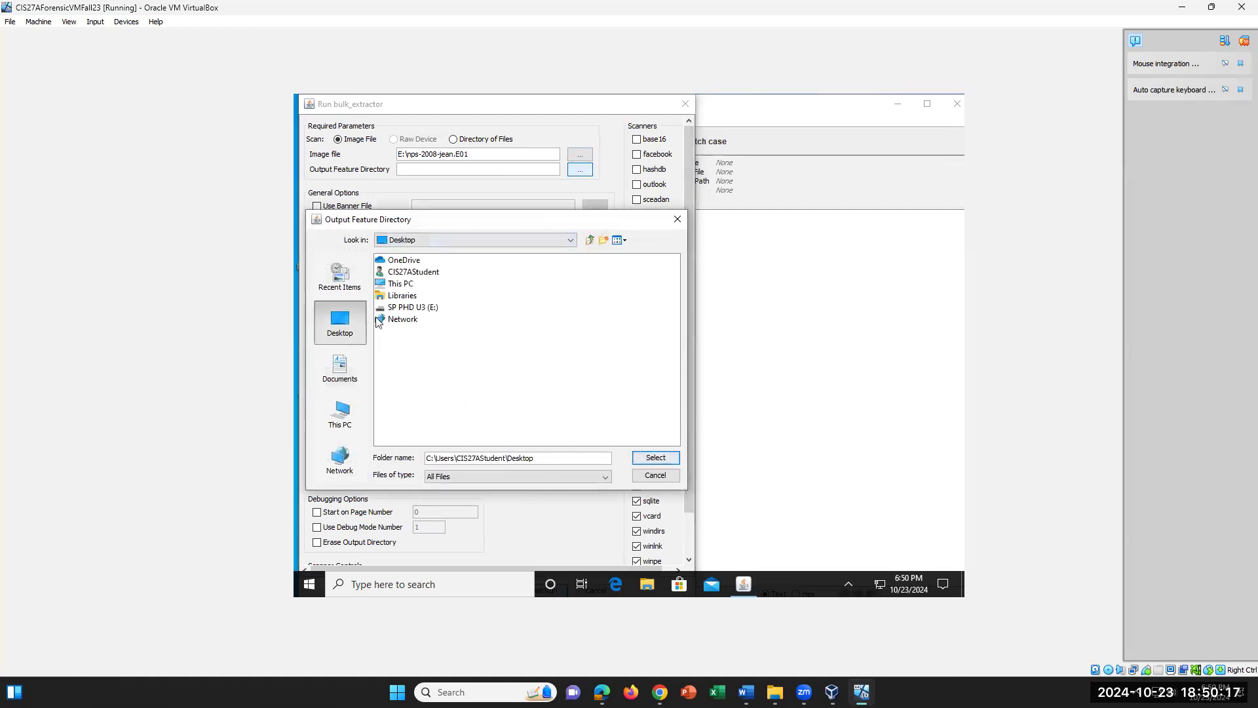
click(603, 240)
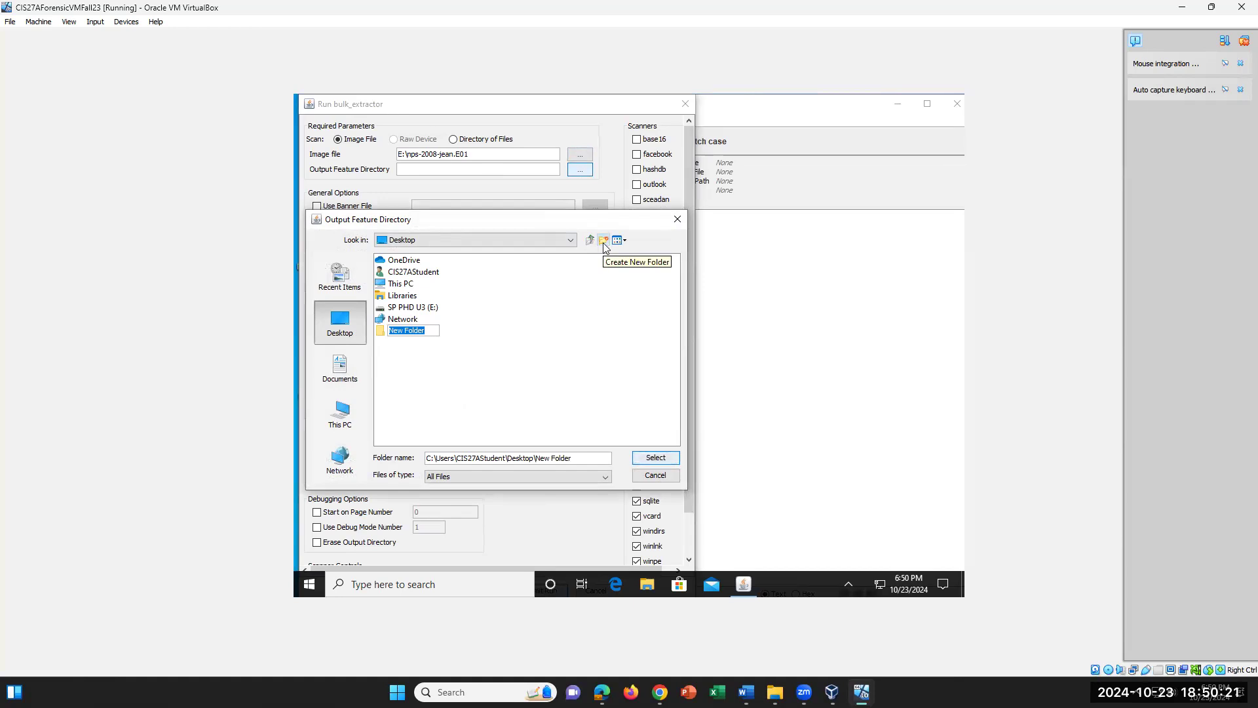
text(Jr)
key(BackSpace)
key(Return)
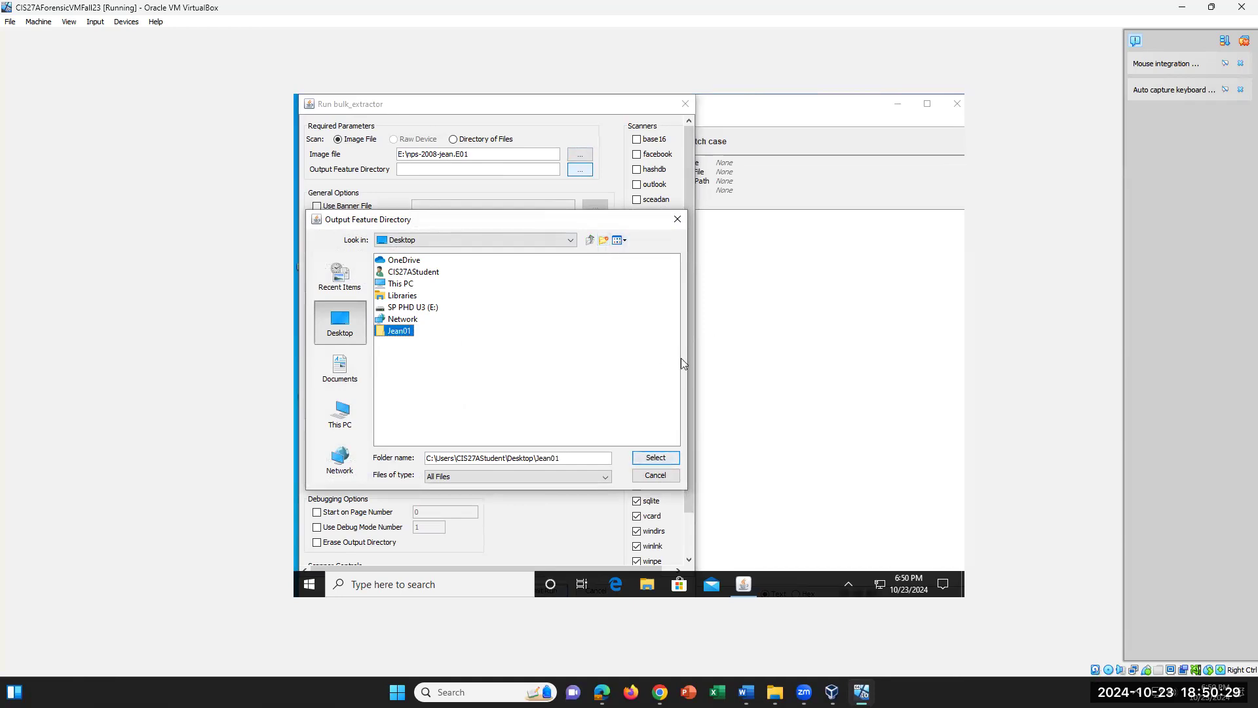
click(655, 458)
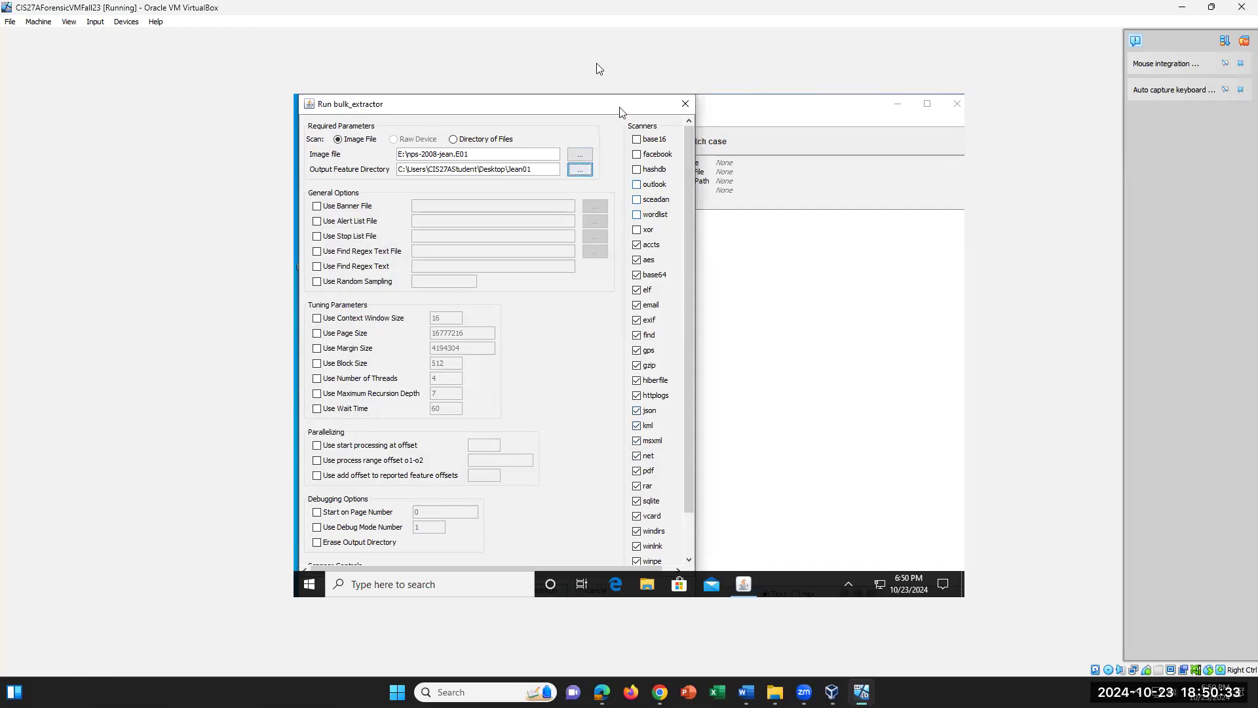
Reopen the output feature directory selection, review the Desktop location, and keep the Jean01 folder.
click(535, 169)
drag(536, 169, 487, 169)
click(580, 169)
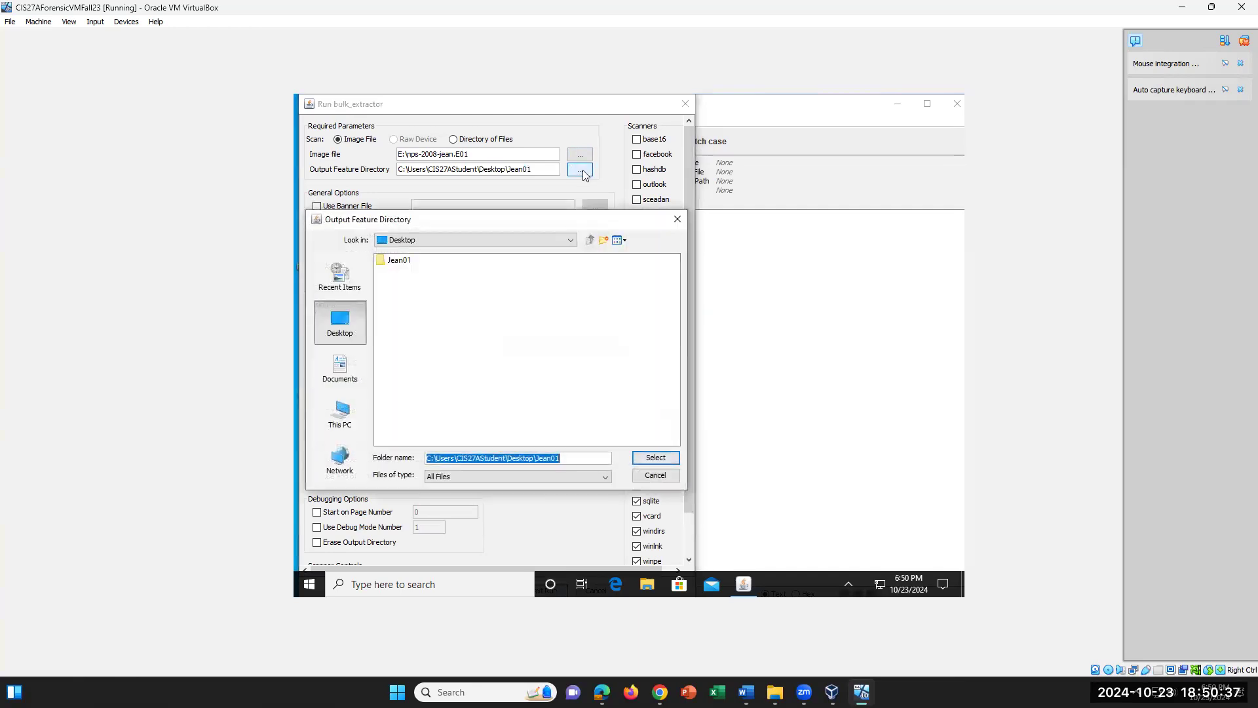
click(341, 321)
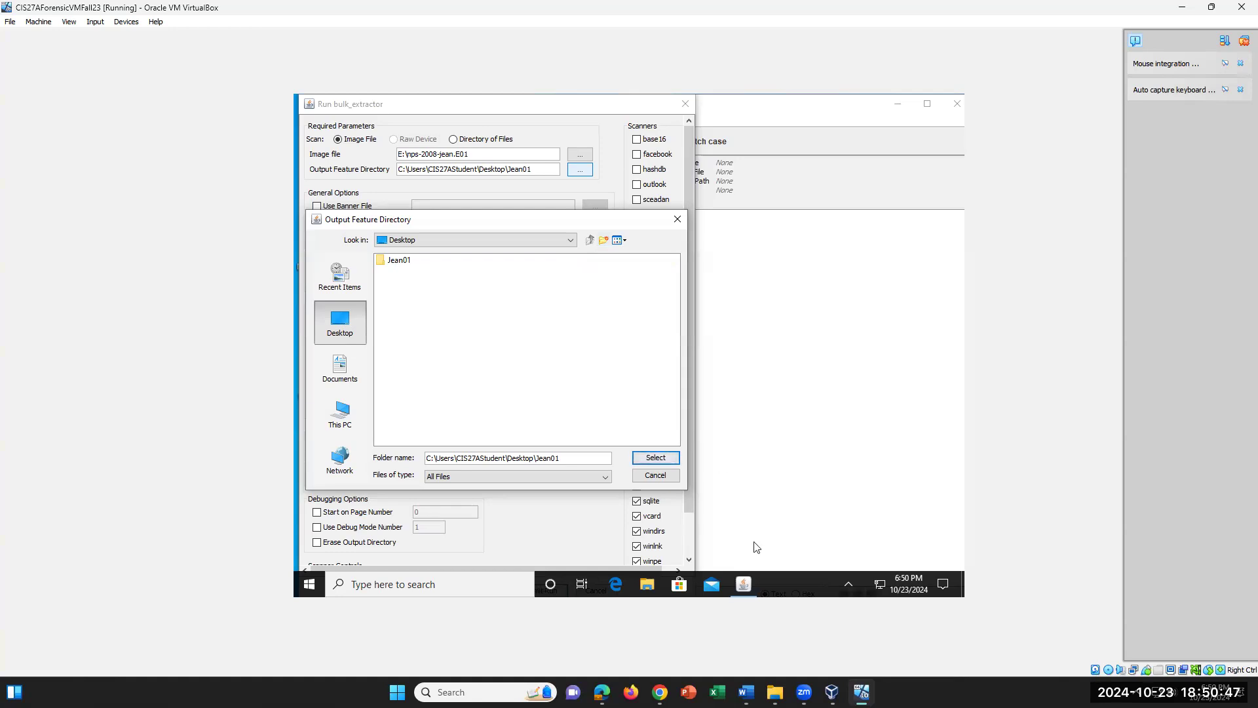
click(655, 458)
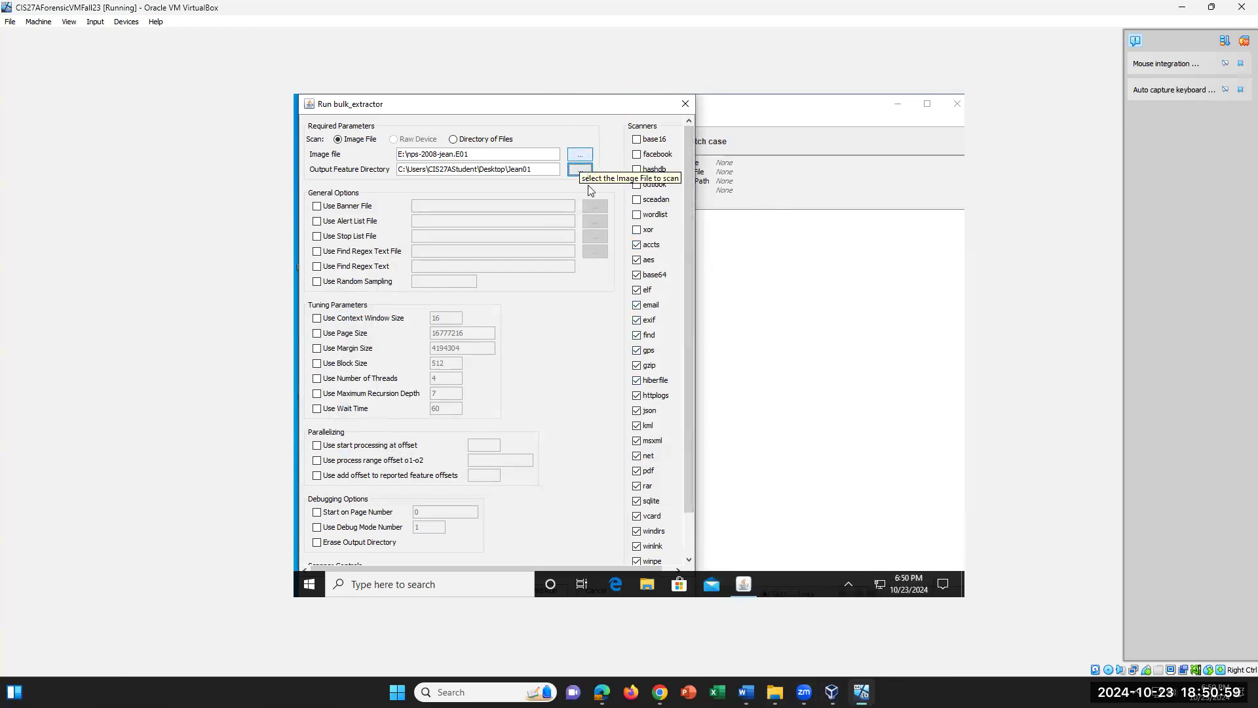
Check the Desktop output location in step 20 of the lab document in Word, and return to the virtual machine.
mouse_move(774, 692)
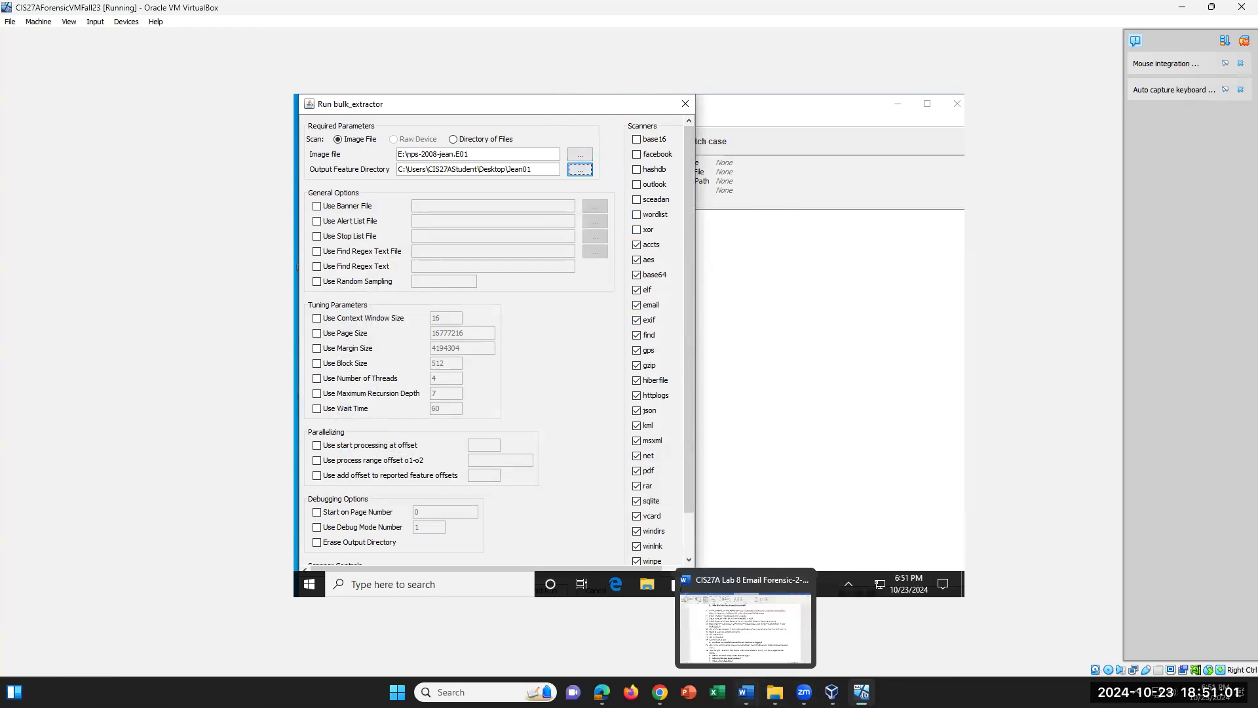
click(744, 619)
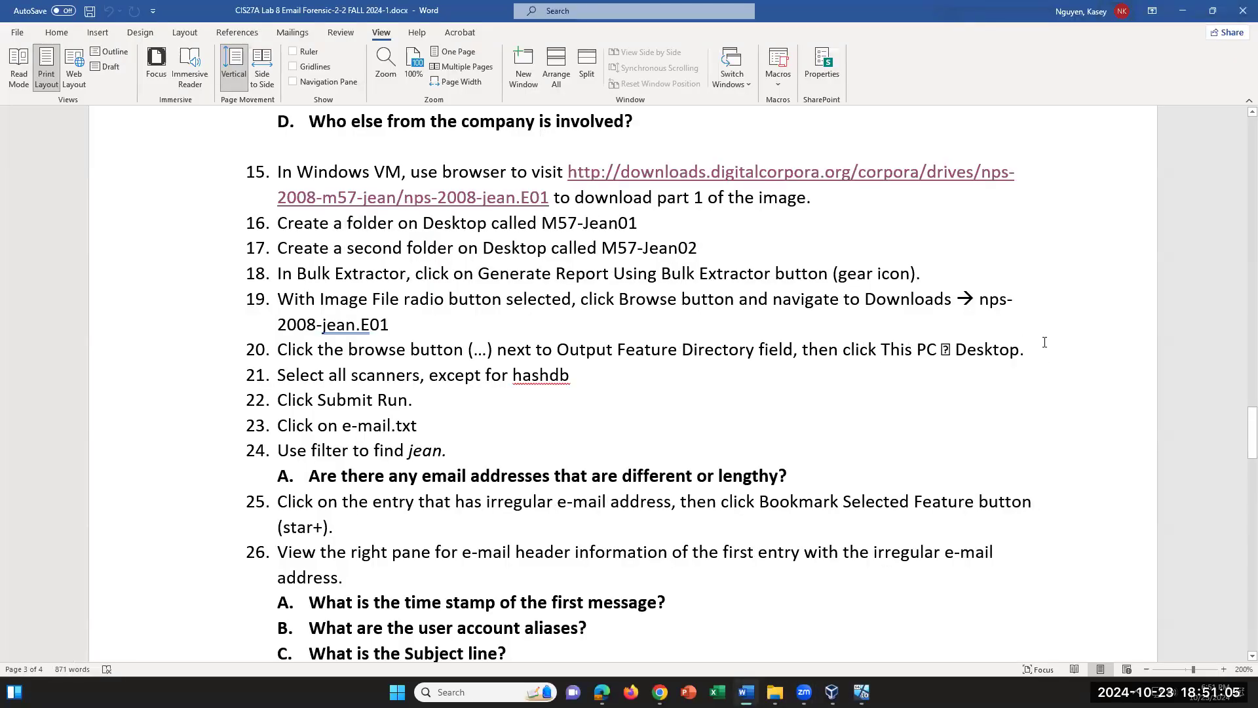
key(shift+Left)
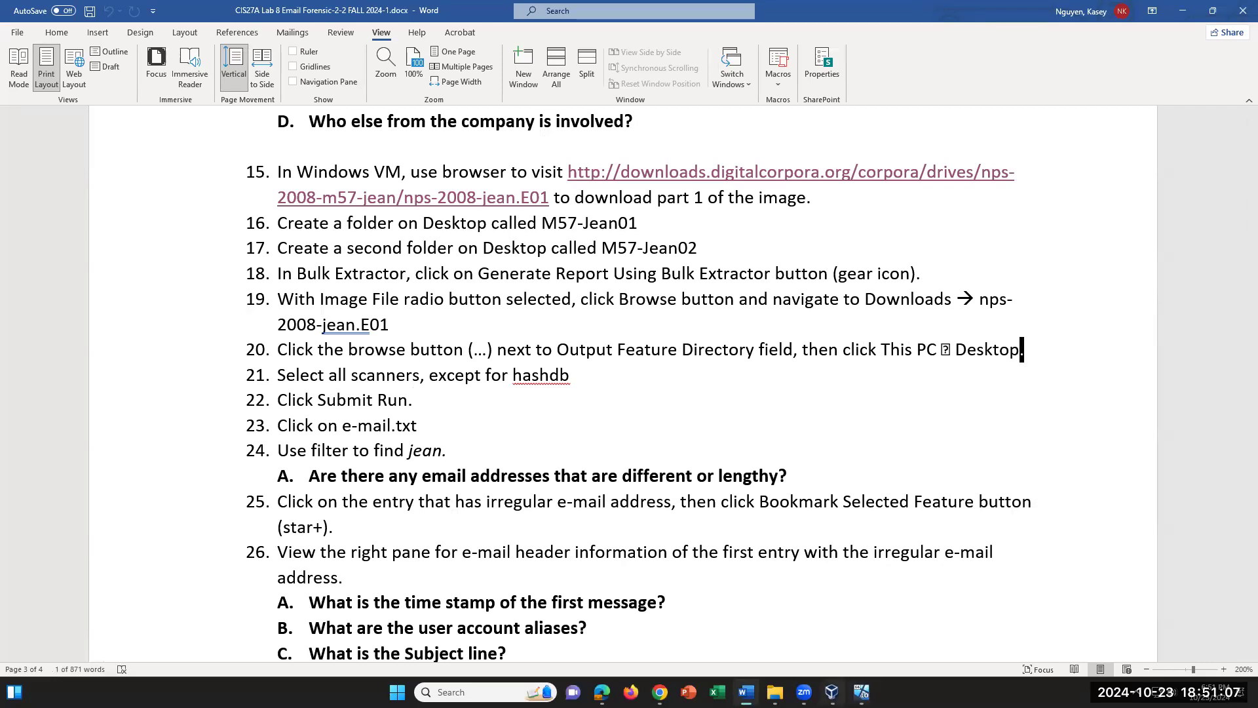
mouse_move(831, 692)
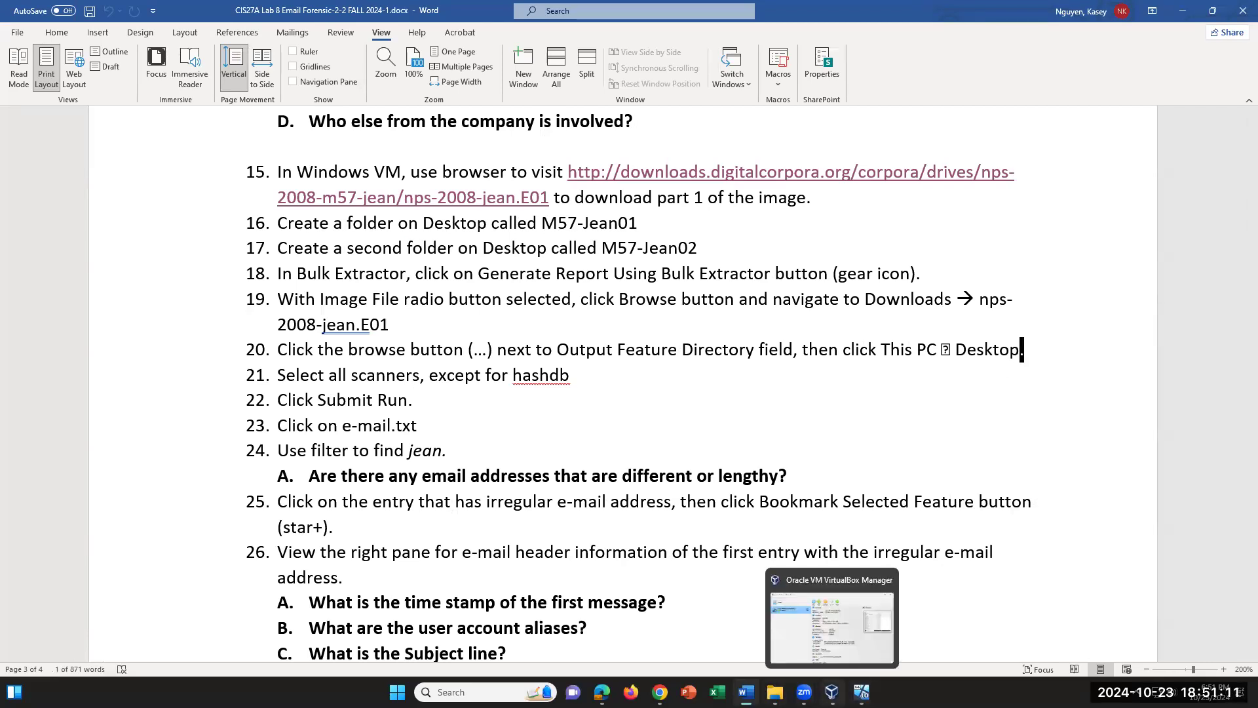
click(861, 692)
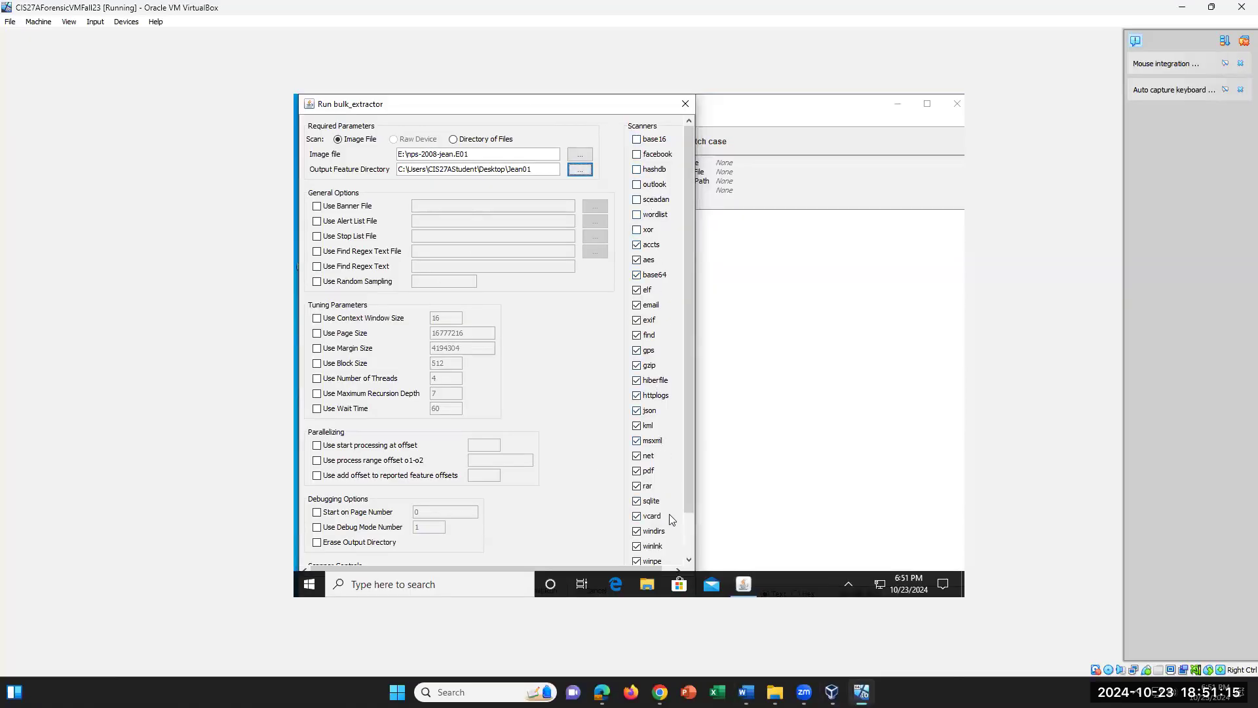
Enable the base16, facebook, outlook, sceadan, wordlist and xor scanners, leaving only hashdb off.
drag(687, 477, 690, 526)
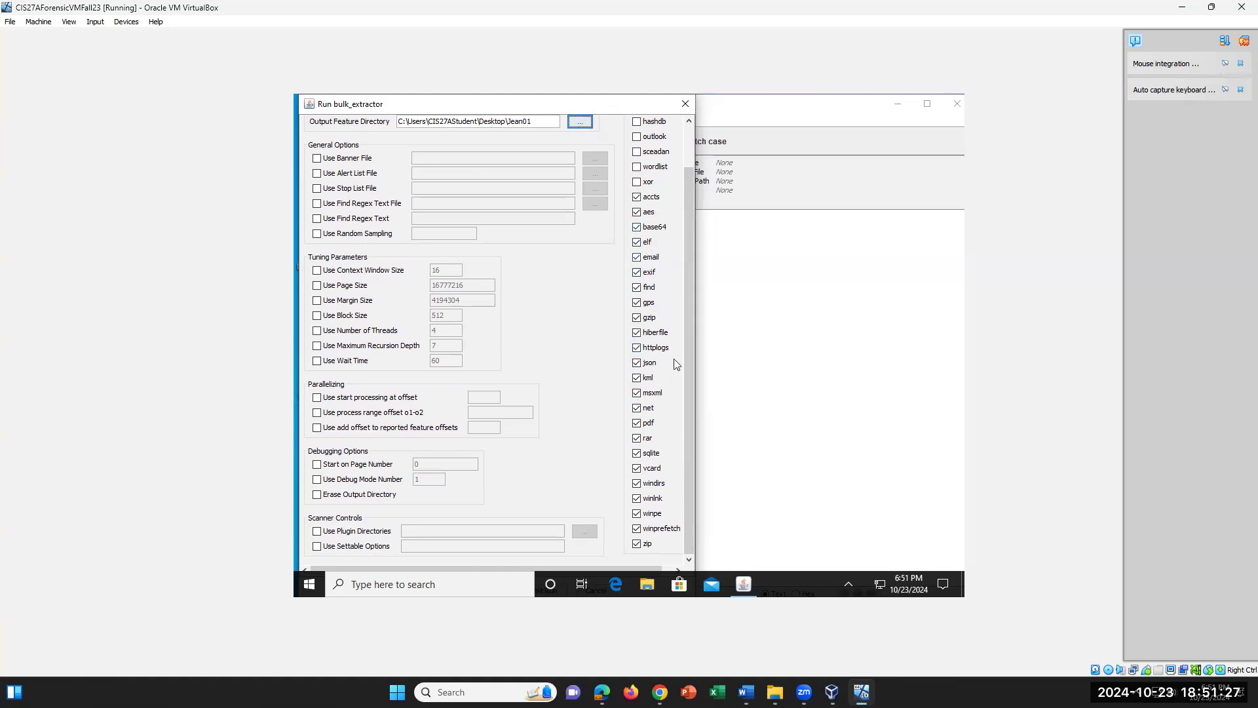
scroll(686, 338, up, 3)
click(637, 139)
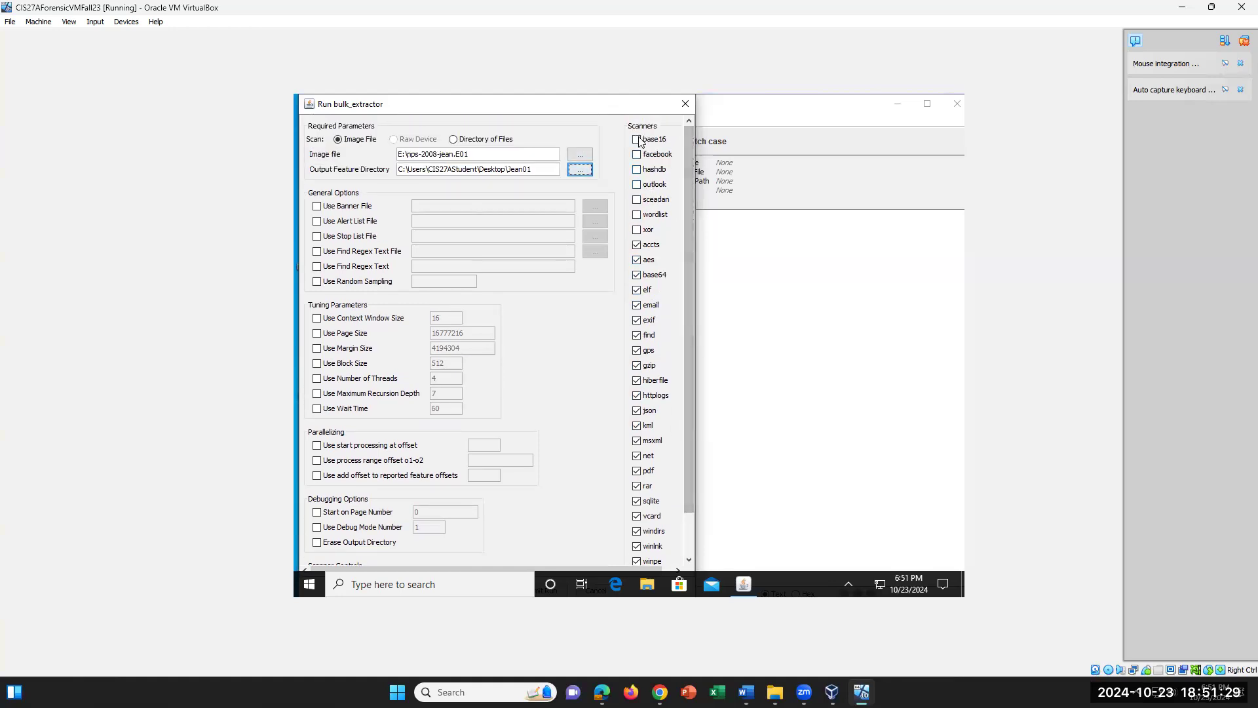
click(636, 154)
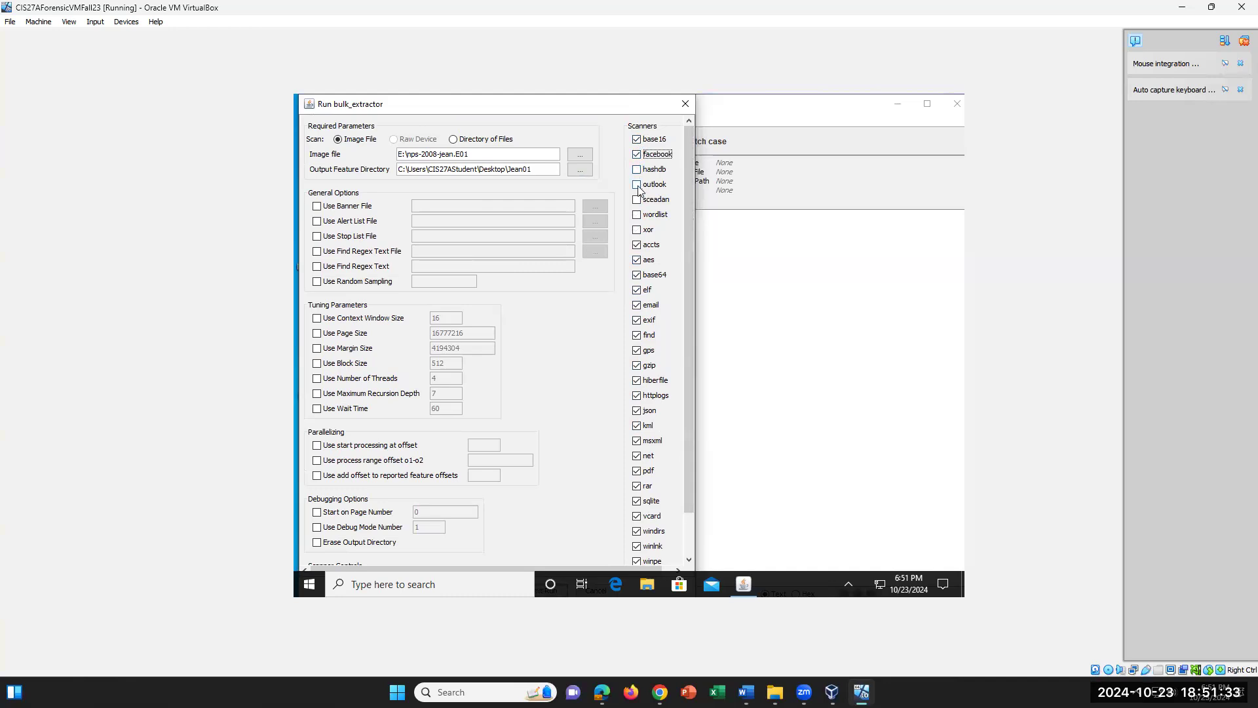
click(637, 185)
click(636, 200)
click(637, 215)
drag(690, 494, 694, 549)
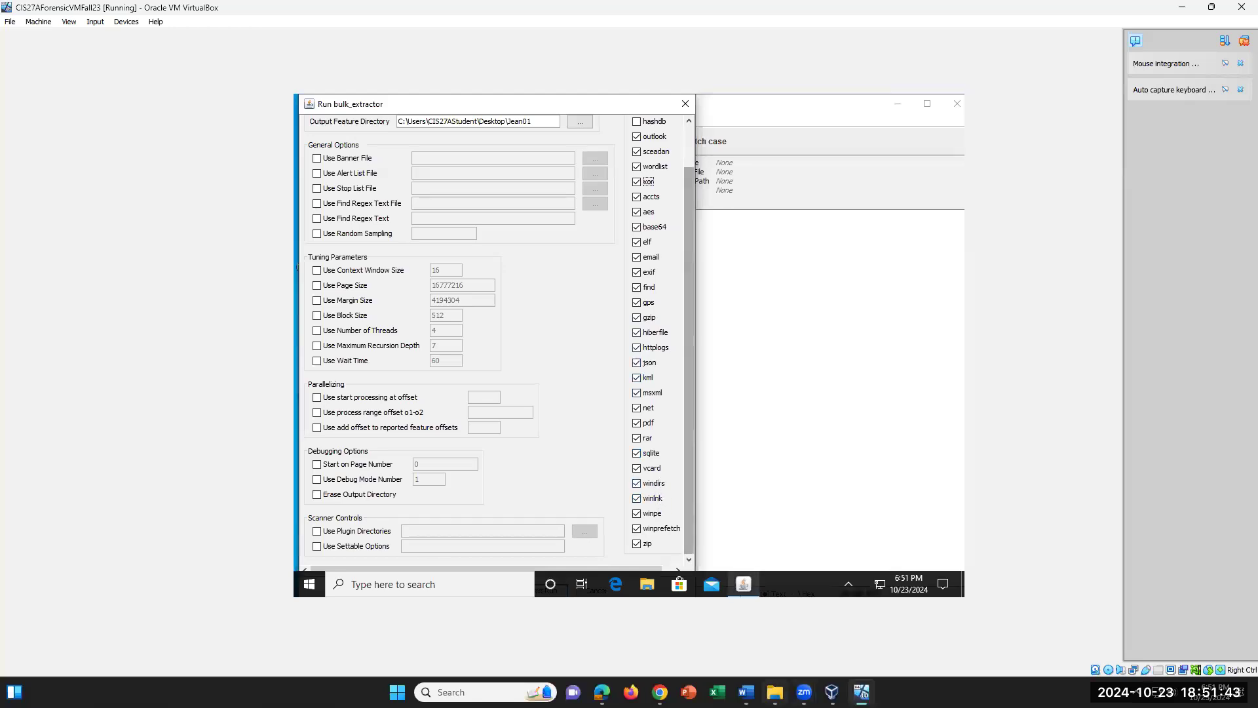
Highlight step 21 on scanner selection in the Word lab document, and return to the virtual machine.
click(744, 688)
drag(580, 375, 271, 374)
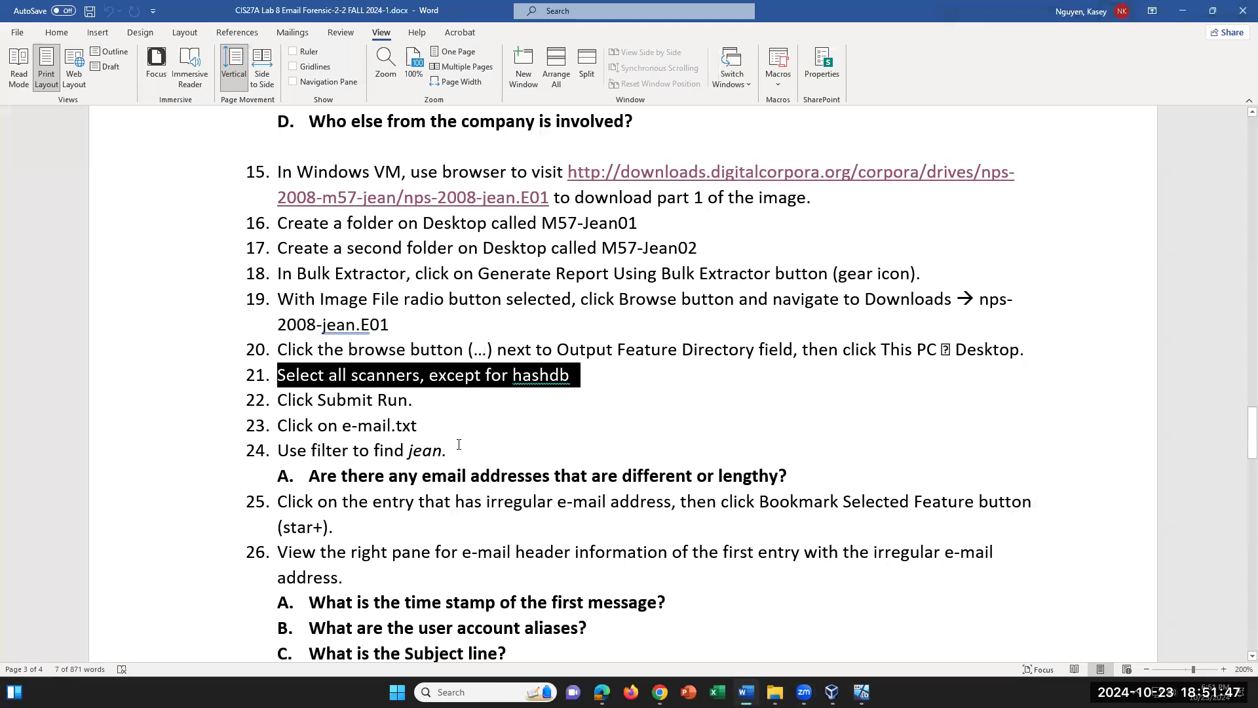
key(Right)
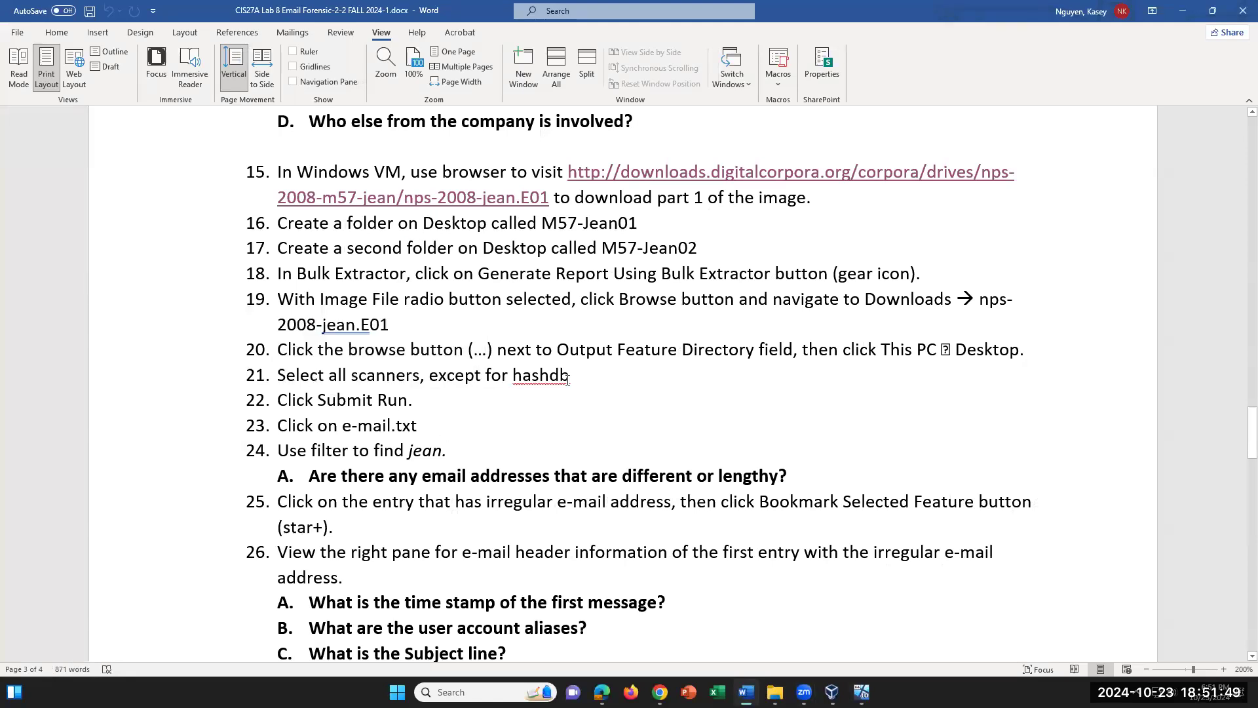
click(832, 692)
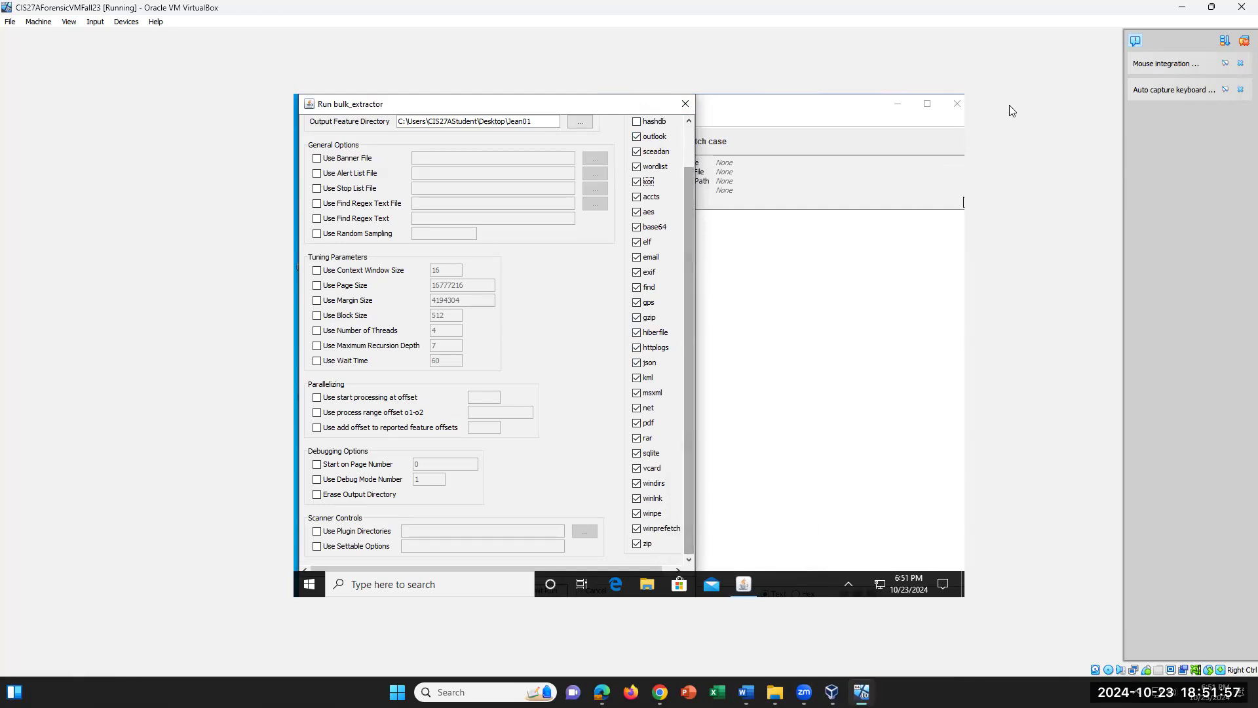
Reposition the Run bulk_extractor dialog, dismiss the VirtualBox errors, submit the run, and move the scan window fully into view.
click(678, 569)
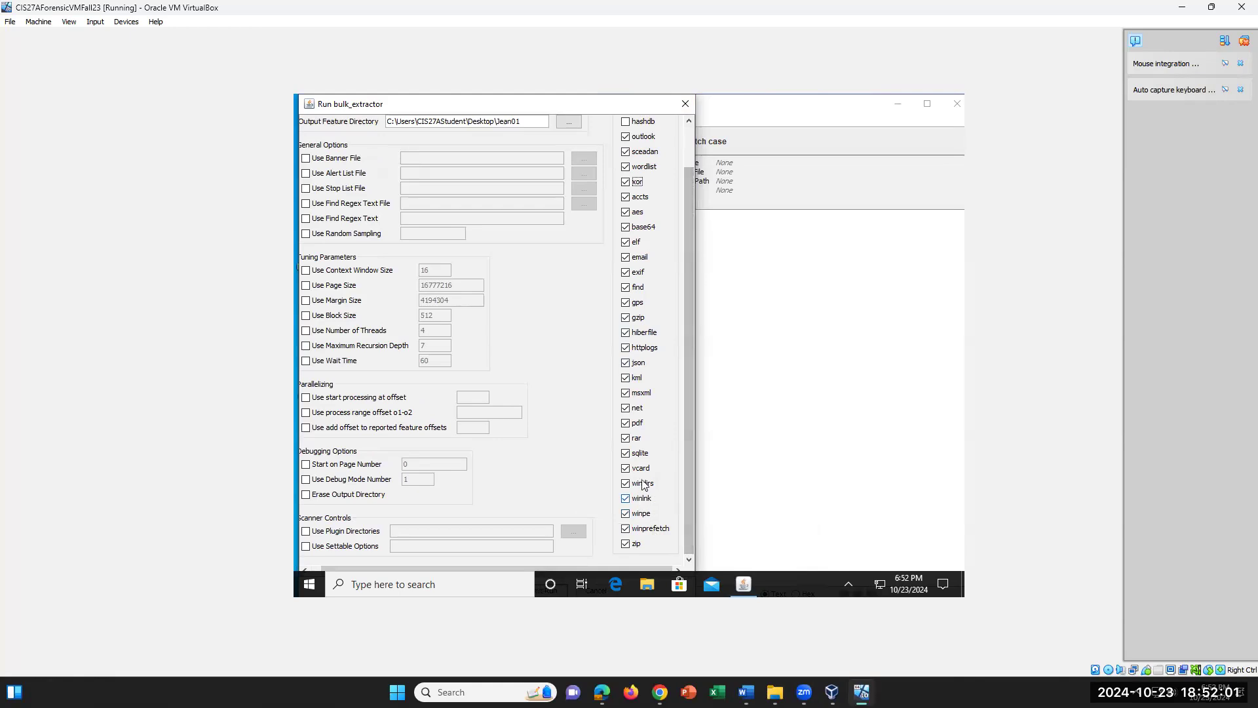
drag(494, 106, 724, 98)
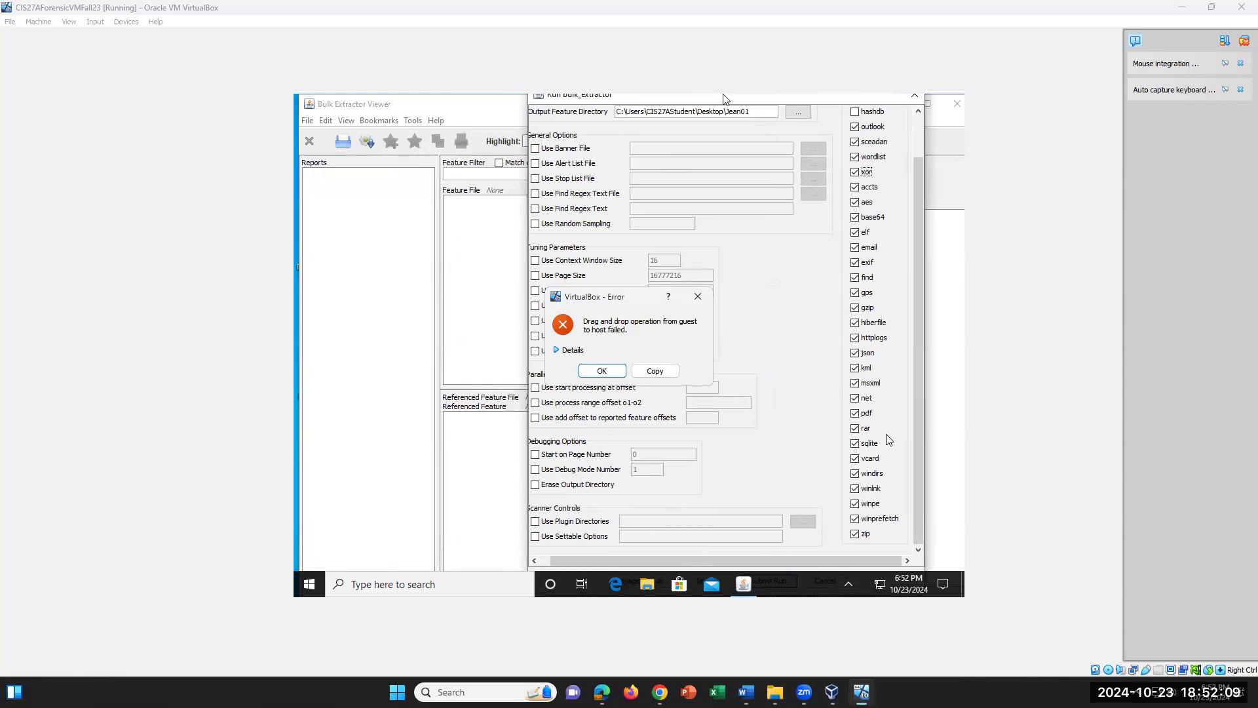
click(697, 297)
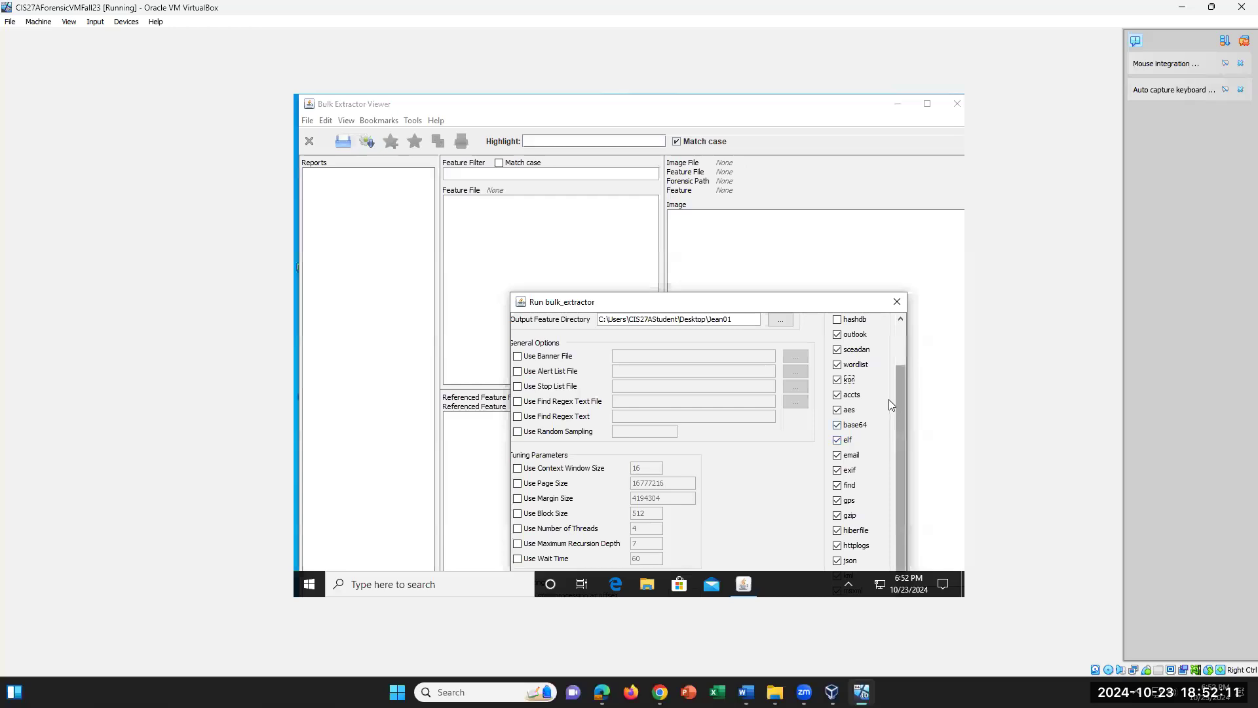
drag(817, 304, 735, 86)
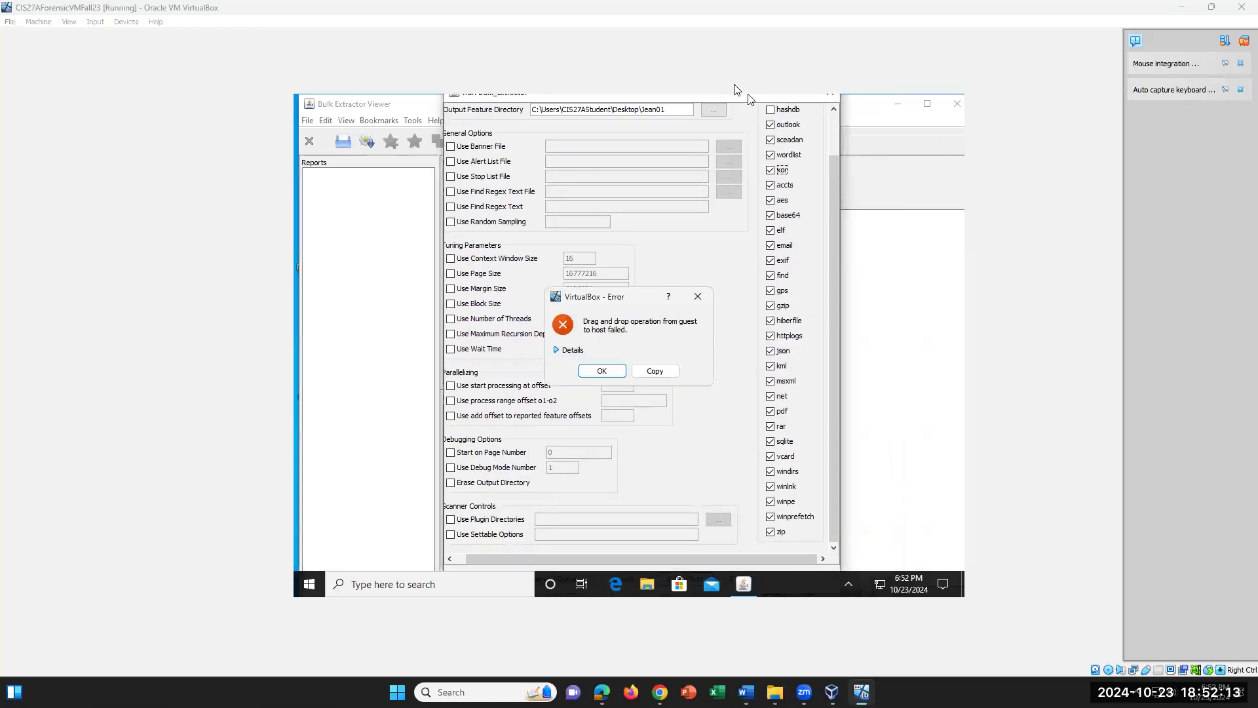
click(697, 297)
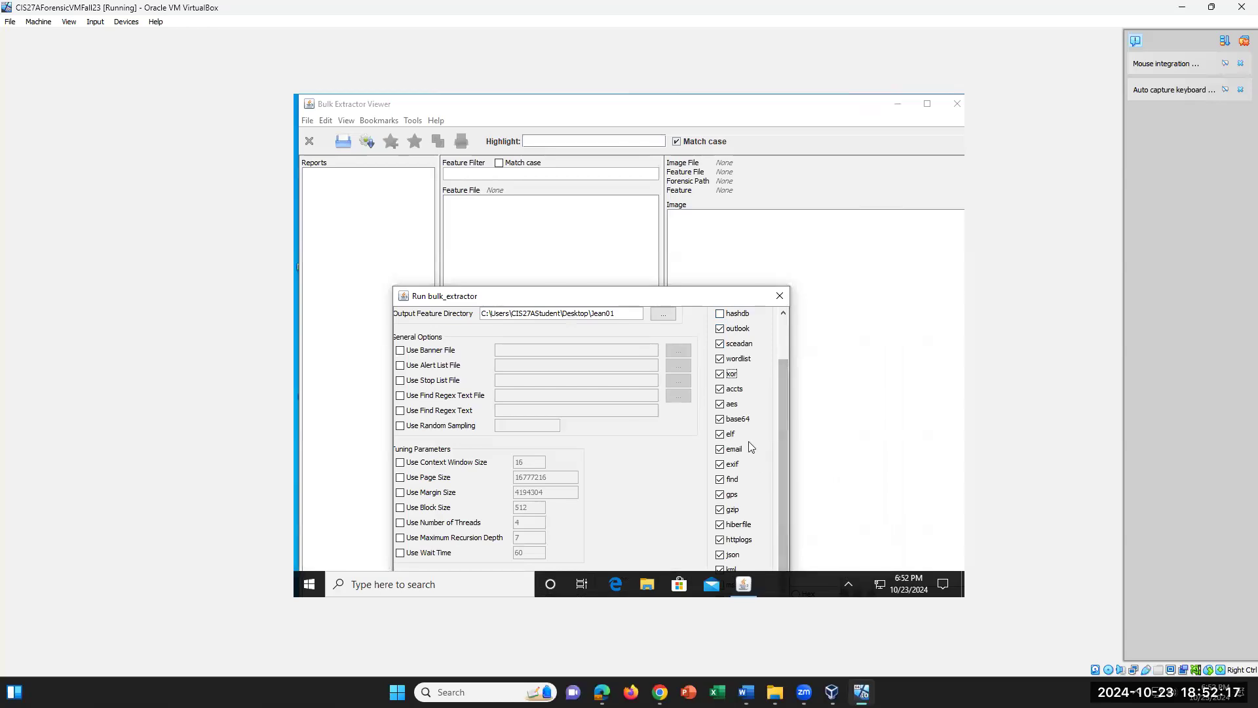
key(Return)
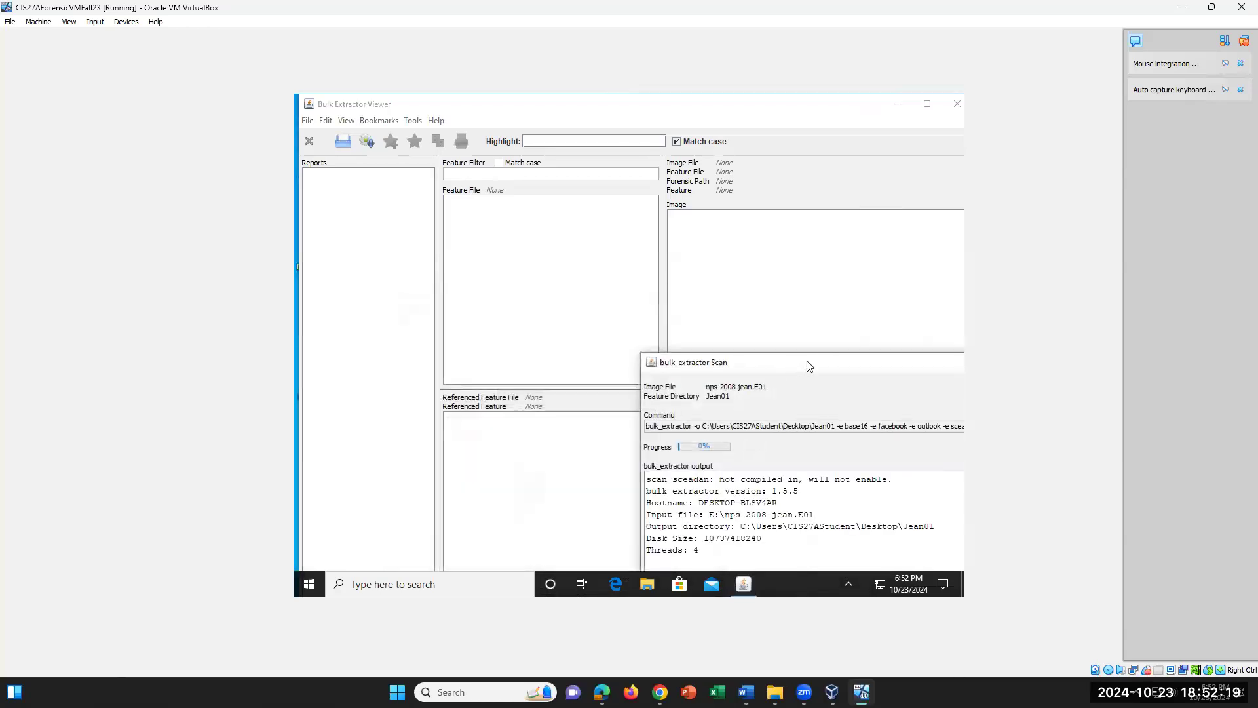
drag(831, 365, 678, 223)
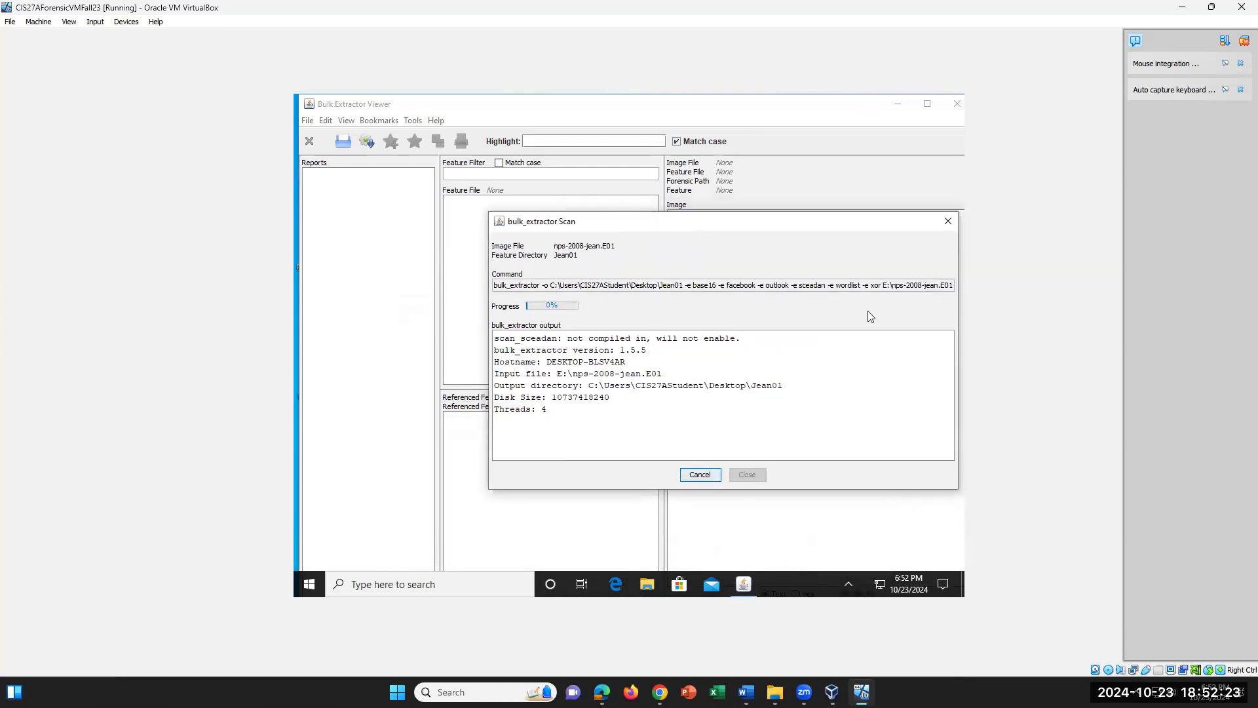
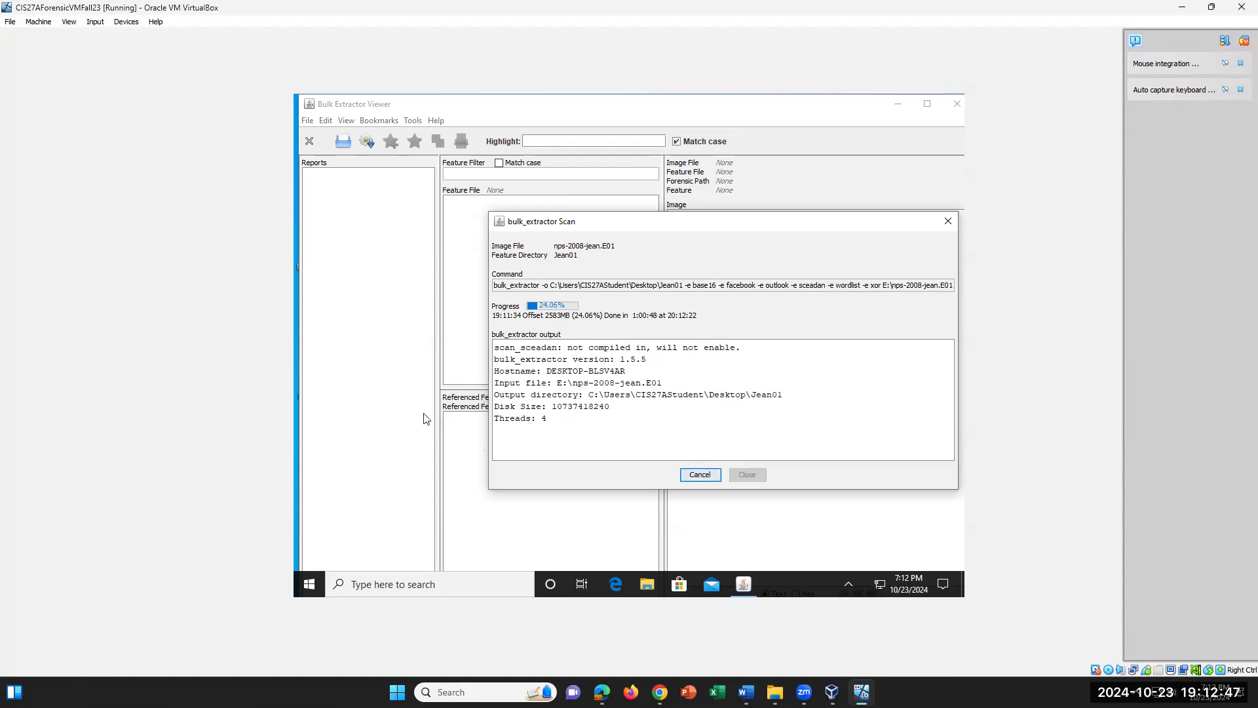
Bring the main Bulk Extractor Viewer window forward, review steps 22 to 29 of the lab document in Word, and return to the virtual machine.
click(375, 365)
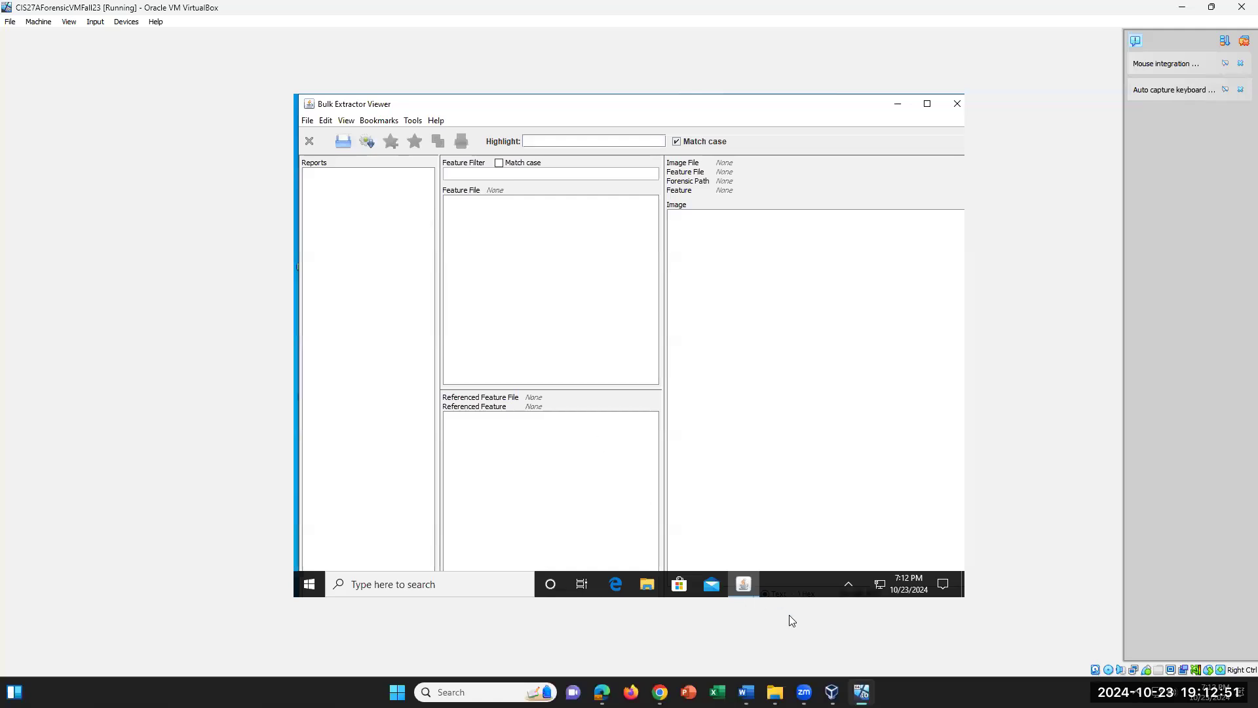
mouse_move(746, 692)
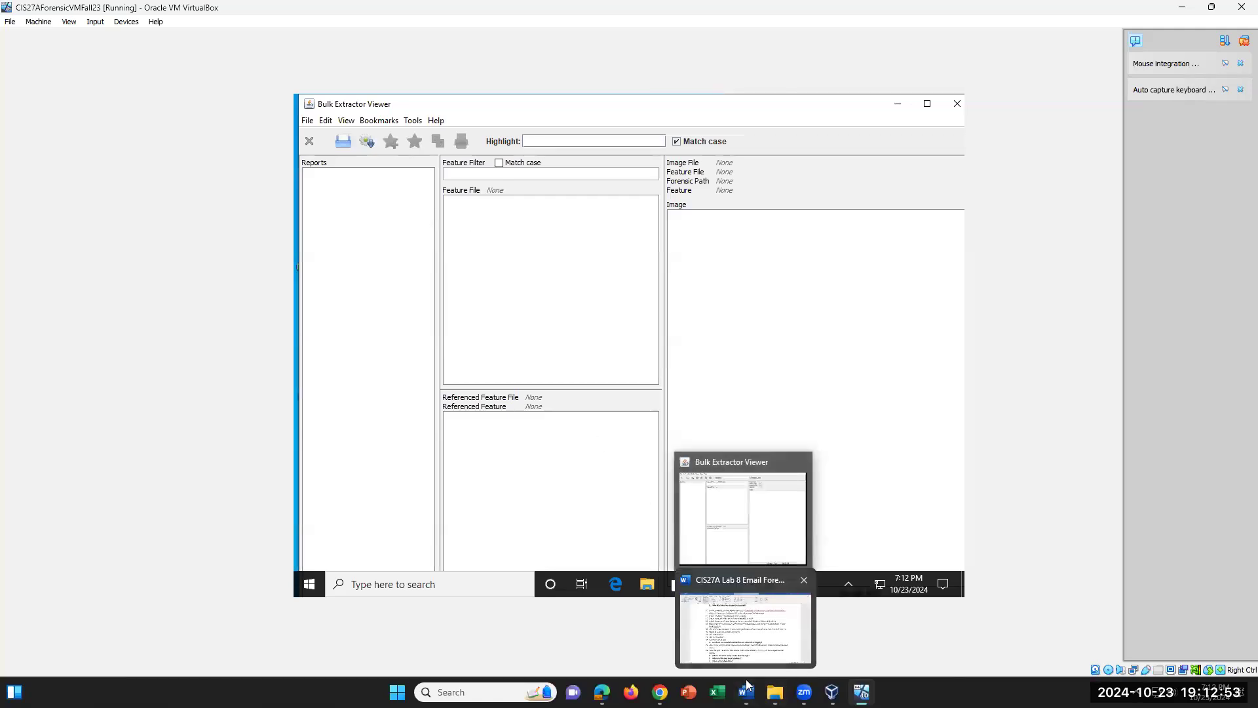
click(746, 625)
click(746, 691)
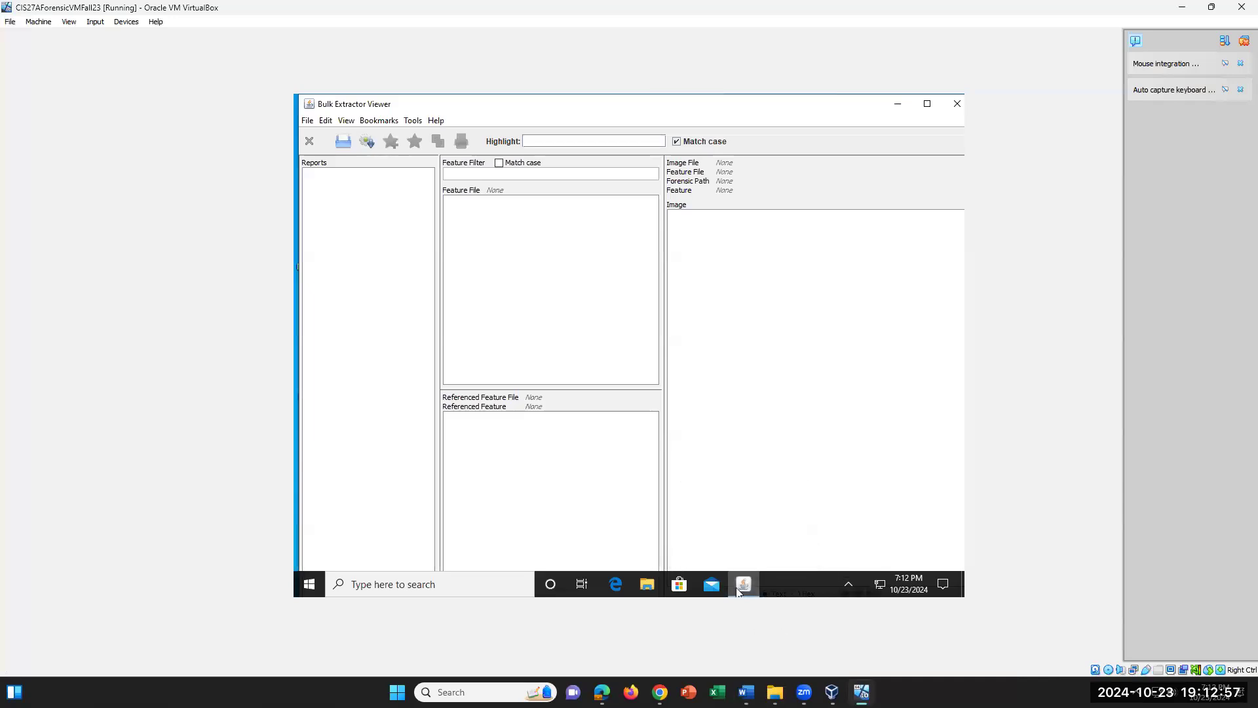
mouse_move(749, 592)
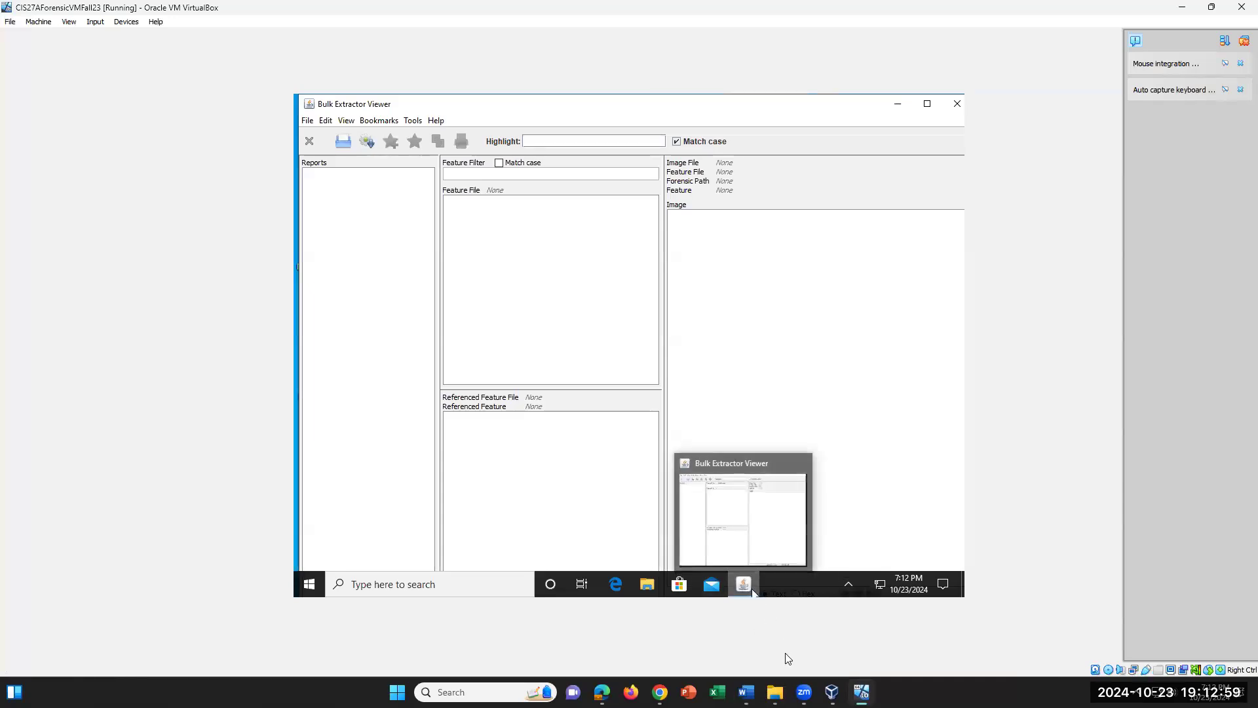
click(746, 692)
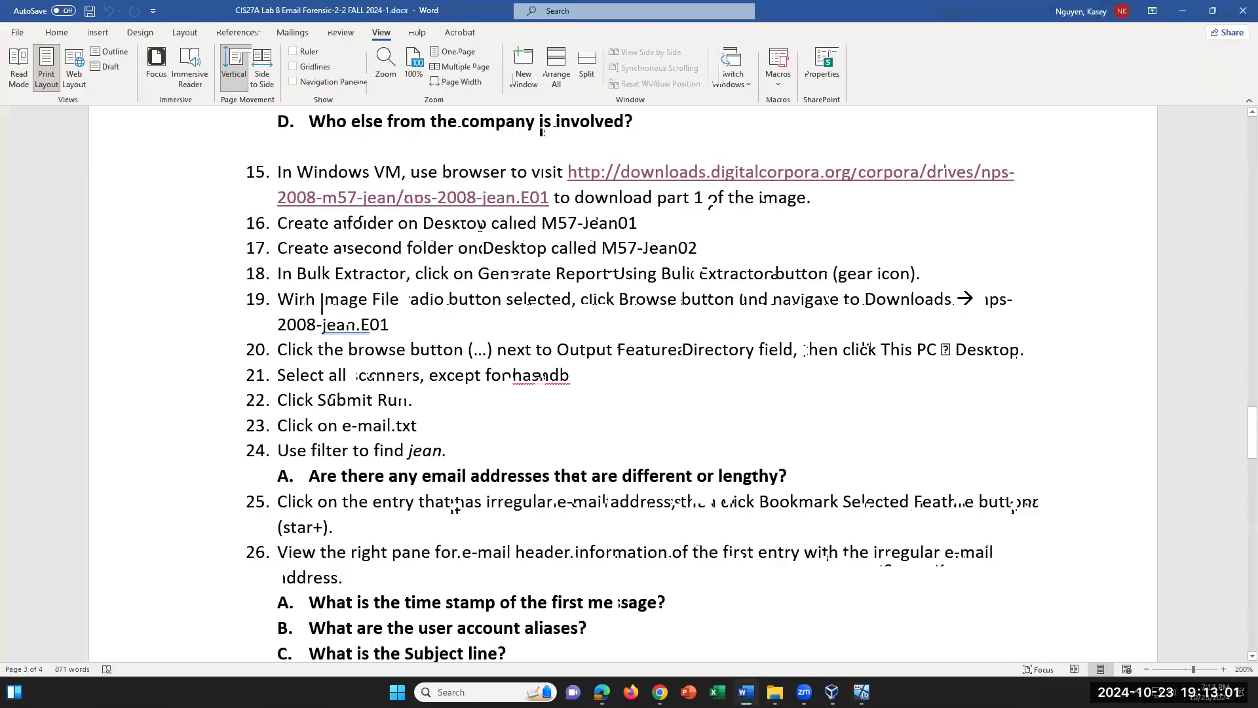
click(745, 692)
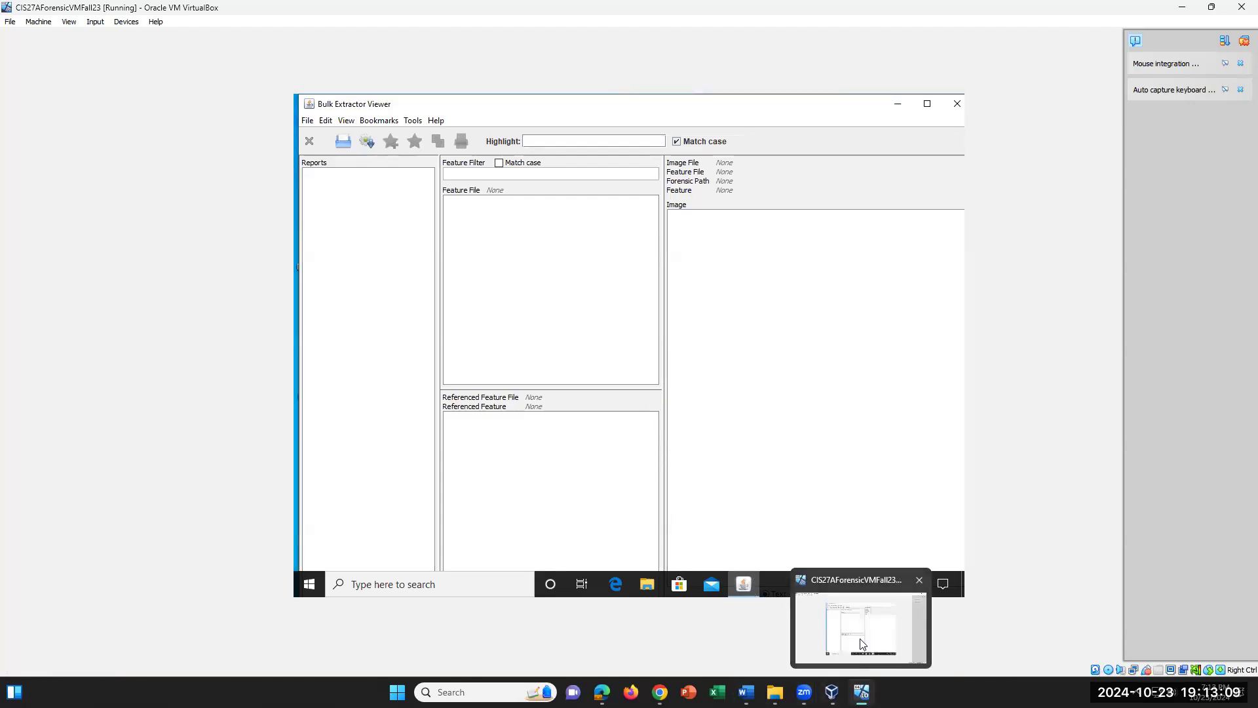
click(745, 692)
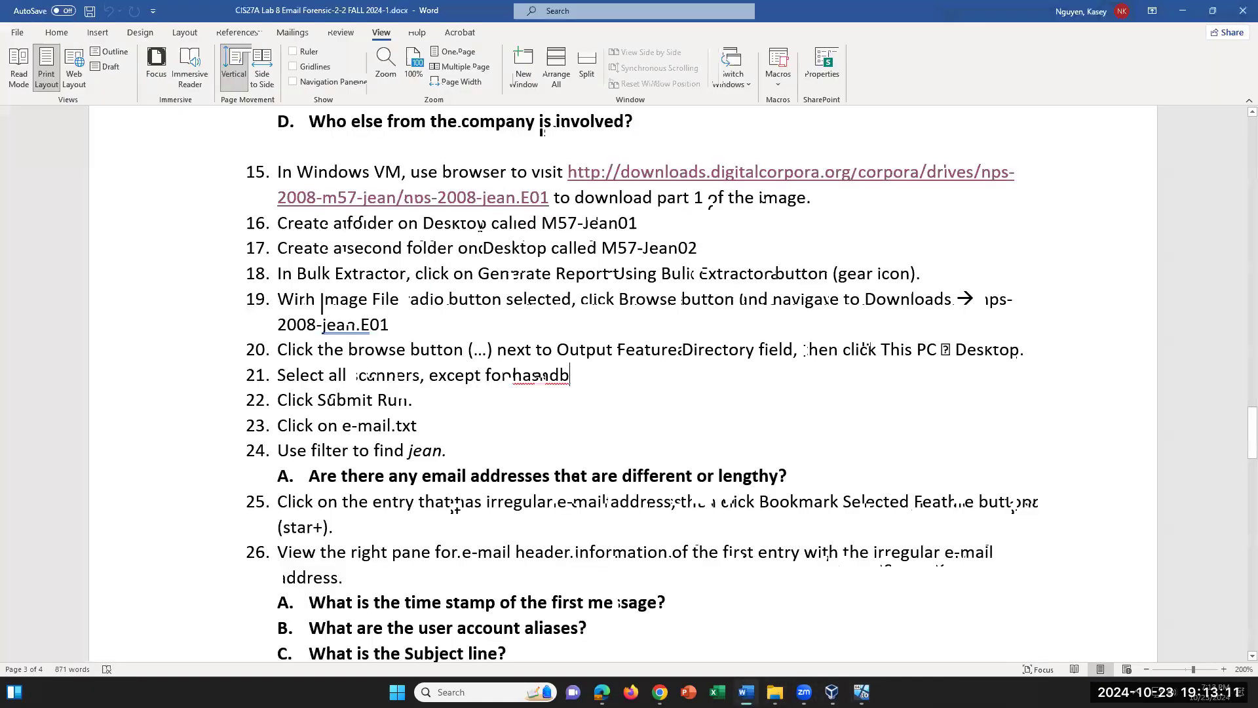
scroll(670, 594, down, 7)
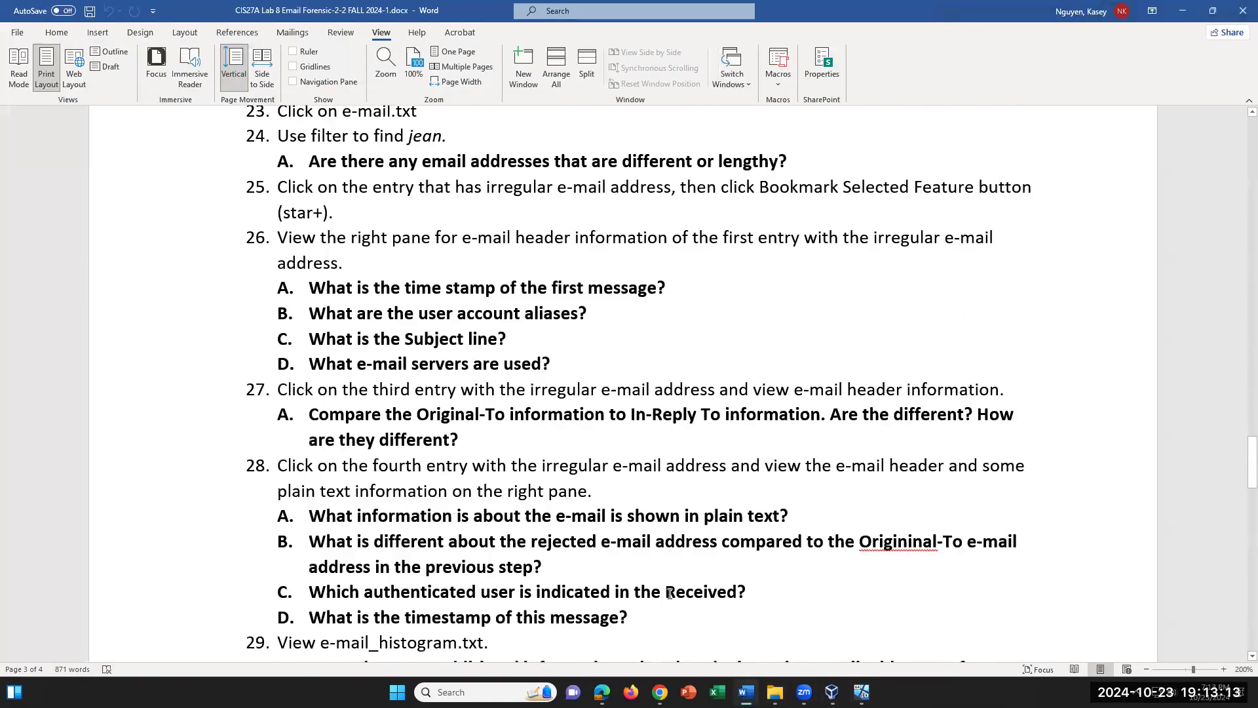
key(alt+Tab)
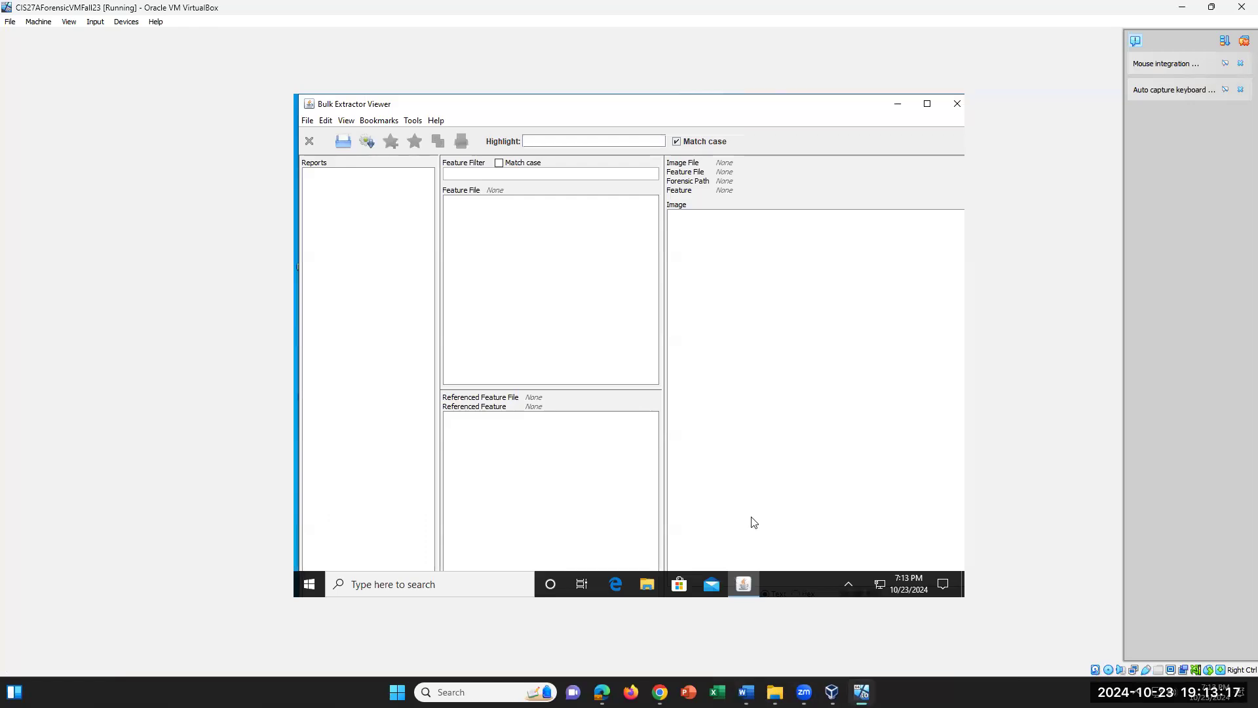
click(346, 122)
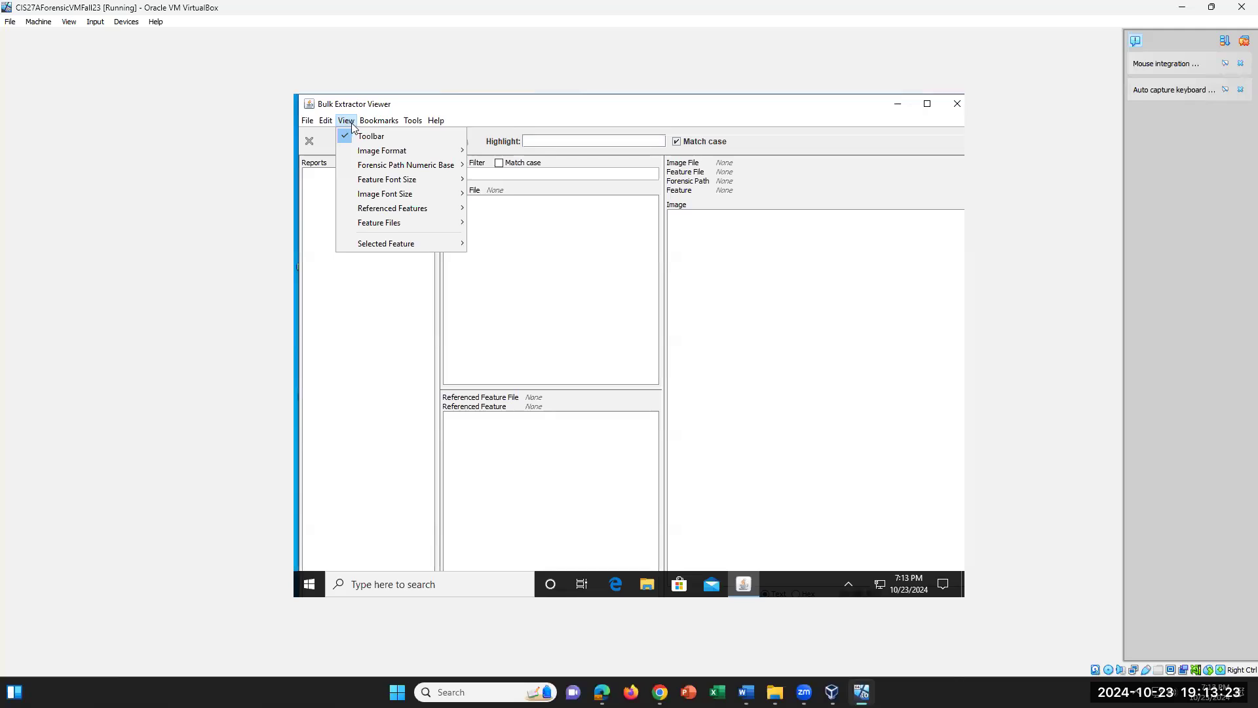
click(352, 126)
click(346, 122)
mouse_move(379, 124)
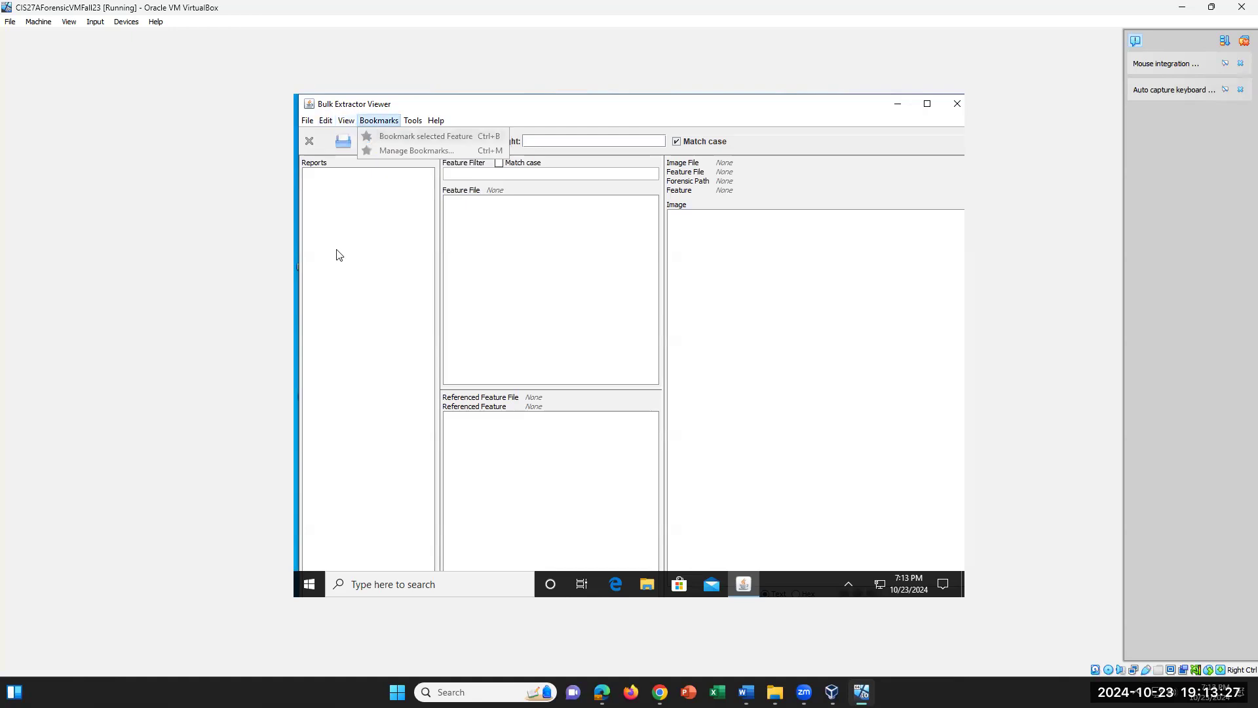
mouse_move(322, 126)
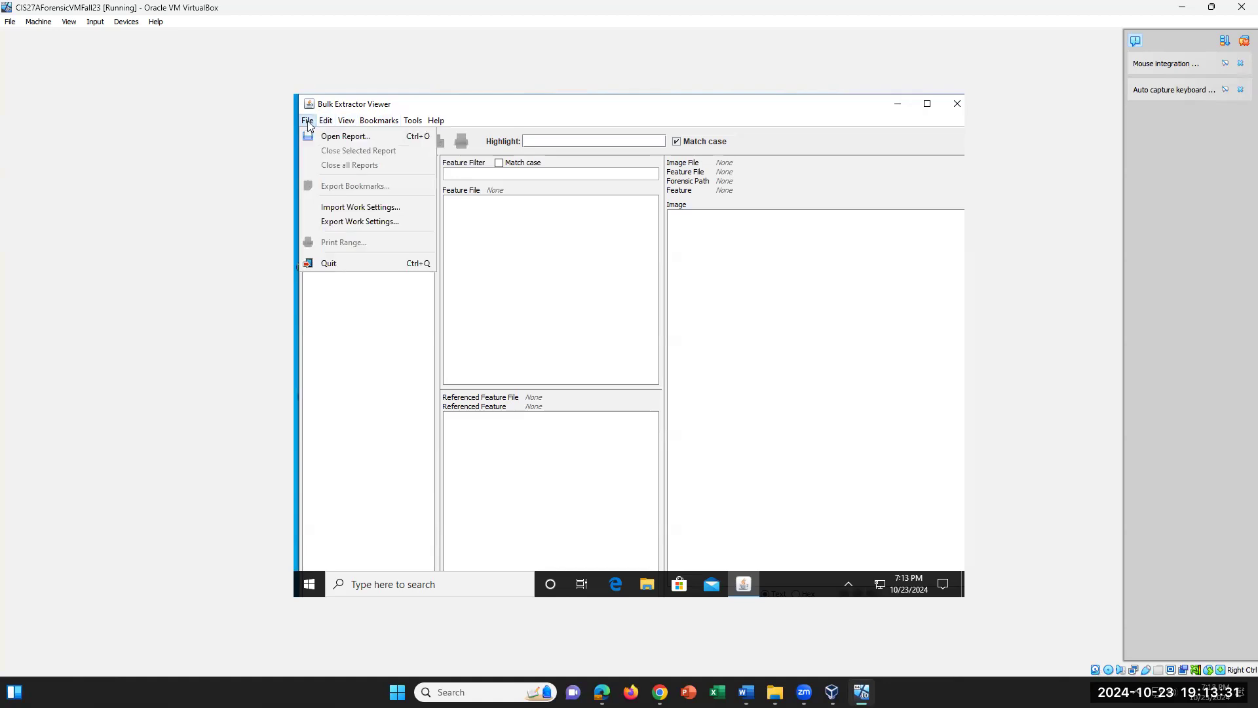
Start opening a report and choose report.xml from the Jean01 folder on the Desktop as the report file.
click(308, 125)
click(310, 124)
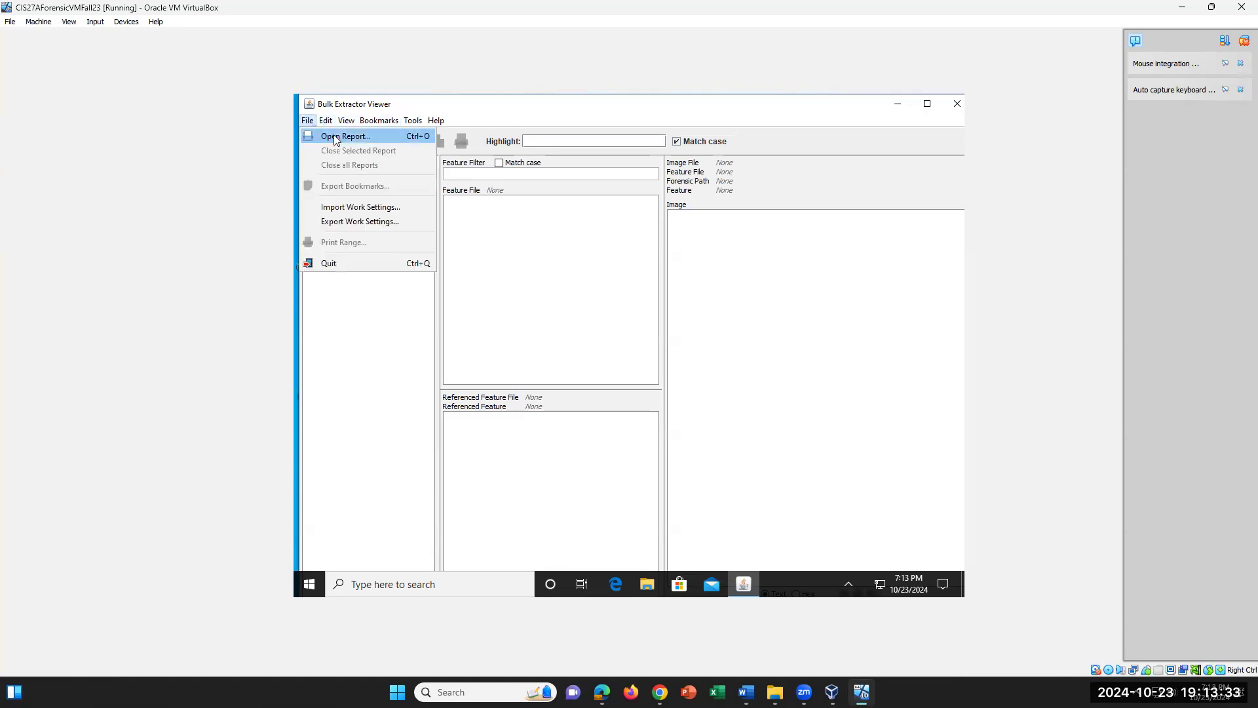
click(335, 138)
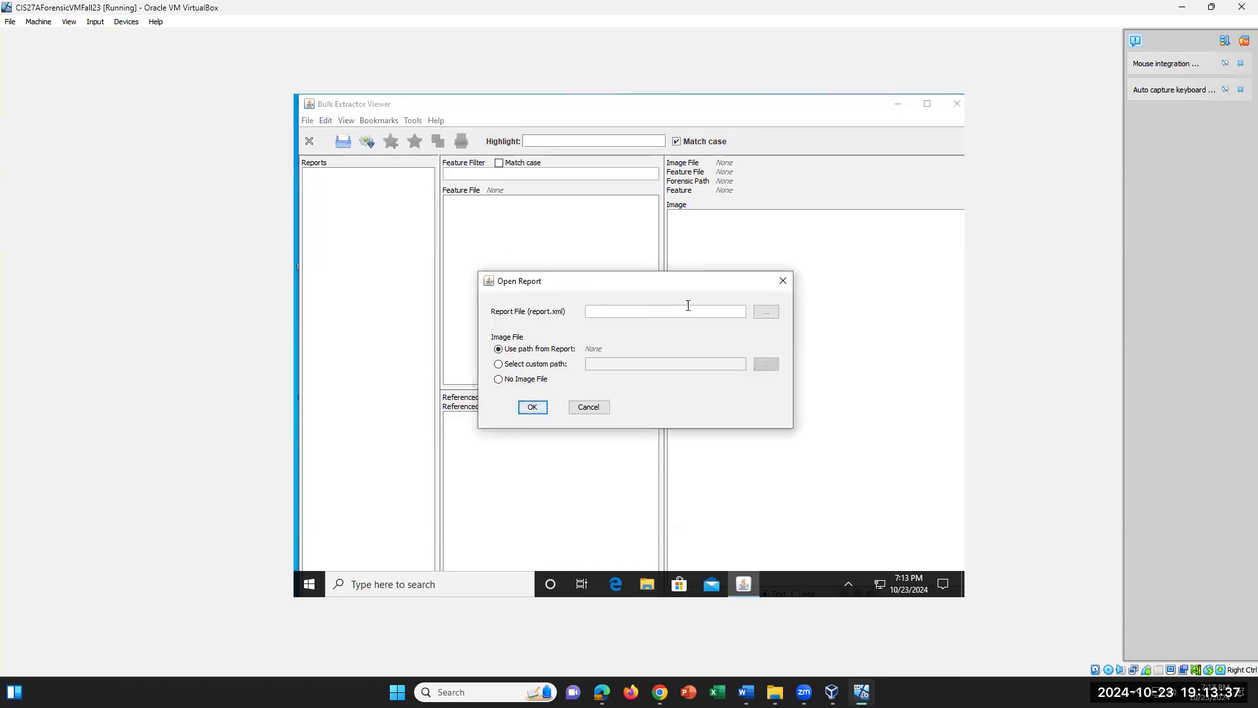
click(769, 314)
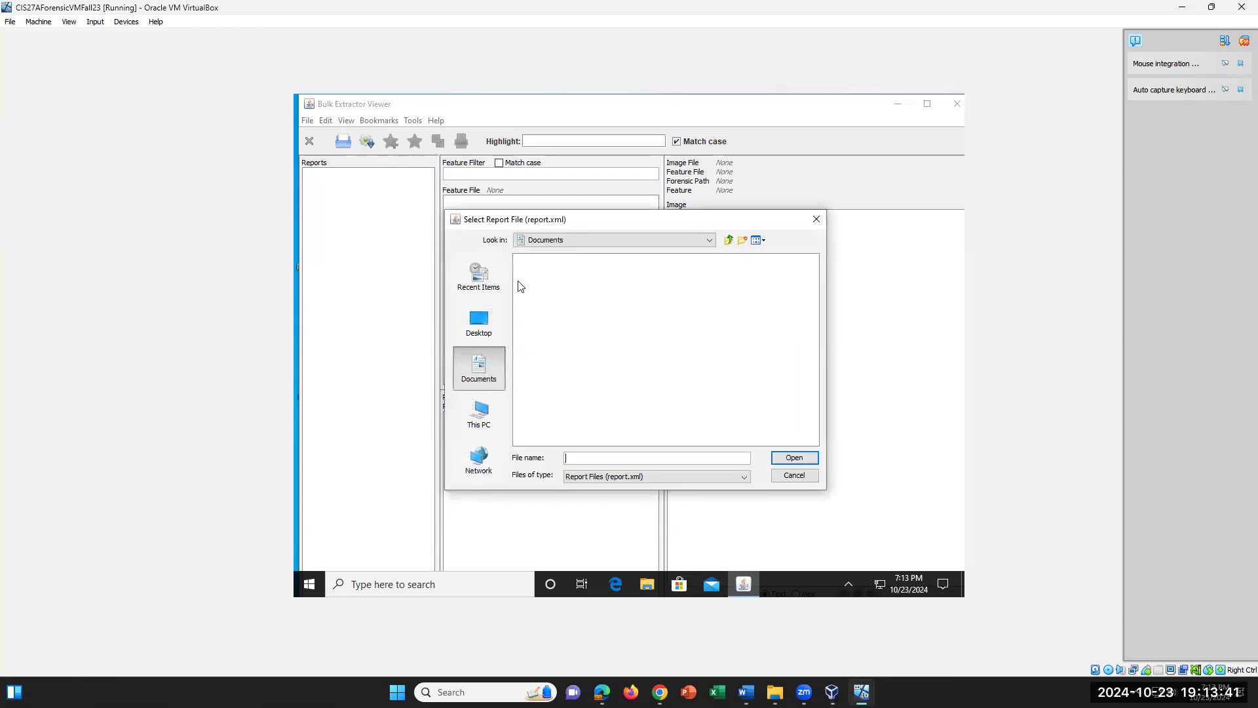
click(478, 321)
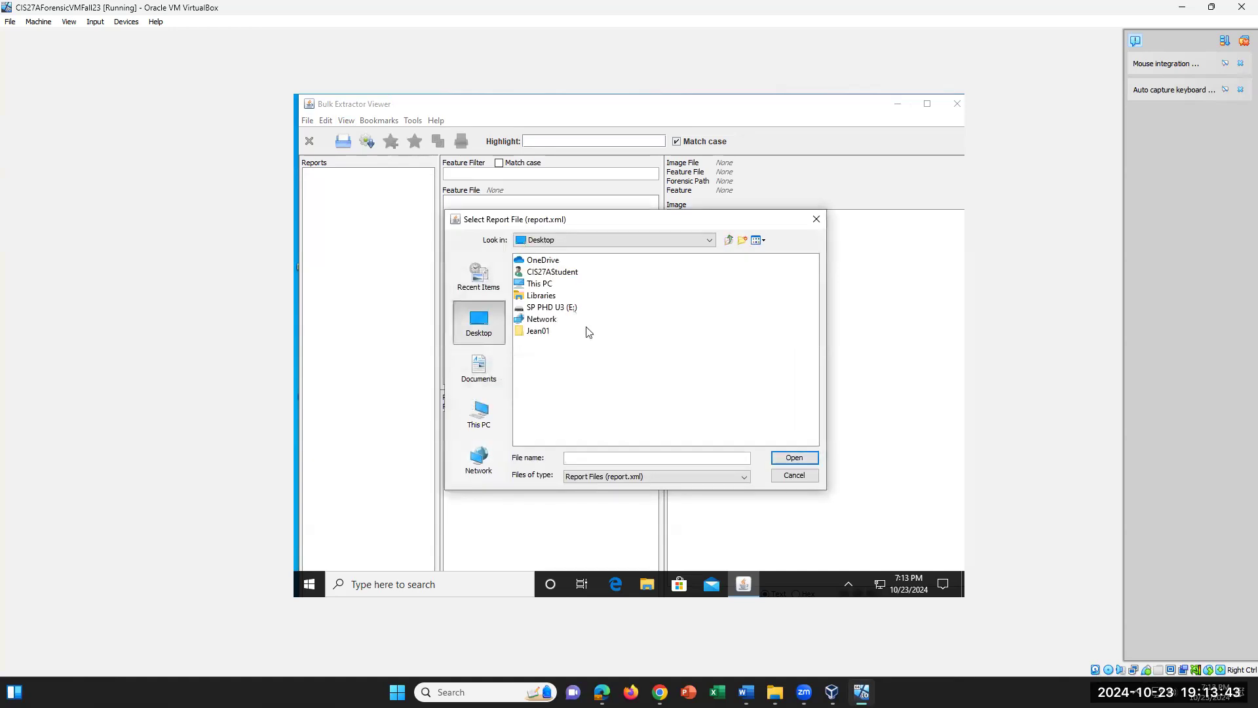
double_click(534, 332)
click(536, 265)
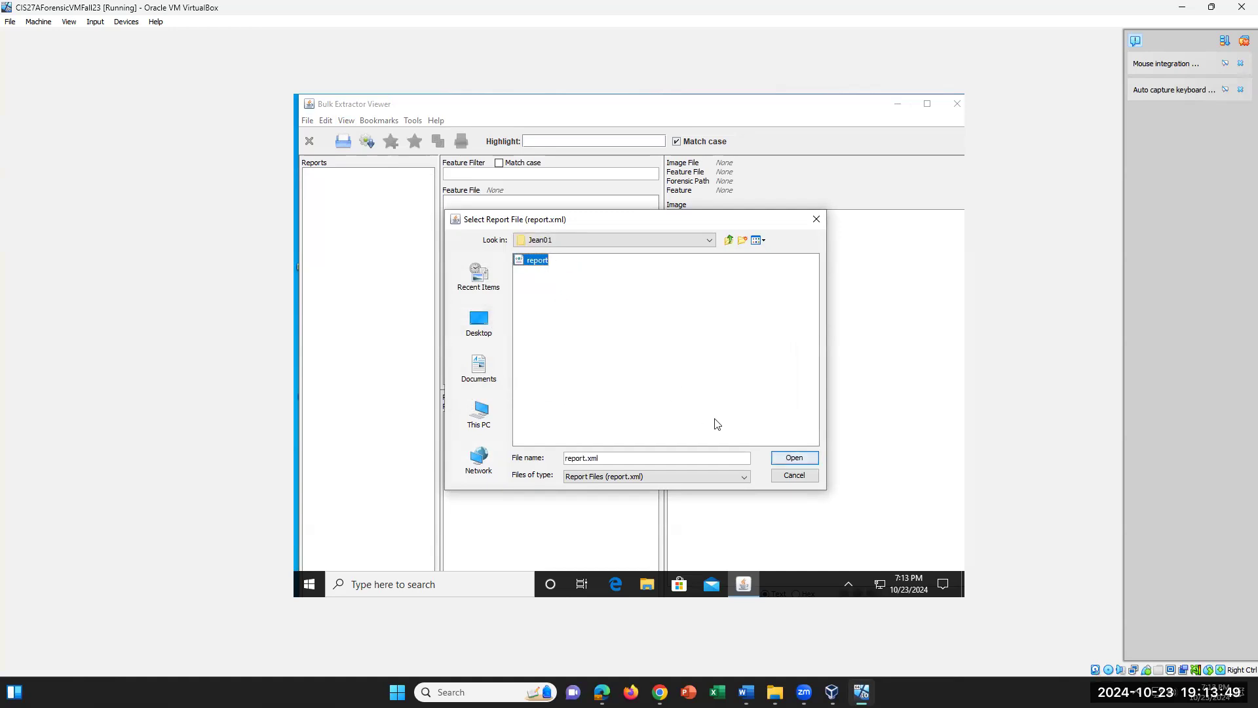
click(775, 453)
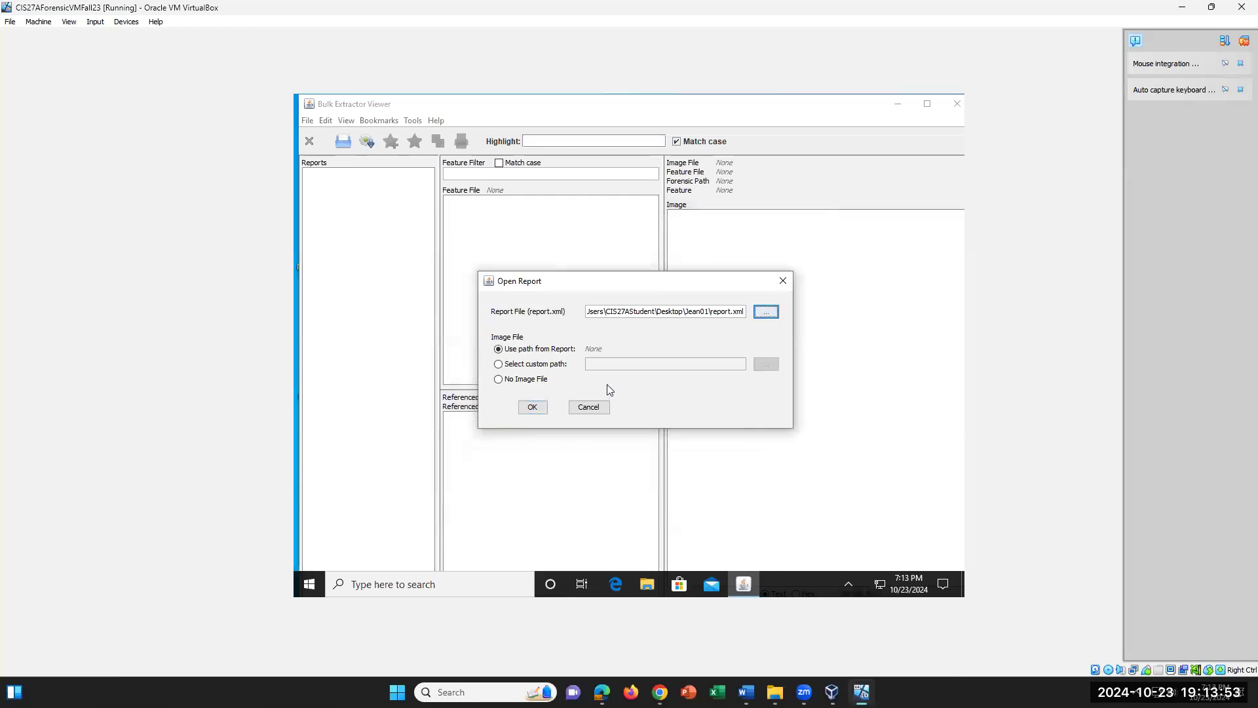
Try to open the Jean01 report with the image file path taken from the report, and dismiss the error.
click(499, 364)
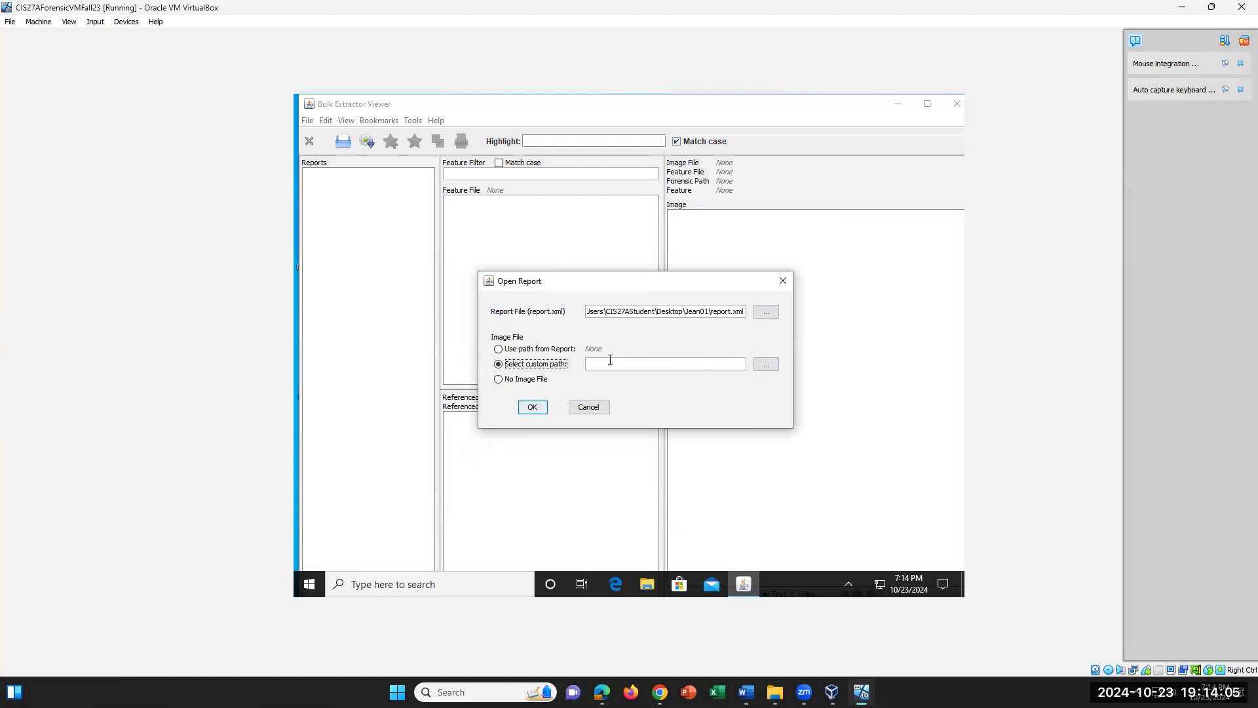
click(498, 350)
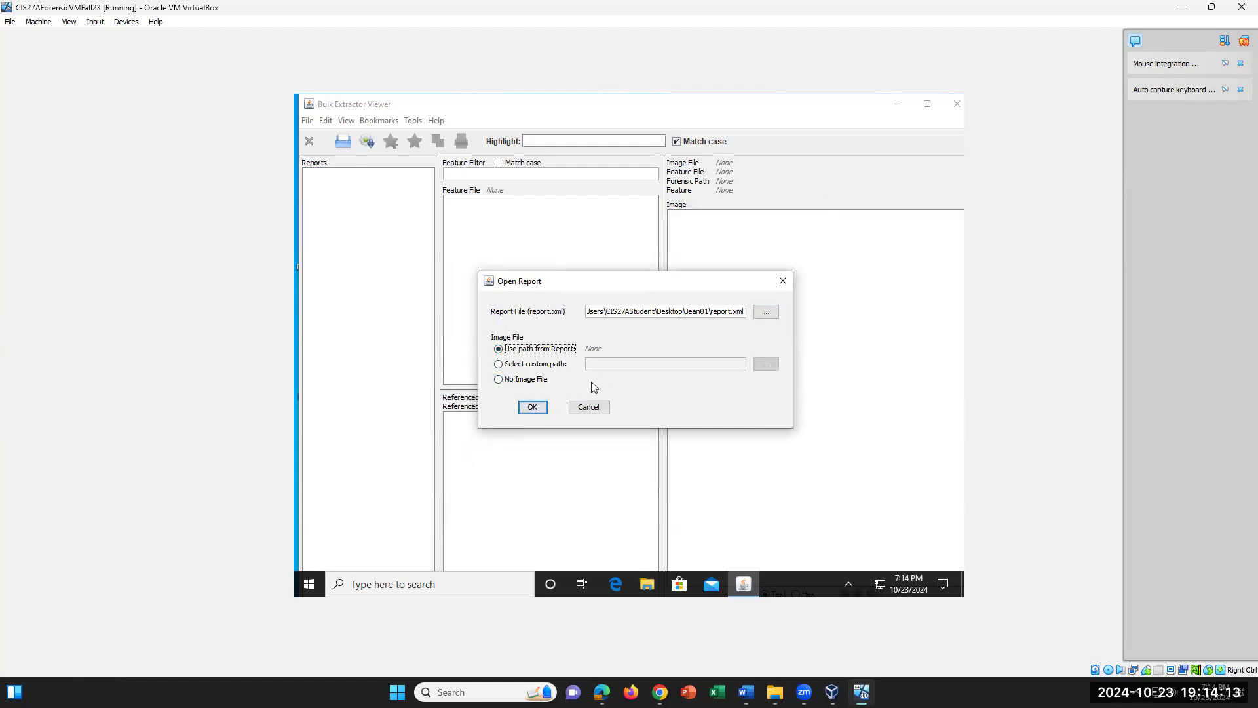
click(532, 407)
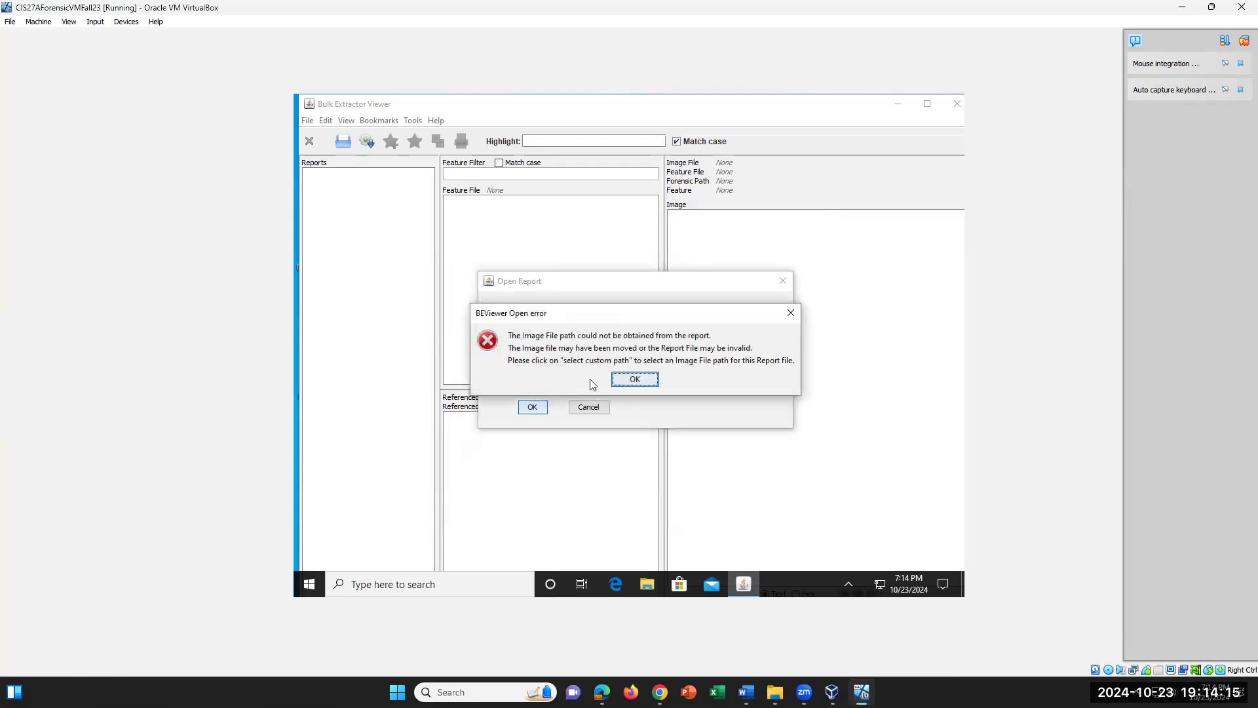
click(633, 379)
Set nps-2008-jean.E01 on the SP PHD U3 (E:) drive as the custom image path and open the Jean01 report.
click(499, 364)
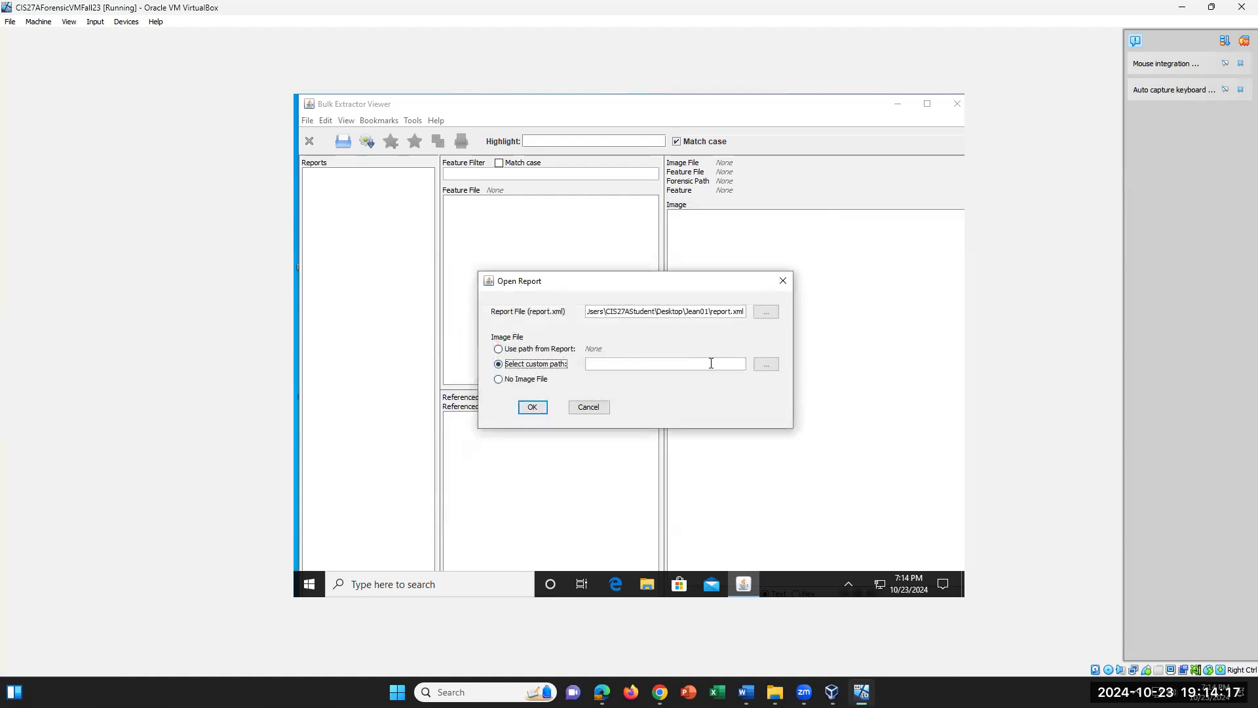
click(765, 364)
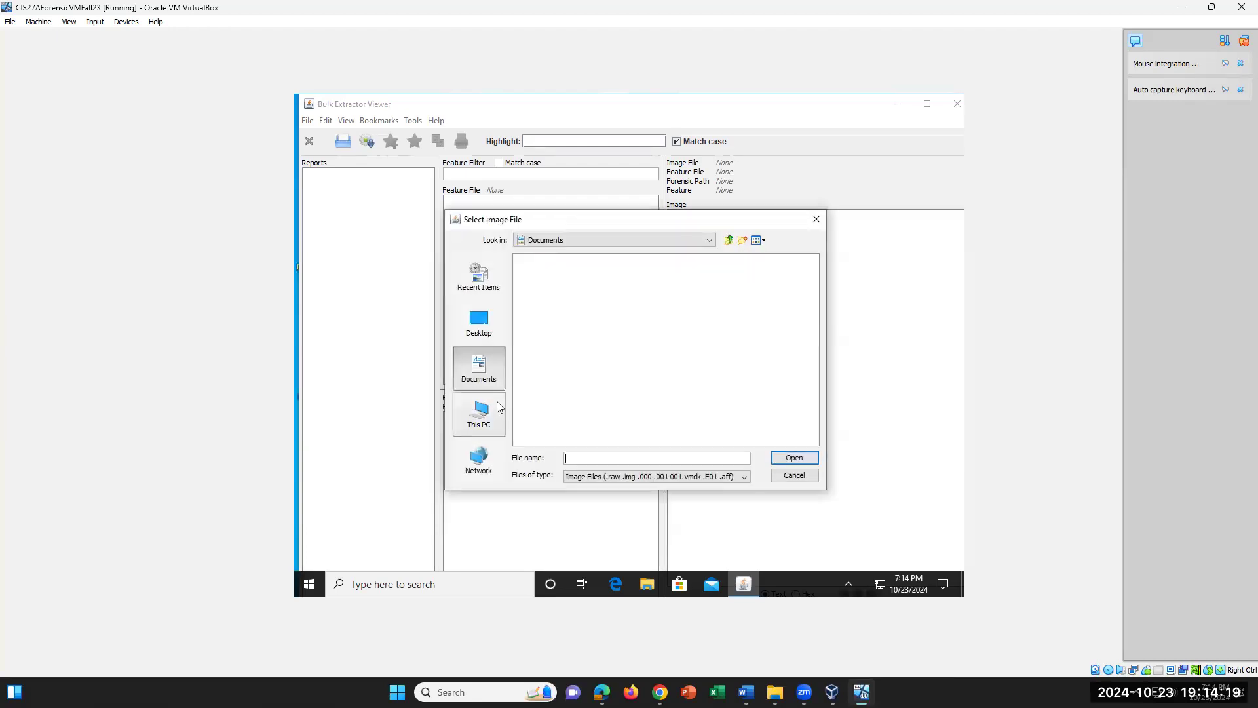
click(496, 409)
click(558, 365)
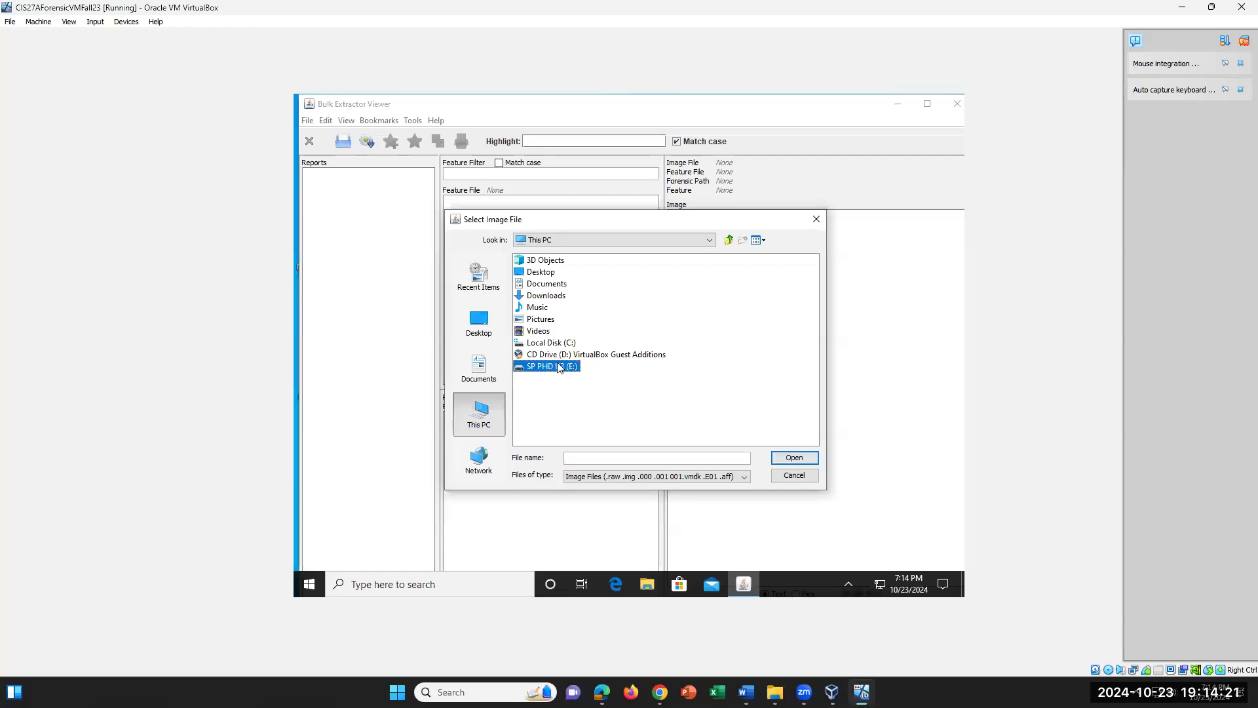
double_click(560, 367)
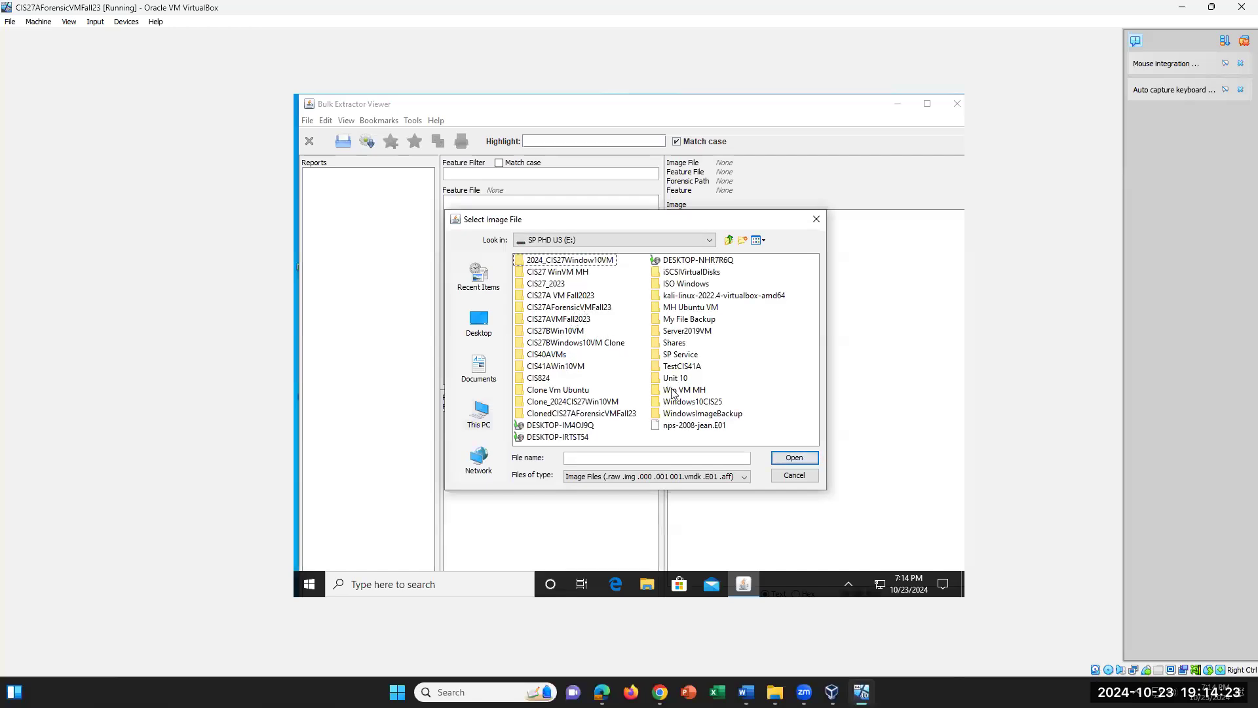
click(692, 424)
click(794, 457)
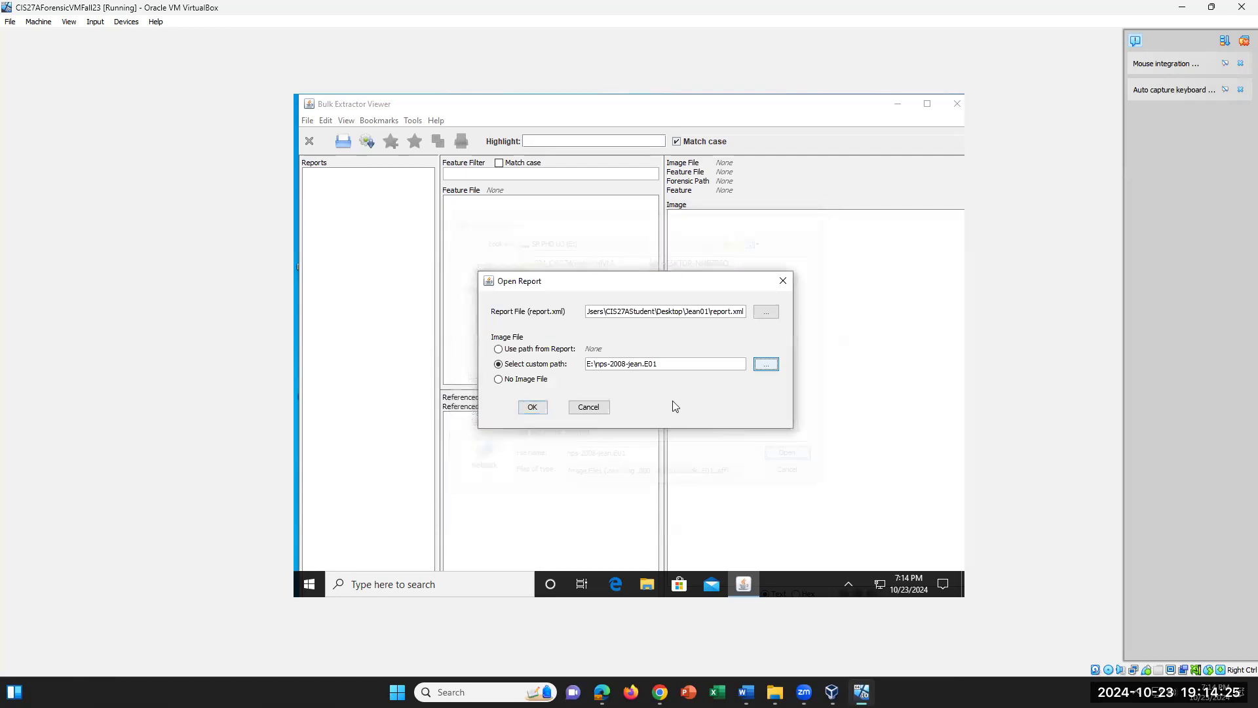
click(531, 407)
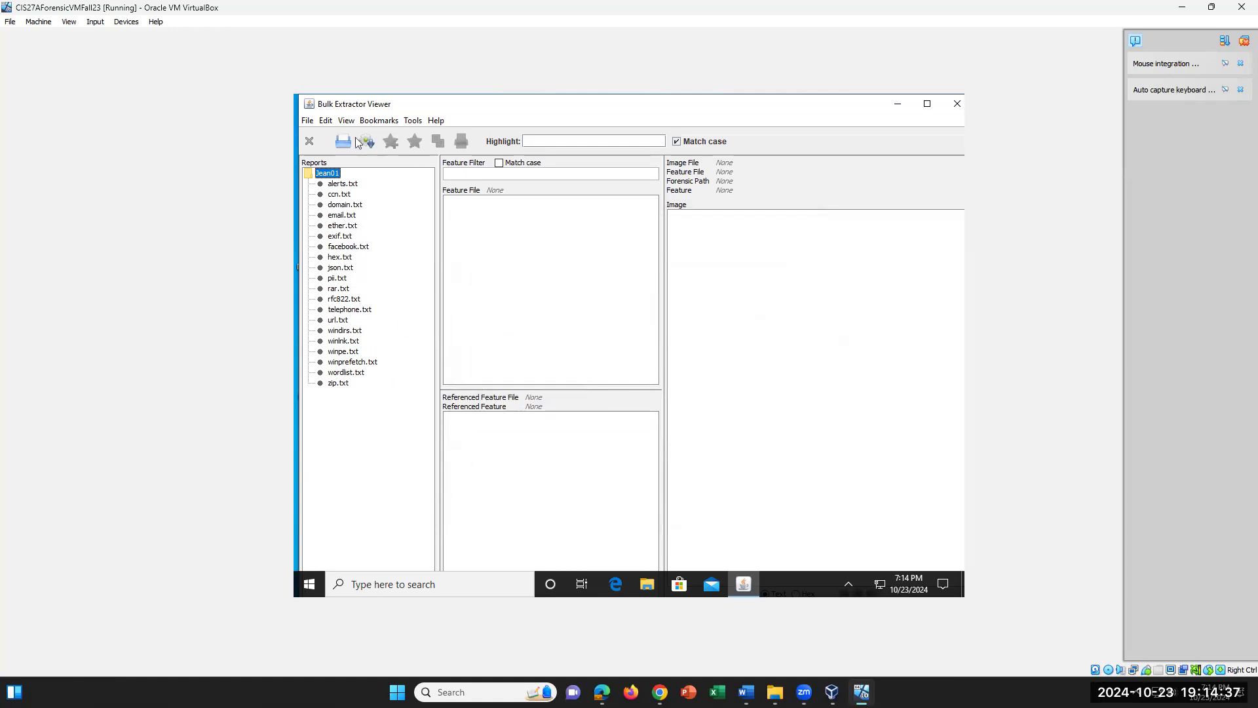
Start opening another report and select report.xml from the Desktop's Jean01 folder again as its report file.
click(308, 122)
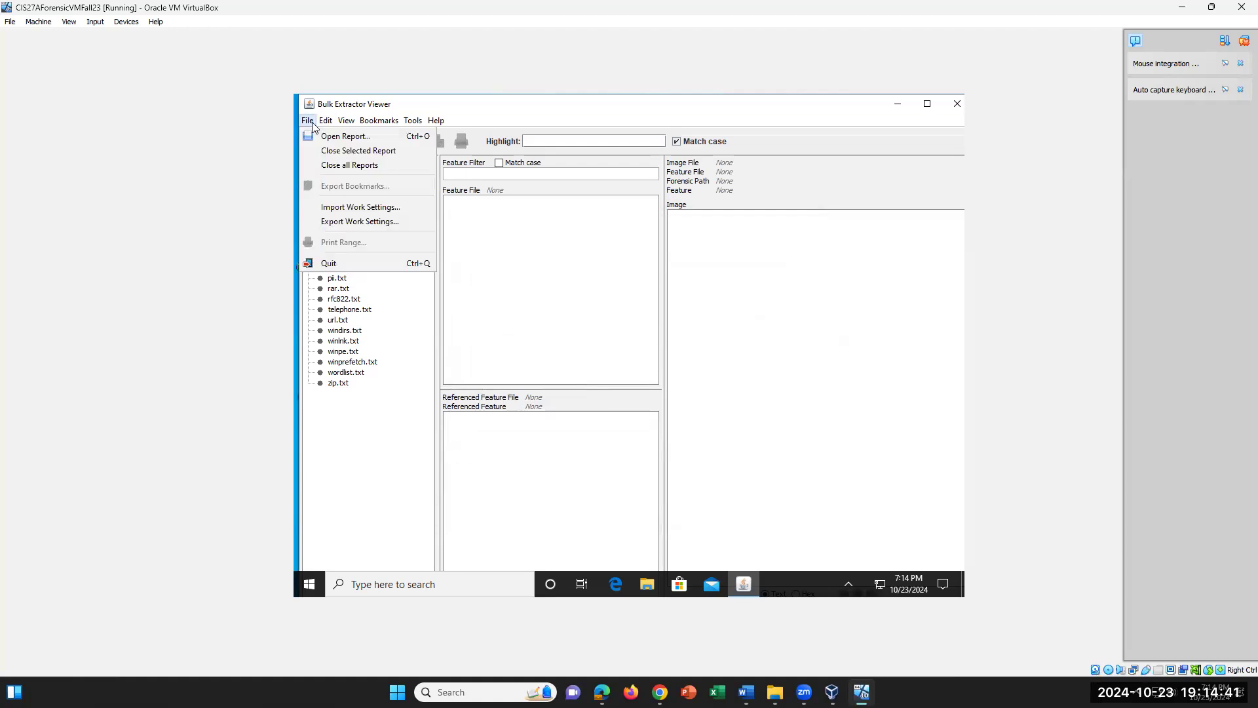
click(308, 122)
click(308, 121)
click(313, 138)
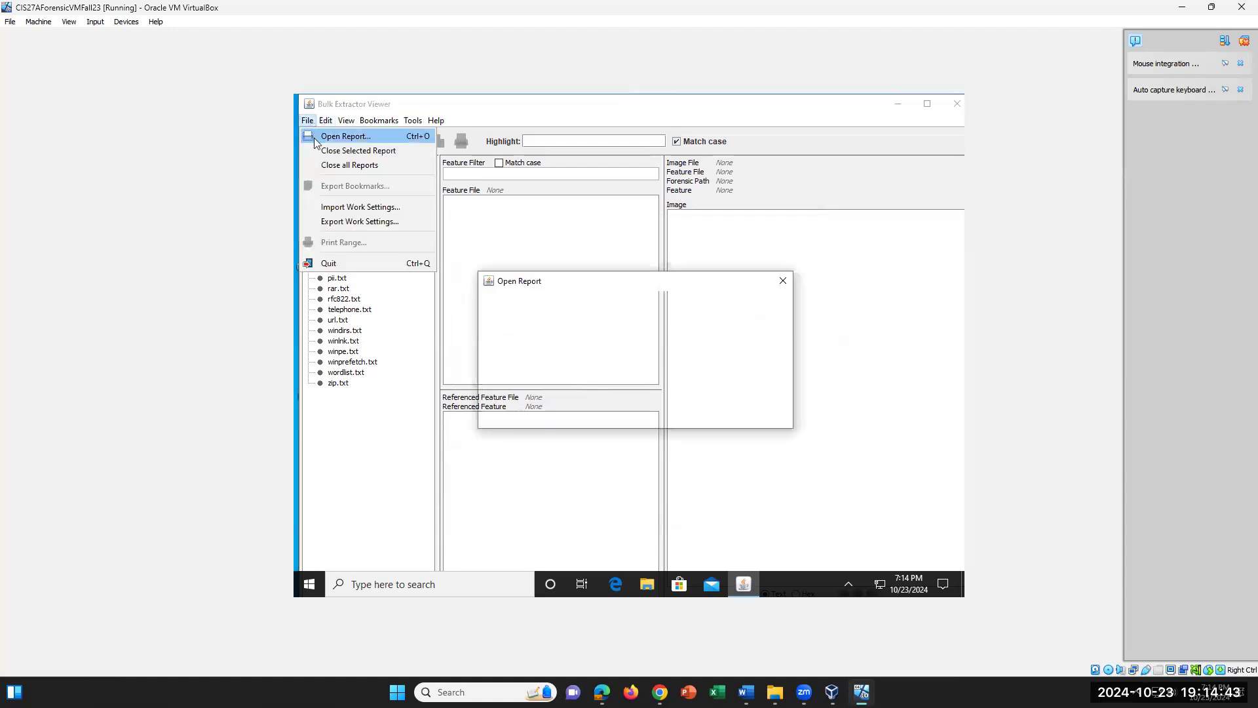
click(766, 312)
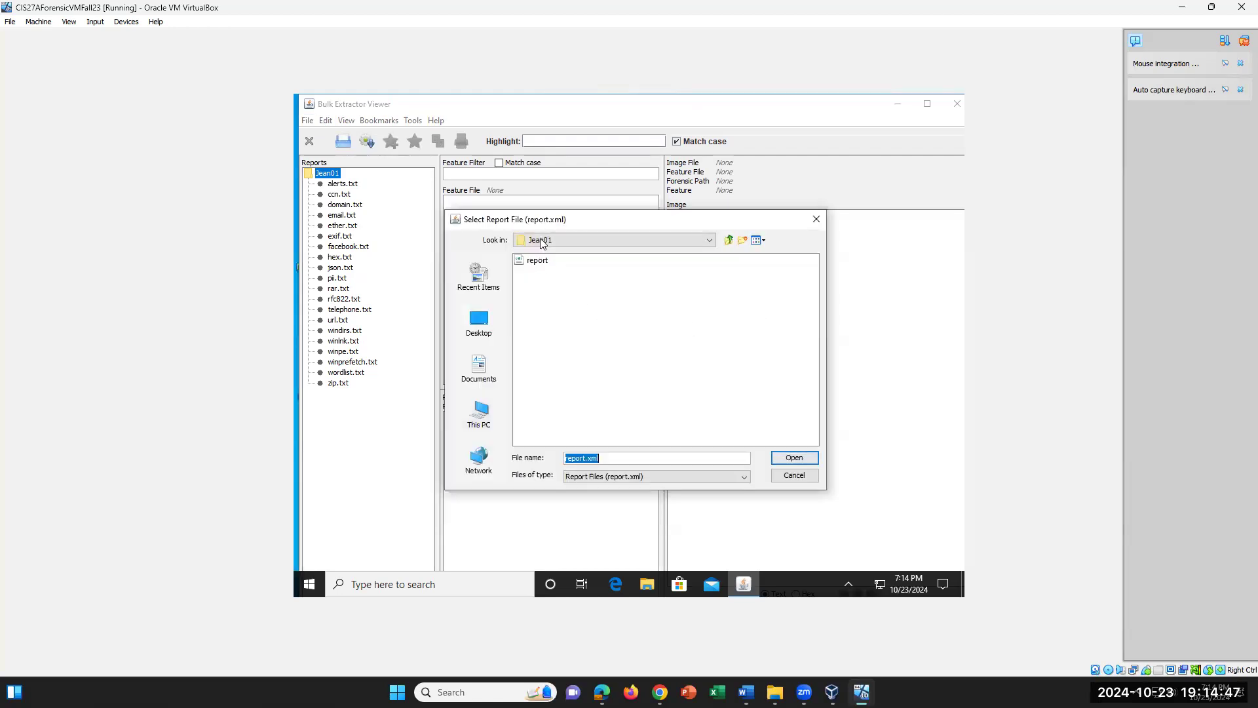
click(479, 321)
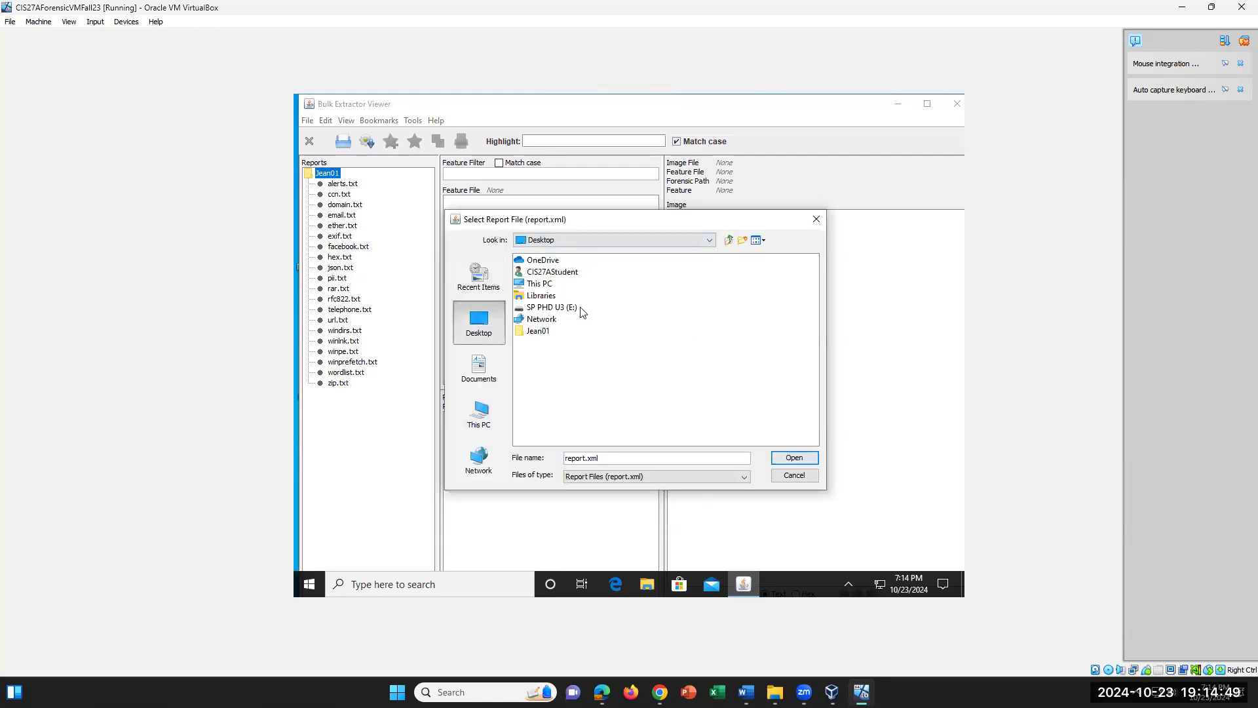
click(539, 331)
click(794, 457)
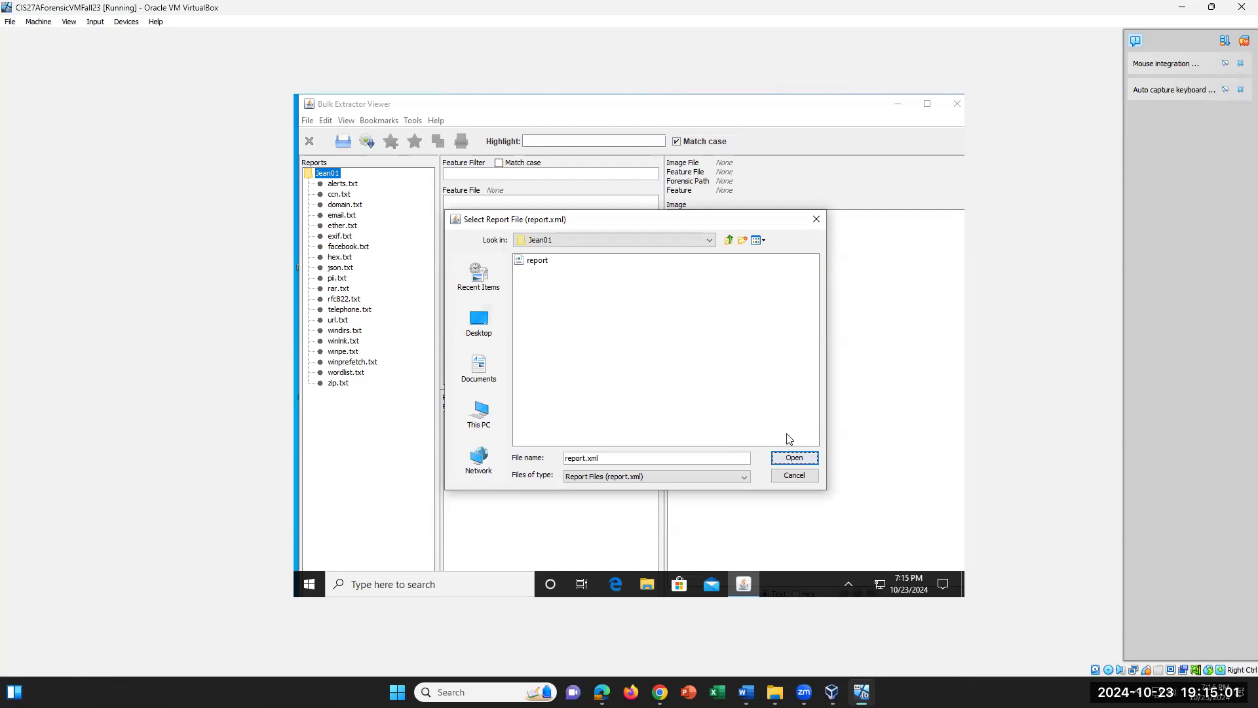
click(791, 458)
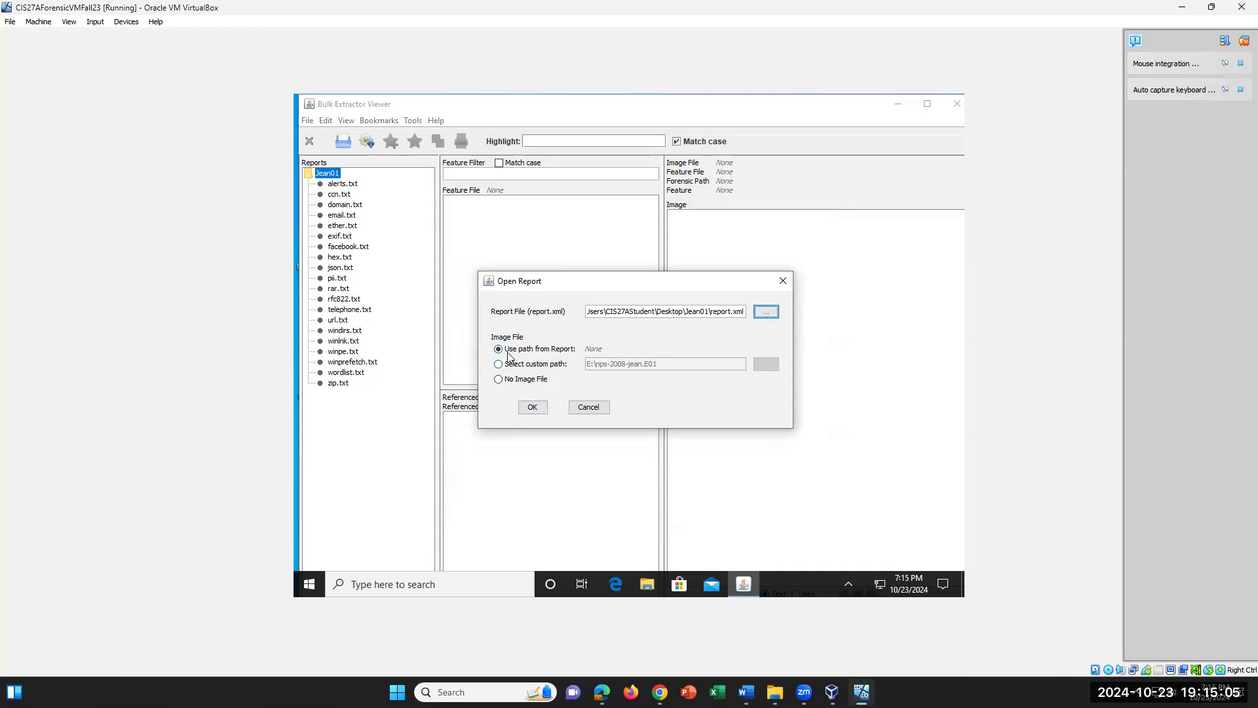
Switch the image file source to a custom path and open the image file selection for it.
click(535, 367)
click(764, 365)
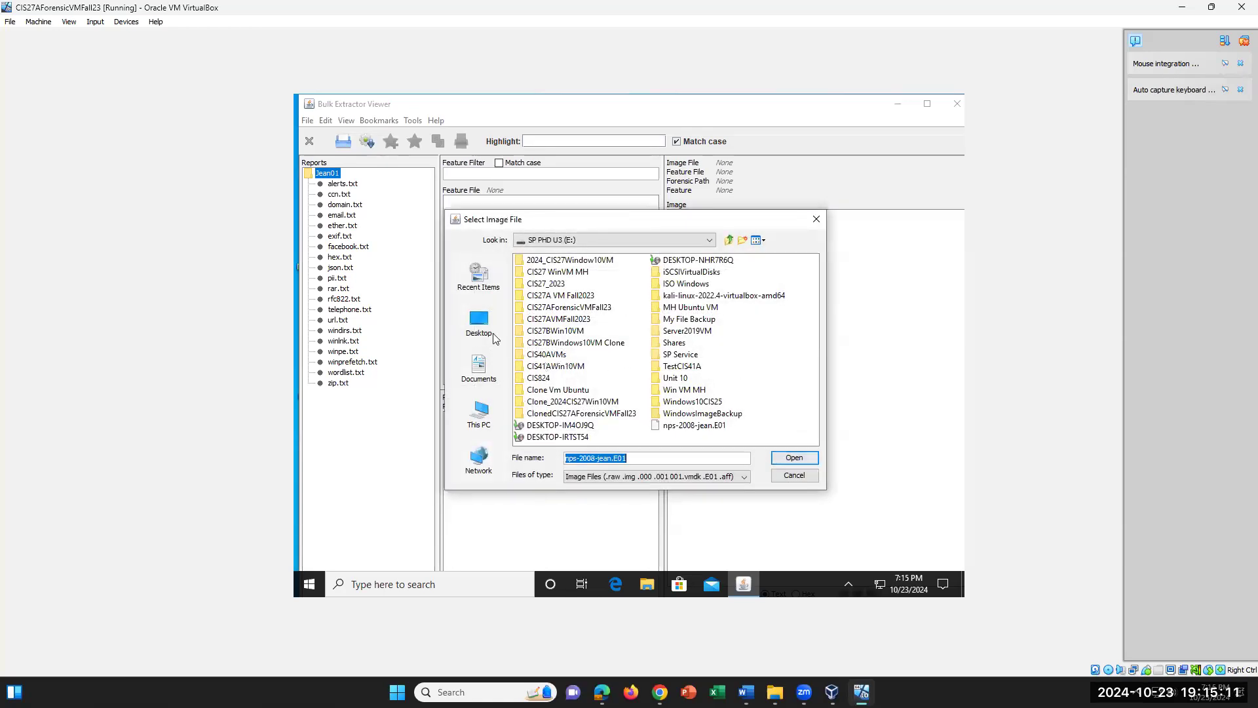
Choose nps-2008-jean.E01 from the SP PHD U3 (E:) drive as the report's custom image file.
click(496, 424)
click(556, 367)
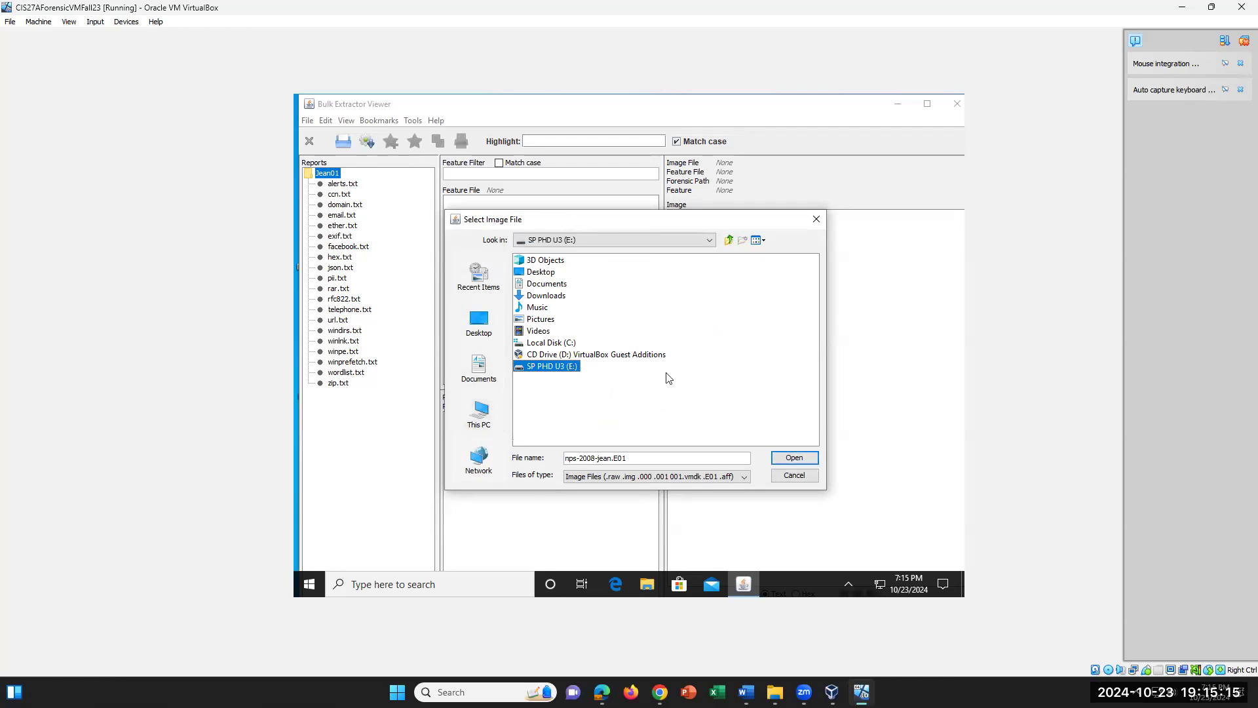
click(710, 425)
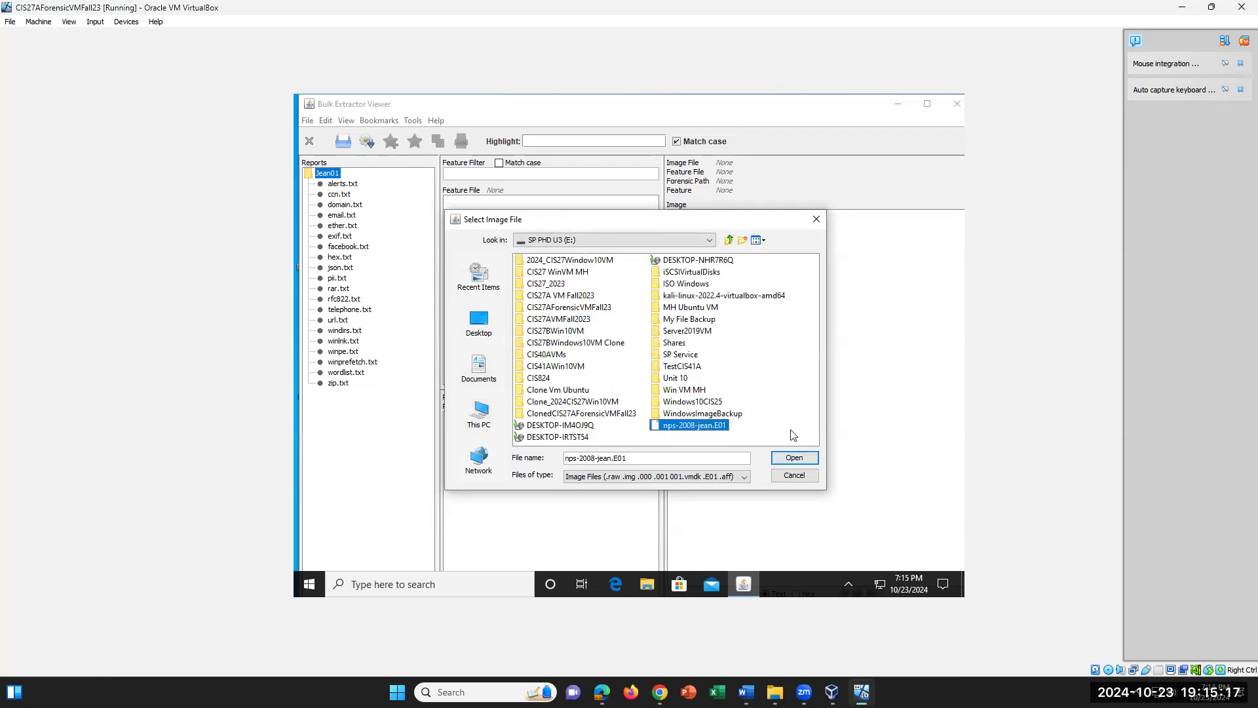
click(795, 458)
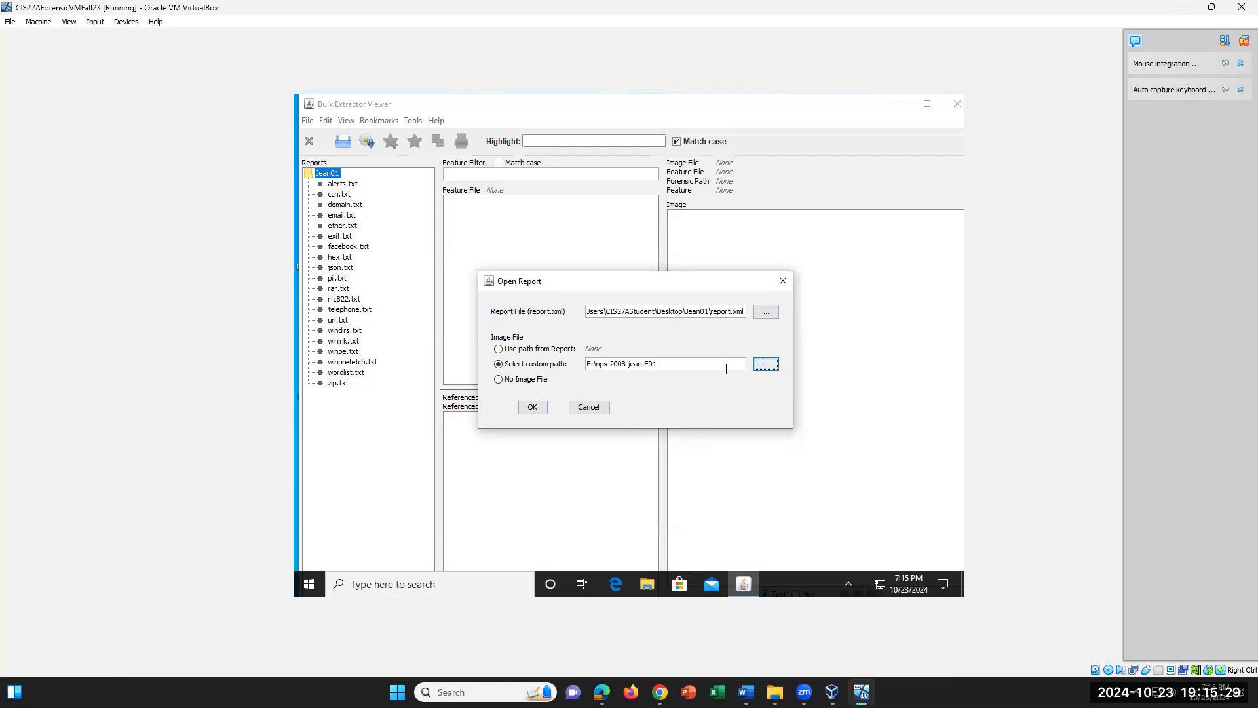
Choose nps-2008-jean.E01 again as the custom image and dismiss the Open Report dialog without opening the report.
click(766, 370)
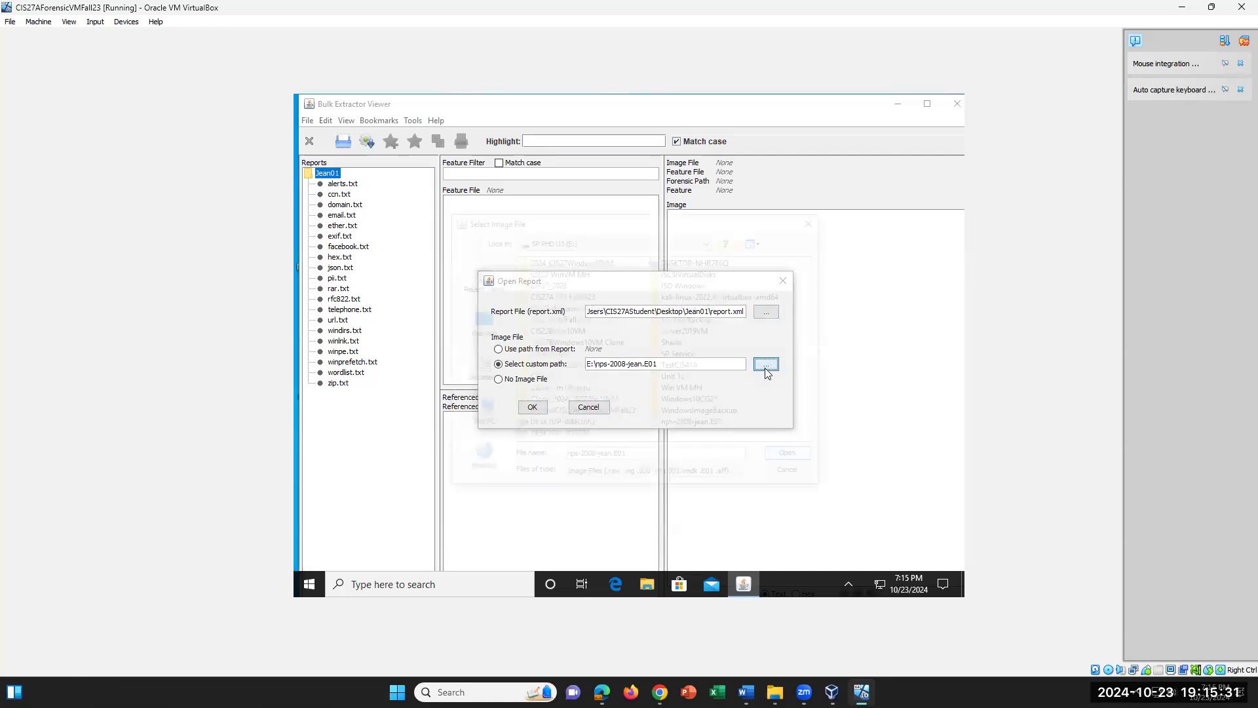
click(718, 429)
click(718, 430)
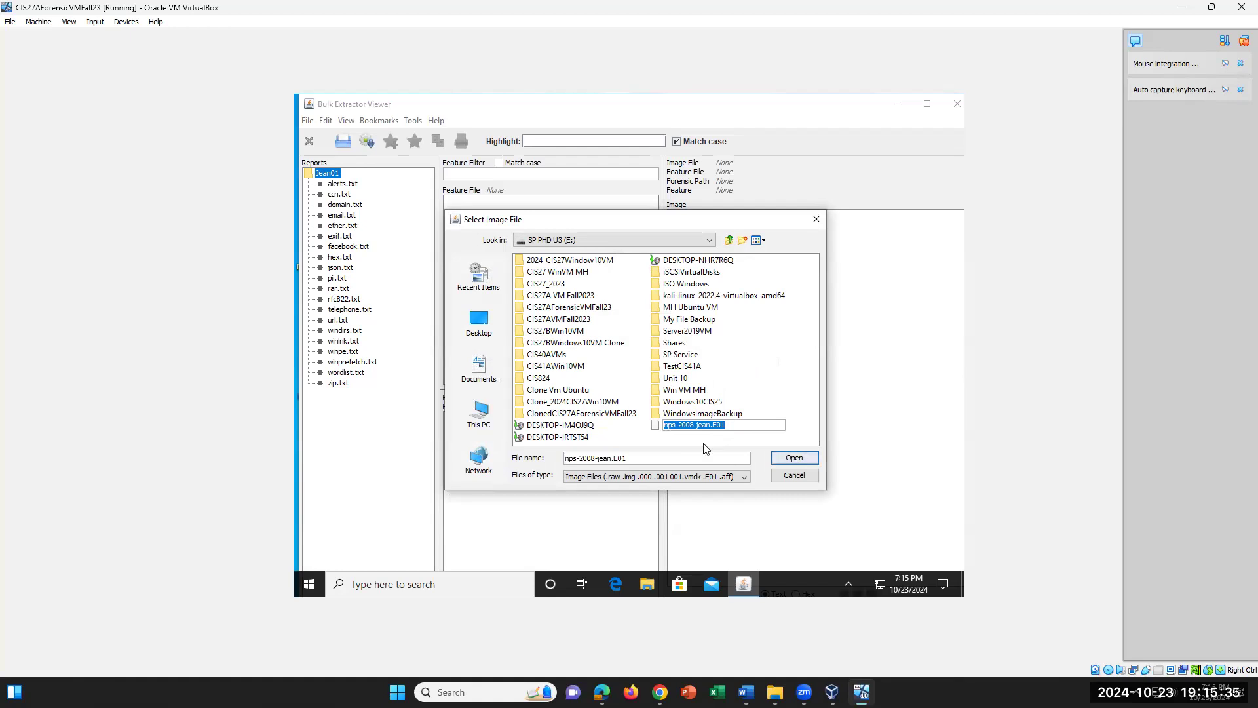
click(711, 444)
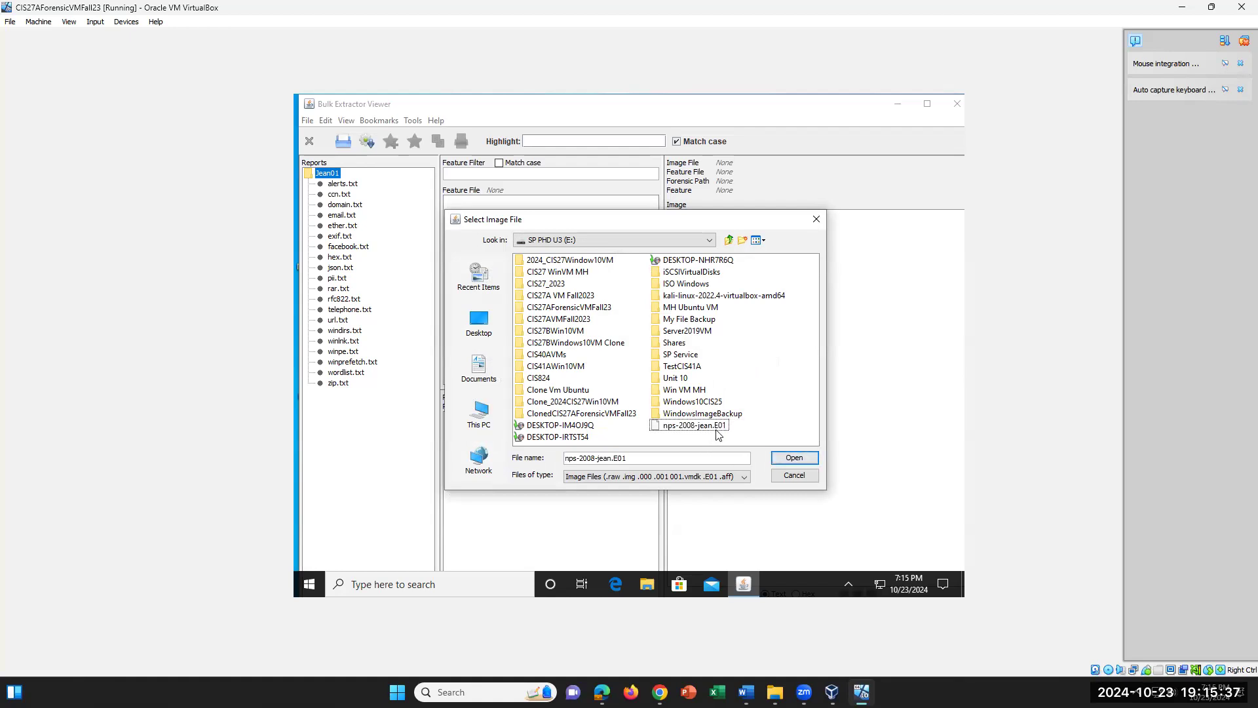
click(716, 428)
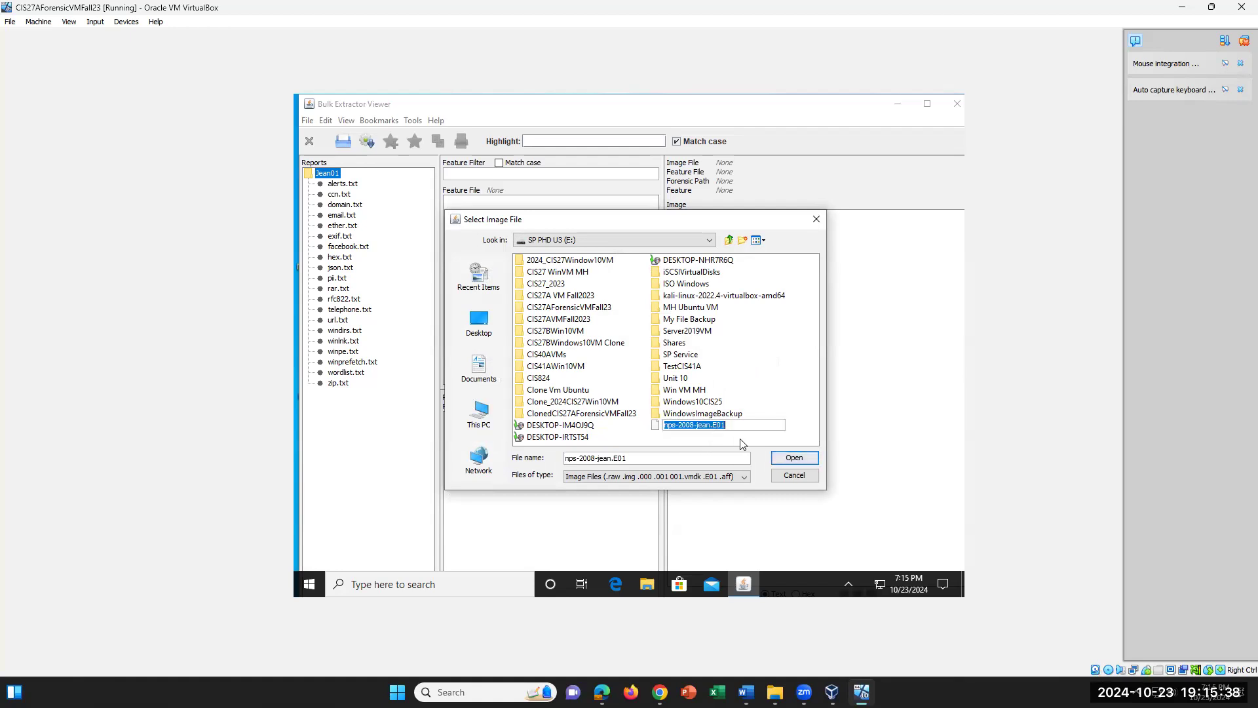
click(796, 459)
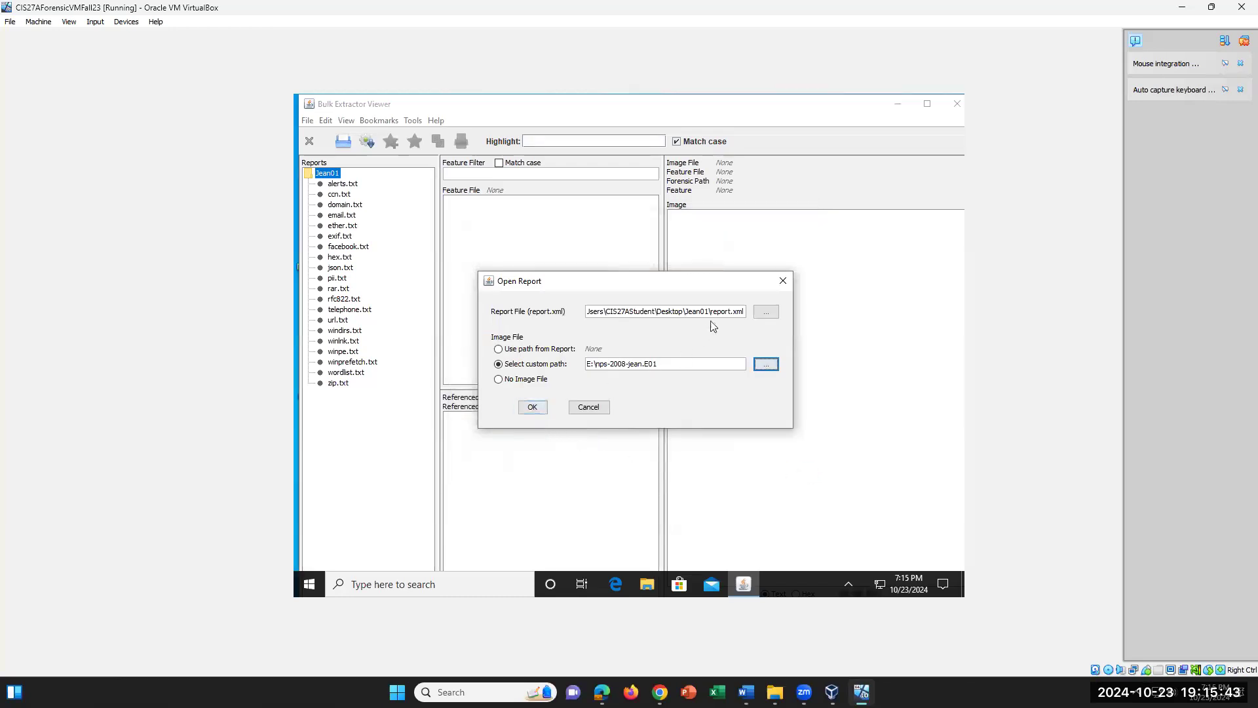
click(783, 281)
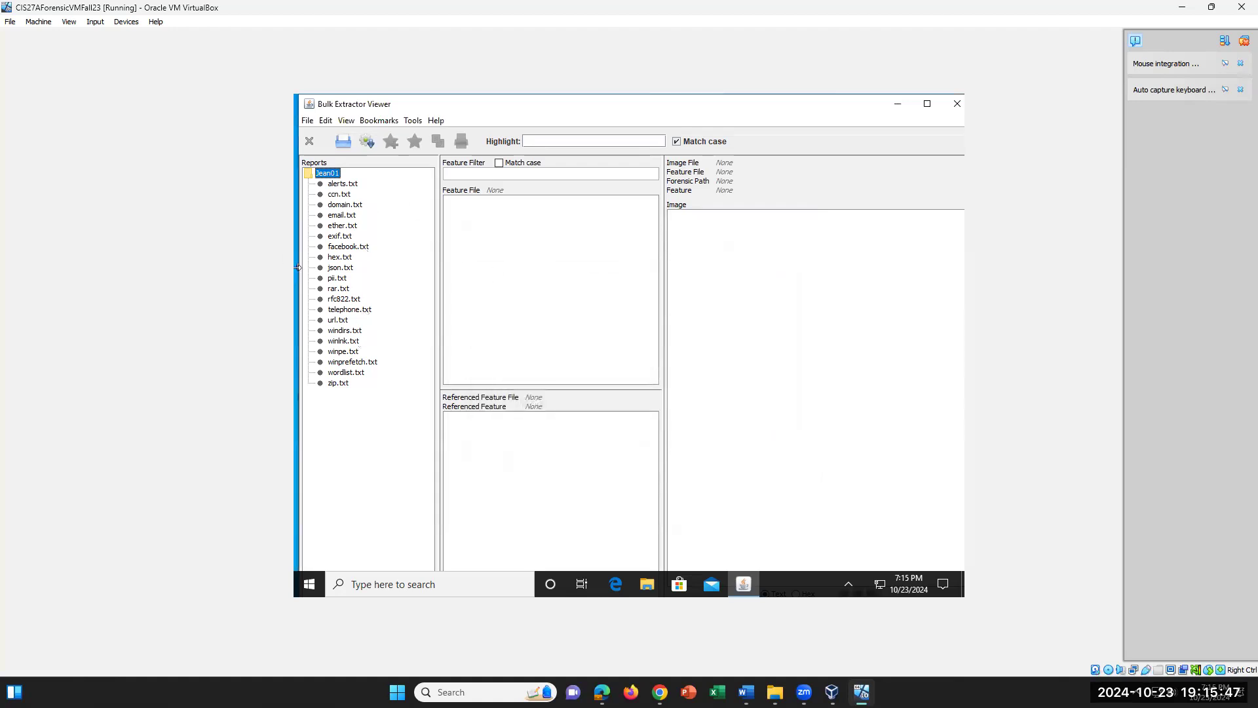
Examine the first entry of alerts.txt in the Jean01 report and look through the ccn.txt, domain.txt and email.txt feature files.
click(323, 184)
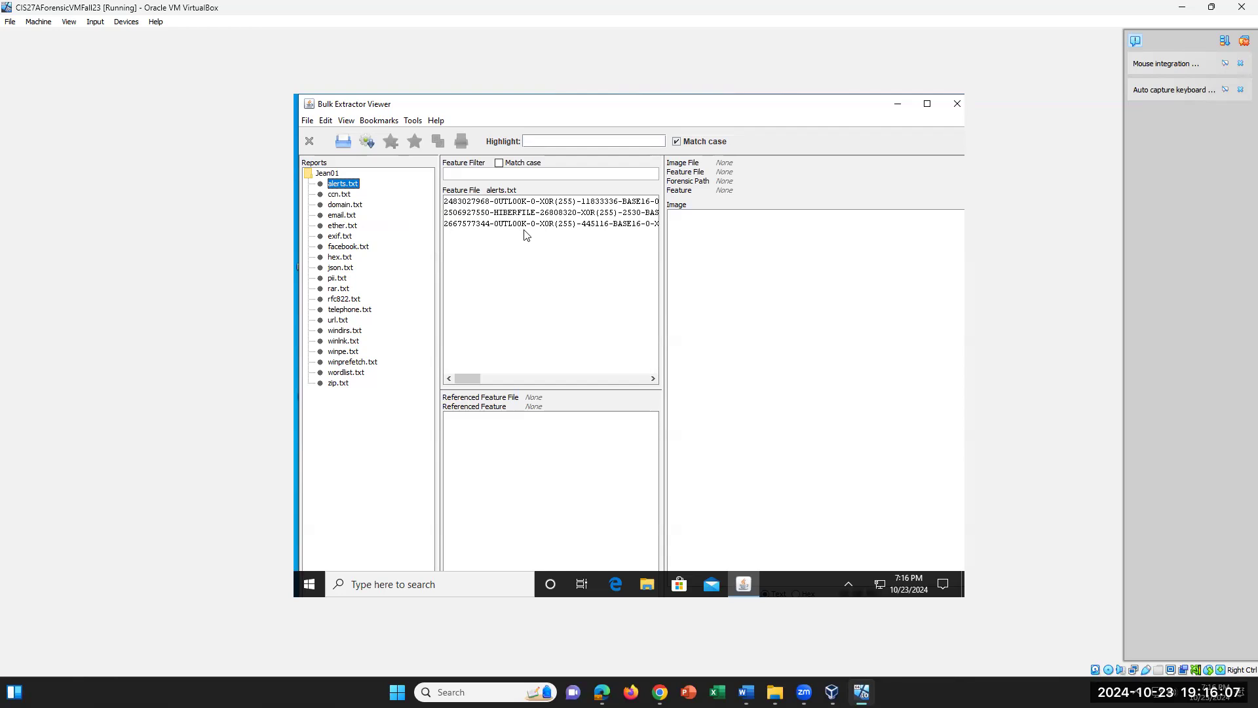
click(528, 203)
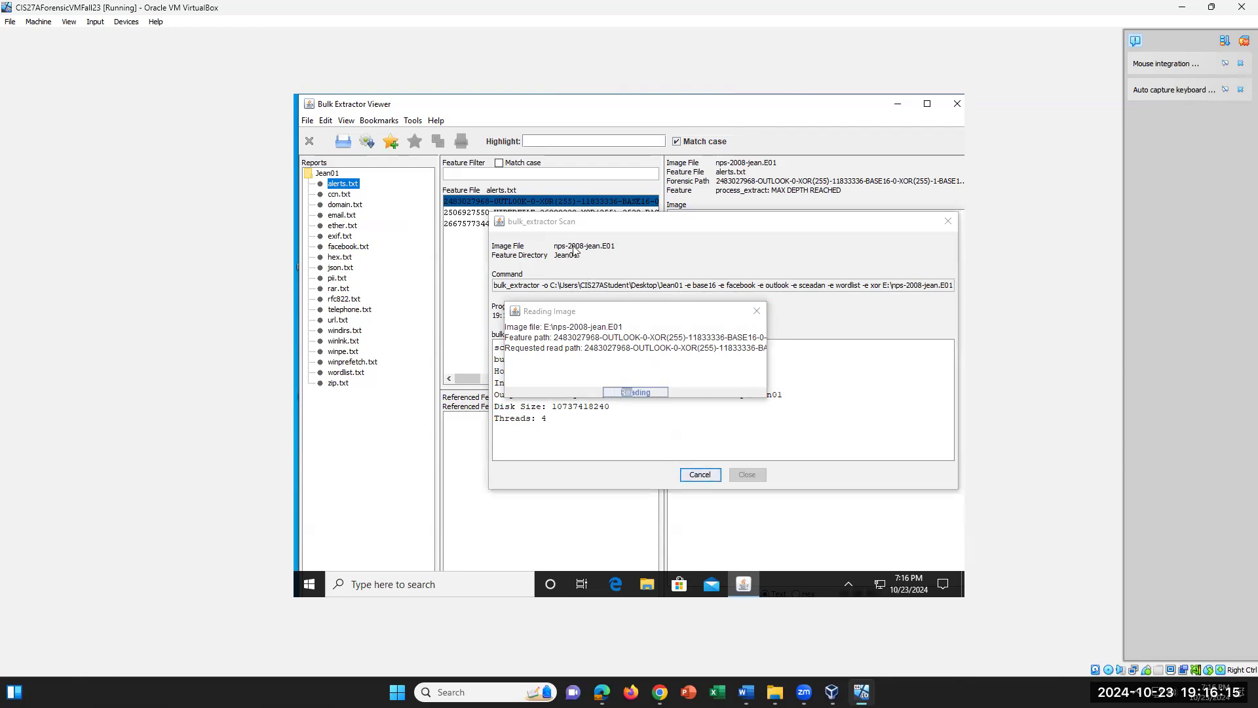
click(337, 196)
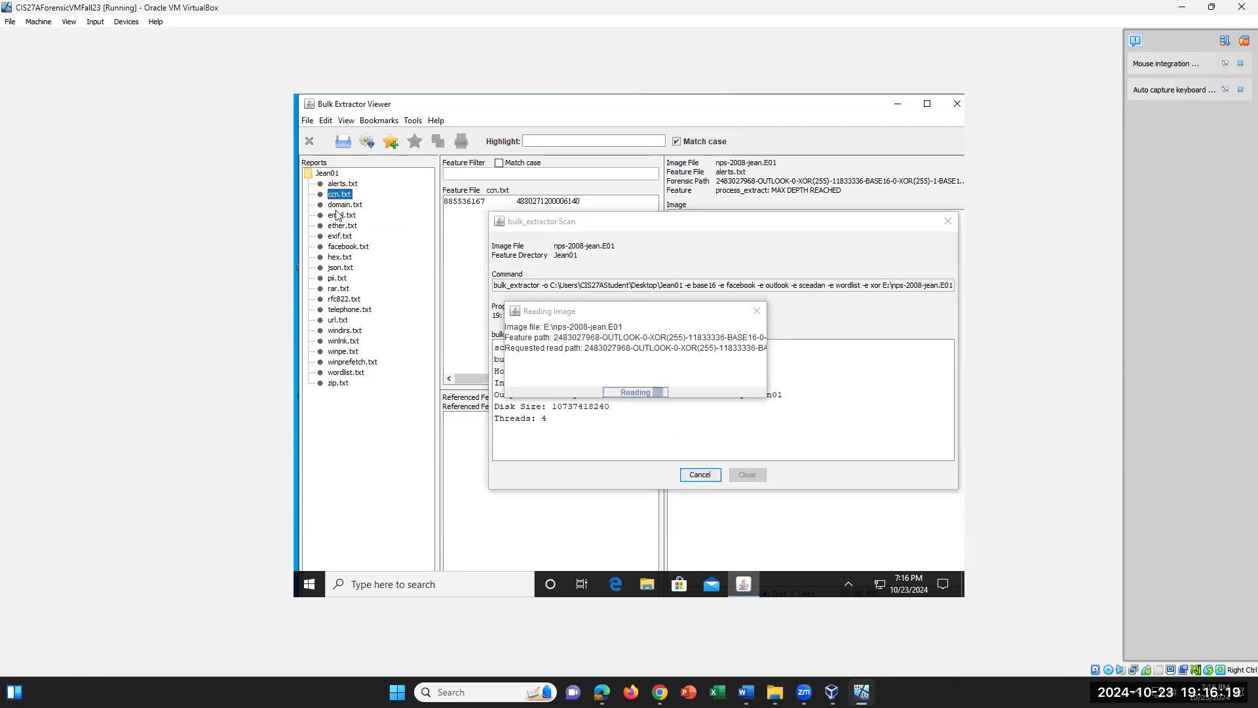
click(337, 205)
click(340, 216)
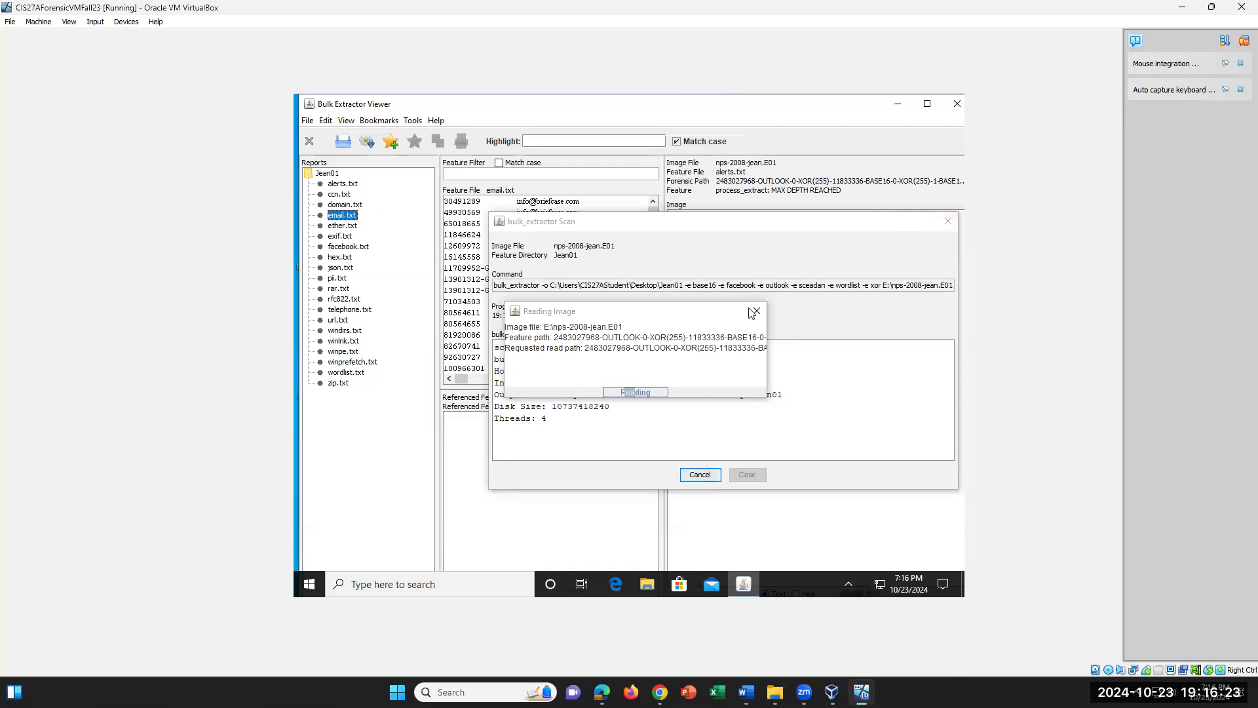
Move the bulk_extractor Scan window off the feature list and view the email.txt features at 30491289 and 65018665.
drag(771, 226, 794, 364)
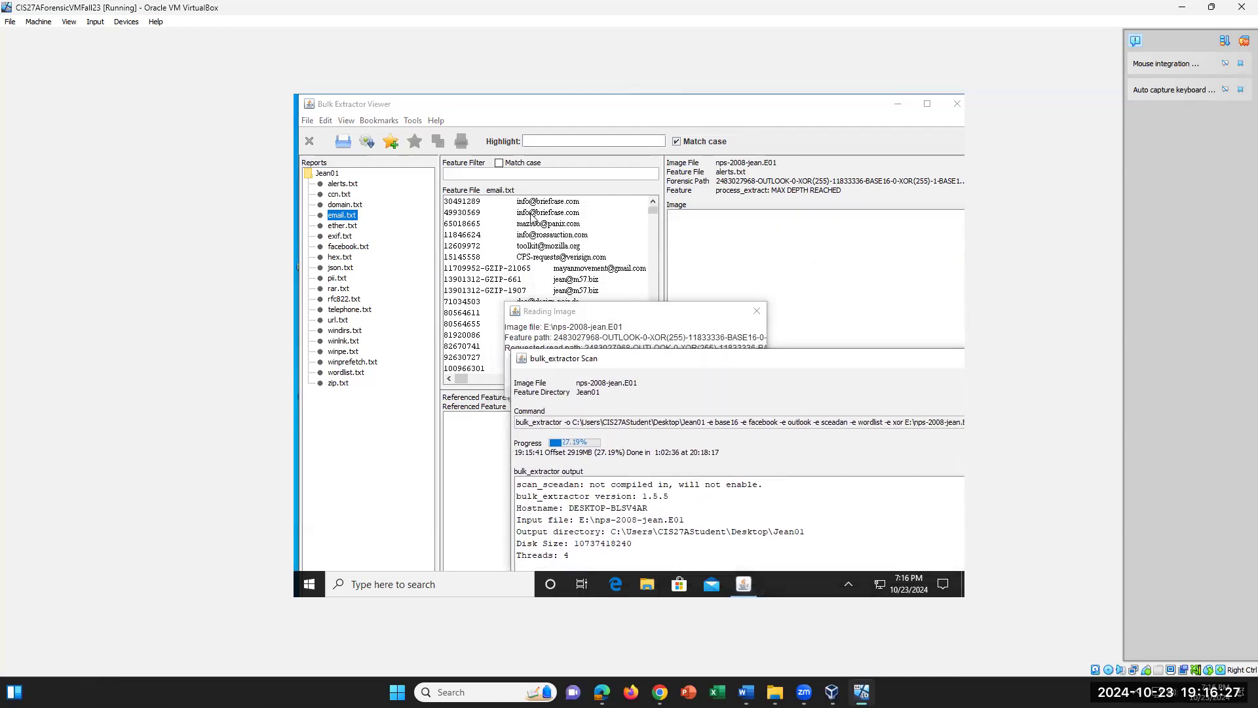
click(544, 203)
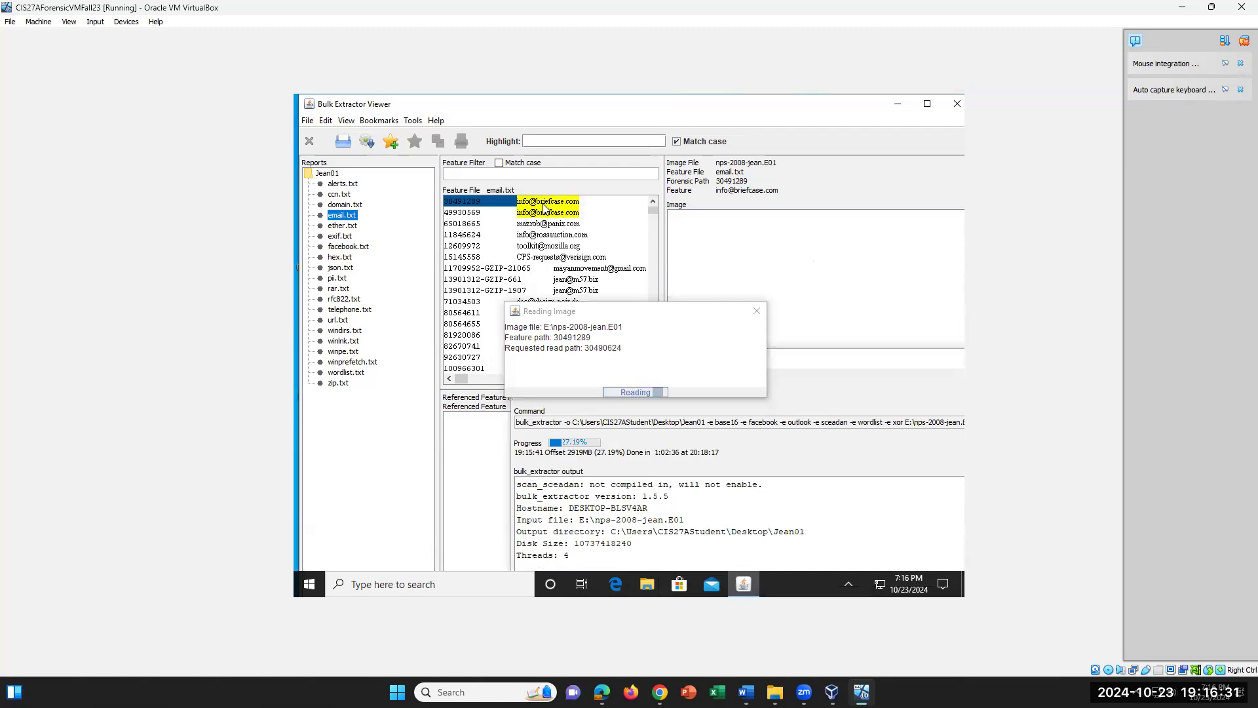
click(548, 224)
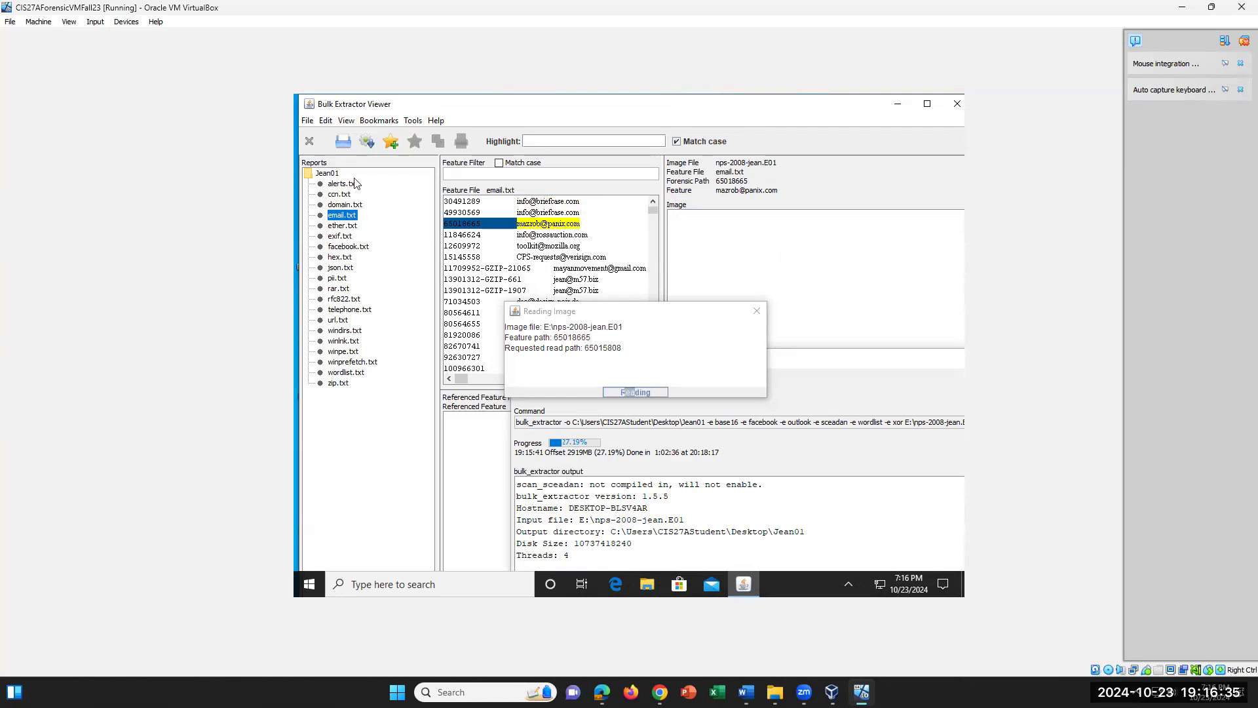
Try to open the Jean01 report again and dismiss the error messages.
click(305, 125)
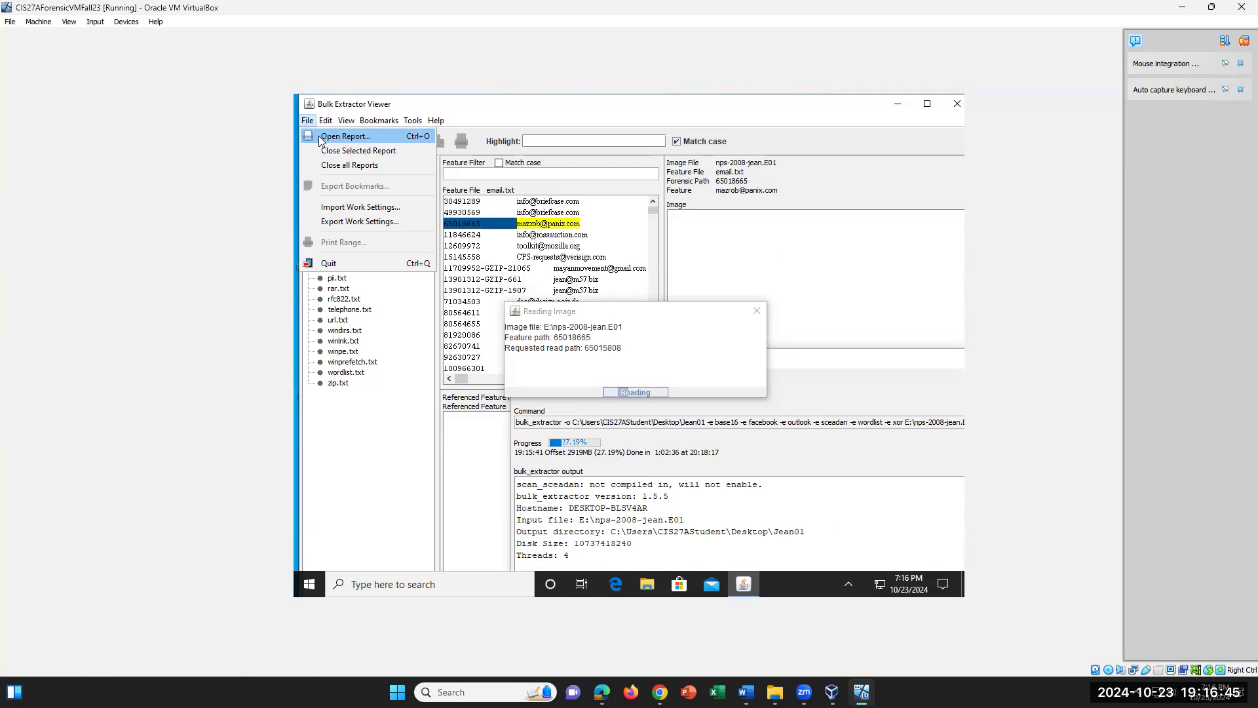
click(345, 137)
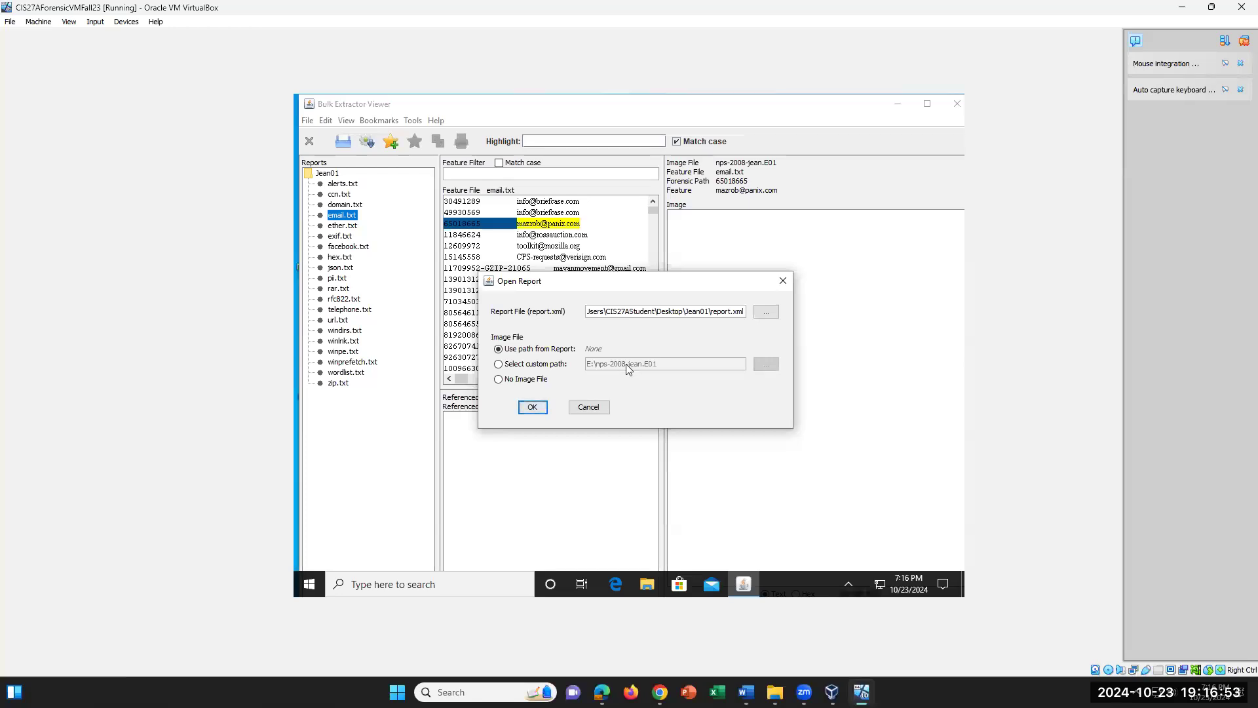
click(783, 282)
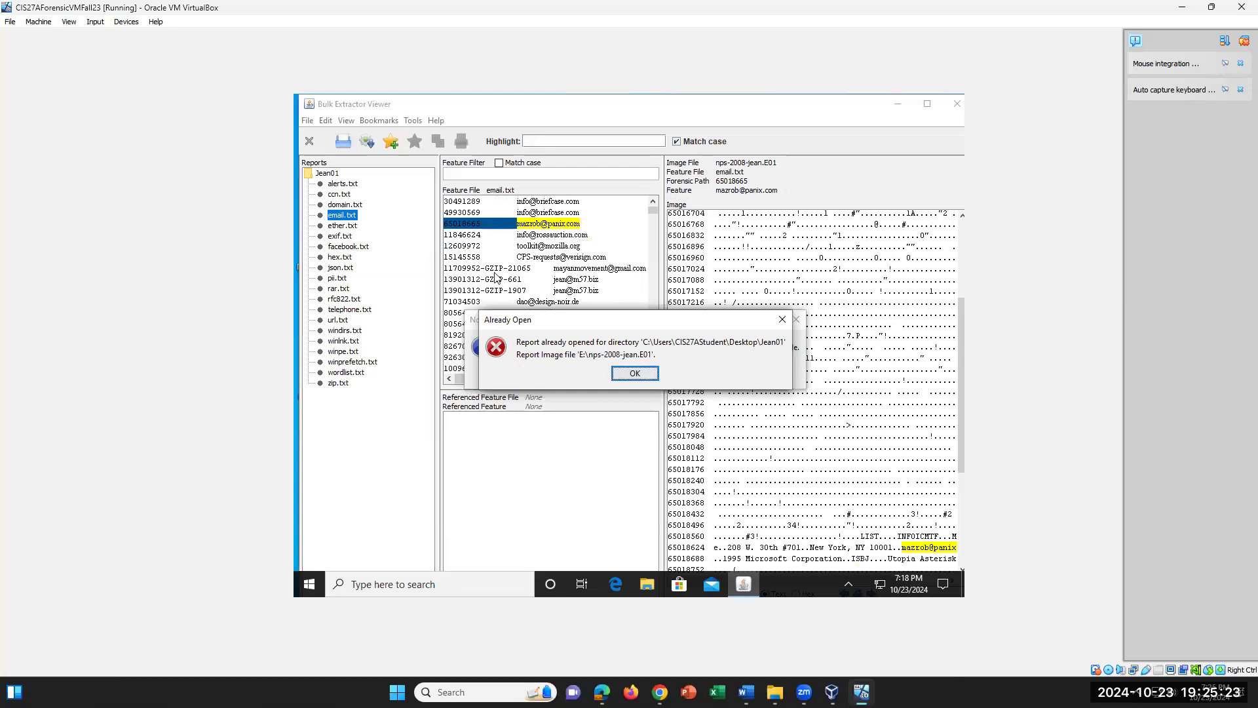
click(635, 373)
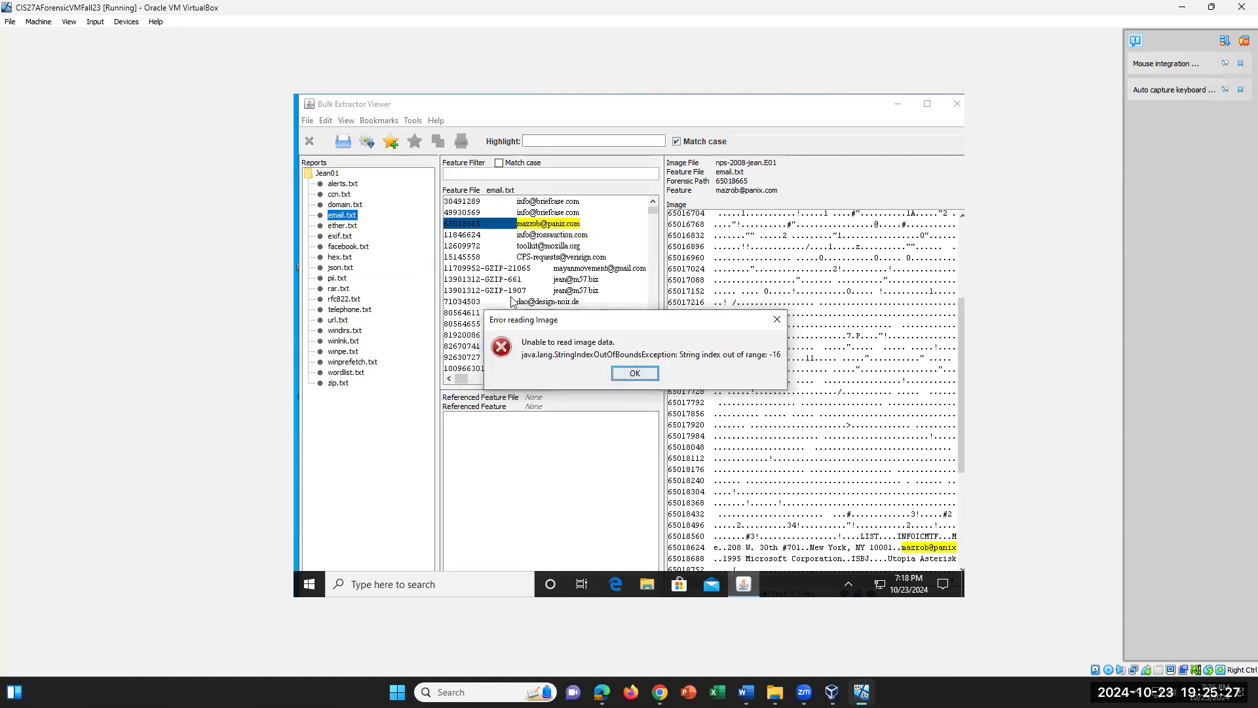
click(633, 374)
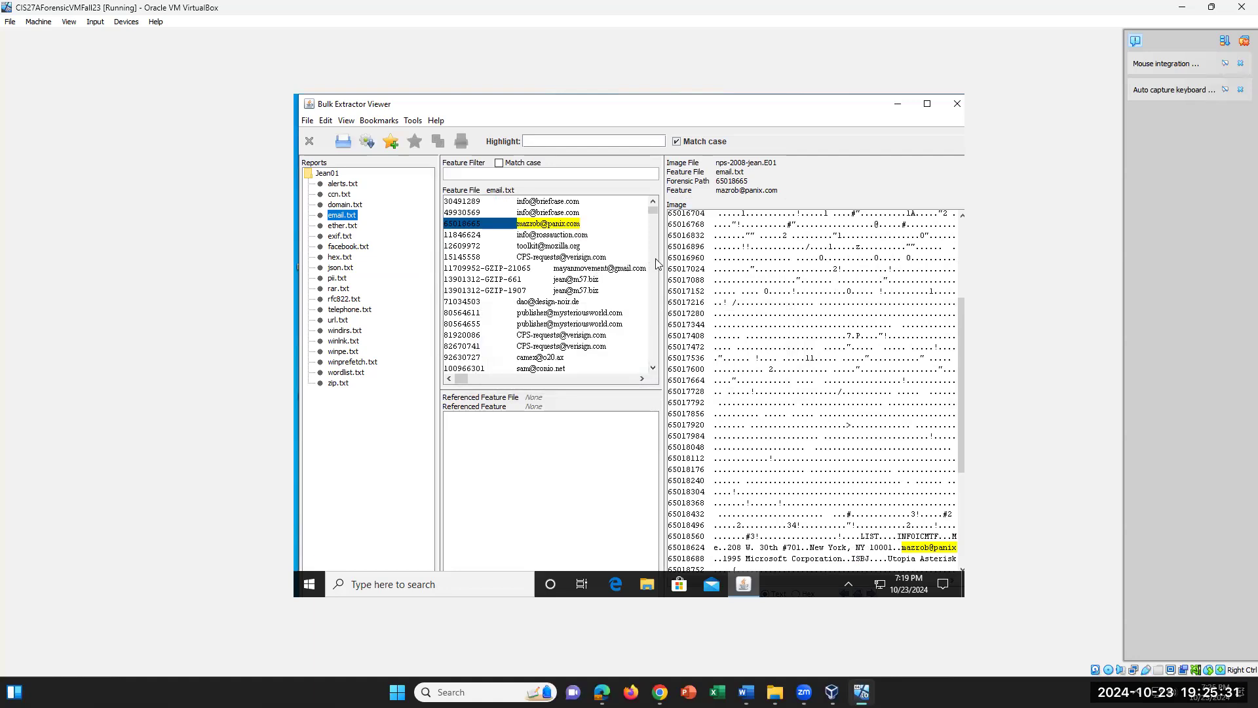
Open the email.txt feature at 13901312-GZIP-661 and read through its HTML source in the image view.
click(566, 281)
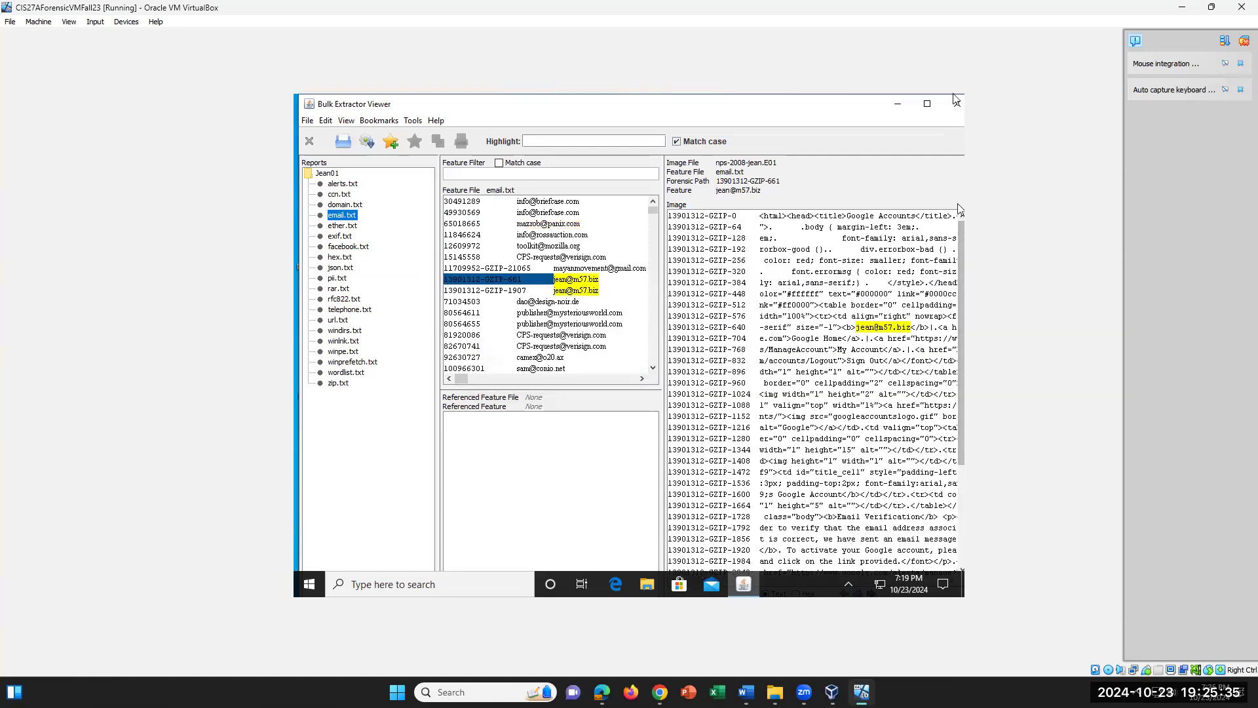
click(927, 104)
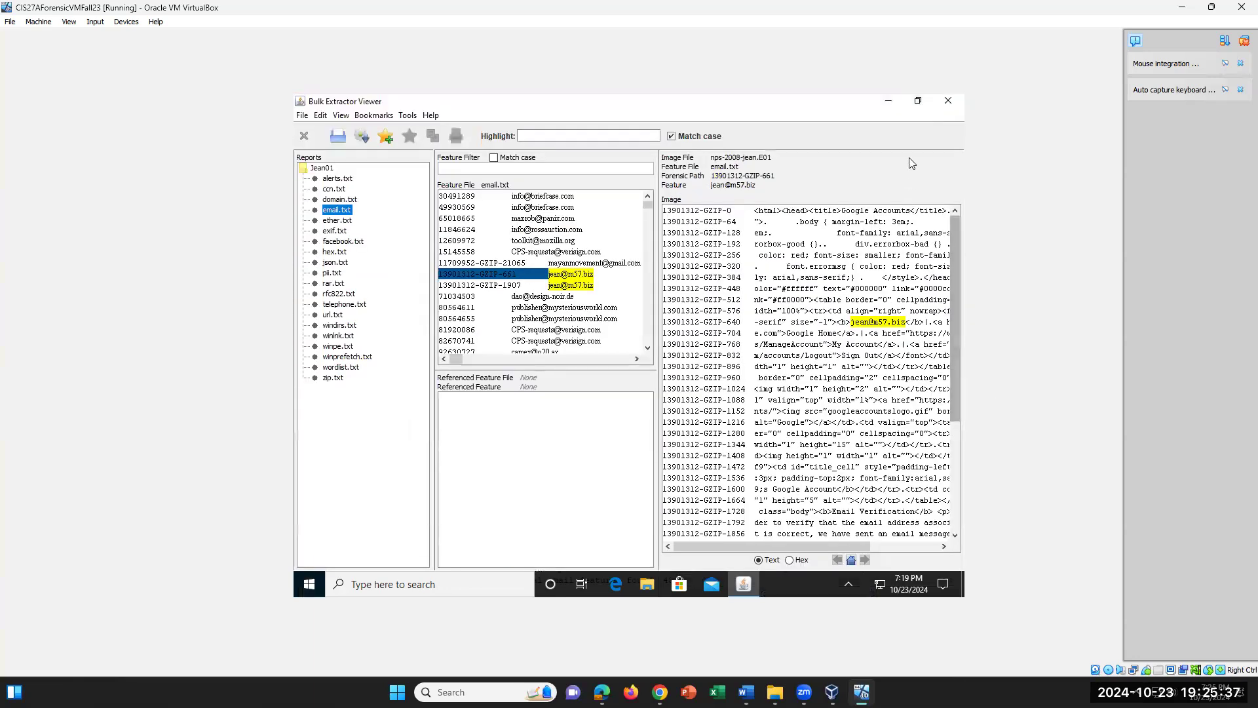
click(917, 101)
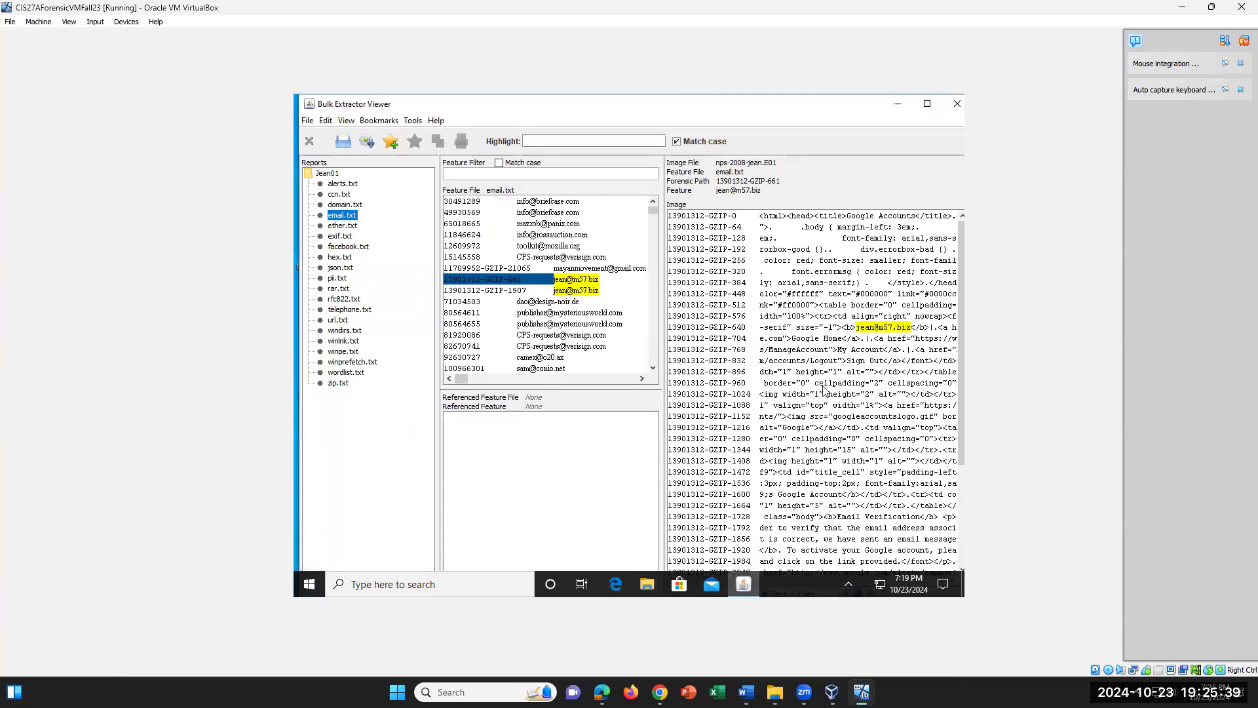
scroll(824, 393, down, 4)
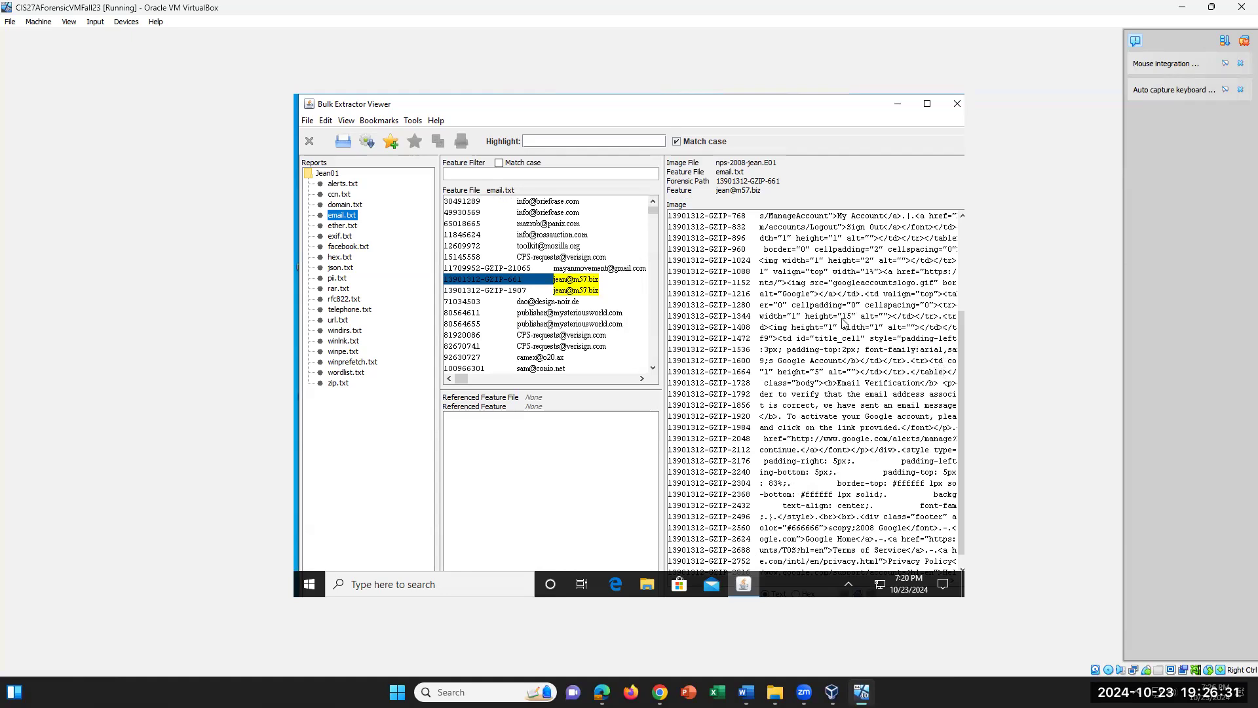
scroll(866, 335, down, 1)
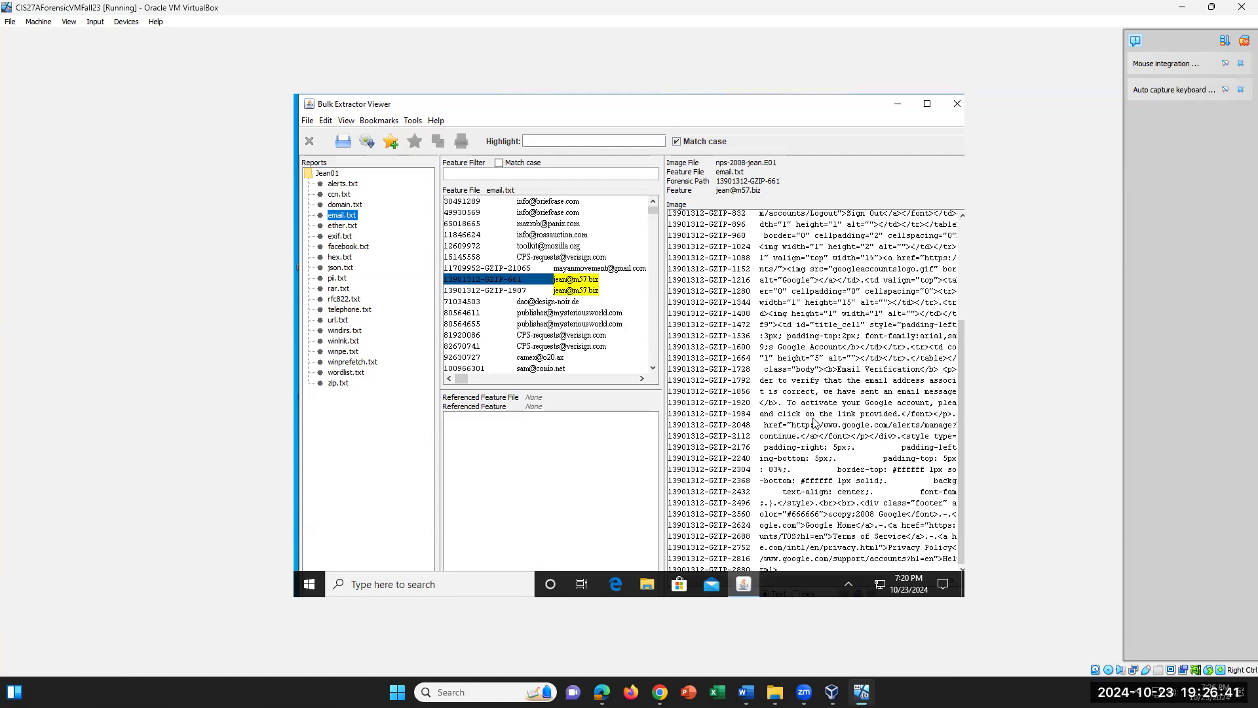
scroll(813, 421, up, 4)
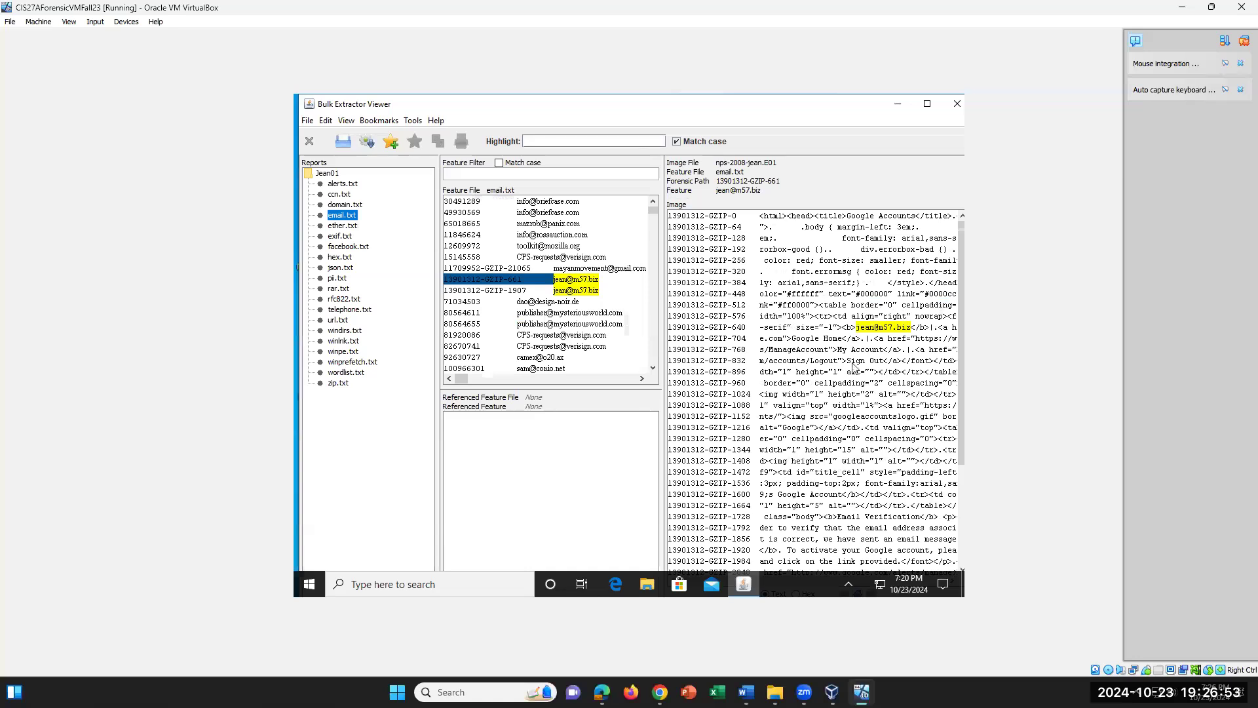
scroll(834, 367, down, 4)
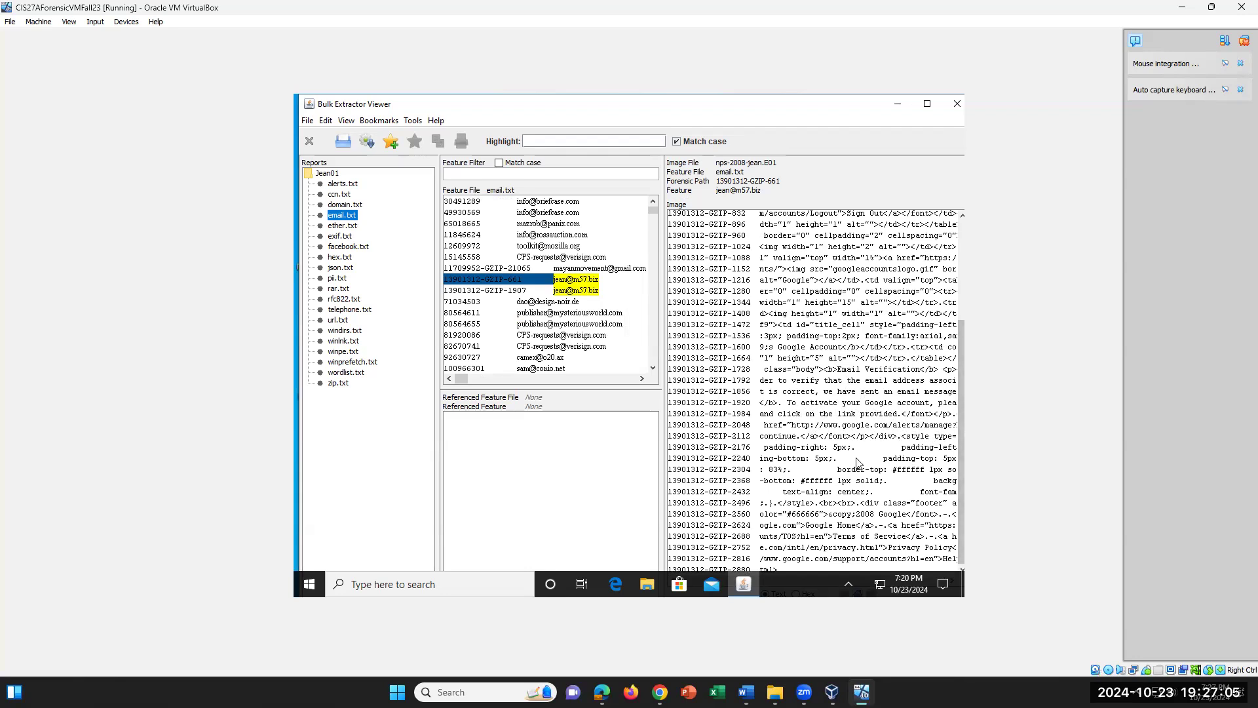
scroll(866, 458, up, 2)
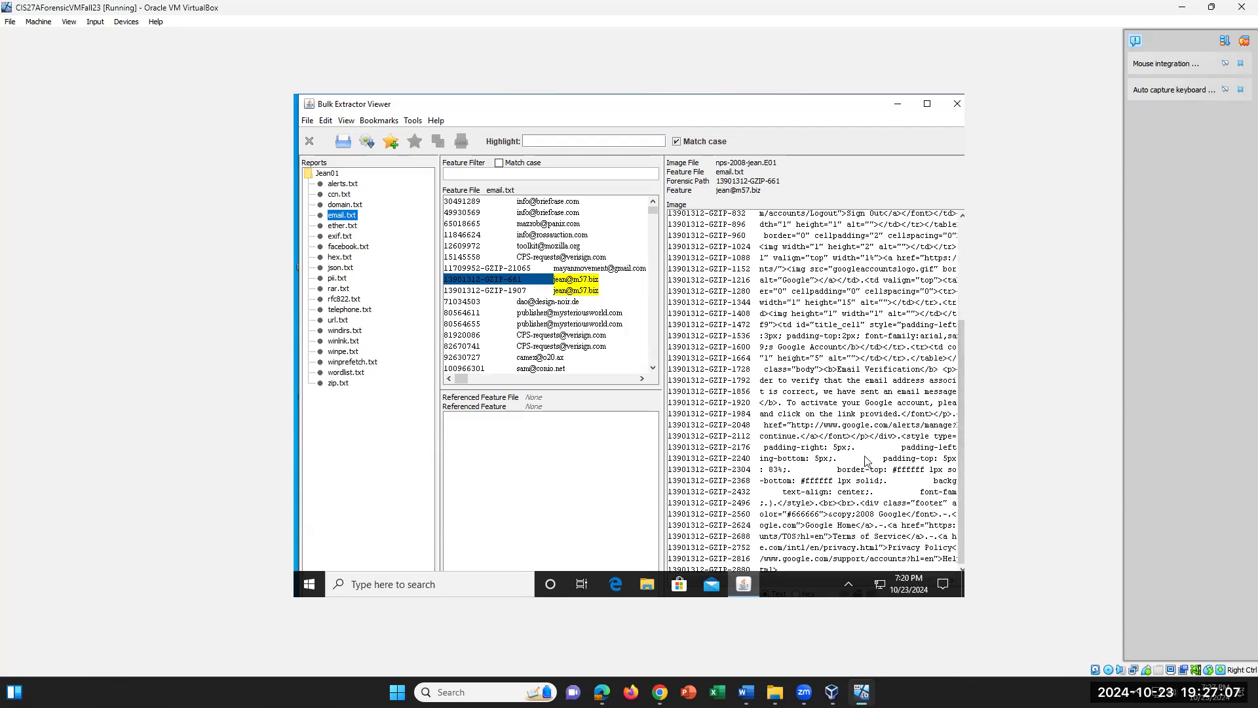
scroll(870, 452, up, 1)
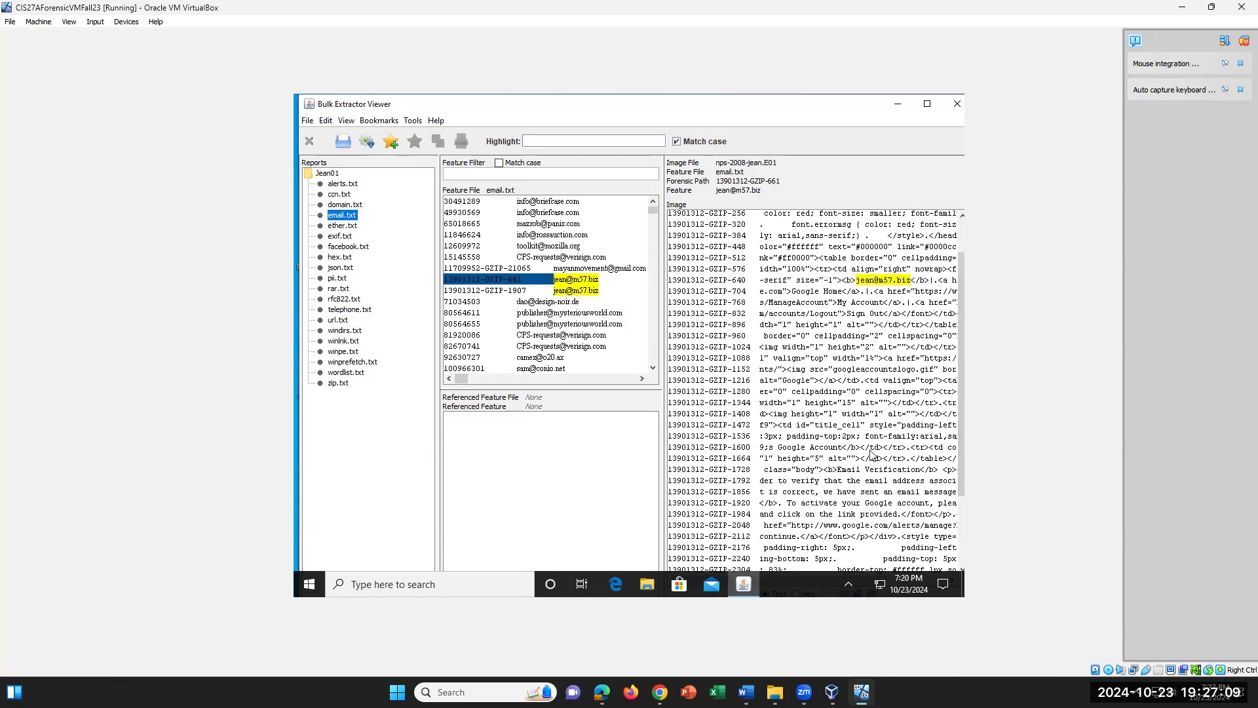
scroll(871, 452, up, 2)
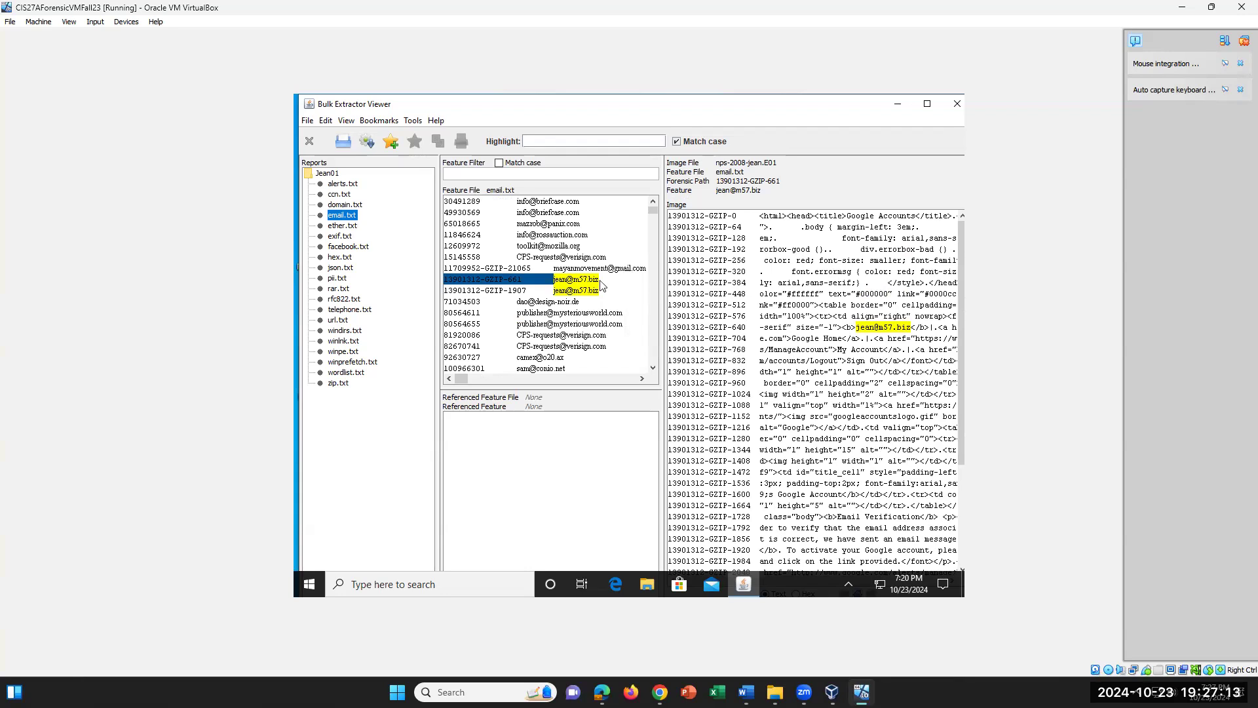
Compare the email.txt feature at 13901312-GZIP-1907 with the entries just above it.
click(506, 292)
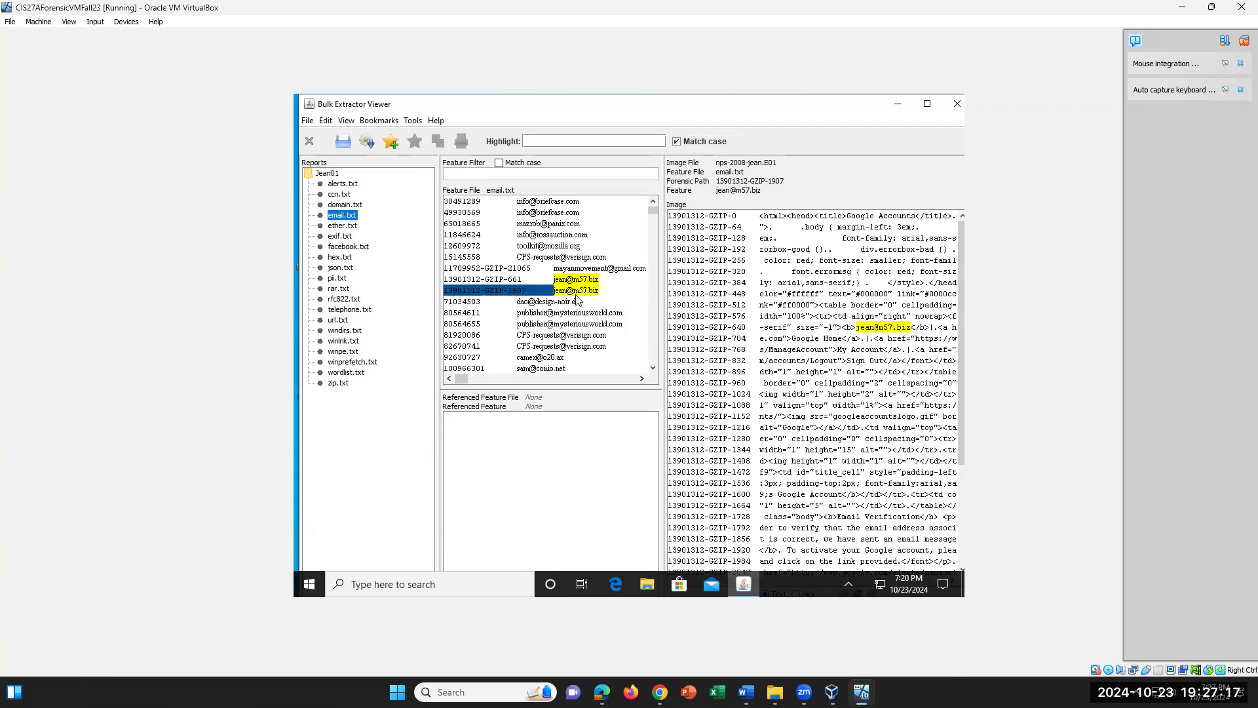
key(Up)
key(Up)
key(Down)
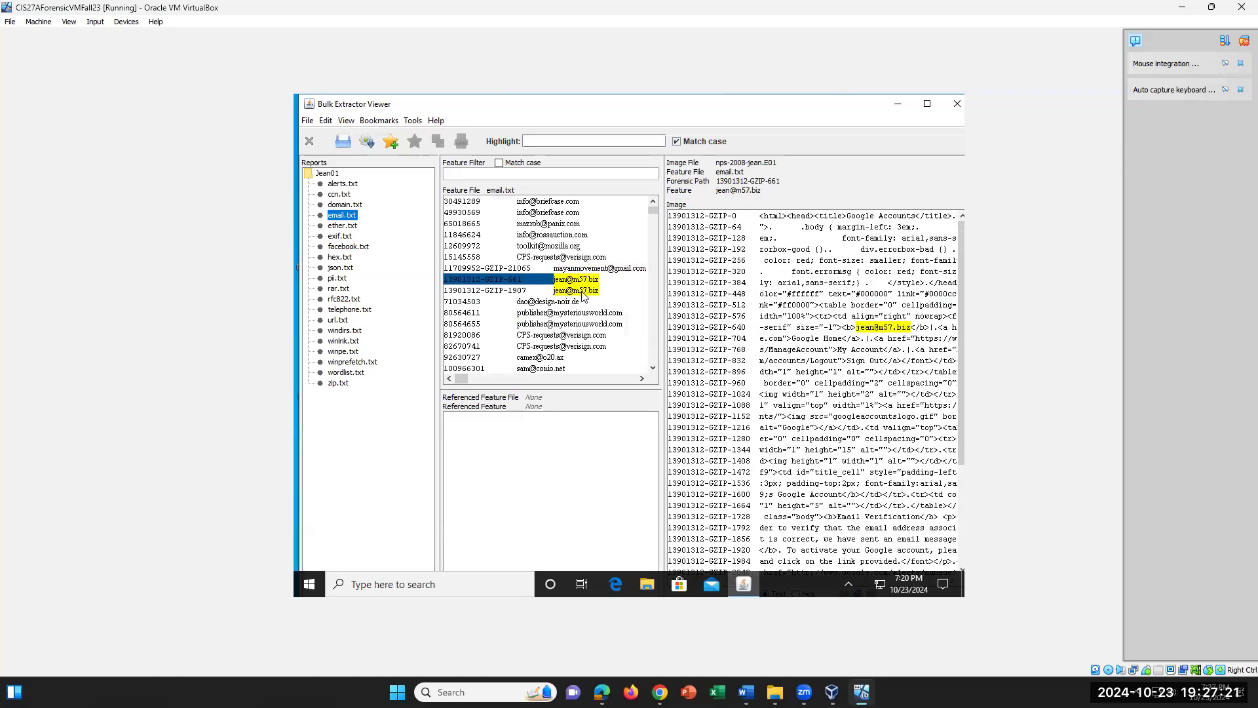
key(Down)
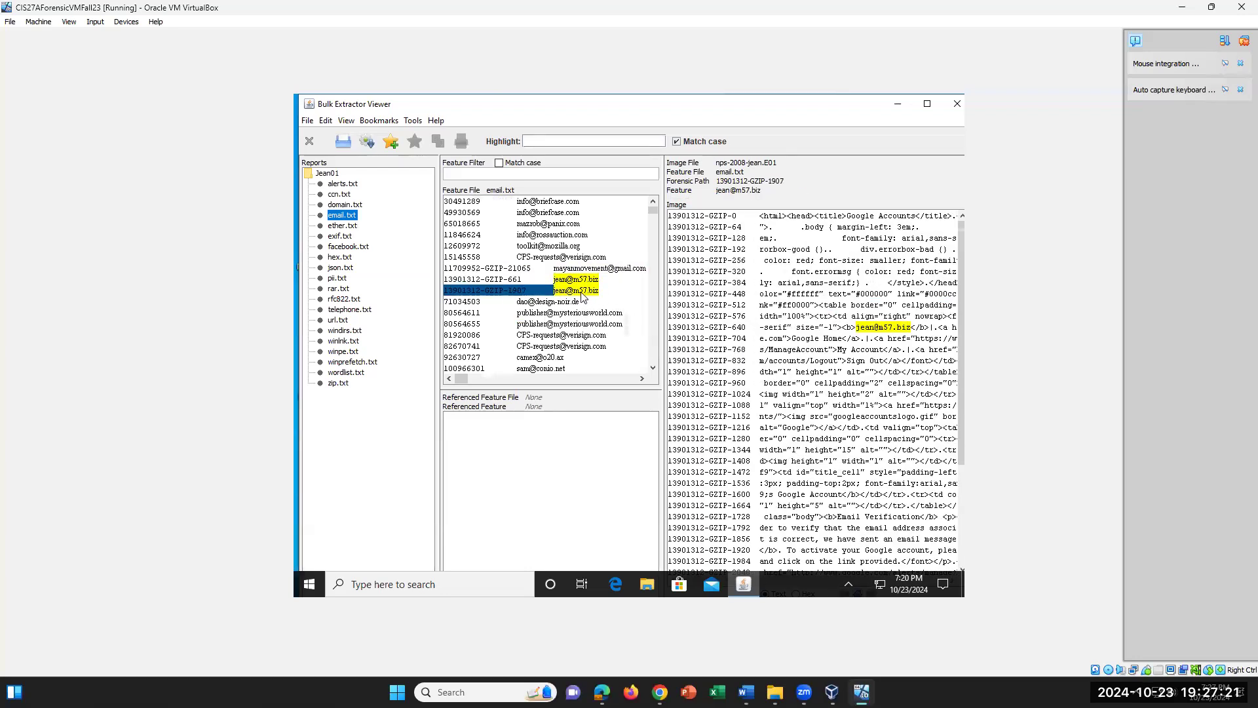
Look further down the email.txt feature list for more email addresses.
click(653, 367)
click(652, 367)
click(652, 368)
click(653, 368)
click(652, 367)
click(652, 367)
click(653, 367)
click(652, 367)
click(653, 367)
click(653, 368)
click(652, 367)
click(653, 368)
click(652, 368)
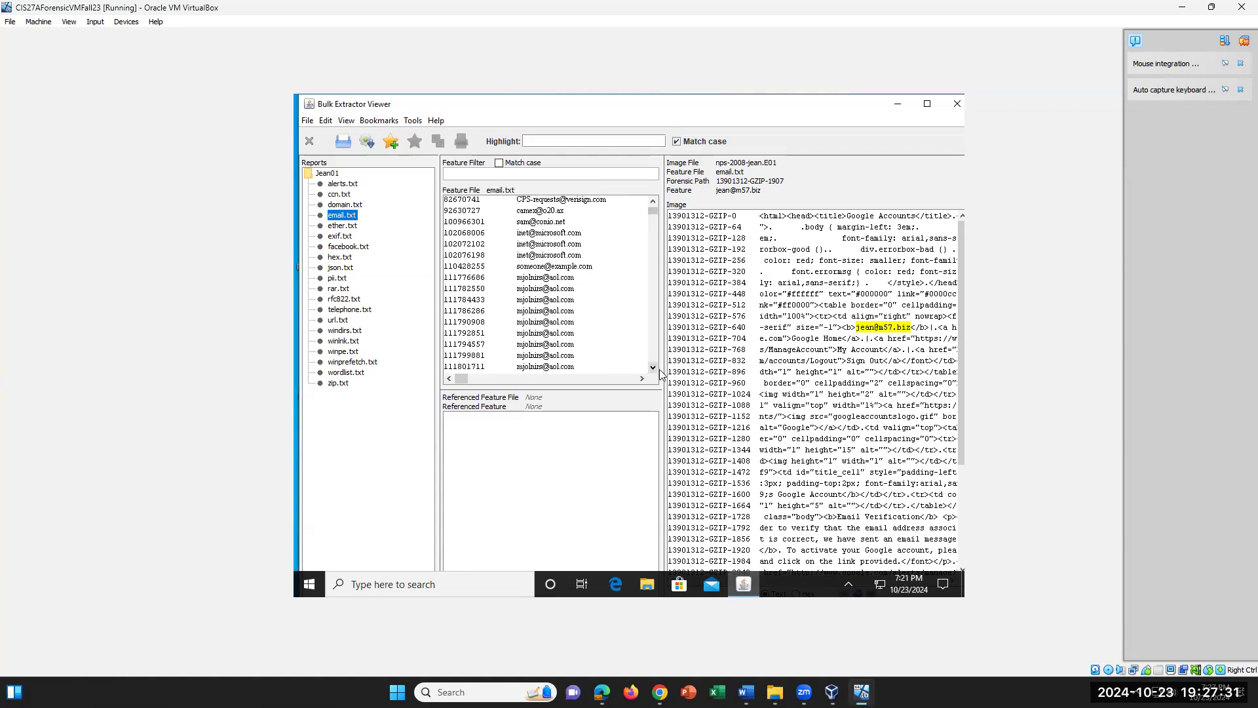
Read through the next part of the email.txt feature list for relevant email addresses.
click(654, 369)
click(654, 369)
click(654, 368)
click(654, 369)
click(653, 369)
click(653, 368)
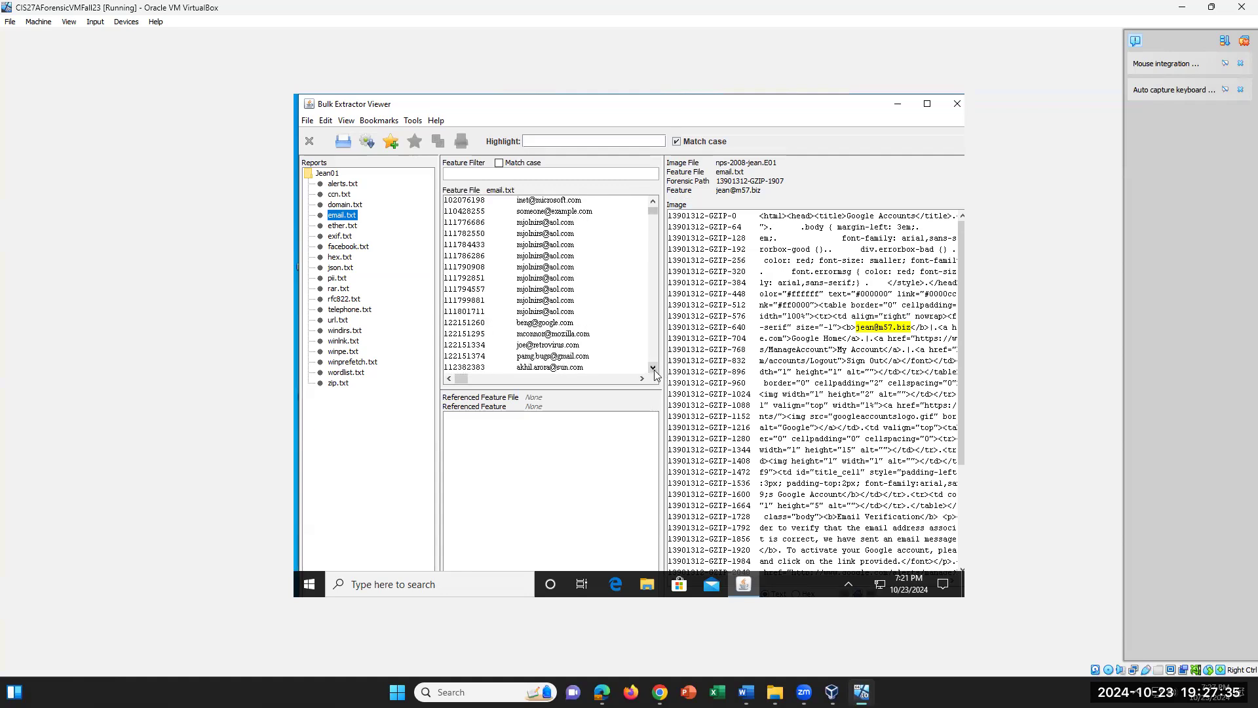
click(654, 369)
click(654, 370)
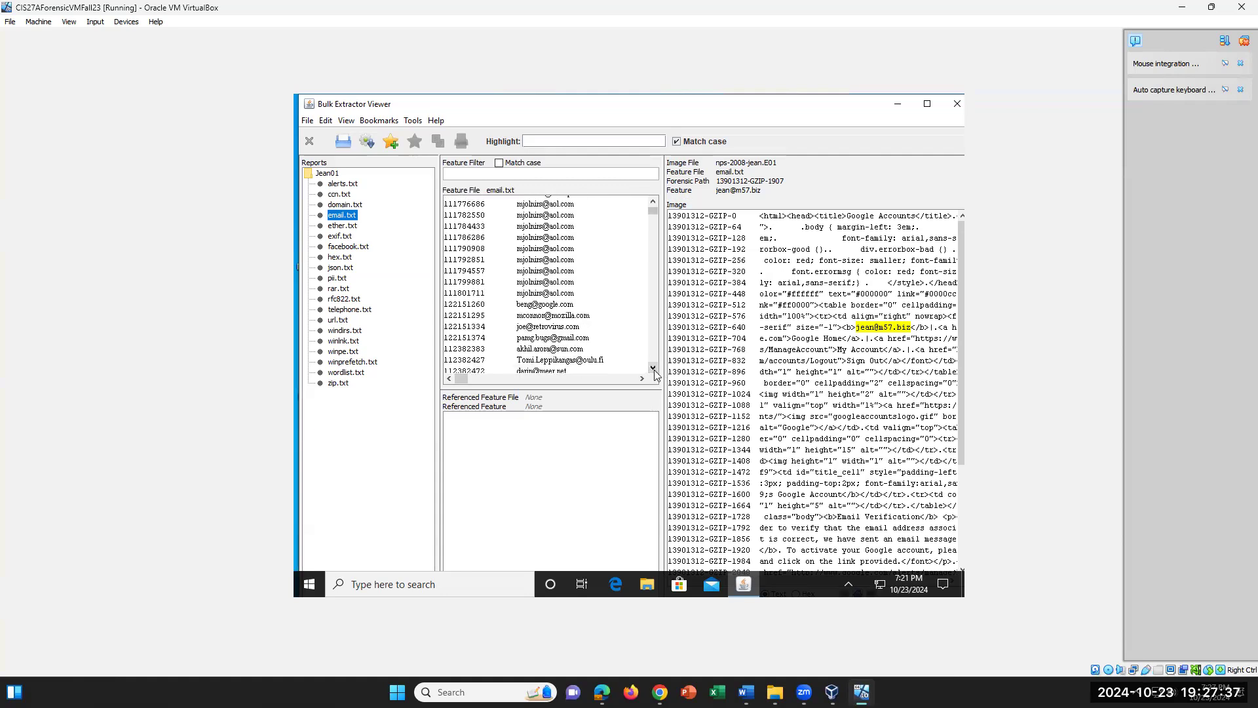
click(654, 369)
click(653, 369)
click(654, 369)
click(653, 368)
click(653, 367)
click(653, 368)
click(654, 367)
click(653, 368)
click(654, 368)
click(654, 368)
click(654, 369)
click(653, 368)
click(654, 368)
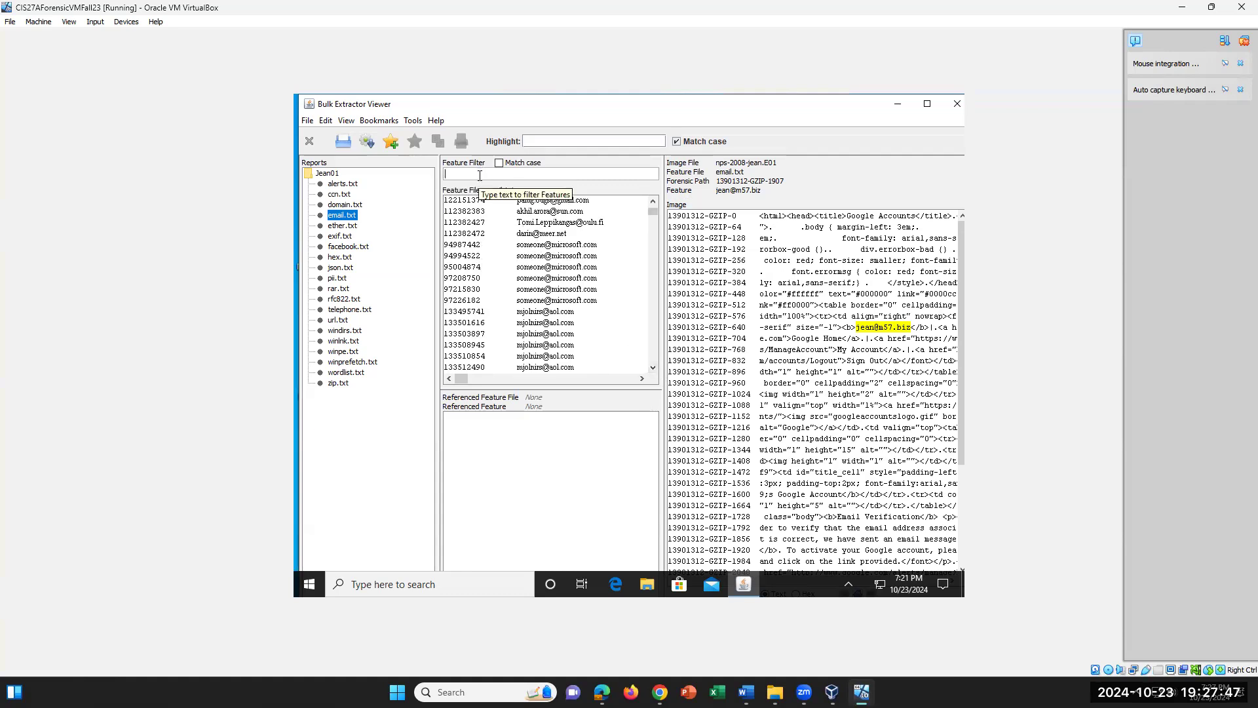
Filter the email.txt features by "jean" and open the matches at 158335339, 168774317 and 428904597.
text(je)
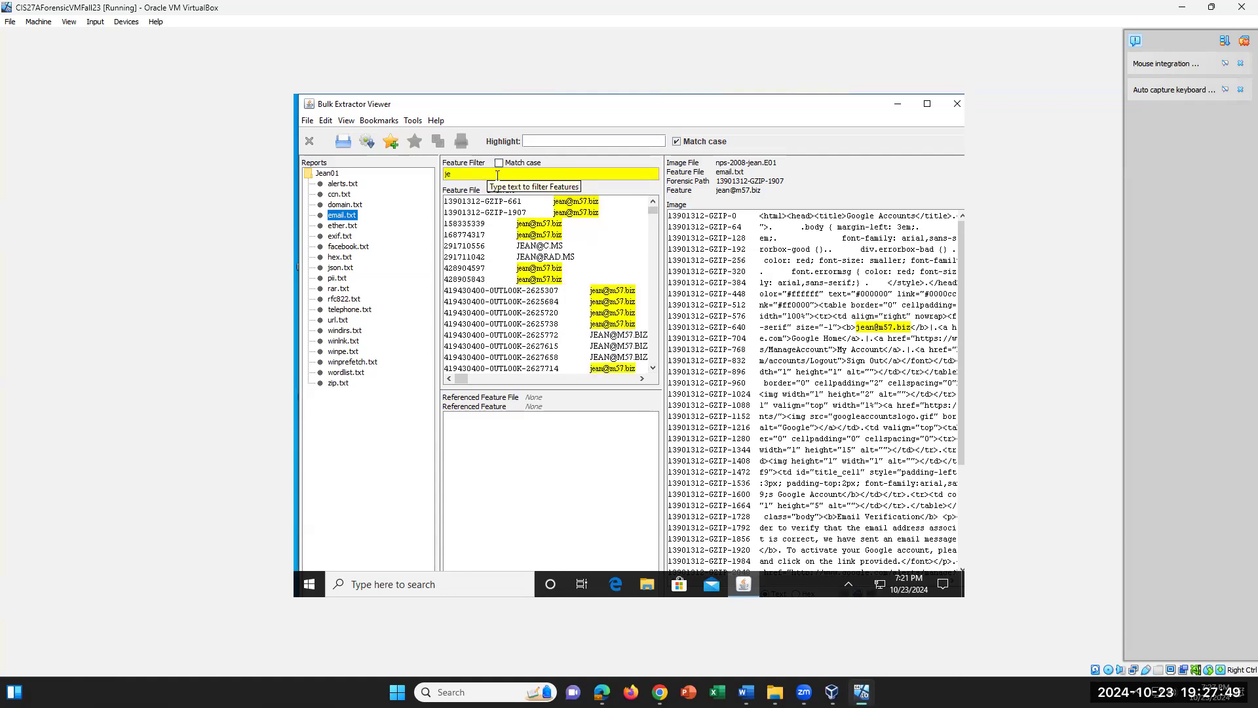
text(an)
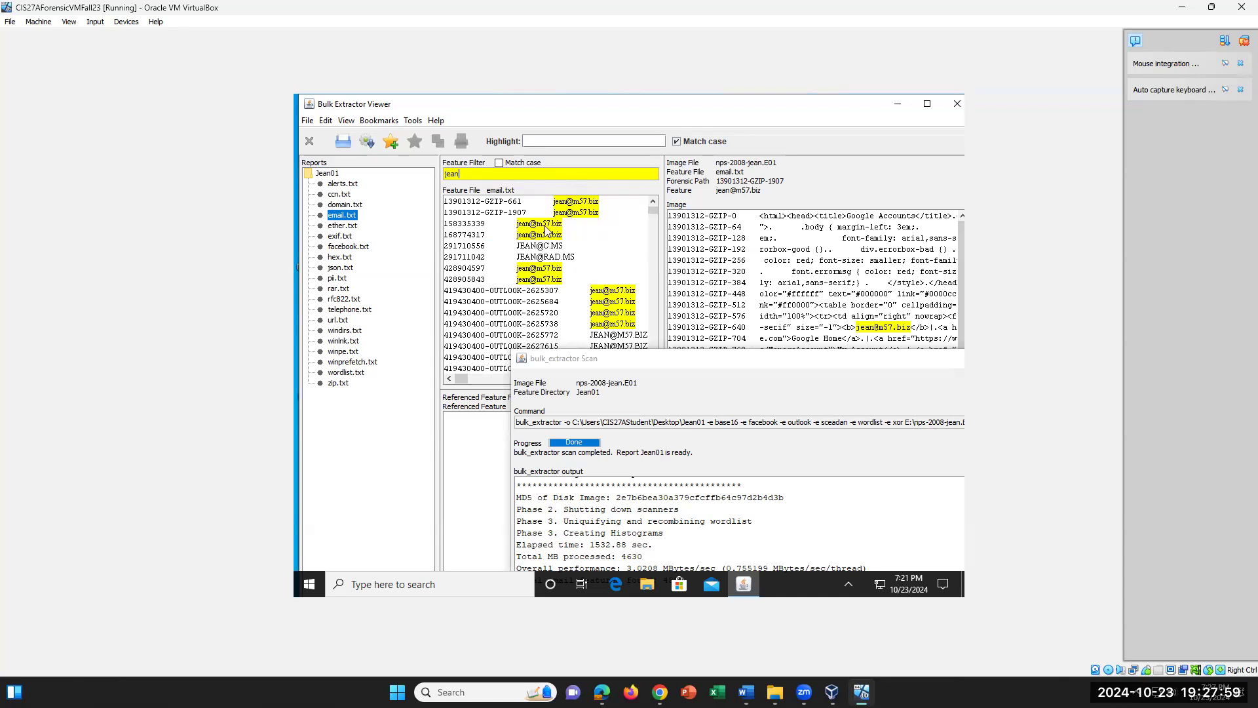
click(473, 226)
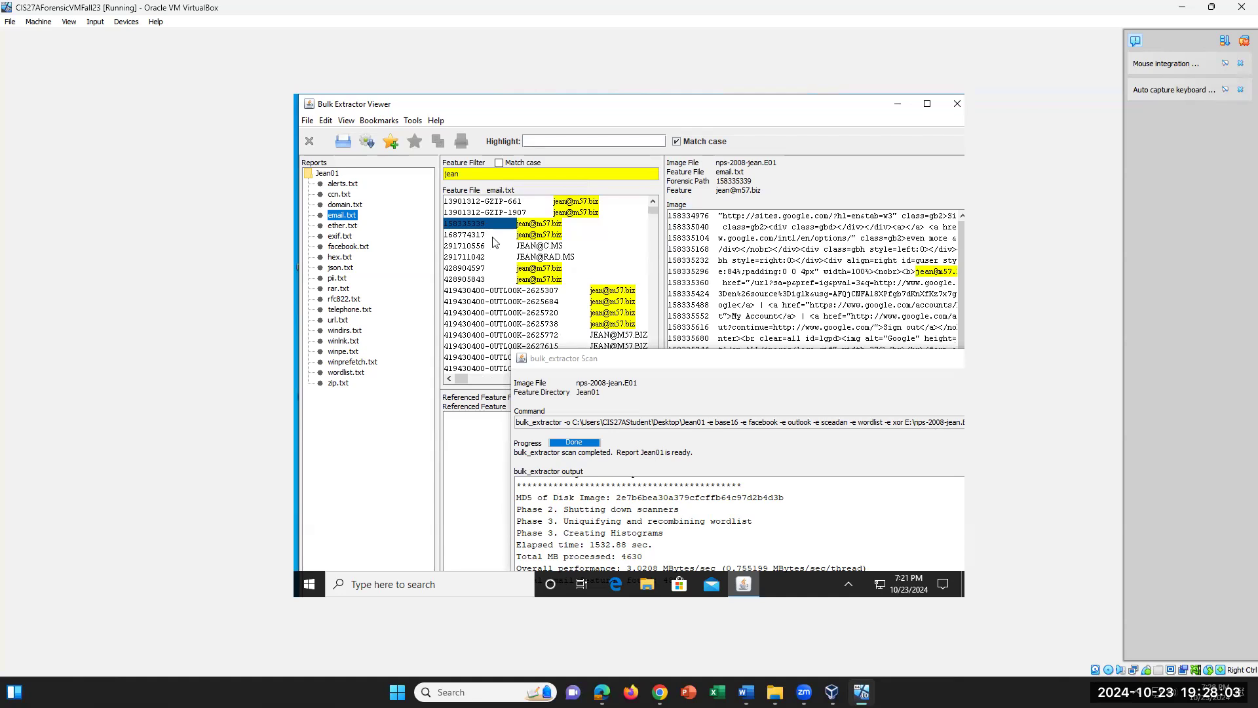
click(493, 236)
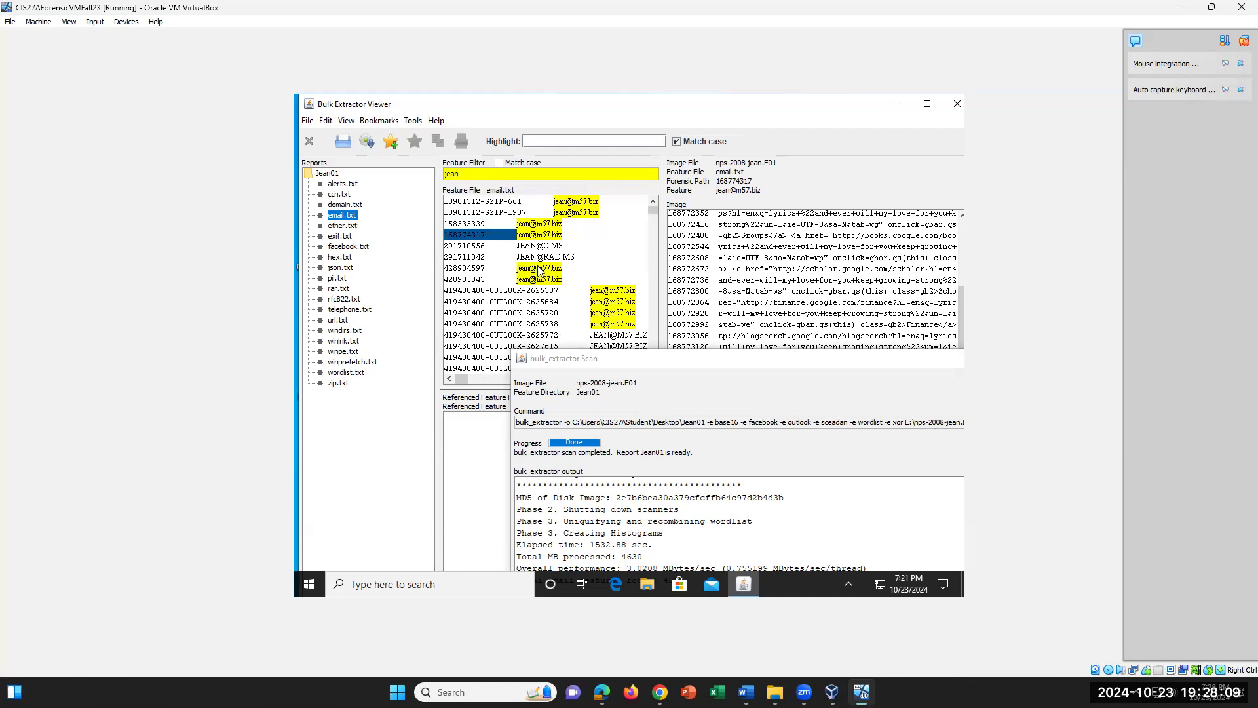
click(539, 269)
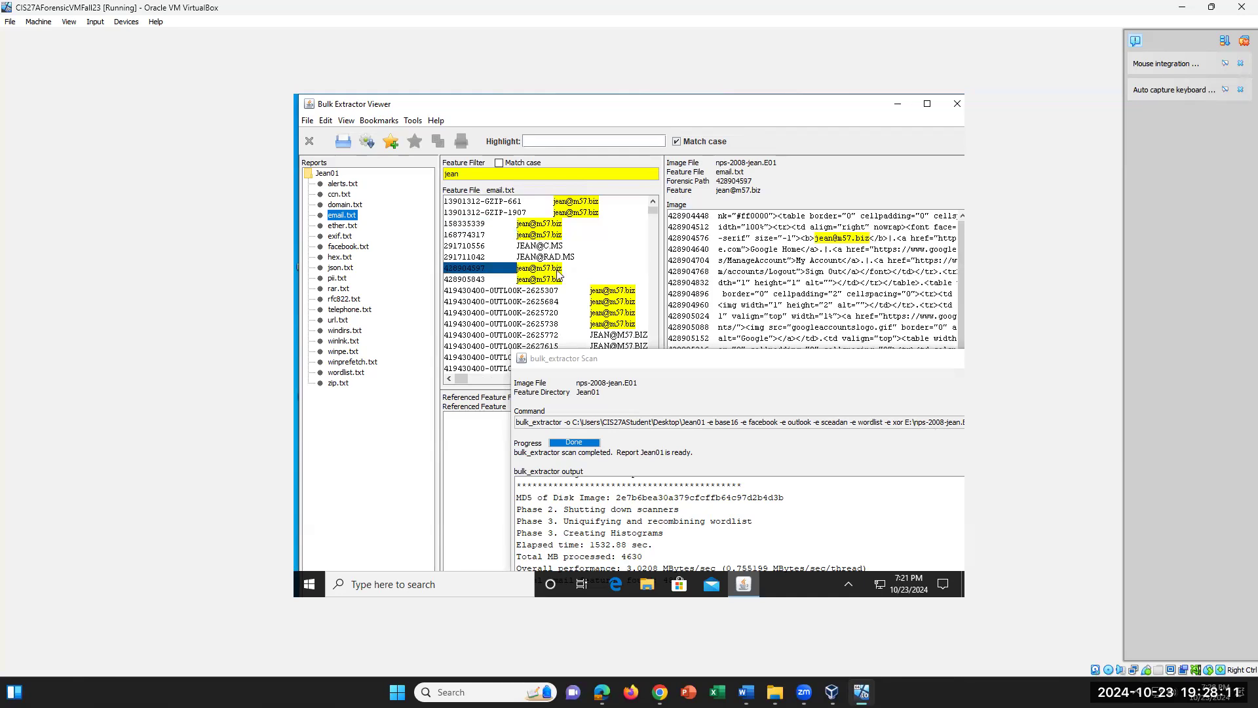
Look through the filtered features for irregular addresses and open 419430400-OUTLOOK-2627793, 2627766 and 2627714.
scroll(623, 321, down, 1)
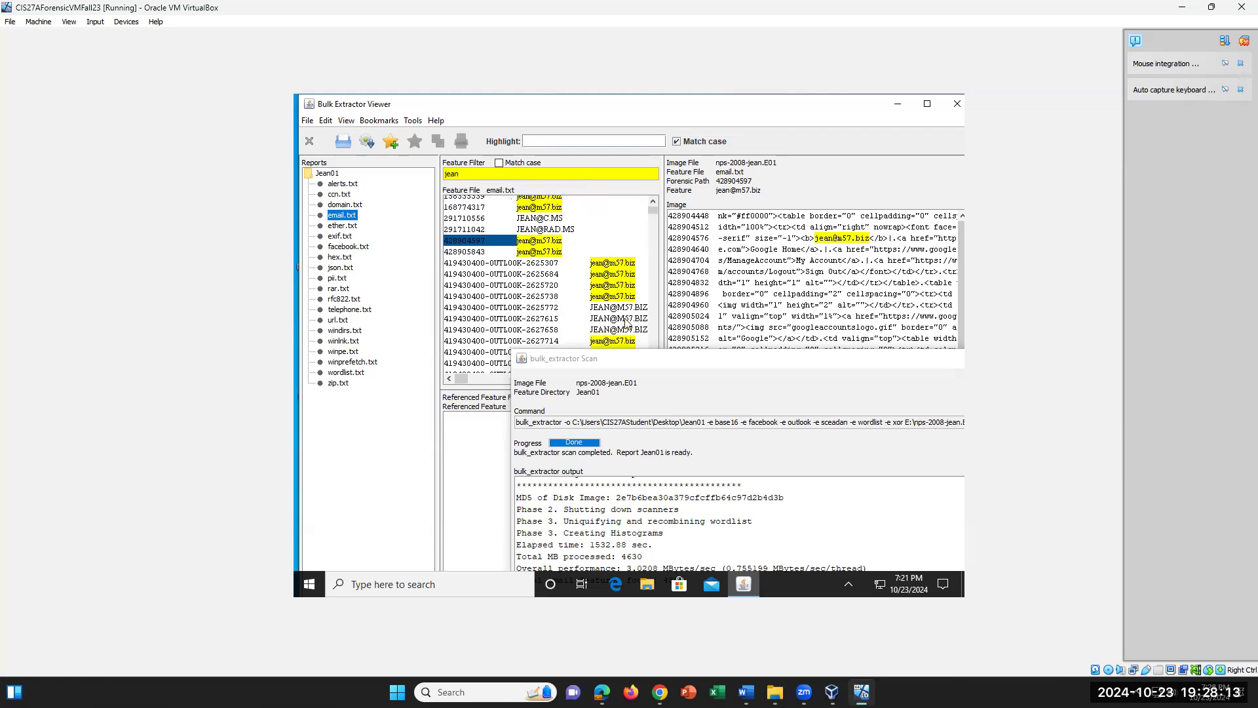
scroll(627, 313, down, 1)
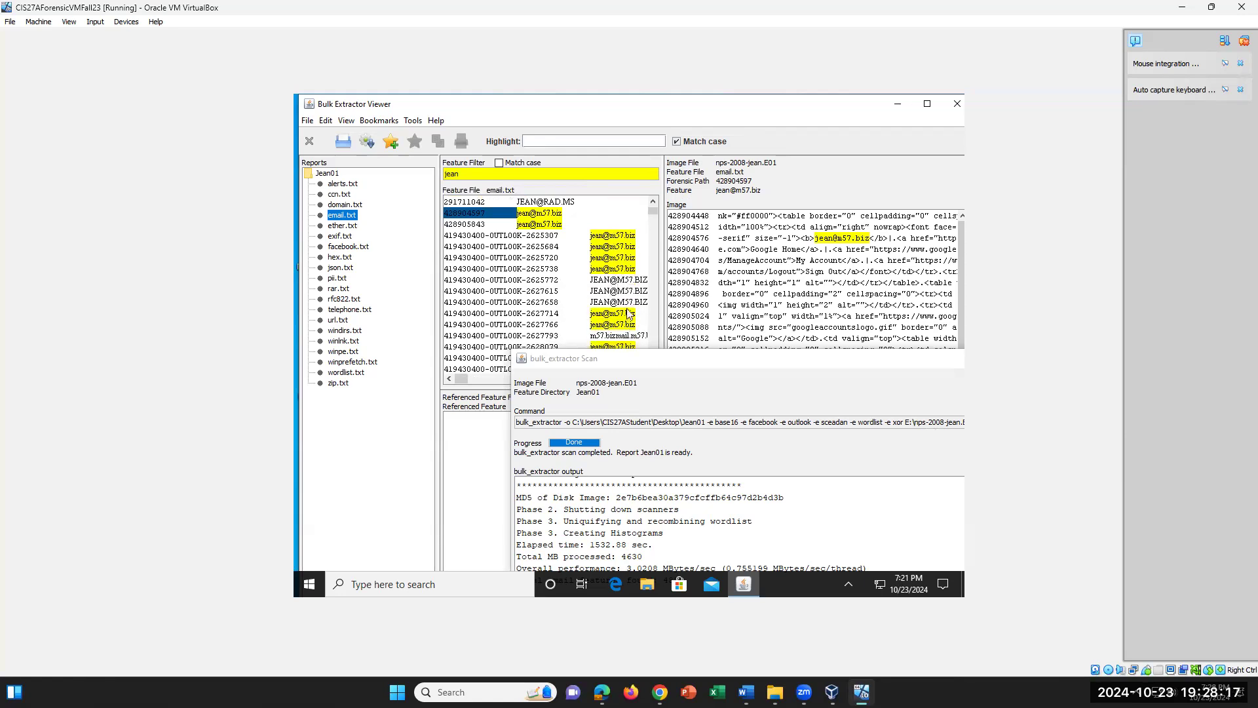
scroll(627, 313, down, 1)
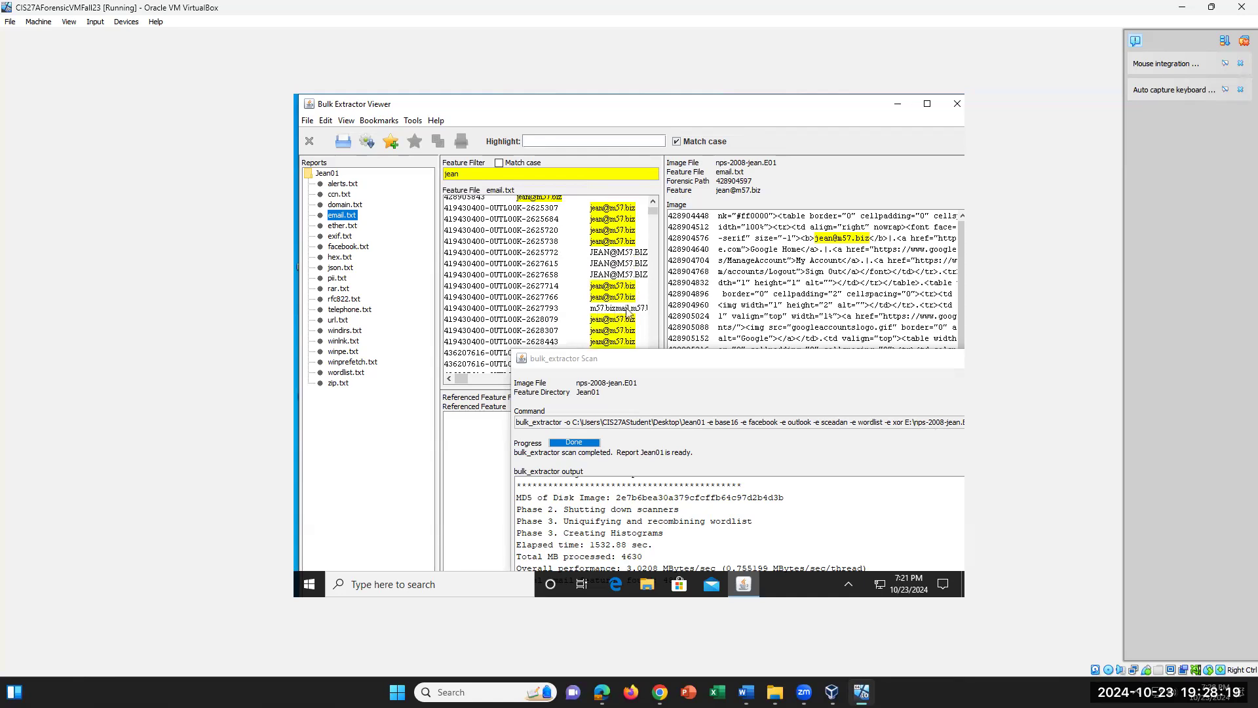
scroll(607, 321, down, 1)
scroll(607, 320, down, 2)
scroll(609, 317, down, 1)
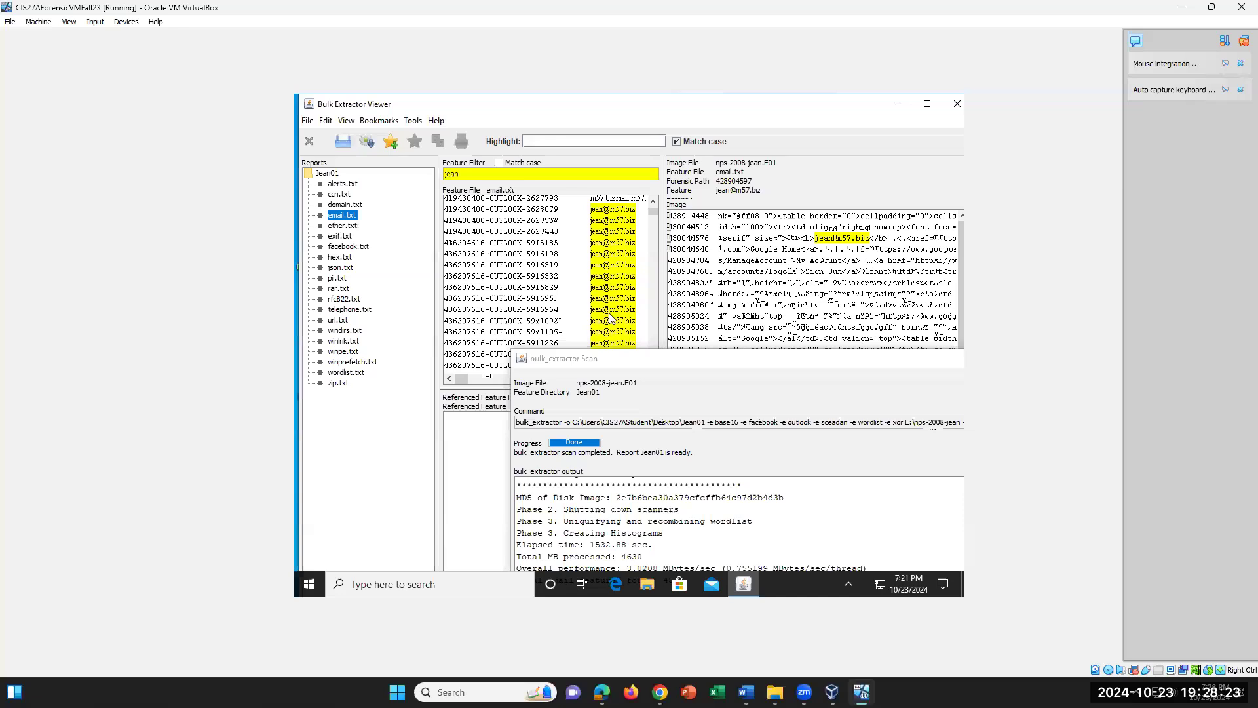
scroll(609, 318, up, 2)
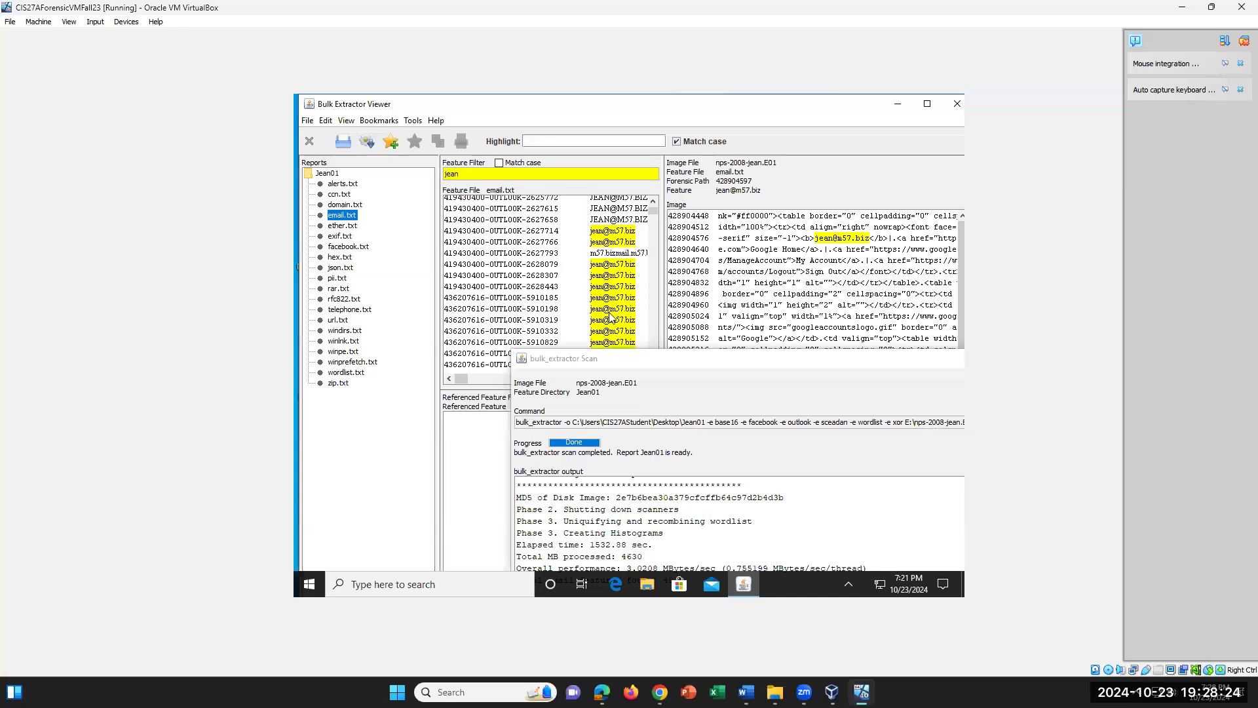
click(609, 253)
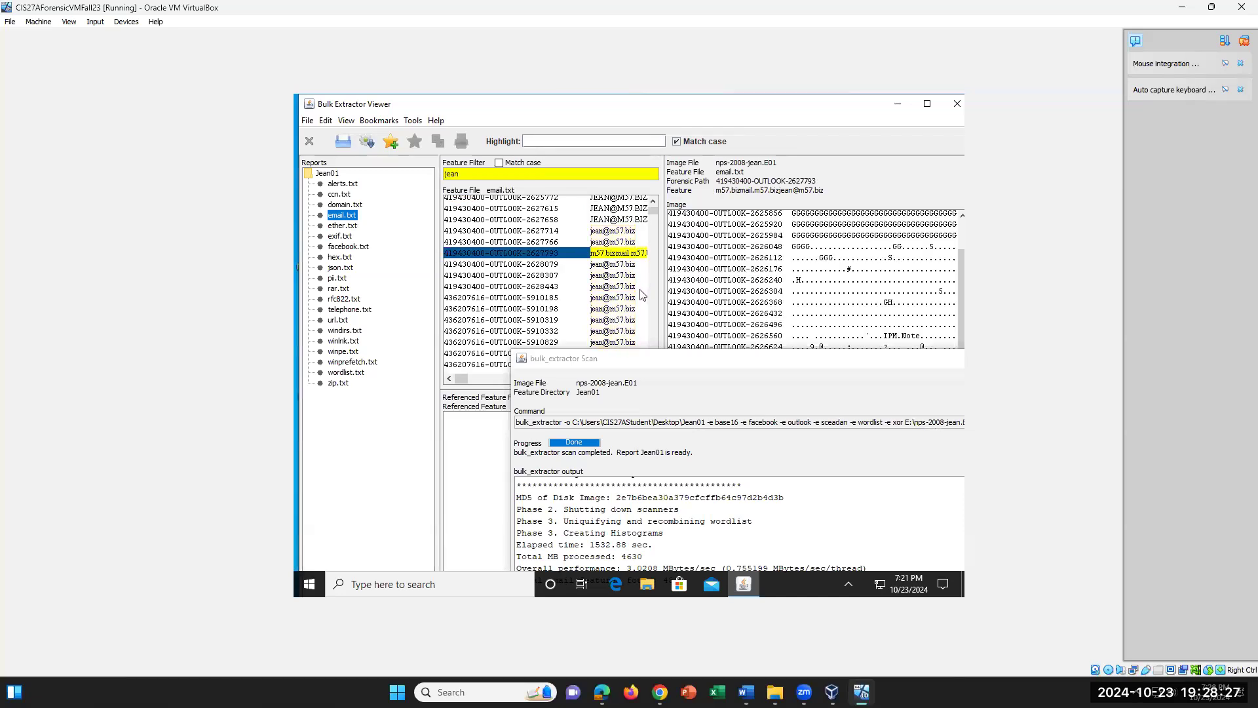
click(612, 241)
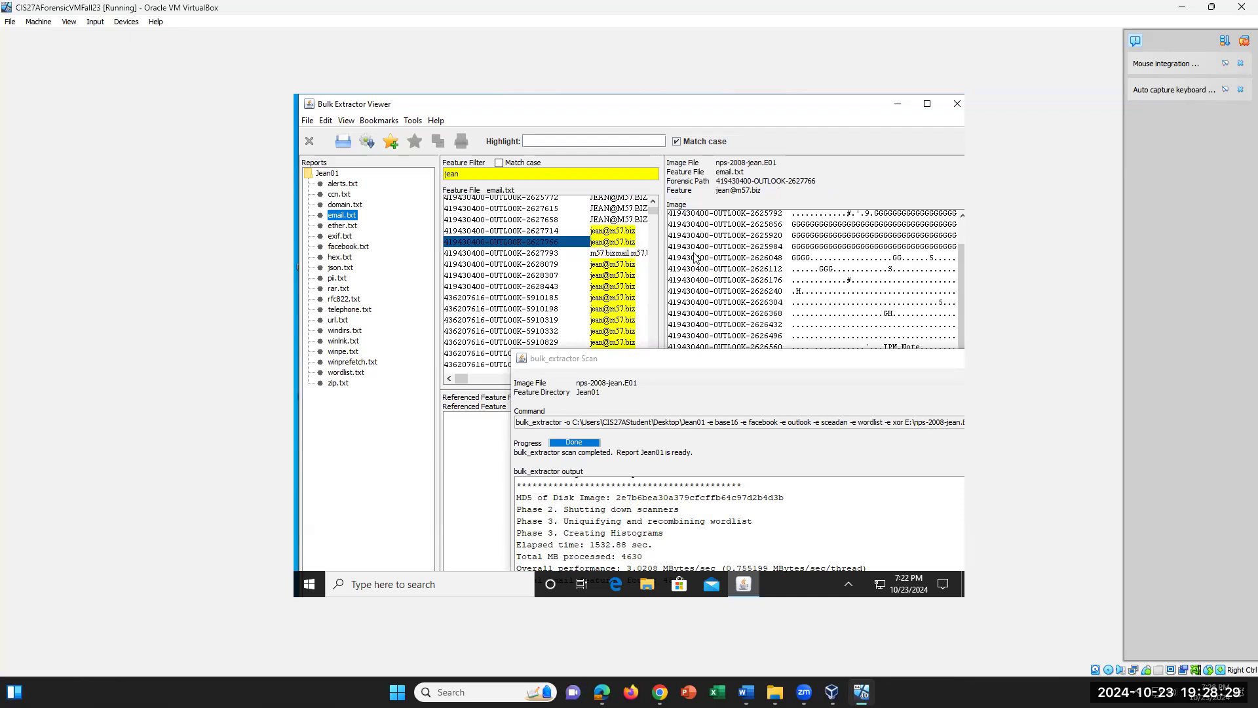
click(616, 231)
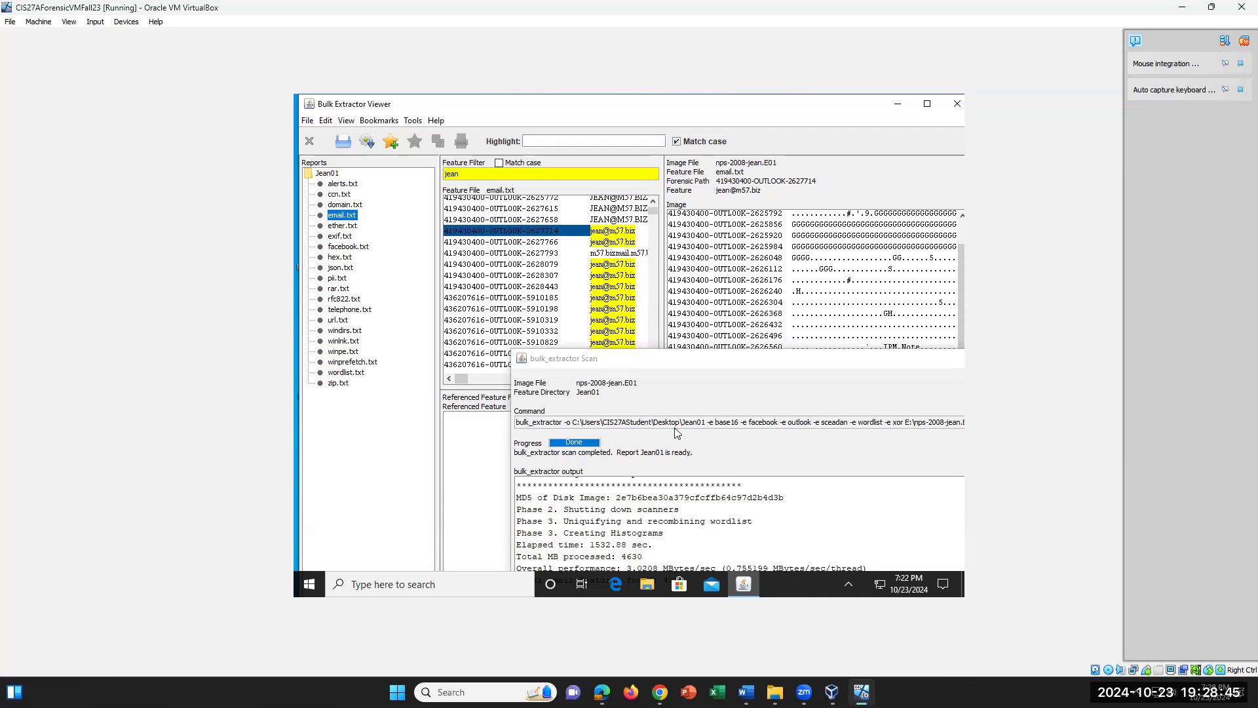
scroll(715, 511, down, 1)
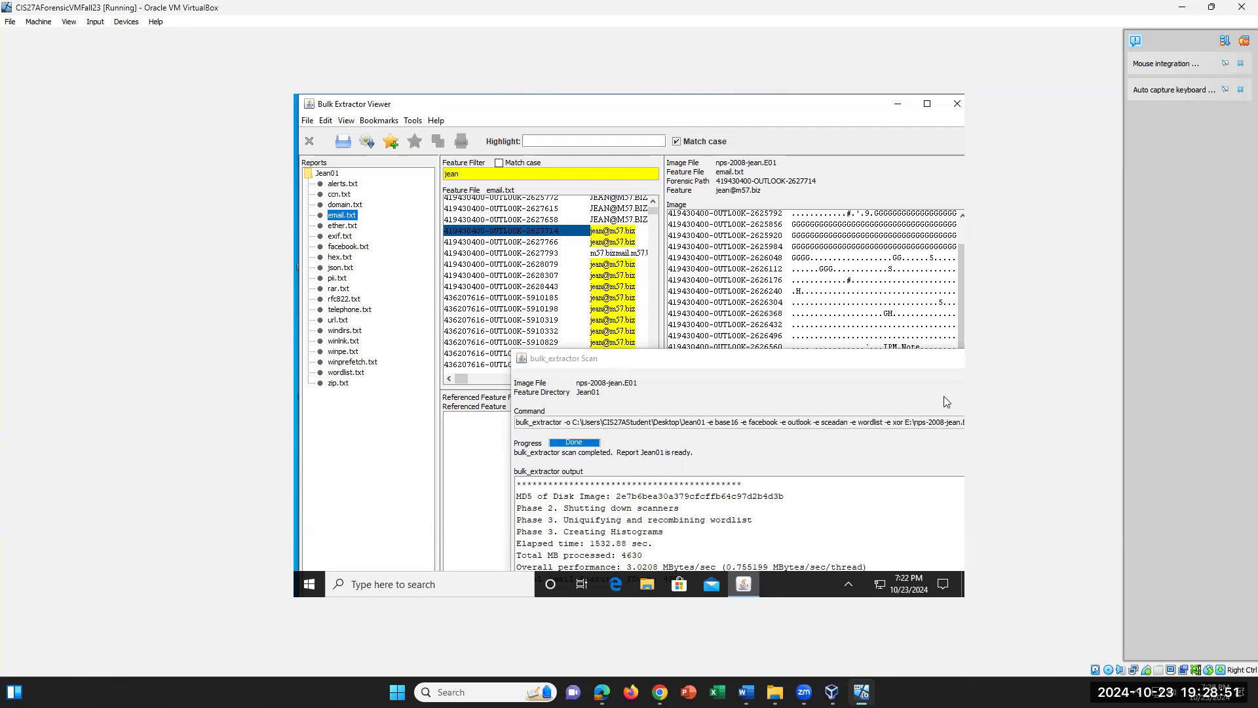
Dismiss the VirtualBox drag-and-drop error and close the completed bulk_extractor Scan window.
drag(961, 305, 964, 368)
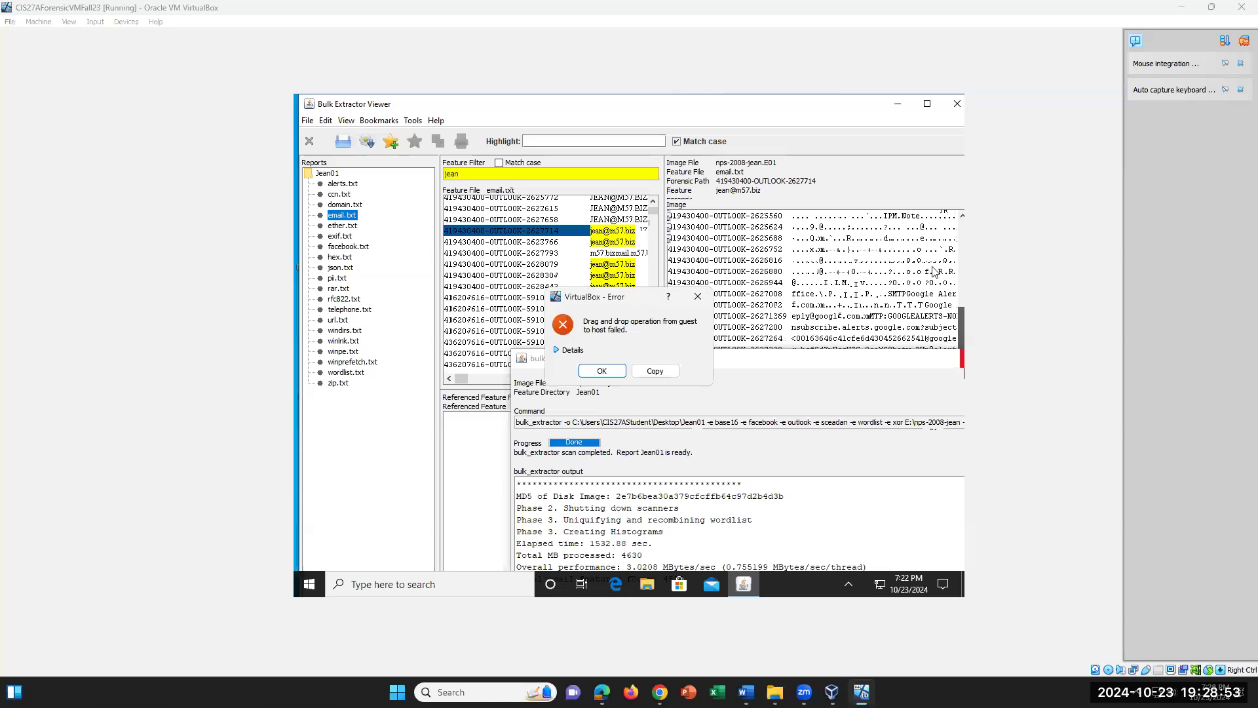
click(698, 297)
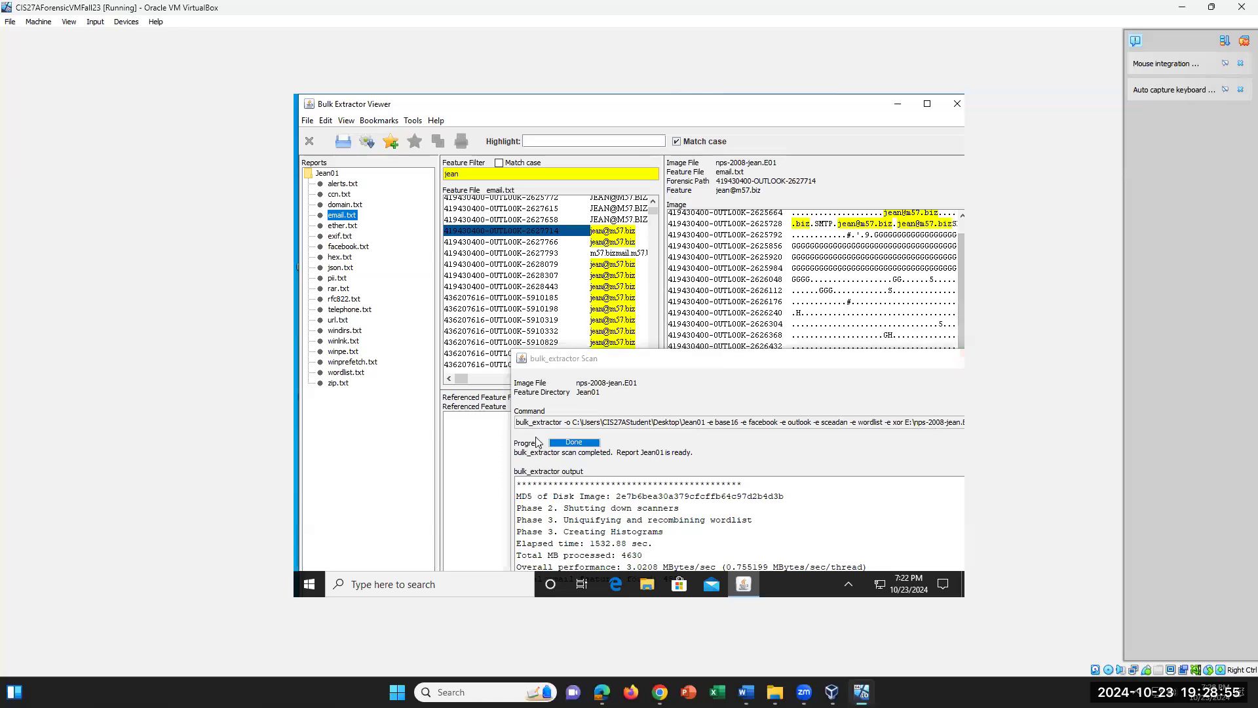
drag(713, 358, 593, 205)
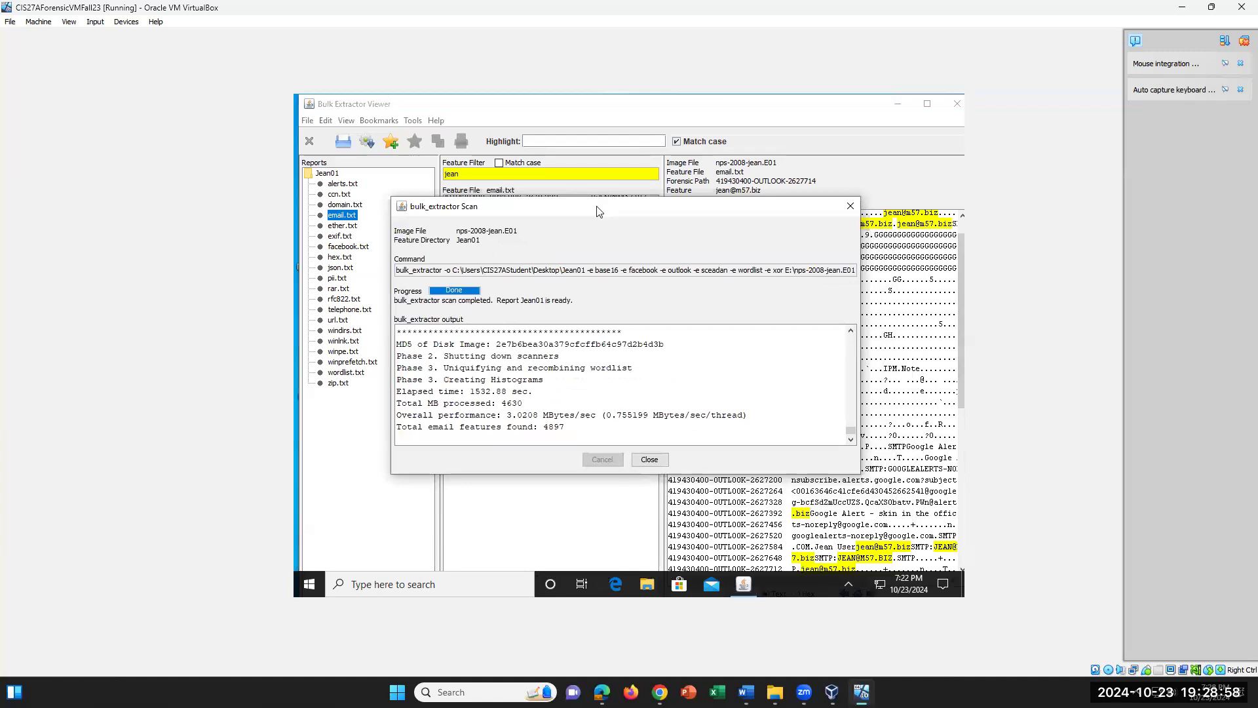
click(653, 461)
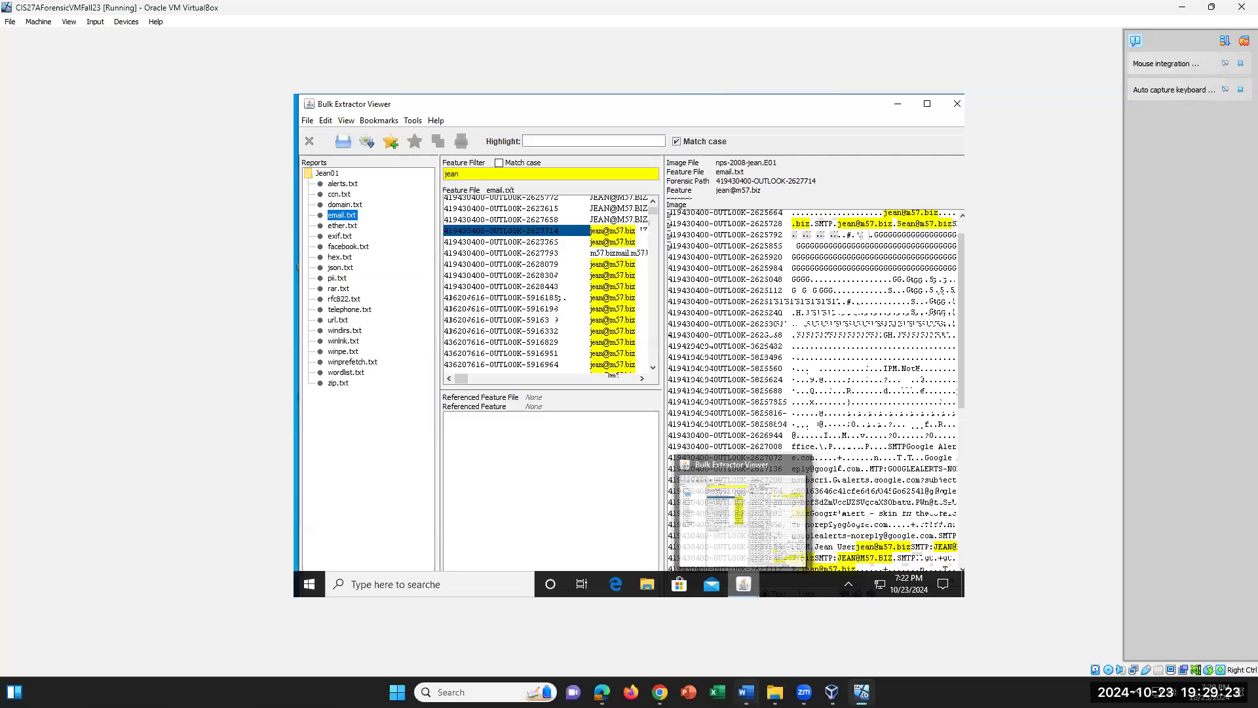
Switch to the Word lab document and review the instructions on running the scan and filtering e-mail.txt.
click(801, 498)
scroll(802, 437, up, 5)
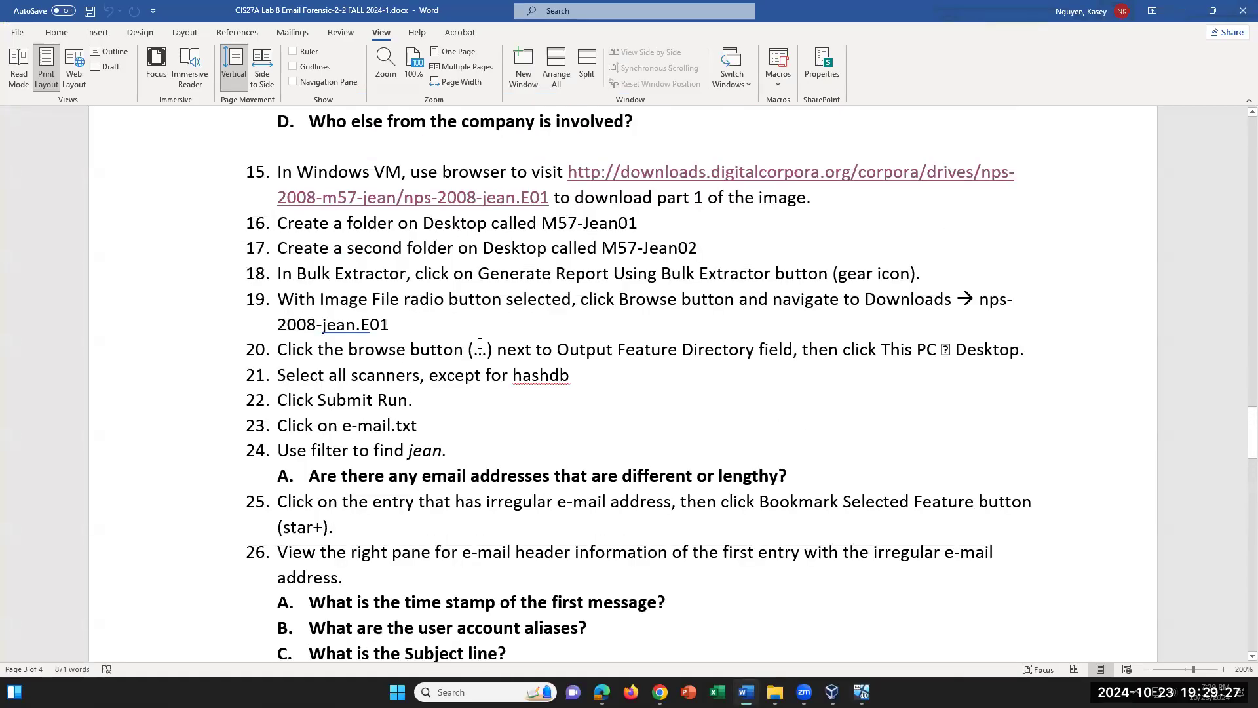
click(440, 408)
click(451, 436)
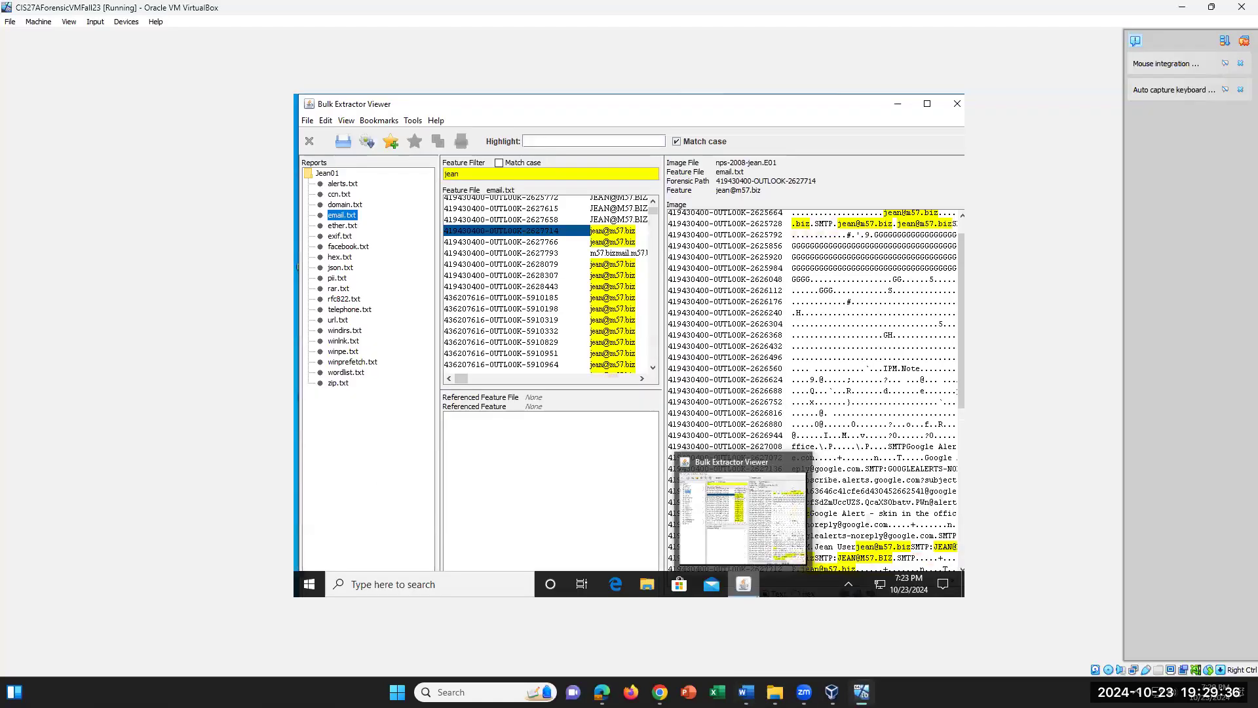
Switch back to the VirtualBox VM and check the report and image file paths in the Open Report dialog.
click(861, 692)
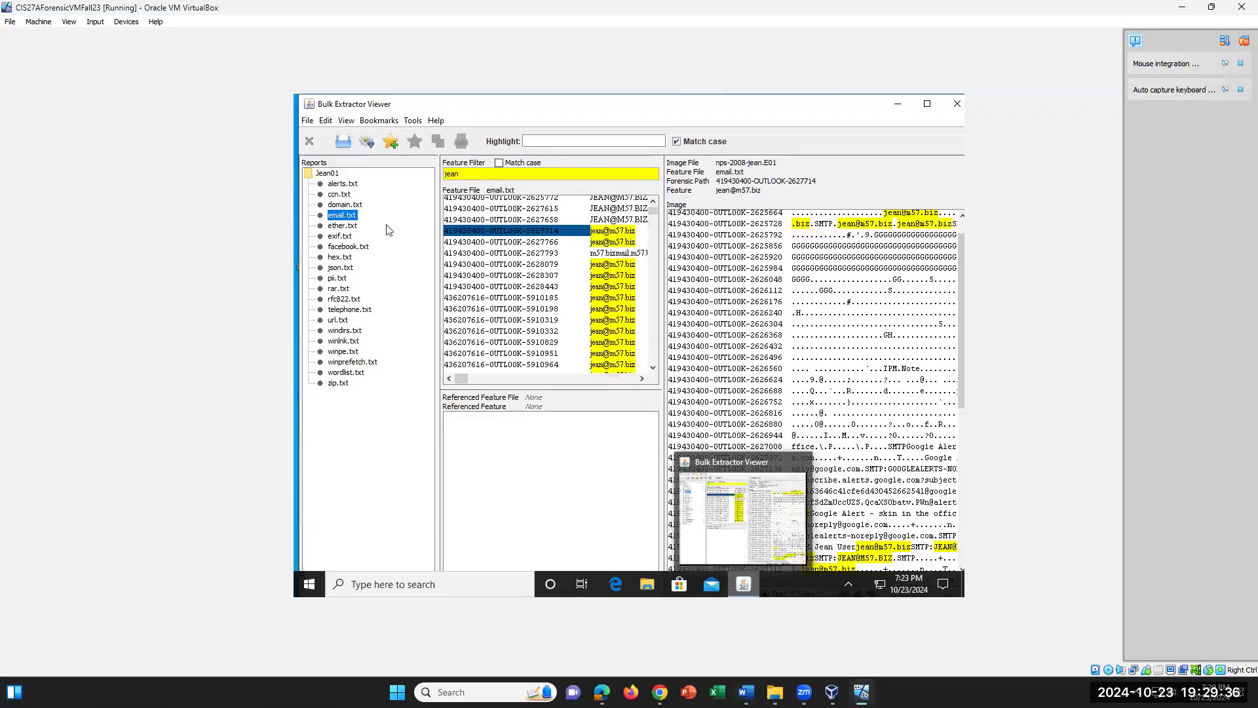
click(307, 120)
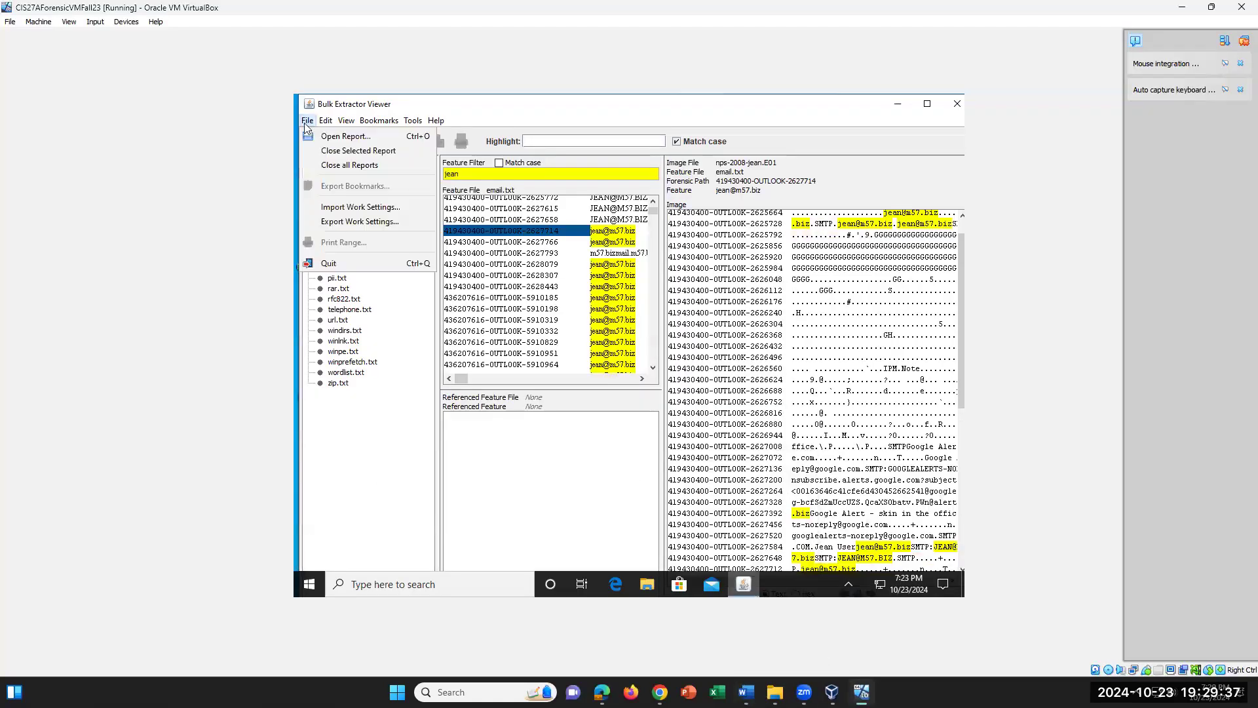
click(336, 146)
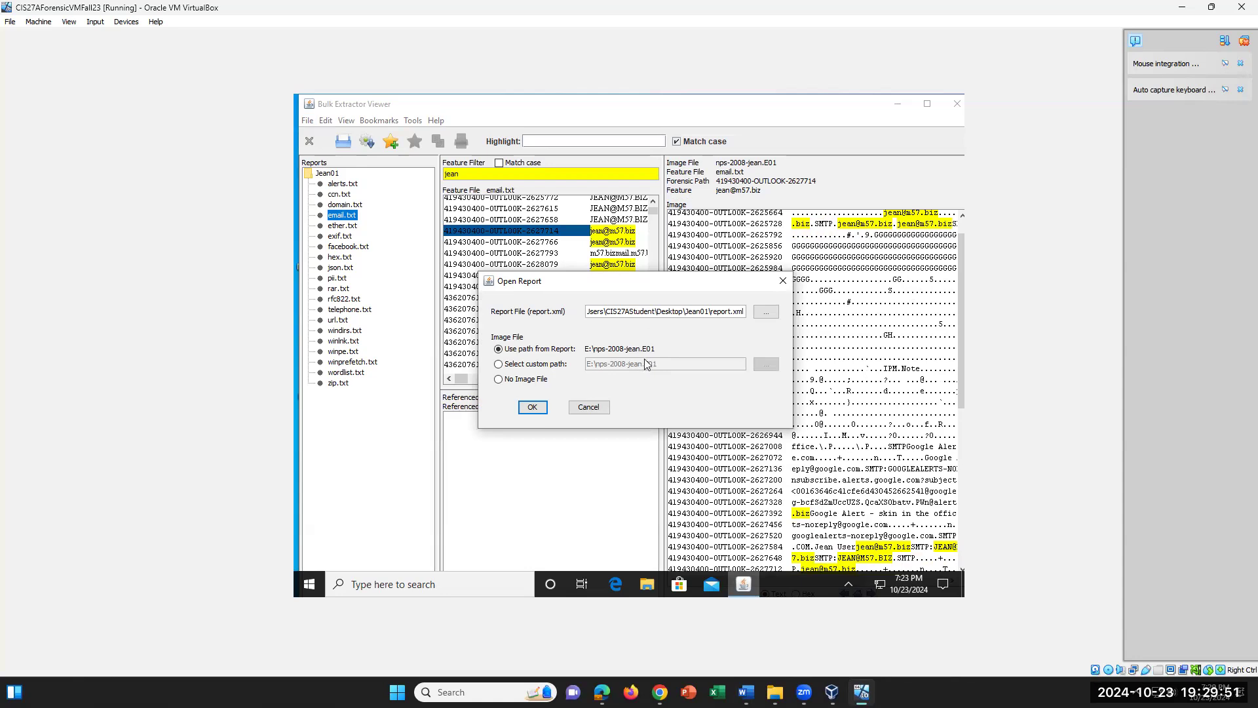
click(782, 280)
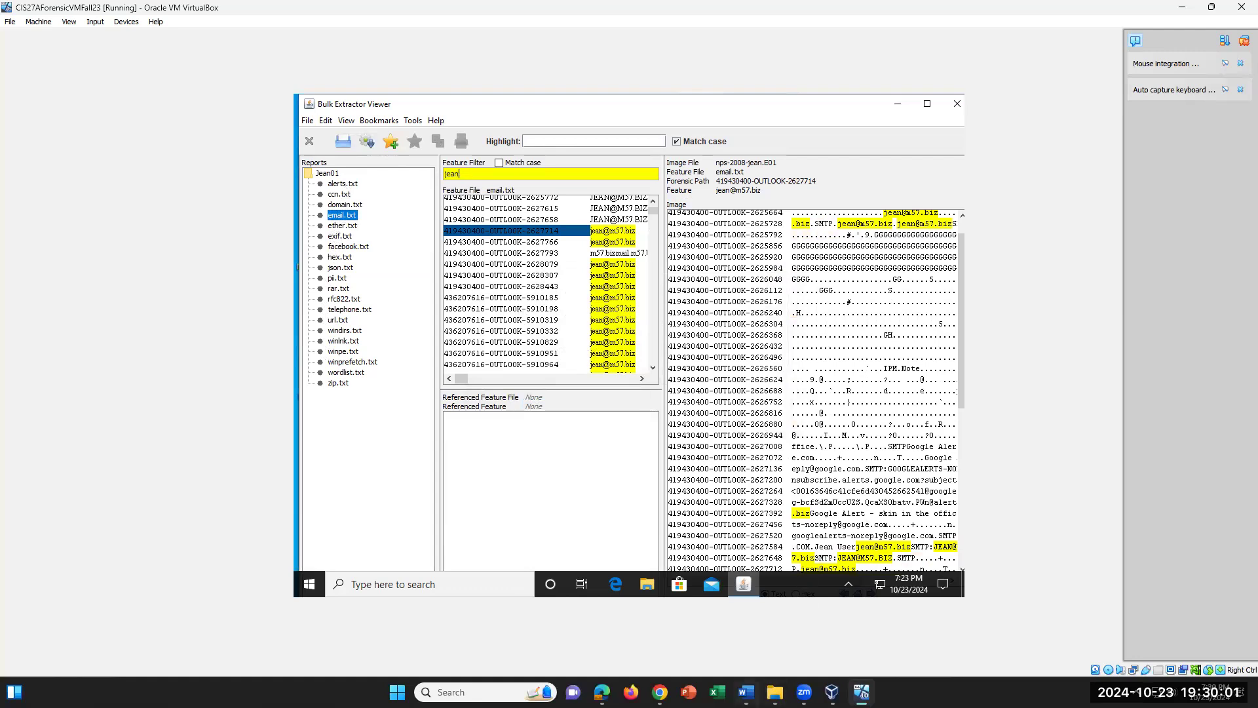
Switch to the Word lab document and read steps 23 and 24 with the question about different or lengthy addresses.
click(746, 691)
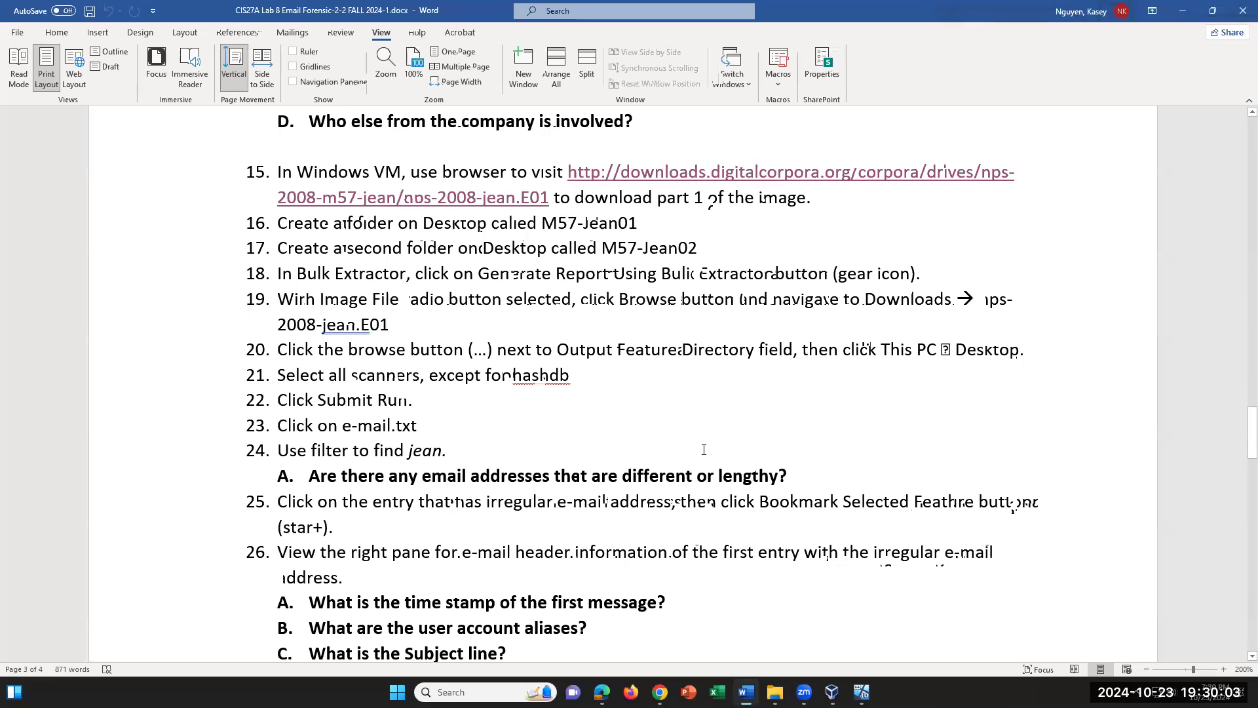
drag(280, 425, 461, 467)
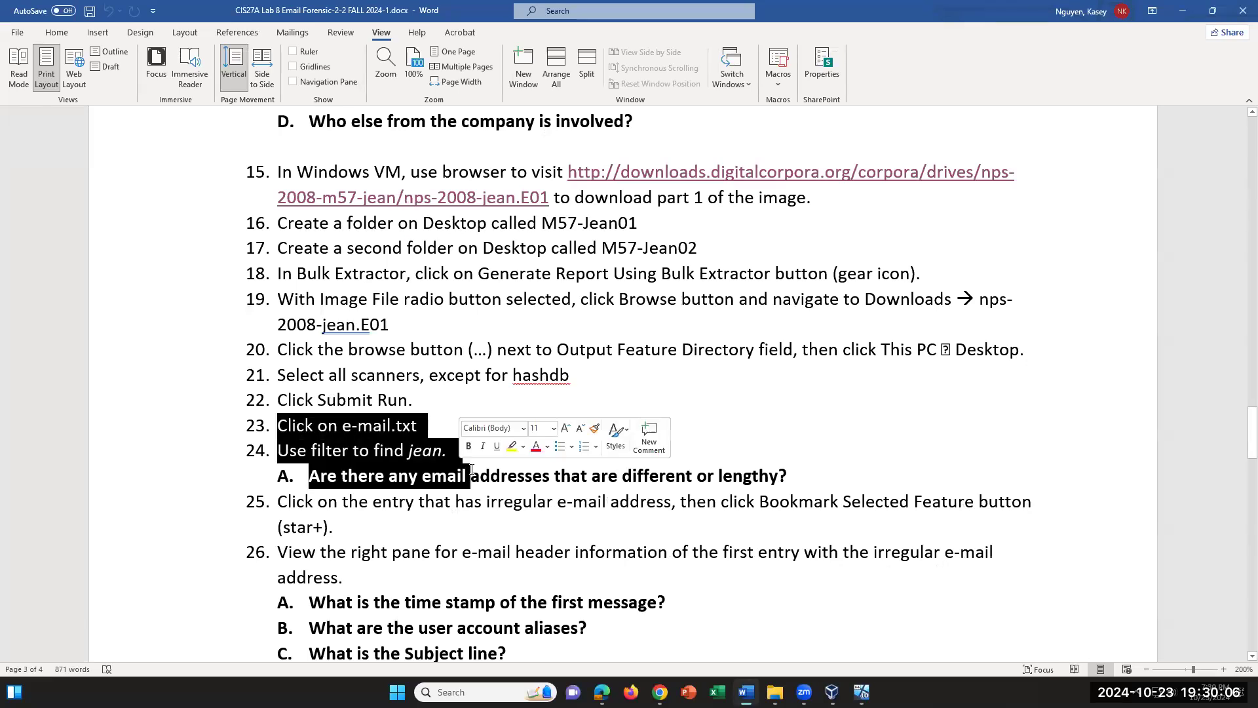
click(575, 486)
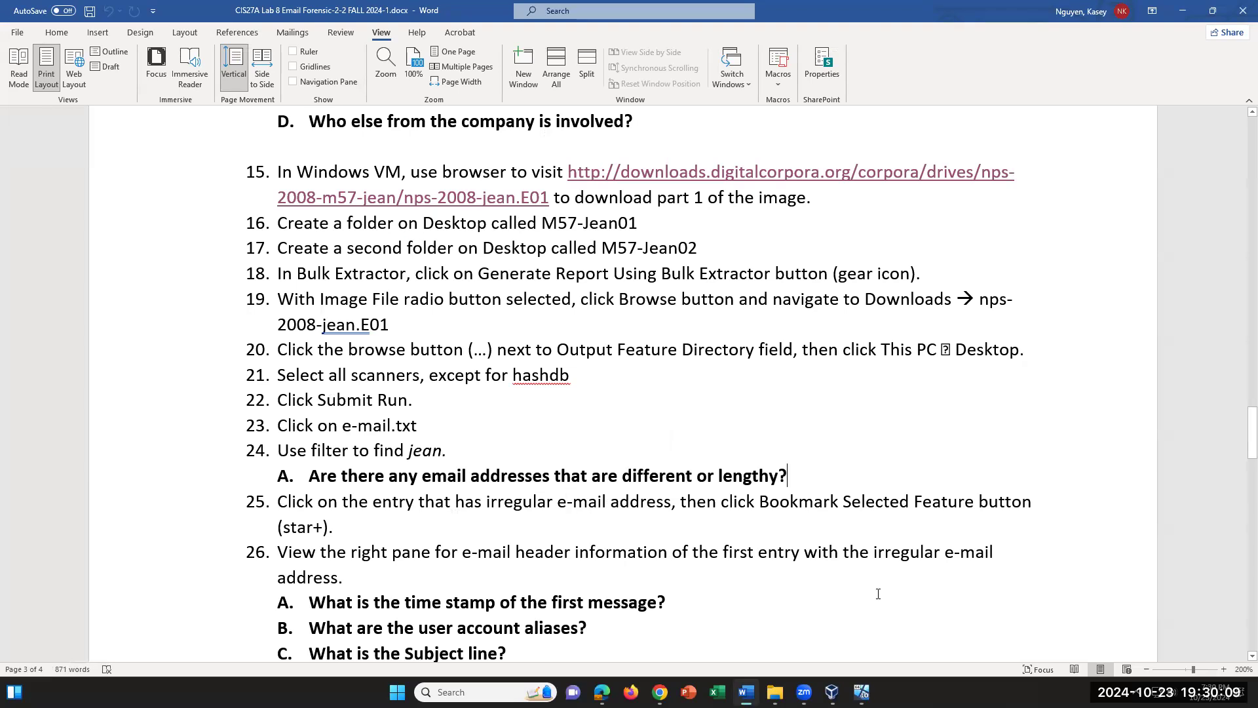
Return to the VirtualBox VM and check the full addresses in the filtered email.txt list for a different or lengthy one.
click(855, 687)
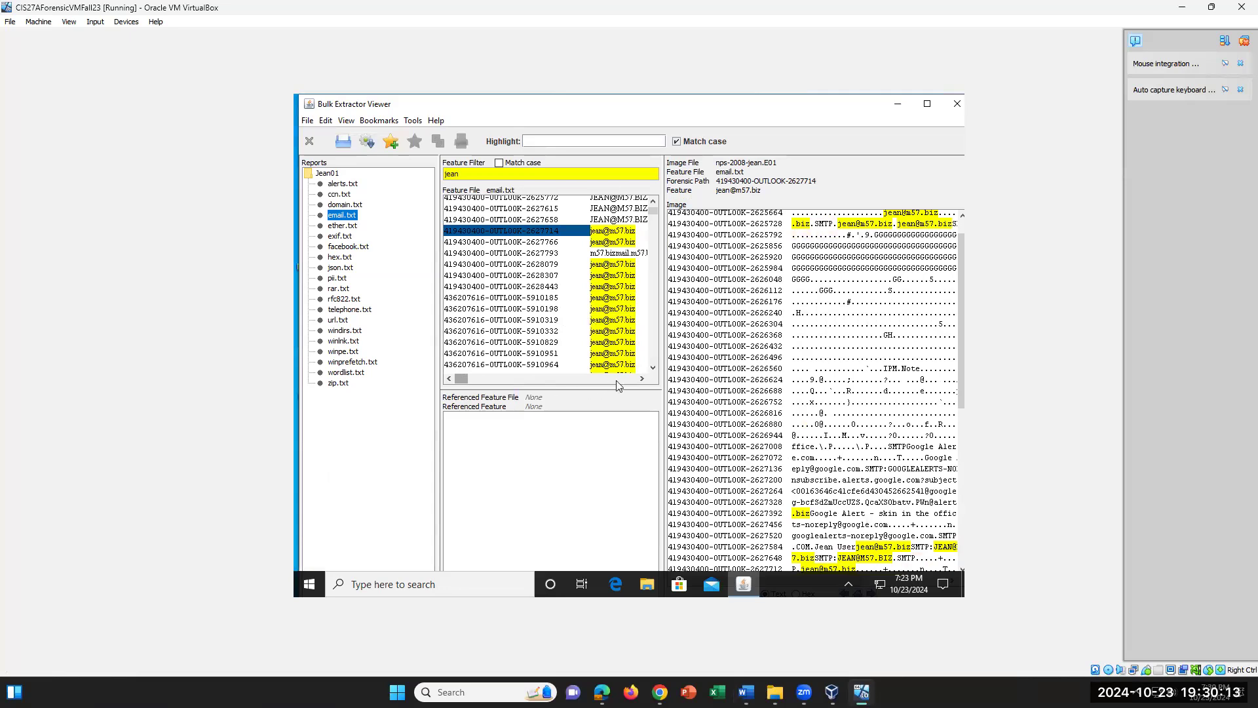
click(642, 379)
click(642, 379)
click(642, 378)
click(642, 379)
click(642, 379)
click(642, 378)
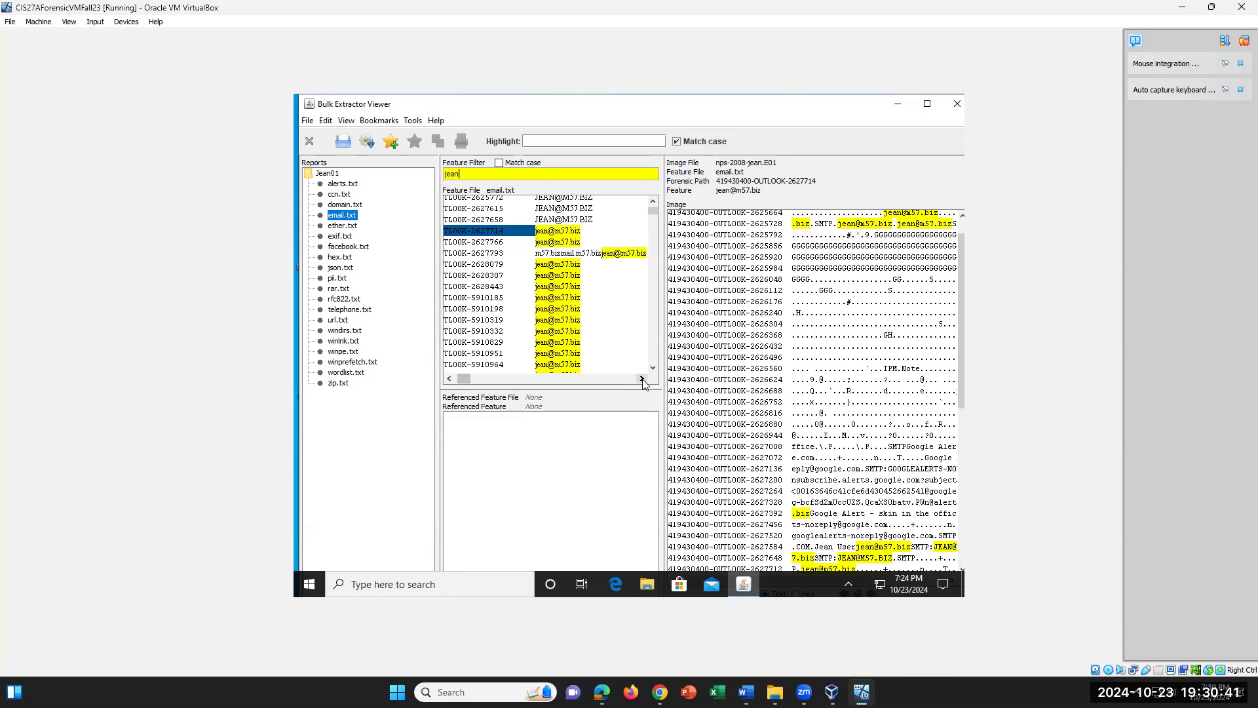
Compare the source content of the lengthy address at 419430400-OUTLOOK-2627793 with the feature at 419430400-OUTLOOK-2627714.
click(568, 255)
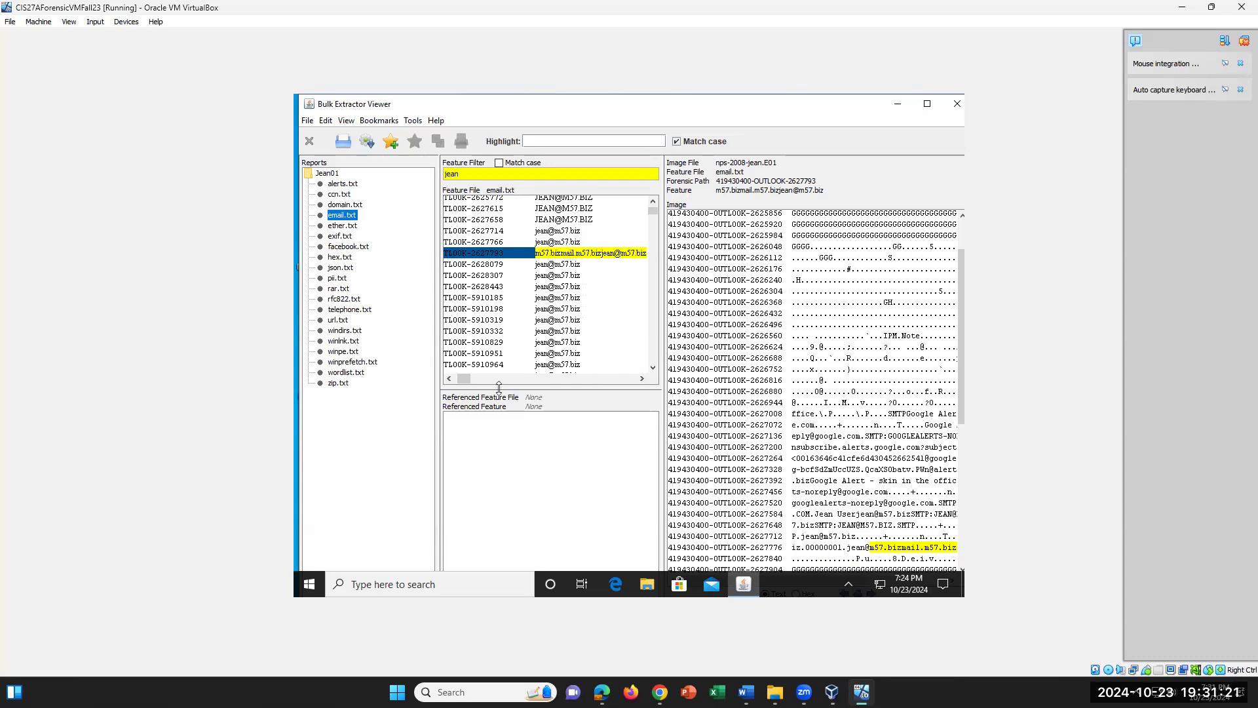
drag(464, 383, 457, 383)
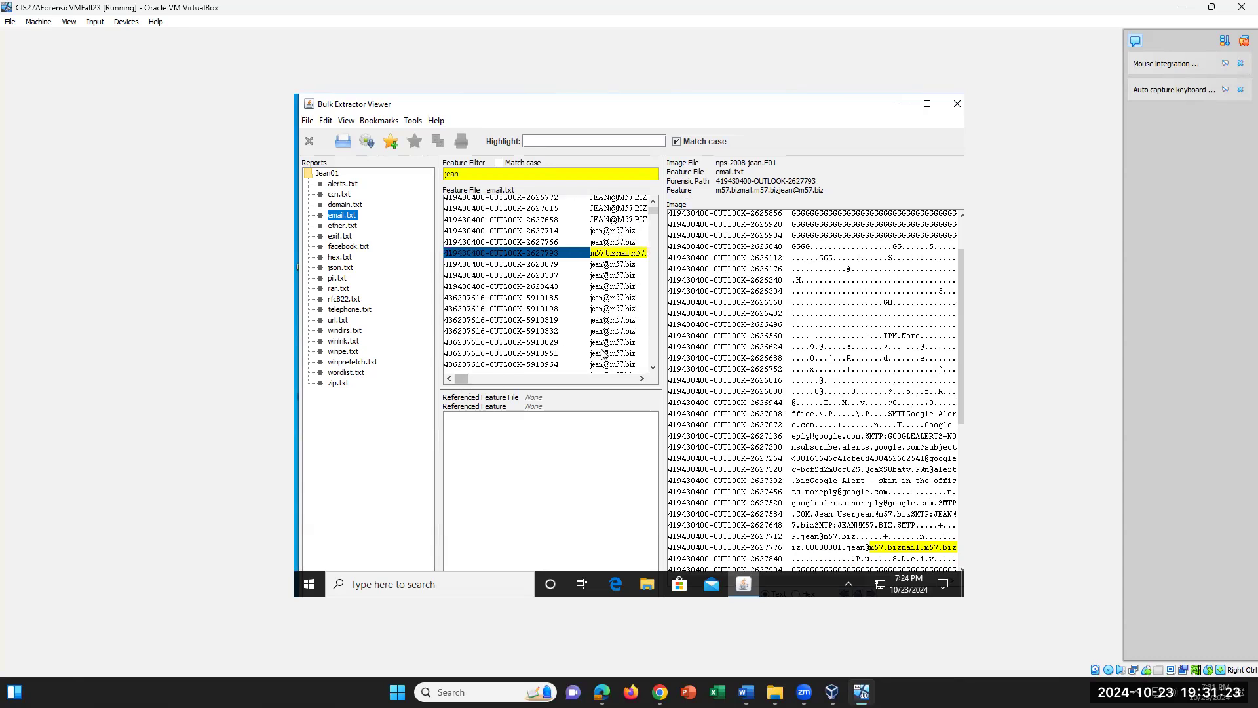
click(618, 232)
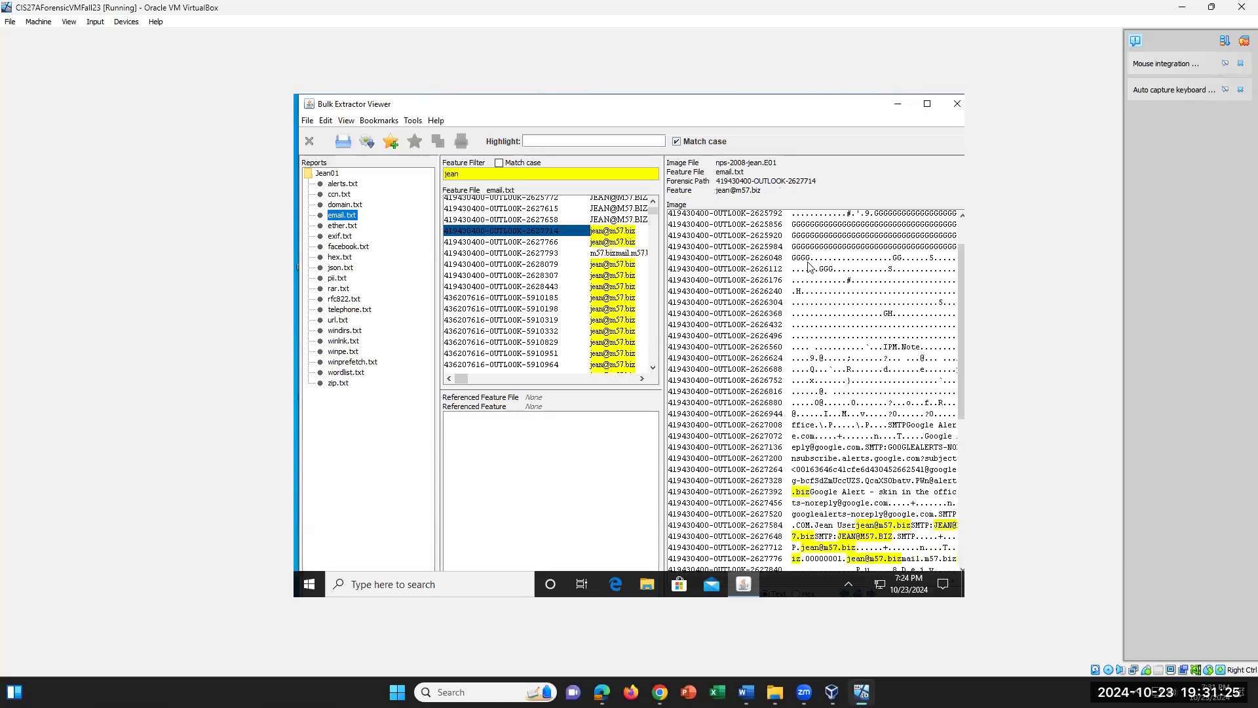
Read the source content of the feature at 419430400-OUTLOOK-2627714 through its Return-Path and Received header lines.
scroll(840, 483, down, 3)
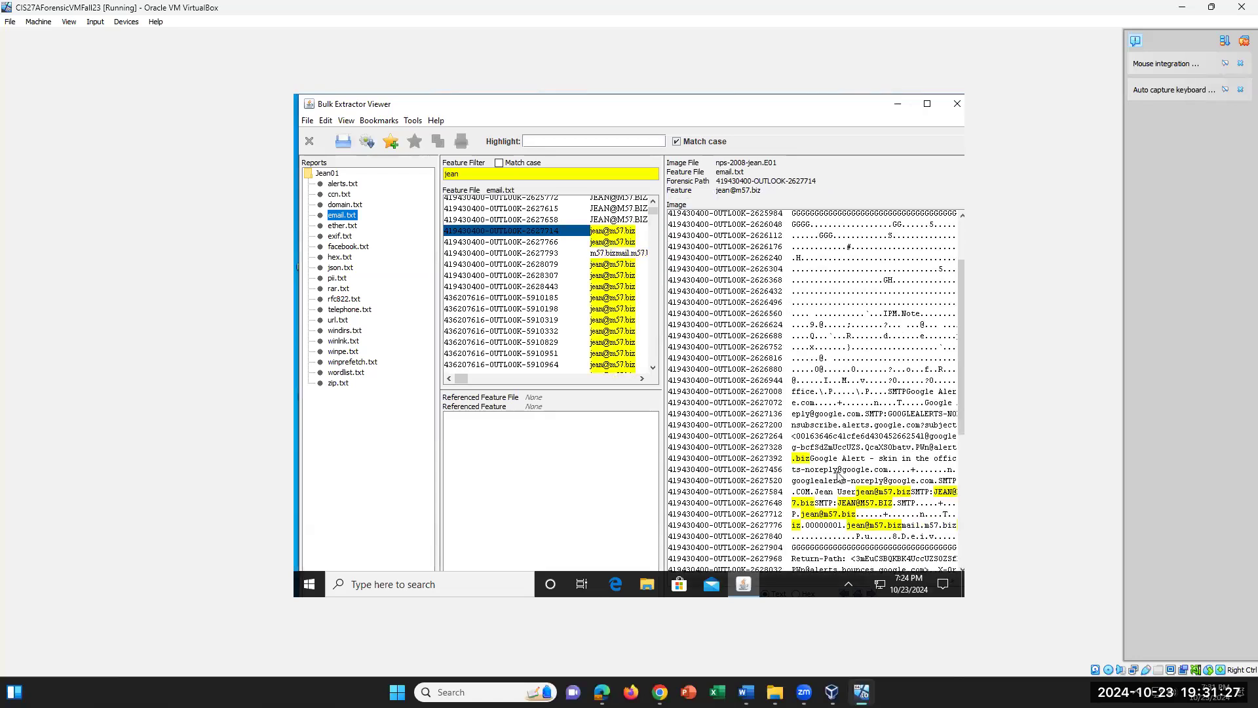
scroll(839, 476, down, 4)
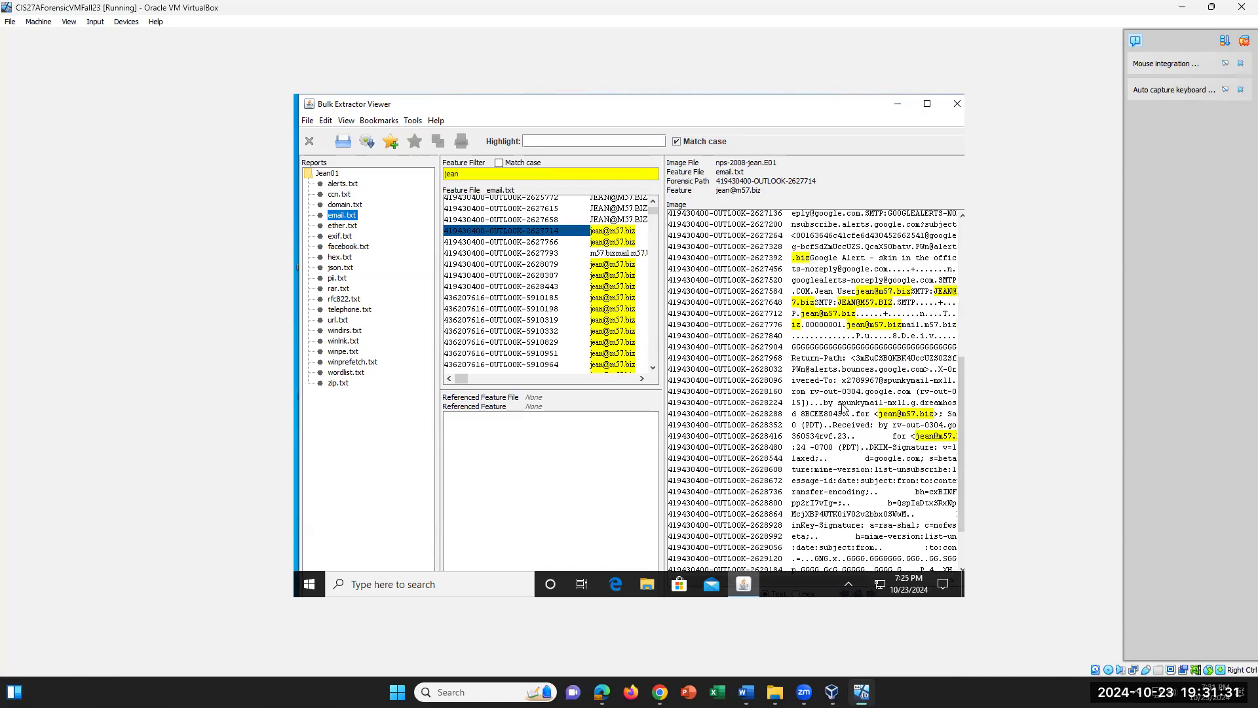
click(845, 406)
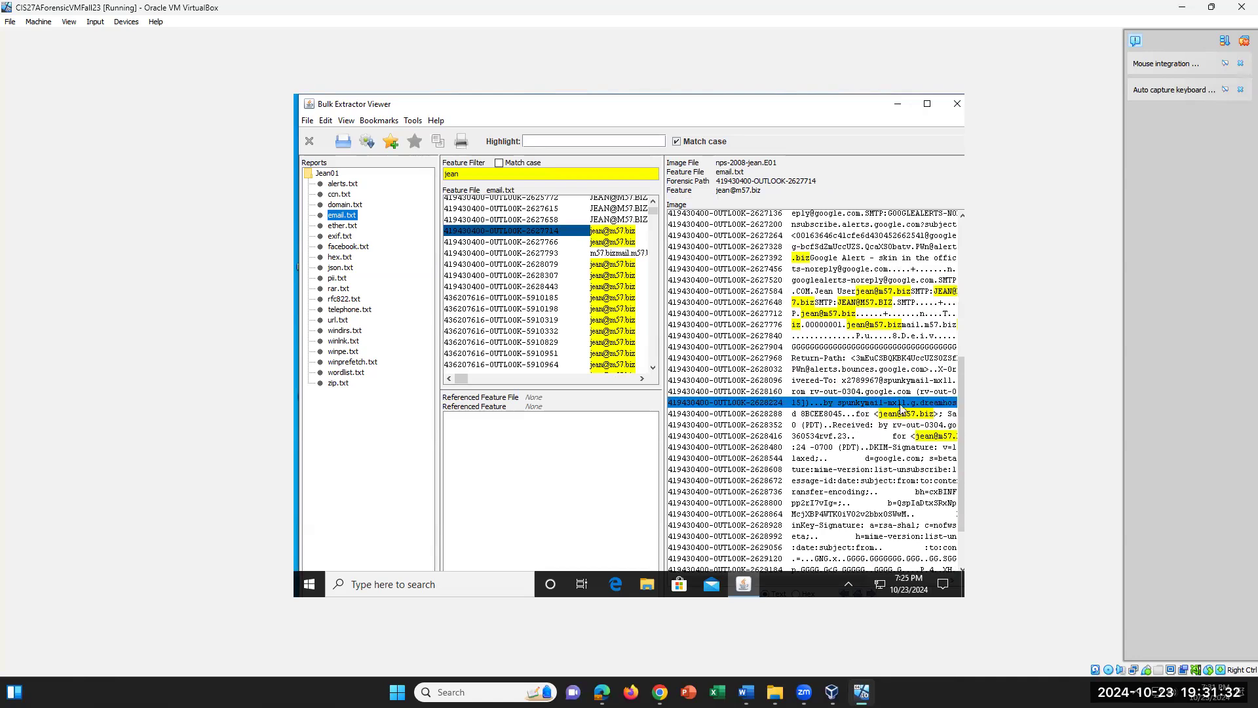
click(849, 388)
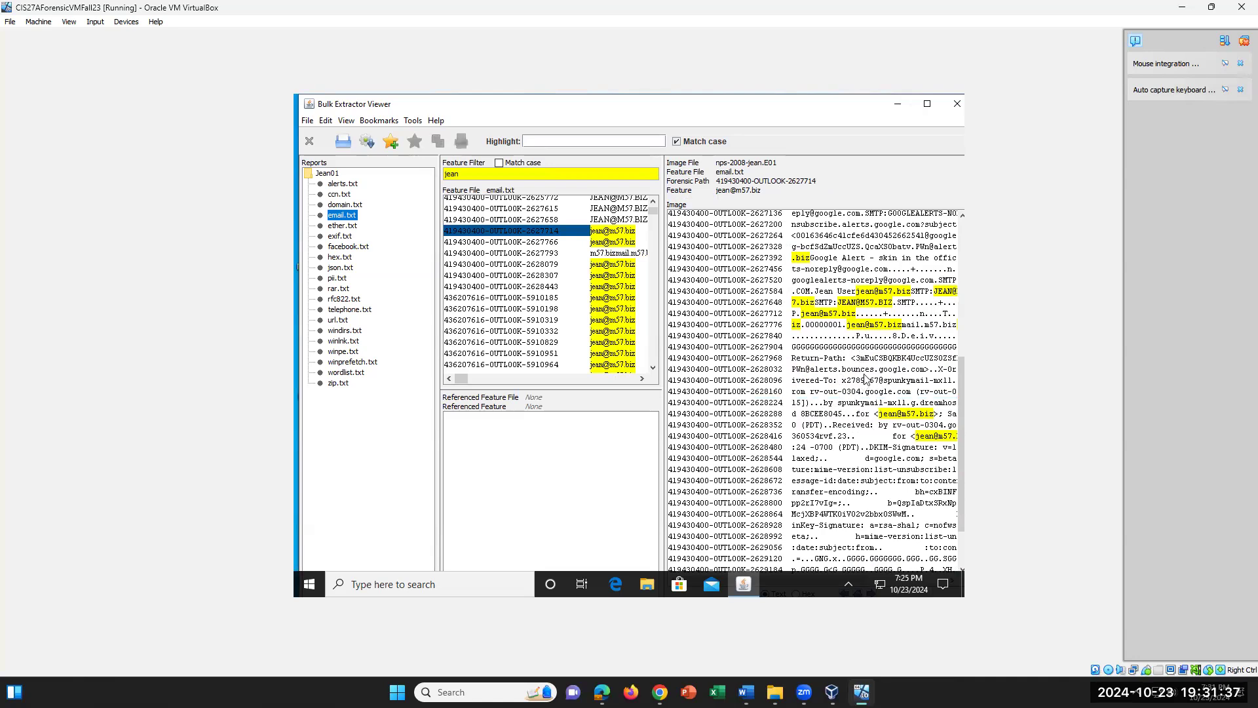
scroll(848, 505, down, 2)
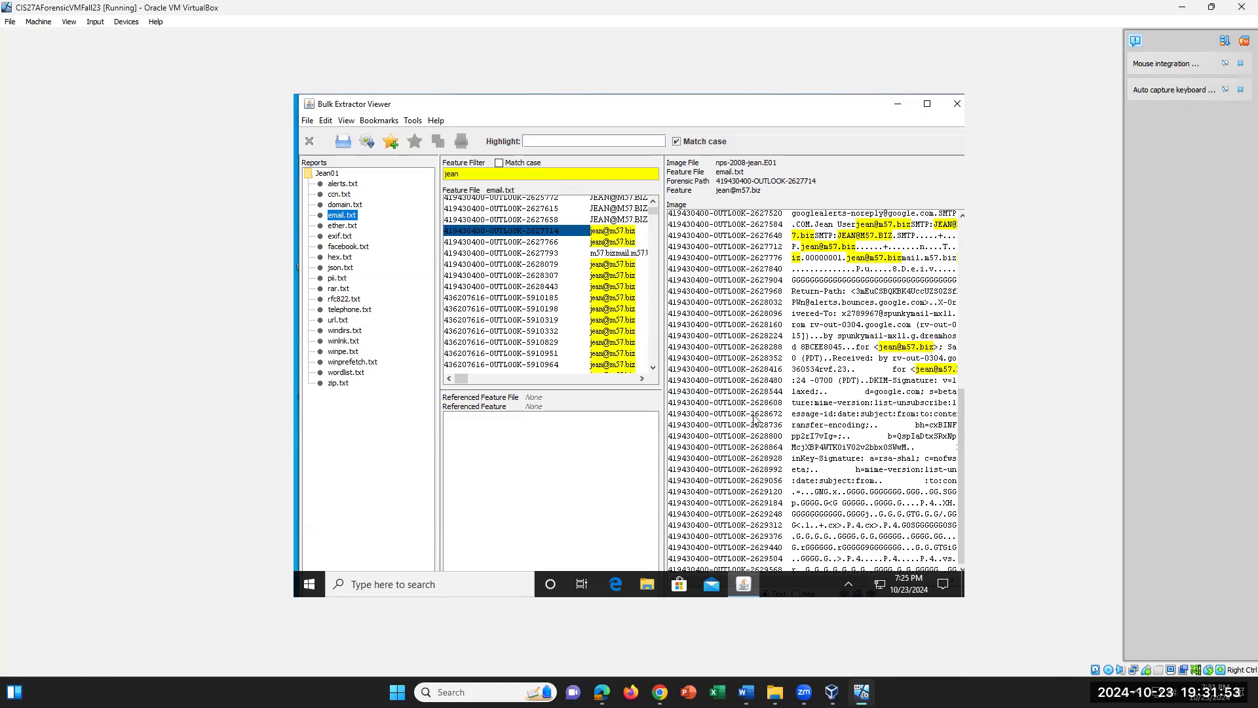
View the lengthy address at 419430400-OUTLOOK-2627793, check the filtered list for similar entries, and read its surrounding header content.
click(524, 243)
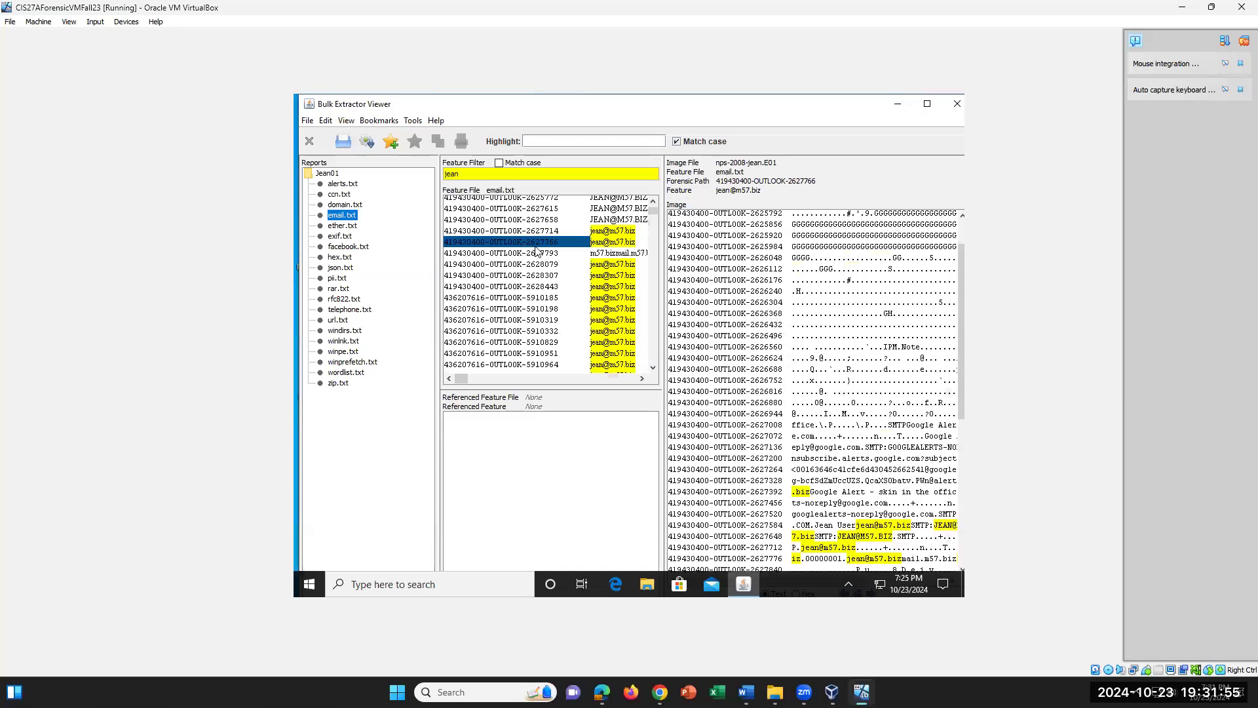
click(602, 252)
scroll(577, 351, down, 3)
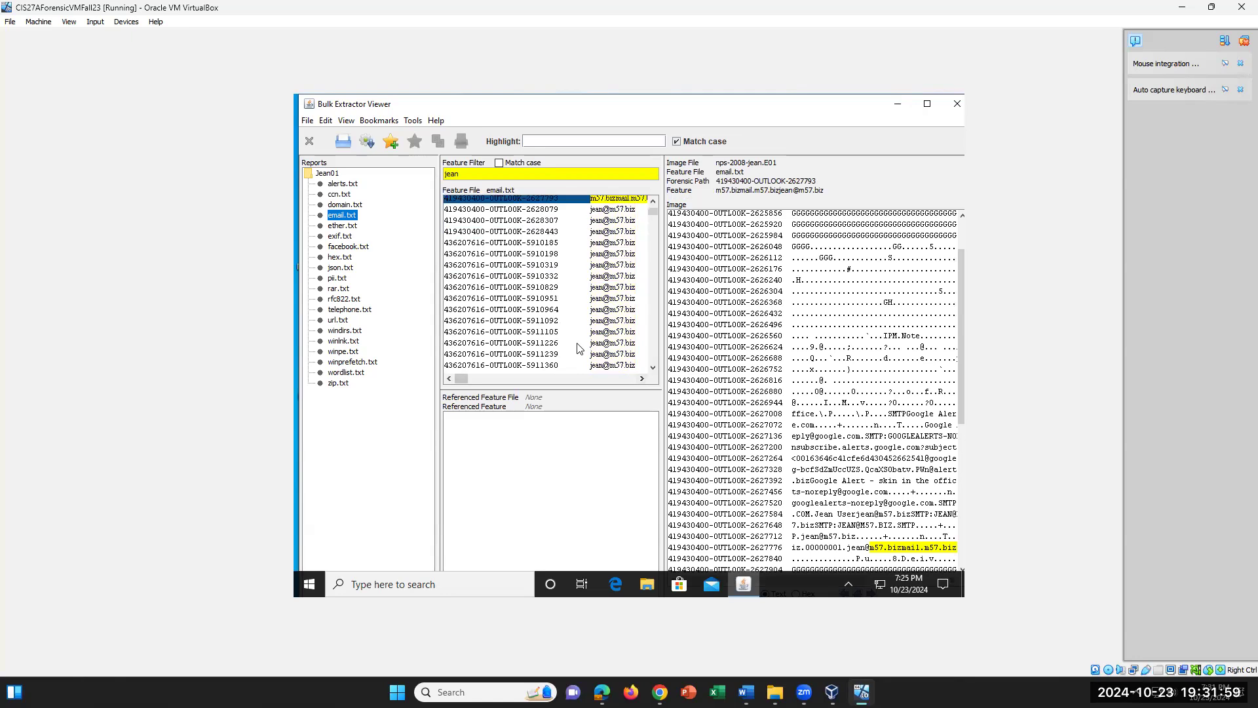
scroll(578, 347, down, 3)
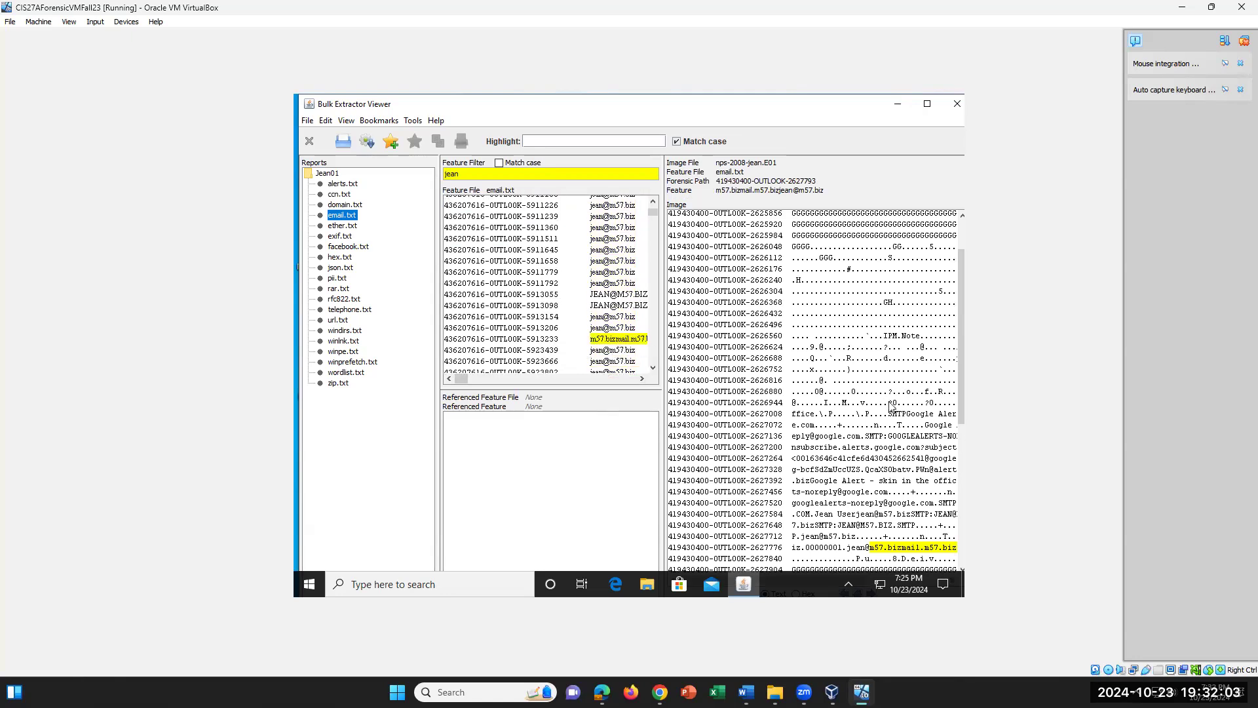
scroll(911, 411, down, 3)
scroll(910, 410, down, 2)
scroll(904, 488, down, 2)
scroll(904, 488, down, 2)
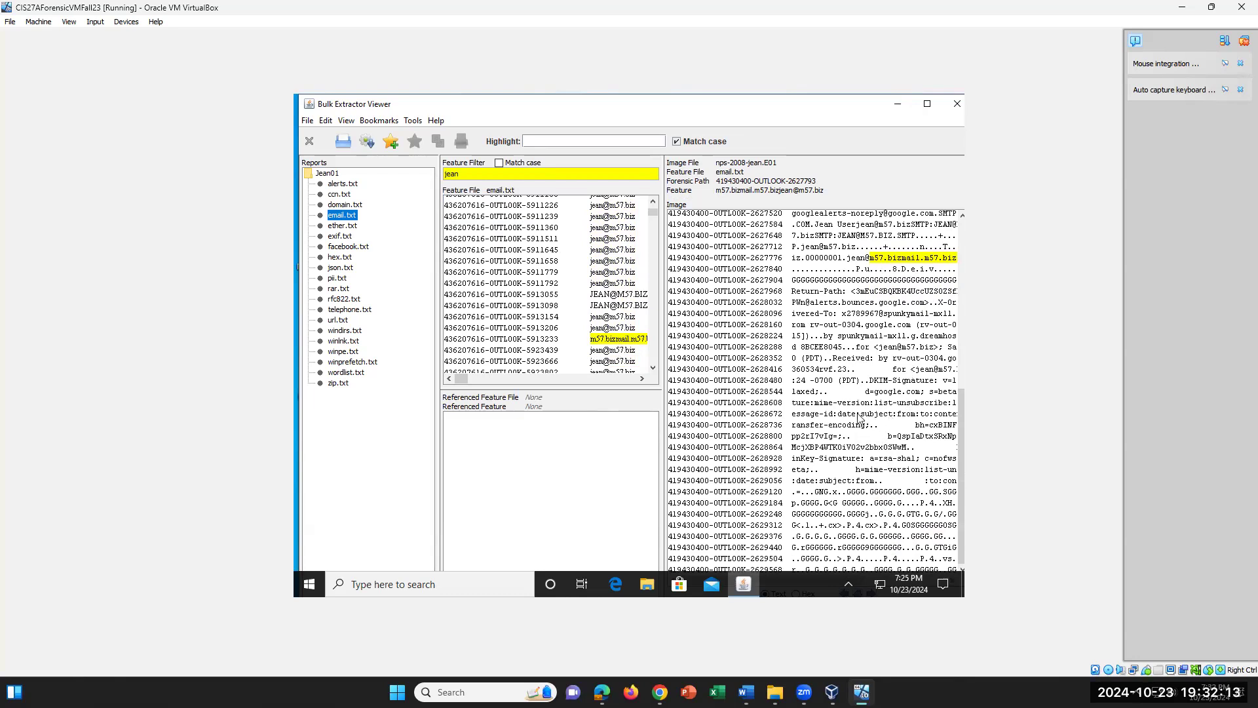
Compare neighbouring features with the lengthy address at 436207616-OUTLOOK-5913233 and leave that entry selected to view its source content.
click(617, 351)
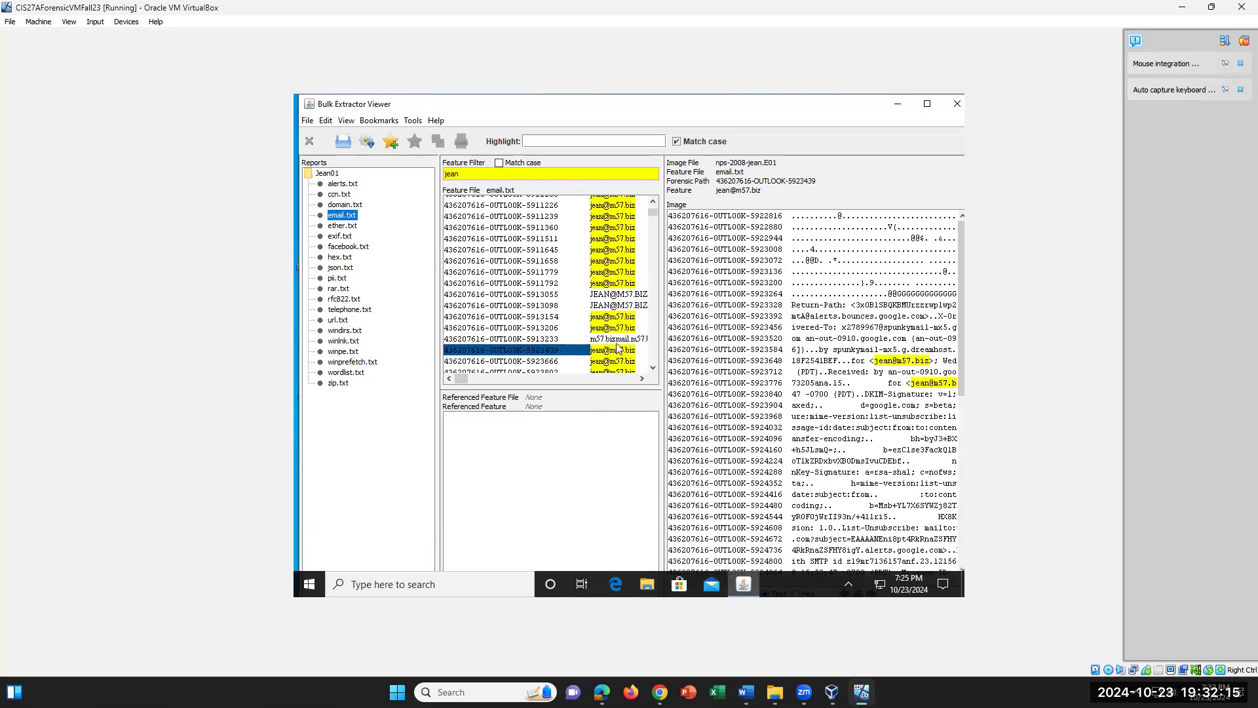
click(619, 339)
click(630, 307)
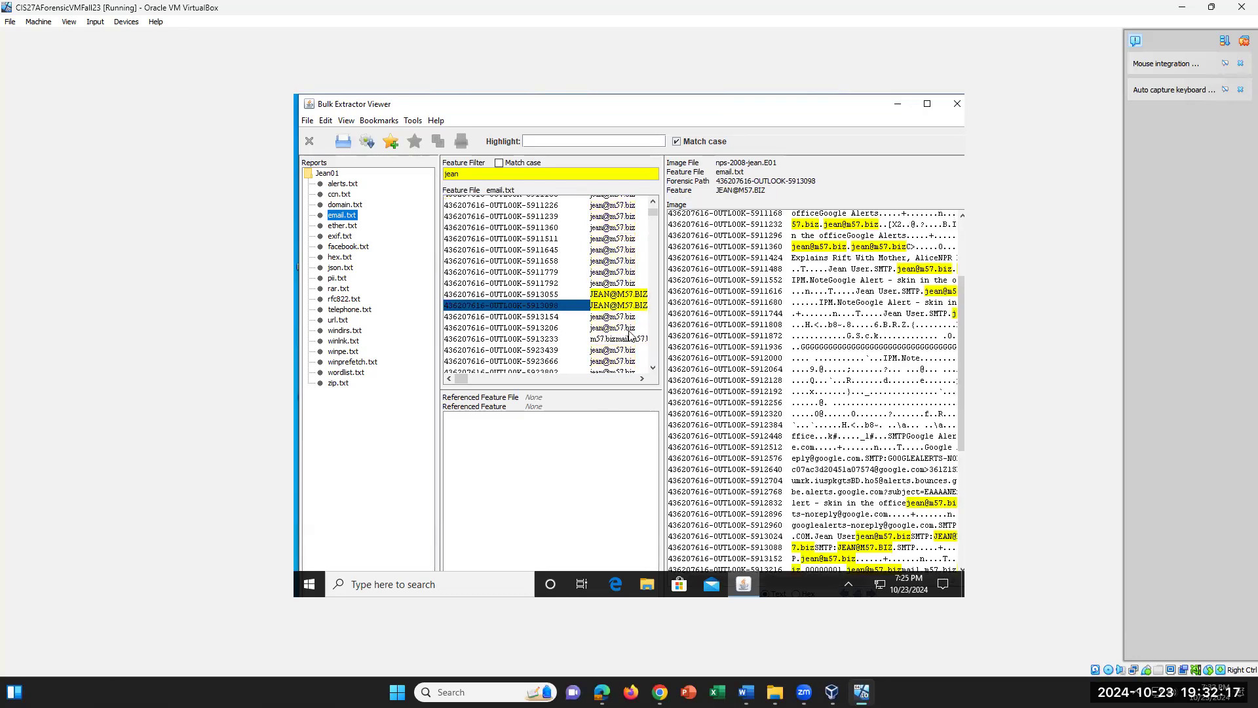
click(625, 341)
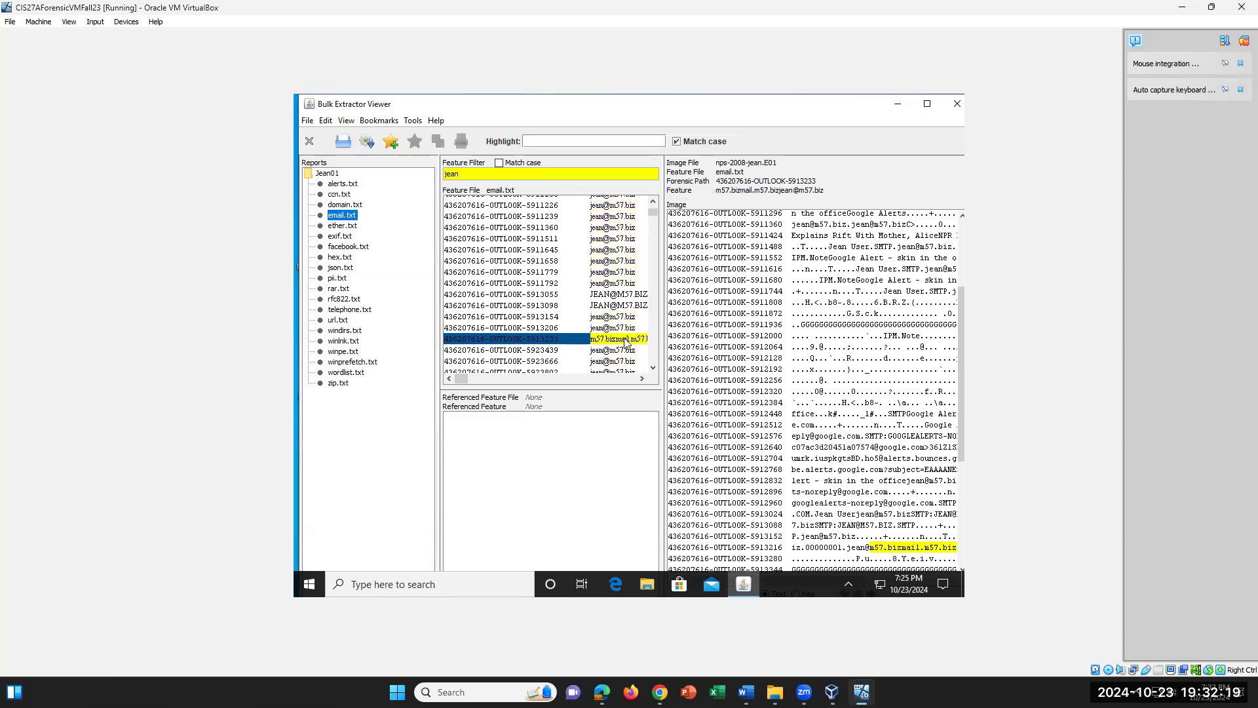
scroll(833, 490, down, 6)
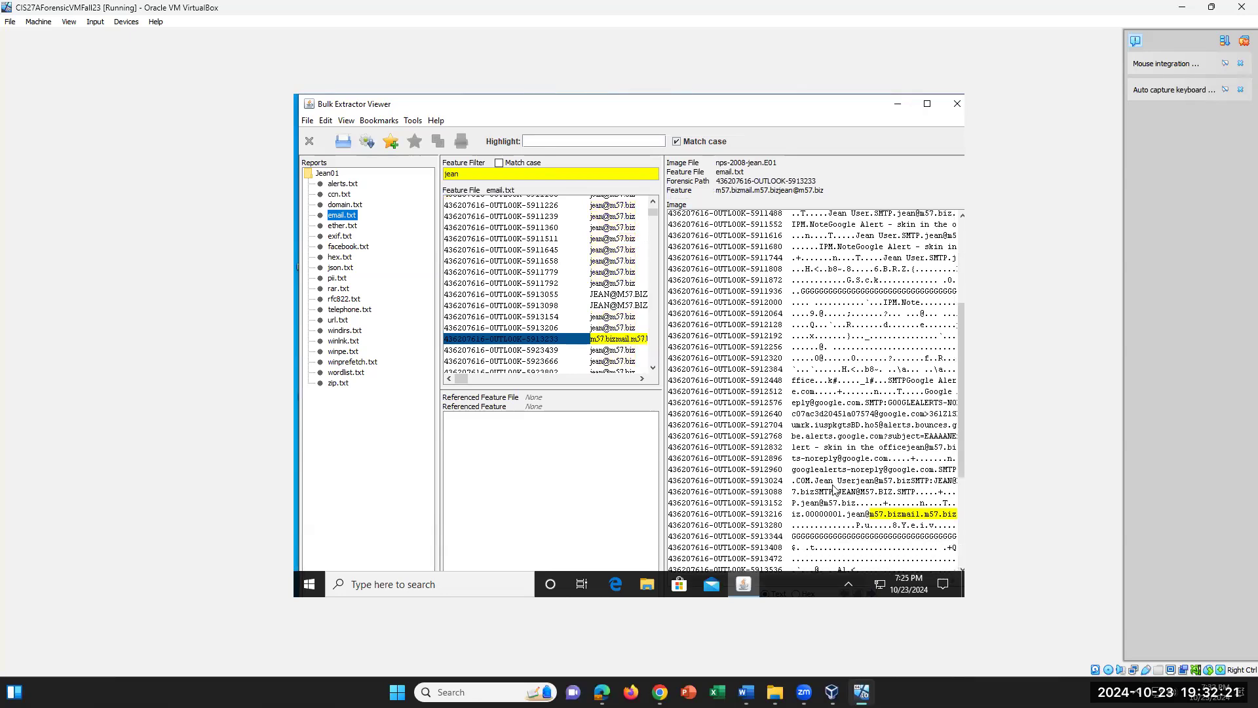
Switch to the Word lab document and read question 24A and step 25 on bookmarking the irregular e-mail address.
click(745, 692)
drag(797, 475, 341, 475)
scroll(749, 500, down, 1)
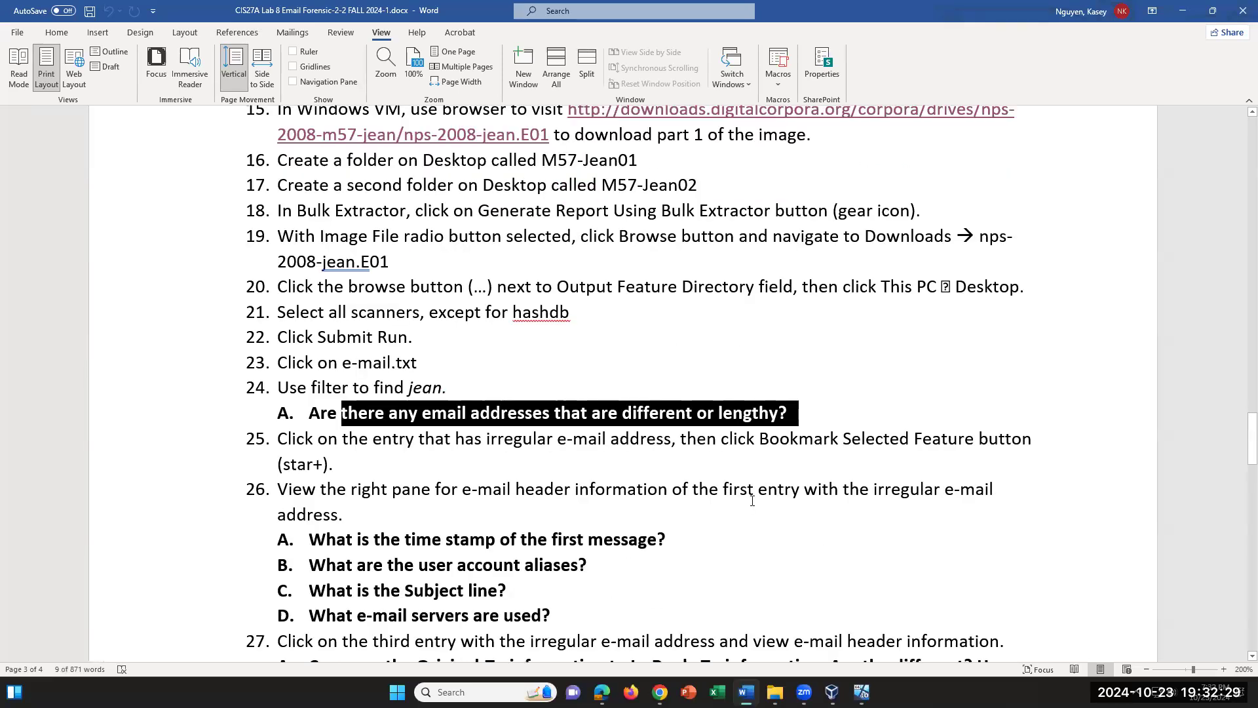
scroll(752, 500, down, 1)
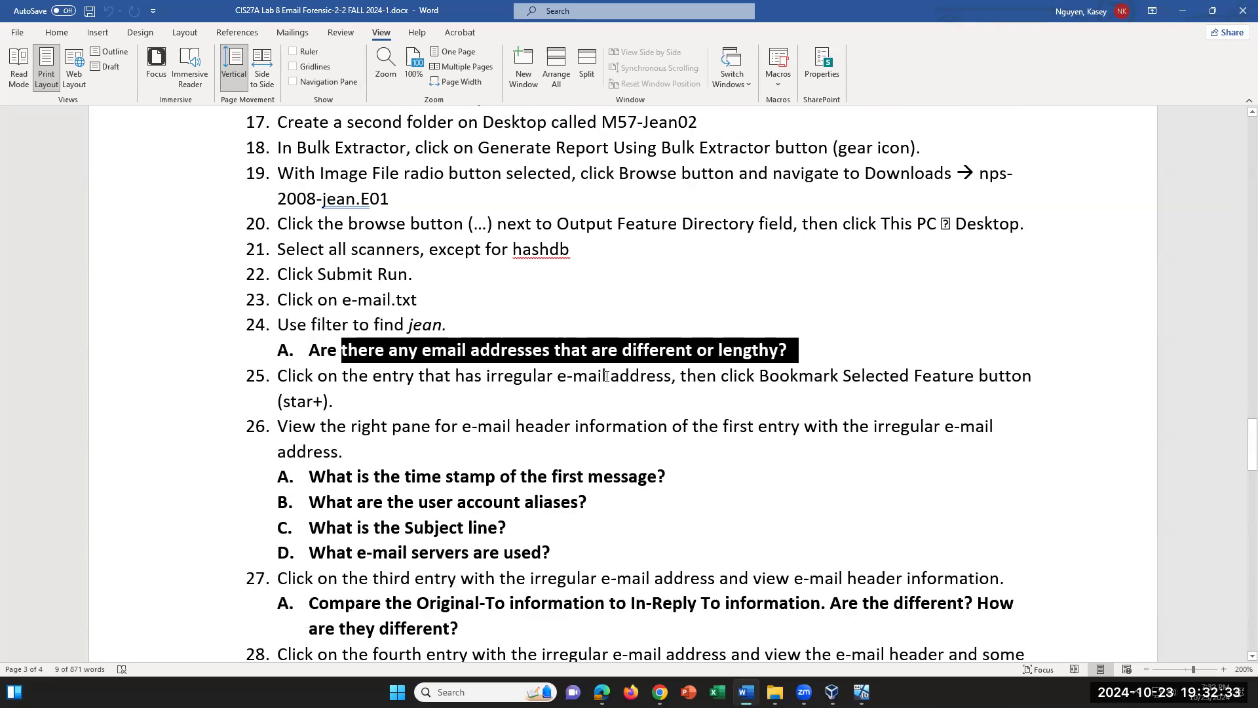
click(568, 376)
click(673, 370)
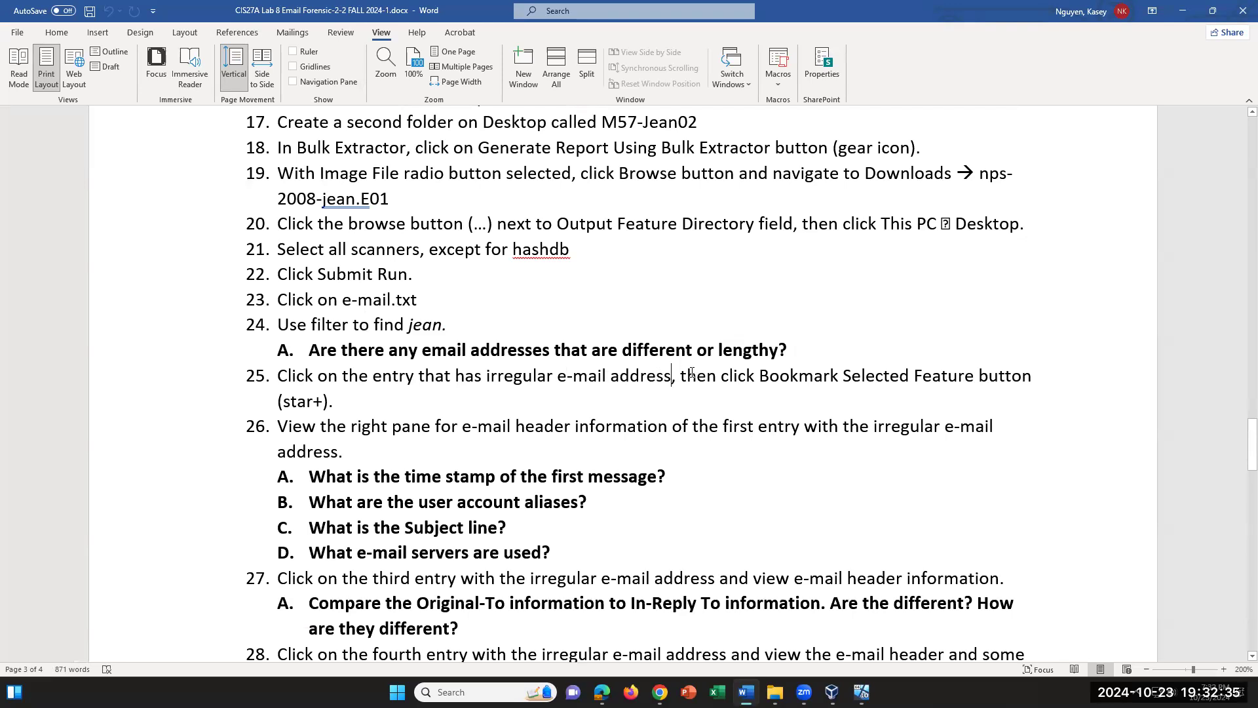
drag(687, 373, 841, 375)
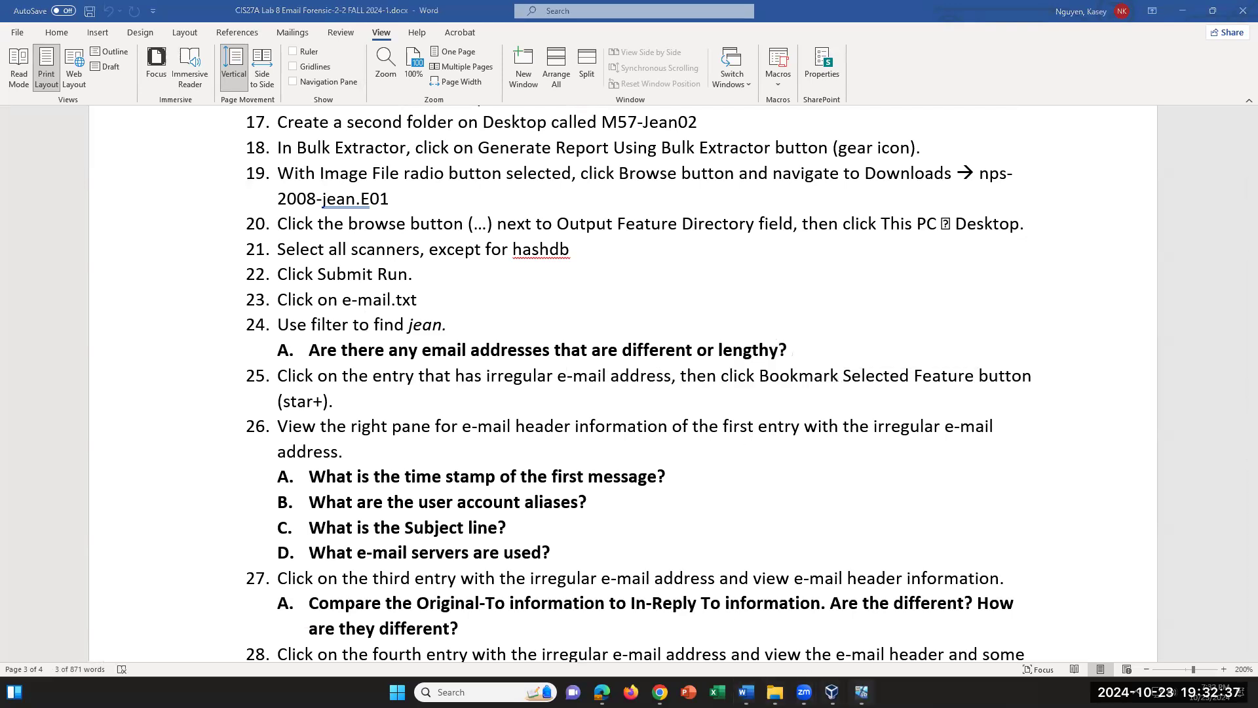
key(alt+Tab)
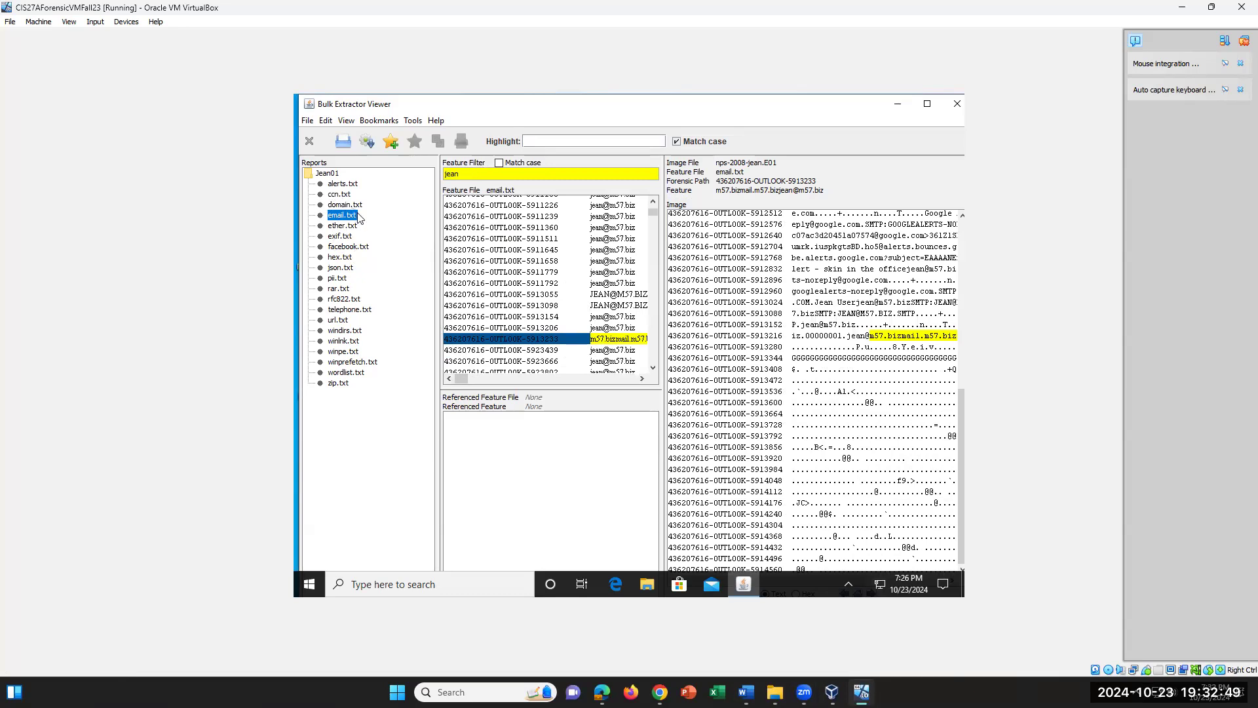
key(alt+Tab)
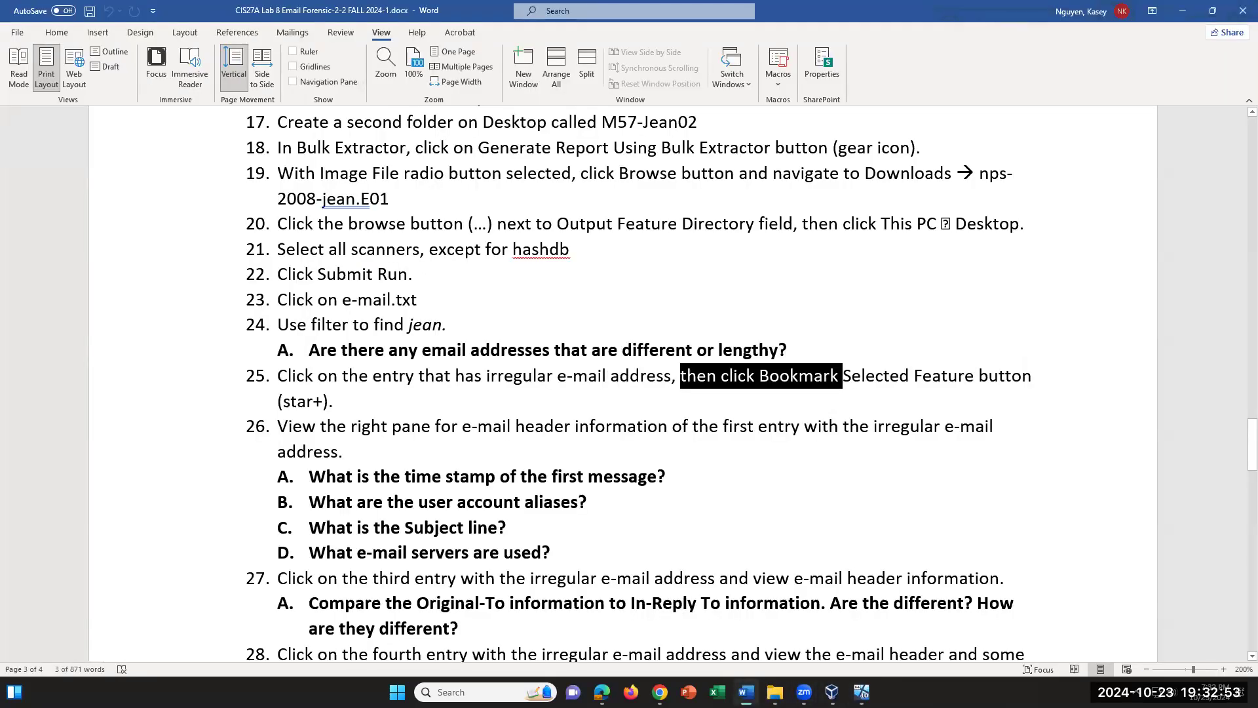
Return to the VirtualBox VM, bookmark the feature at 436207616-OUTLOOK-5913233, and check its entry in the bookmarks list.
key(alt+Tab)
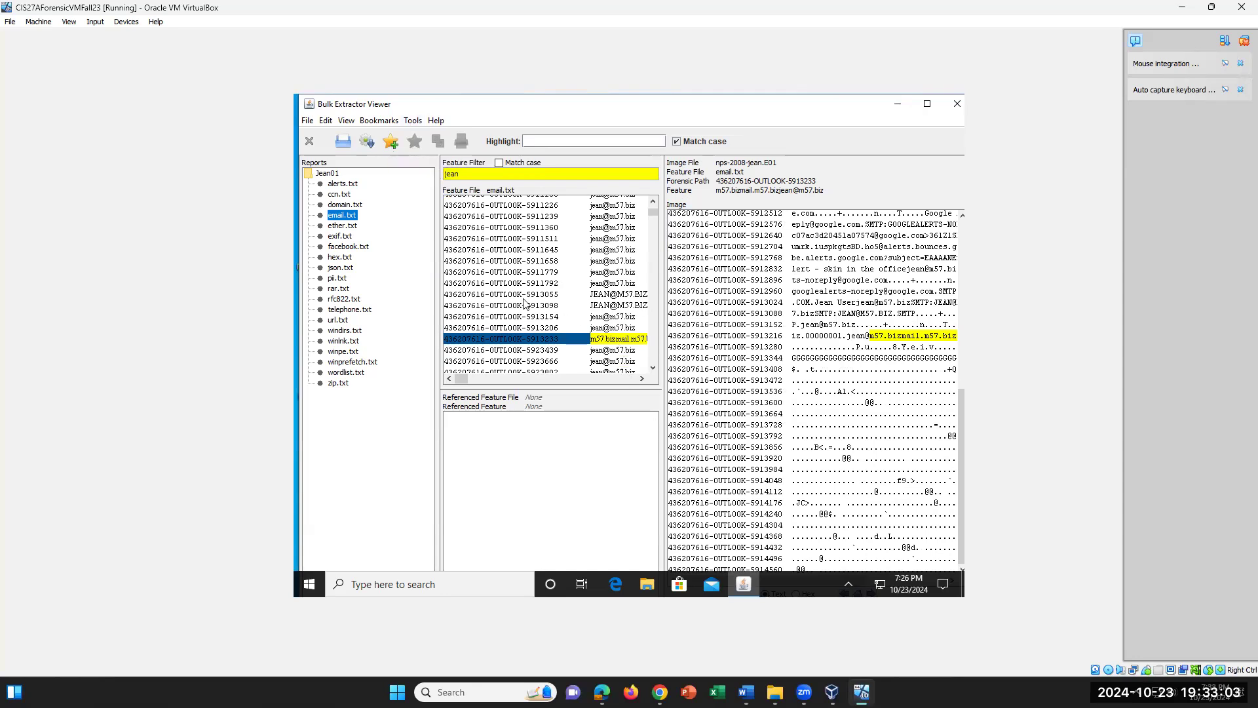
click(392, 143)
click(414, 145)
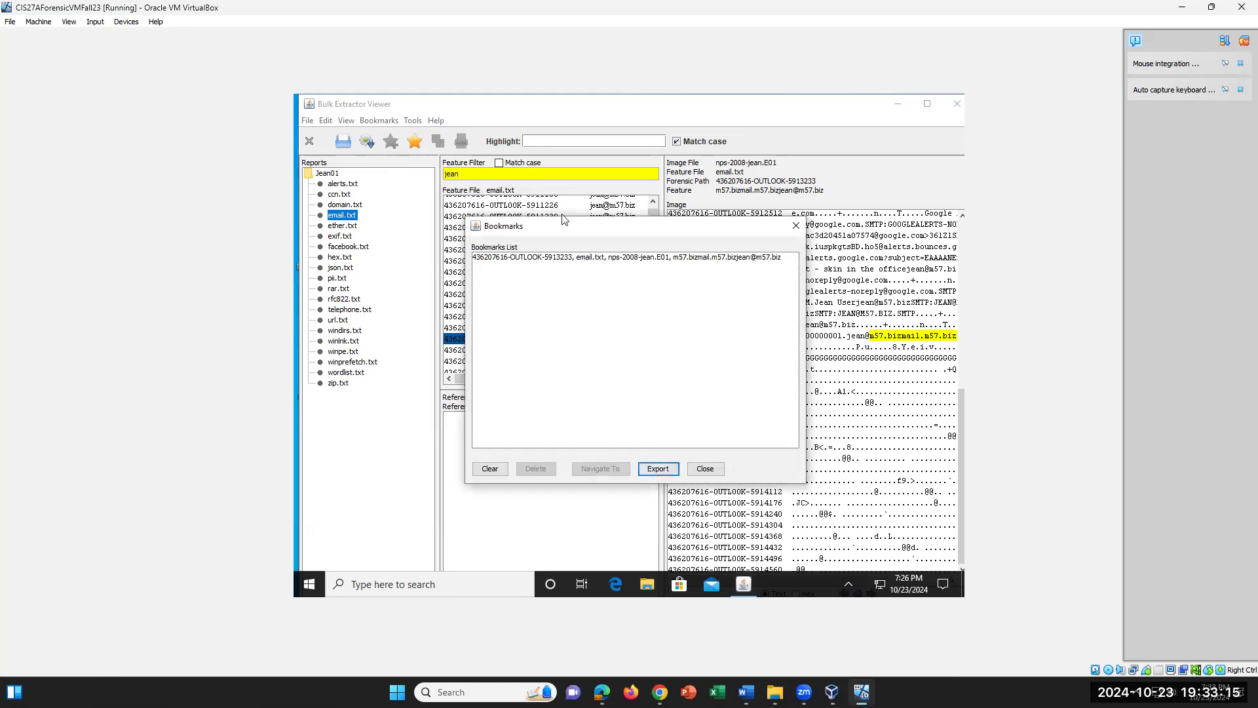
click(794, 228)
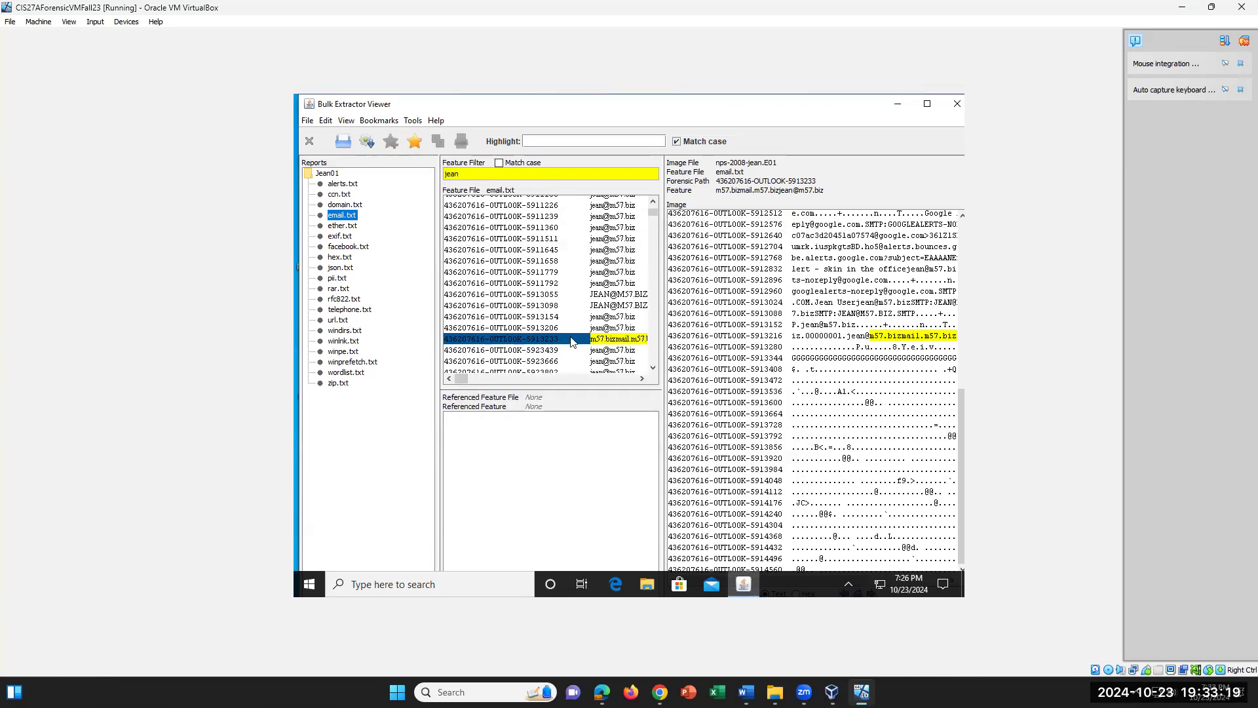
click(413, 142)
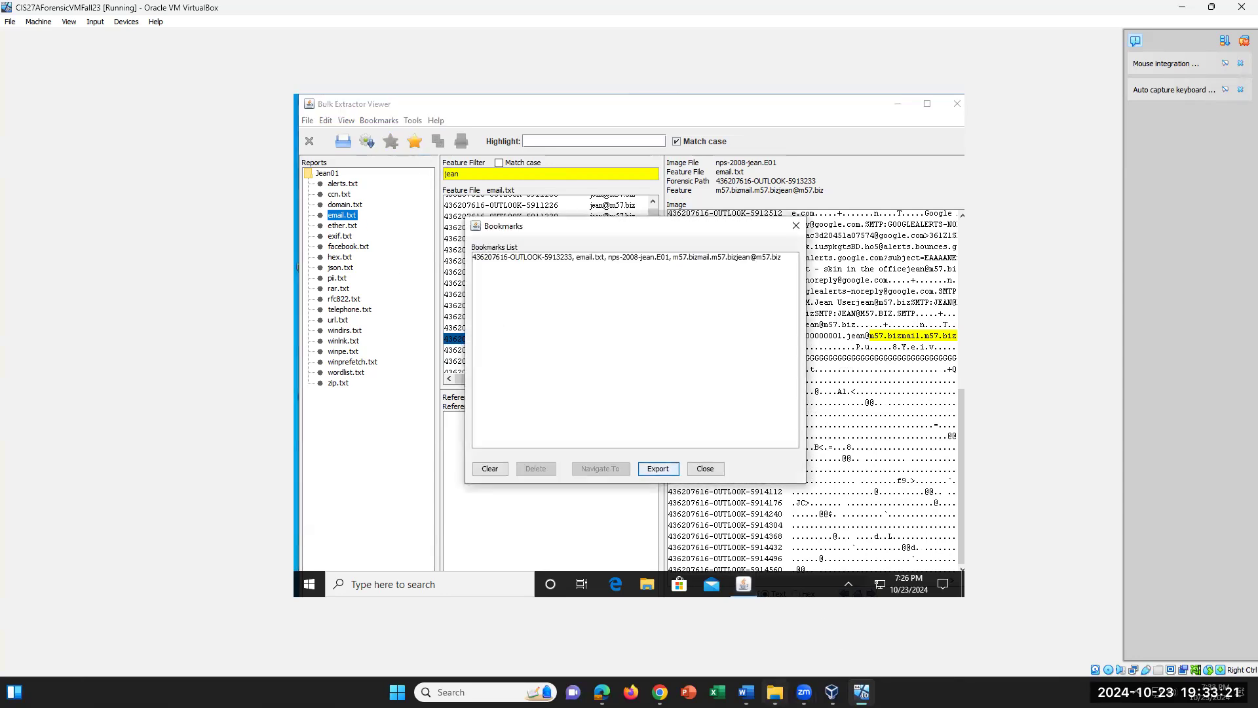
click(746, 692)
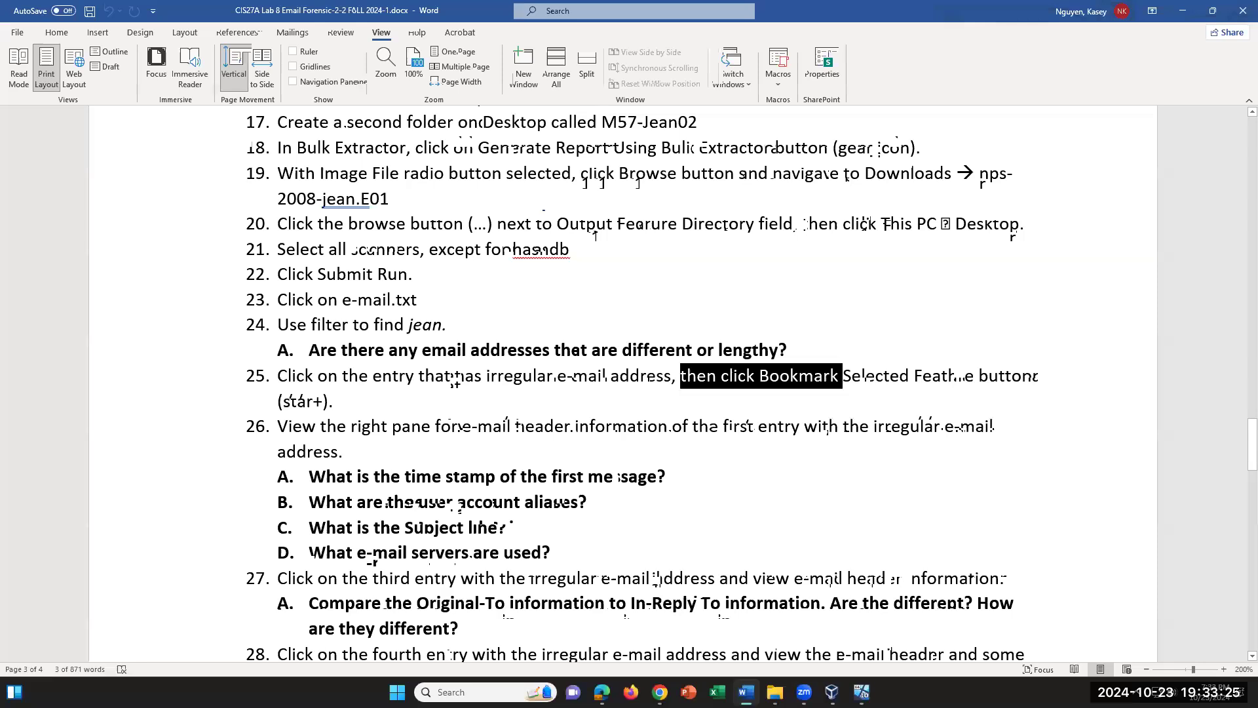
click(747, 690)
click(795, 226)
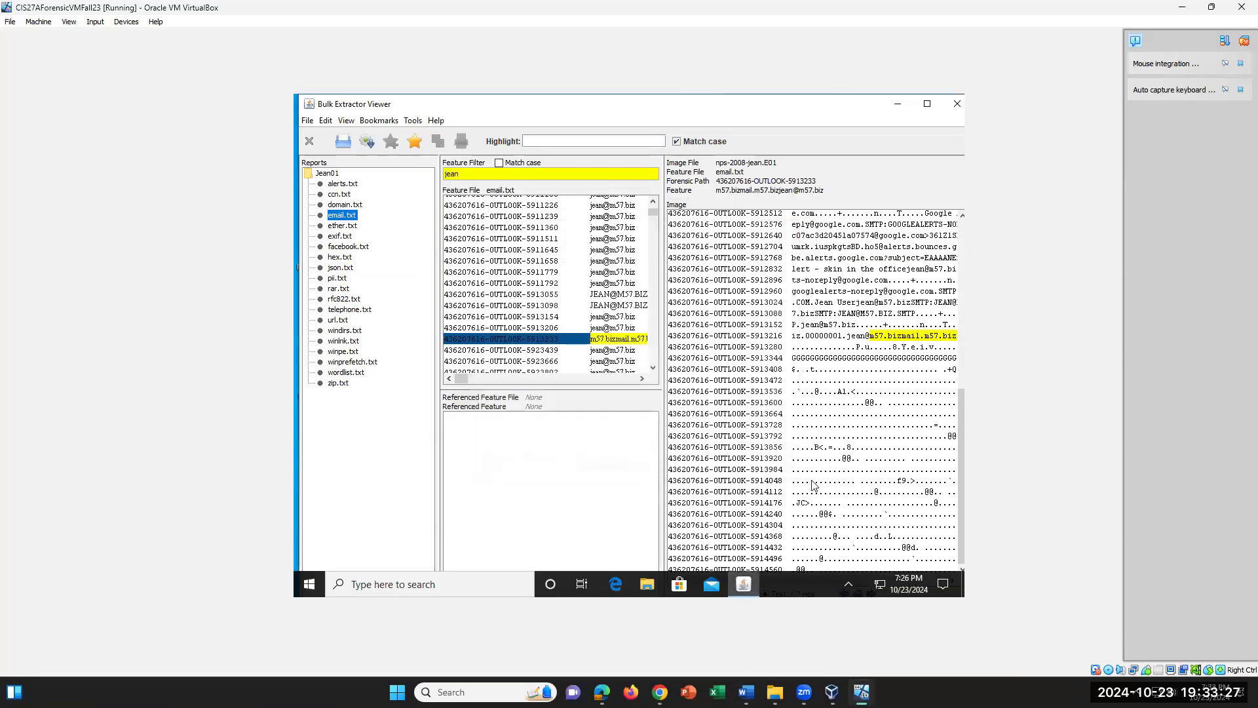
Switch to the Word lab document to read question 26A on the first message's time stamp and return to the VirtualBox VM.
click(747, 691)
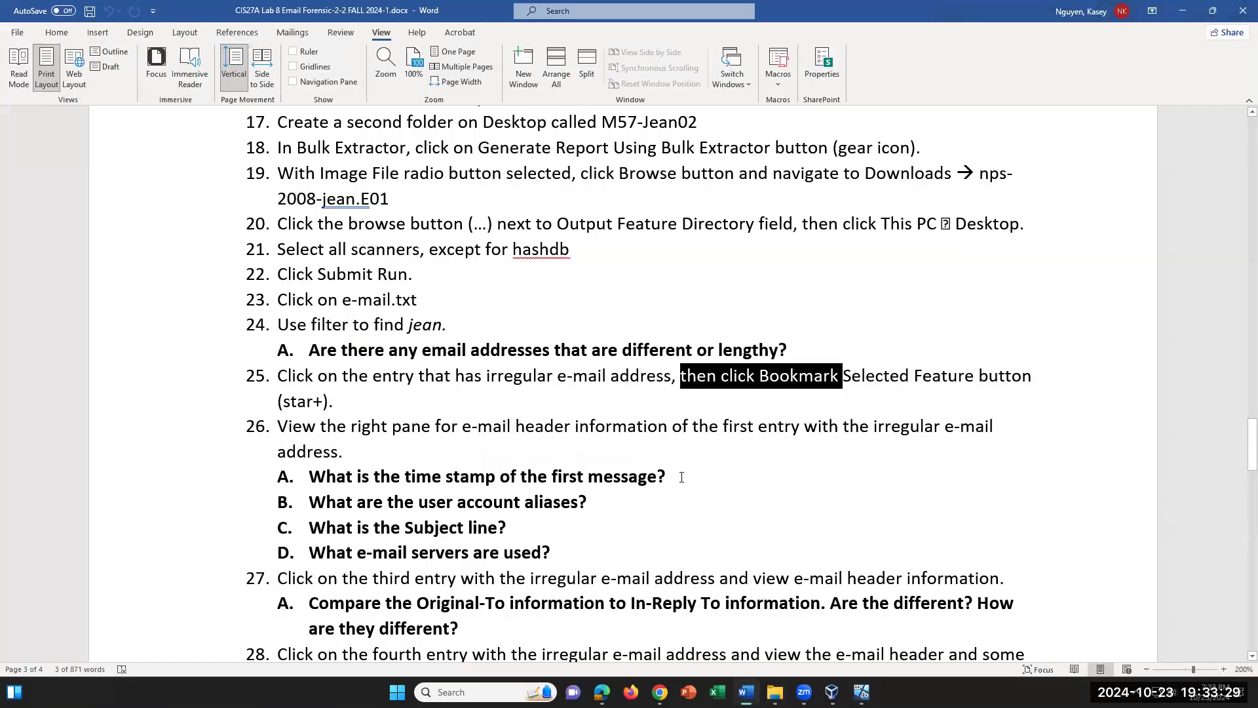
drag(346, 473, 676, 485)
click(862, 692)
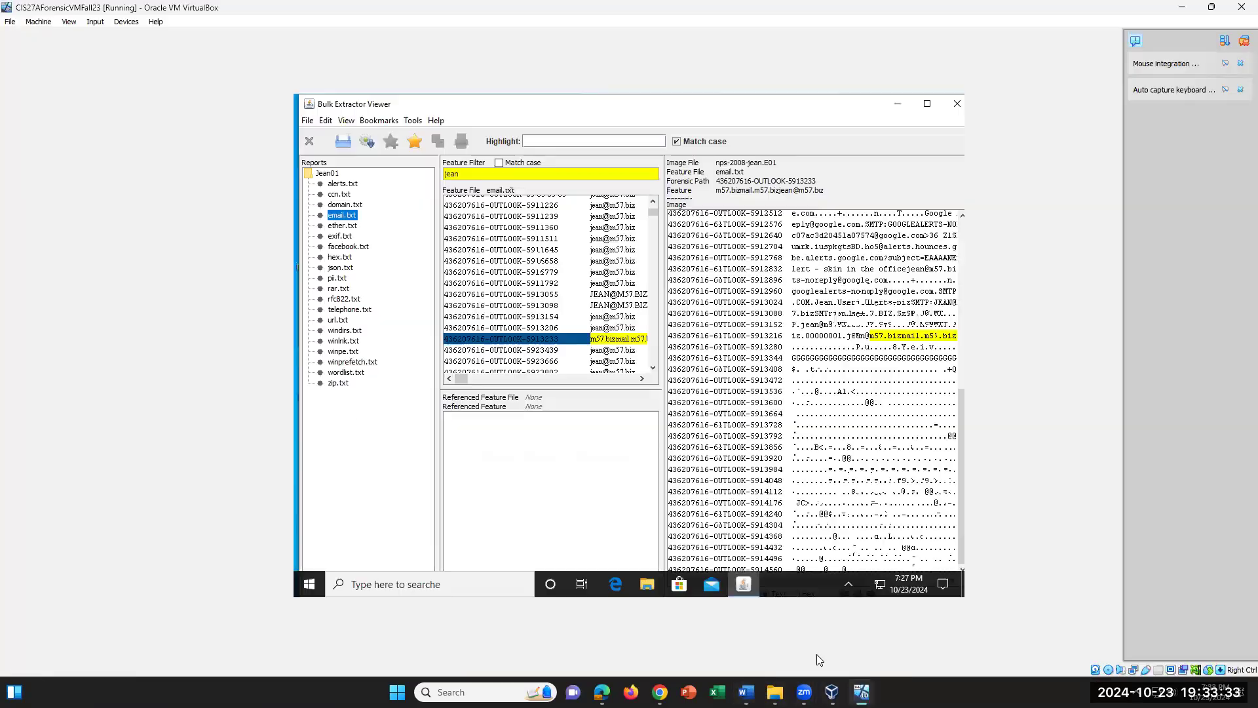
Select the first irregular address at 419430400-OUTLOOK-2627793 and look for the message time stamp in its header content.
scroll(590, 295, up, 6)
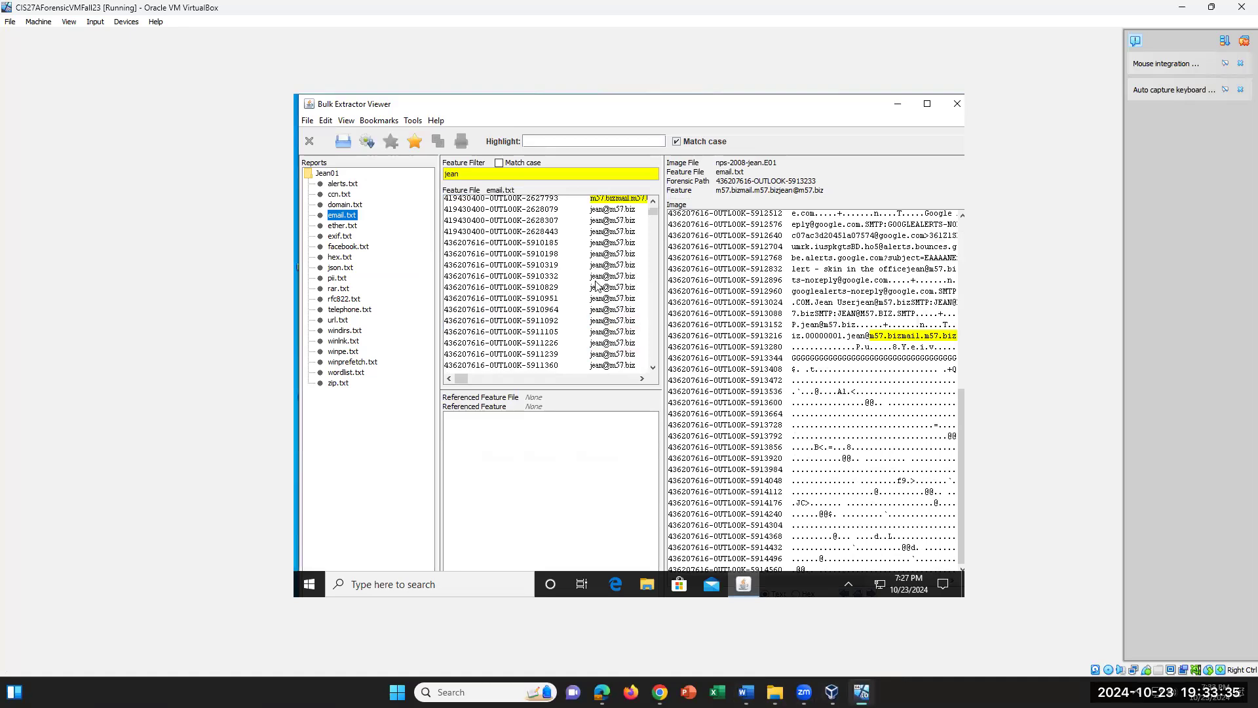
click(604, 284)
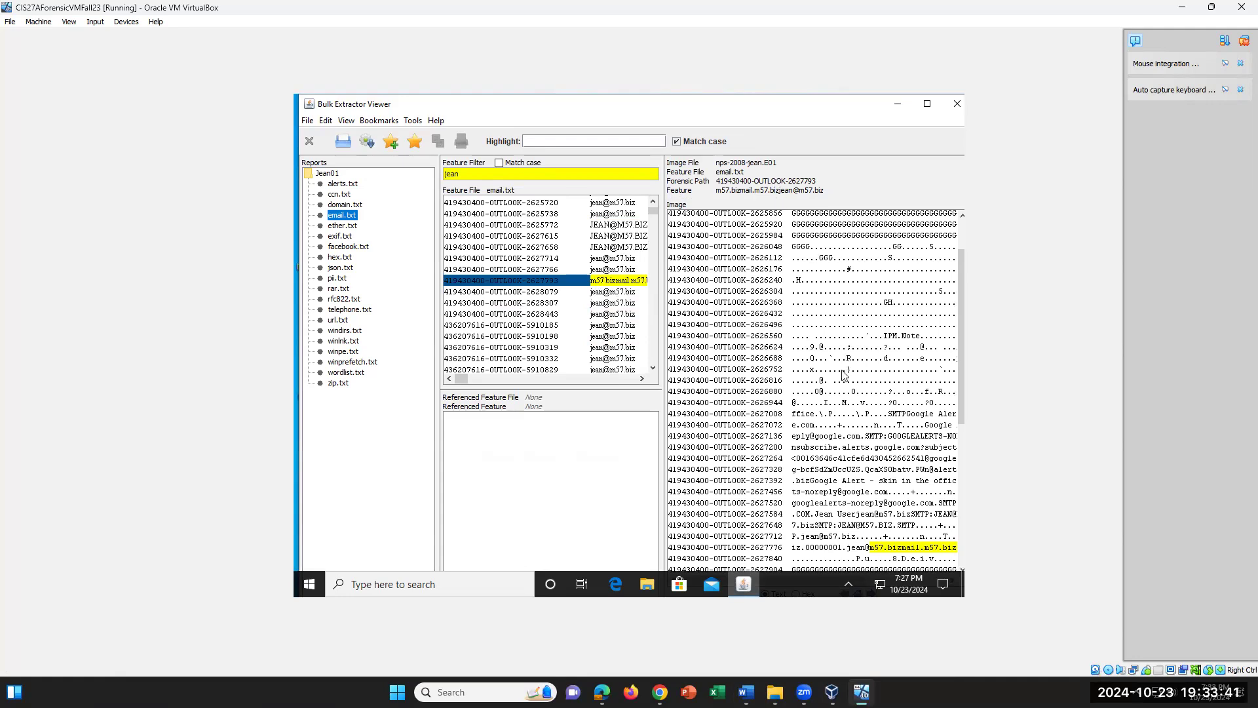
scroll(843, 374, down, 1)
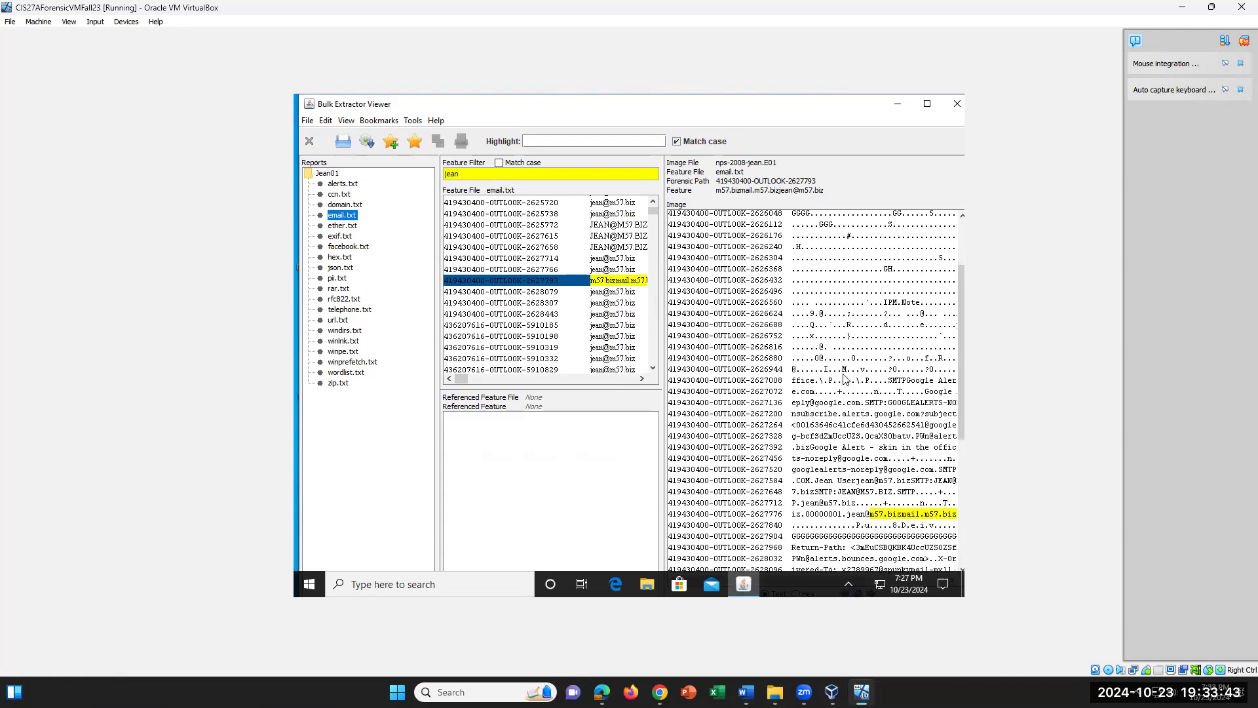
scroll(843, 379, down, 1)
scroll(843, 379, down, 1)
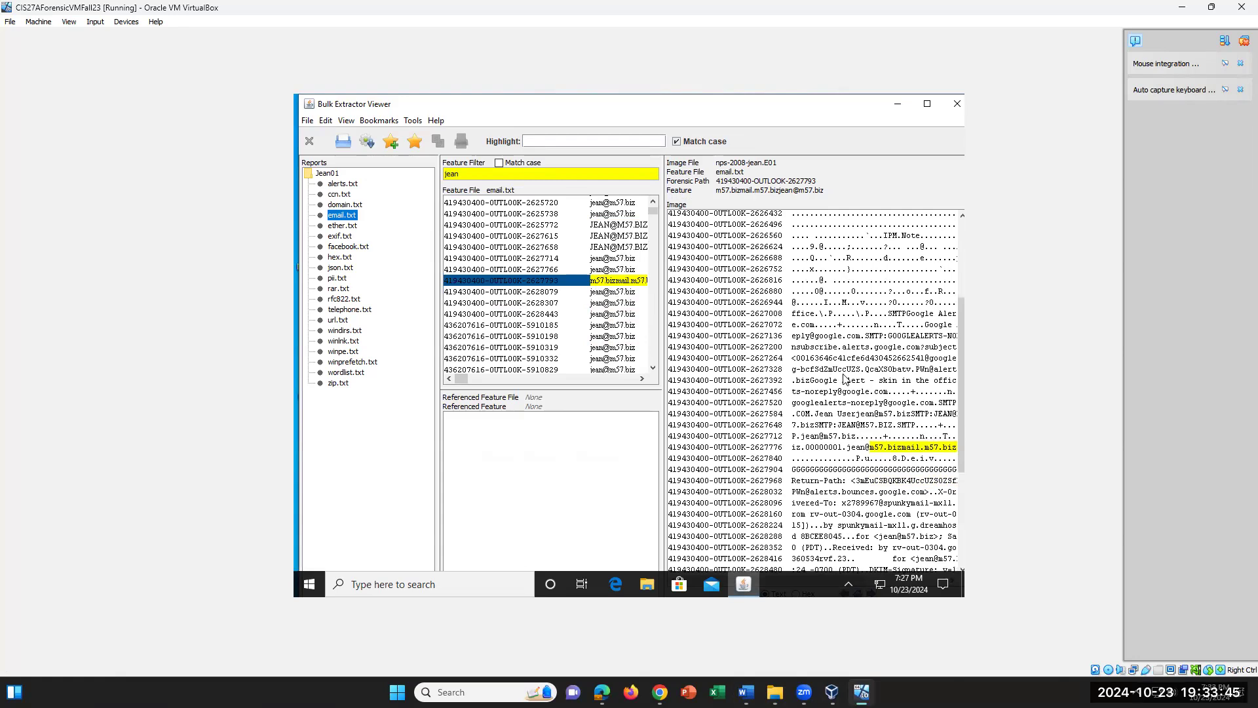
scroll(843, 379, down, 2)
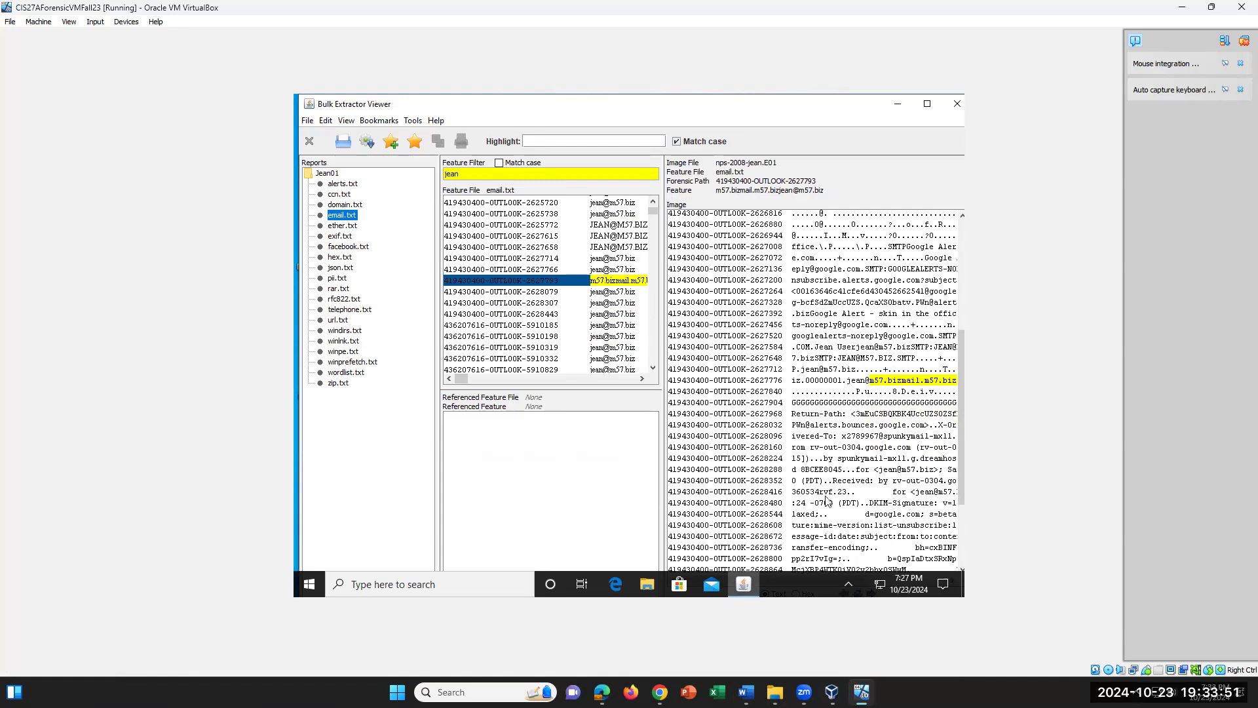
click(800, 505)
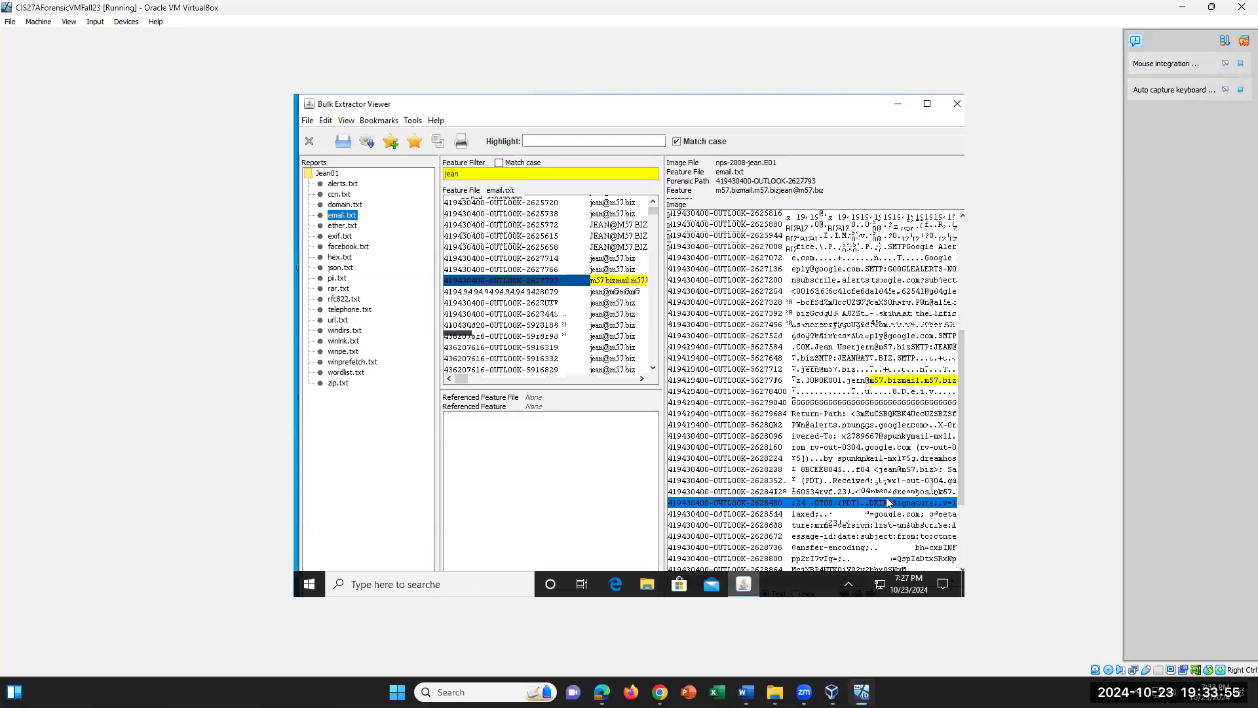
Widen the source content pane of the irregular entry so that its e-mail header lines show more text.
scroll(896, 517, down, 2)
scroll(897, 517, down, 1)
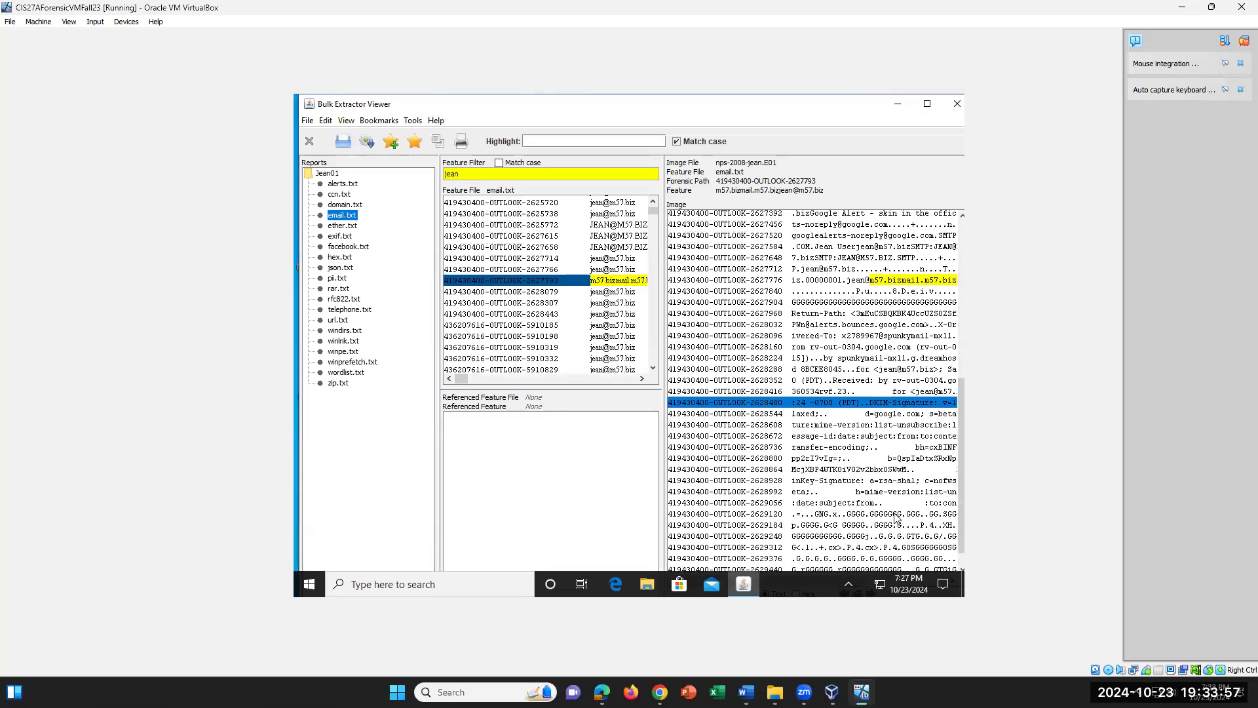
drag(662, 367, 548, 364)
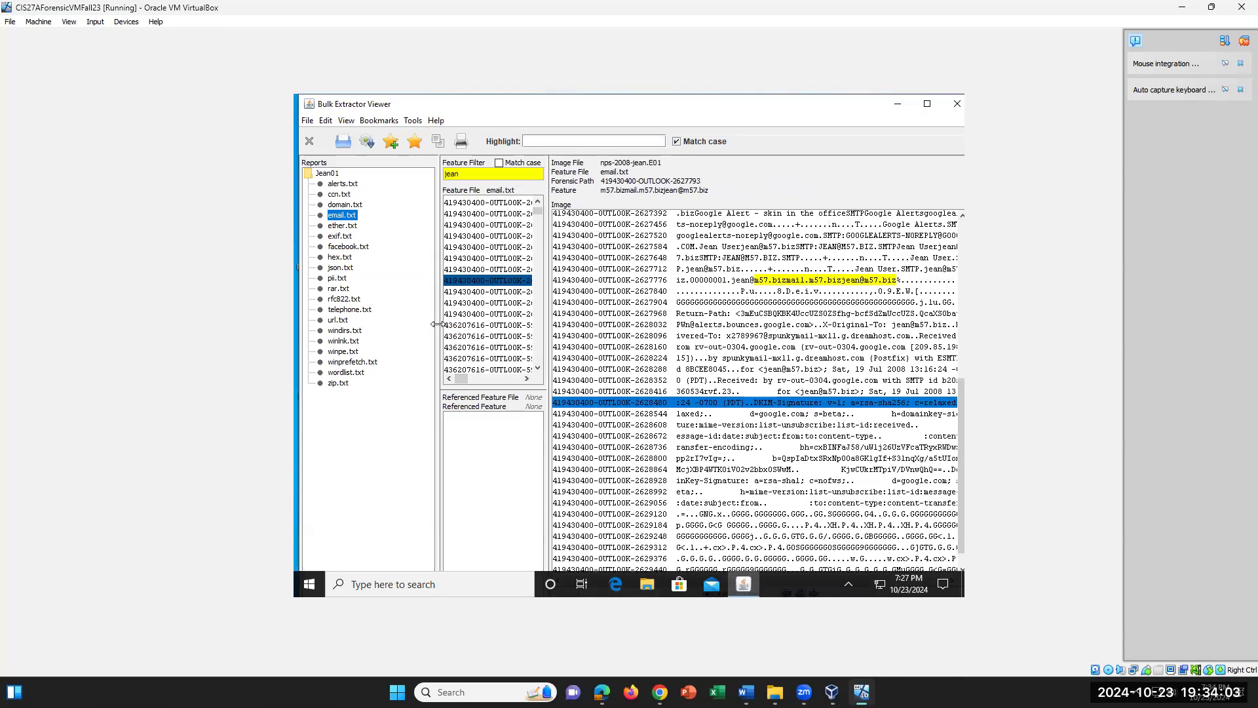
Narrow the reports list to give the source content more width, and read questions 26B to 26D in the Word lab document before returning to VirtualBox.
drag(441, 328, 361, 322)
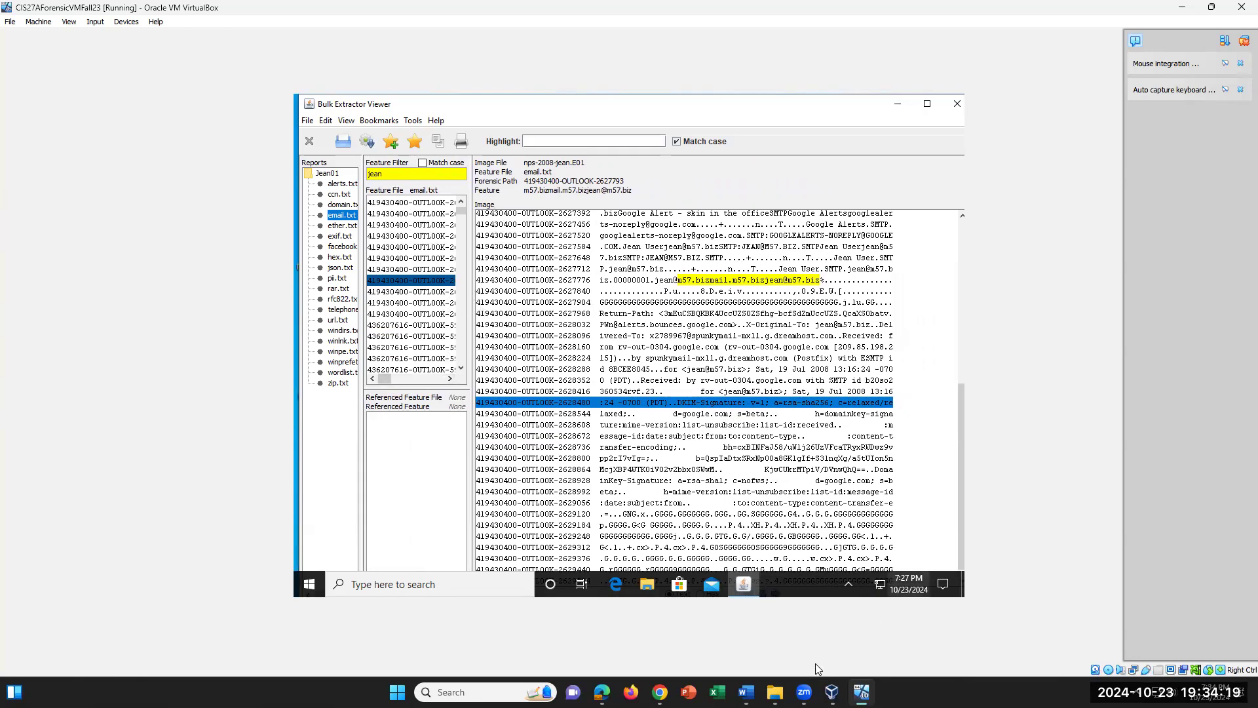
click(747, 692)
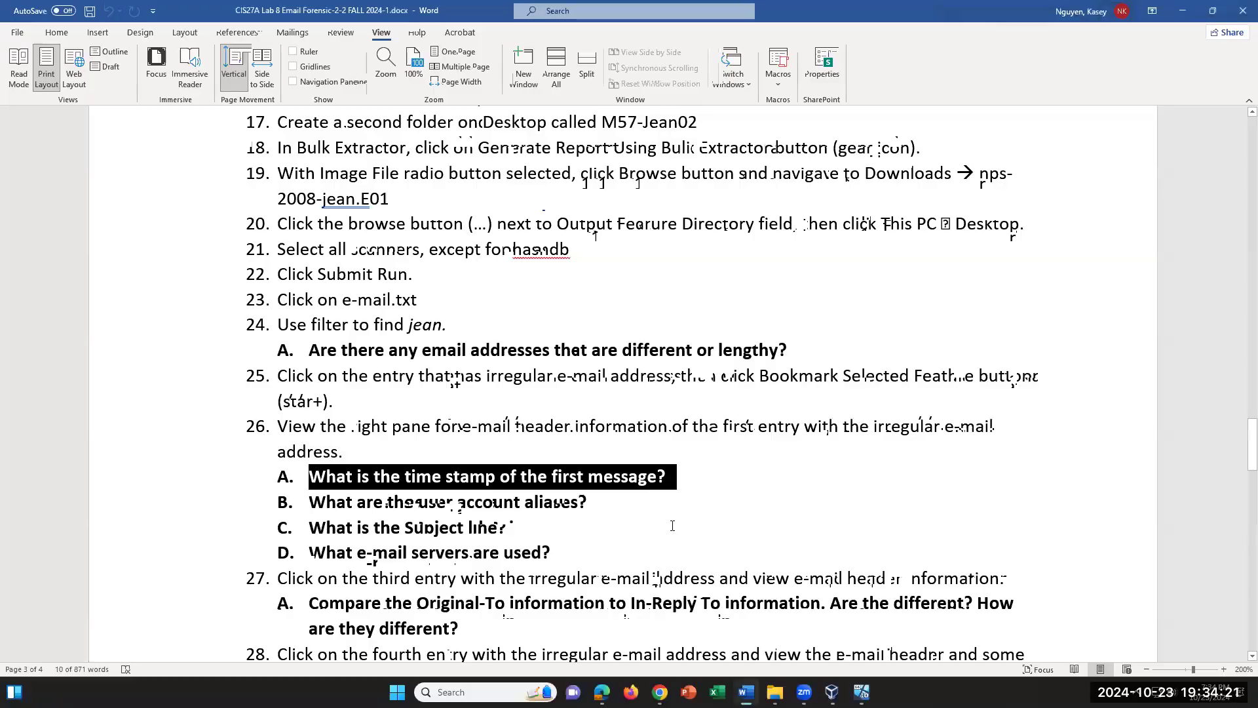
click(672, 526)
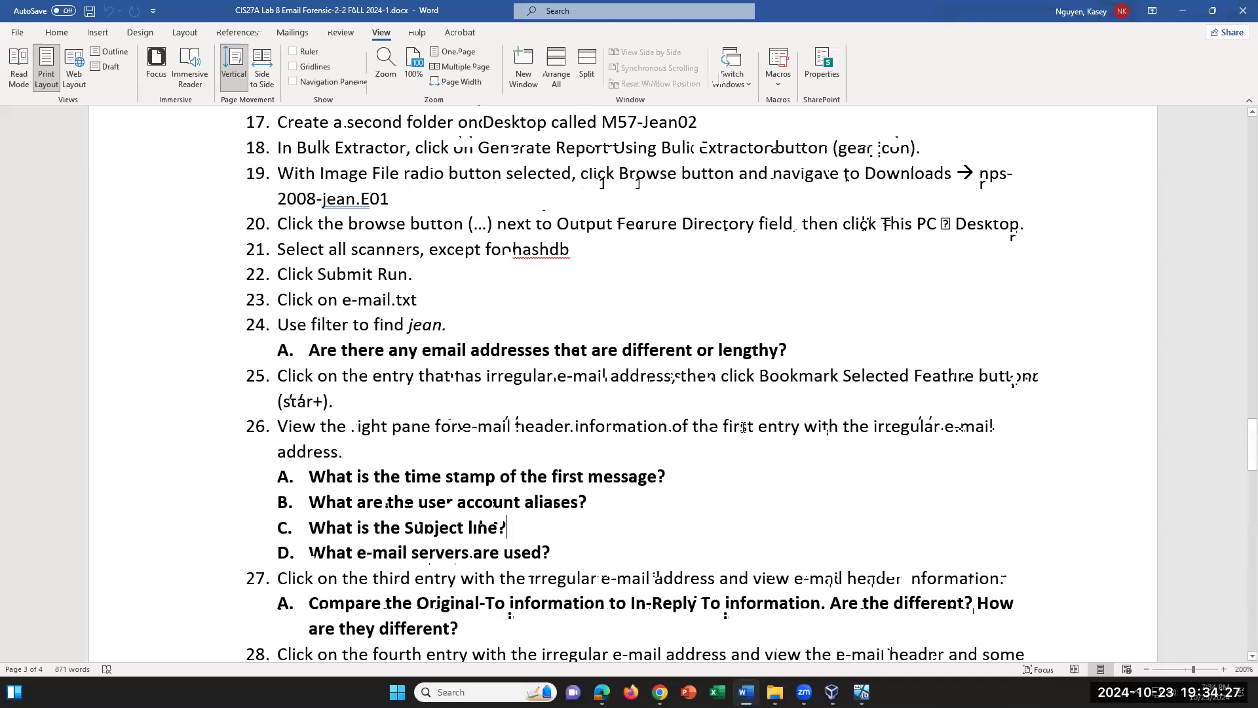
click(570, 501)
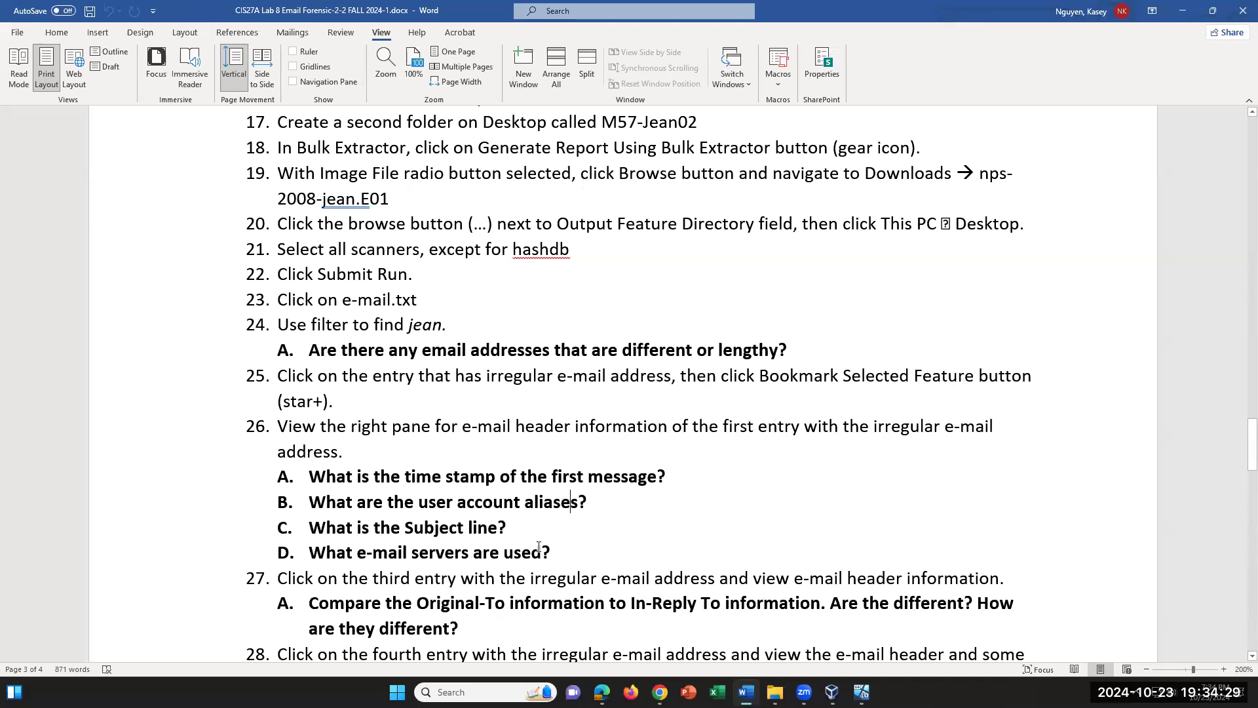
click(861, 691)
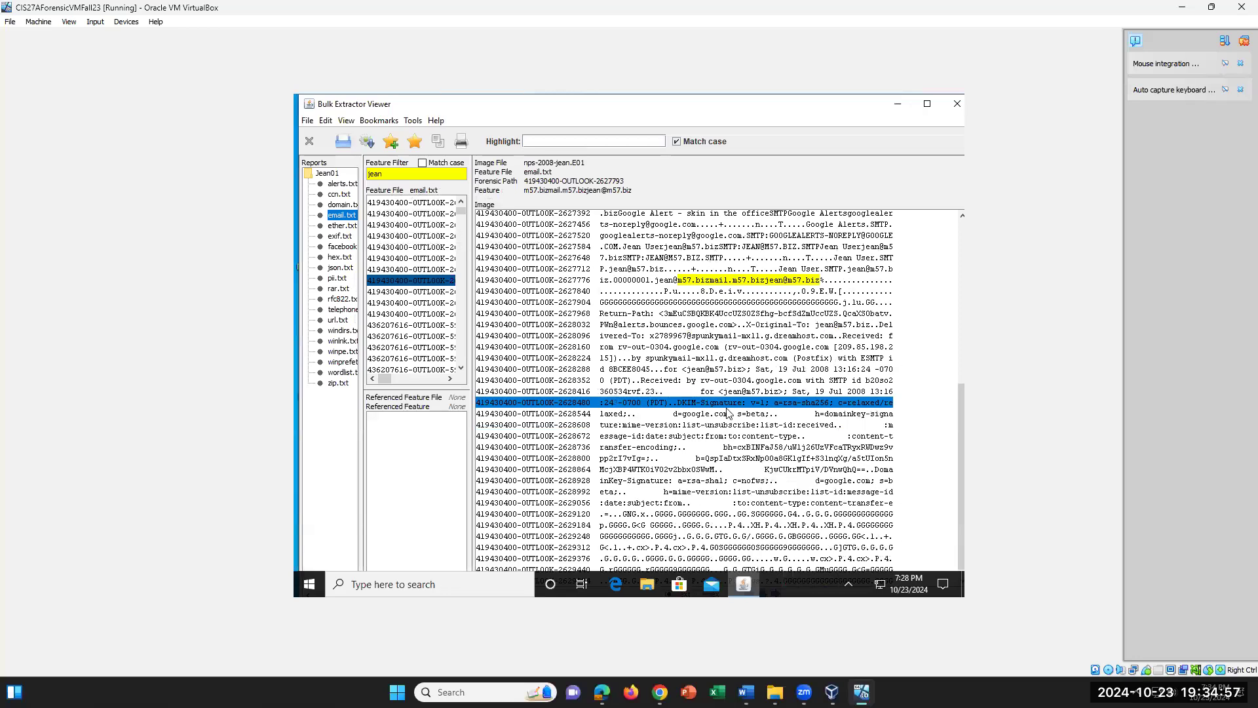
Examine the content around the irregular address for user account aliases, marking the line at 419430400-OUTLOOK-2627264.
scroll(711, 416, down, 1)
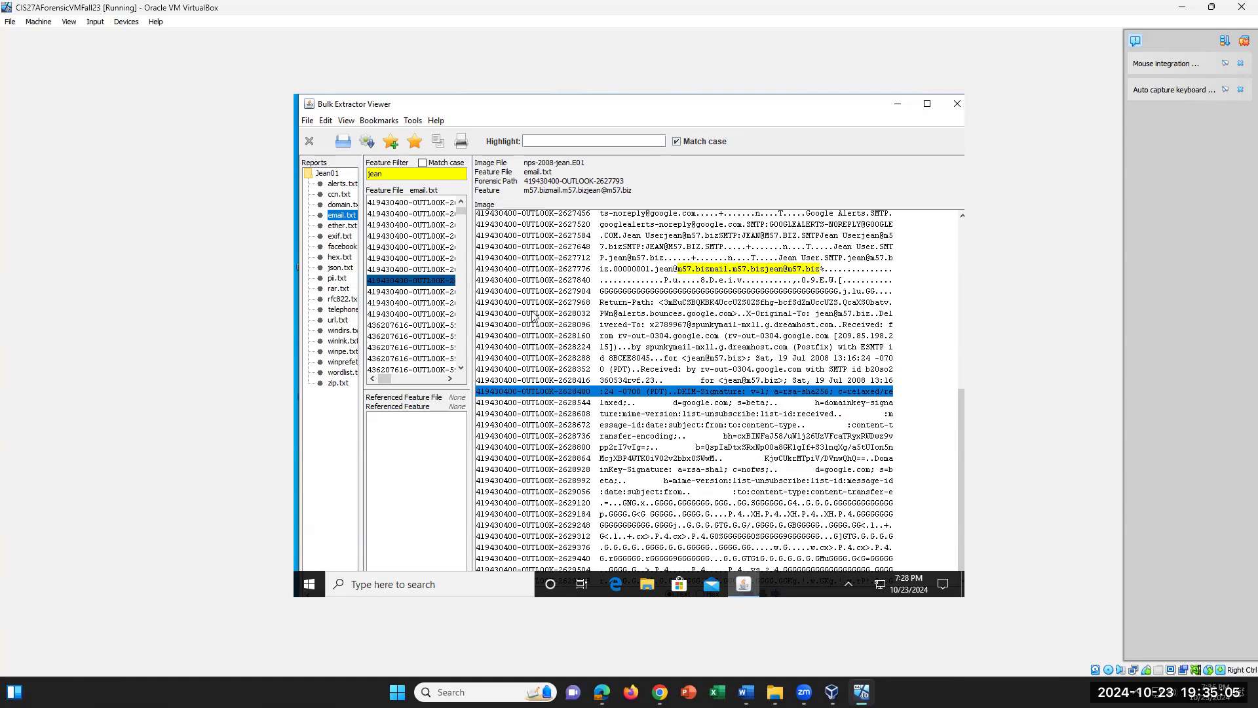
scroll(666, 446, up, 6)
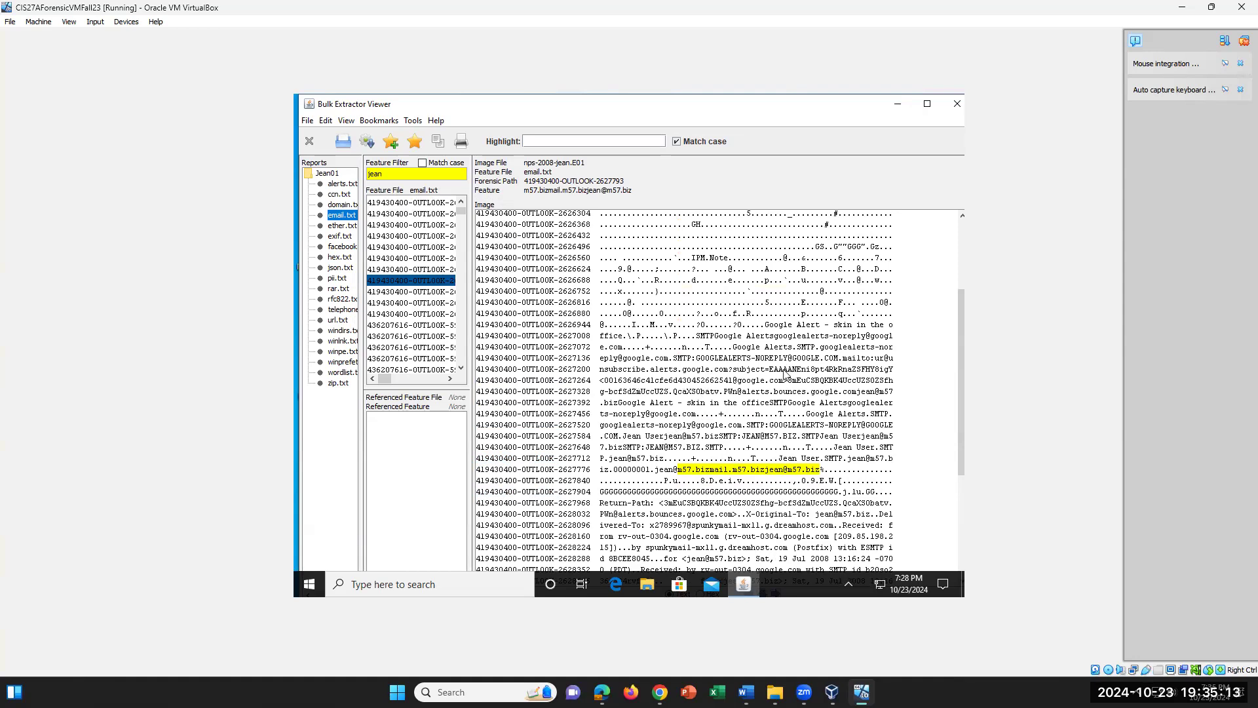
click(866, 365)
click(608, 382)
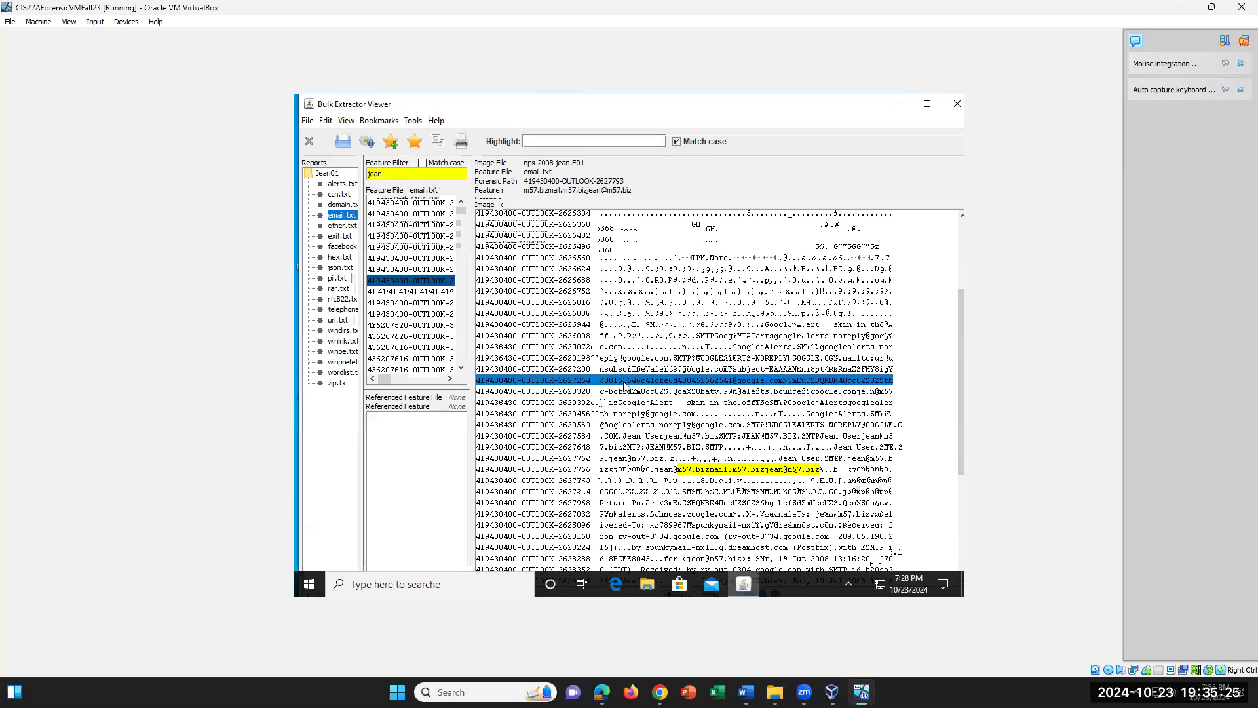
click(788, 384)
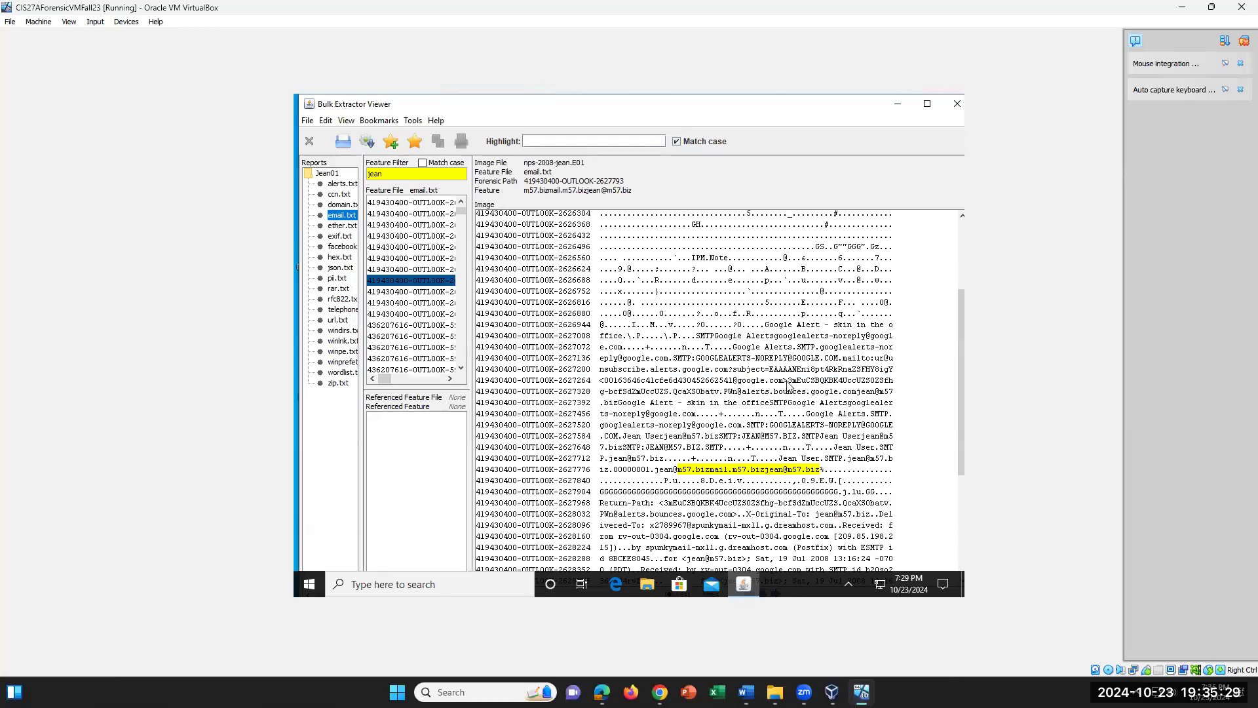
click(791, 384)
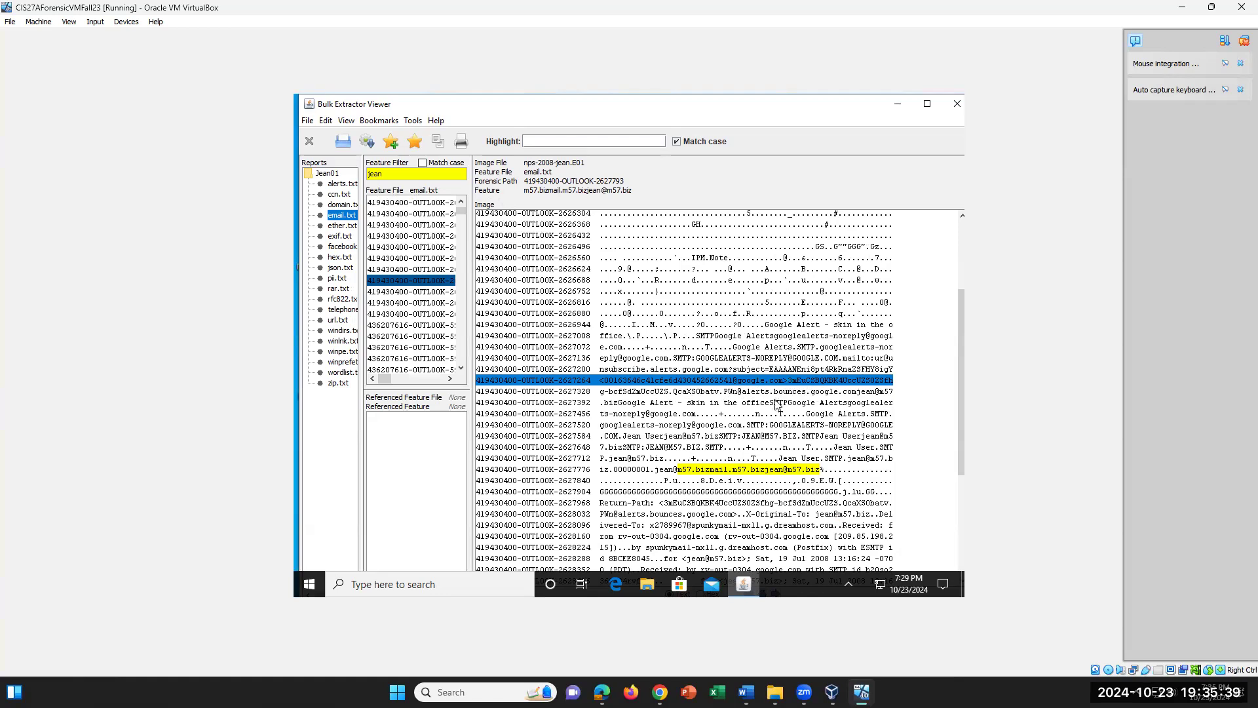
click(767, 388)
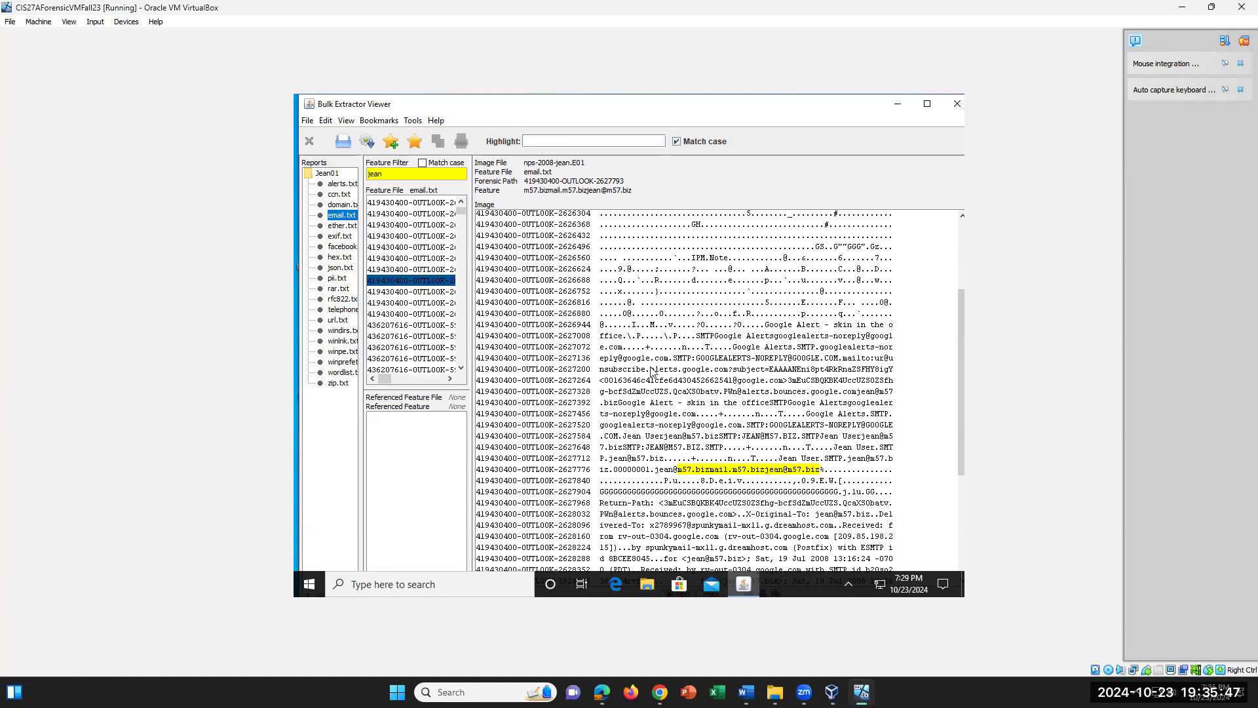
click(629, 386)
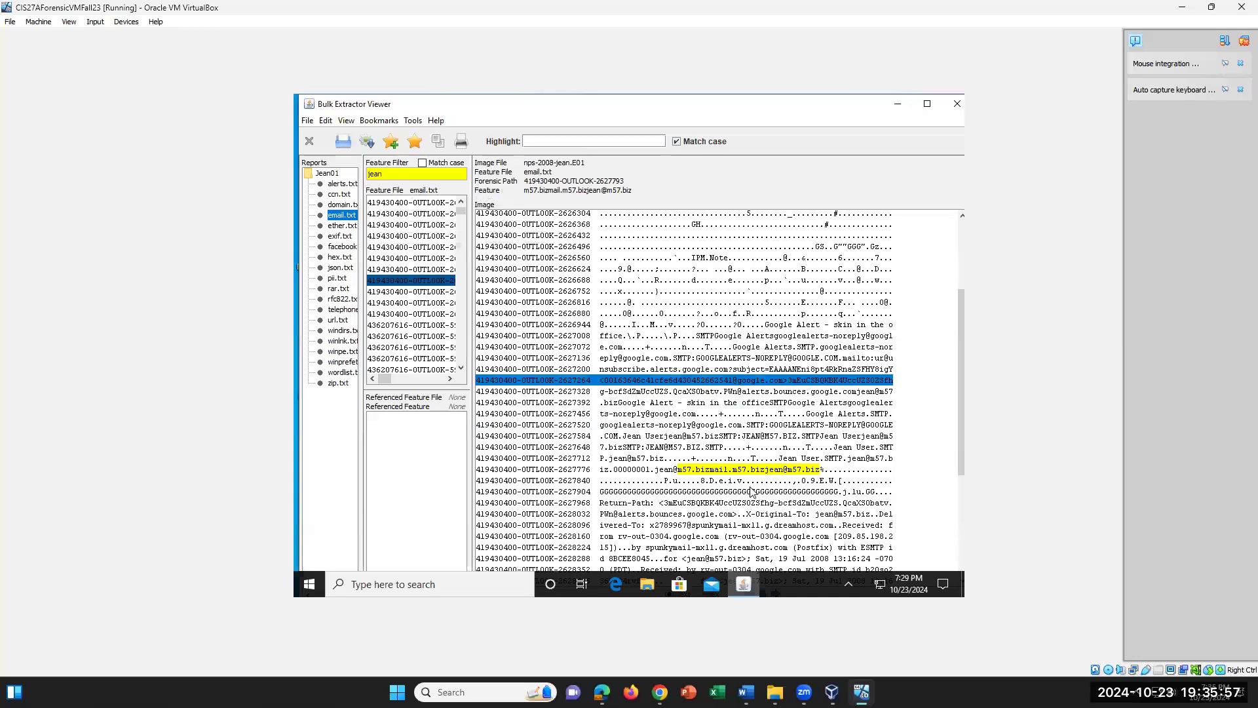
Look through the header lines below and above the marked line for the subject line and e-mail servers.
scroll(751, 492, down, 4)
scroll(751, 491, down, 1)
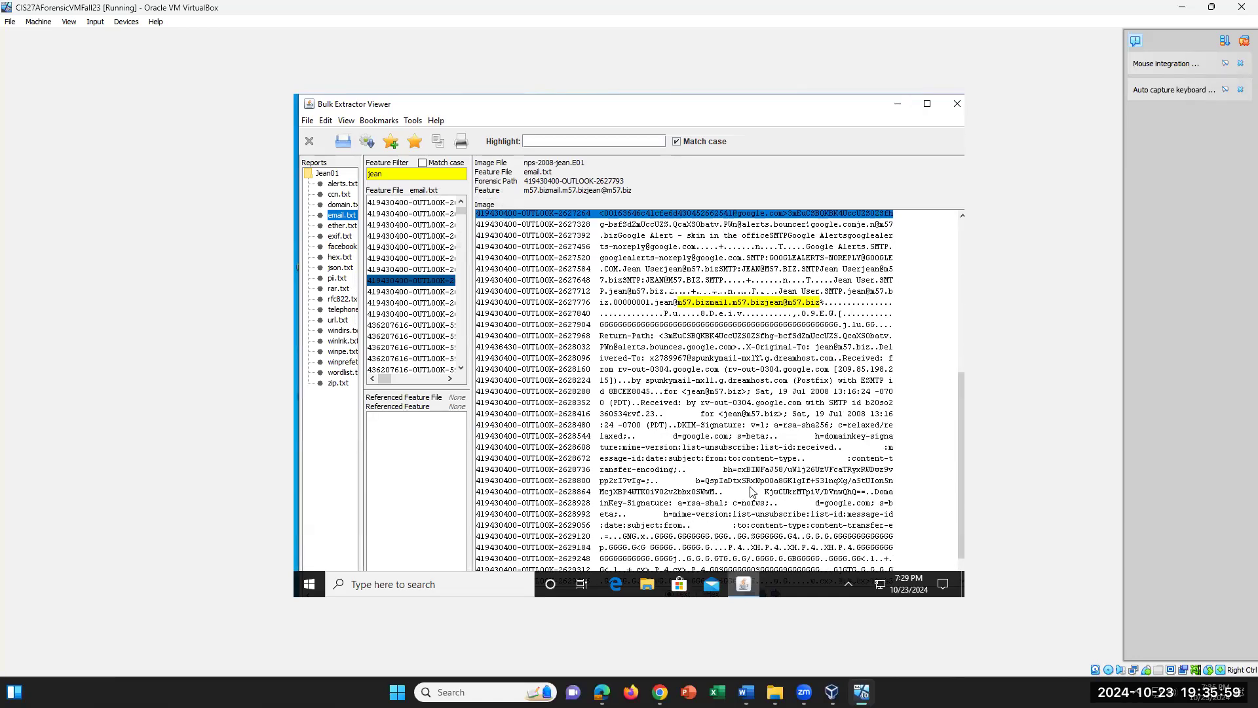
scroll(751, 491, down, 1)
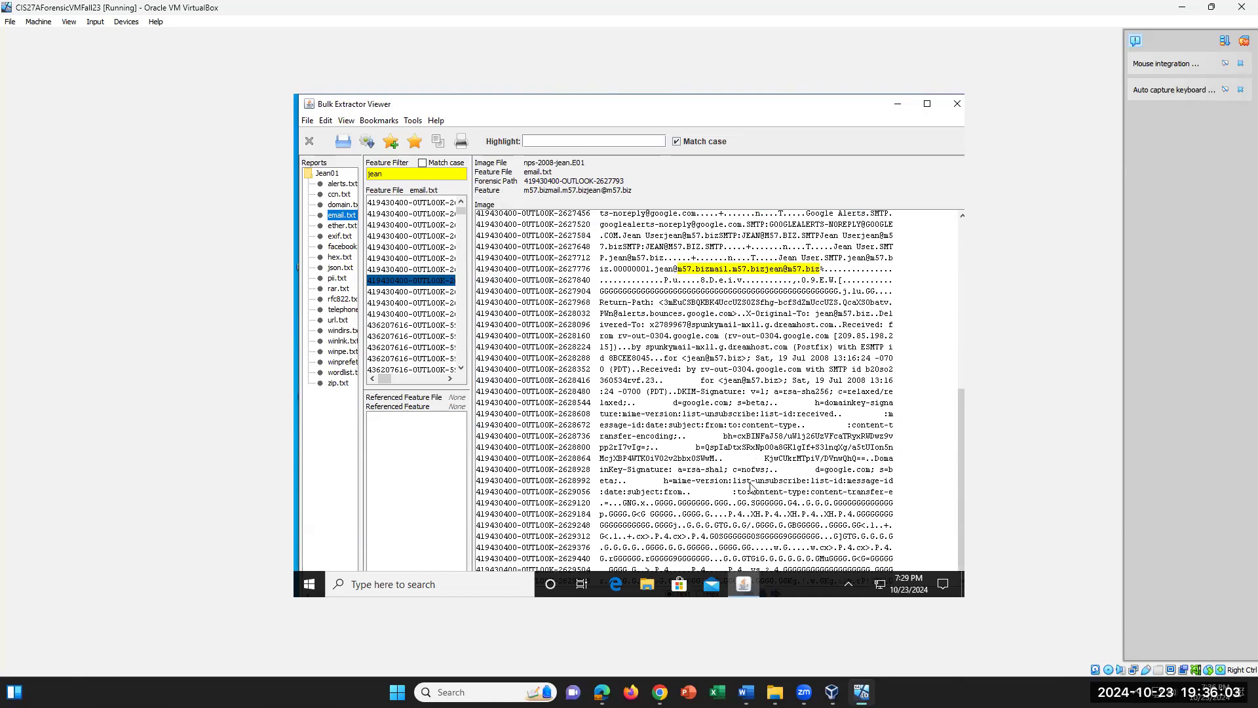
scroll(751, 486, up, 1)
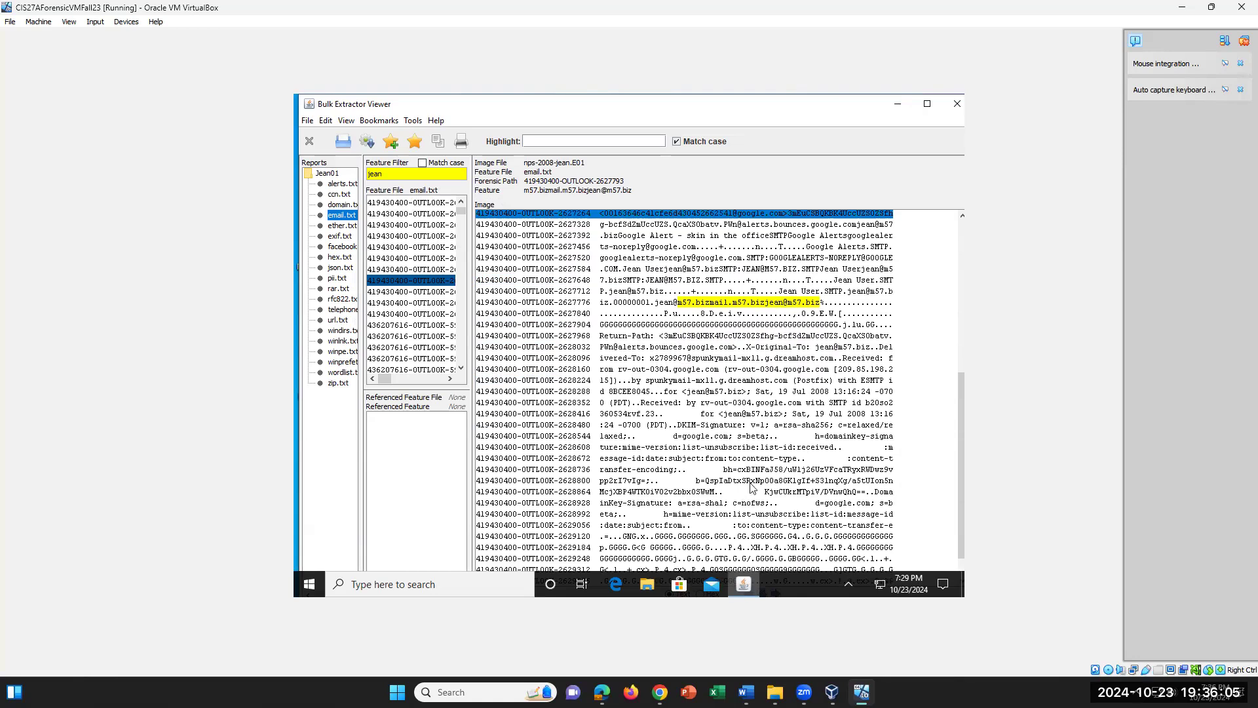
scroll(751, 488, up, 1)
scroll(750, 488, up, 4)
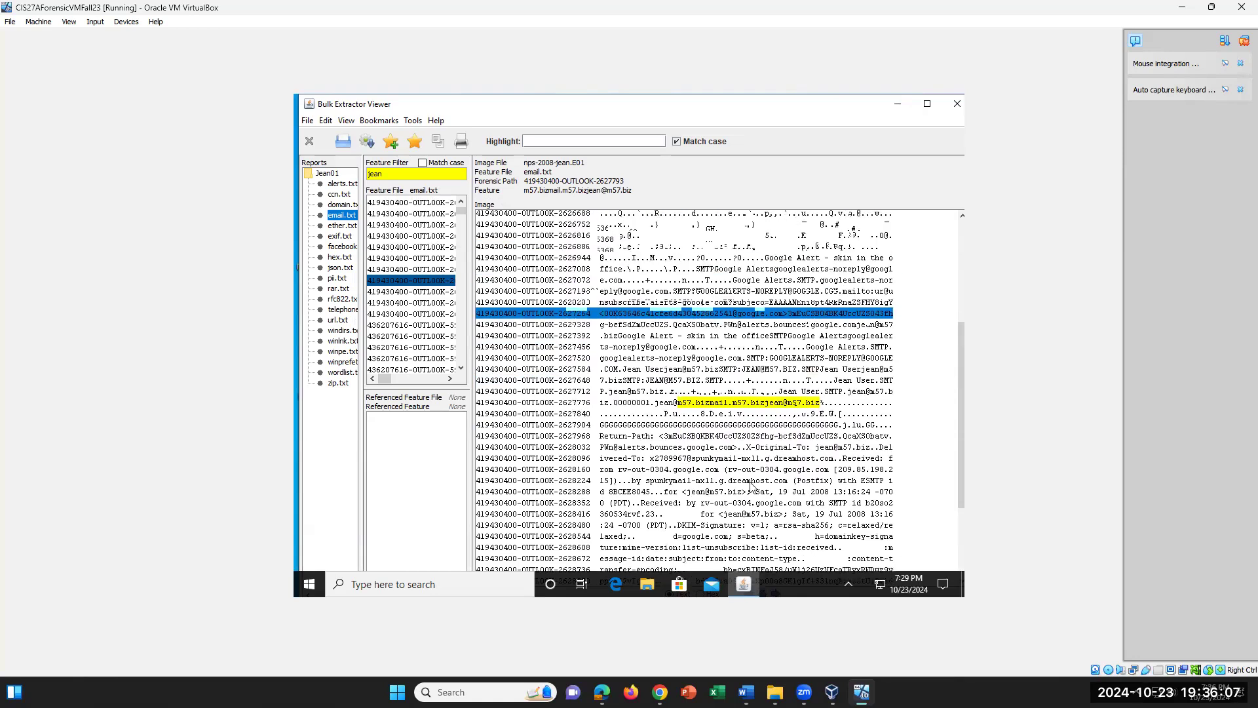
scroll(751, 487, up, 3)
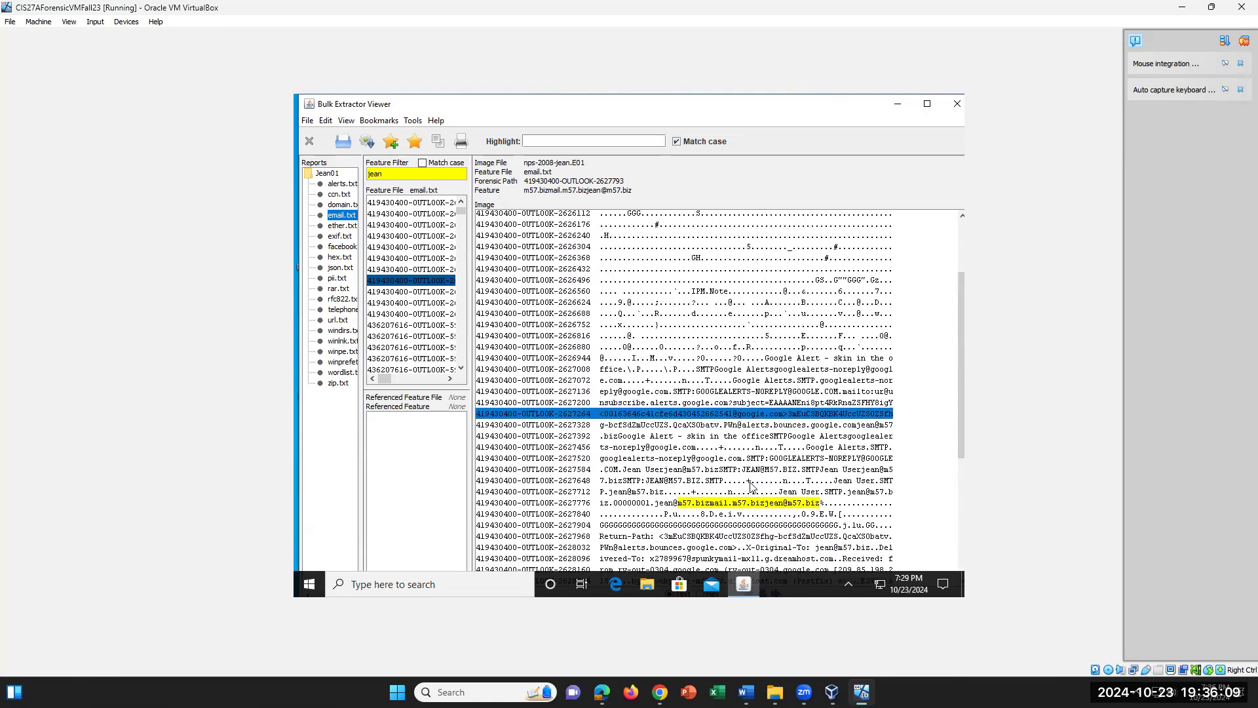
scroll(751, 487, up, 1)
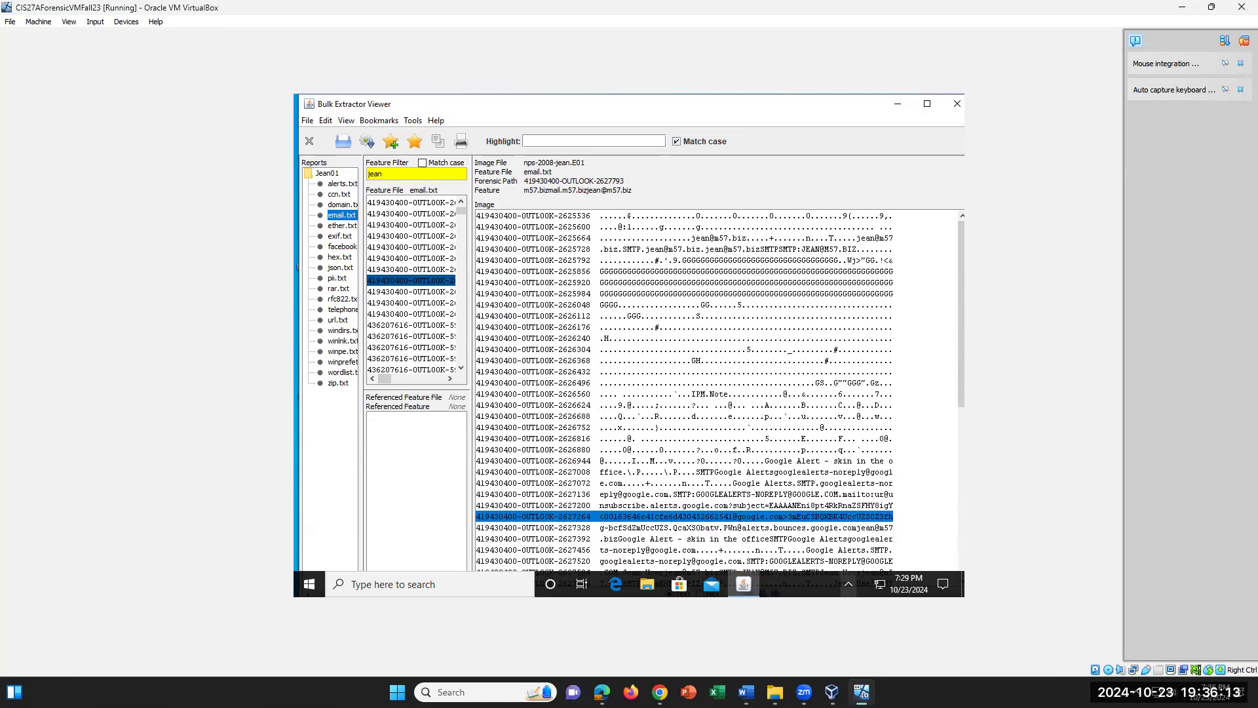
Recheck question 26 in the Word lab document, return to the VirtualBox VM, and review the header lines surrounding the irregular address.
click(746, 691)
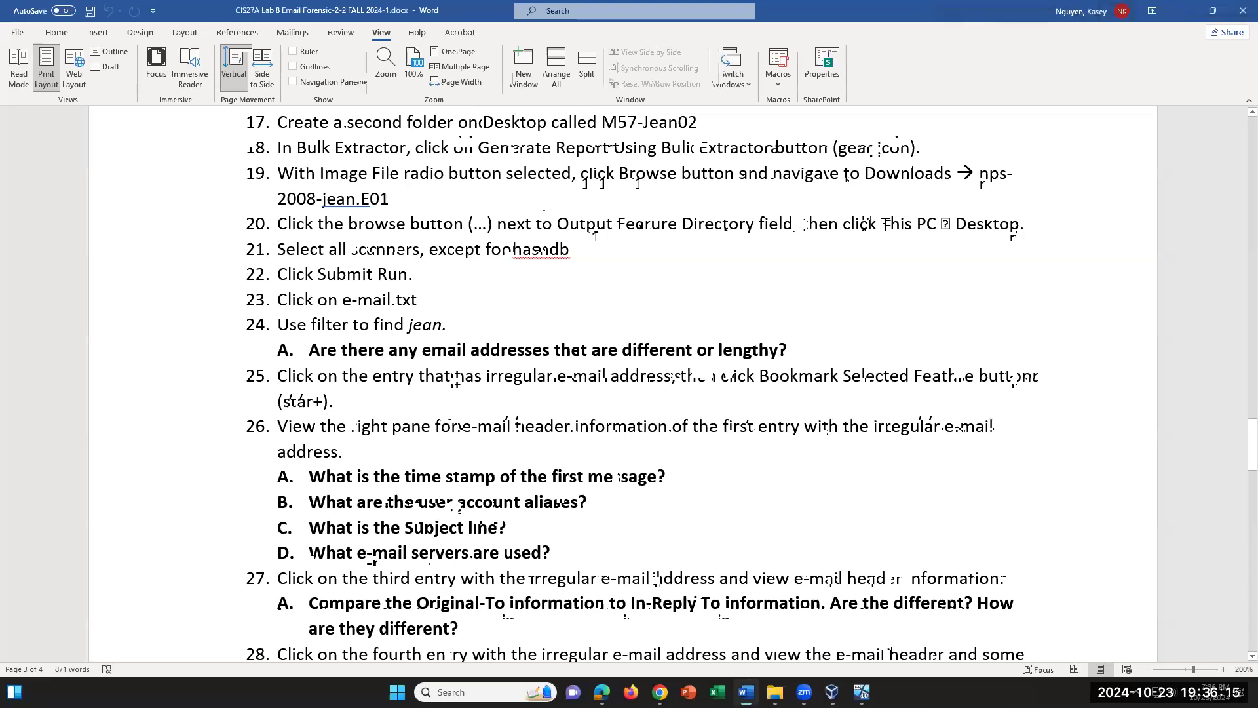
click(861, 691)
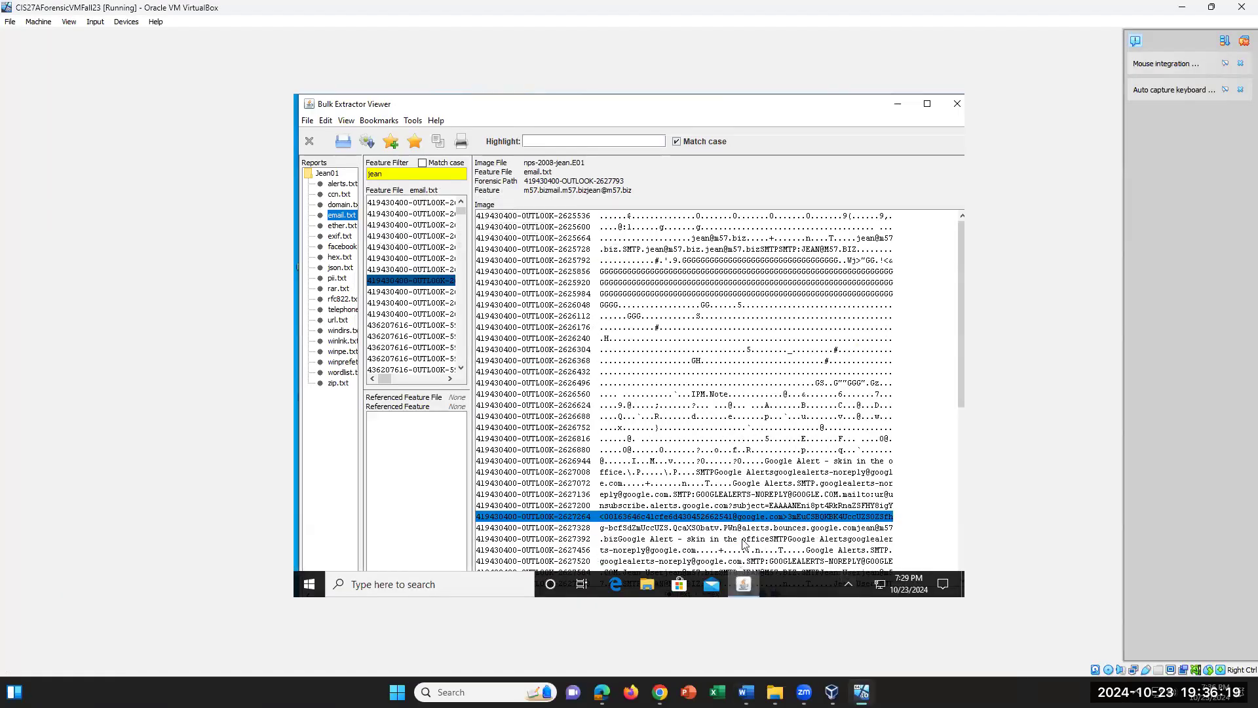
scroll(742, 544, down, 3)
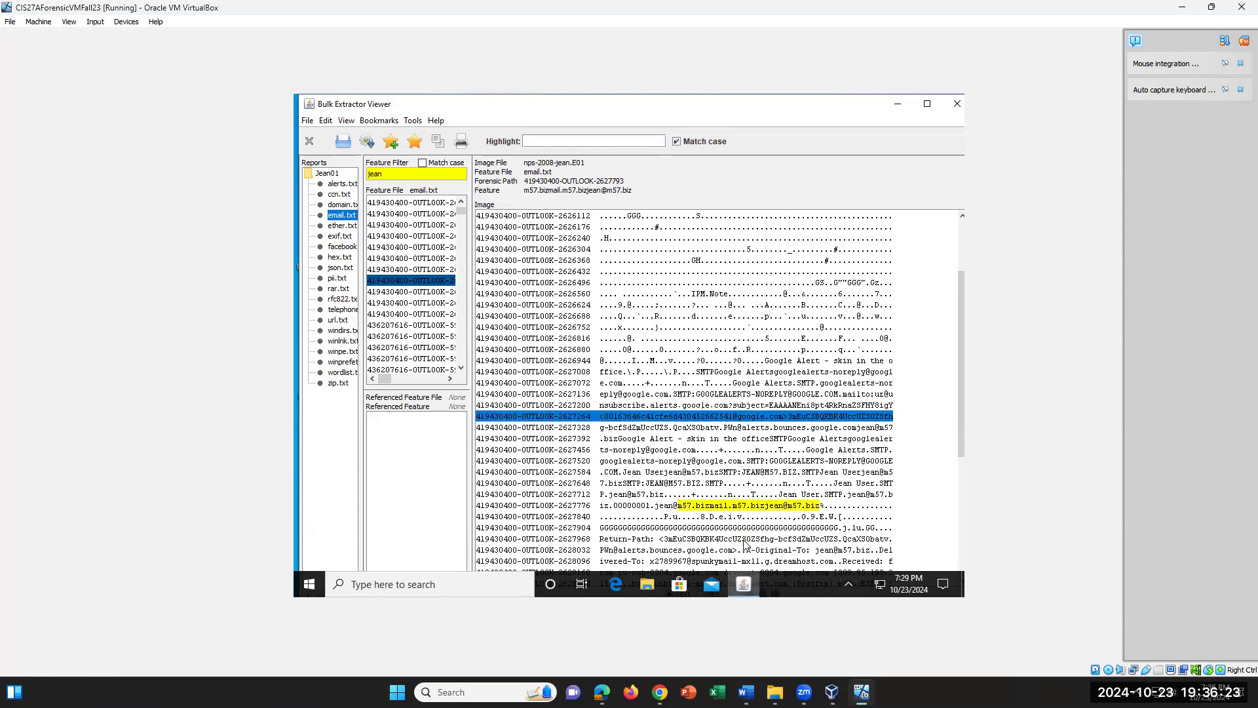
scroll(745, 544, down, 1)
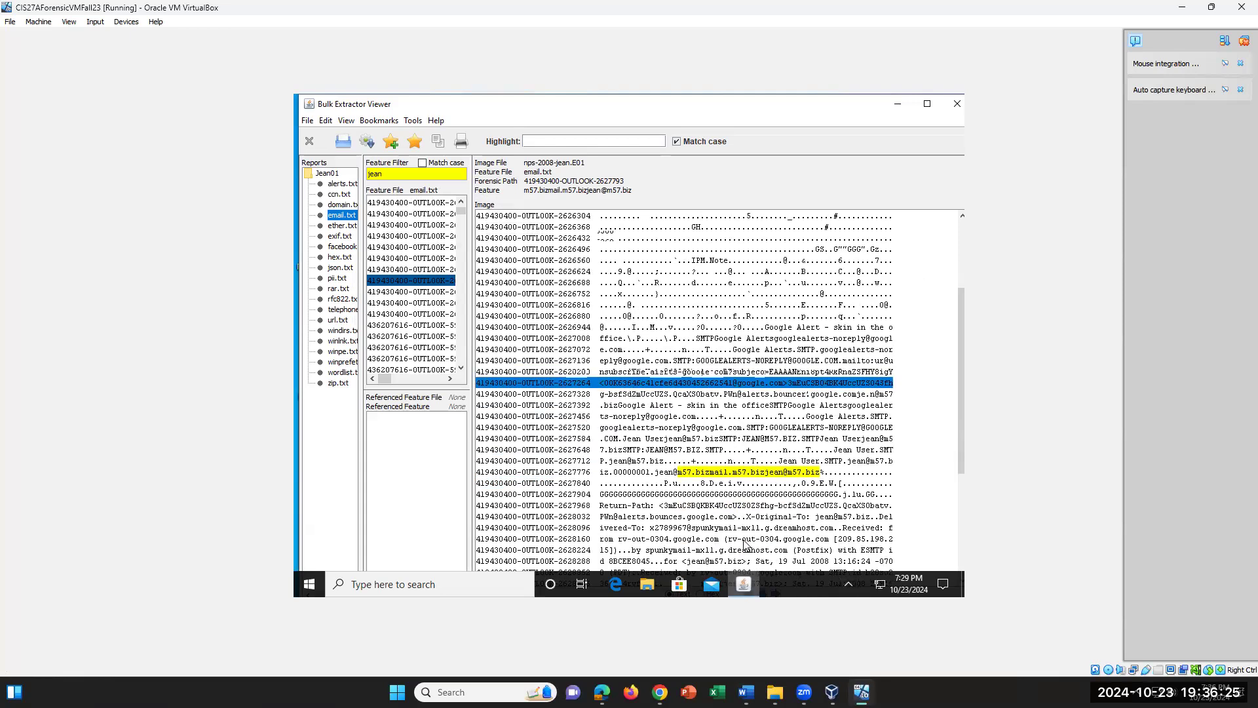
scroll(744, 544, down, 2)
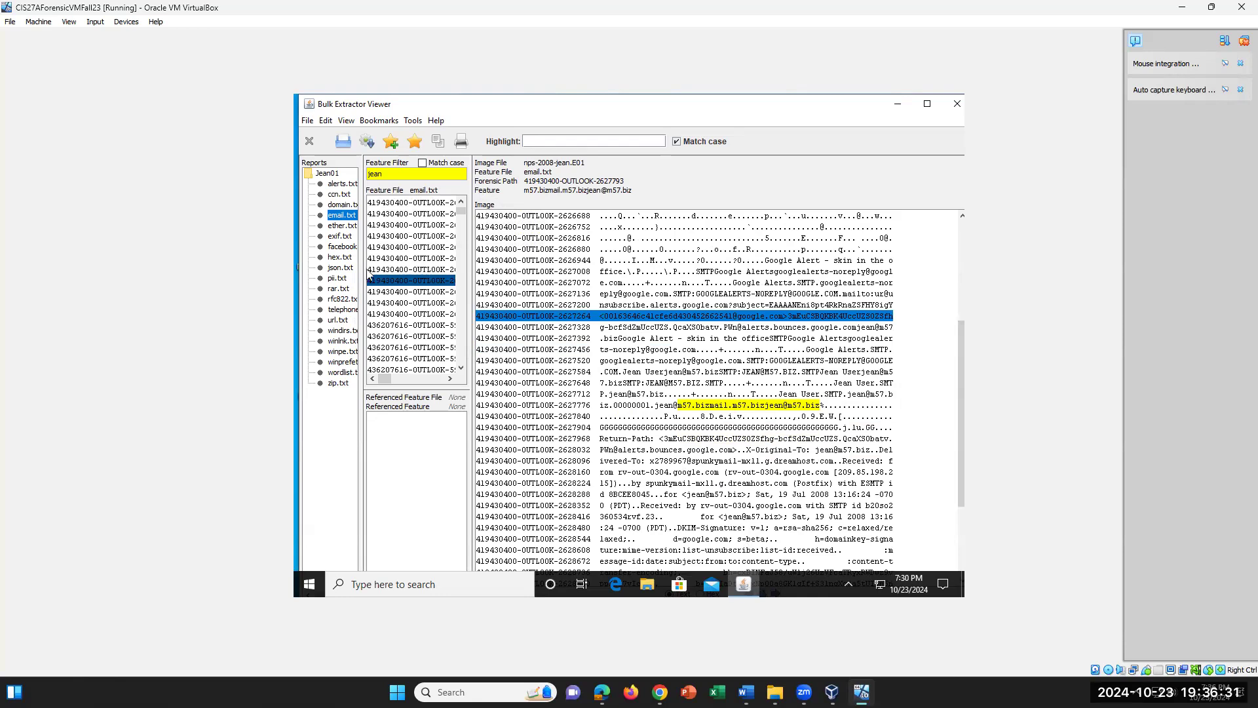
drag(363, 269, 500, 266)
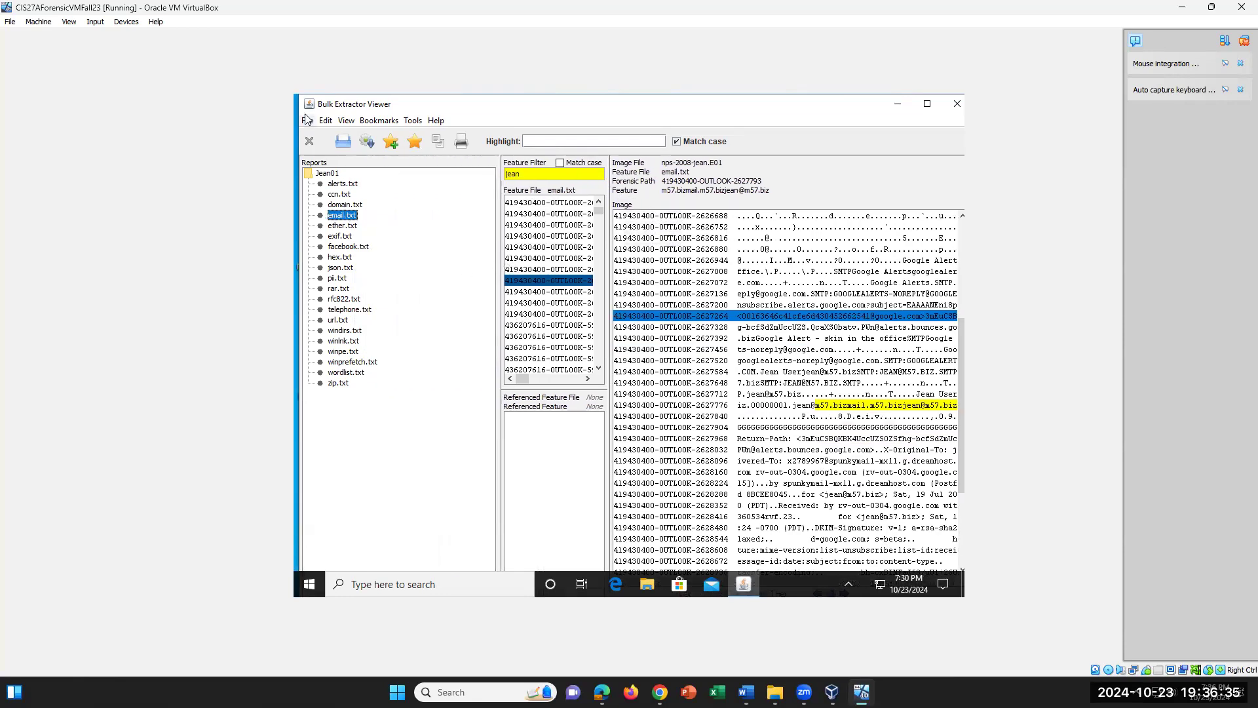
click(366, 143)
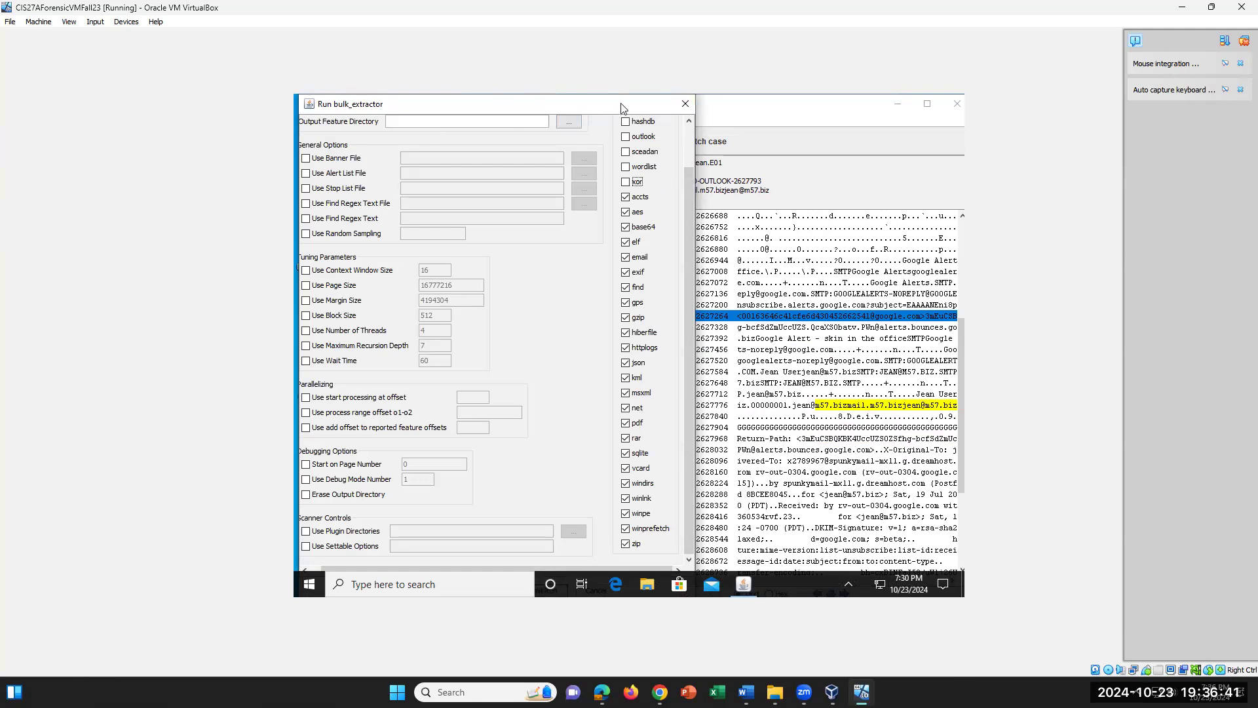
click(683, 107)
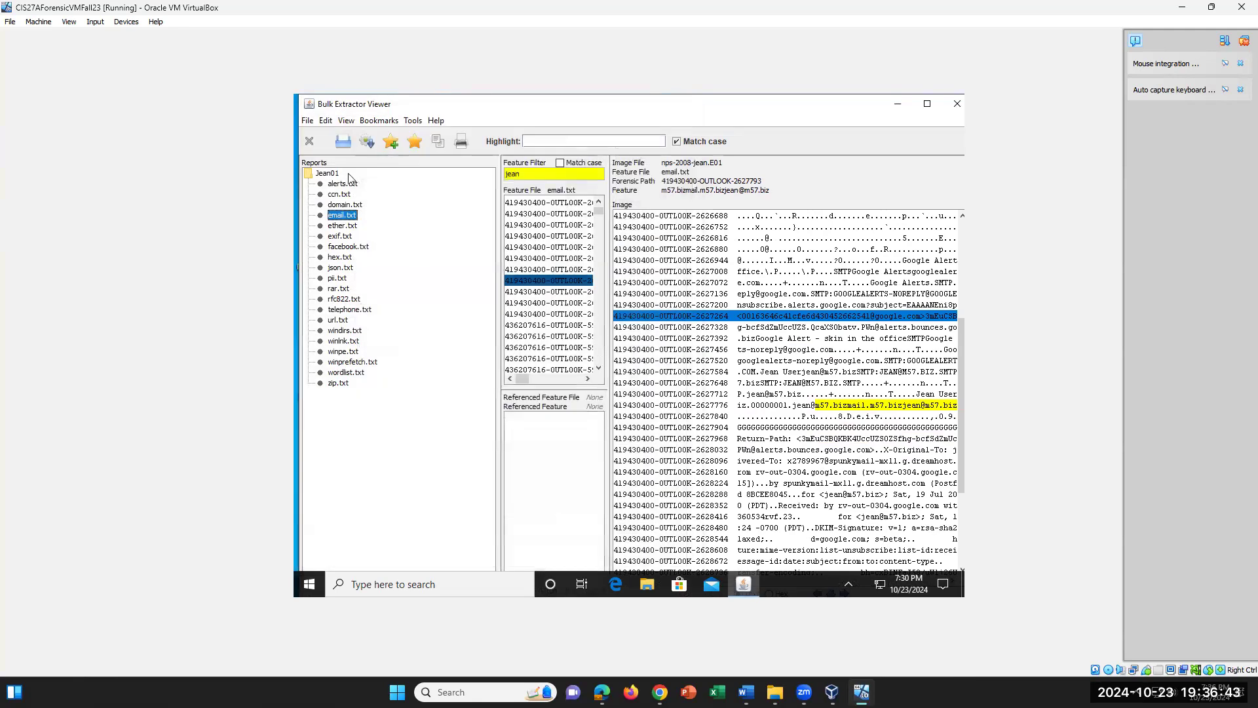
click(309, 176)
click(309, 176)
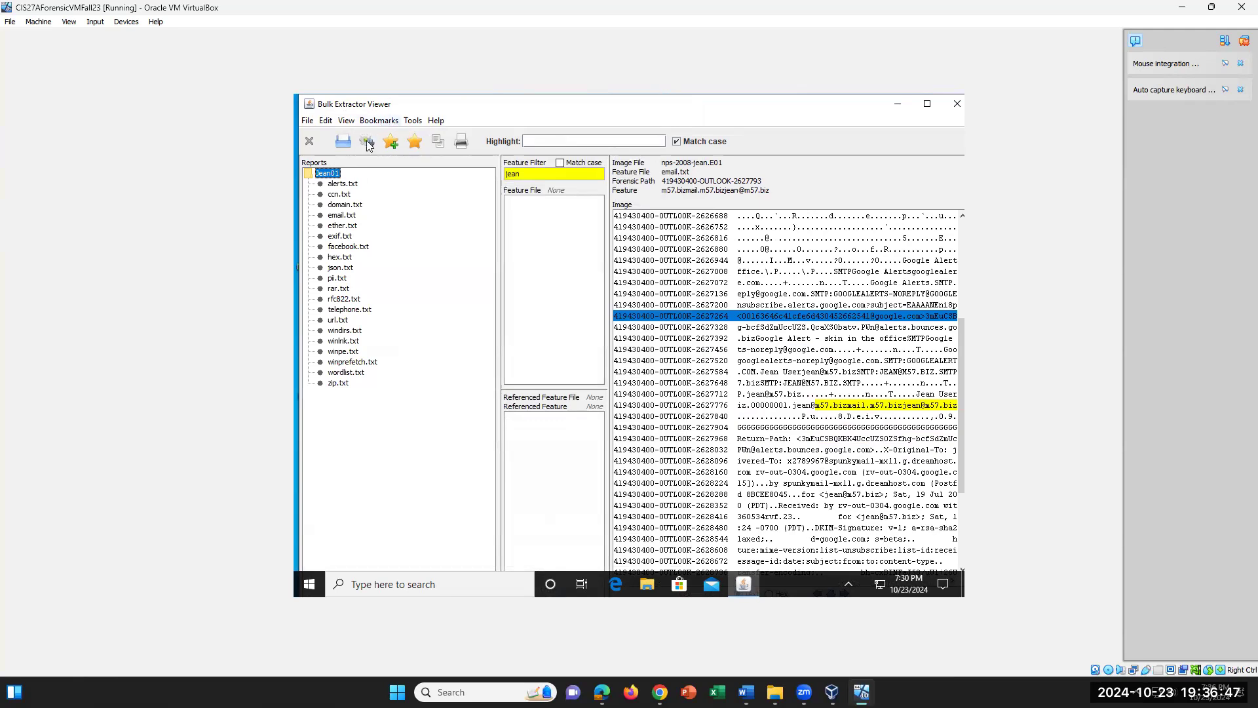
click(346, 122)
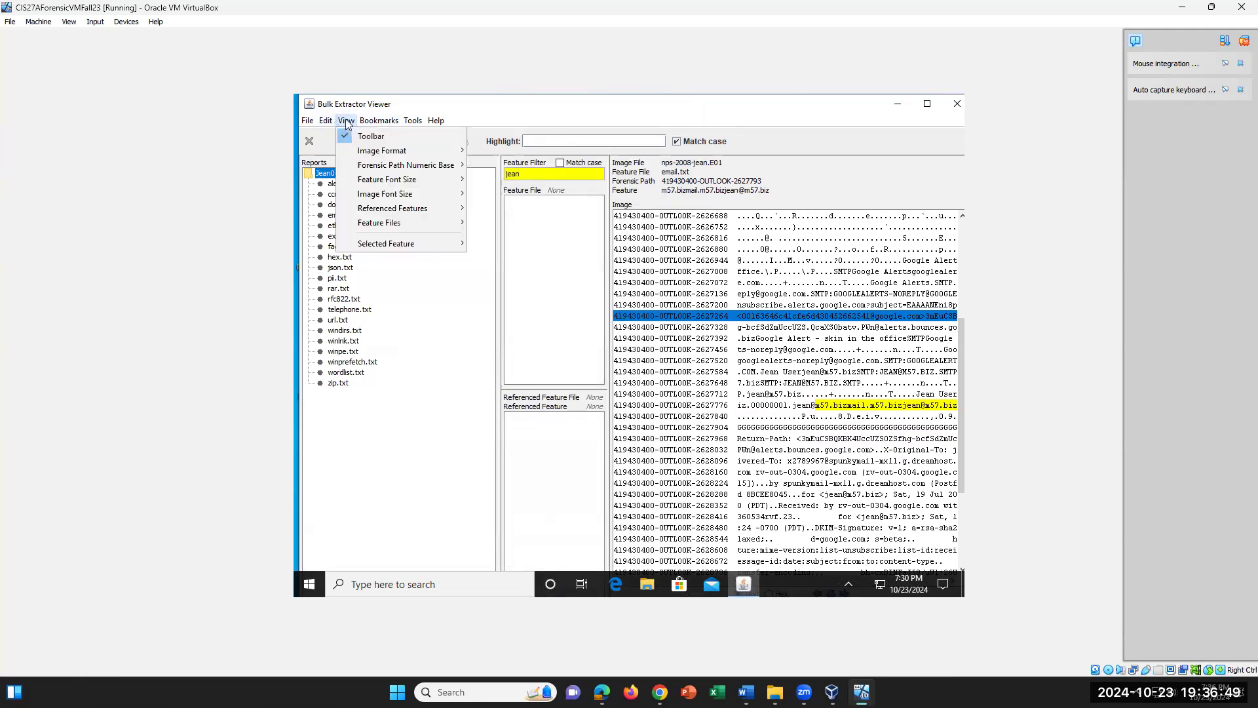
mouse_move(376, 155)
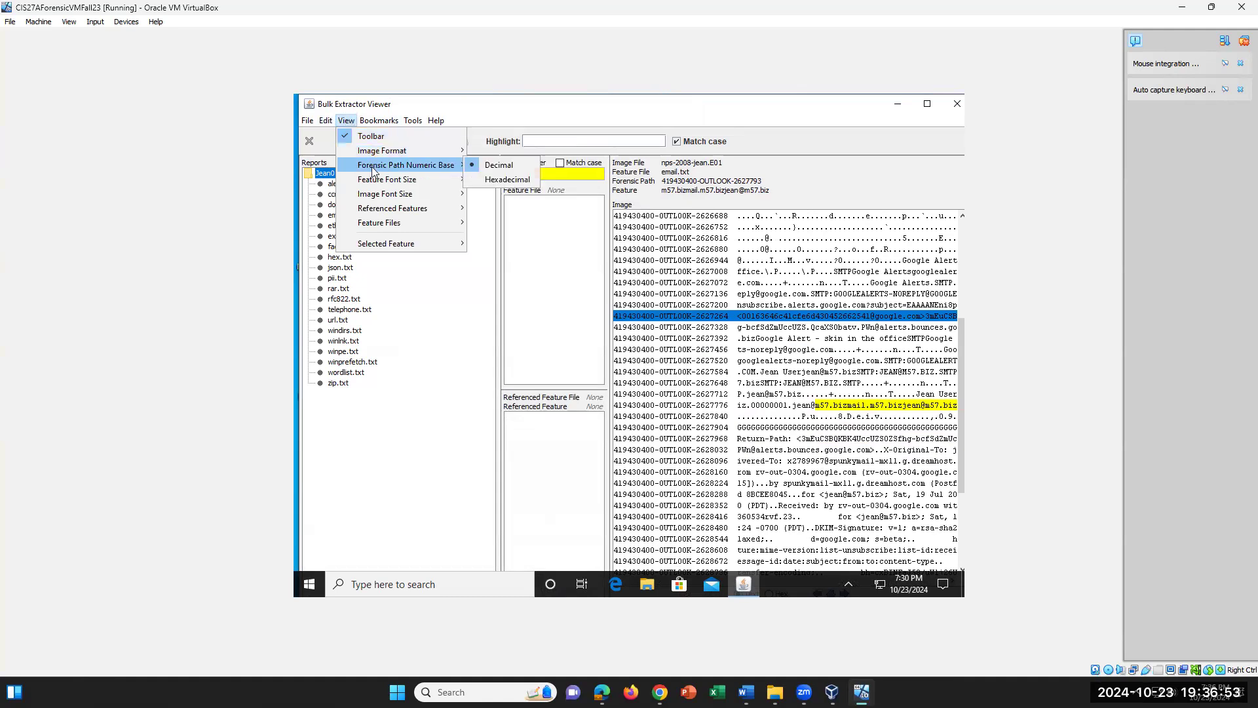
mouse_move(376, 226)
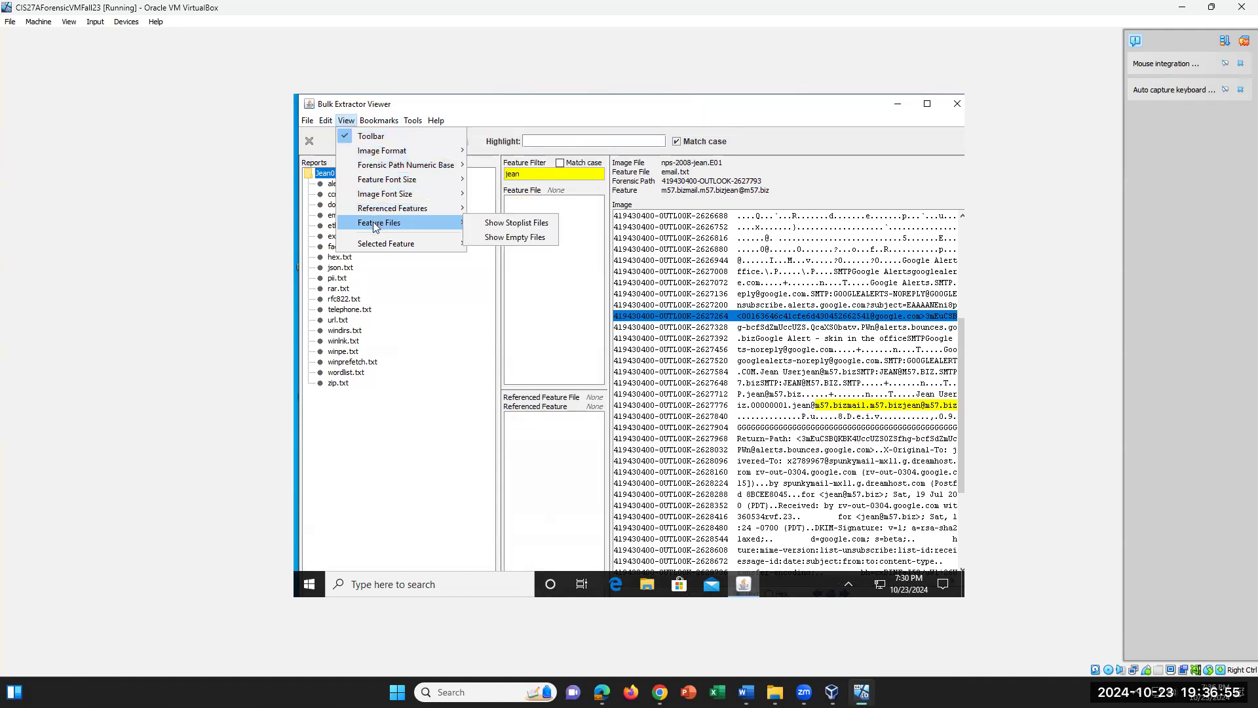
click(384, 263)
click(326, 124)
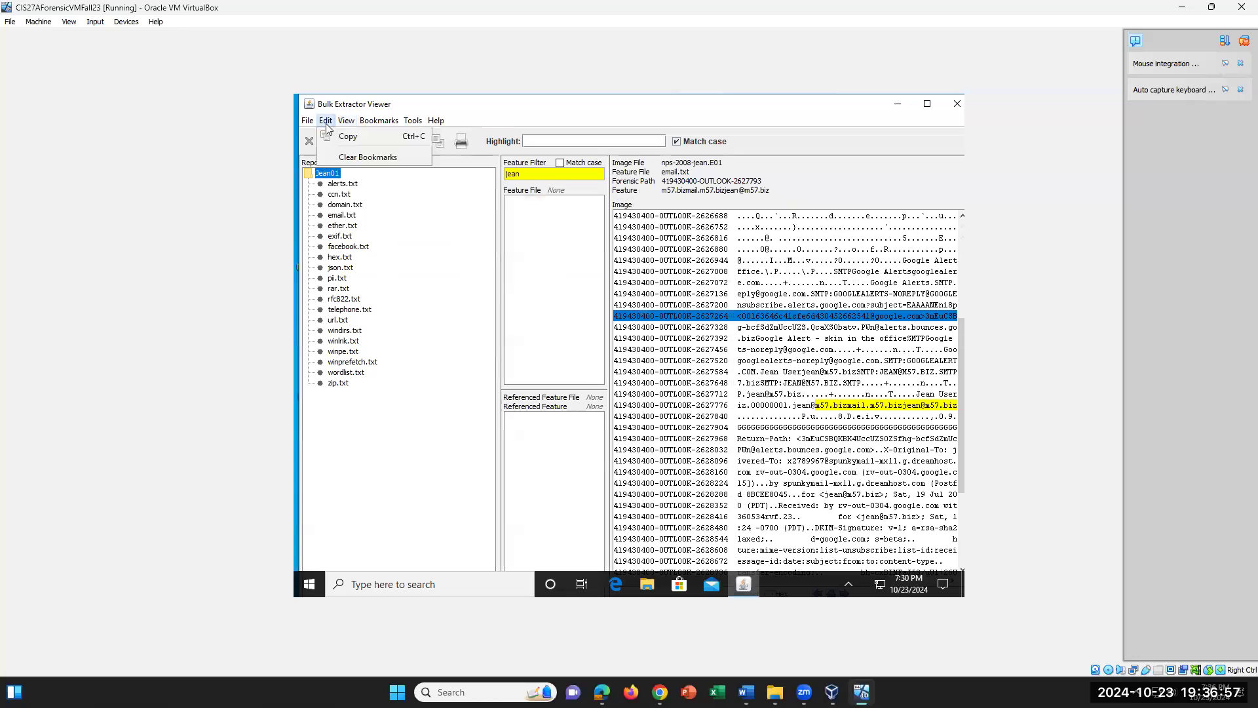
click(460, 349)
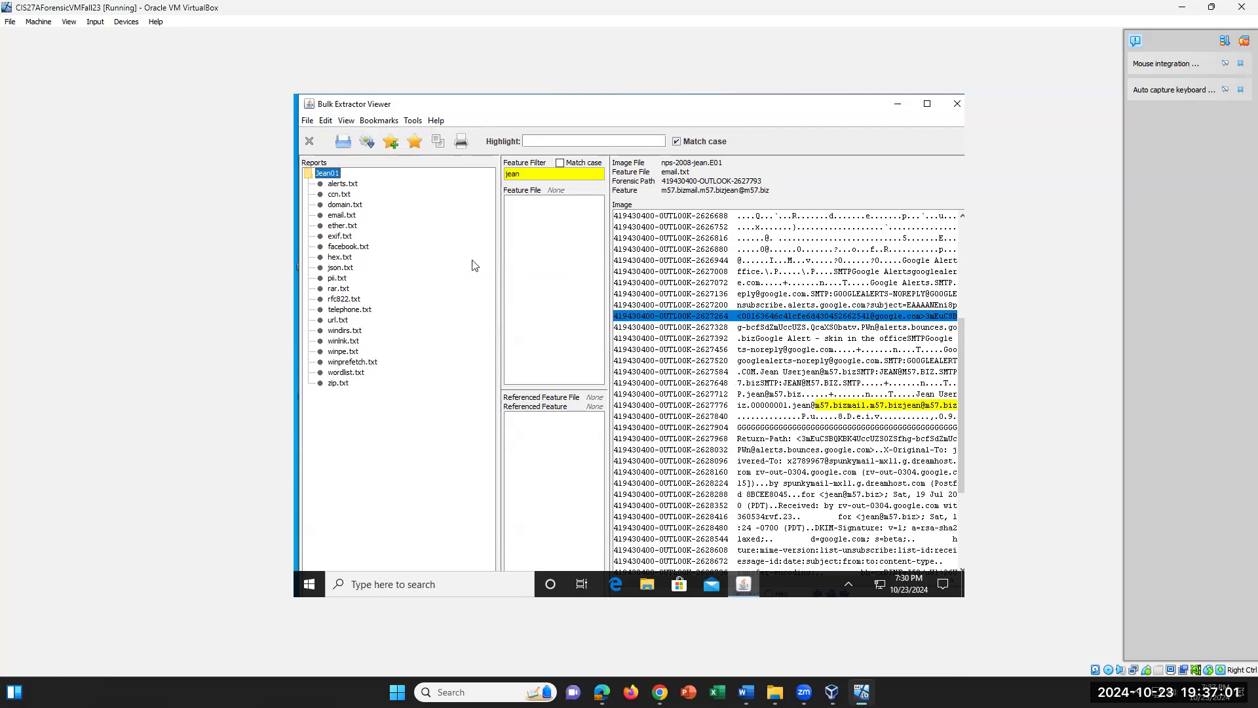
Reopen the email.txt features of Jean01 and widen the feature list to find the irregular address at 419430400-OUTLOOK-2627793 again.
click(343, 216)
drag(499, 290, 415, 285)
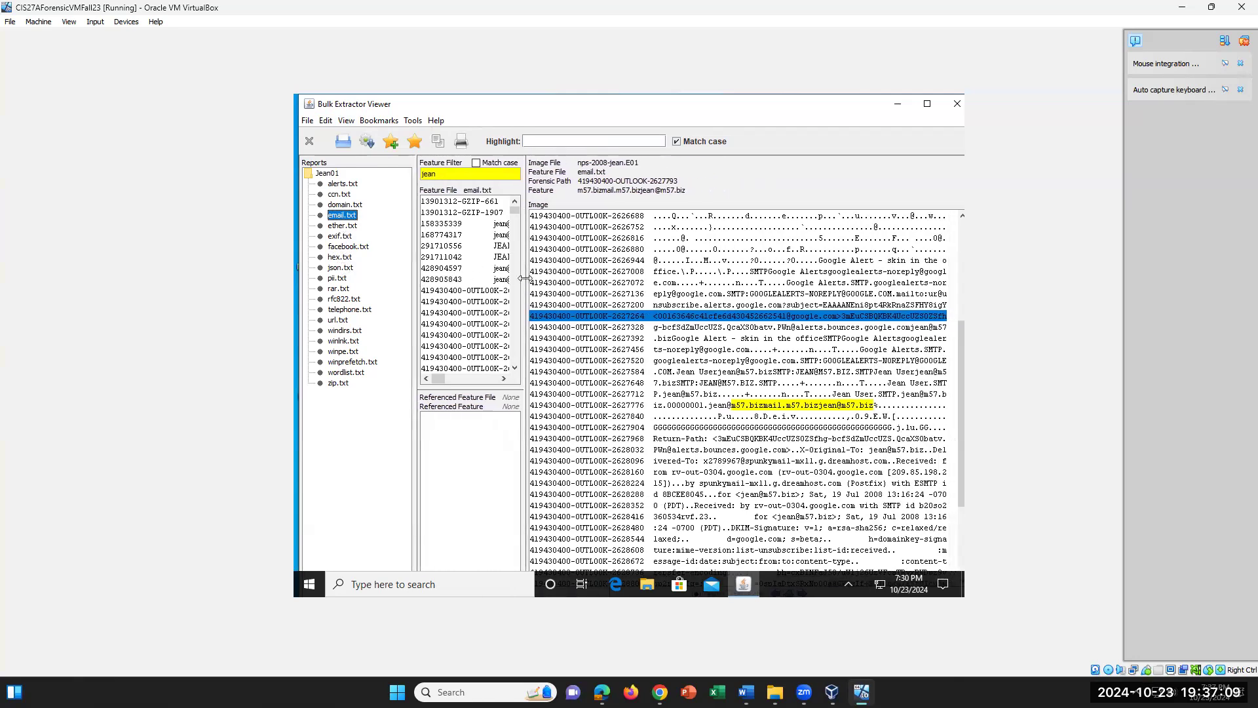
drag(524, 278, 666, 281)
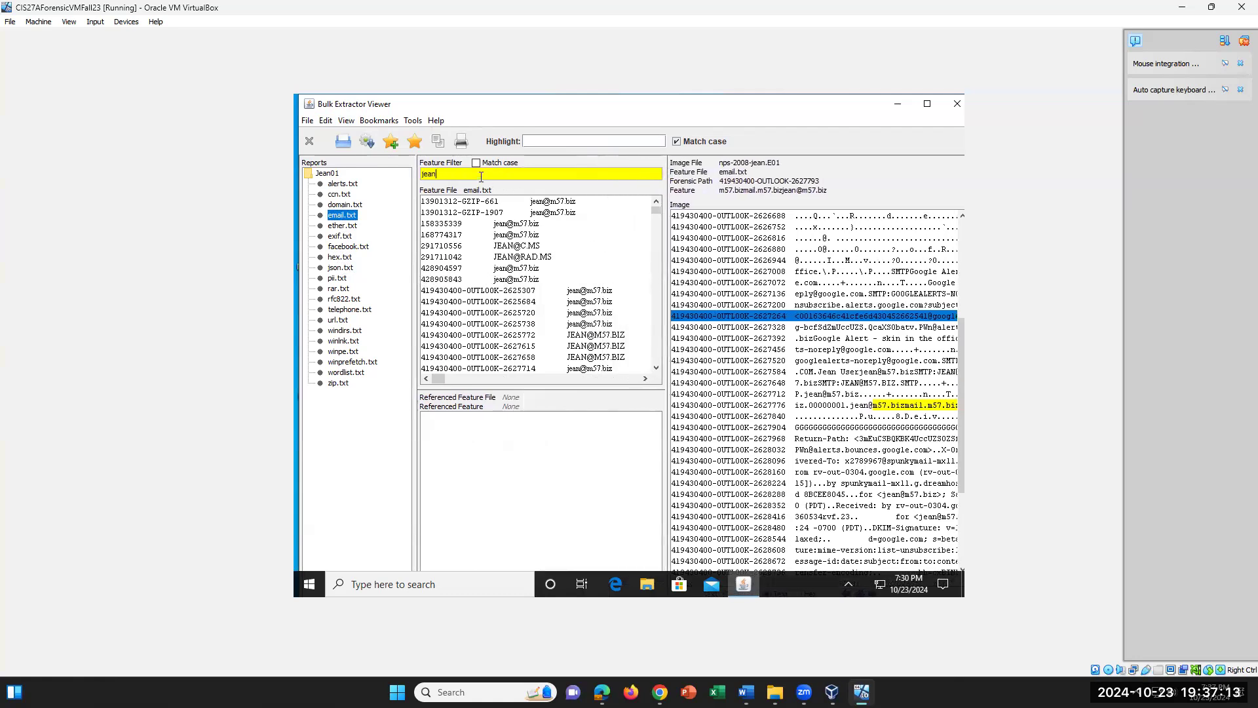
scroll(550, 294, down, 3)
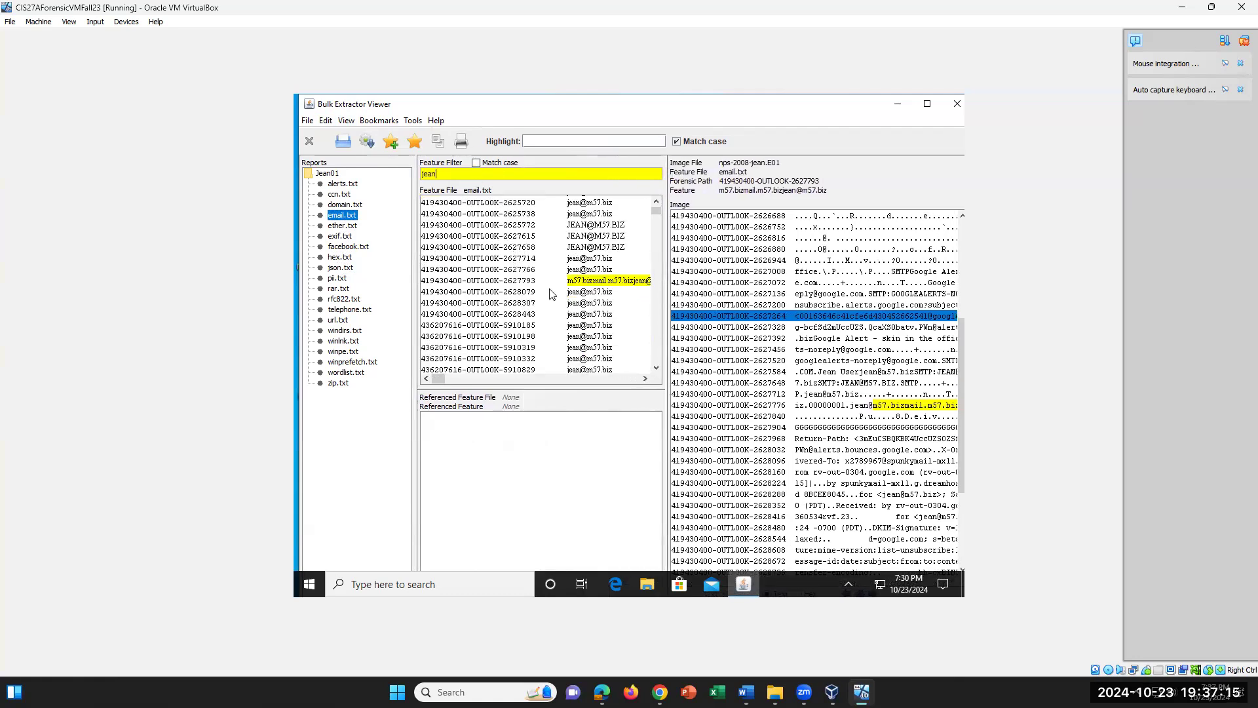
Open the irregular address at 436207616-OUTLOOK-5913233 among the email.txt features and examine the header lines around it.
click(594, 284)
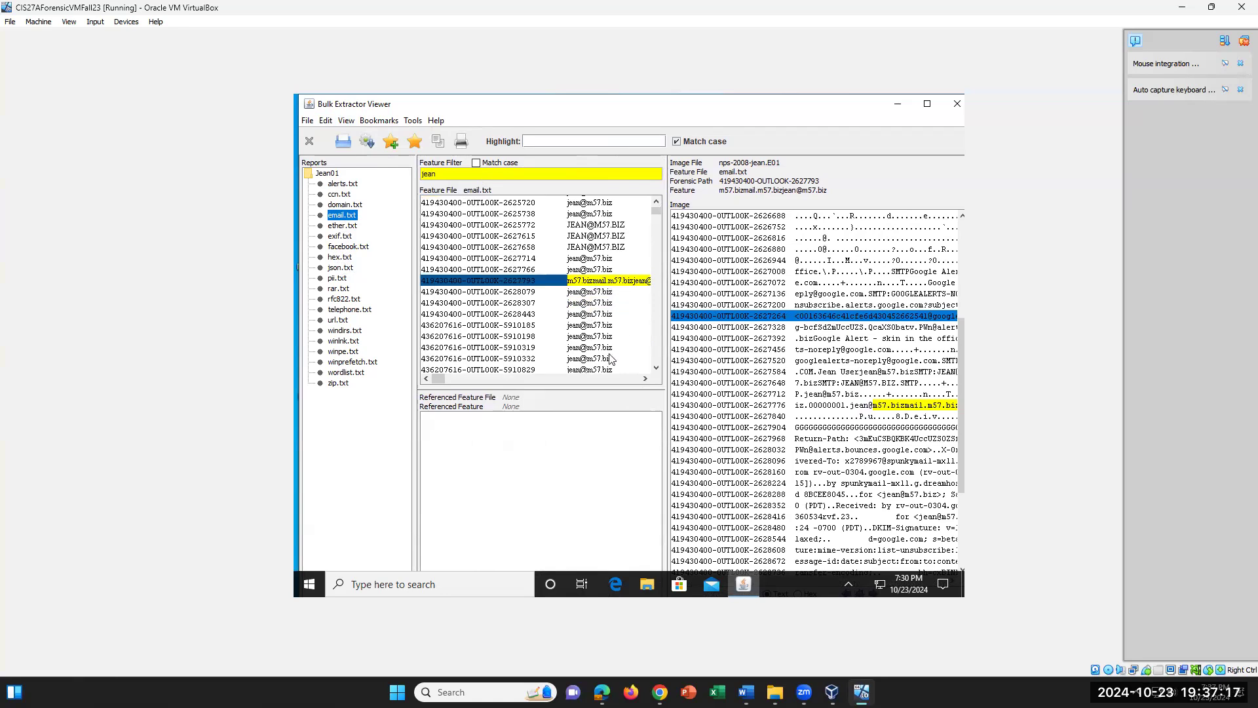
scroll(612, 357, down, 2)
scroll(611, 357, down, 4)
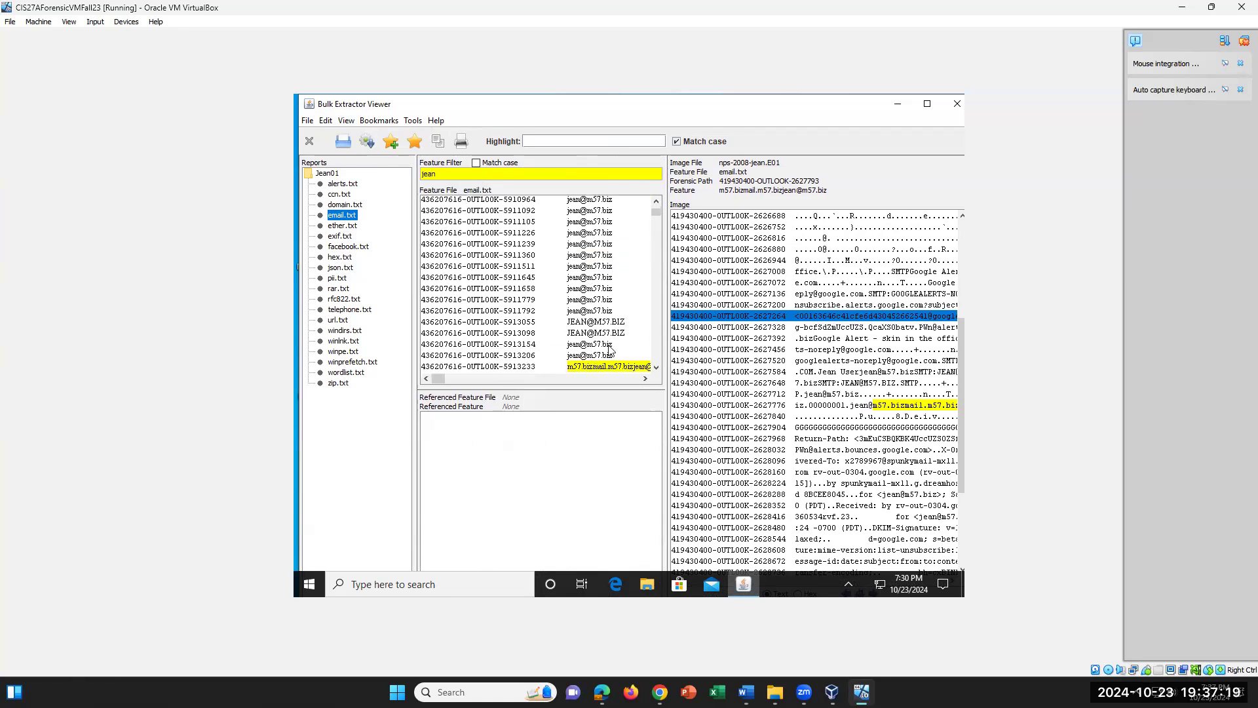
click(610, 368)
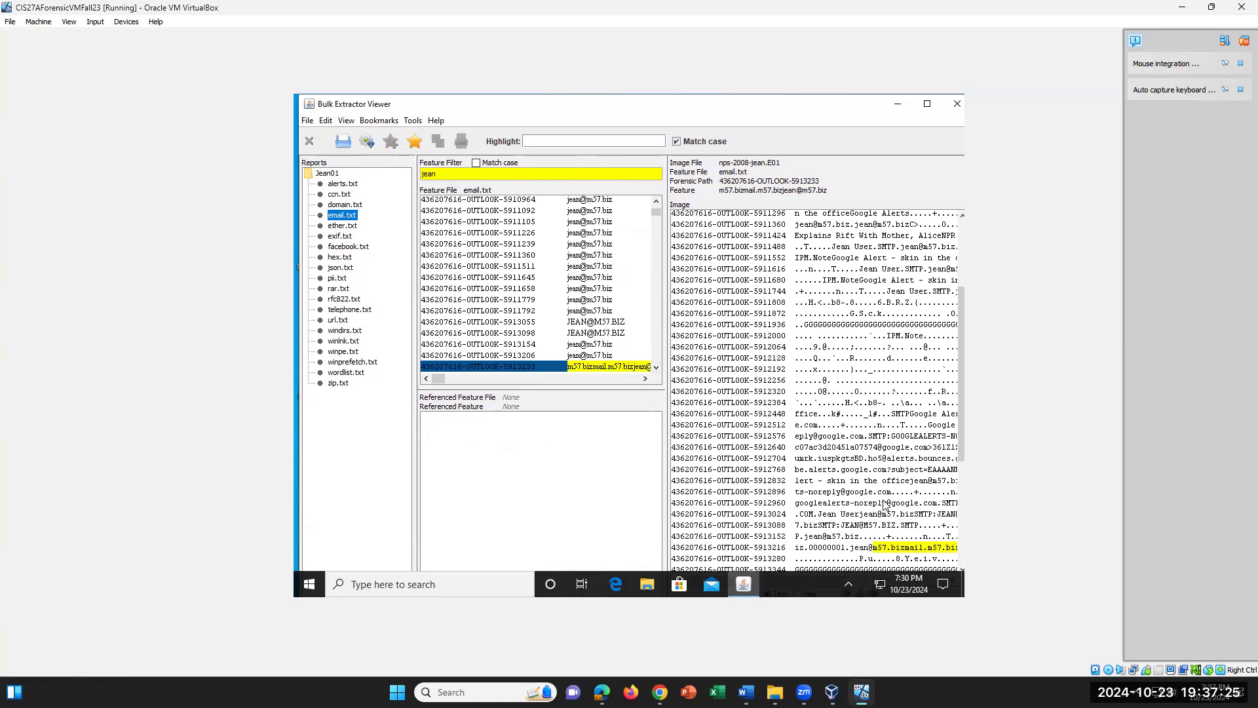
scroll(911, 511, down, 3)
scroll(885, 505, down, 1)
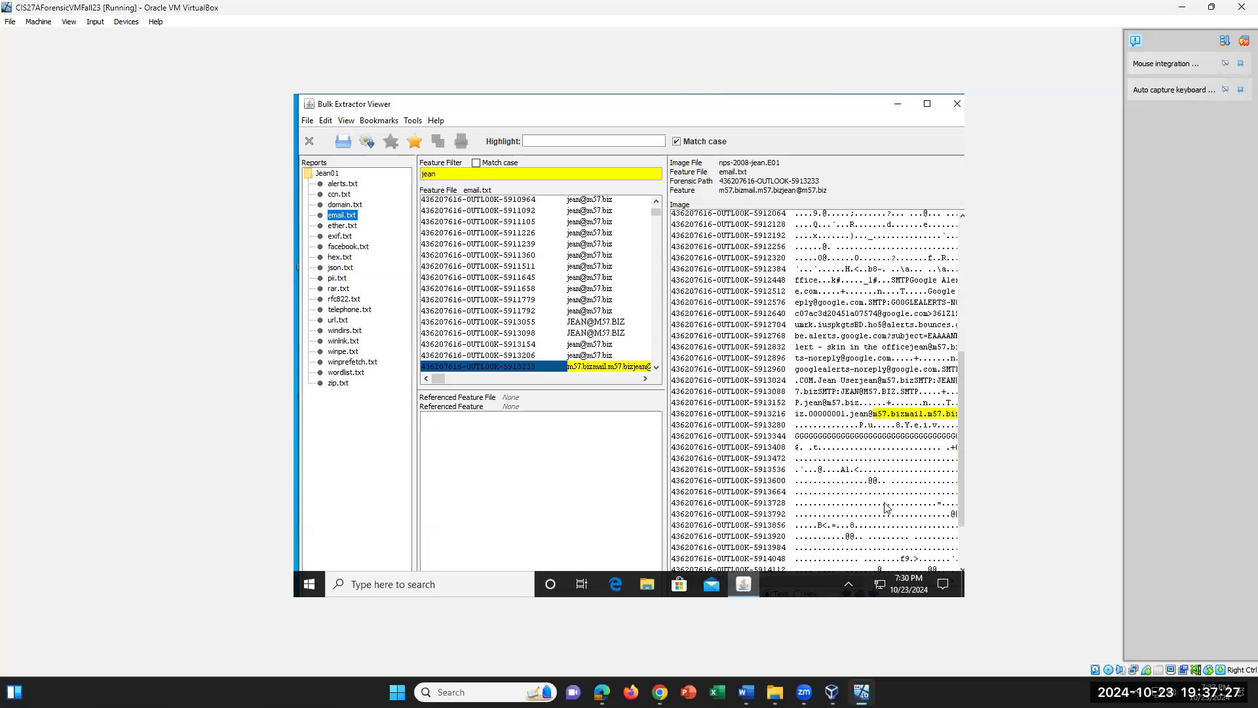
Look further down the email.txt feature list, past 436207616-OUTLOOK-5913233, for more irregular addresses.
click(656, 367)
click(655, 368)
click(656, 368)
click(656, 367)
click(656, 368)
click(656, 368)
click(656, 367)
click(657, 367)
click(657, 366)
Reread questions 26 and 27 in the Word lab document and return to the VirtualBox VM.
click(744, 689)
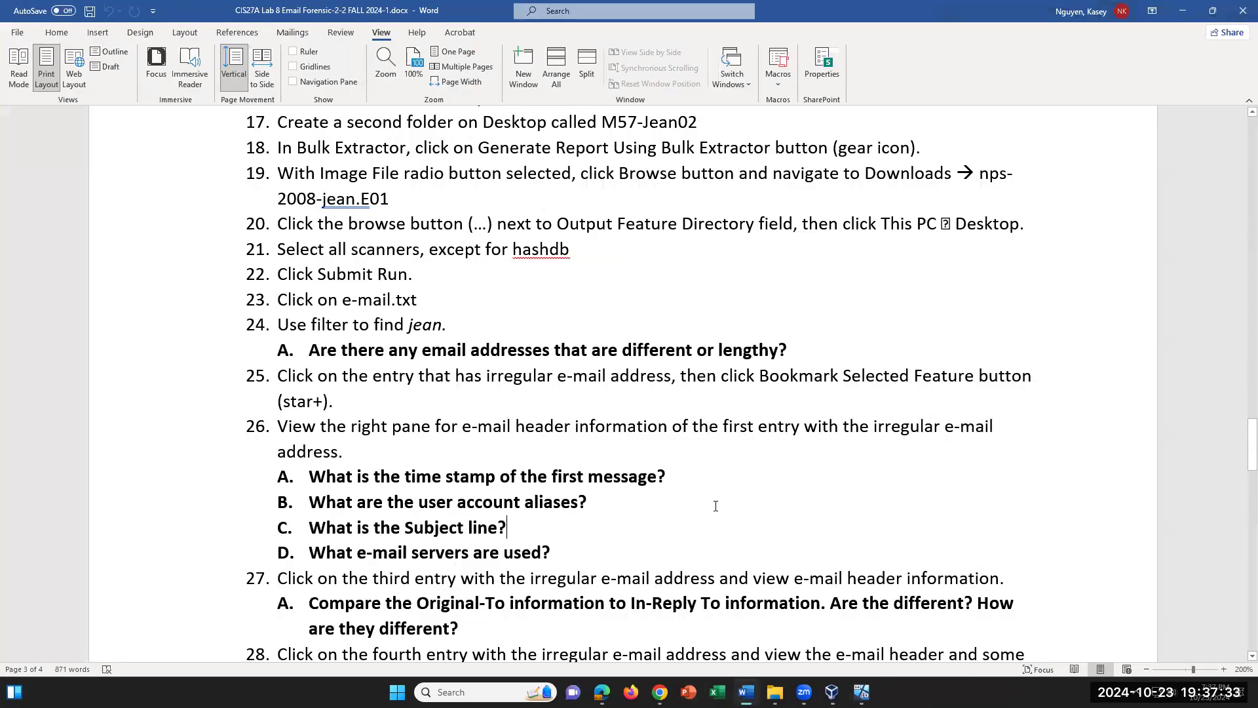
scroll(717, 502, down, 1)
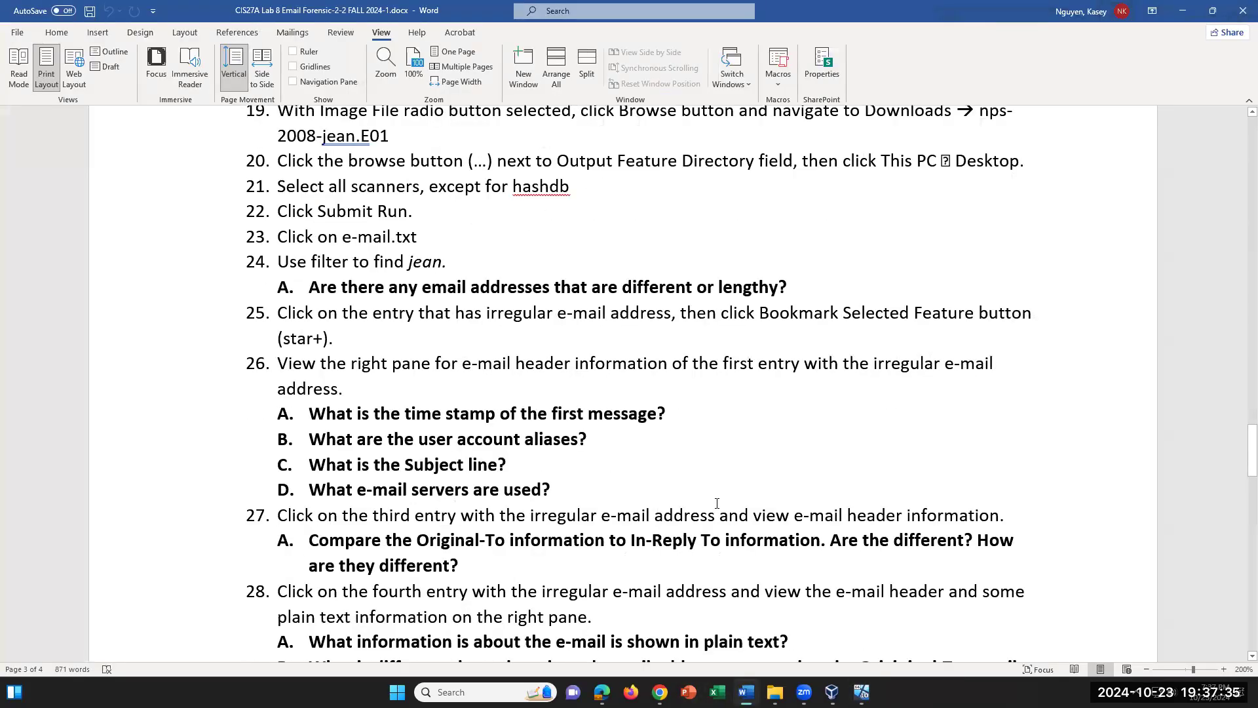
scroll(717, 502, down, 1)
drag(559, 432, 306, 410)
click(576, 435)
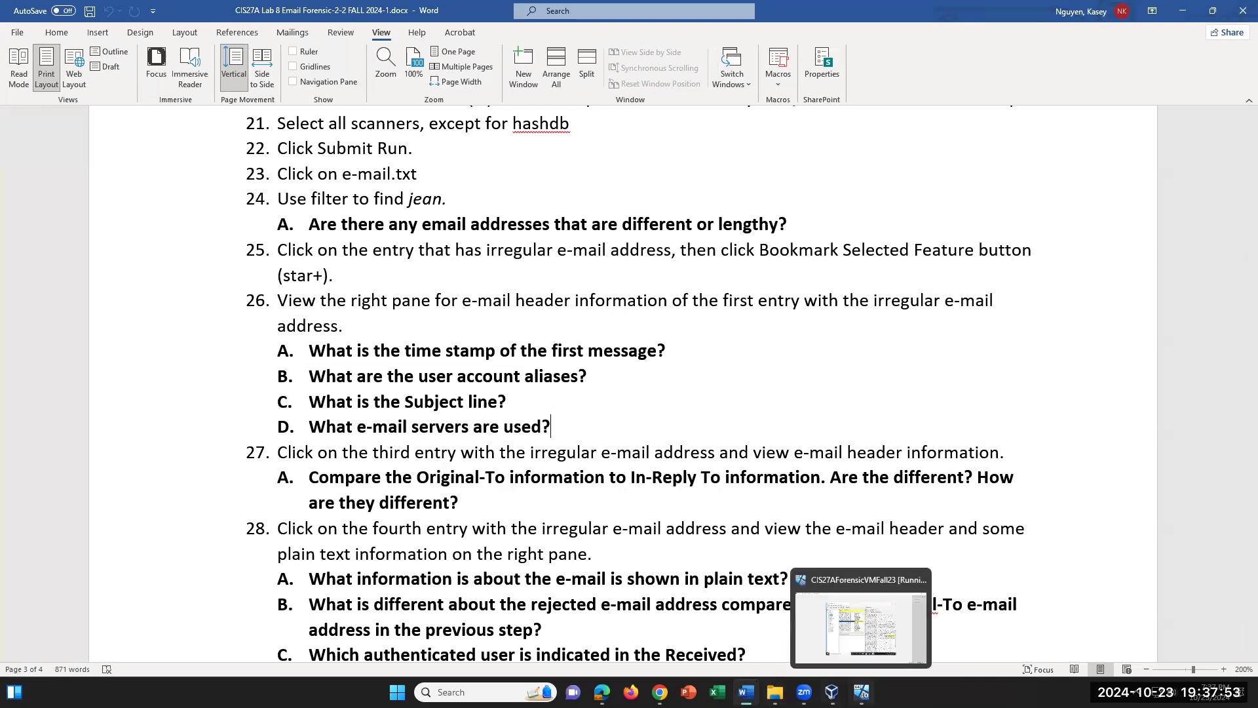
click(861, 691)
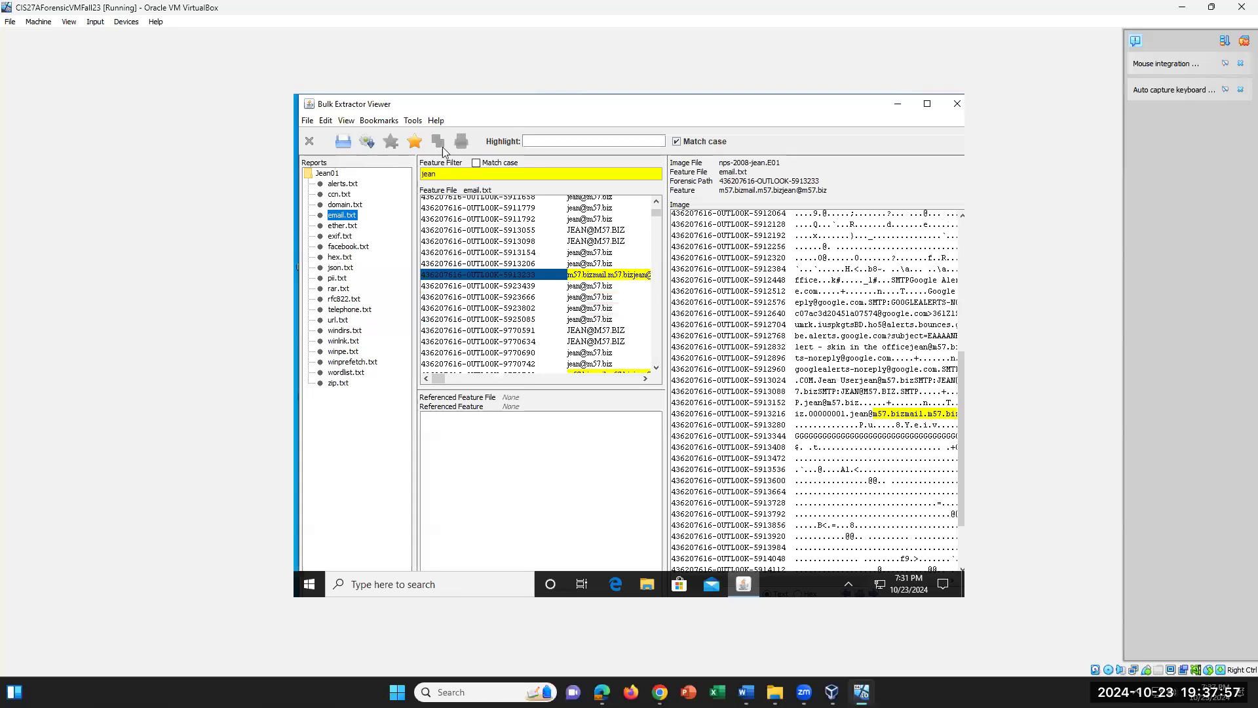
Try to open the Jean01 report.xml again, using the image path from the report.
click(342, 146)
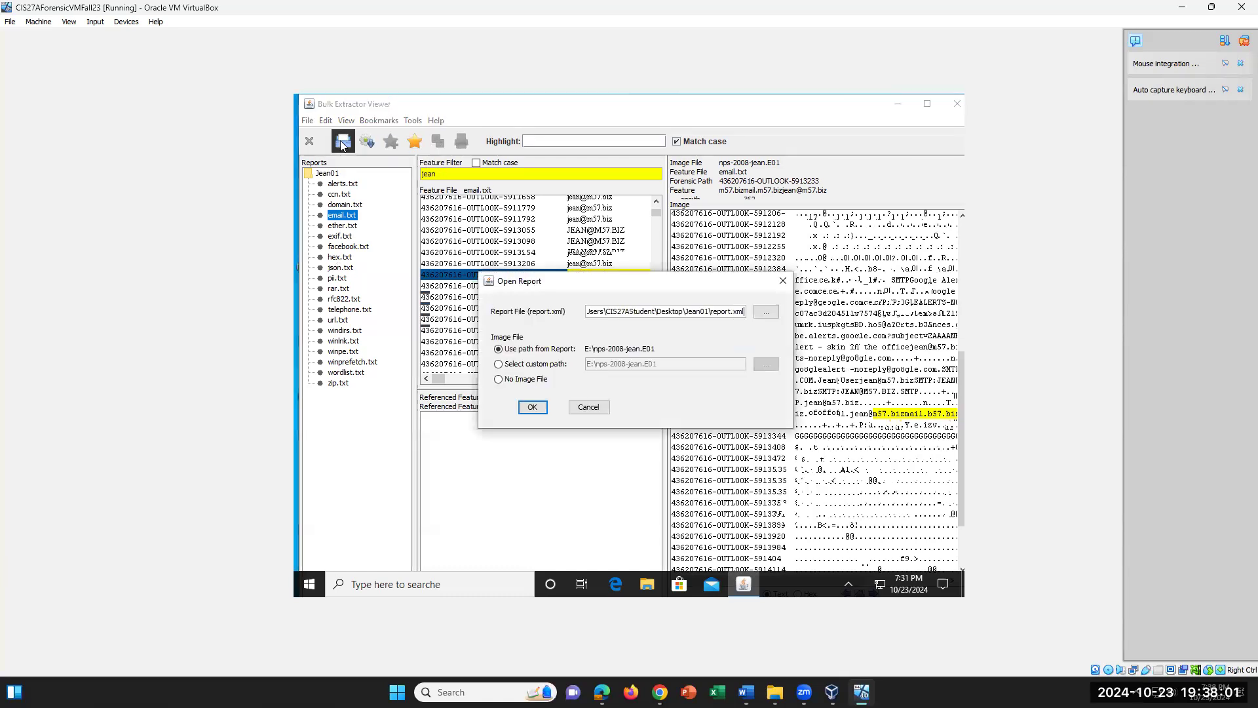
click(780, 283)
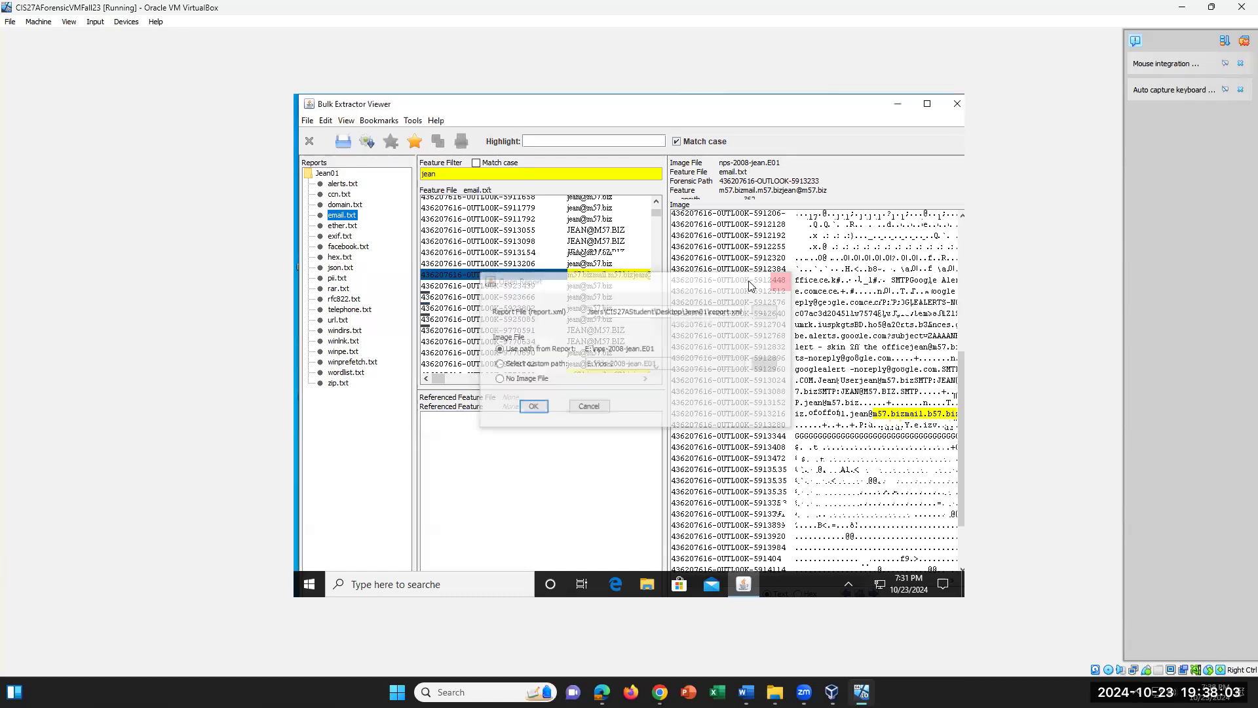
click(341, 141)
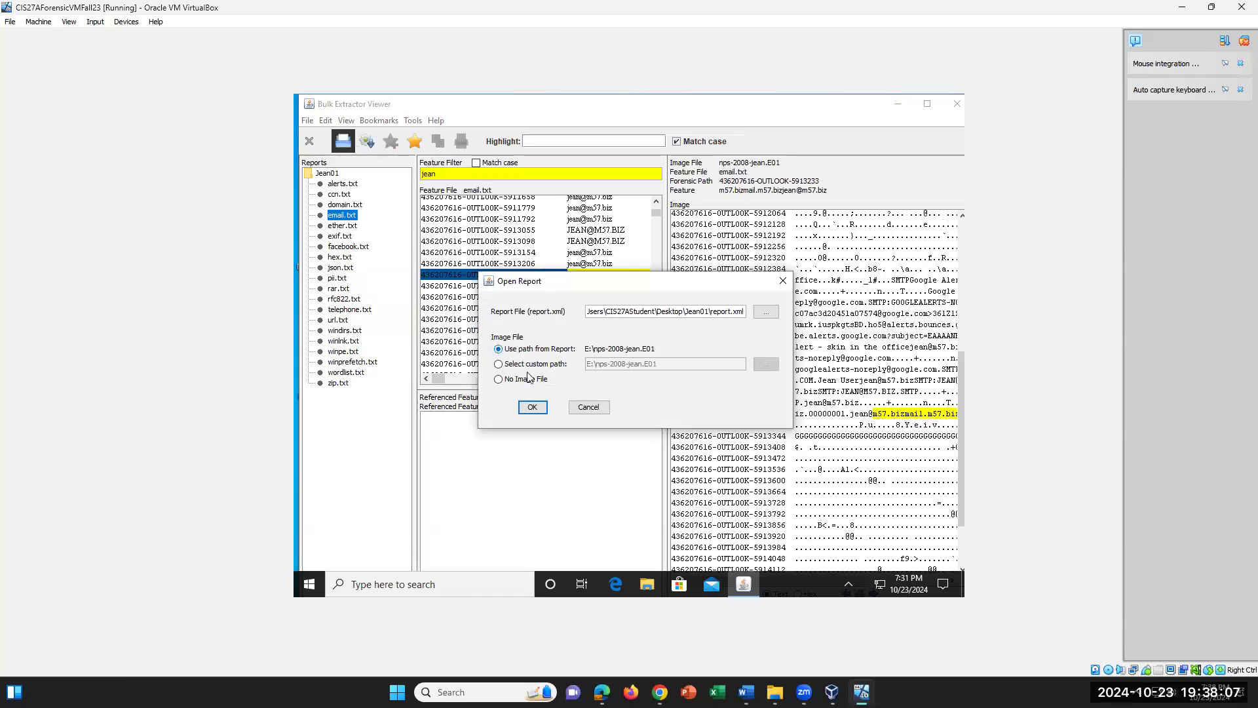
click(542, 409)
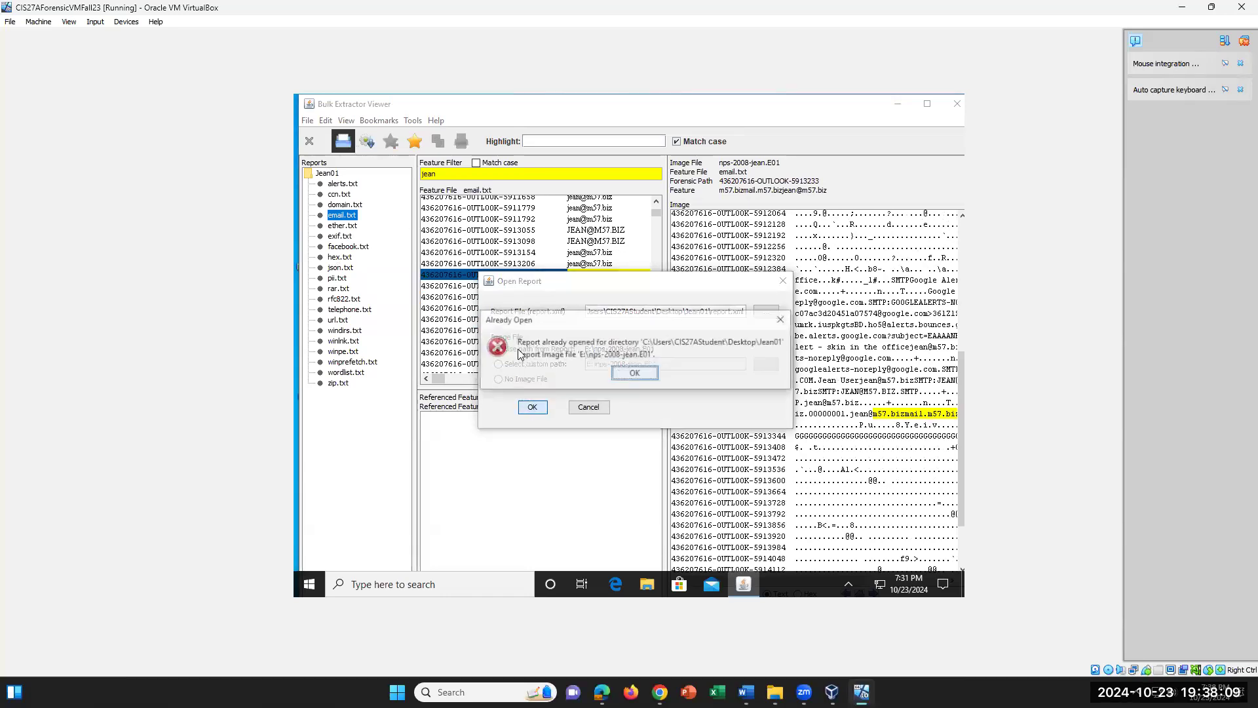
click(781, 319)
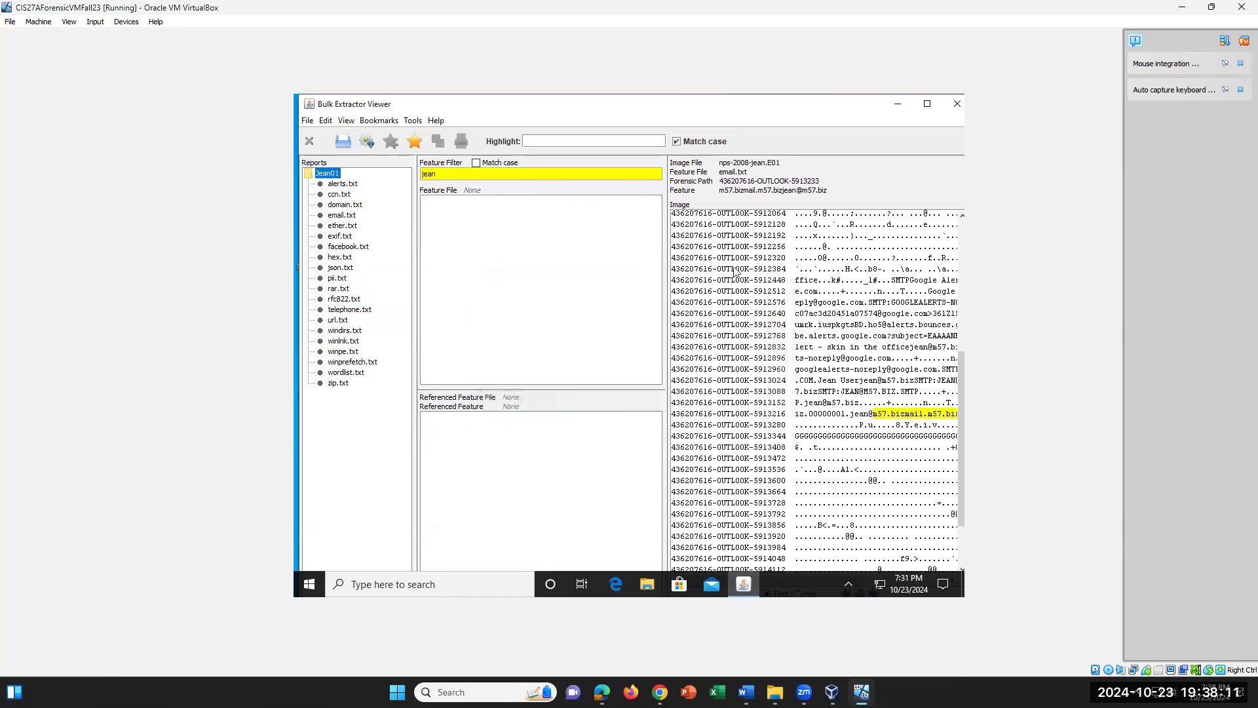
Display the email.txt features of Jean01 and make the "jean" feature filter case-sensitive.
click(342, 215)
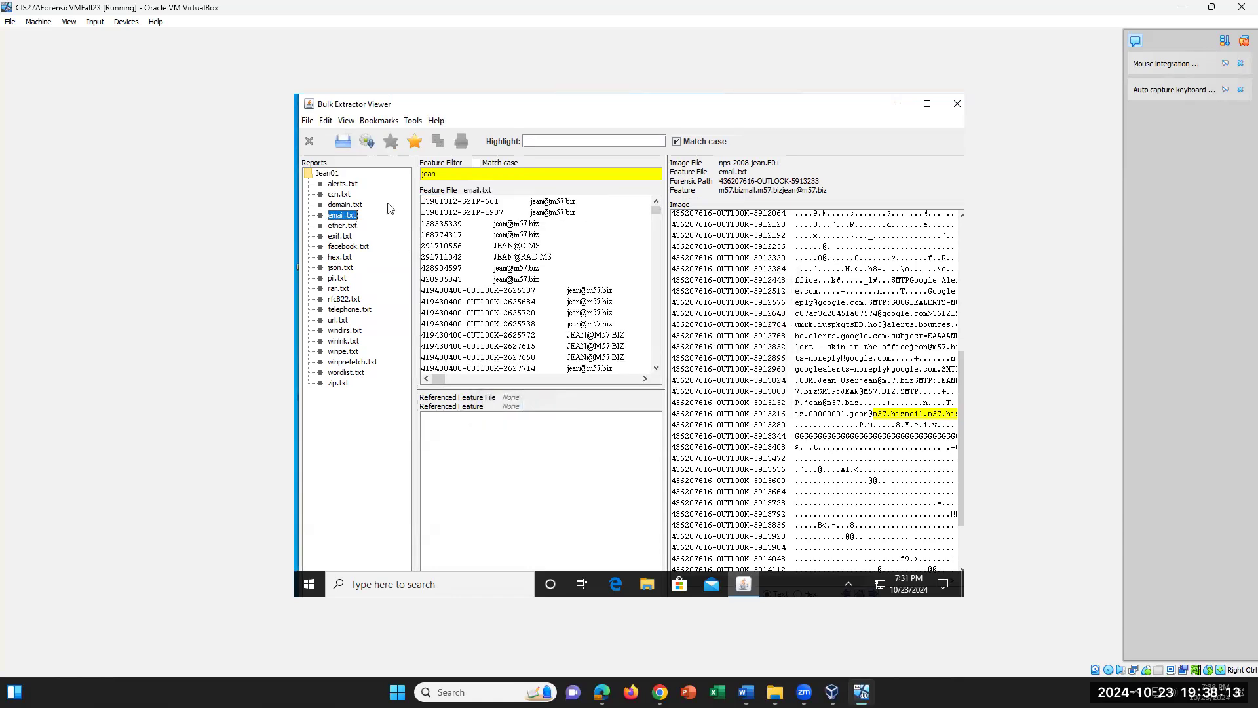
click(476, 164)
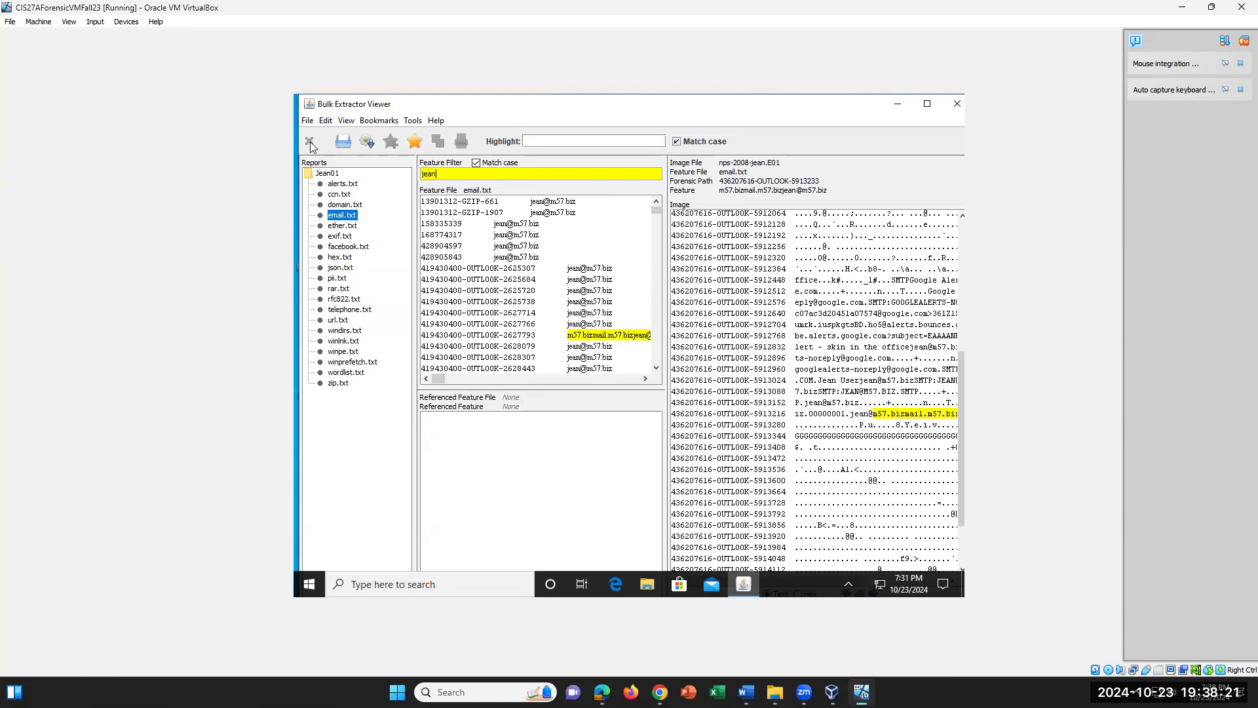
Check the Run bulk_extractor settings and the bulk_extractor Run Queue, closing each without submitting a run.
click(390, 123)
mouse_move(412, 123)
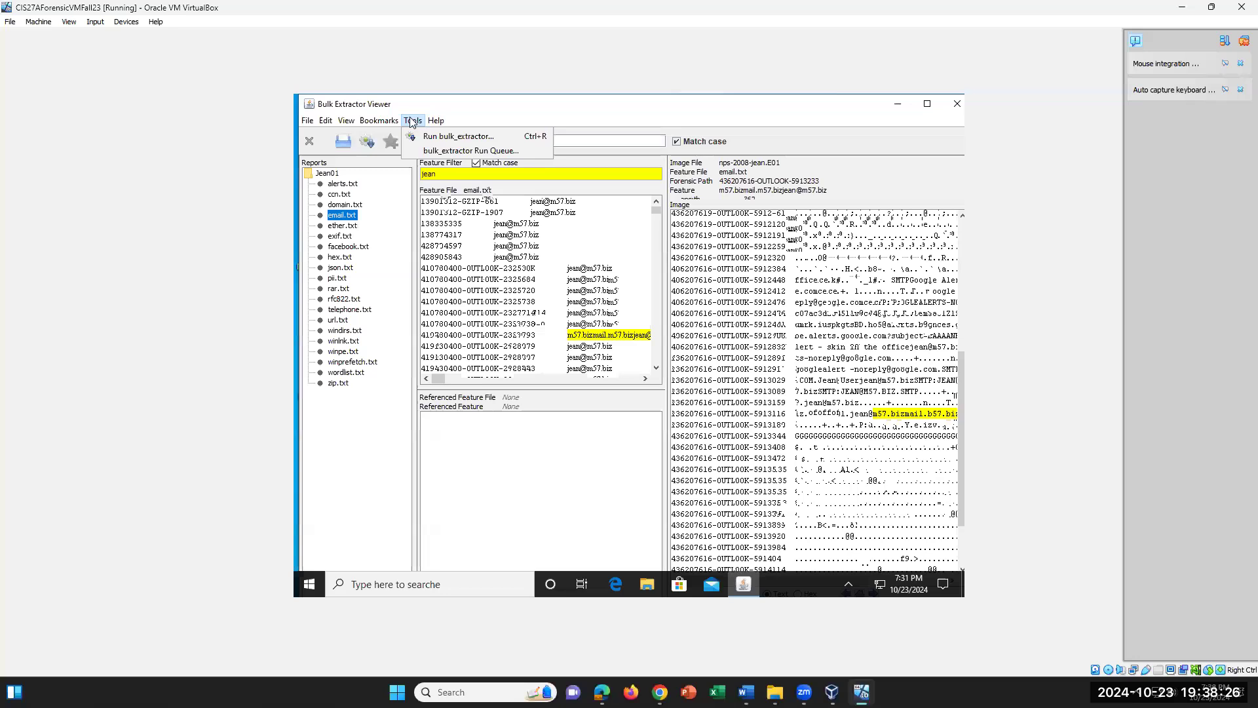
click(436, 136)
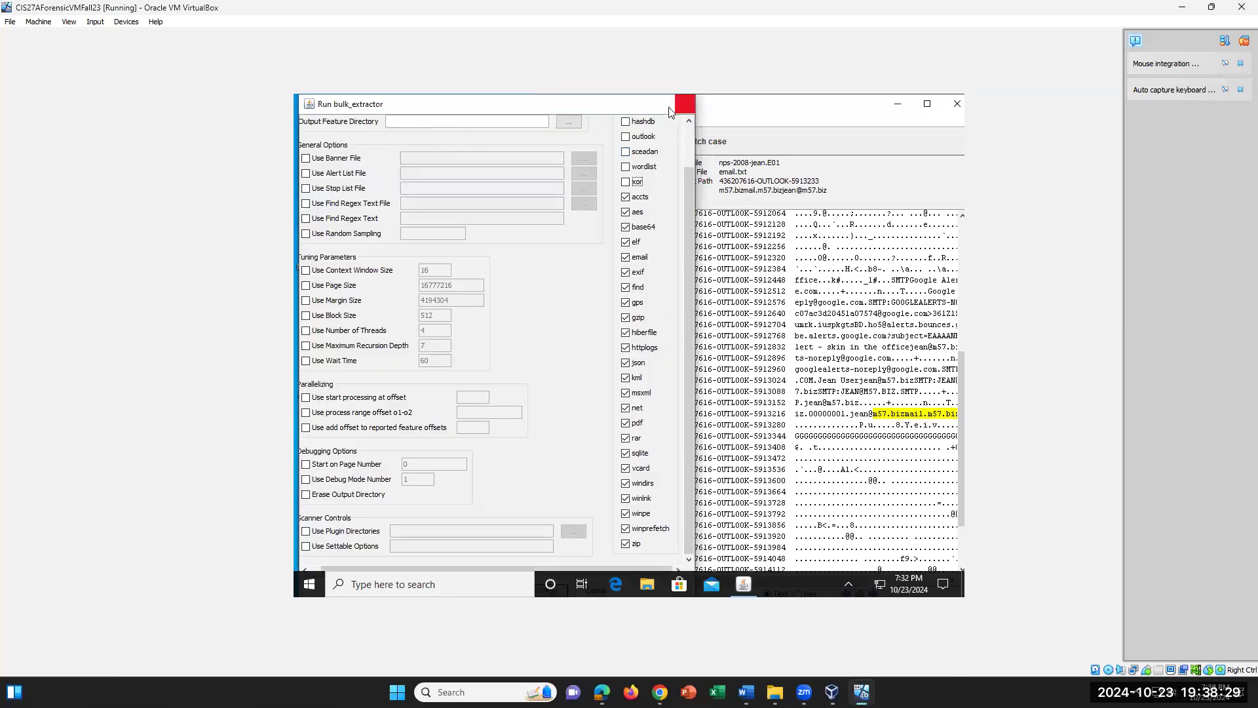
click(675, 108)
click(412, 120)
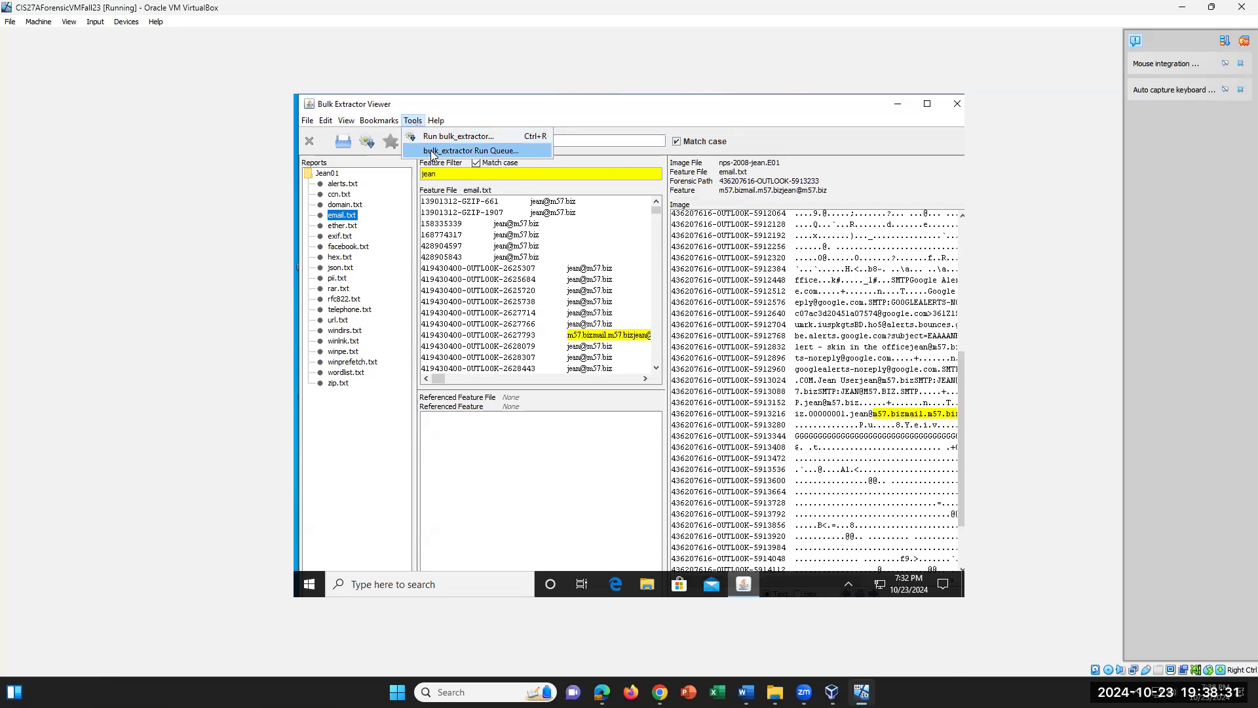
click(431, 151)
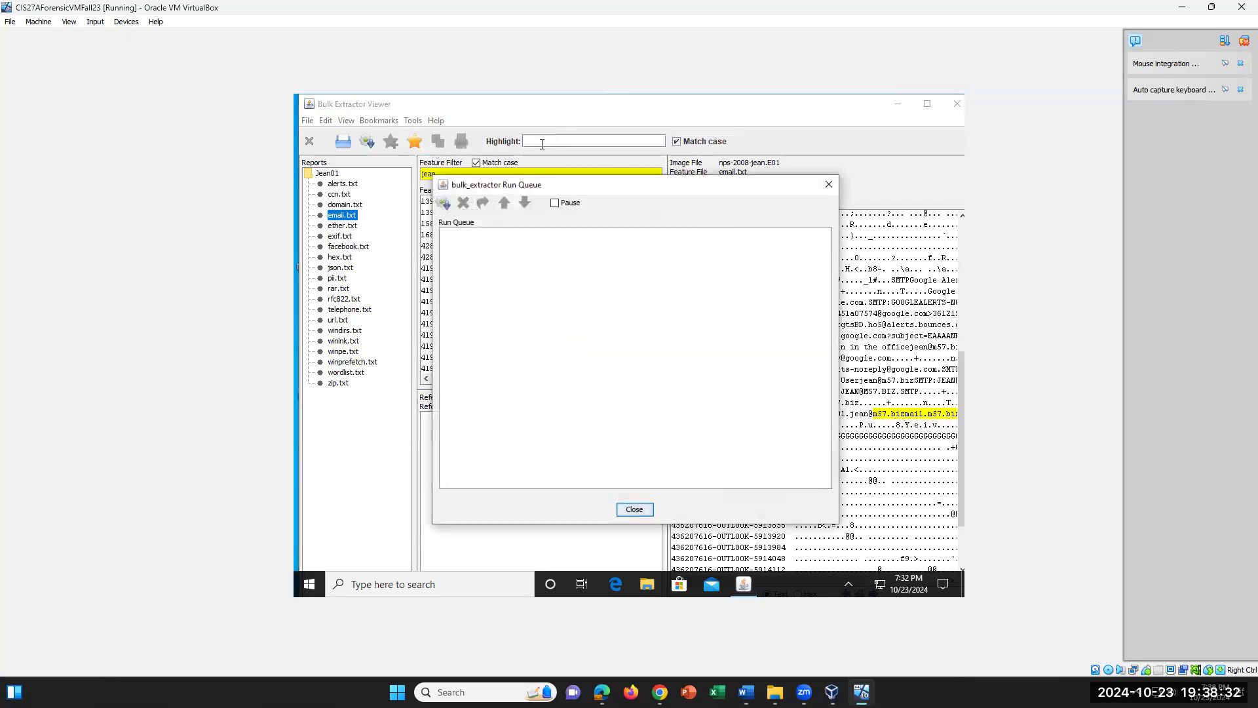
click(826, 185)
Review the list of bookmarked features and close it without changing any bookmark.
click(379, 121)
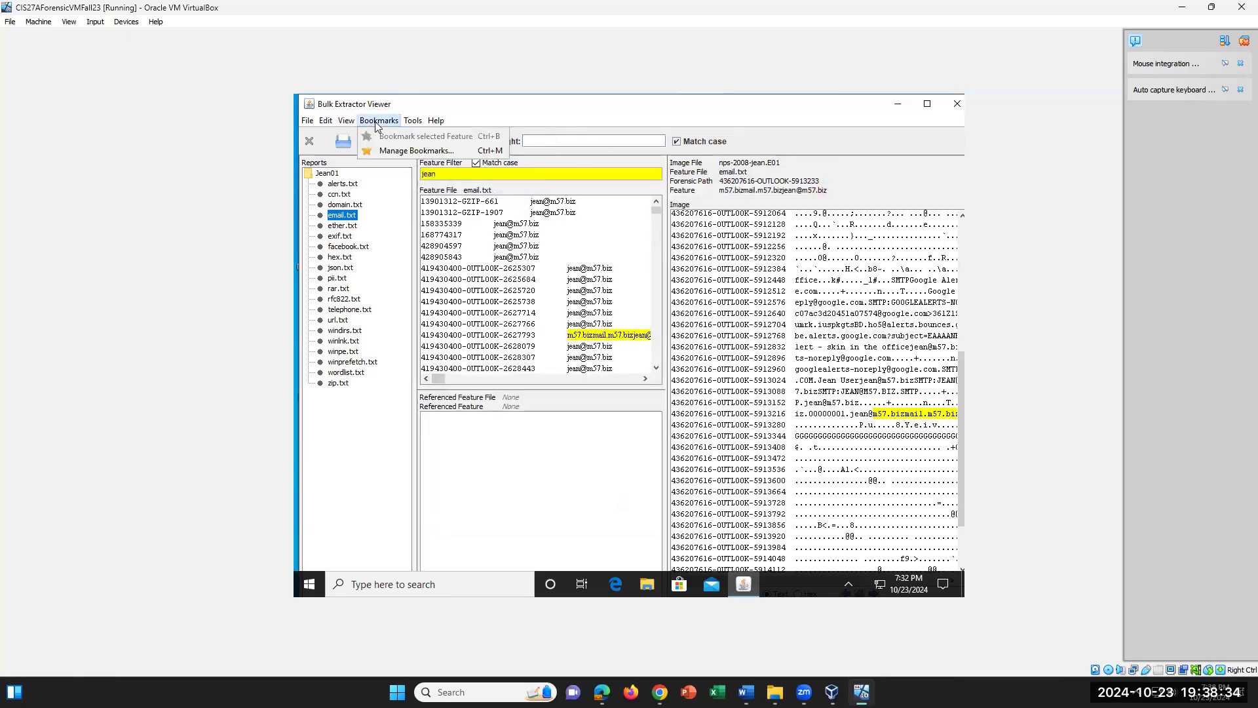
click(395, 155)
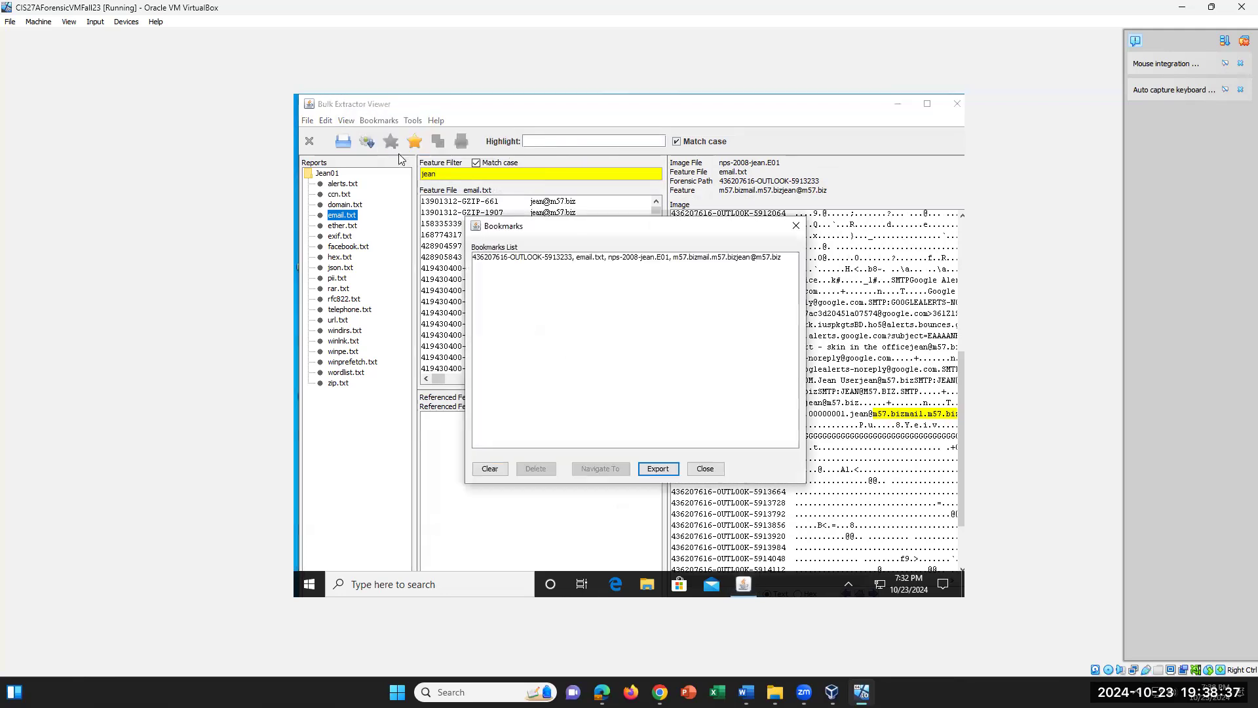
click(796, 226)
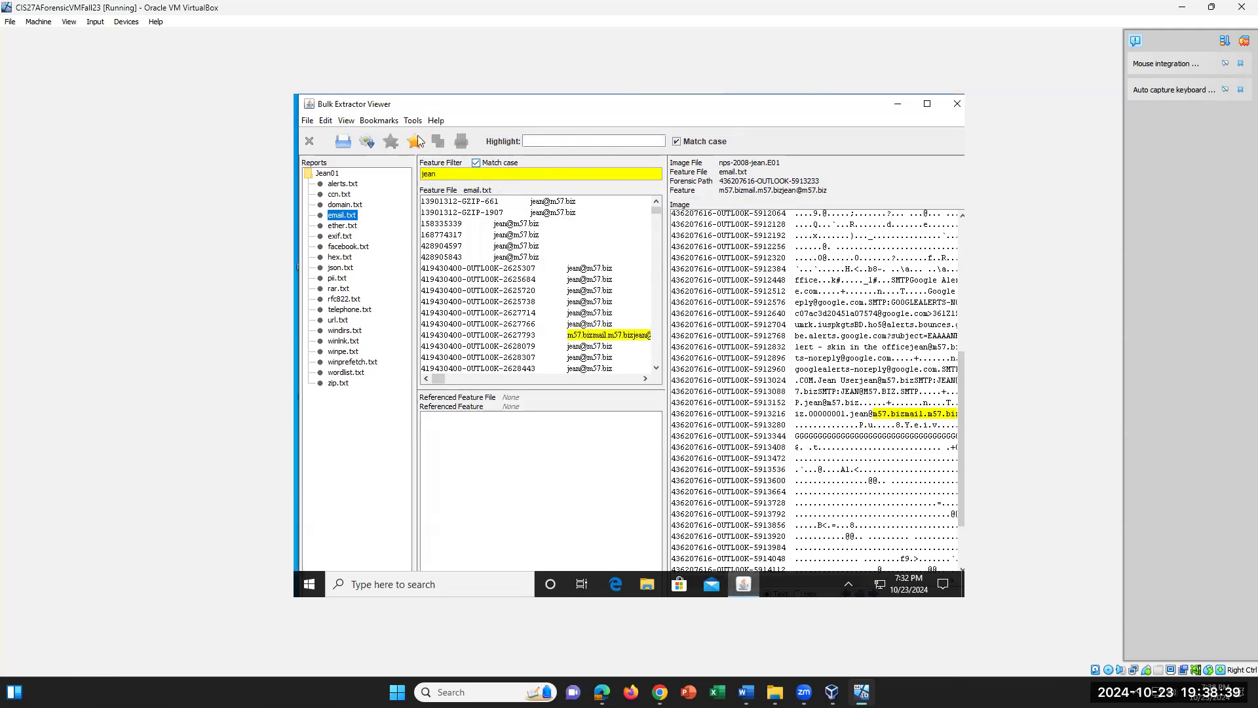
click(326, 121)
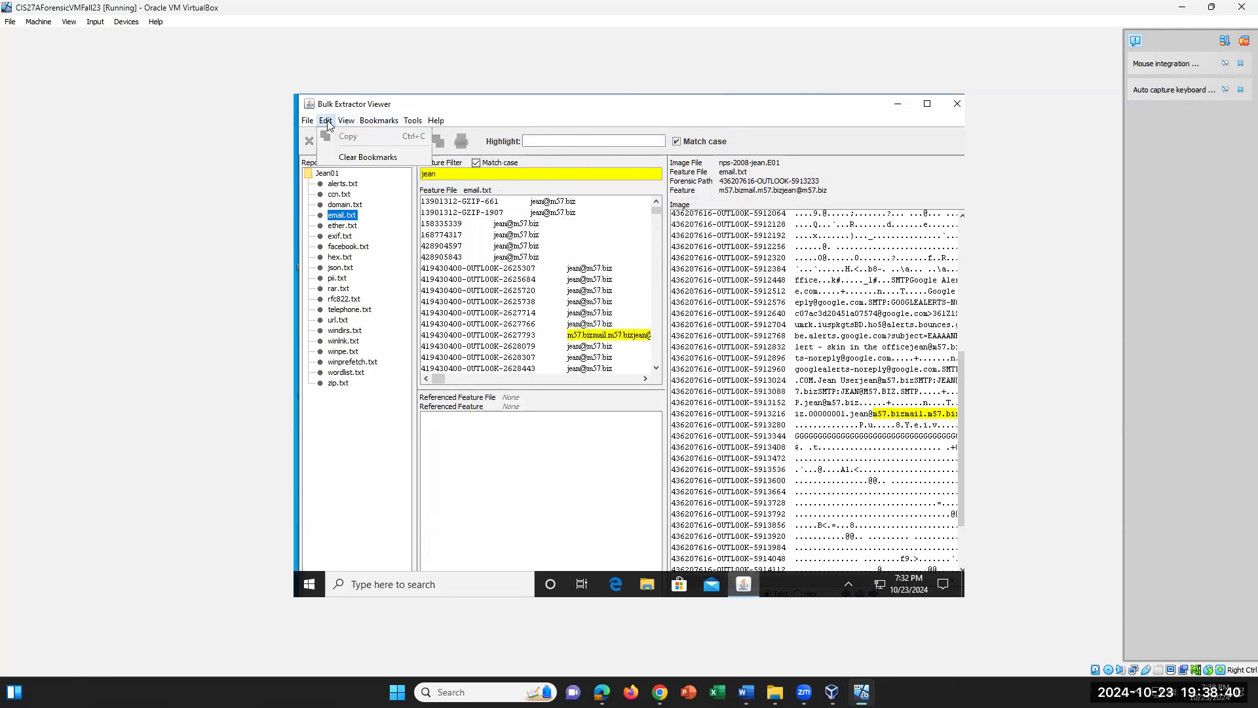
click(374, 426)
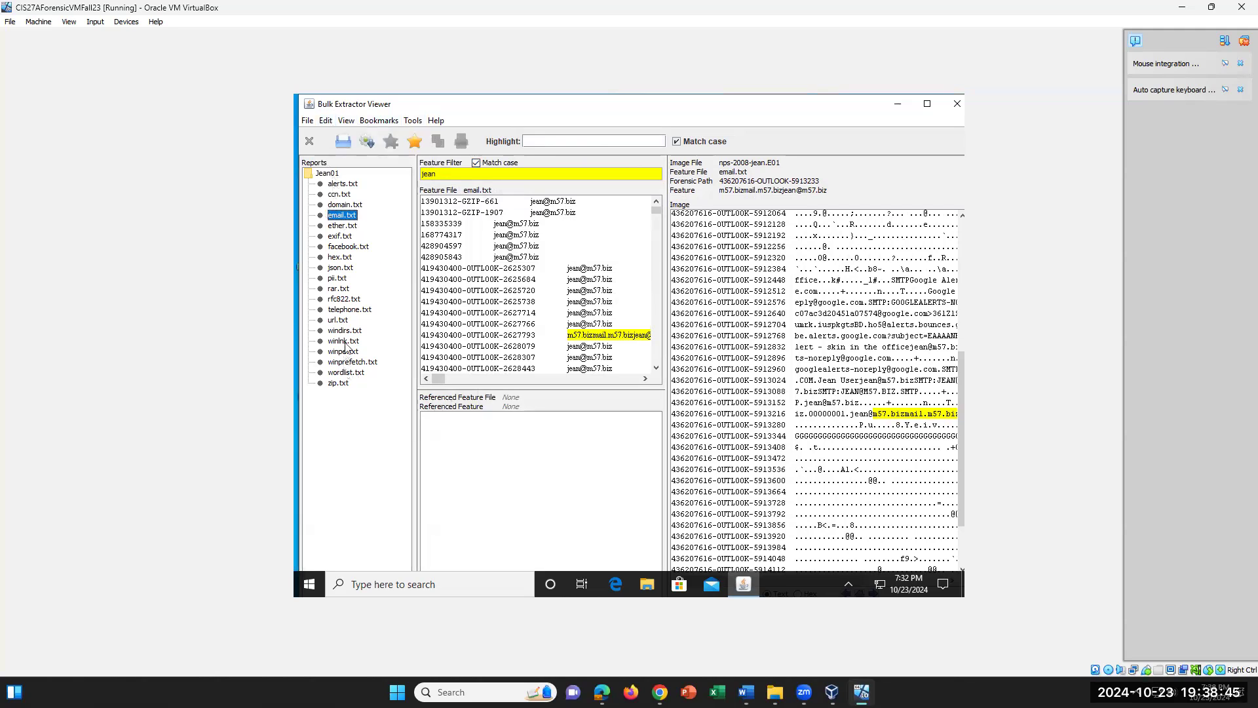
Examine the "jean" matches in rfc822.txt and other Jean01 feature files, including facebook.txt, ether.txt, exif.txt and json.txt.
click(335, 300)
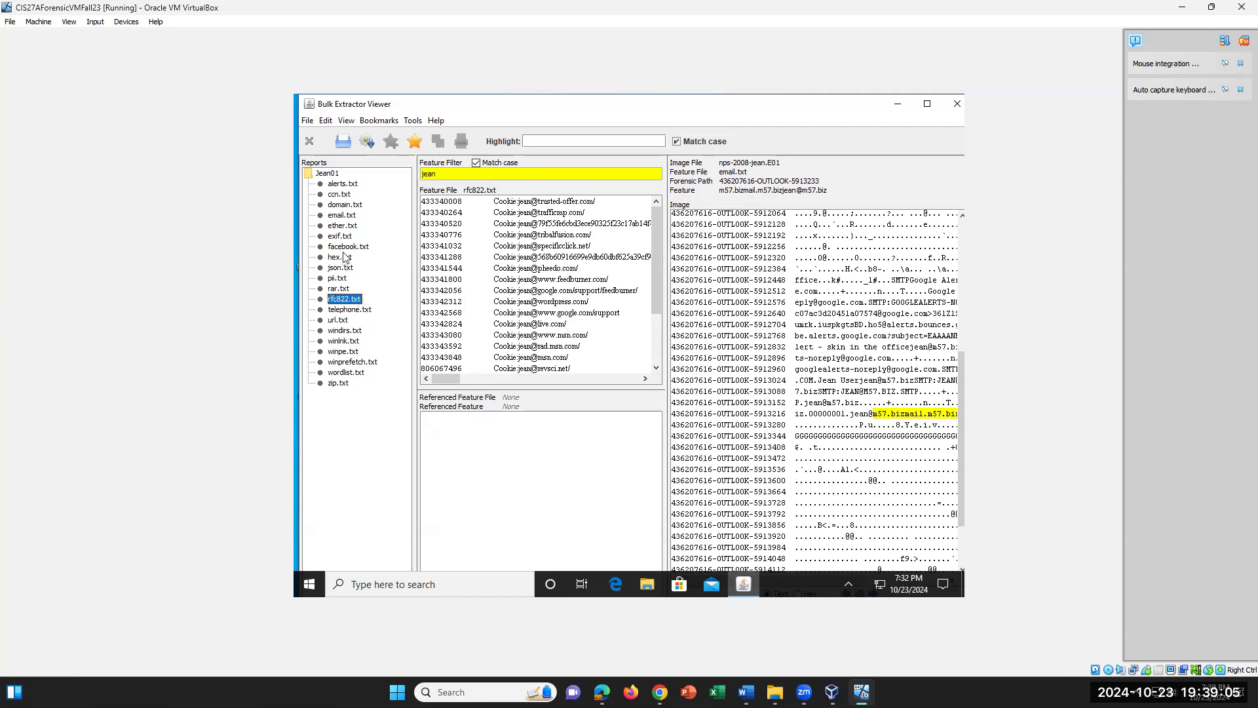
click(344, 247)
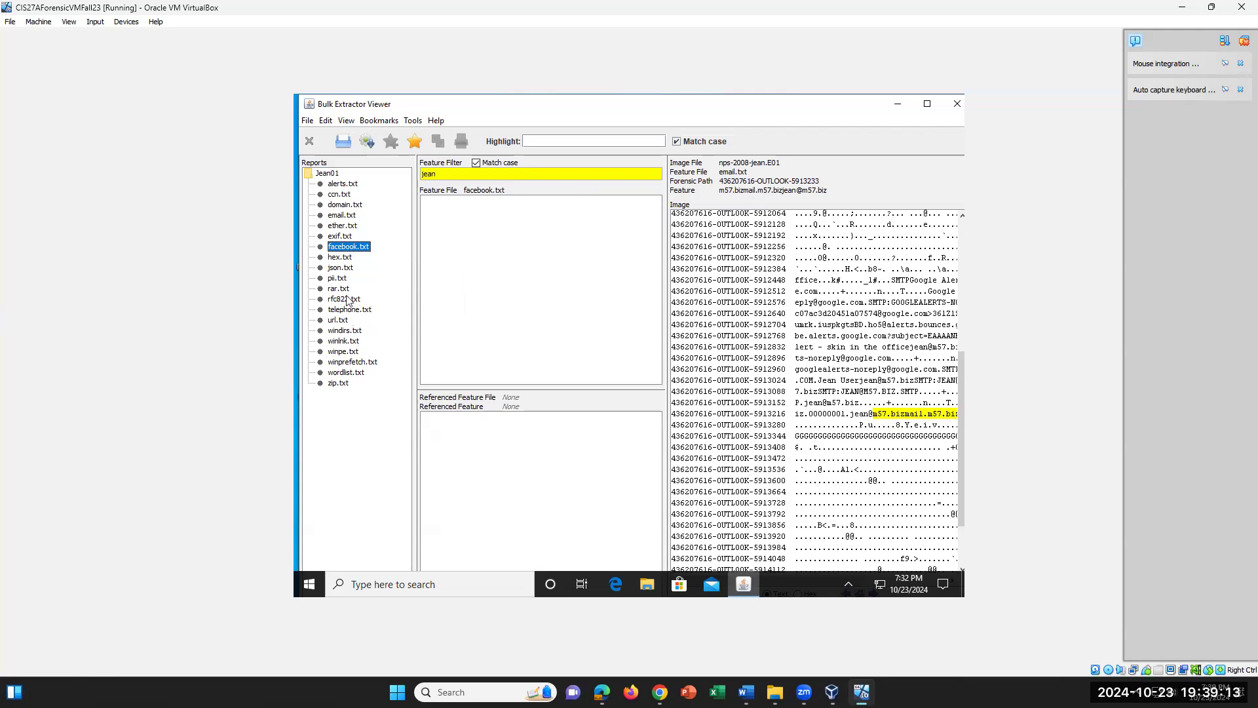
click(337, 226)
click(340, 237)
click(342, 269)
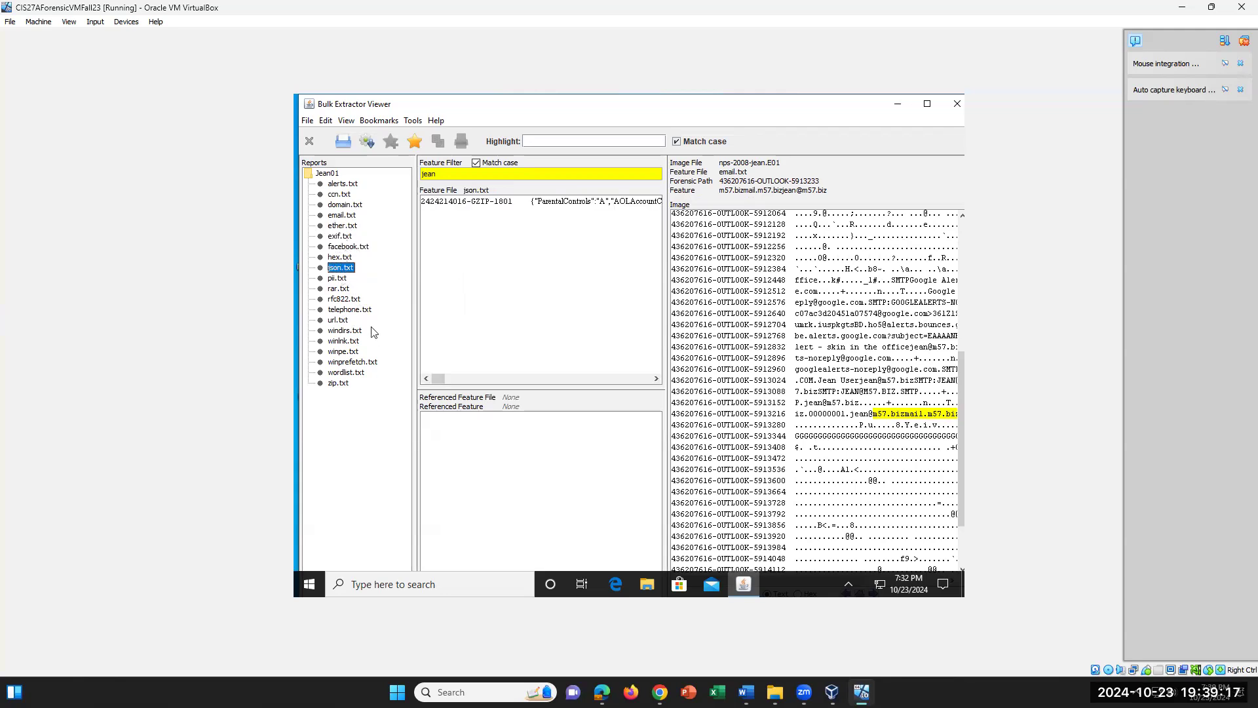
click(342, 298)
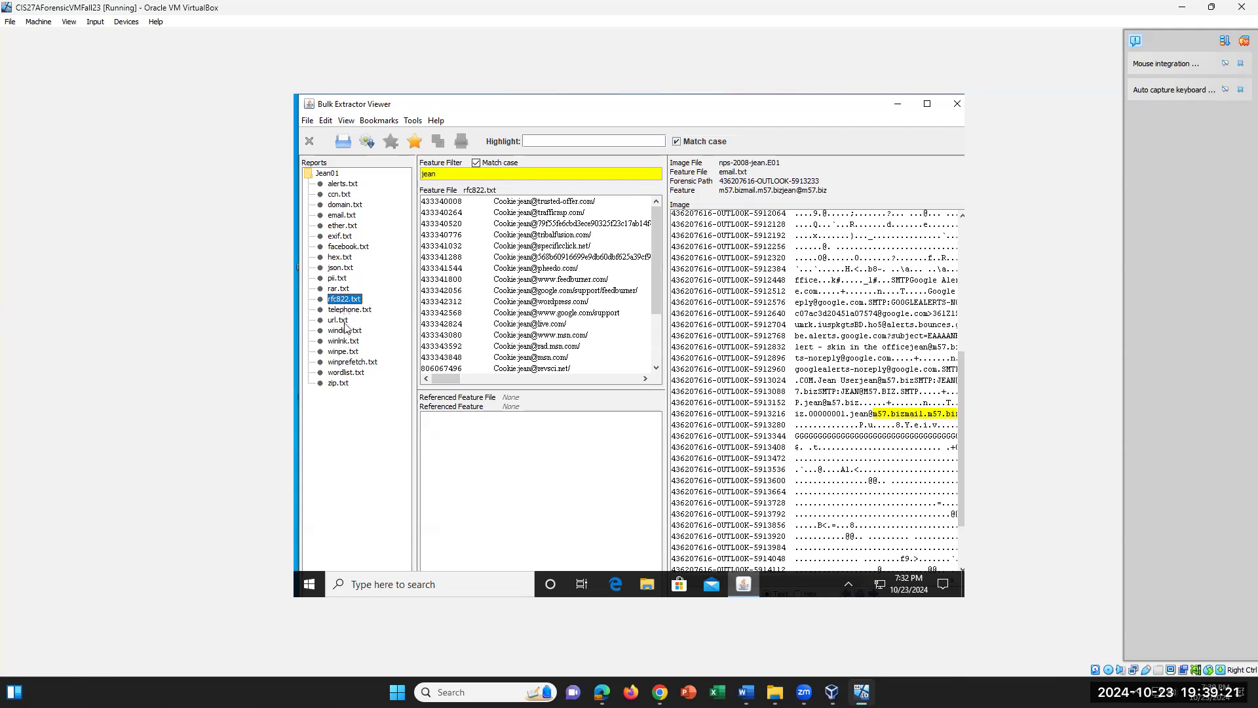
scroll(509, 334, down, 2)
scroll(510, 335, down, 1)
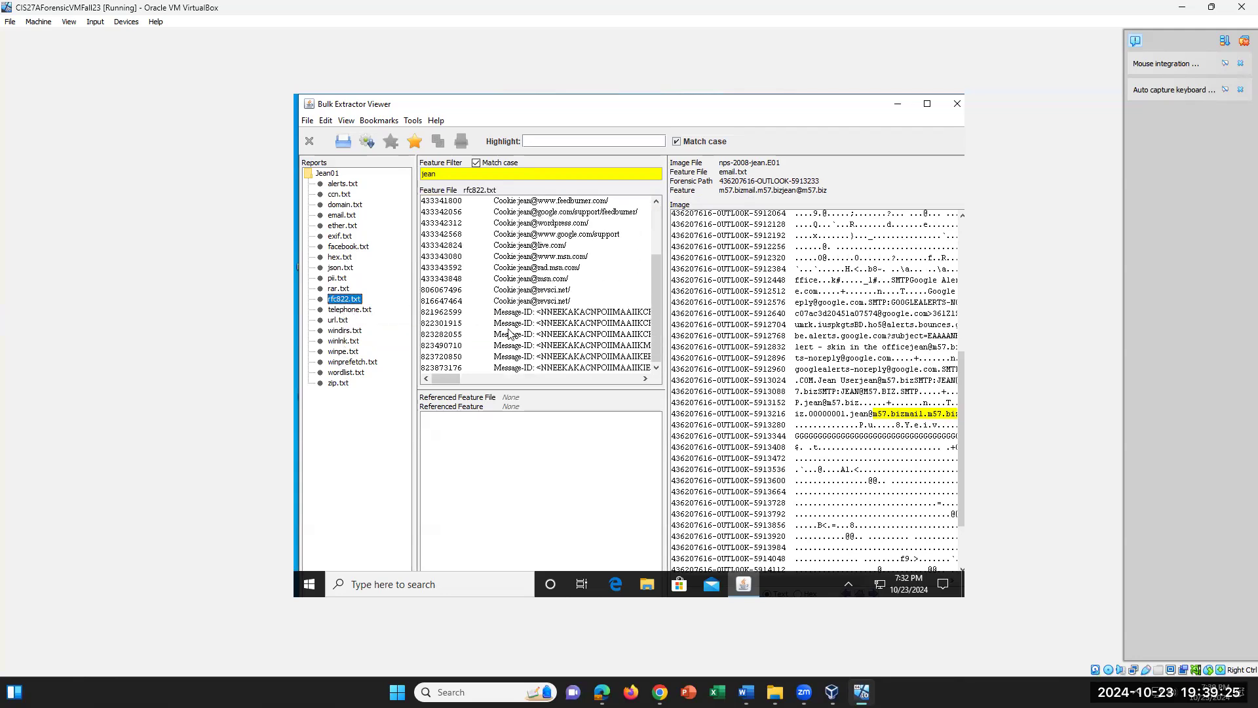
Read questions 26 to 31 in the Word lab document and return to the VirtualBox VM.
click(746, 692)
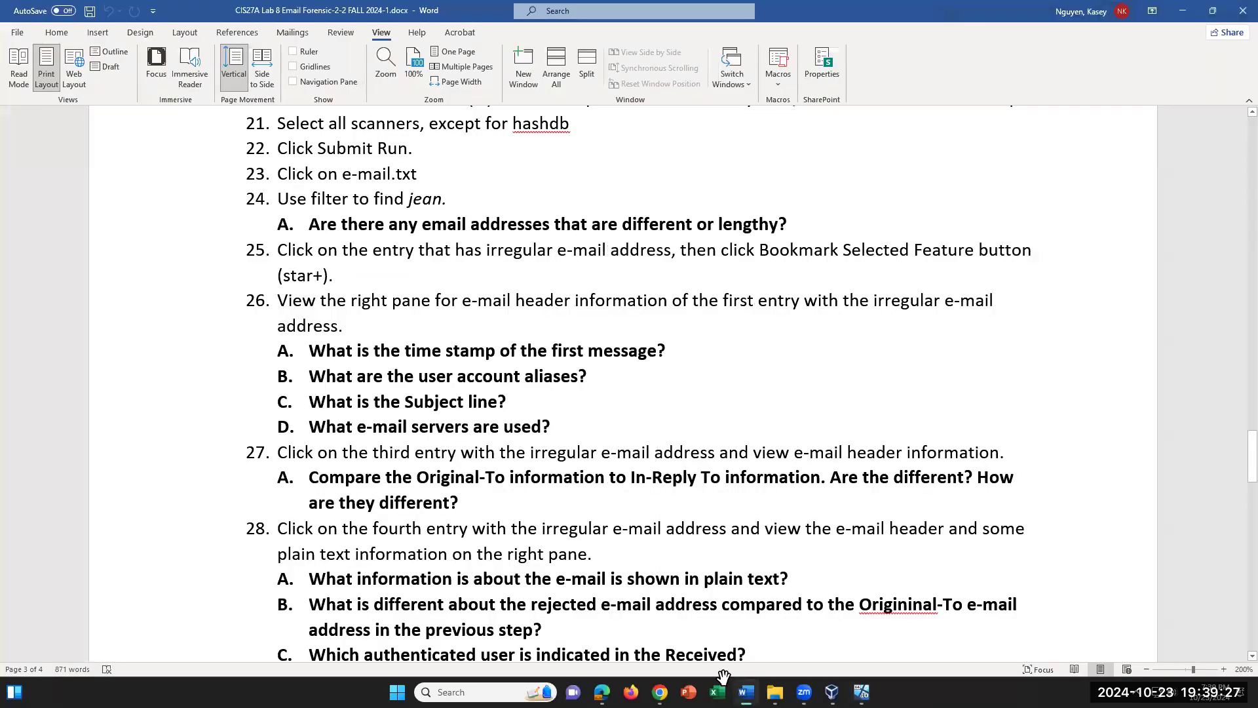
scroll(590, 507, down, 3)
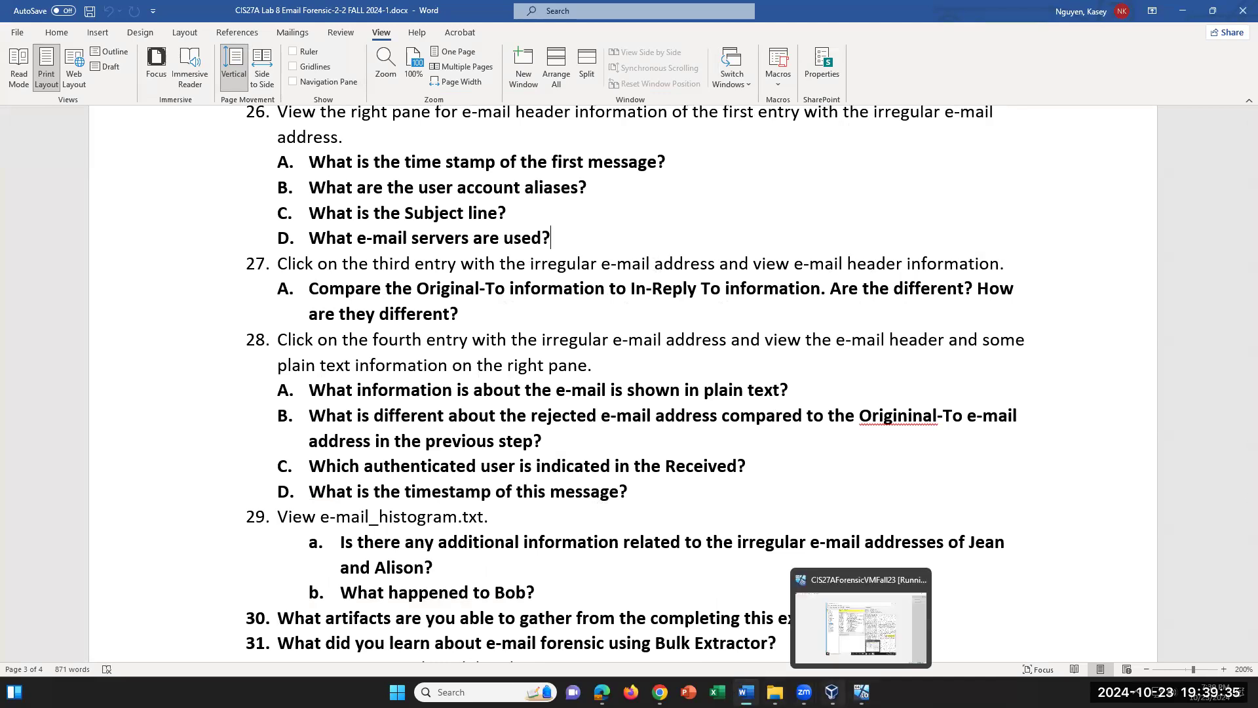
click(831, 692)
click(861, 692)
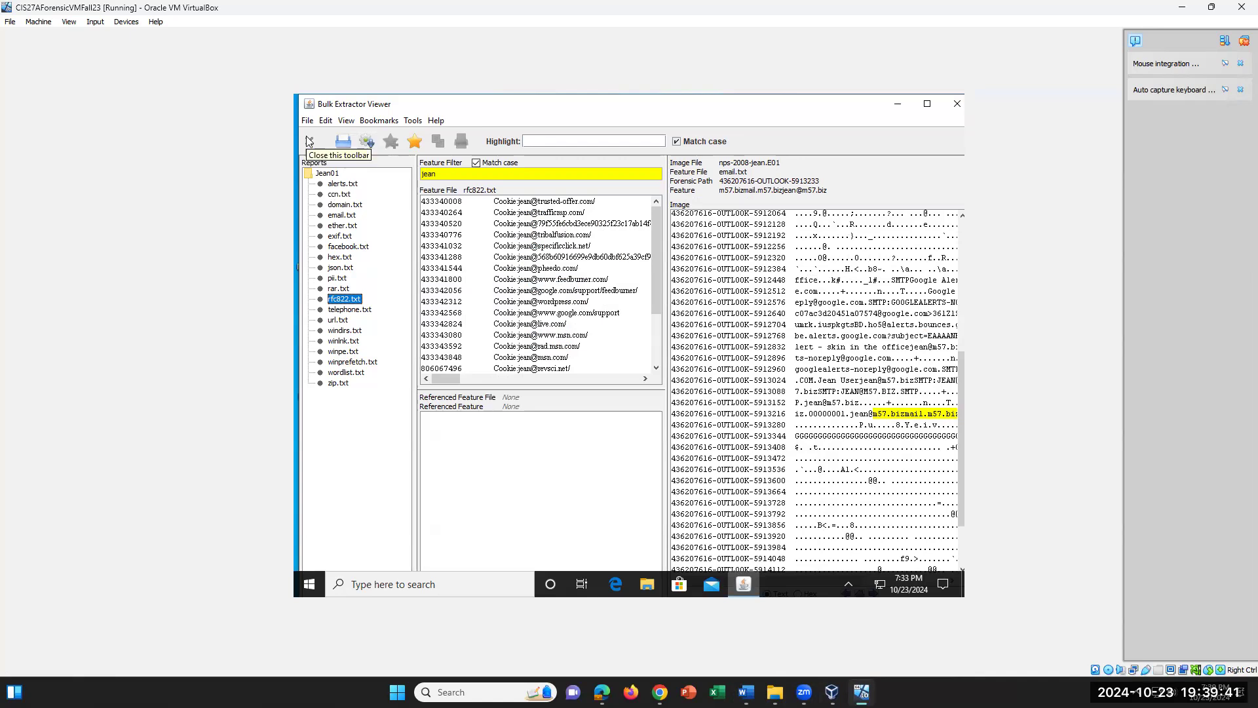
click(380, 121)
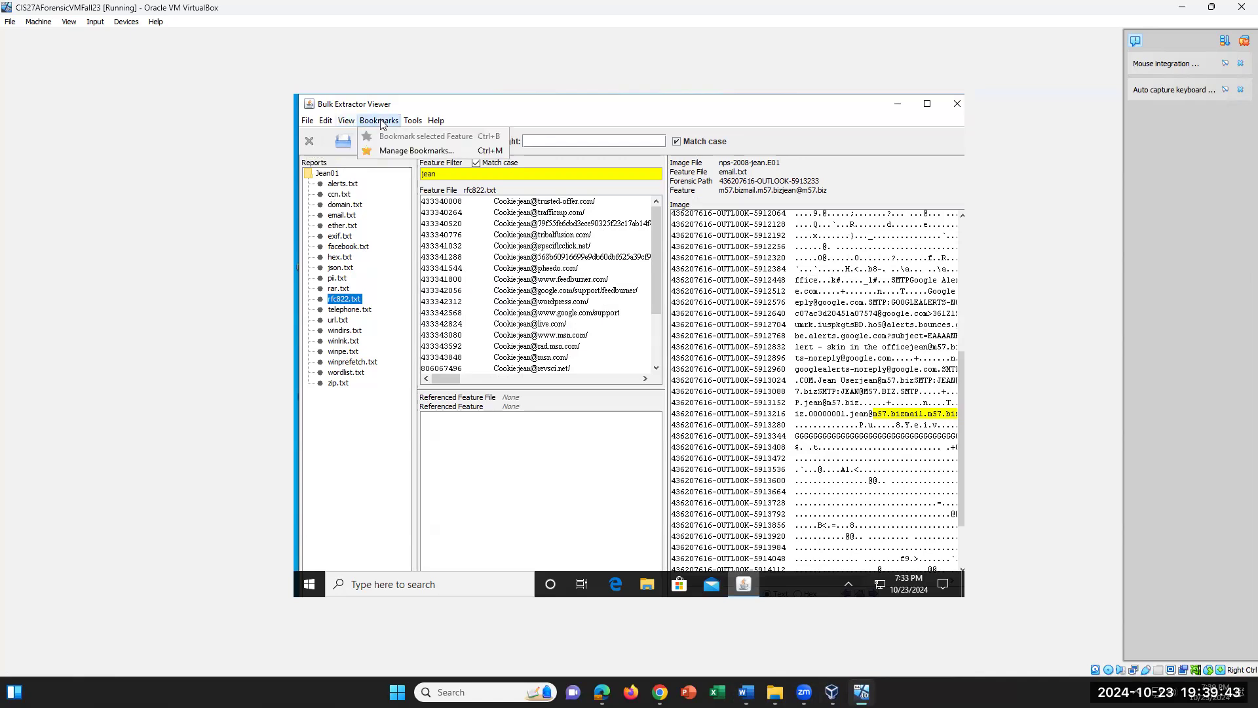
click(347, 120)
click(348, 120)
mouse_move(414, 122)
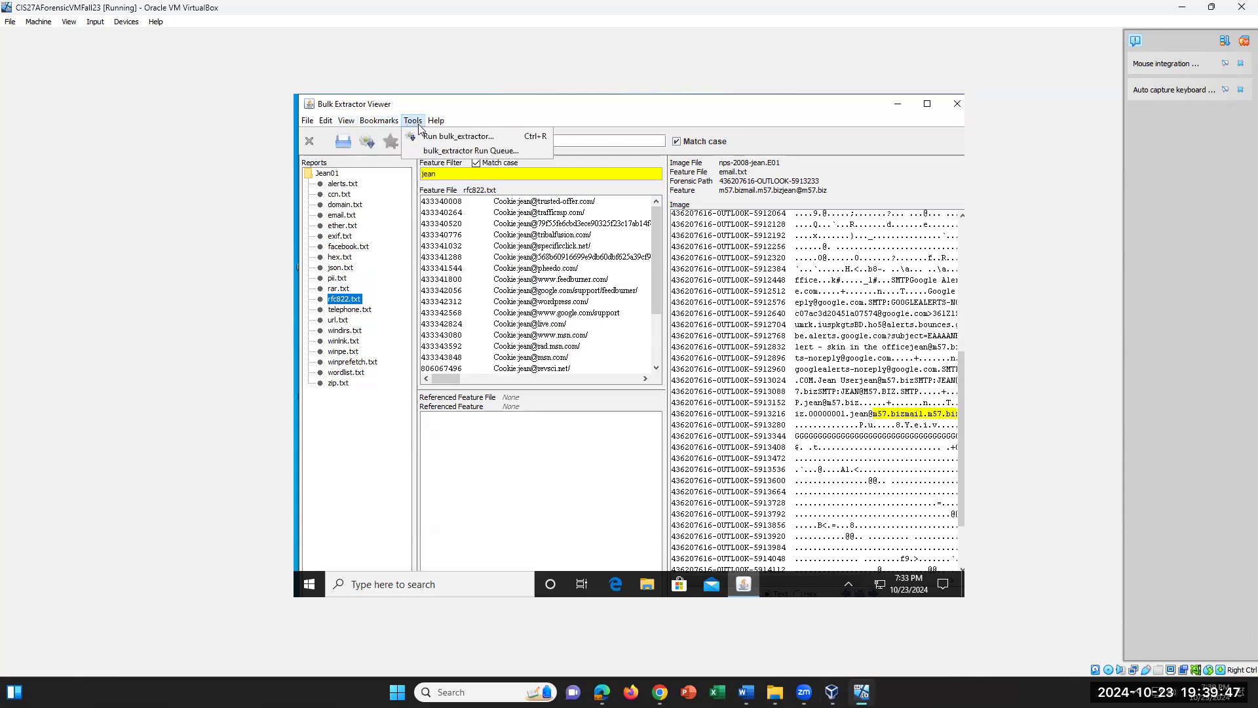
mouse_move(329, 122)
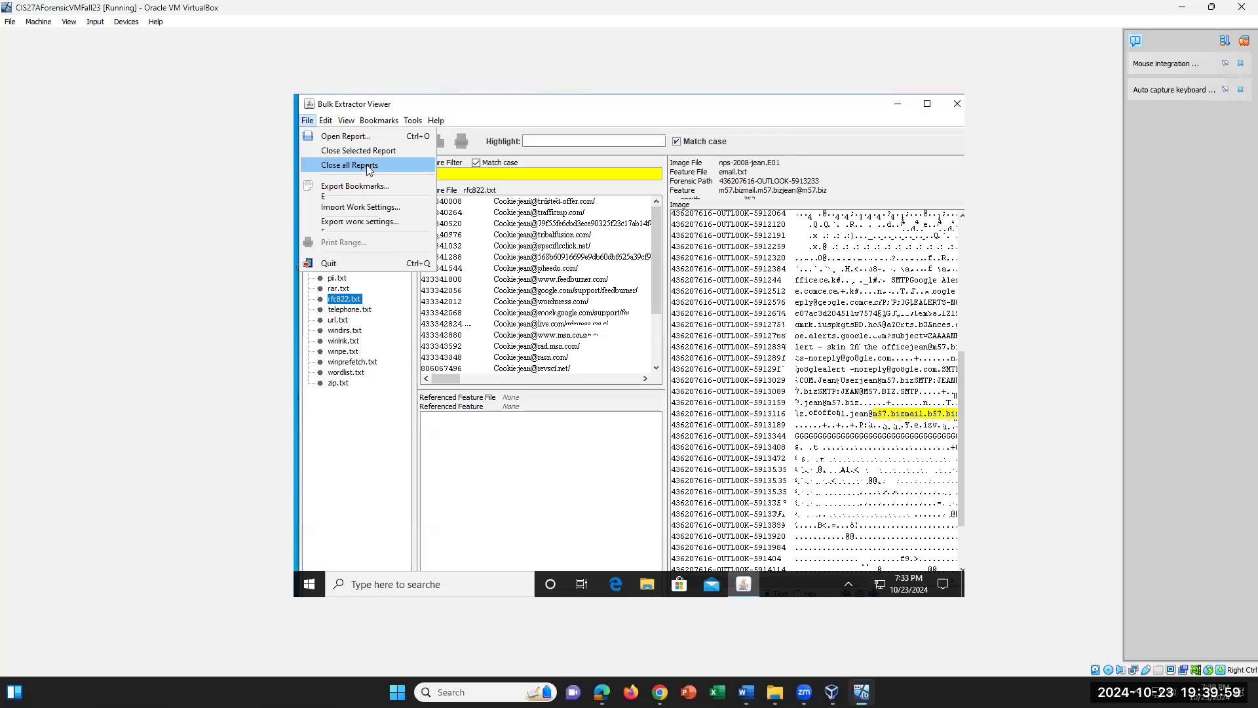
Look through the "jean" matches in the Jean01 feature files, including domain.txt, email.txt, ether.txt, exif.txt, facebook.txt and wordlist.txt.
click(462, 436)
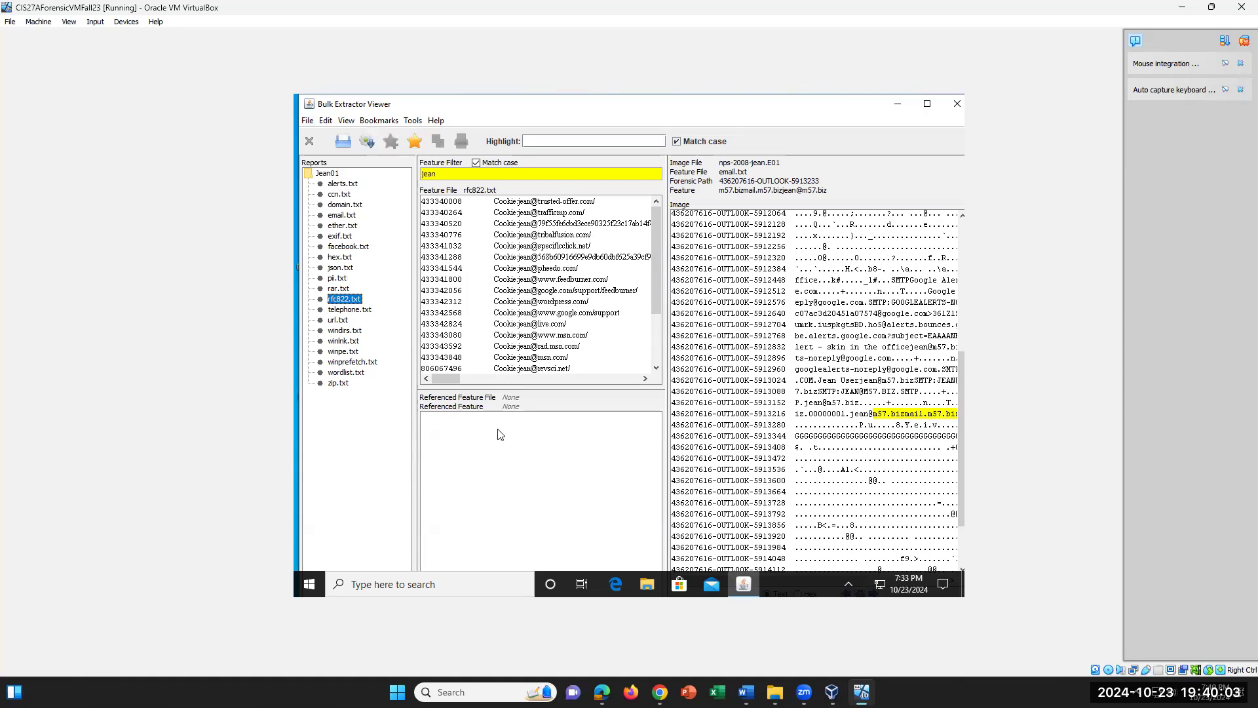
click(329, 188)
click(331, 203)
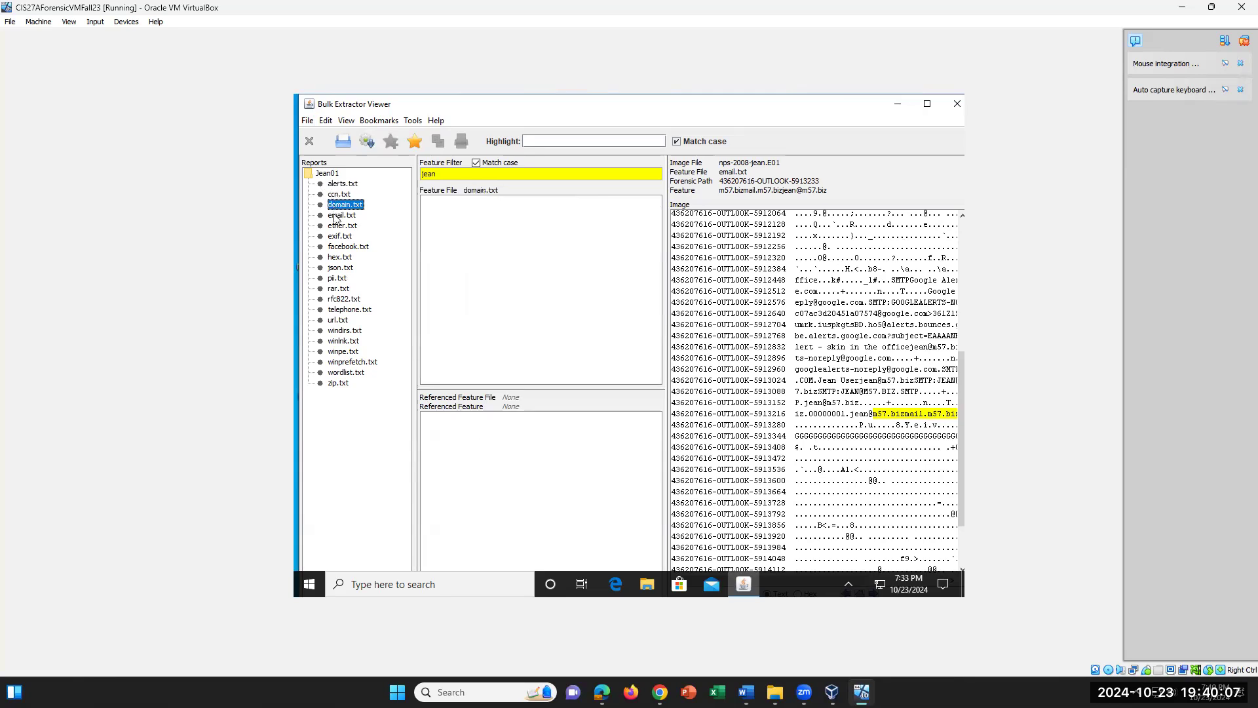
click(334, 214)
click(336, 226)
click(338, 237)
click(340, 258)
click(342, 247)
click(338, 279)
click(342, 341)
click(346, 372)
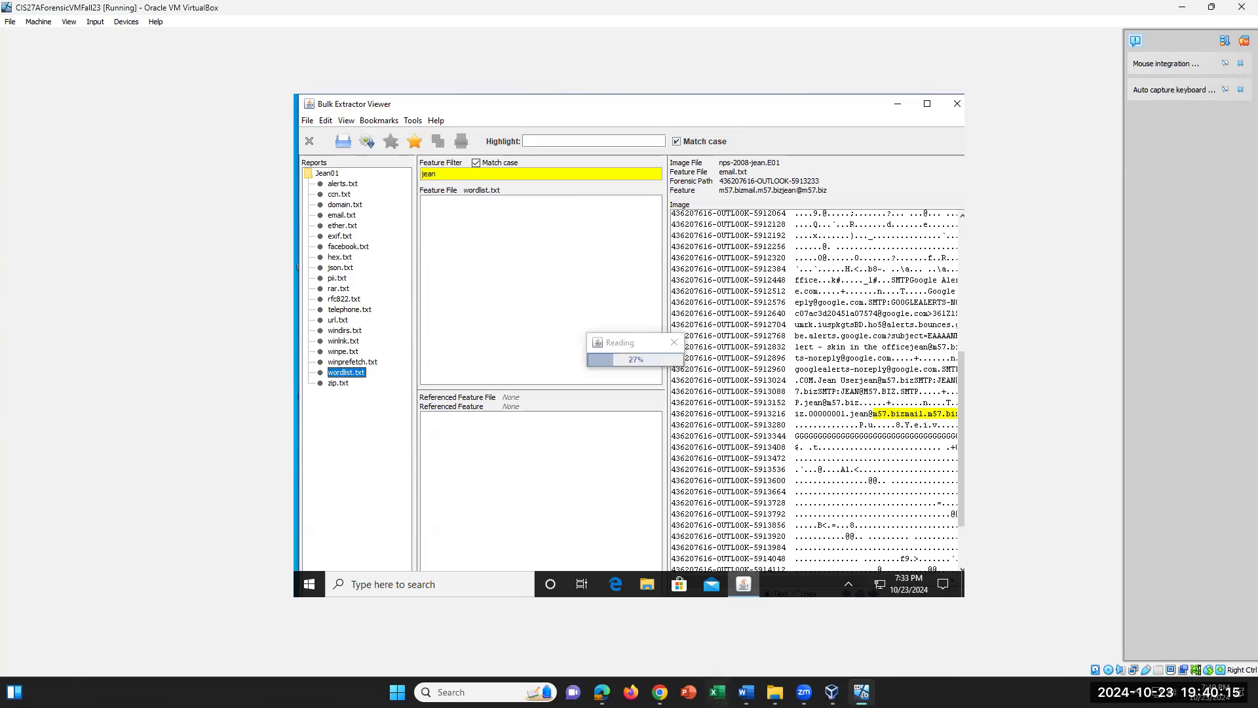
Recheck questions 26 to 31 in the Word lab document, return to the VirtualBox VM and examine the "jean" matches in url.txt.
click(745, 692)
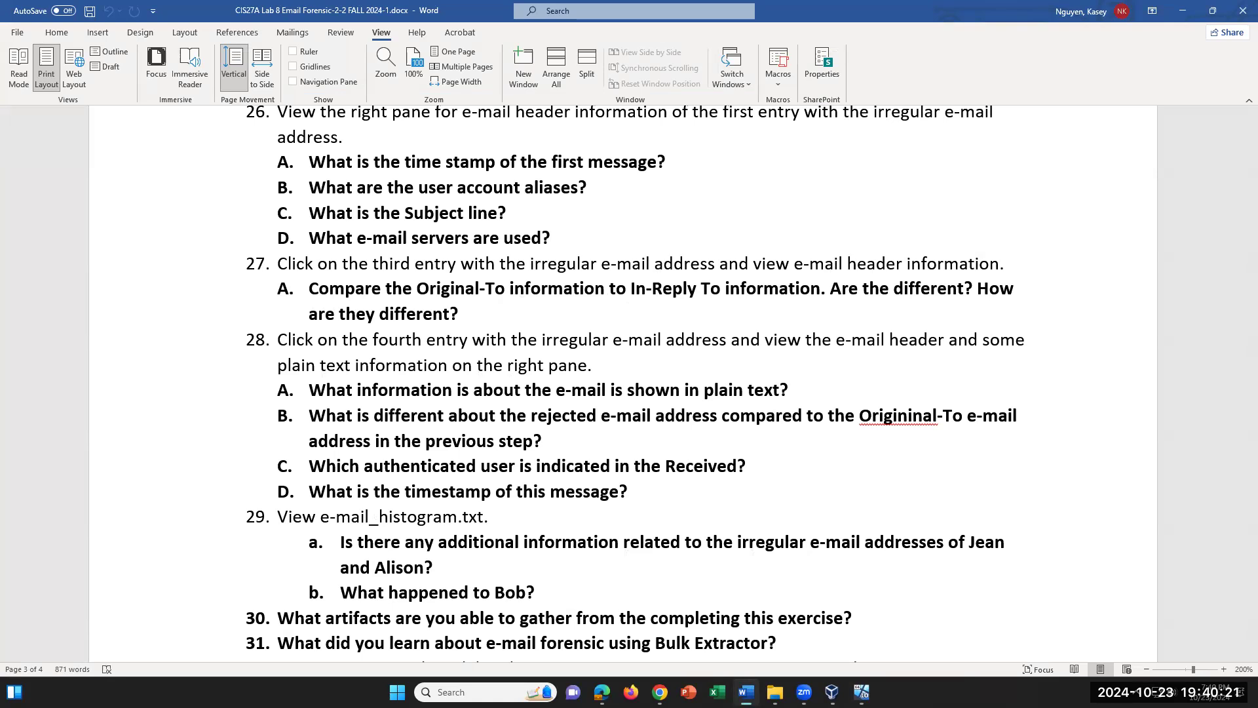
click(746, 691)
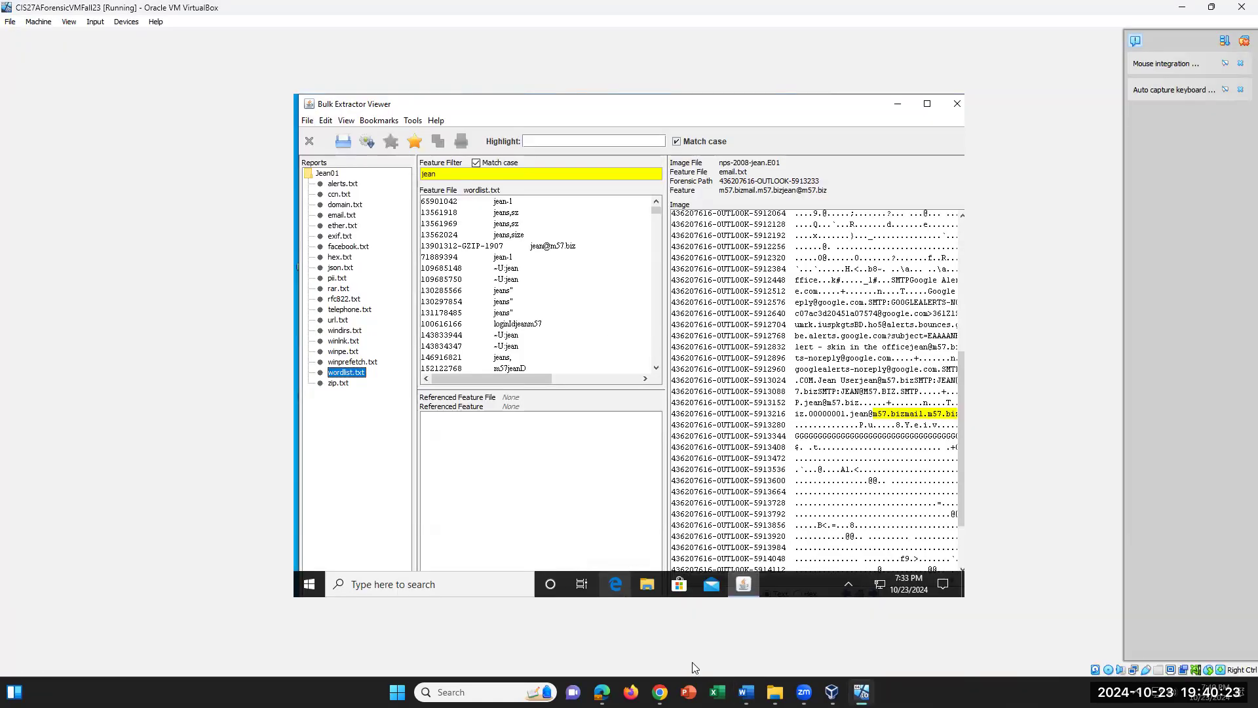
click(339, 321)
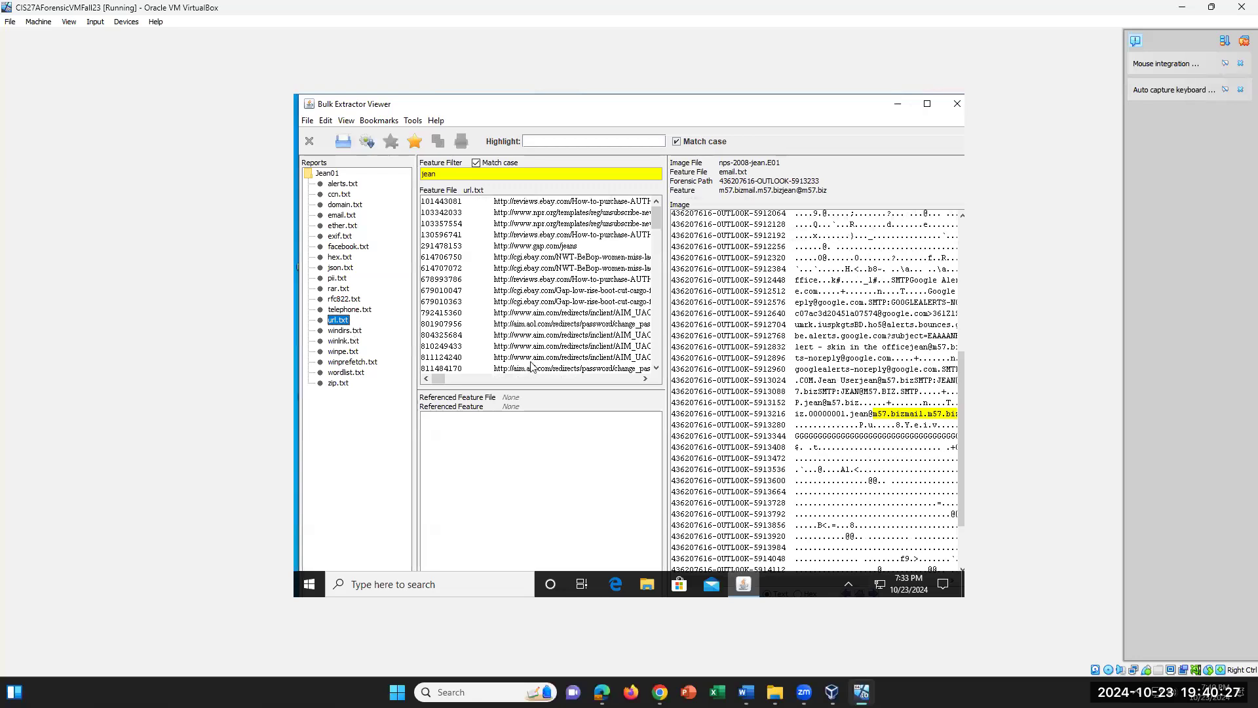
scroll(537, 357, down, 1)
scroll(537, 357, down, 10)
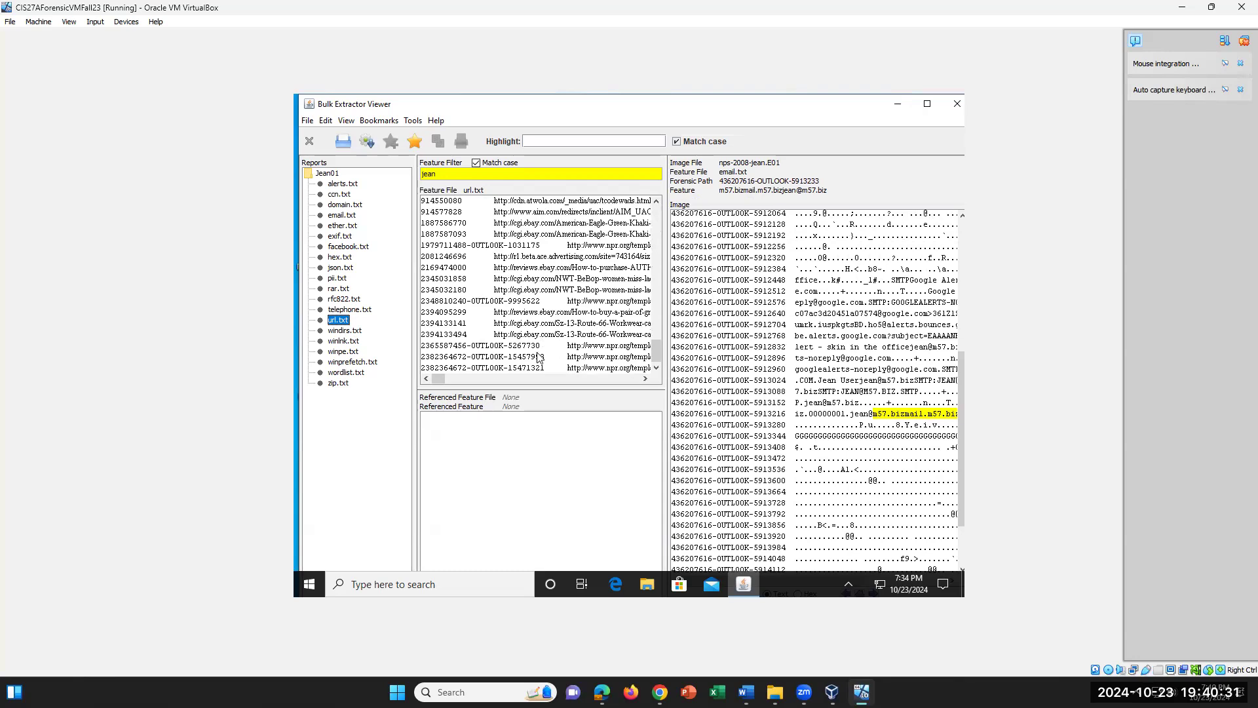
Examine the "jean" matches in windirs.txt, viewing the image data of the wordpress, feedburner and aim cookie entries.
click(345, 331)
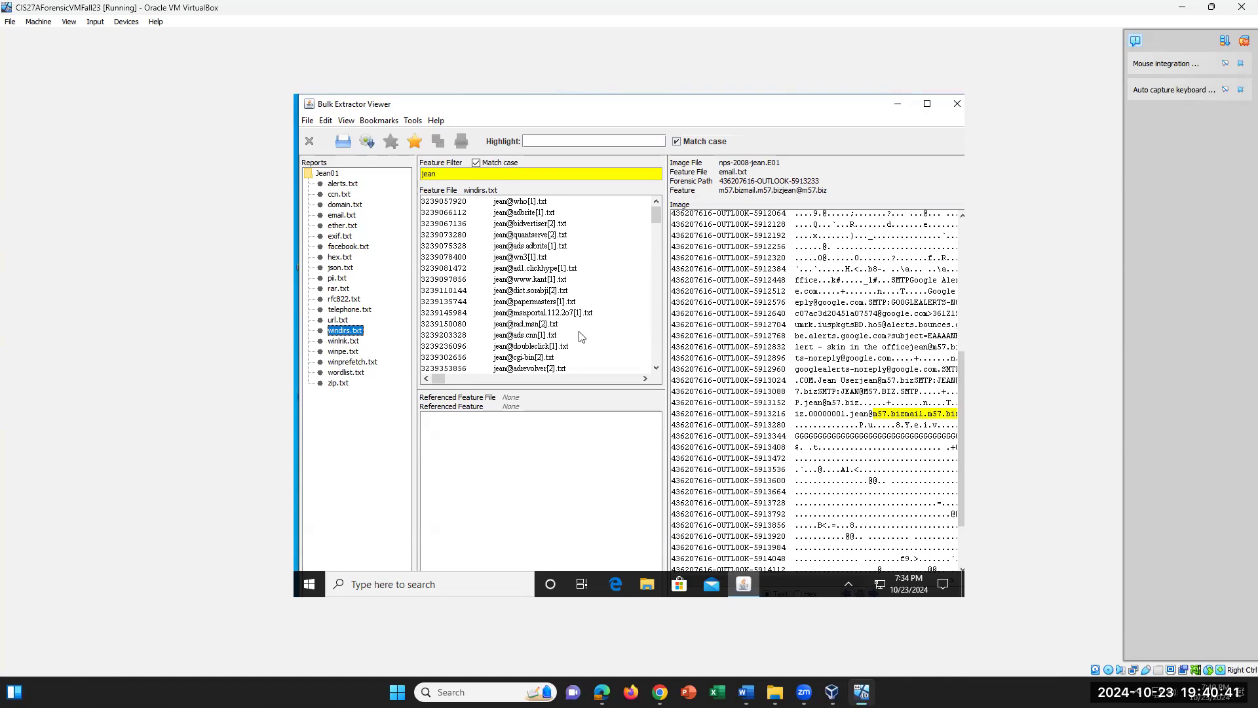
scroll(579, 337, down, 4)
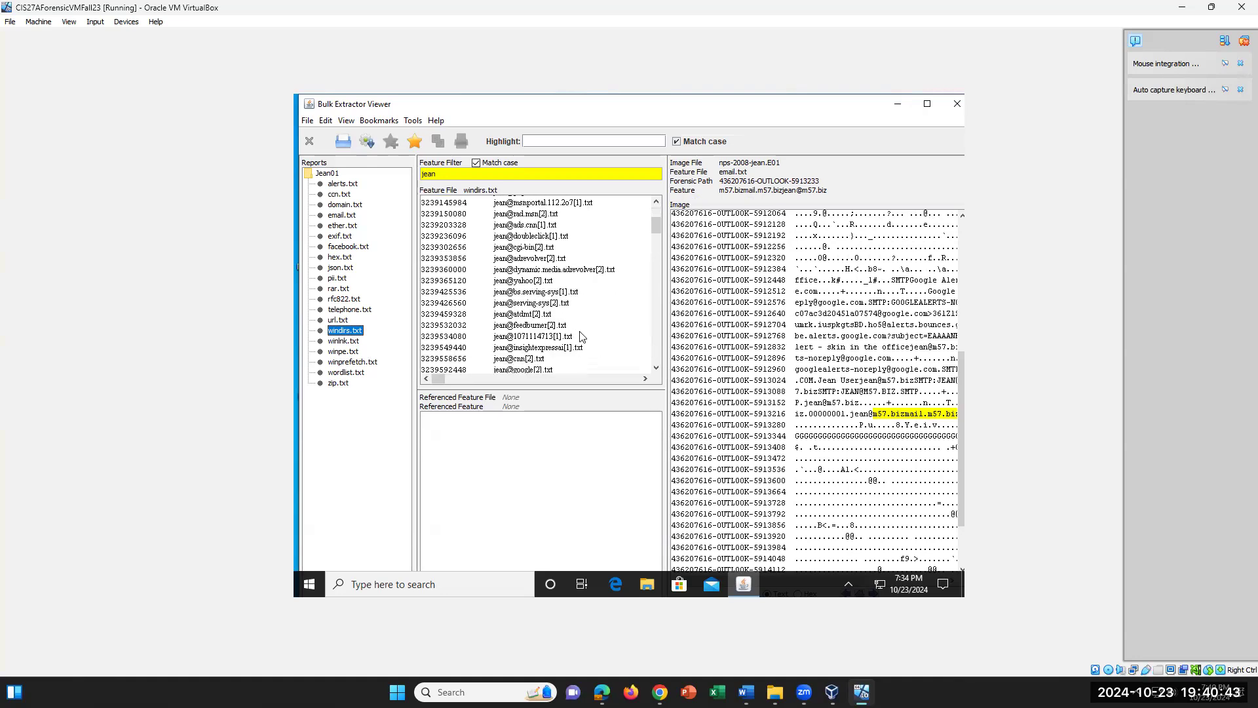
scroll(580, 337, down, 10)
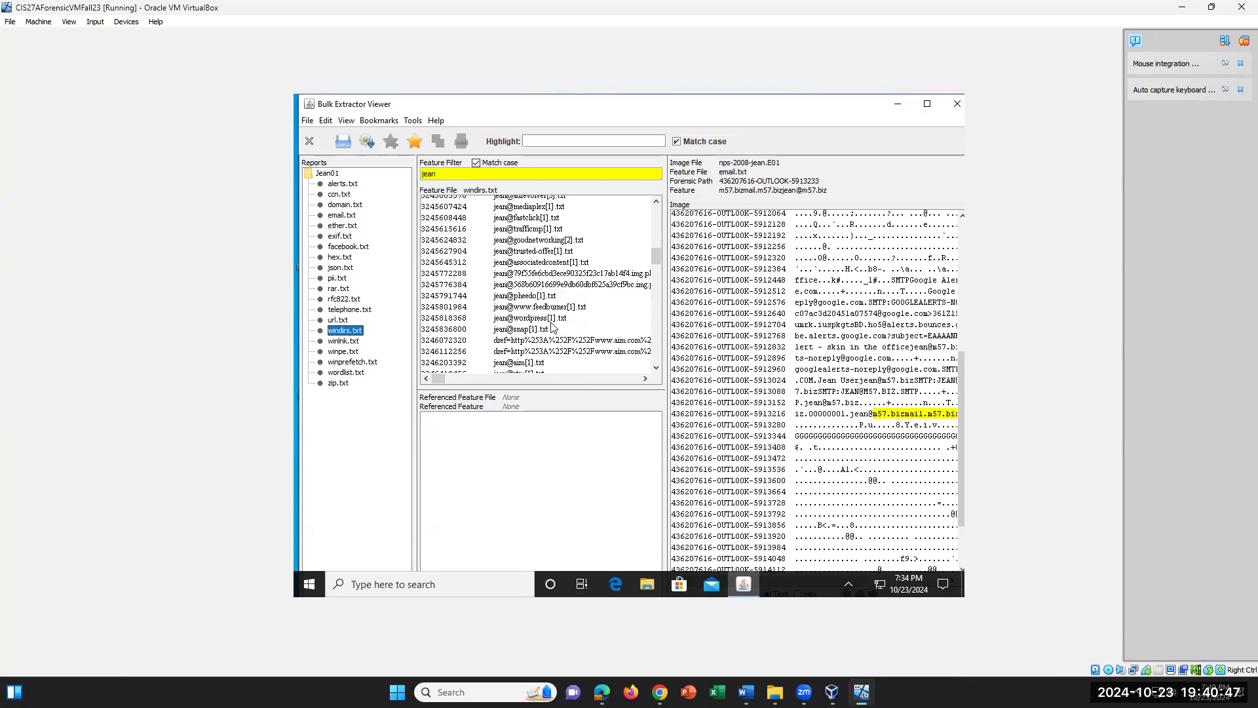
click(528, 320)
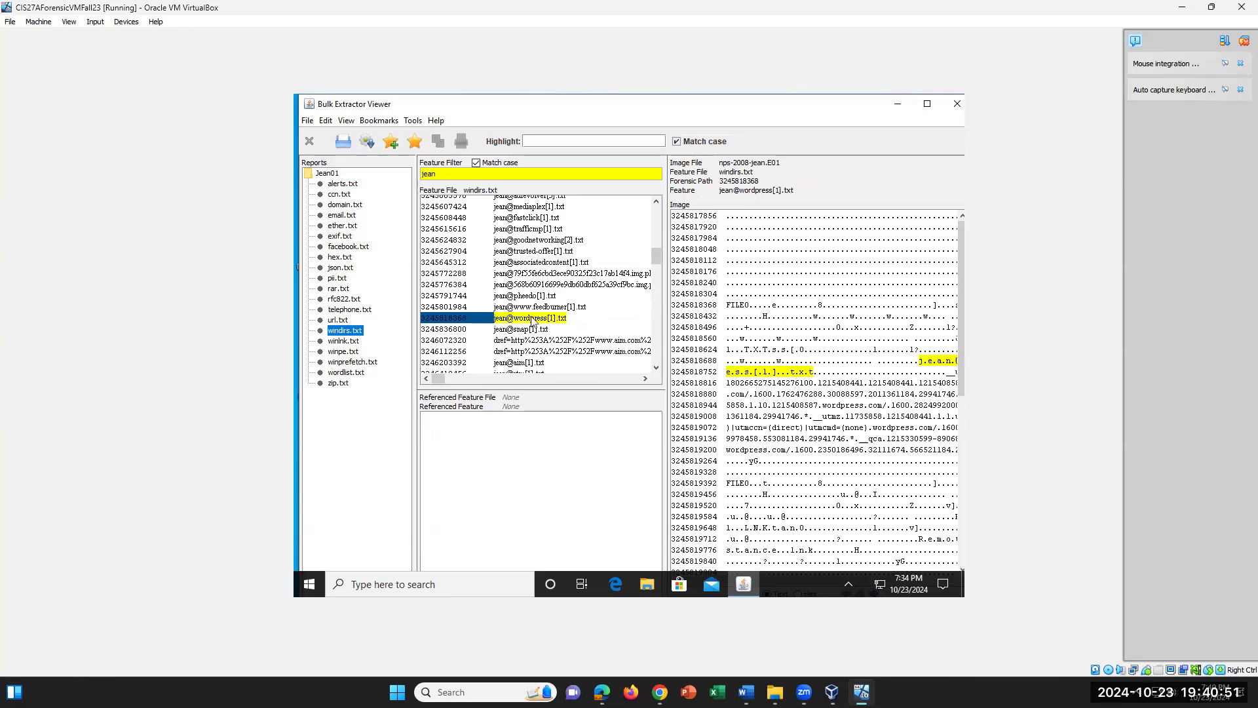
click(538, 308)
click(511, 340)
click(506, 363)
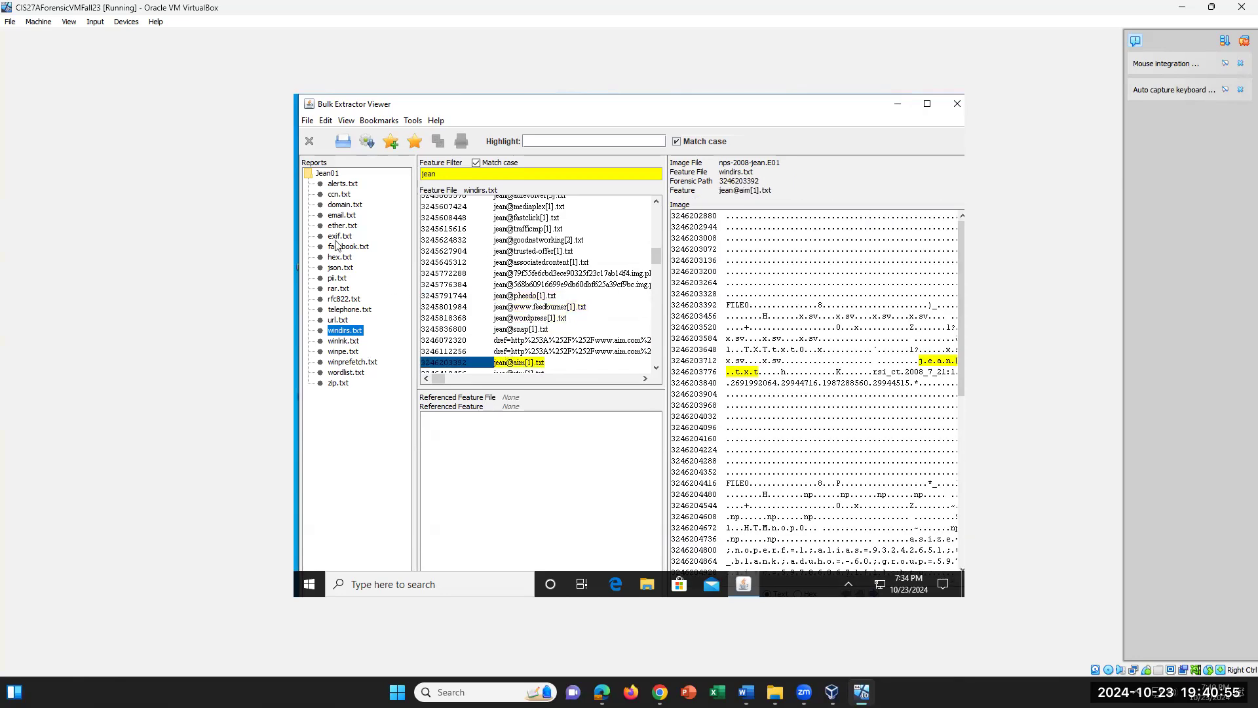
Find the irregular e-mail addresses among the "jean" matches in email.txt and view the entry at offset 794034113 with its full address.
click(335, 216)
scroll(511, 309, down, 15)
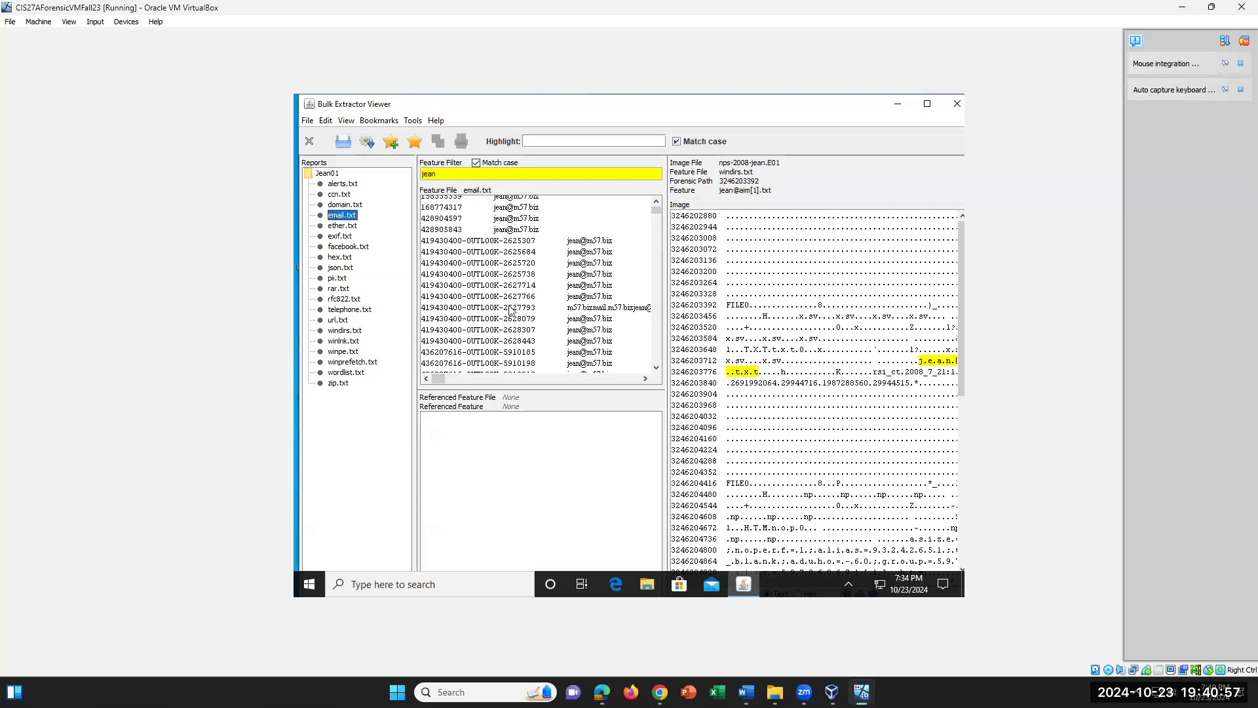
scroll(511, 310, down, 15)
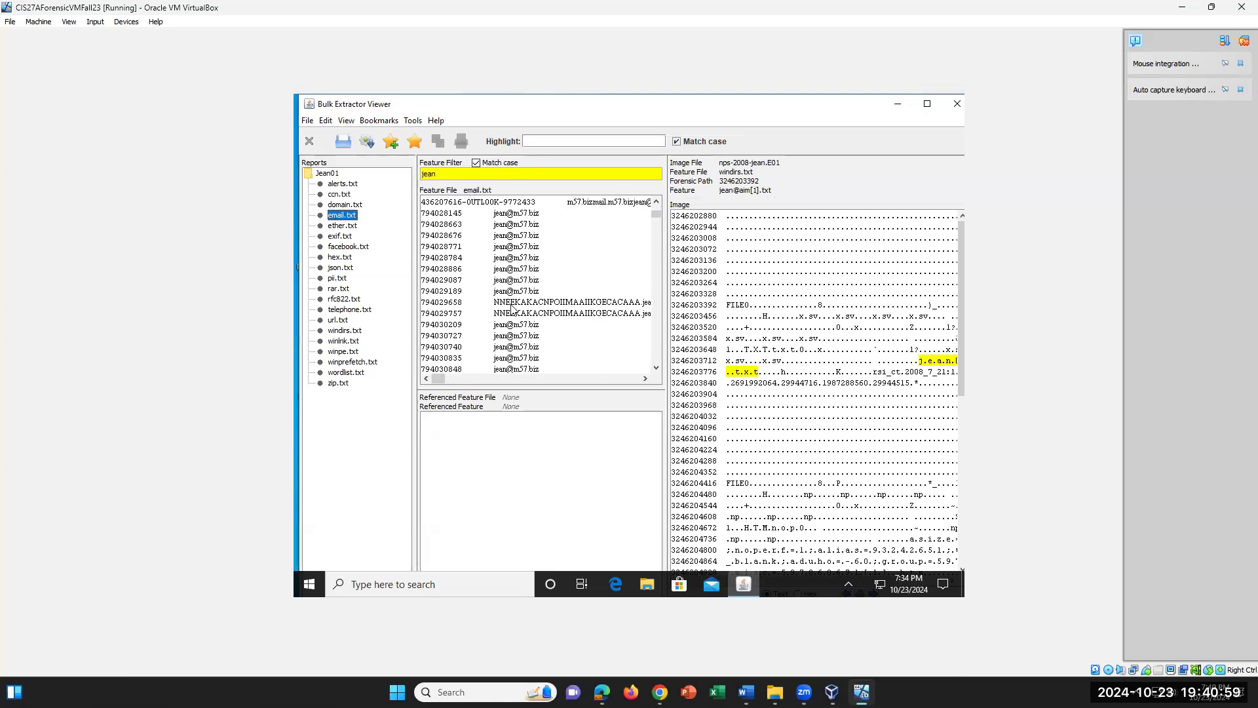
scroll(511, 309, down, 5)
scroll(511, 309, up, 5)
click(502, 250)
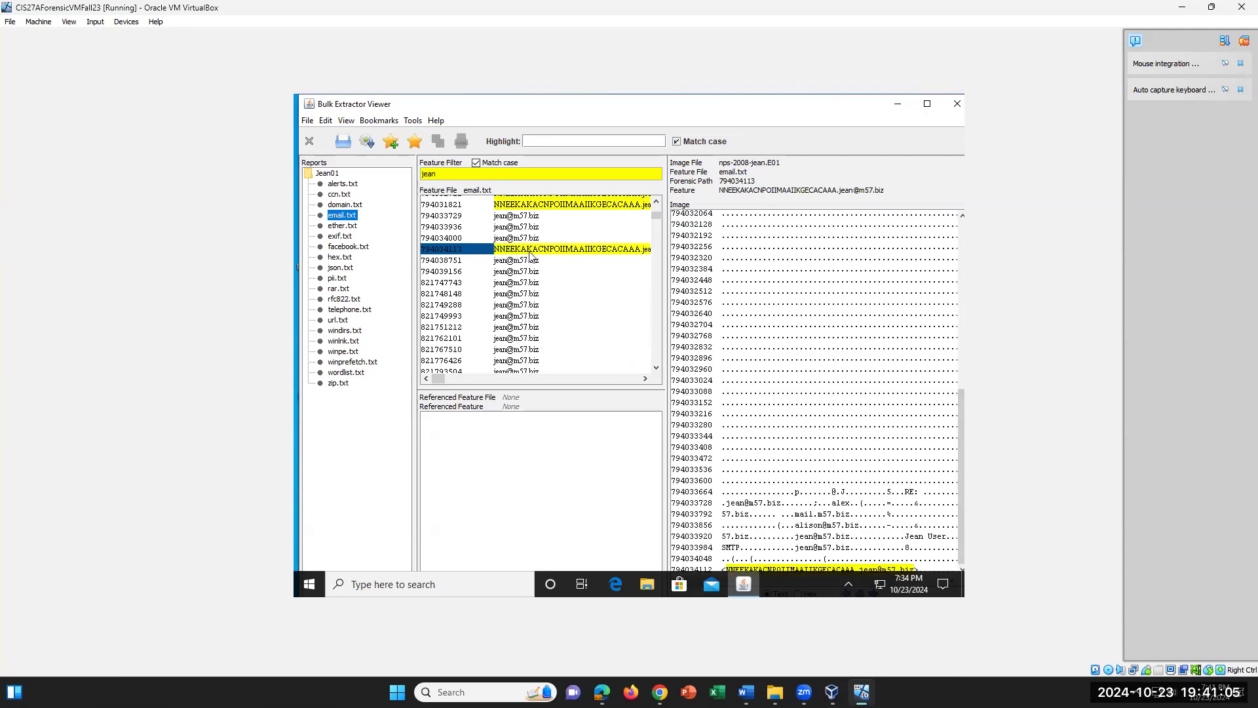
click(643, 378)
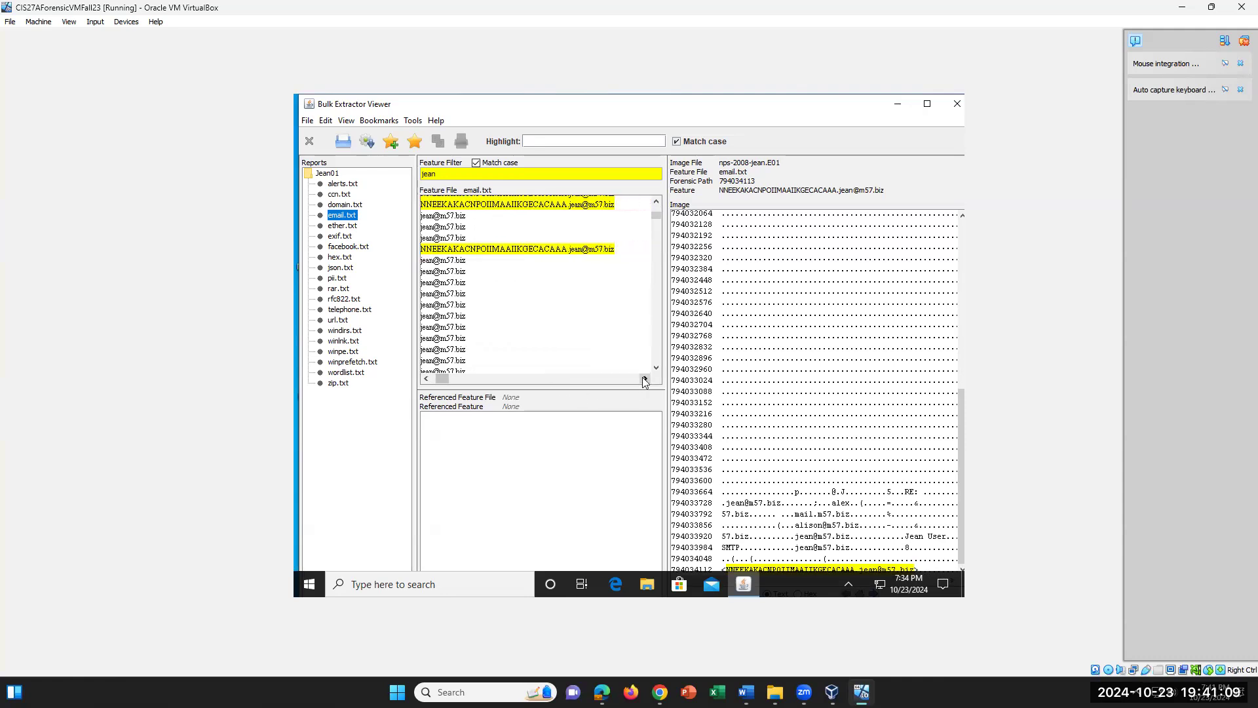
click(643, 377)
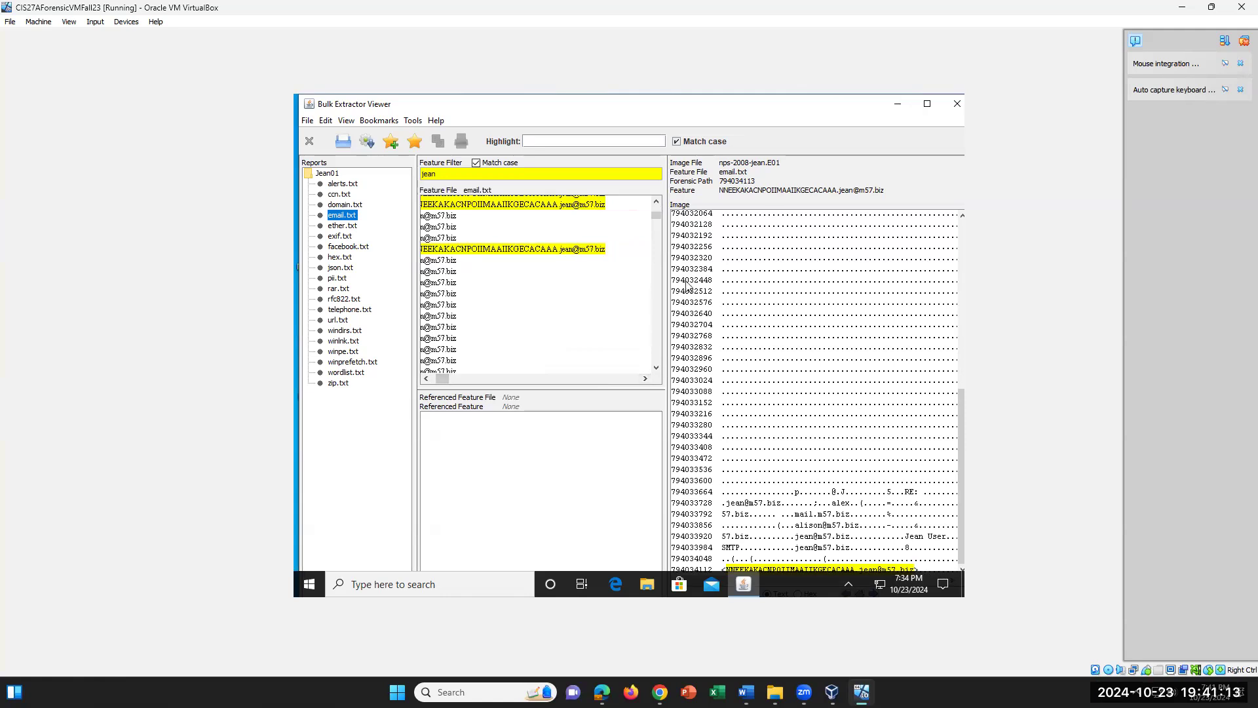
Examine the e-mail header in the image data of the irregular address entry at offset 794031821.
click(570, 205)
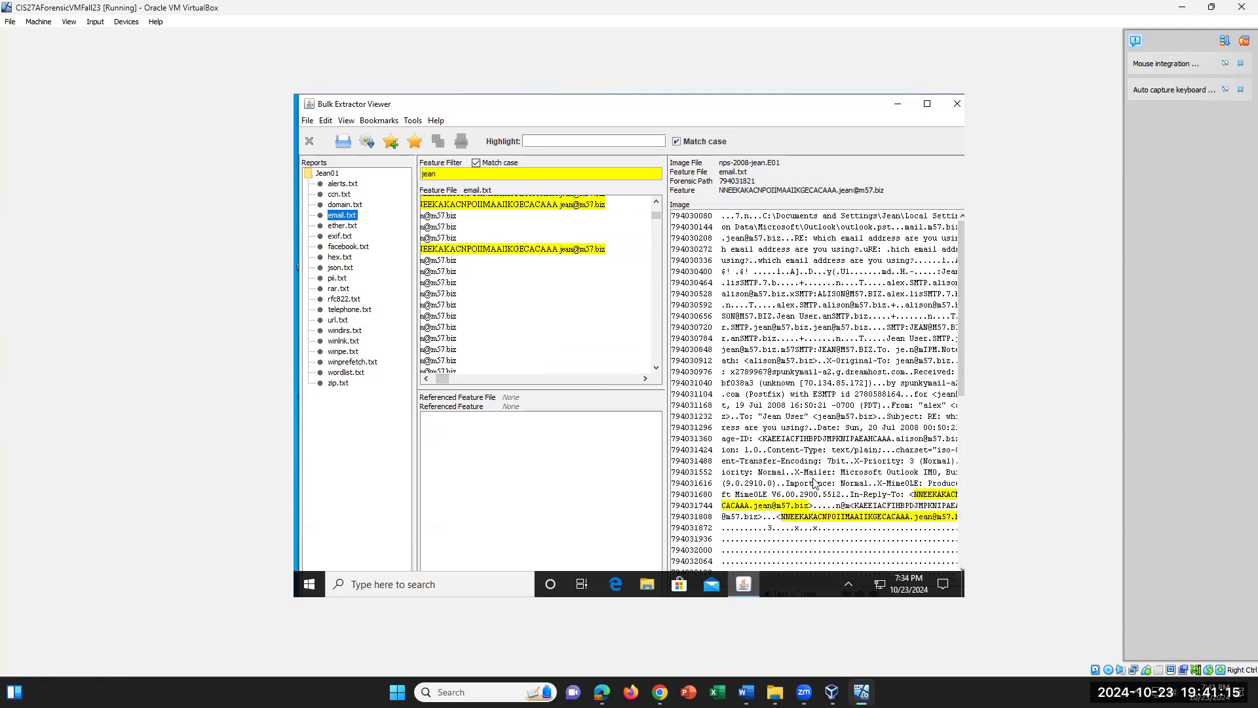
scroll(812, 483, down, 3)
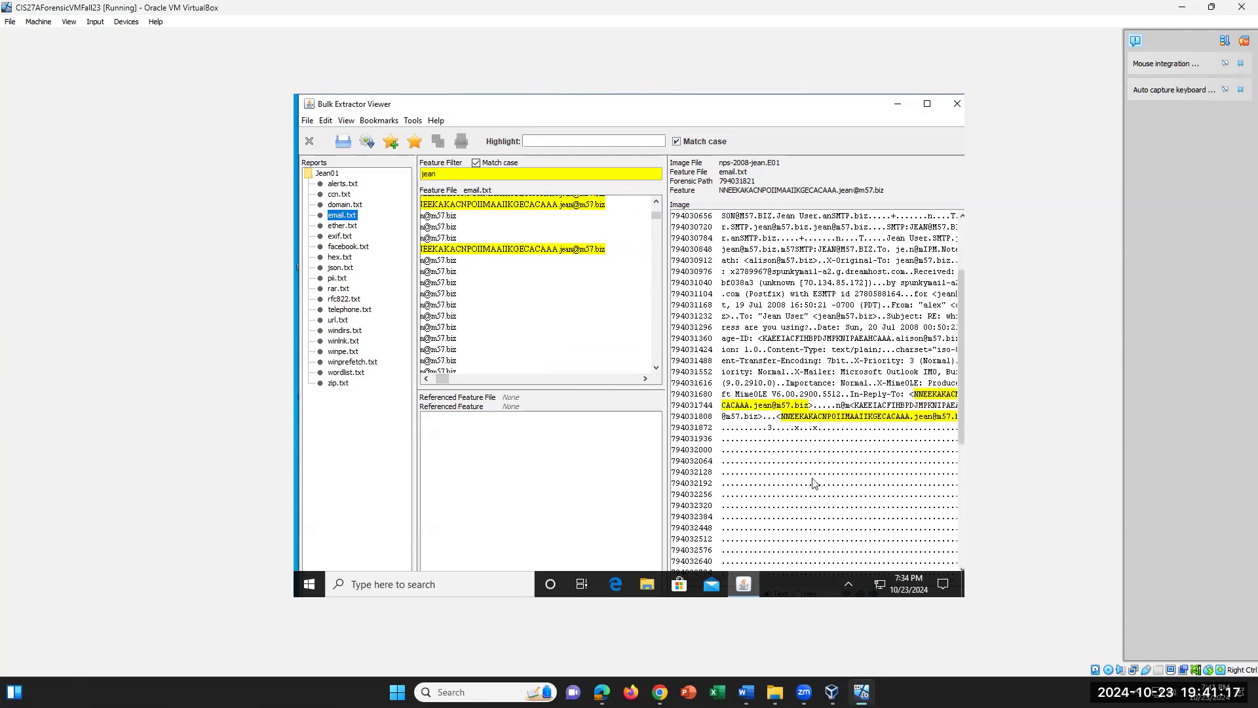
scroll(813, 482, down, 7)
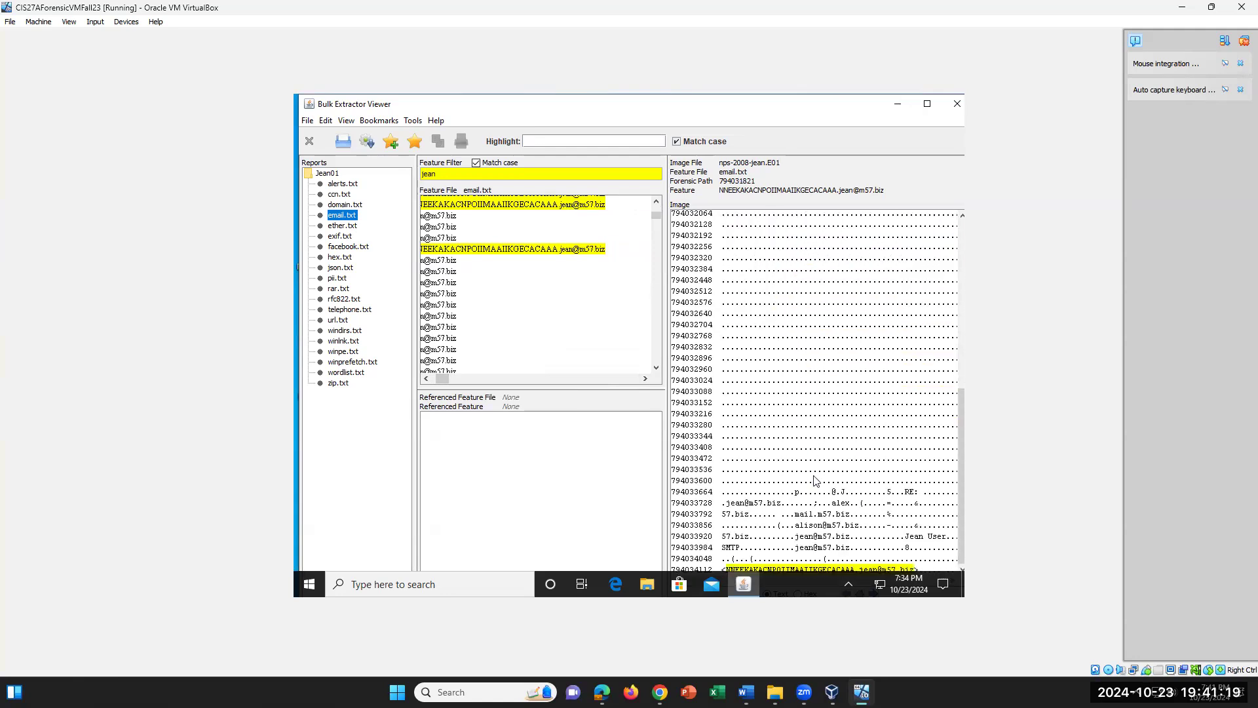
scroll(814, 481, up, 8)
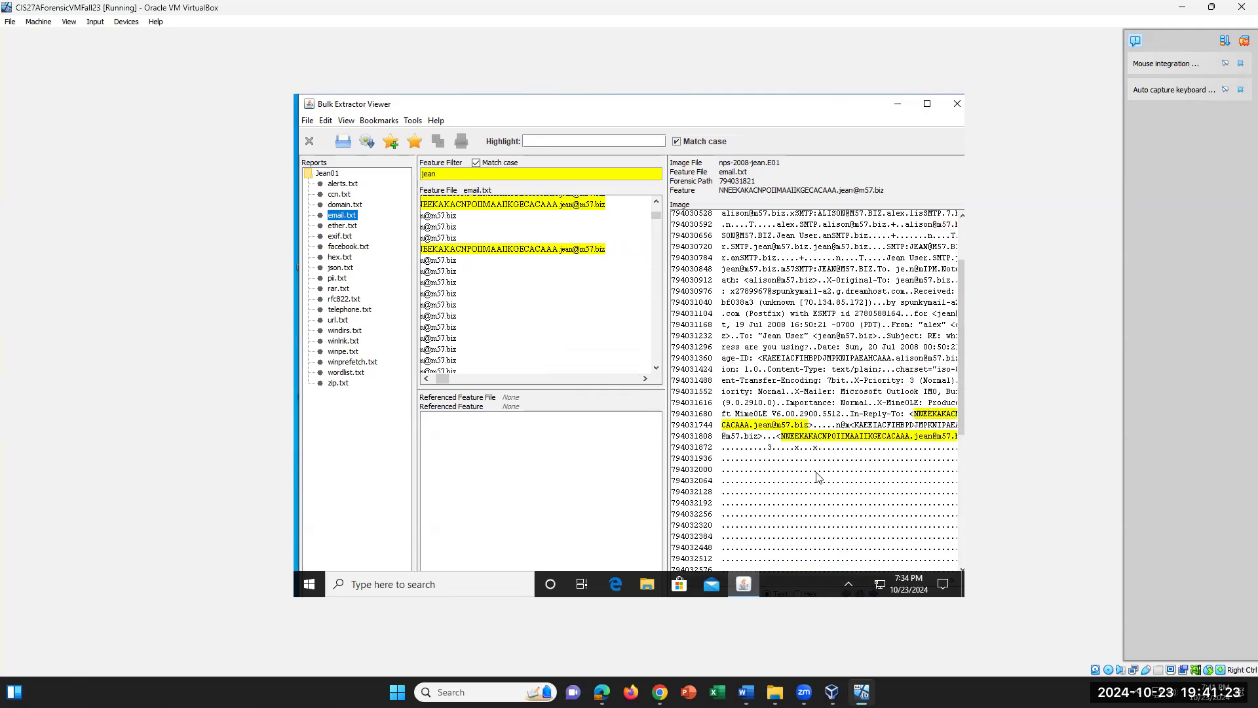
scroll(817, 476, up, 2)
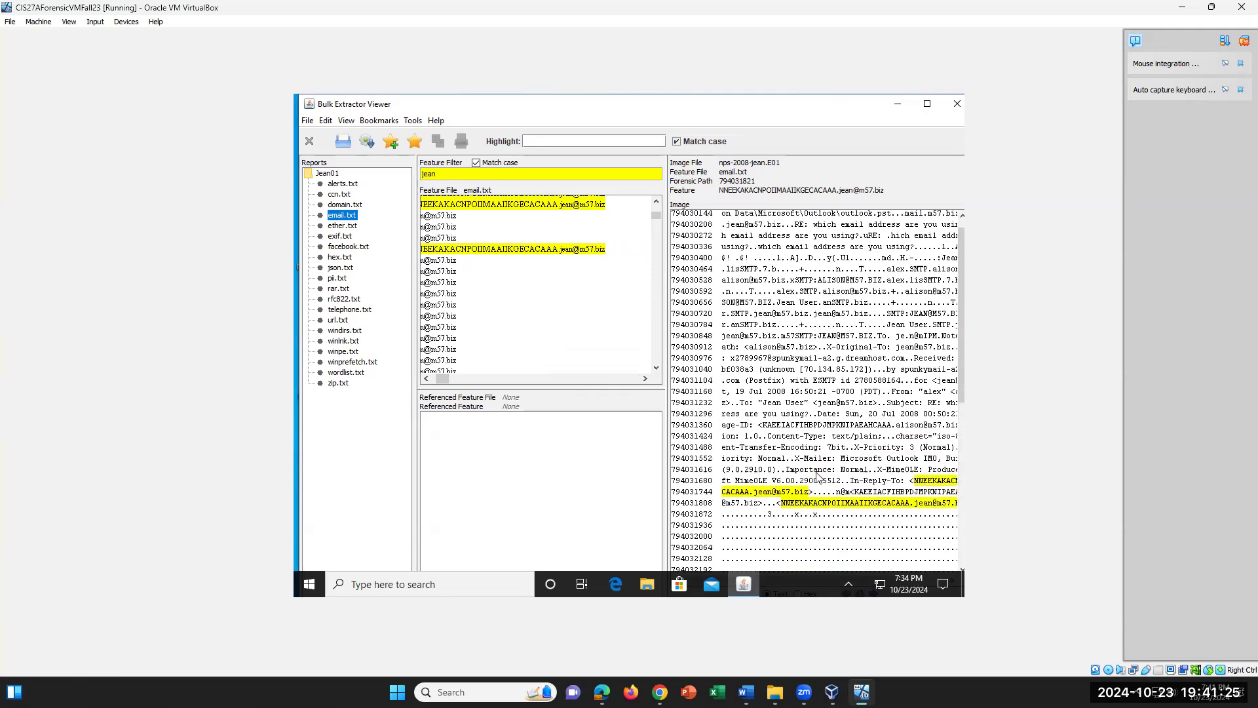
scroll(817, 476, up, 1)
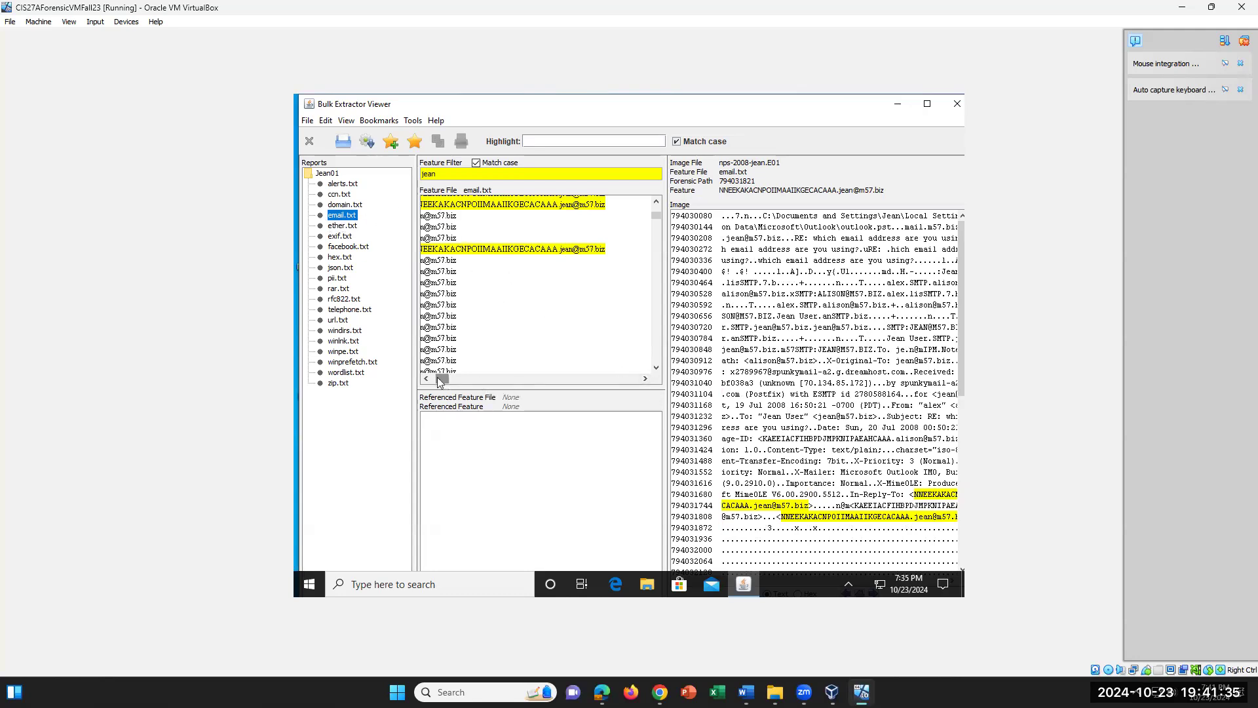
View the first irregular address entry, at offset 794029658, and examine the Subject line in its e-mail header.
drag(443, 378, 433, 378)
scroll(534, 228, up, 5)
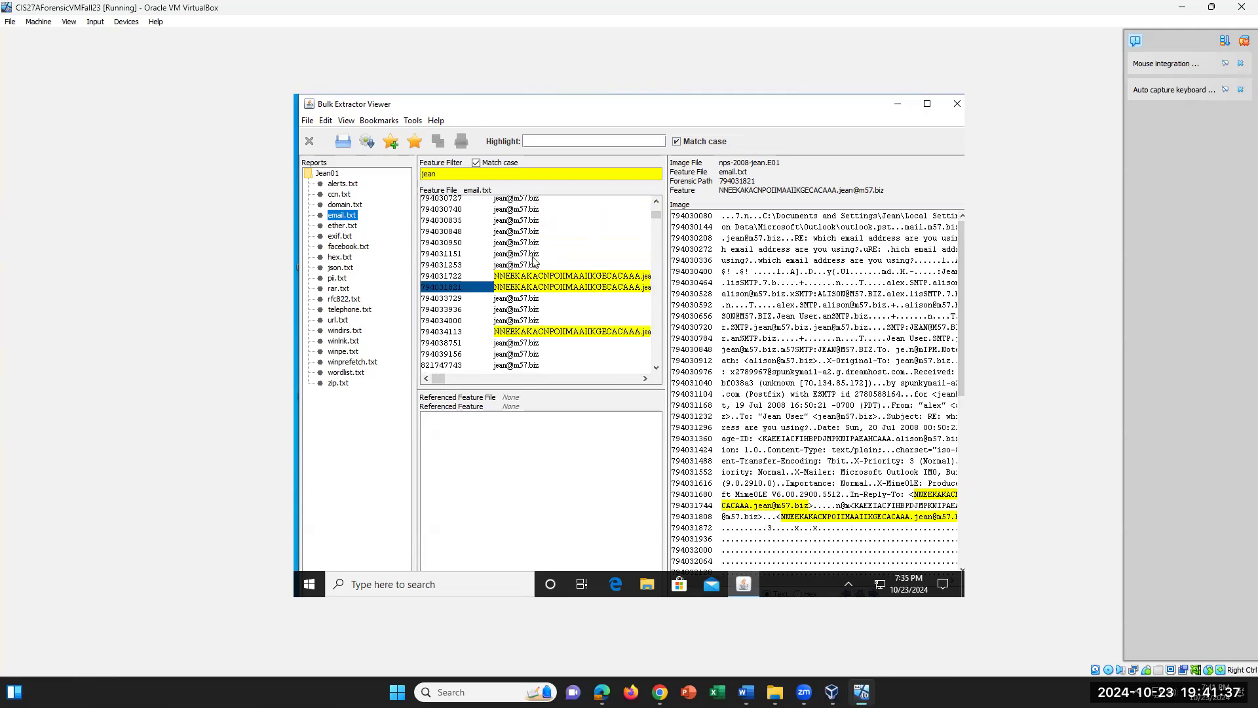
click(536, 249)
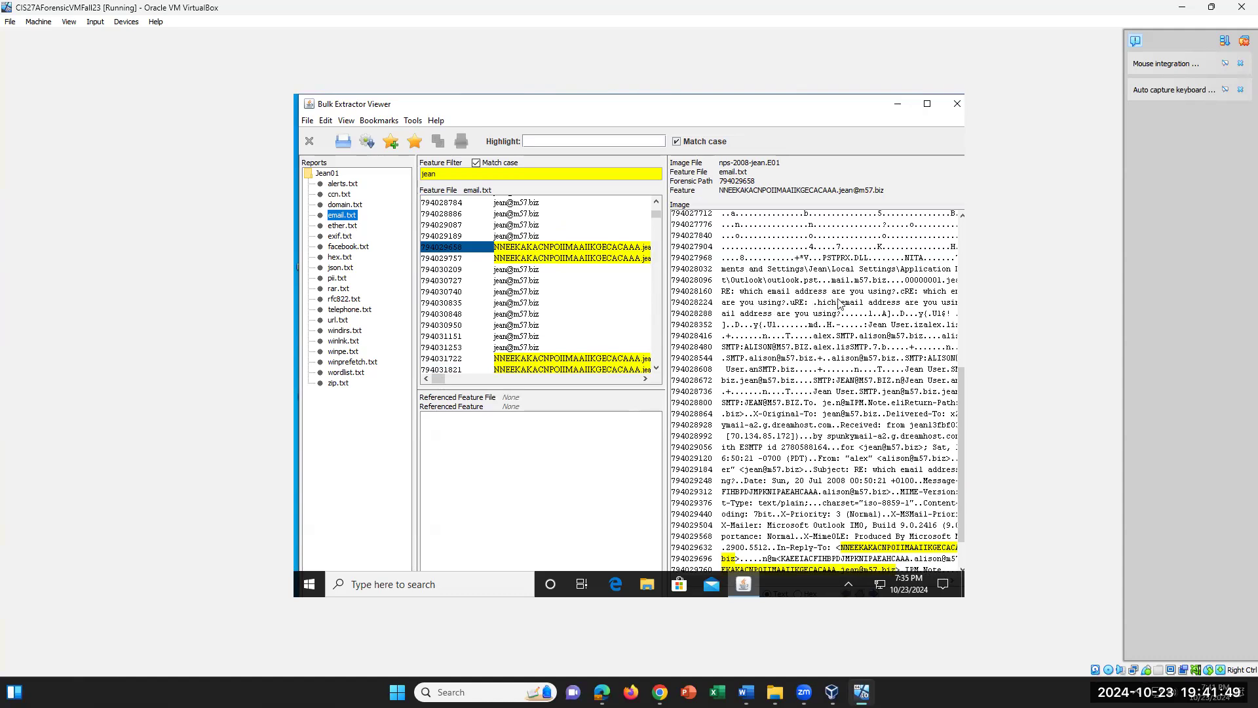
click(747, 296)
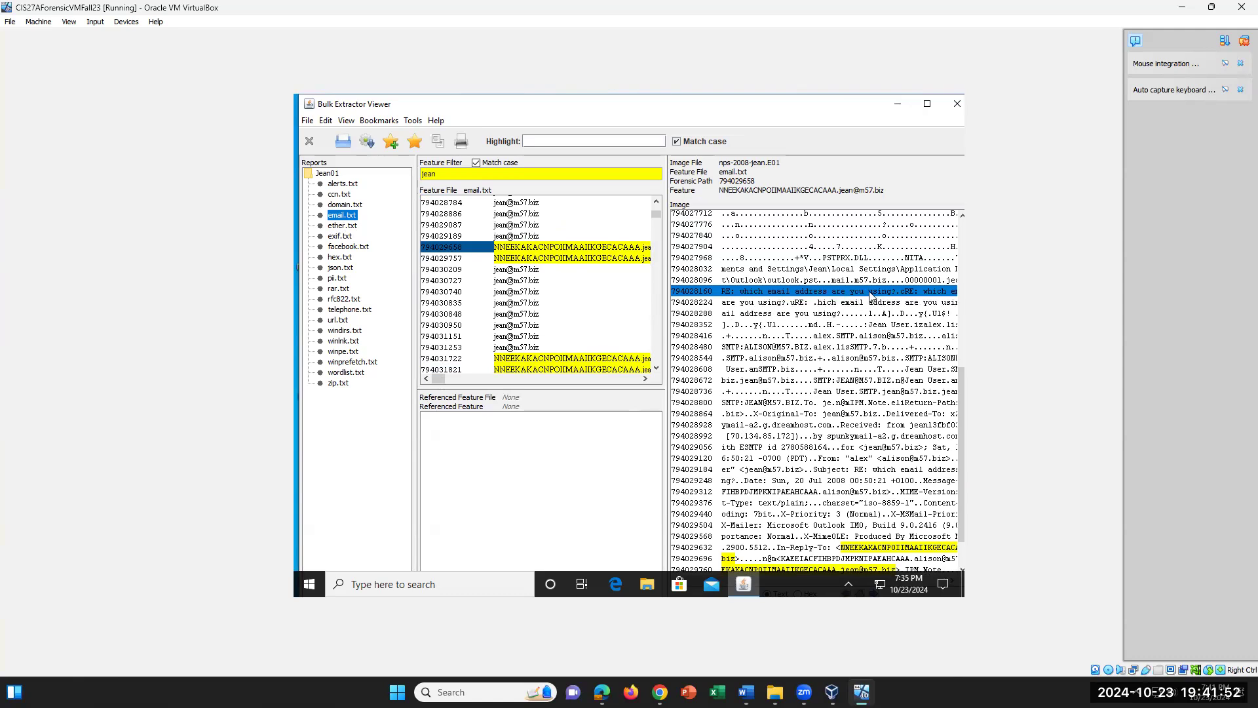
click(791, 295)
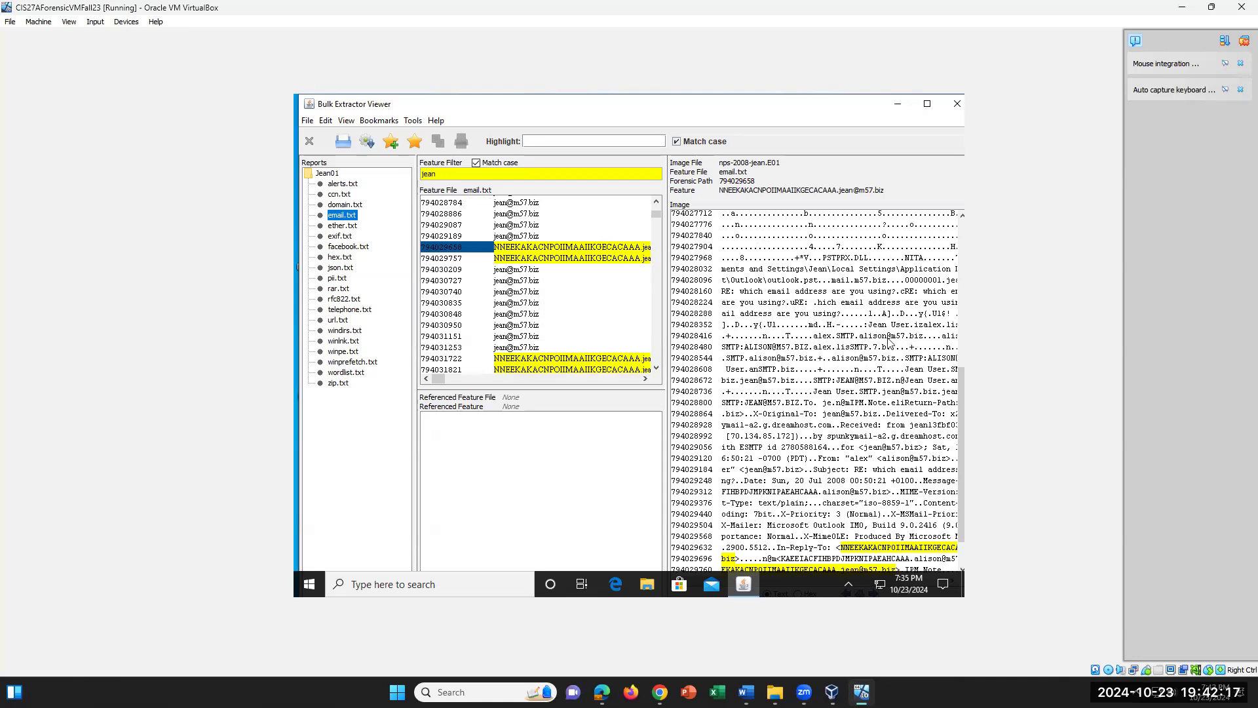
Examine the user account aliases, mail servers and time stamp in the header of the first irregular address entry.
click(843, 337)
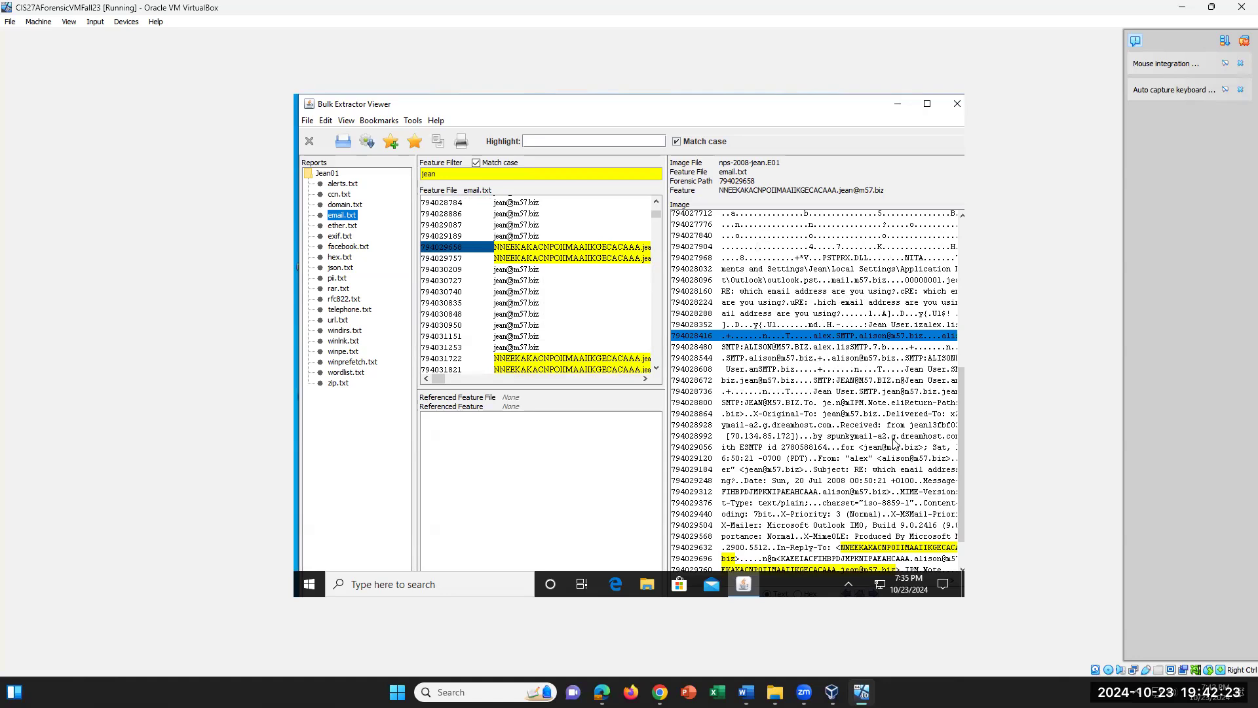
click(870, 340)
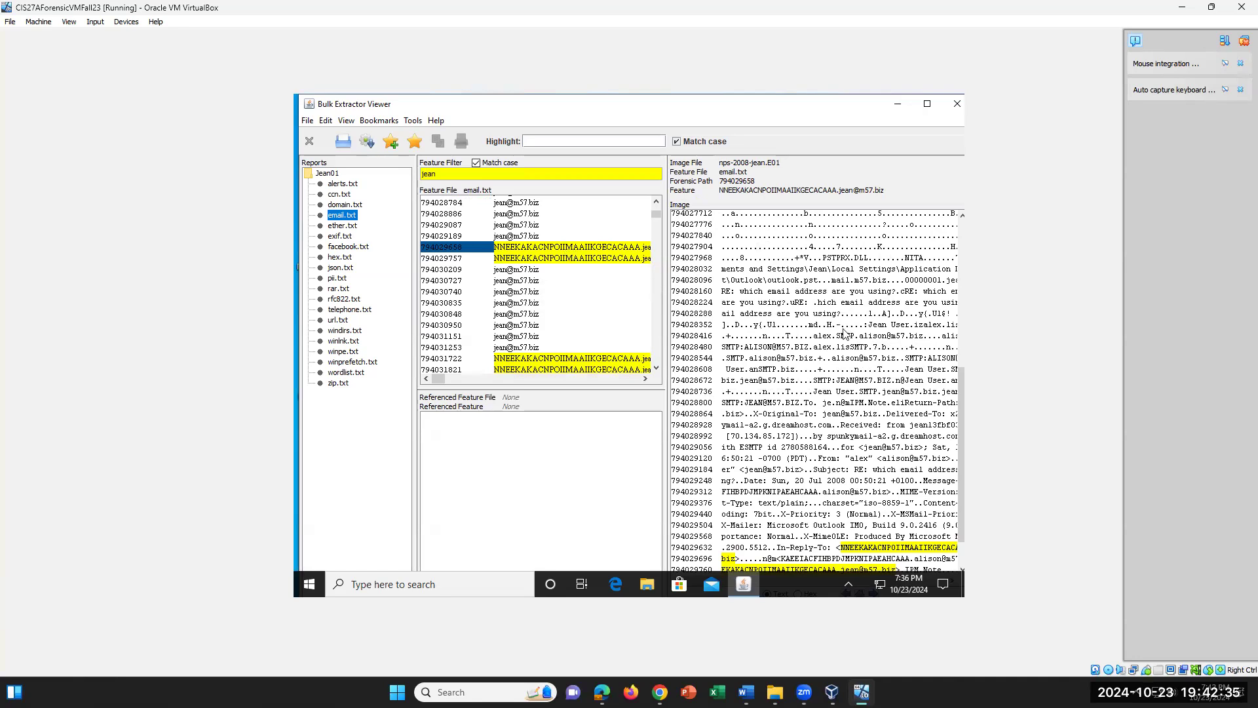
click(841, 340)
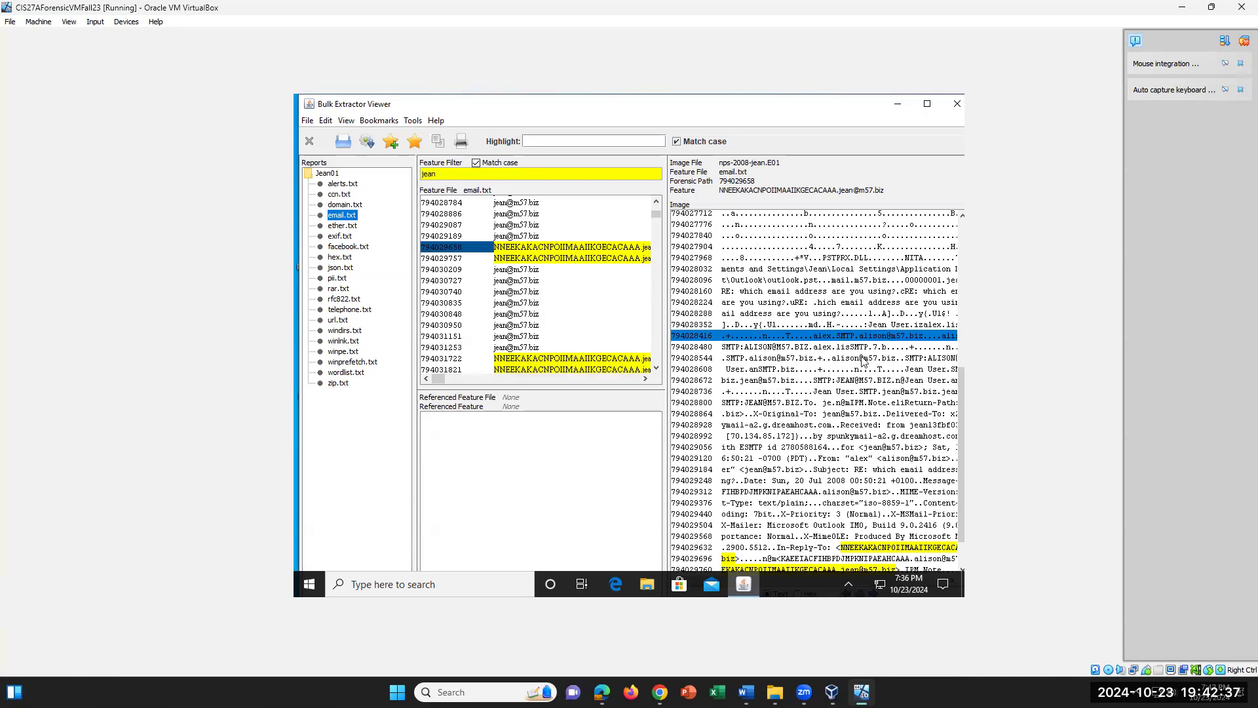
click(863, 361)
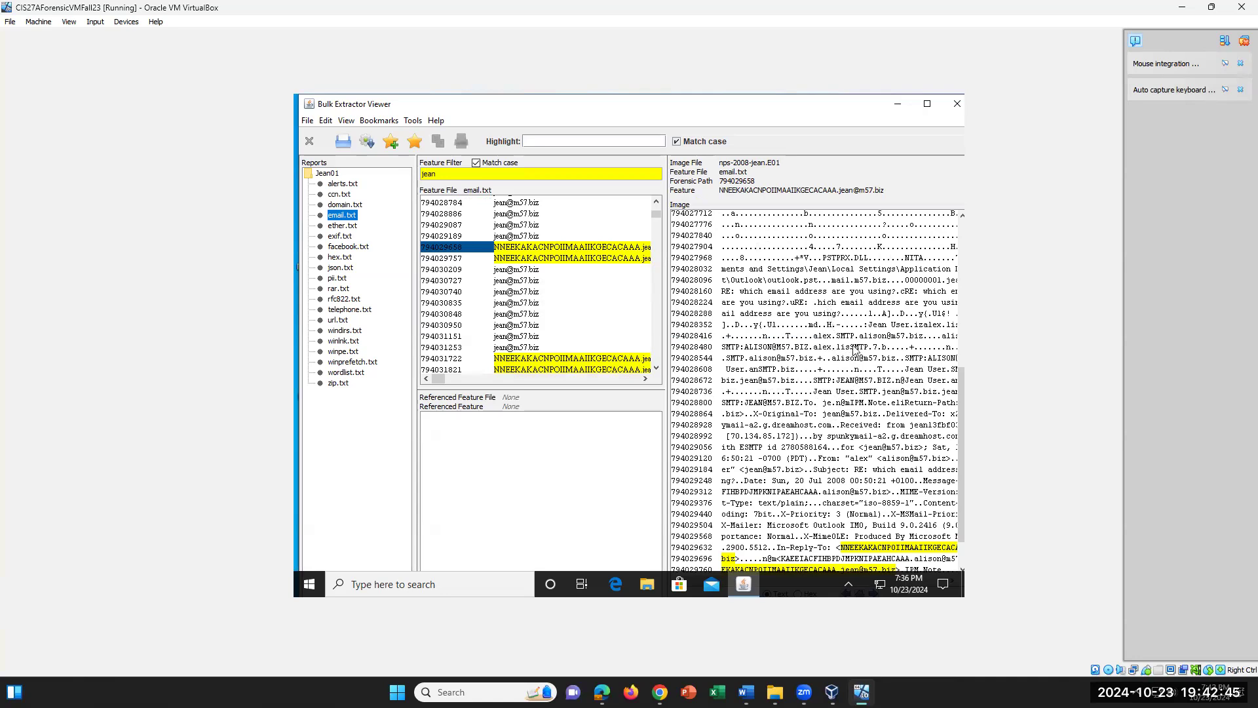
scroll(817, 452, down, 1)
scroll(816, 452, down, 1)
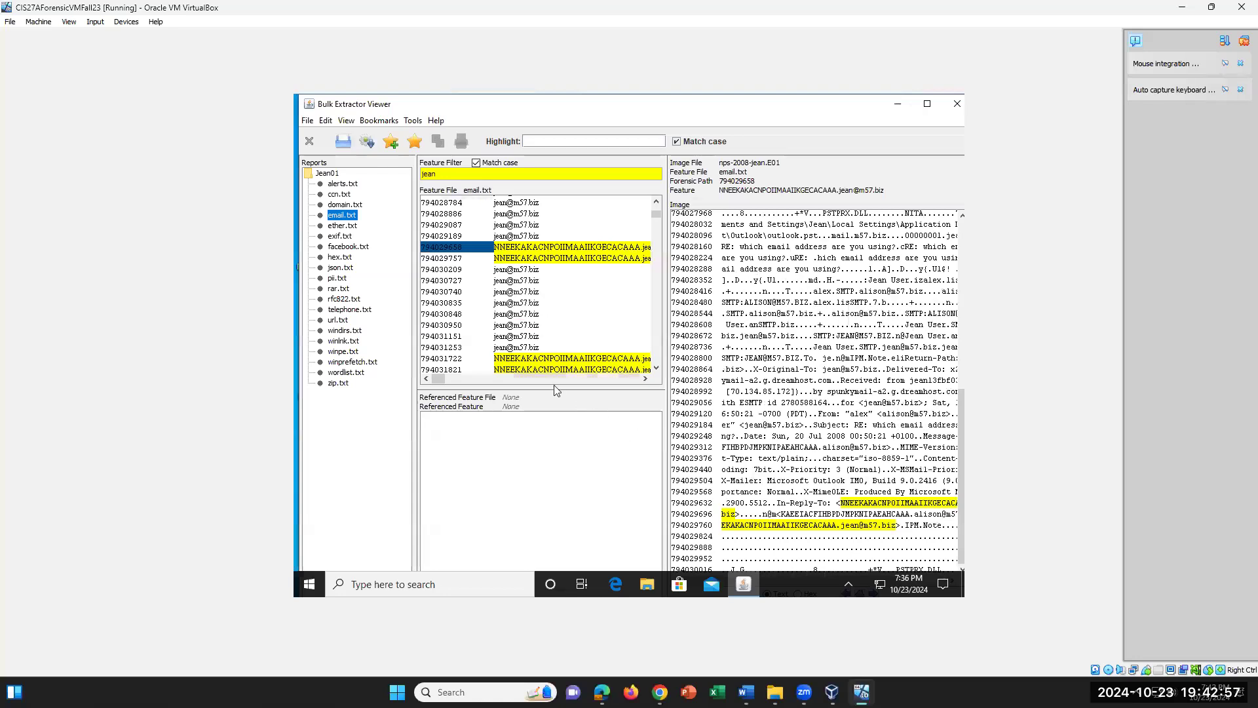
View the third irregular address entry, at offset 794031722, and examine its To, Subject and In-Reply-To header information.
click(559, 359)
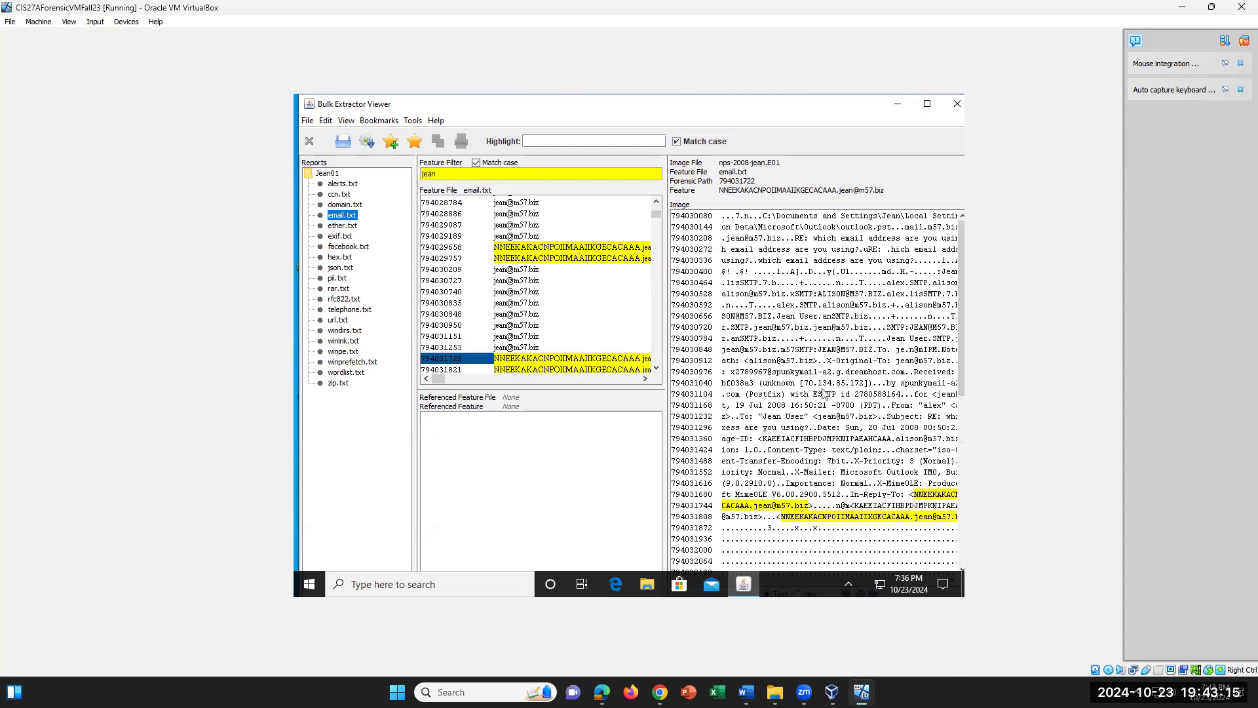
click(777, 423)
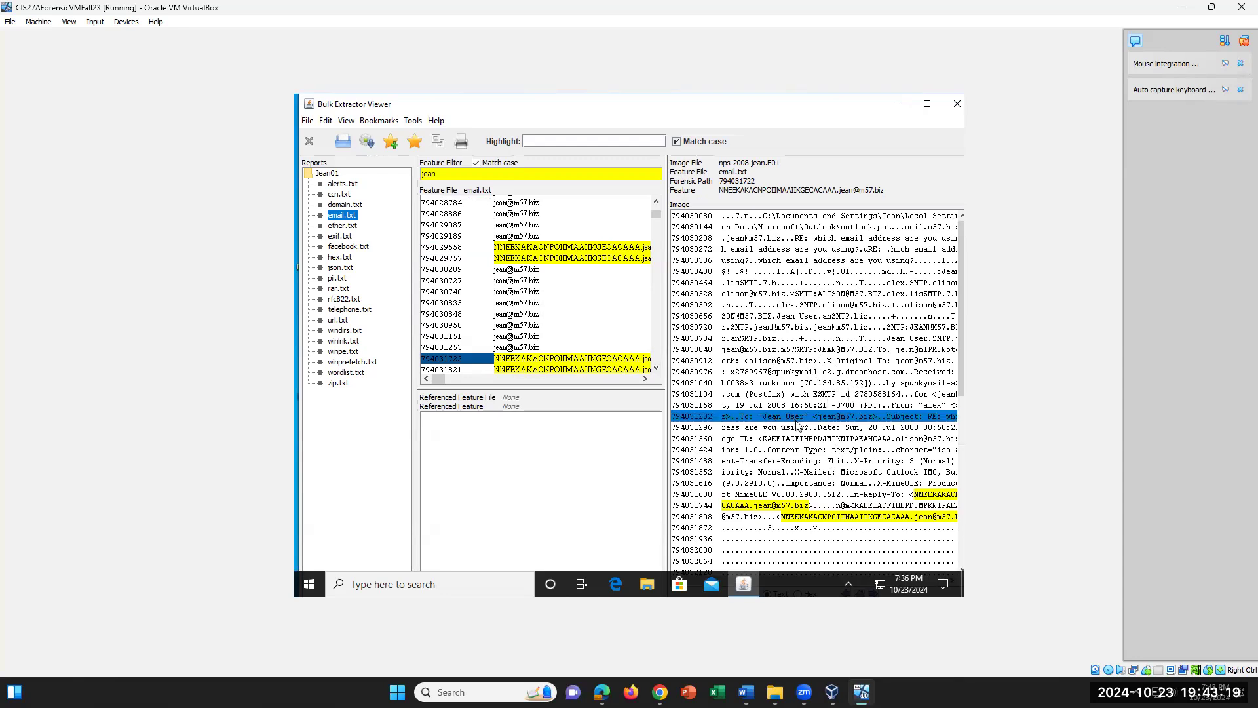
click(831, 426)
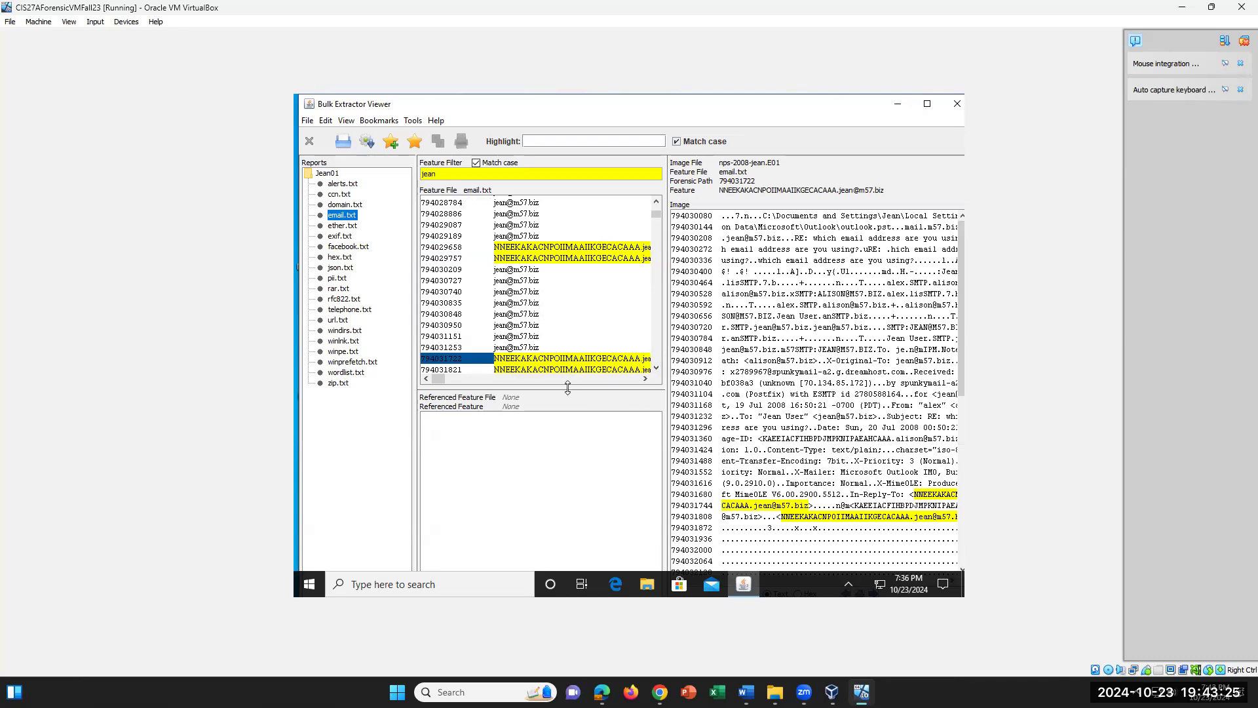
View the irregular address entry at offset 794034113 and examine the e-mail header information in its image data.
click(551, 369)
click(569, 360)
scroll(575, 357, down, 5)
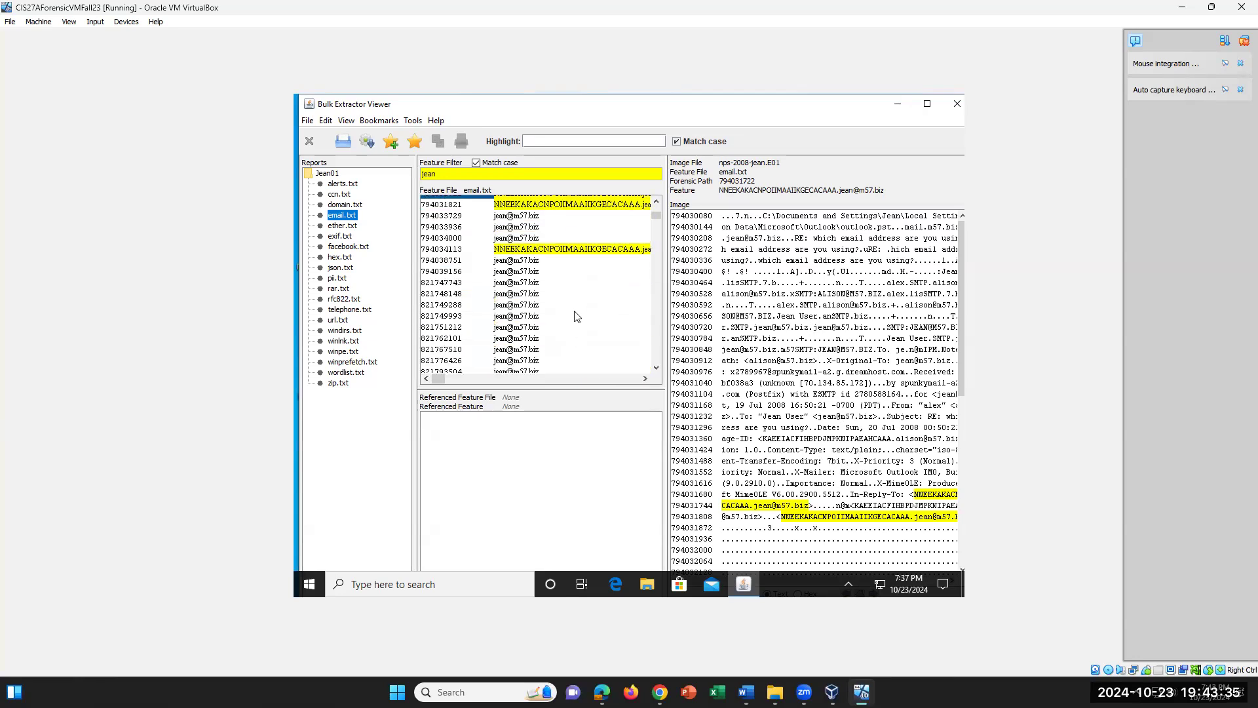
click(553, 250)
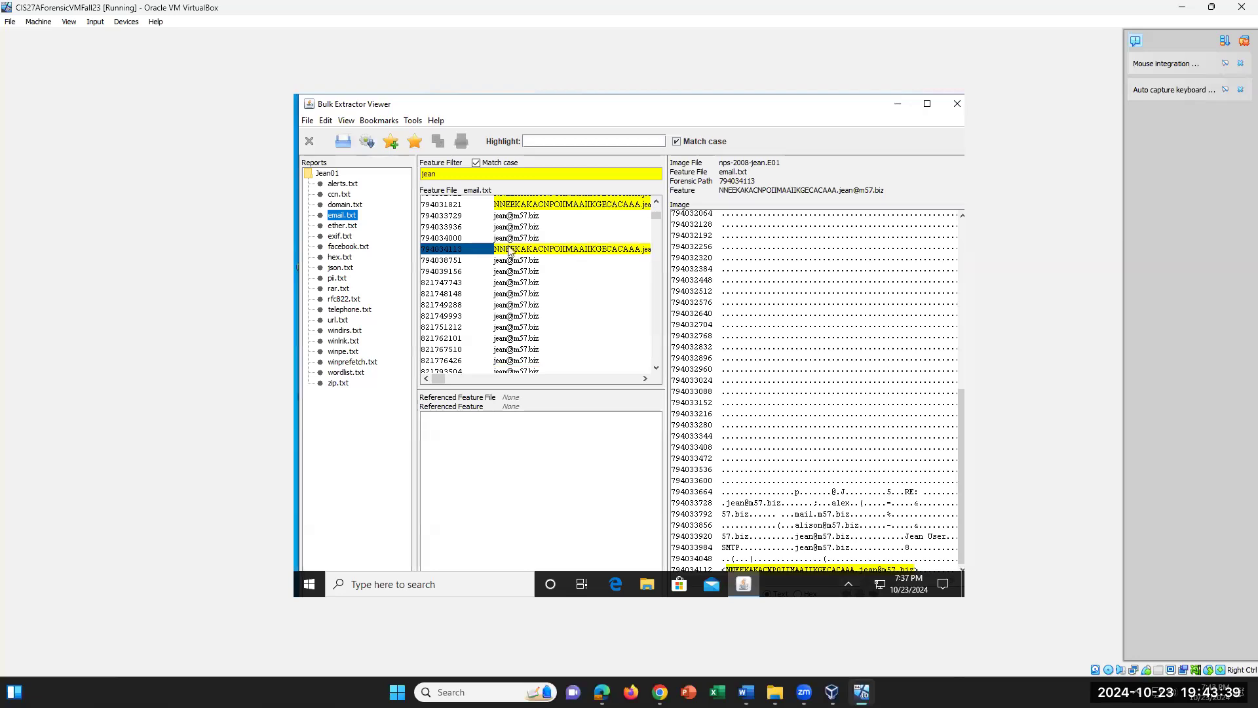
drag(959, 429, 972, 360)
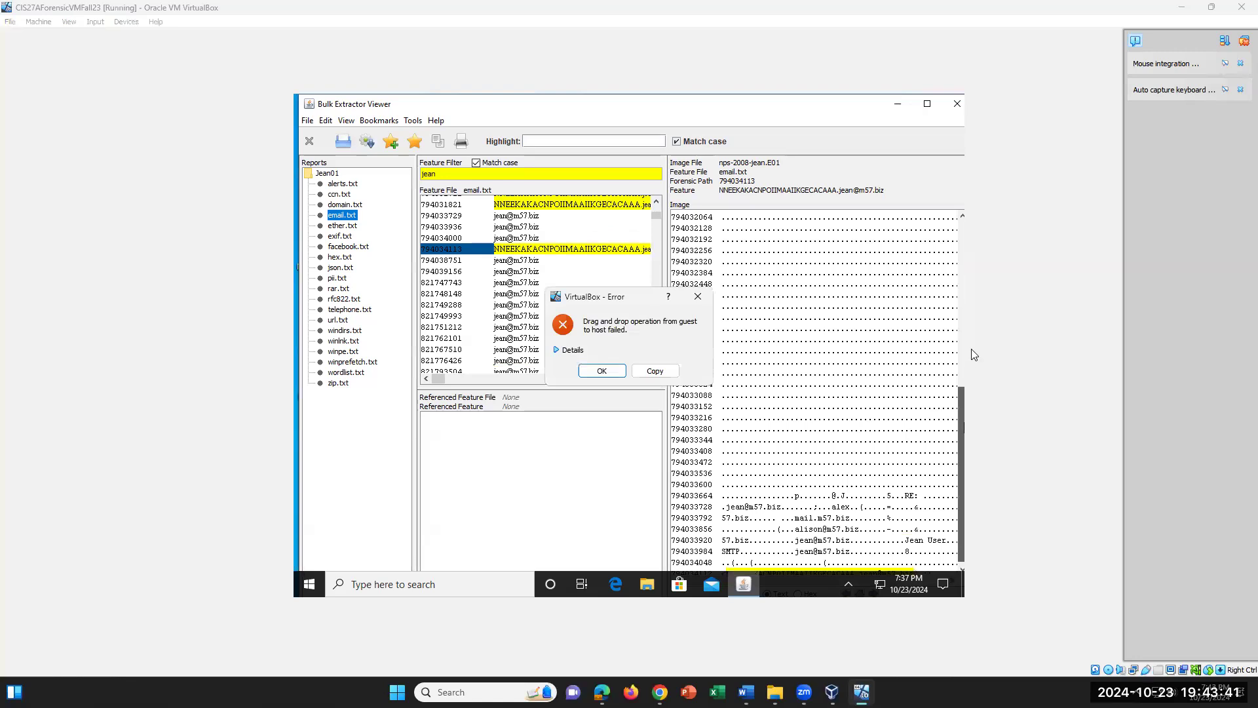
click(698, 296)
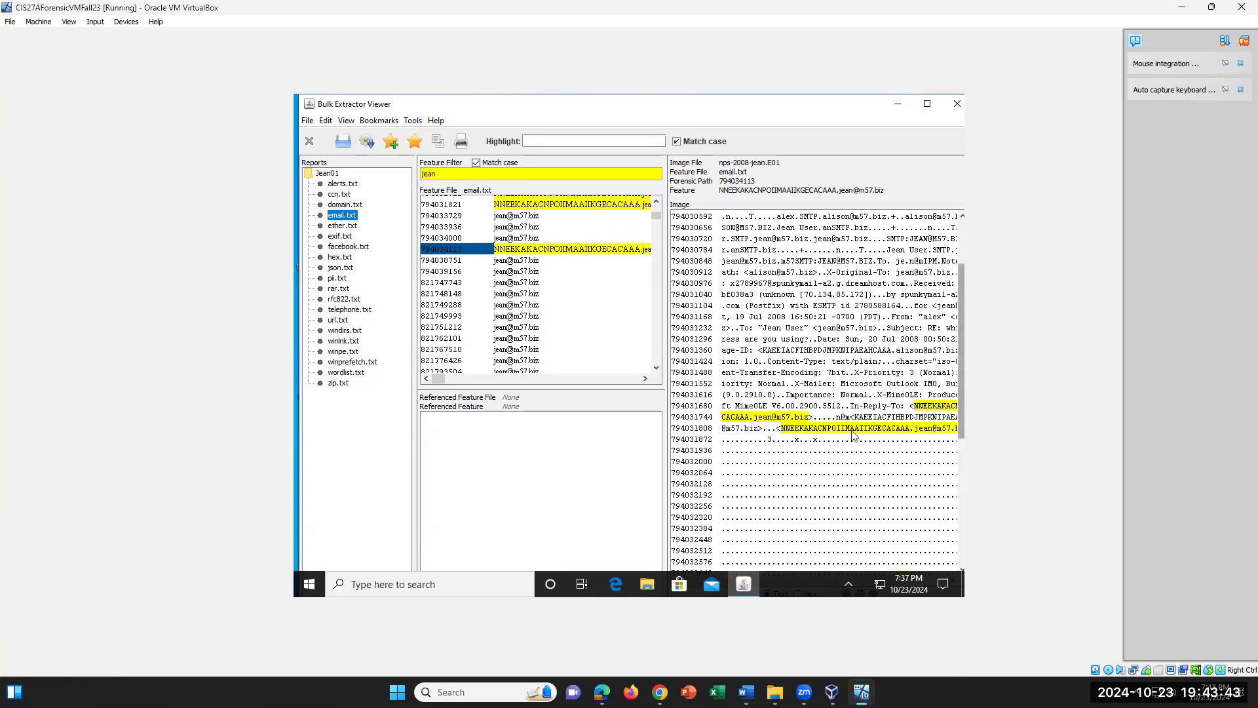
scroll(839, 448, down, 4)
scroll(839, 448, up, 7)
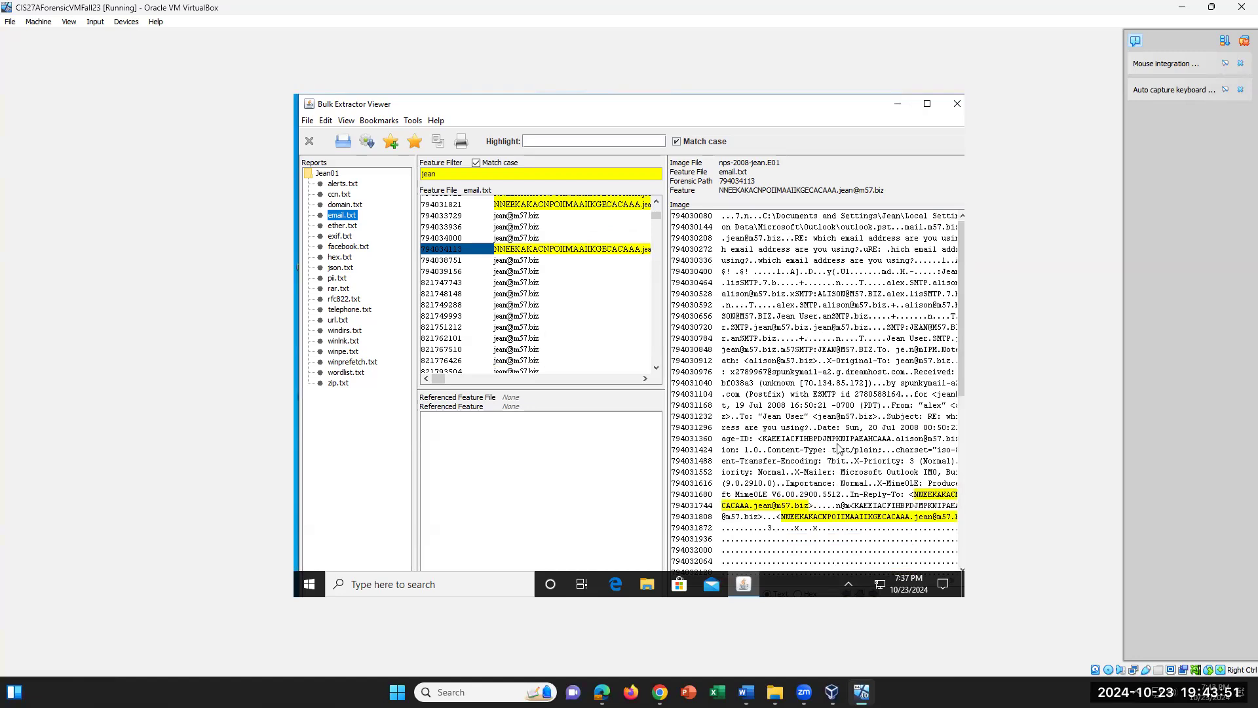
scroll(838, 448, down, 1)
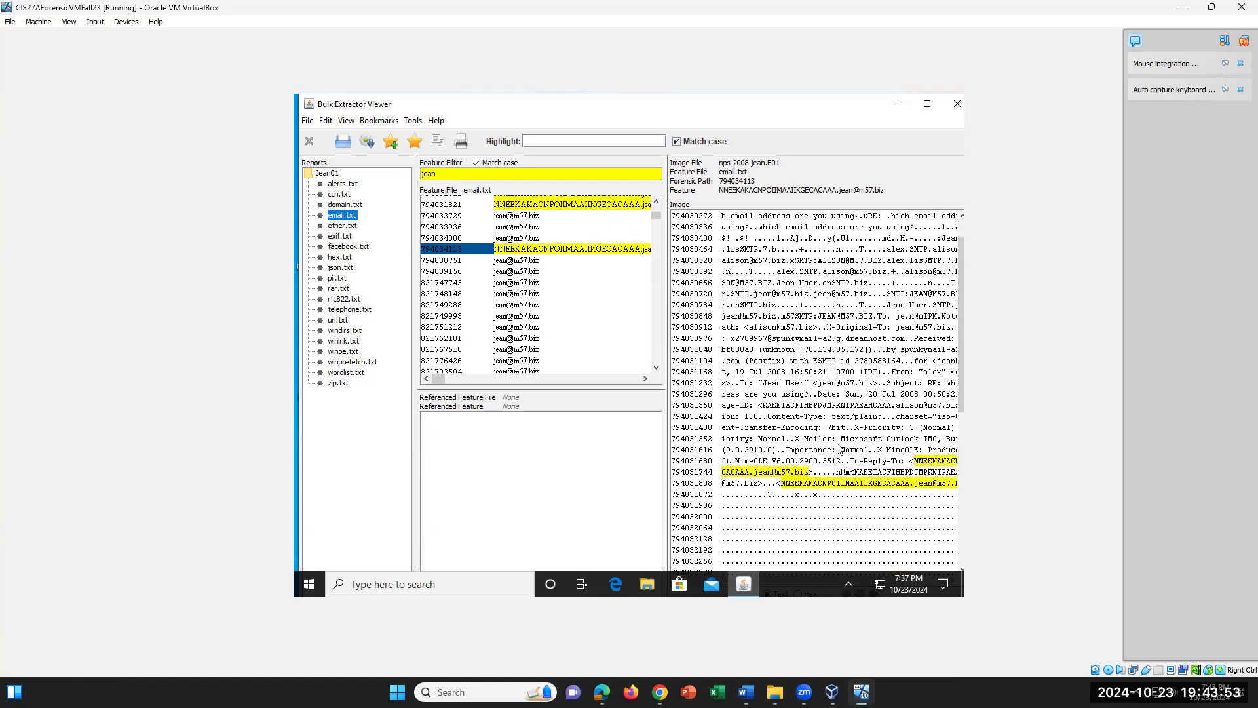
scroll(838, 448, down, 9)
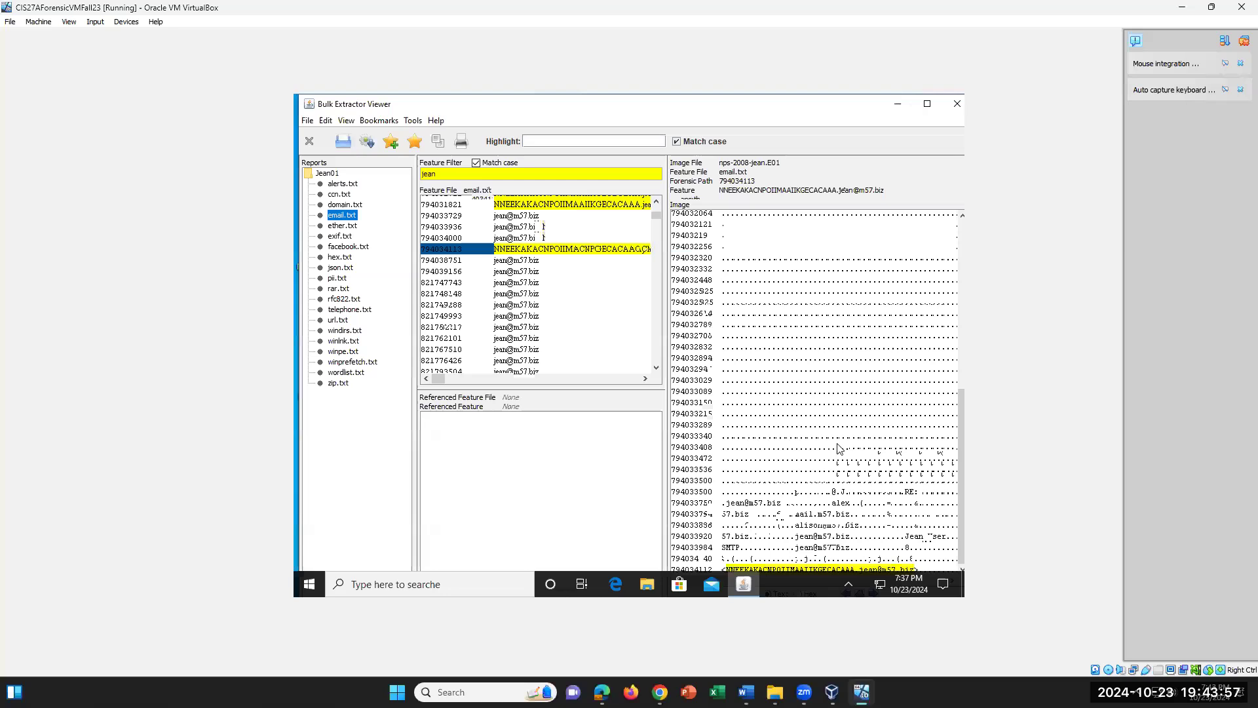
Look through the filtered email.txt entries beyond offset 794034113 for further irregular e-mail addresses.
click(656, 368)
click(655, 367)
click(656, 368)
click(656, 368)
click(656, 368)
click(656, 367)
click(656, 368)
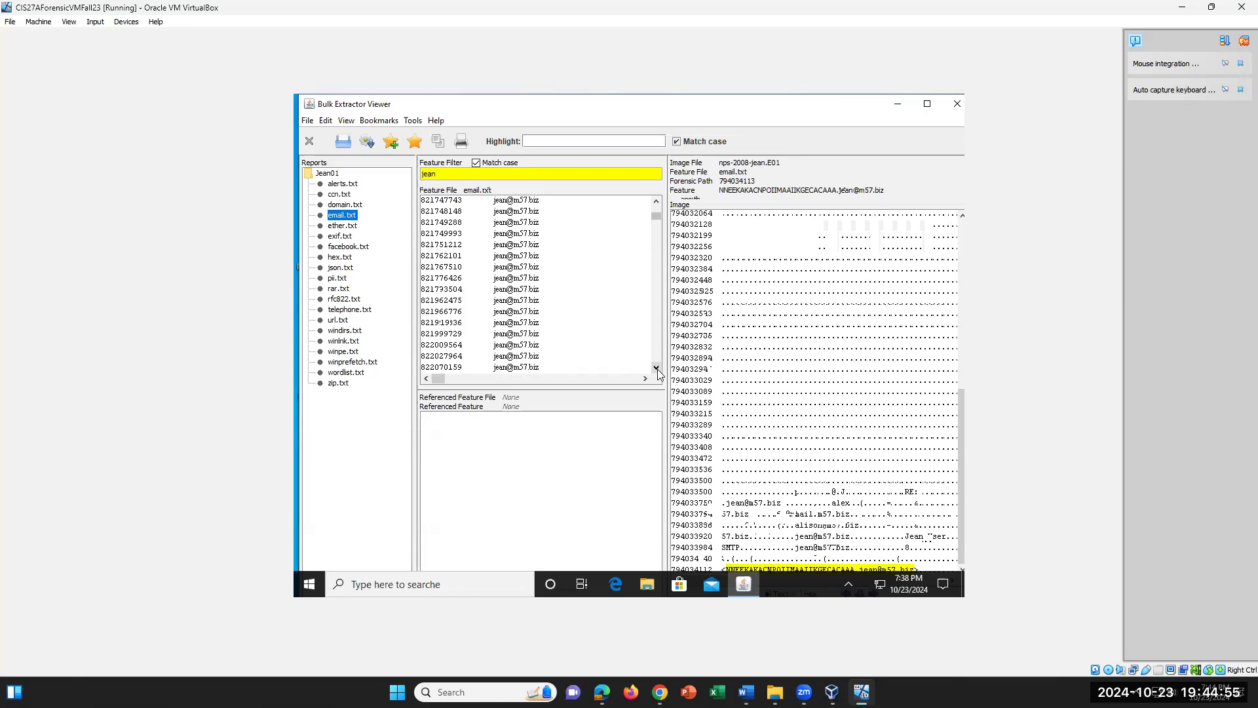
click(656, 368)
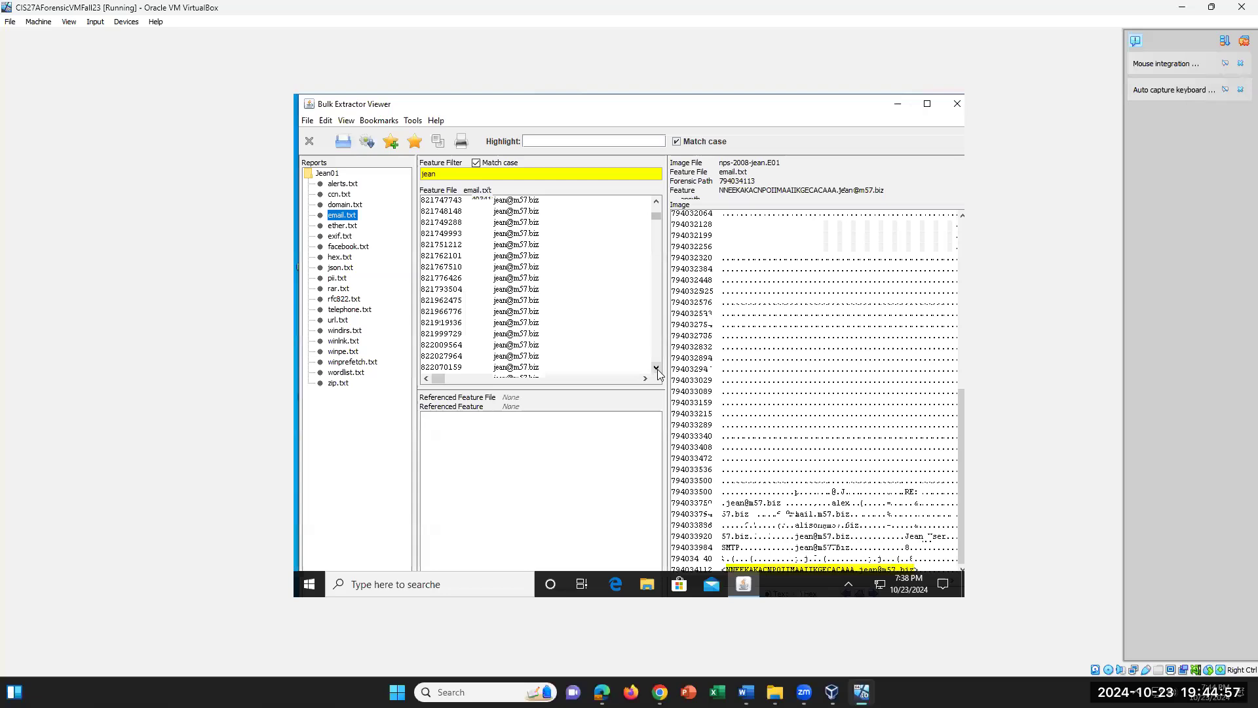
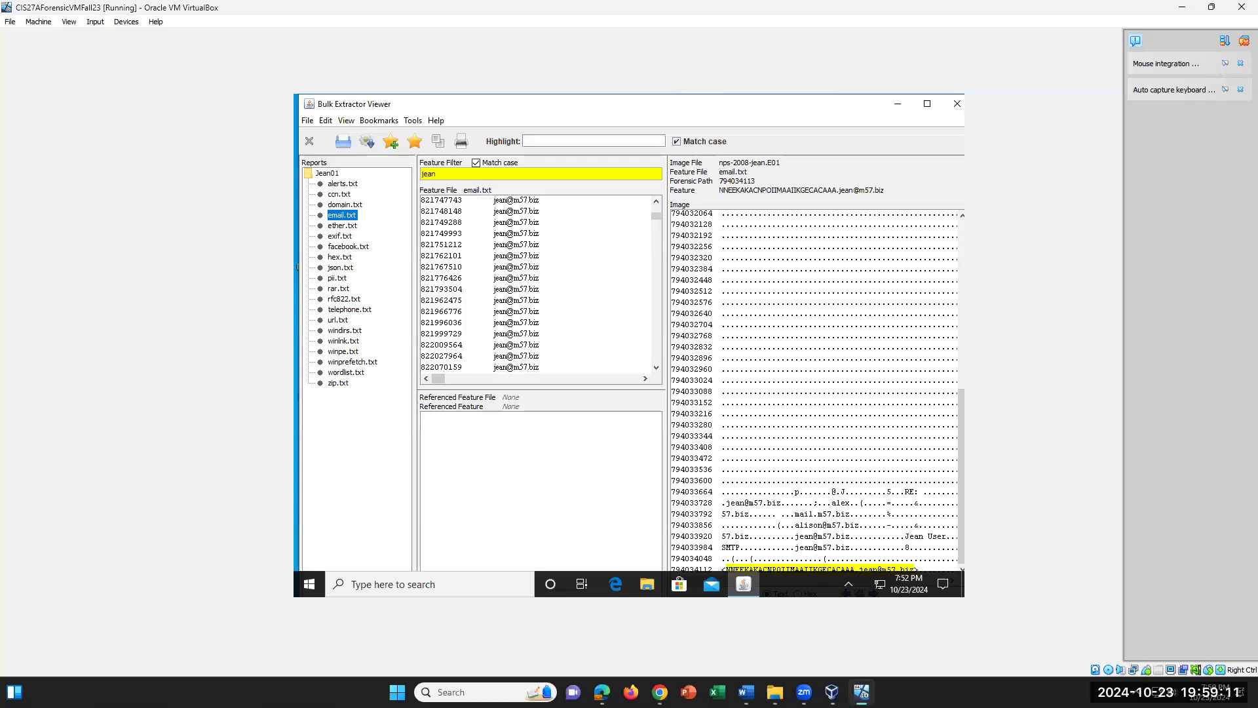
Switch to the Word lab document and review the instructions on filtering and viewing irregular e-mail addresses.
click(746, 692)
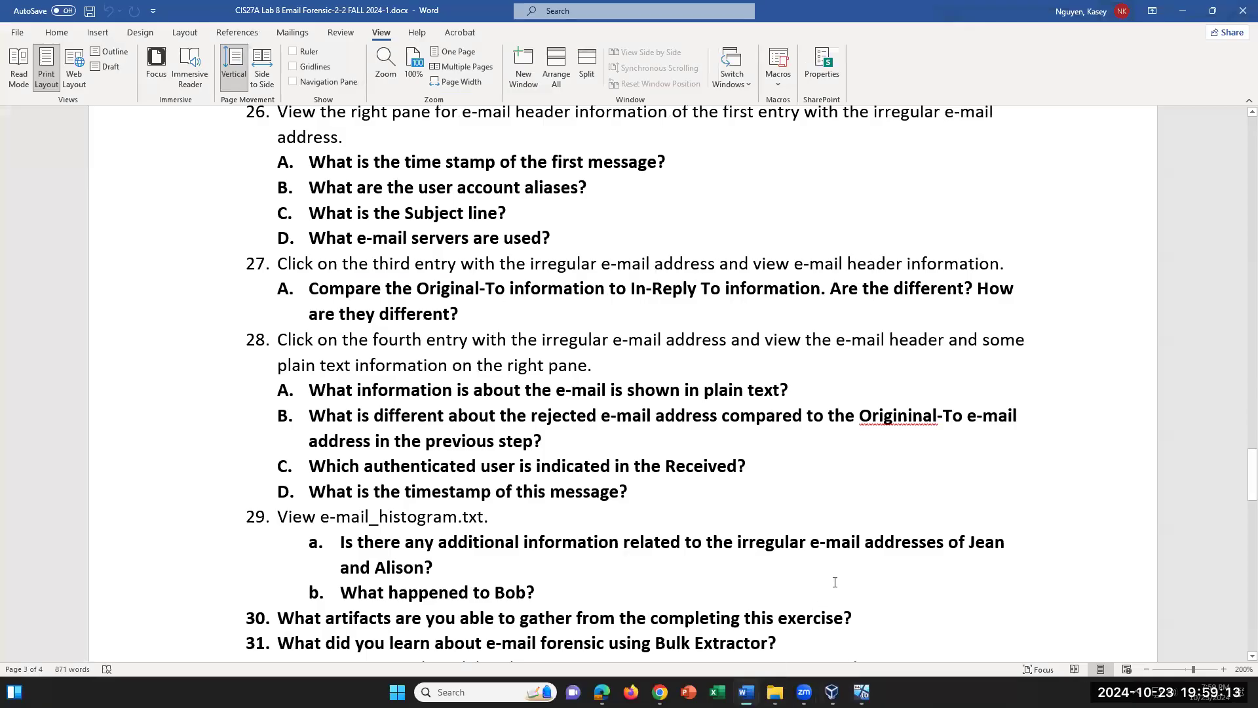
scroll(882, 553, up, 5)
scroll(809, 433, down, 3)
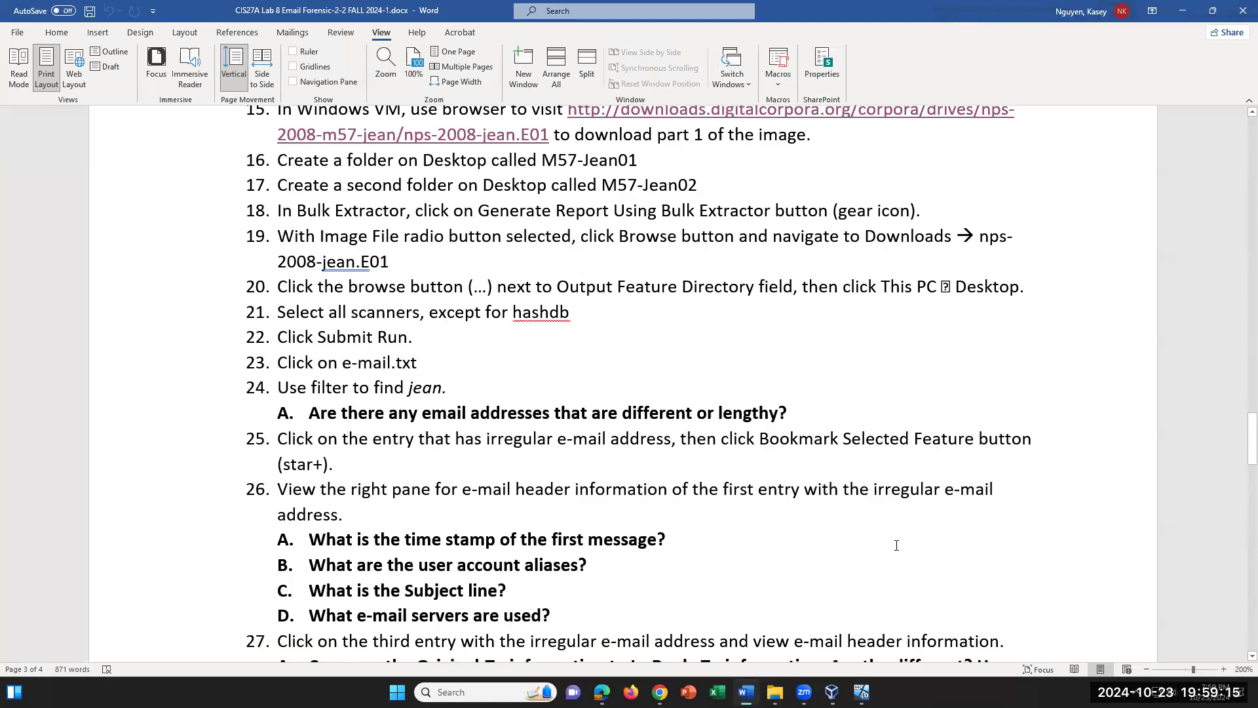
click(801, 421)
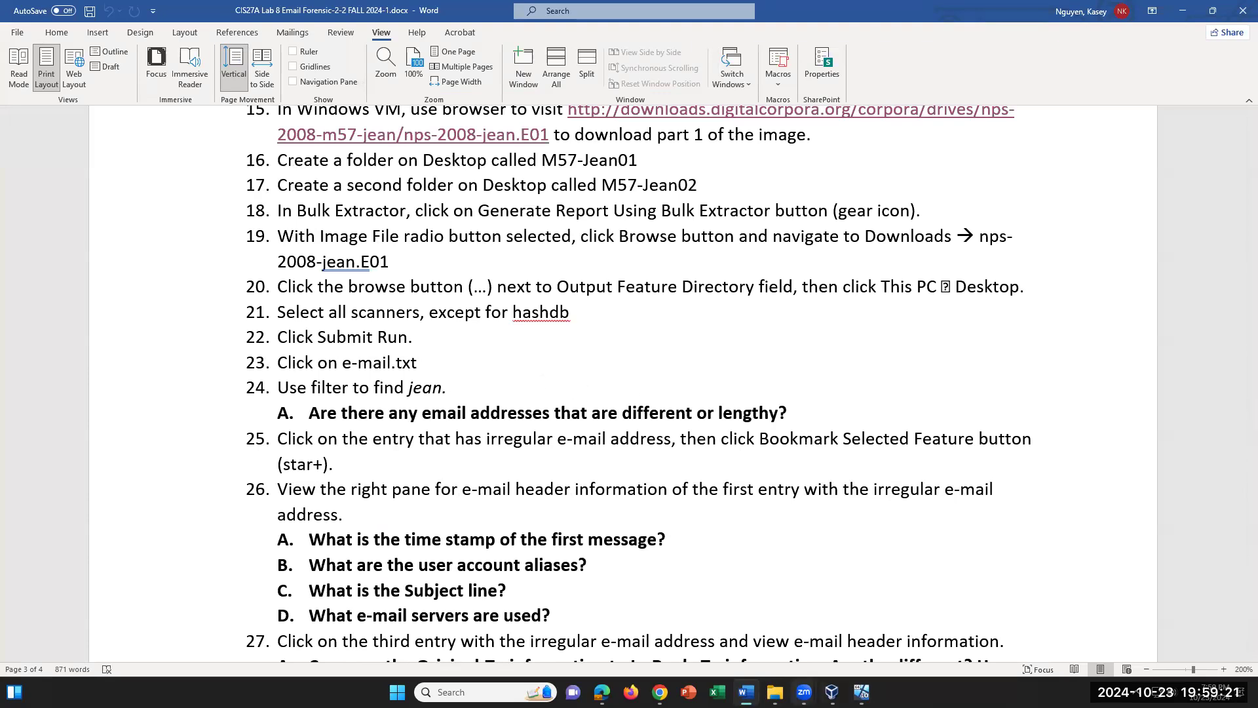
Return to the virtual machine, view the irregular address entry at offset 822101791 and examine its plain-text message about the social security number.
mouse_move(804, 692)
click(862, 692)
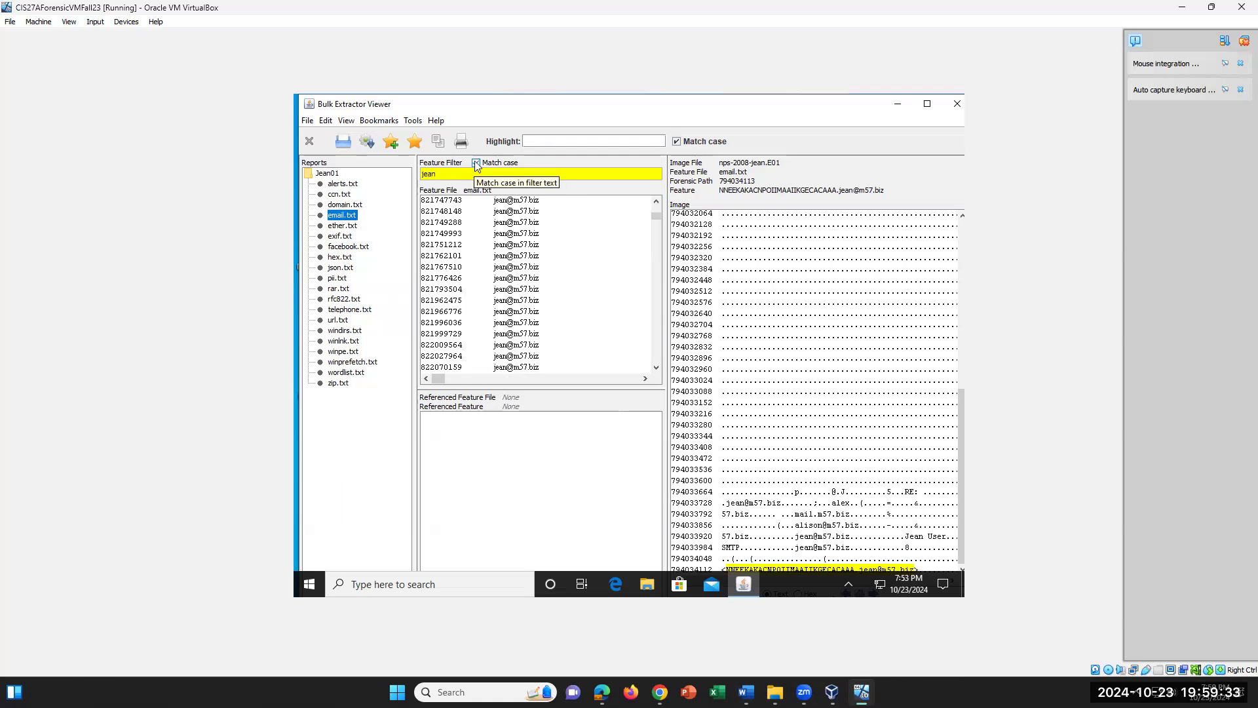
scroll(603, 329, down, 3)
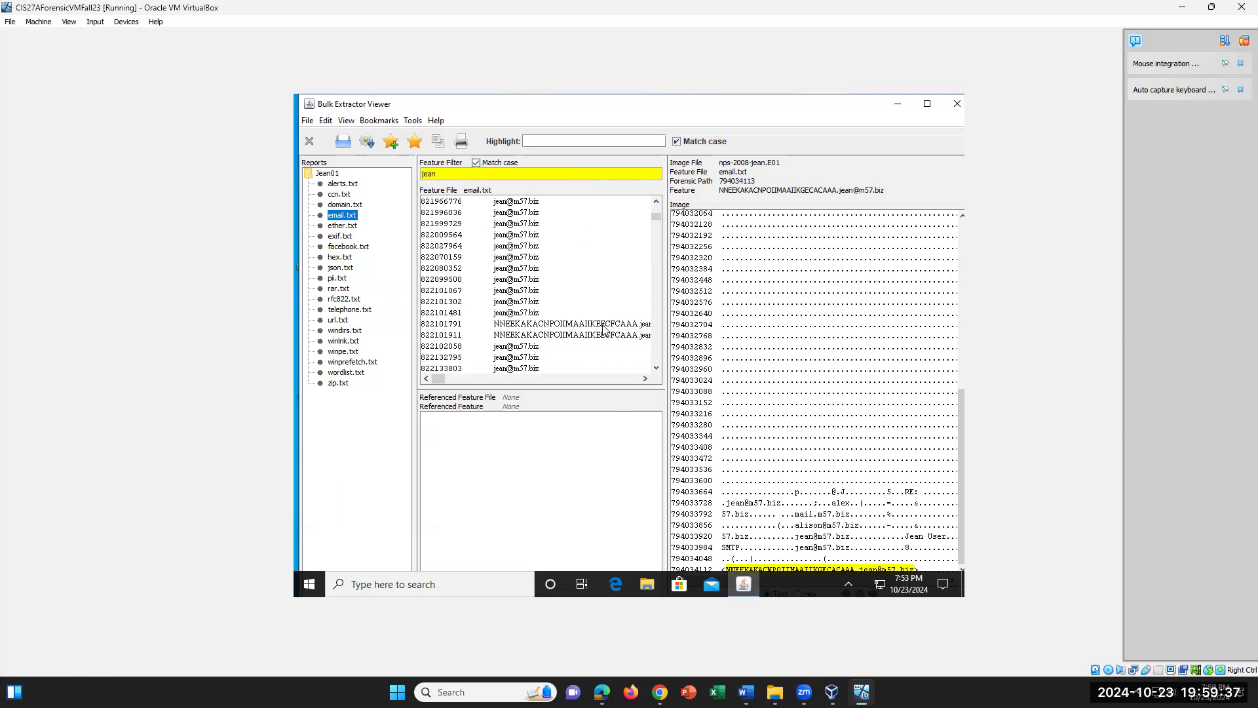
click(548, 324)
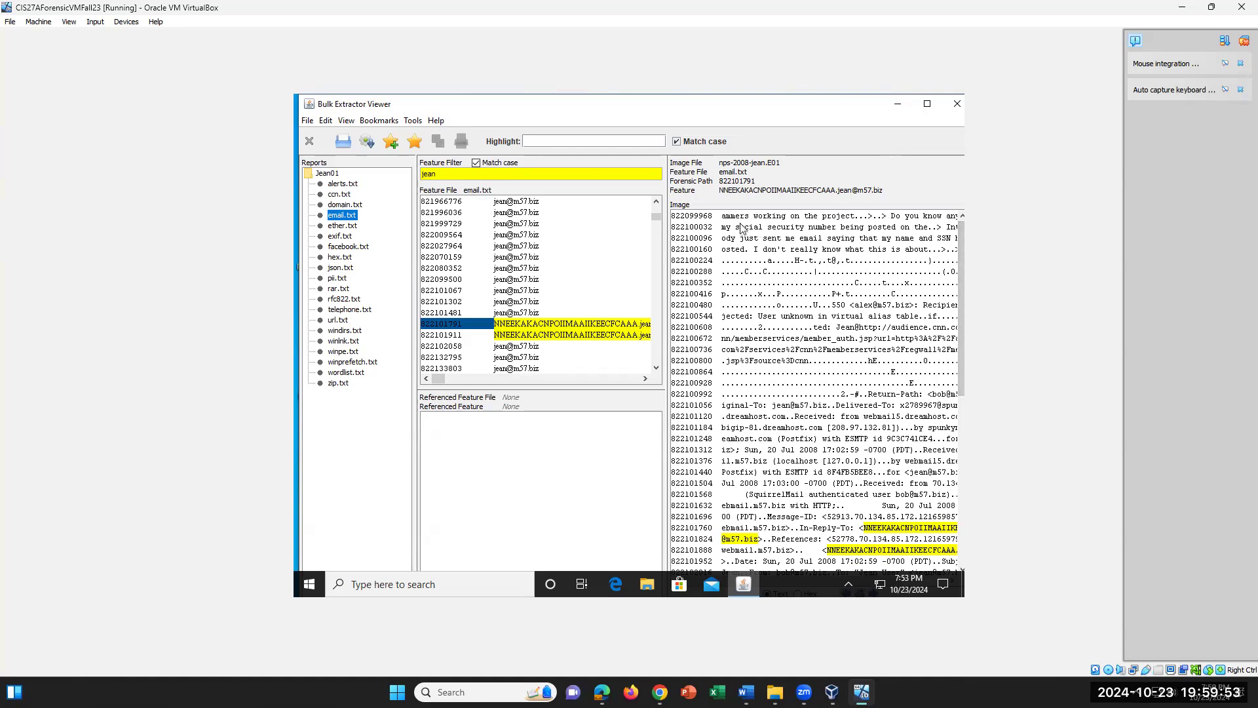
drag(732, 222, 819, 238)
click(819, 238)
click(900, 253)
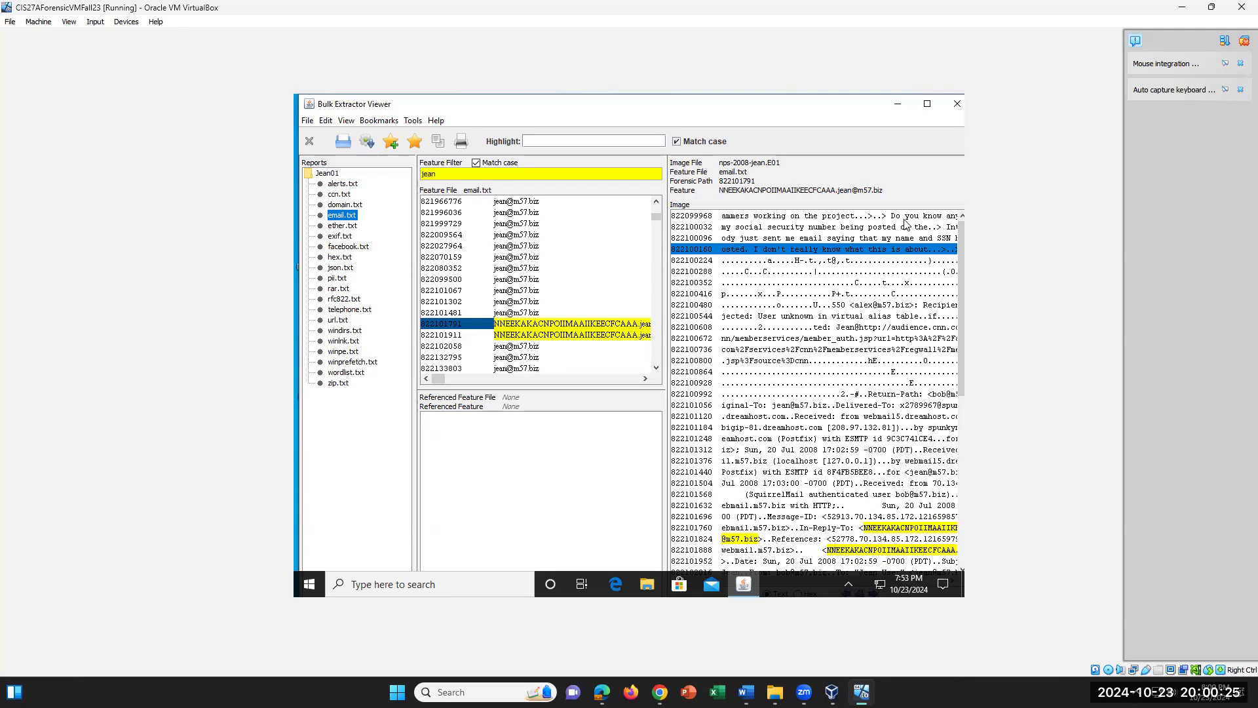
Examine the Return-Path, Received and In-Reply-To header information of the entry at offset 822101791.
scroll(905, 224, down, 1)
scroll(905, 223, down, 1)
scroll(904, 223, up, 2)
scroll(809, 304, down, 2)
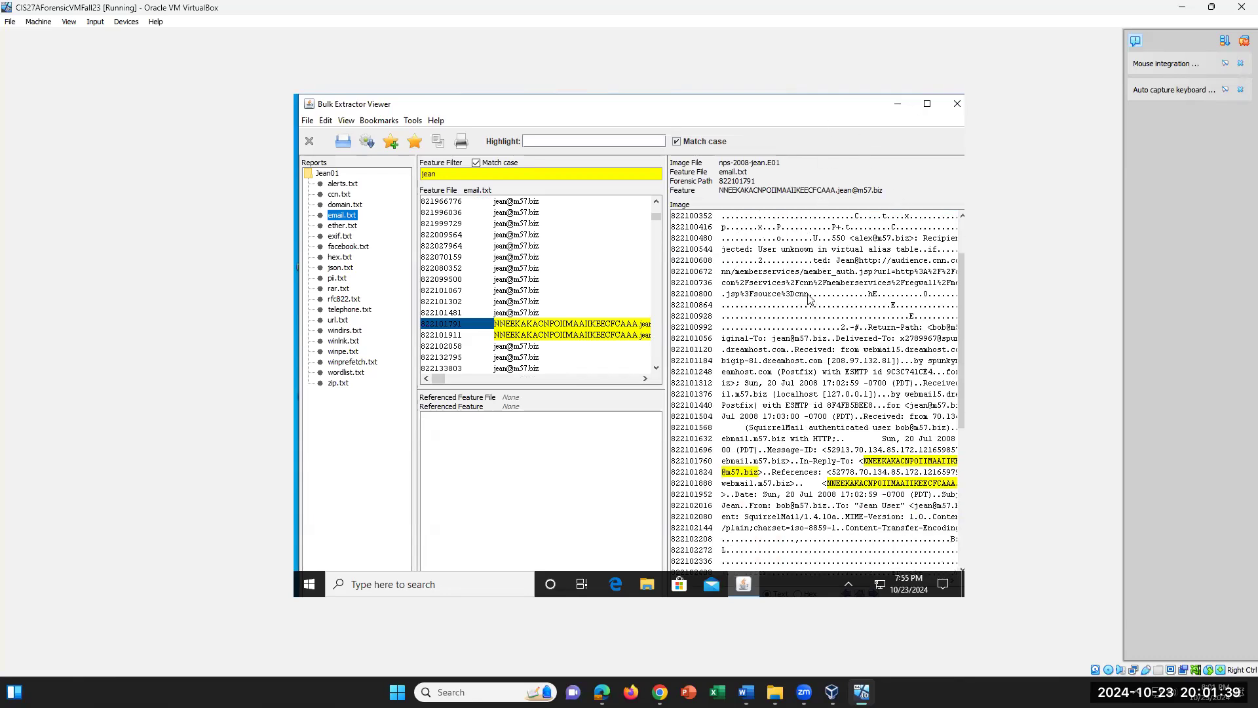
scroll(810, 300, up, 1)
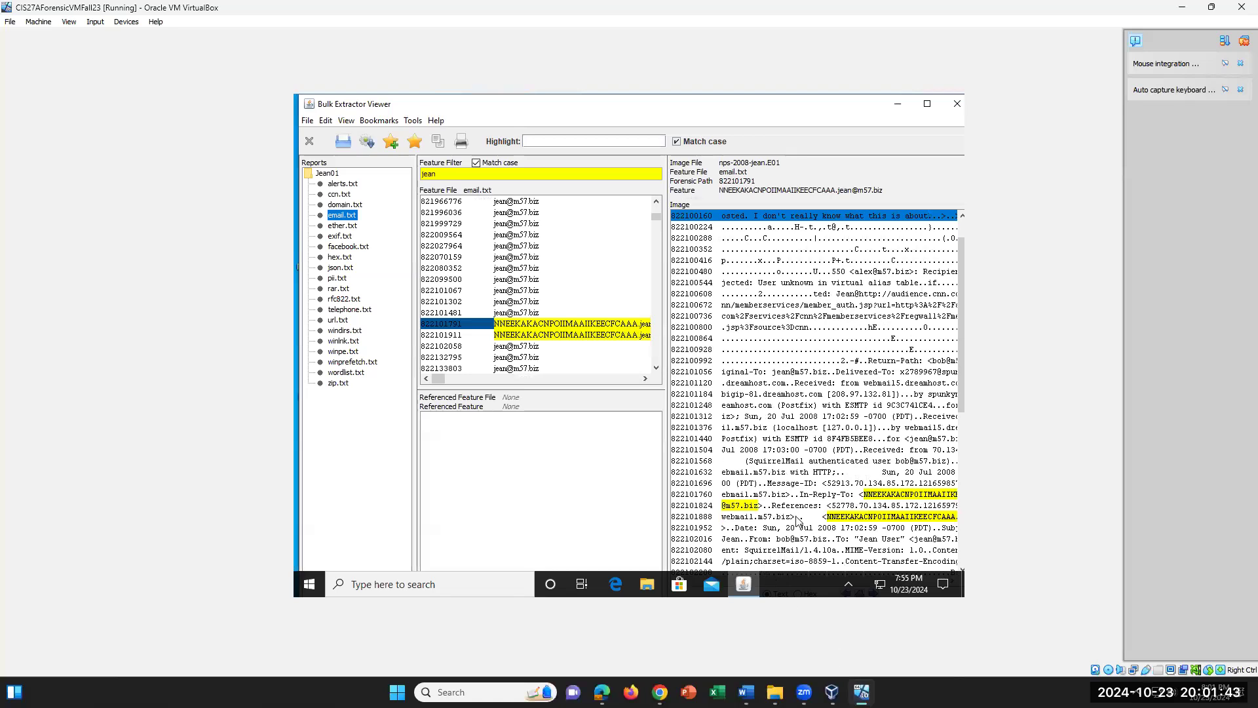
Widen the image data pane to show full header lines and examine the Received line at offset 822101312.
drag(667, 308, 521, 295)
click(662, 420)
click(588, 418)
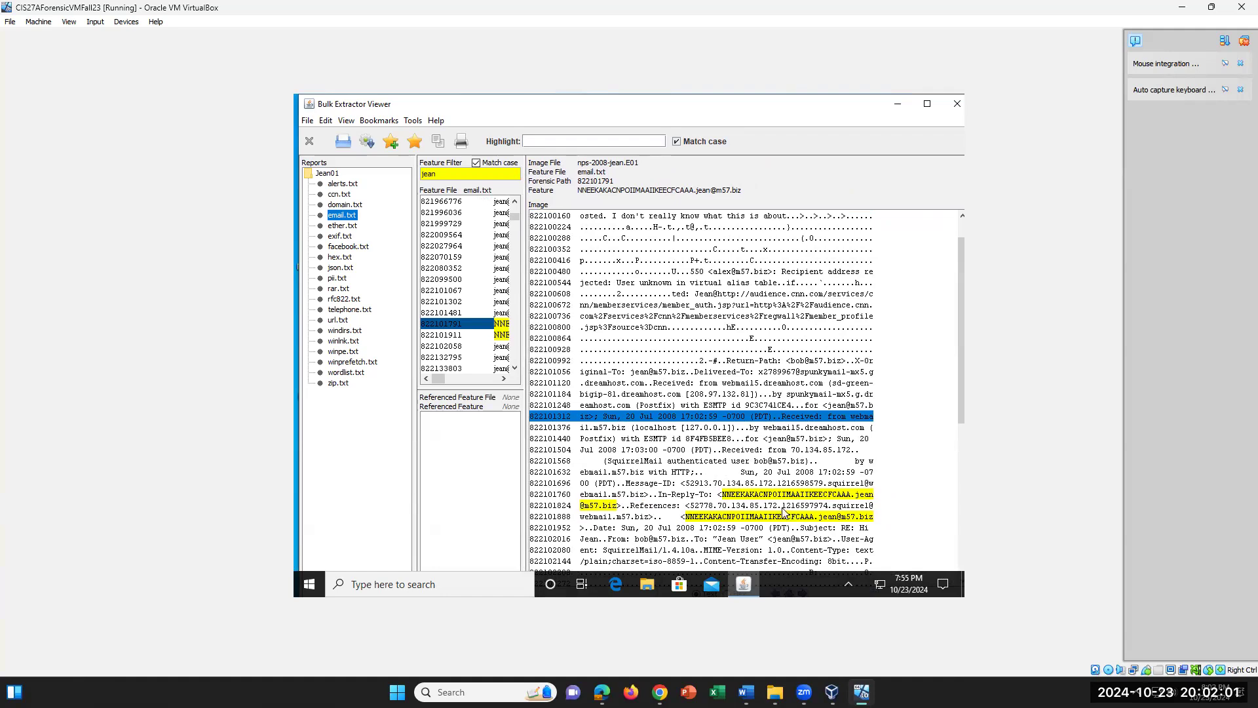
click(669, 418)
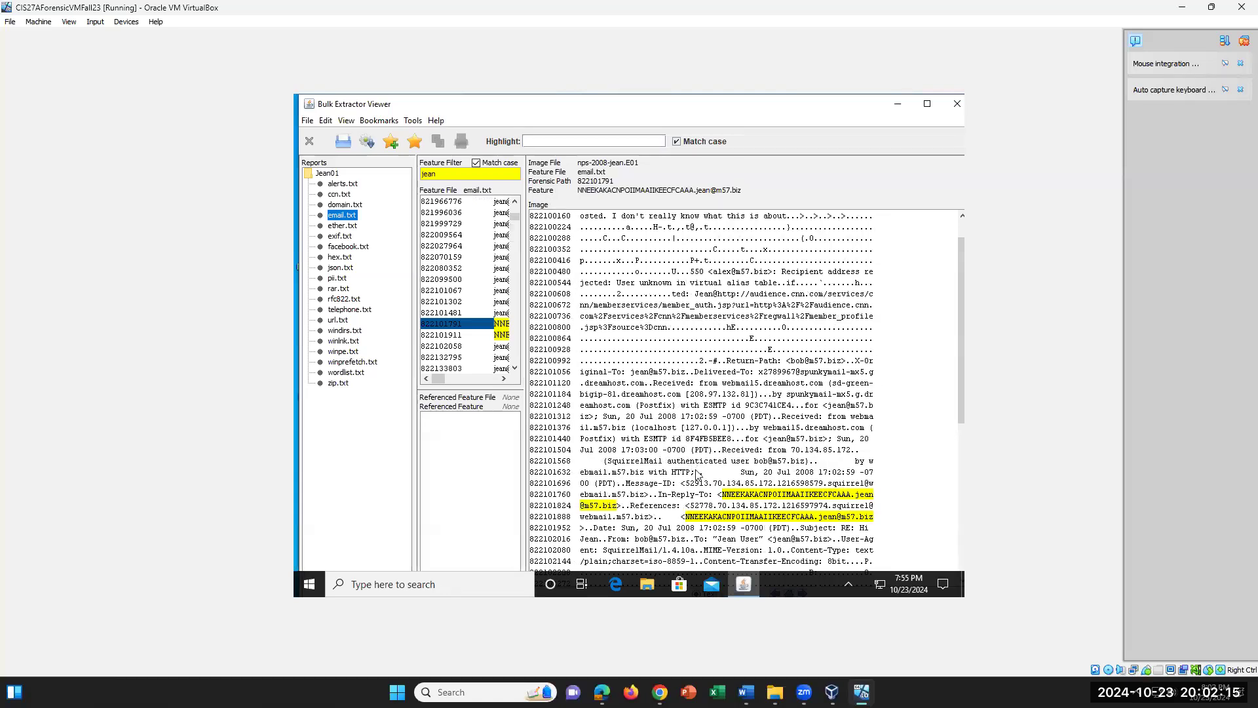
scroll(696, 471, down, 1)
Switch to the Word lab document and review question 24A on different or lengthy addresses and question 26A on the time stamp.
click(746, 692)
drag(787, 412, 471, 413)
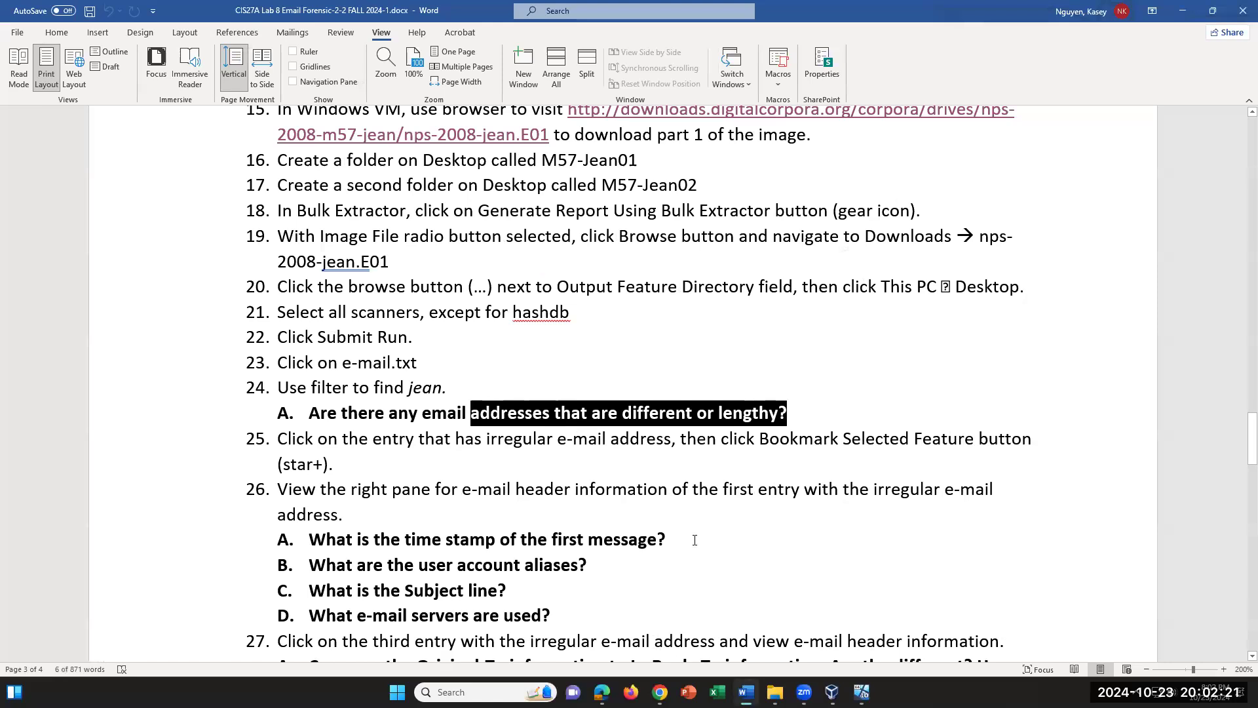
click(787, 536)
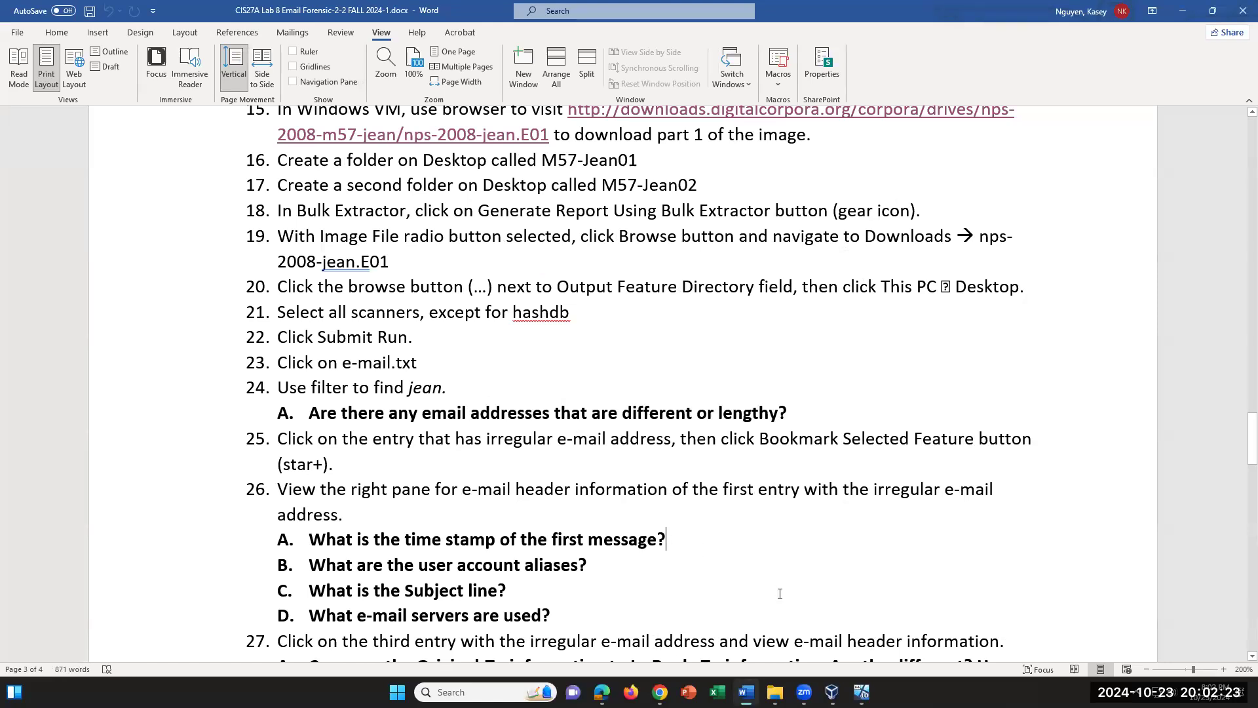
Return to the virtual machine and examine the SquirrelMail authenticated user line and the time stamp below it.
click(862, 692)
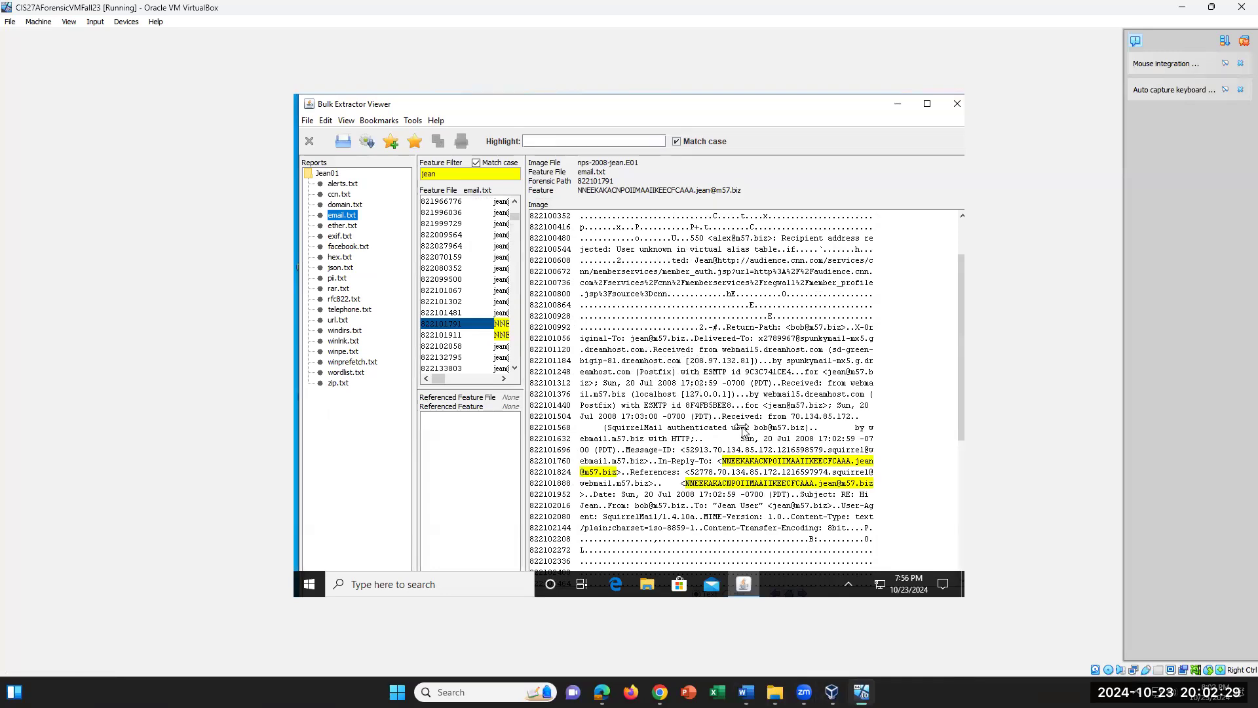
scroll(745, 429, up, 1)
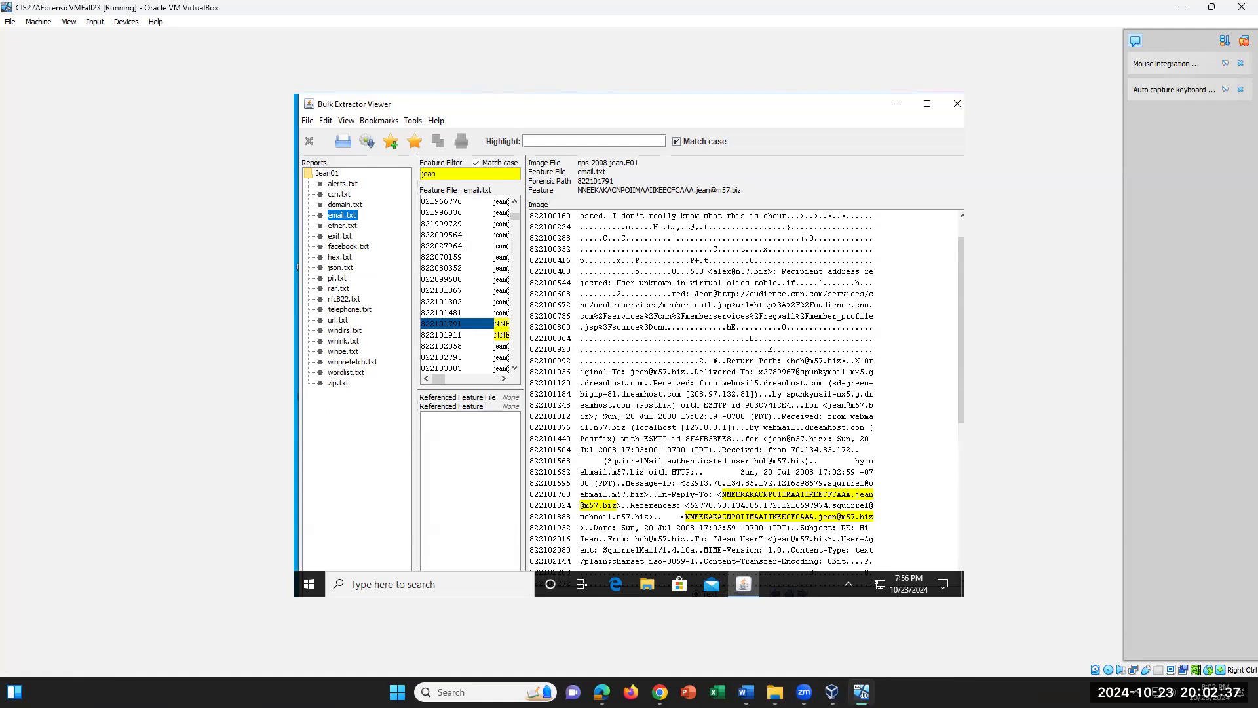
click(697, 467)
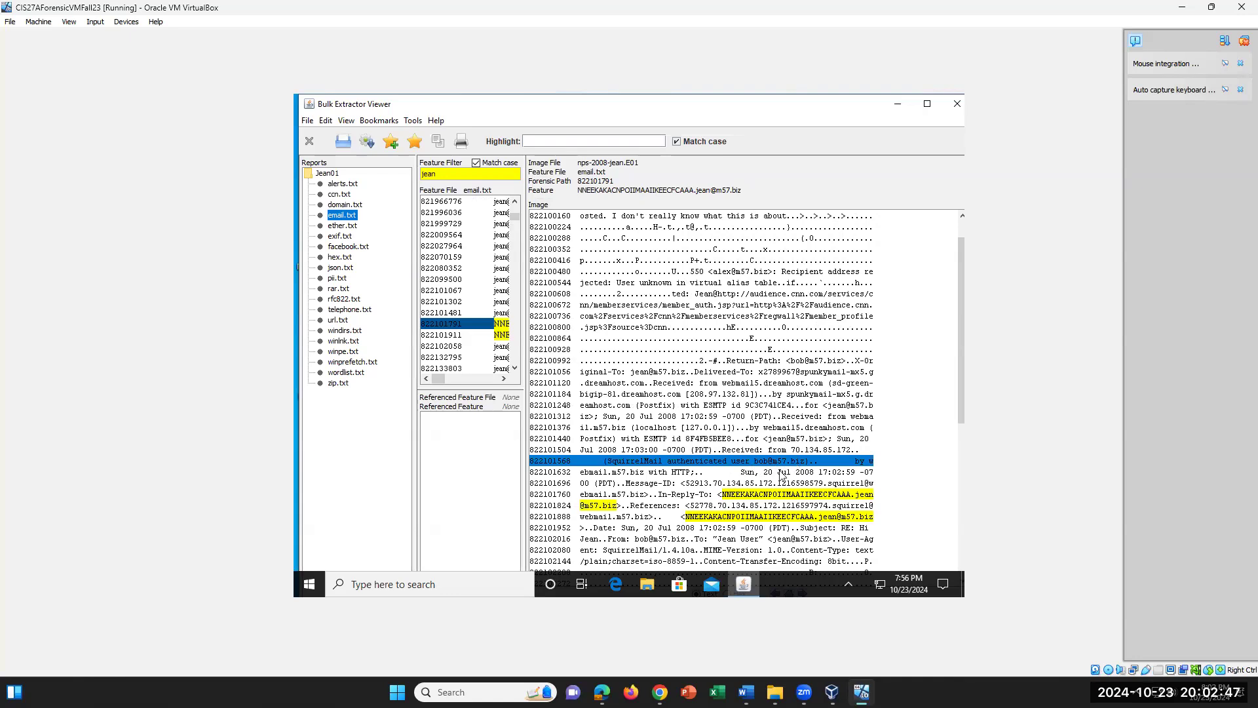
click(757, 478)
Examine the rejected recipient address line at offset 822100480 and the header lines following it.
scroll(757, 475, up, 1)
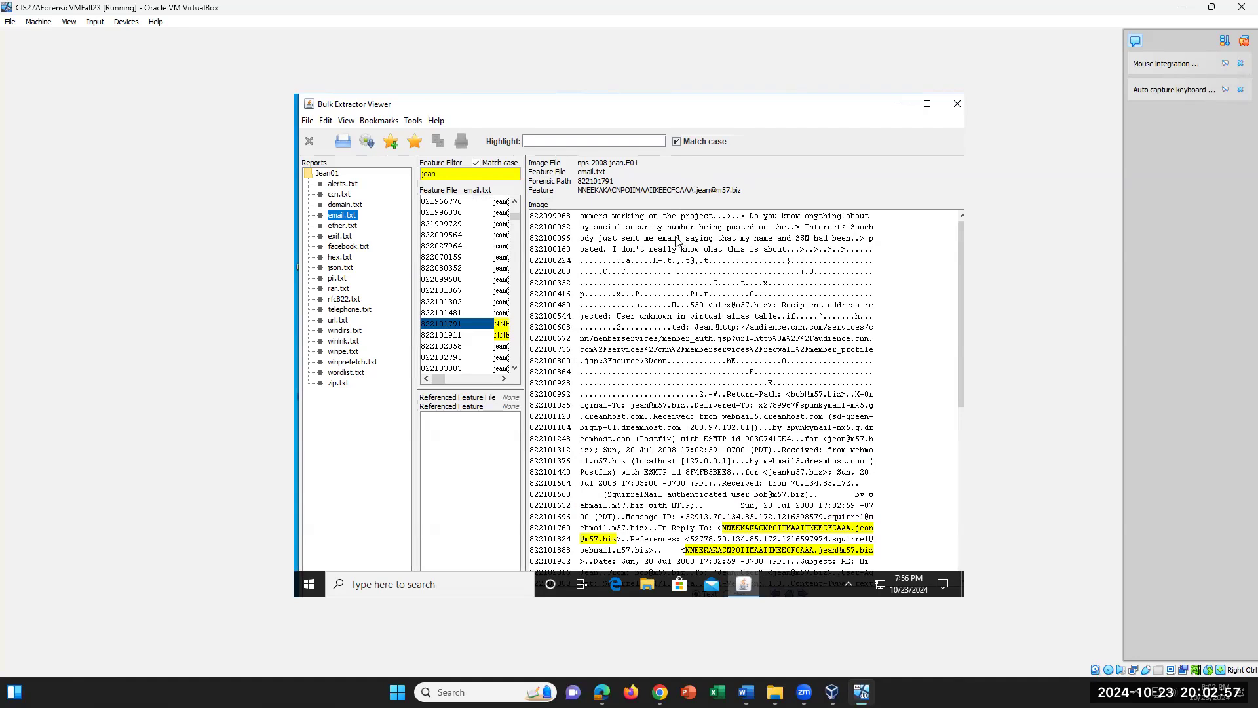
click(721, 308)
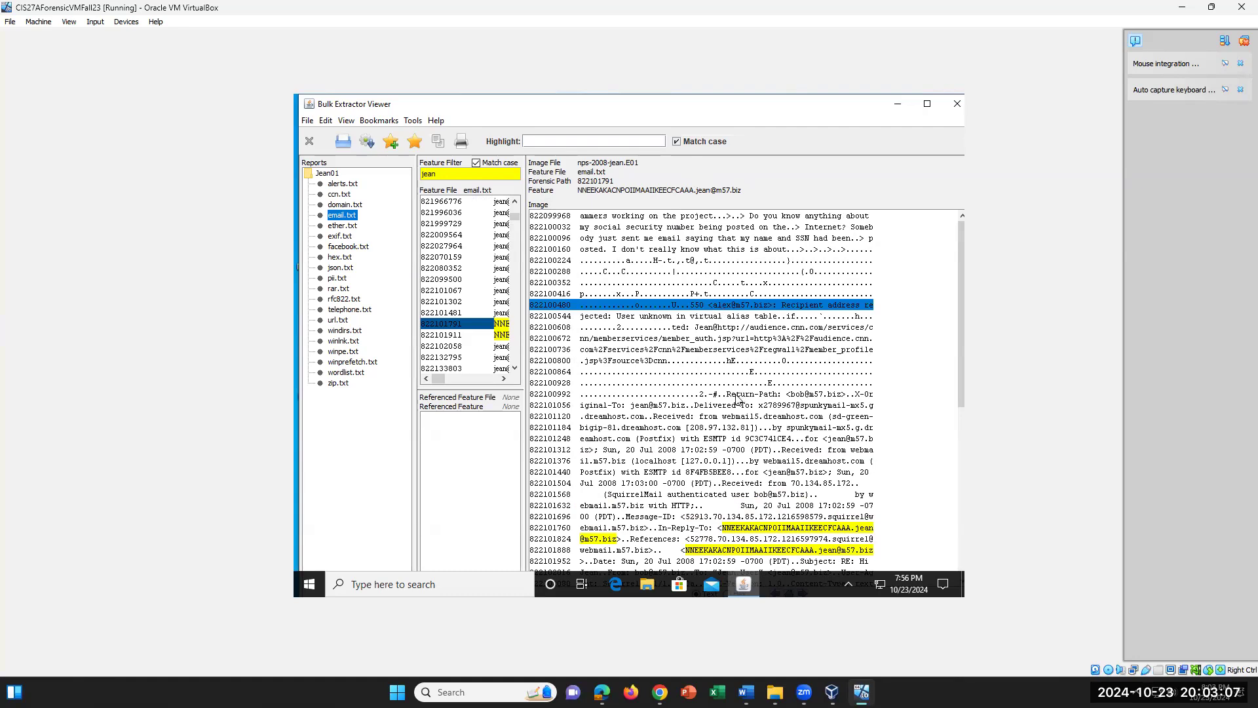
click(718, 331)
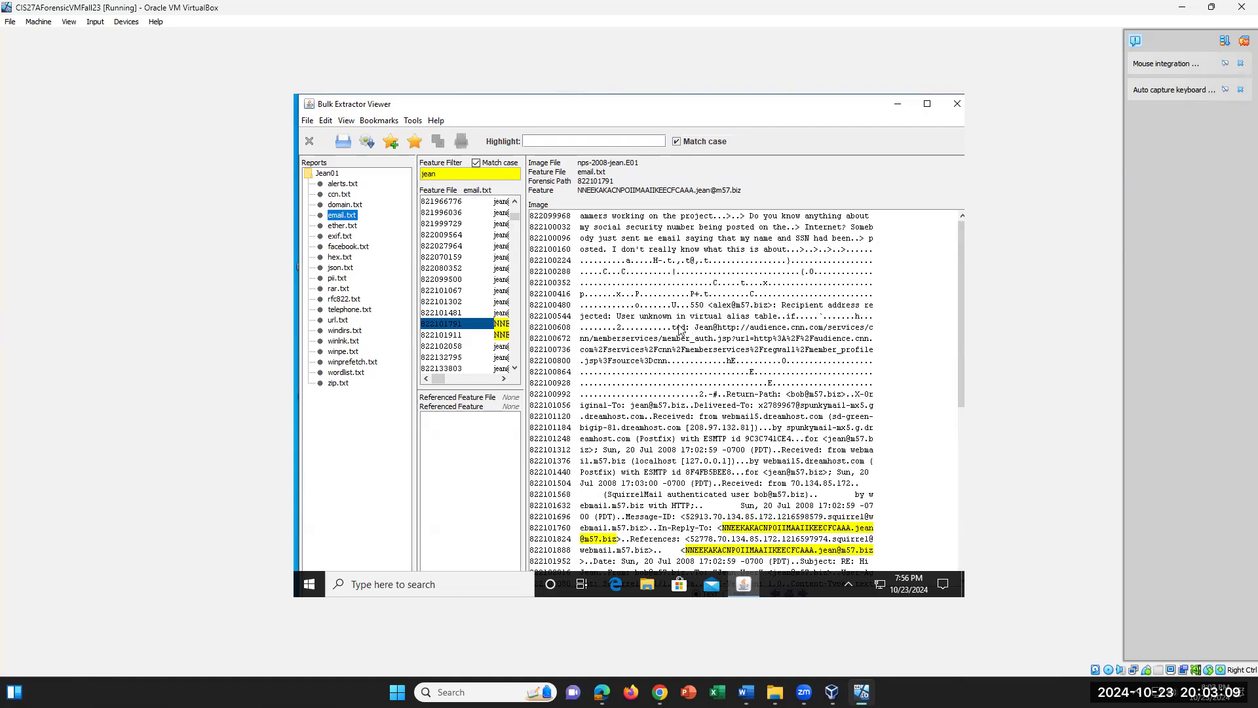
scroll(719, 443, down, 3)
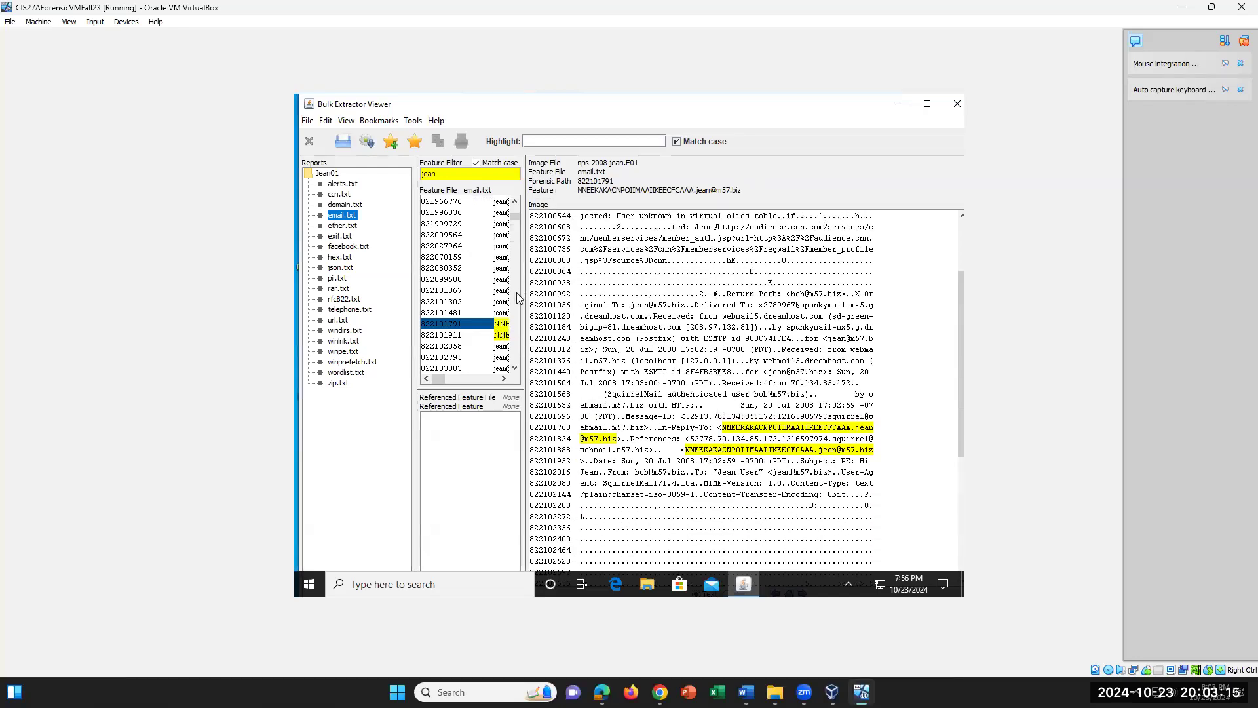
Widen the feature list, view the irregular address entry at offset 822101911, and enlarge the image data pane to examine its header.
drag(527, 306, 778, 318)
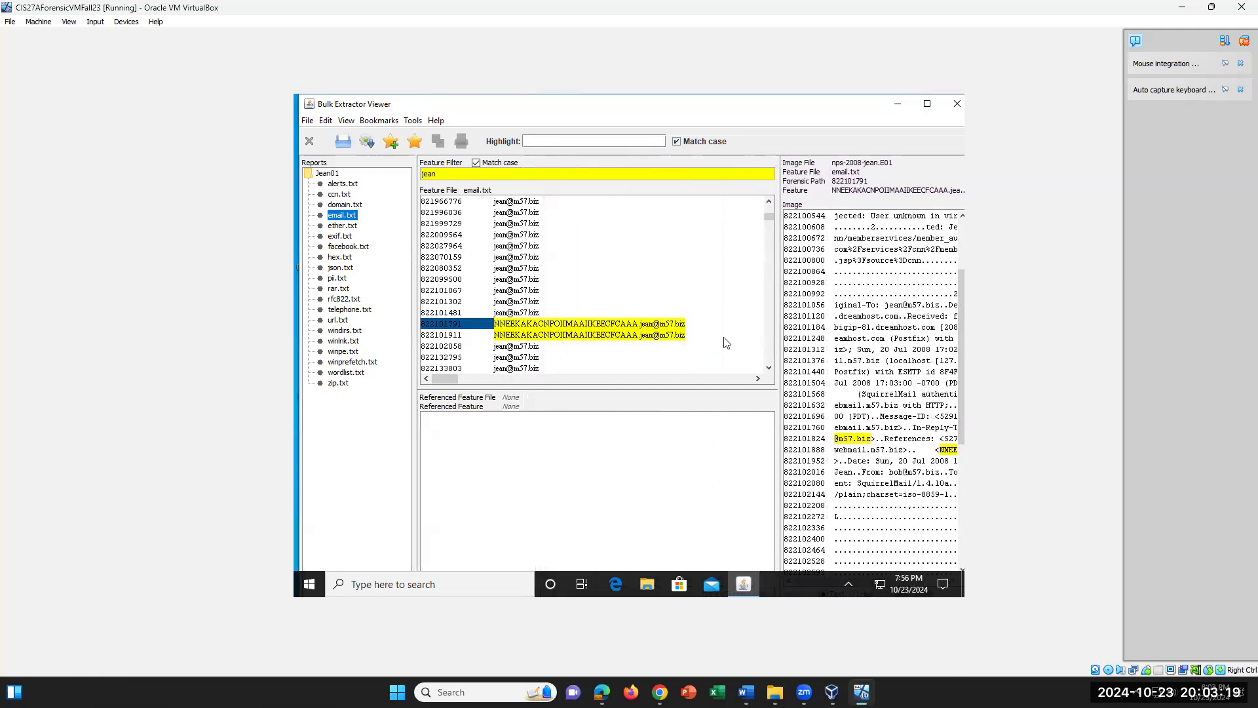
click(677, 337)
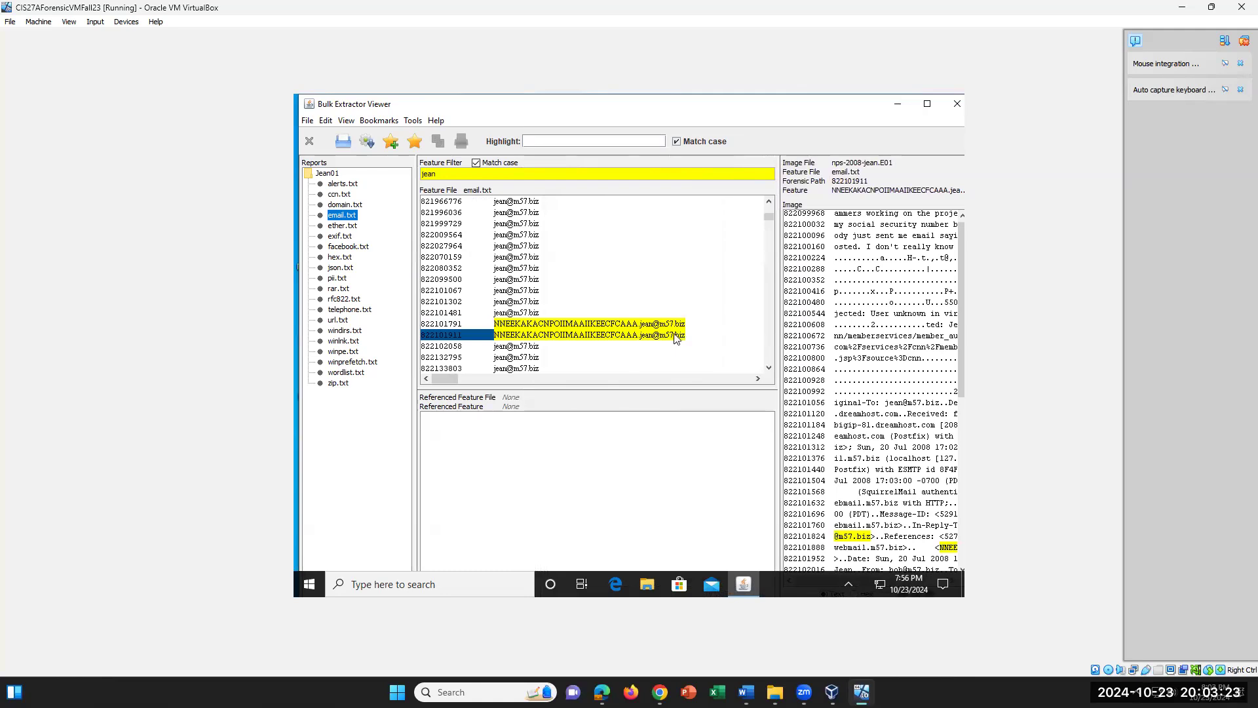
drag(778, 326, 615, 320)
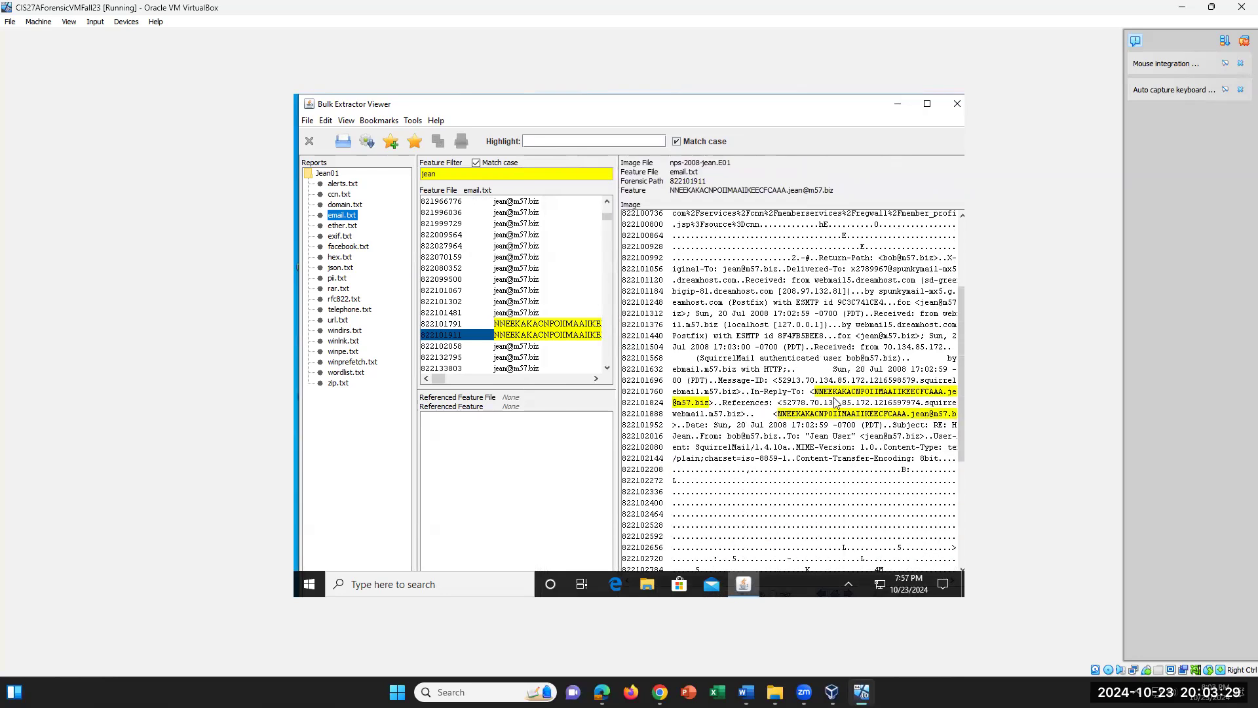
scroll(817, 432, down, 1)
scroll(817, 430, down, 1)
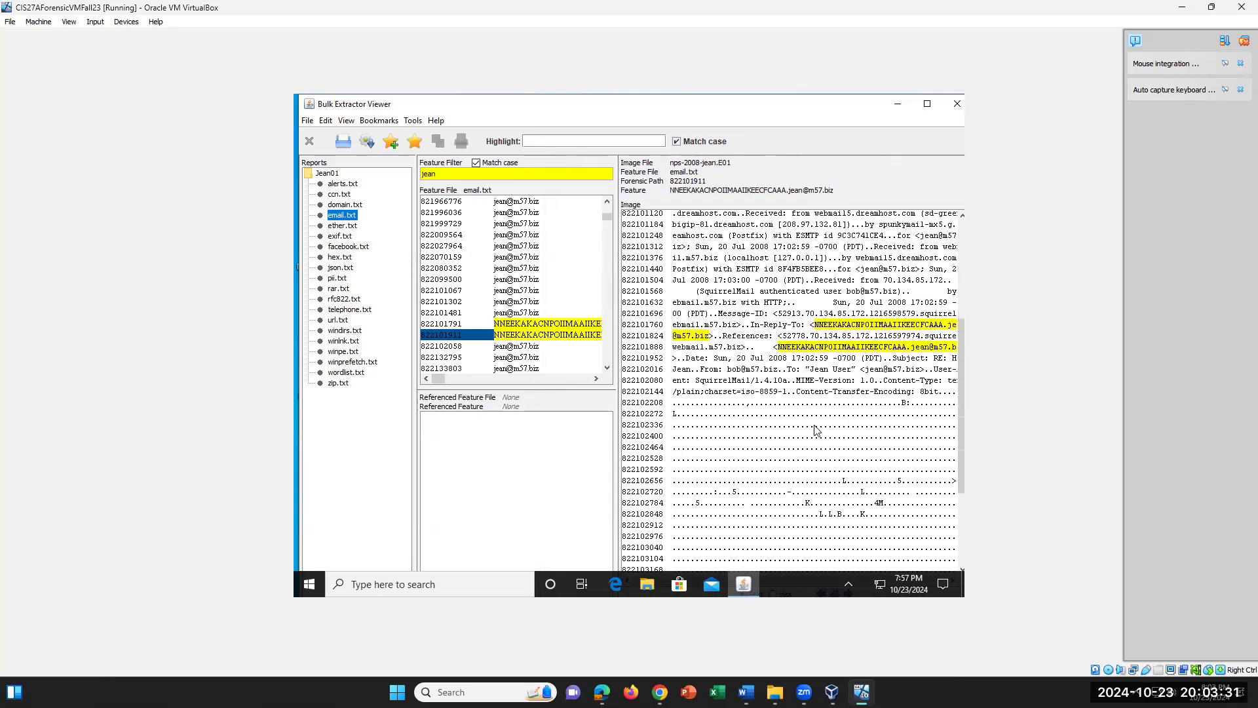
scroll(816, 431, down, 2)
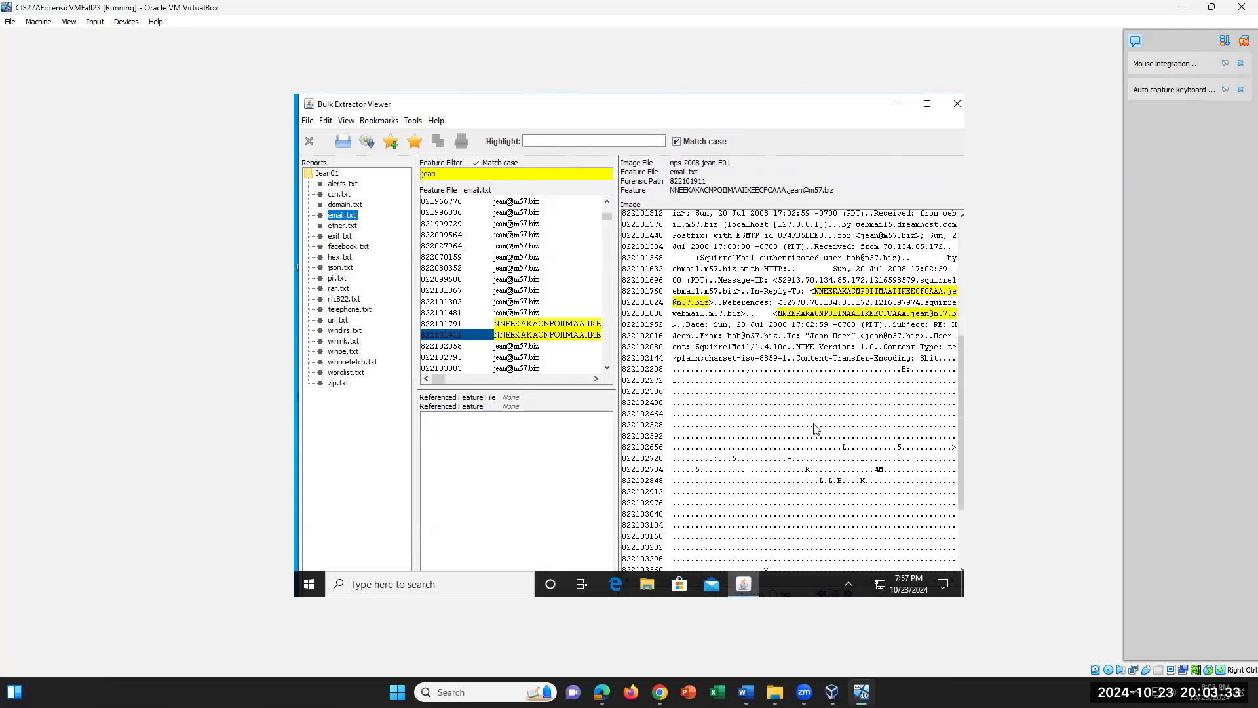
Examine the header text above and below the irregular address entry at offset 822101911.
scroll(815, 426, up, 2)
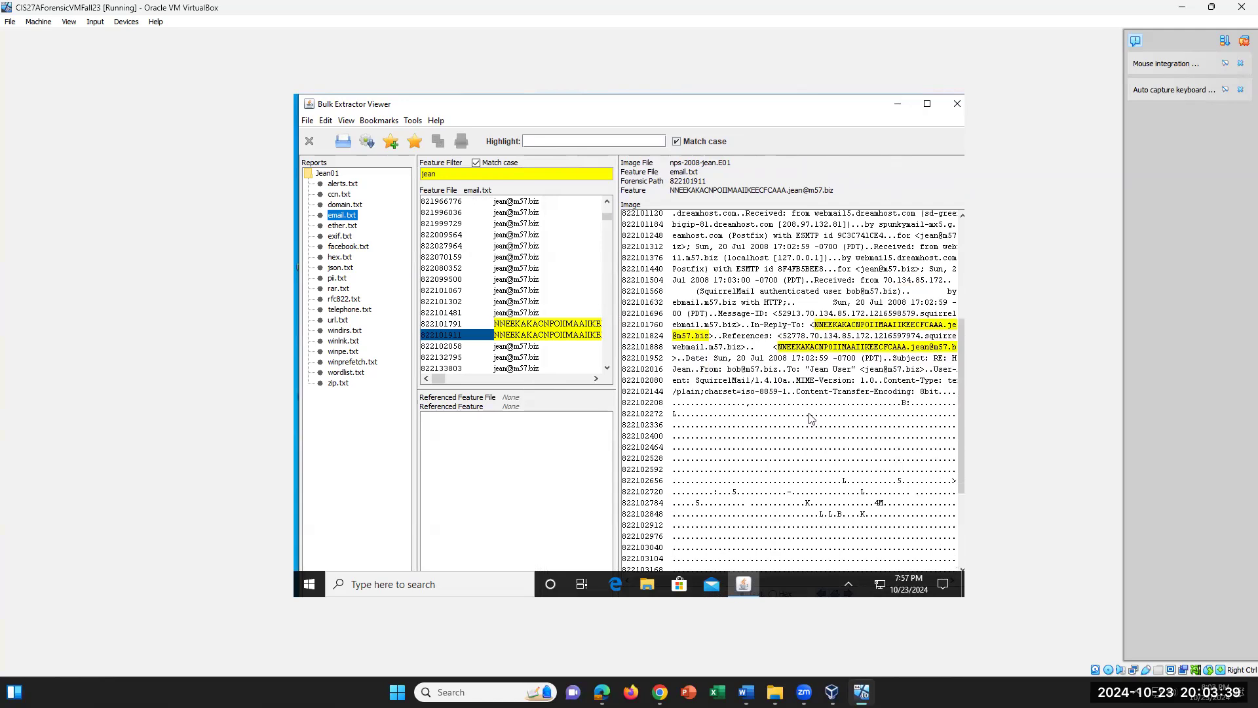
scroll(810, 418, up, 2)
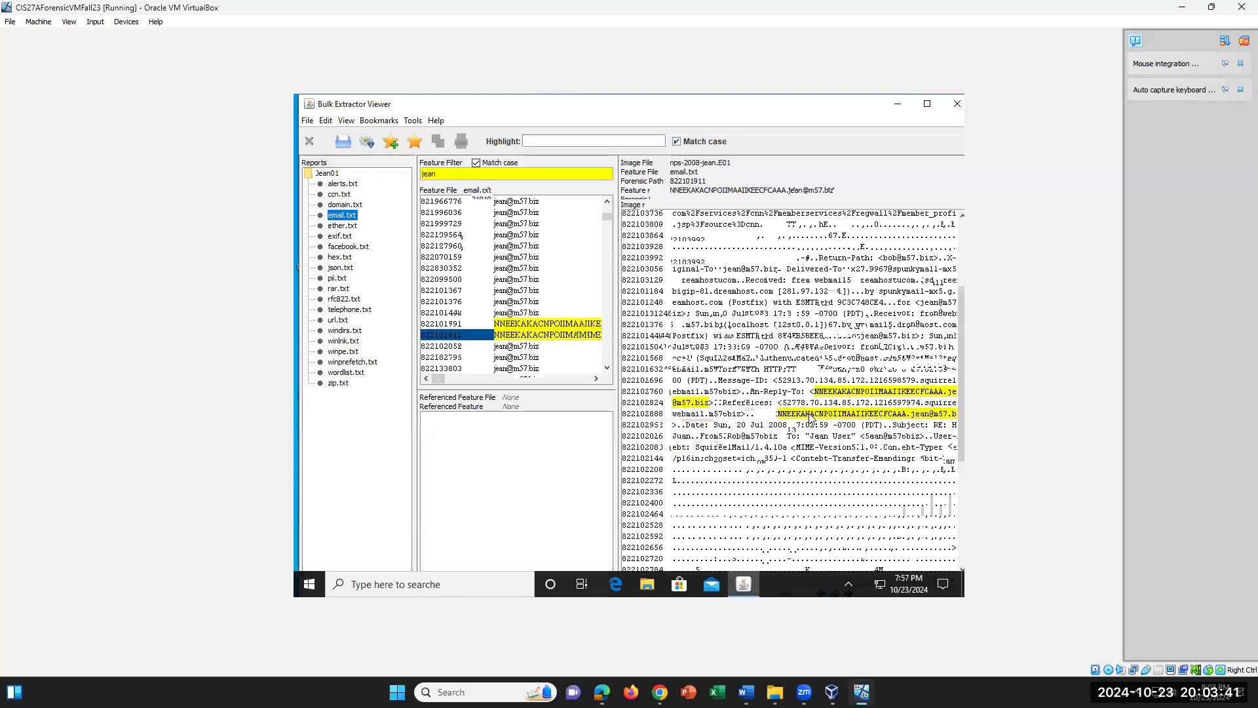
scroll(810, 416, down, 1)
scroll(811, 418, down, 5)
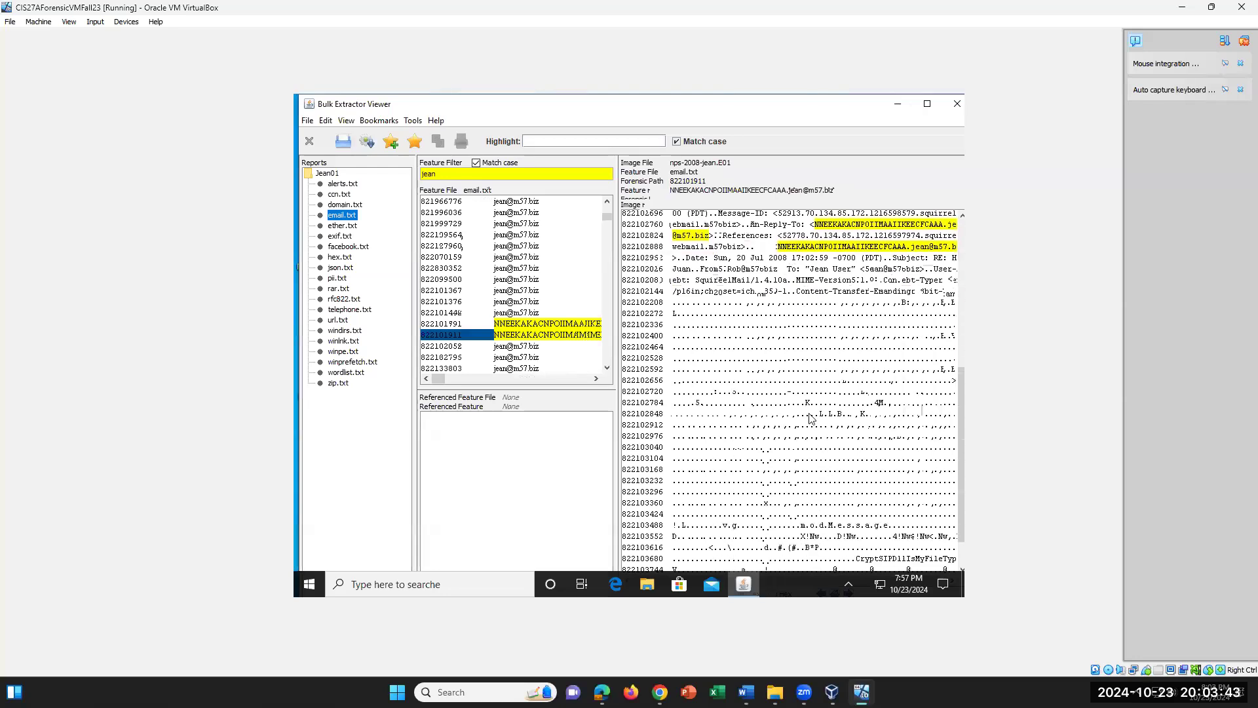
scroll(811, 418, up, 3)
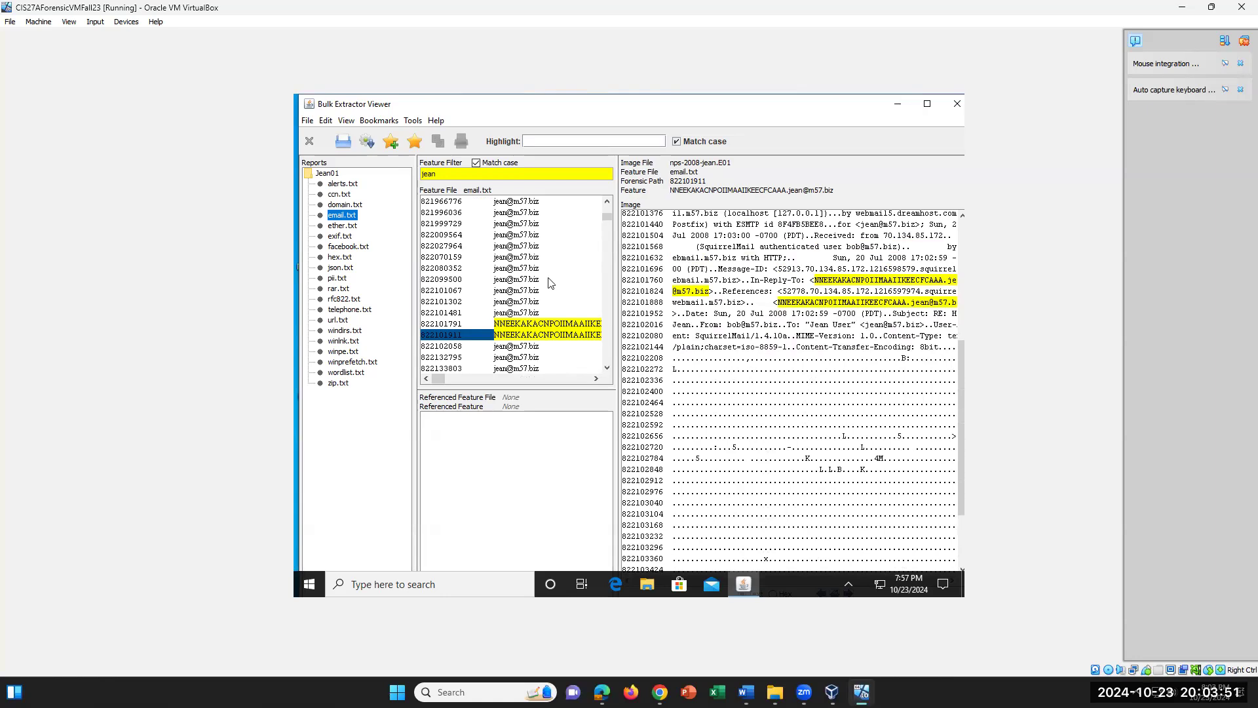
Switch to the Word lab document and review question 26B on the user account aliases.
click(306, 121)
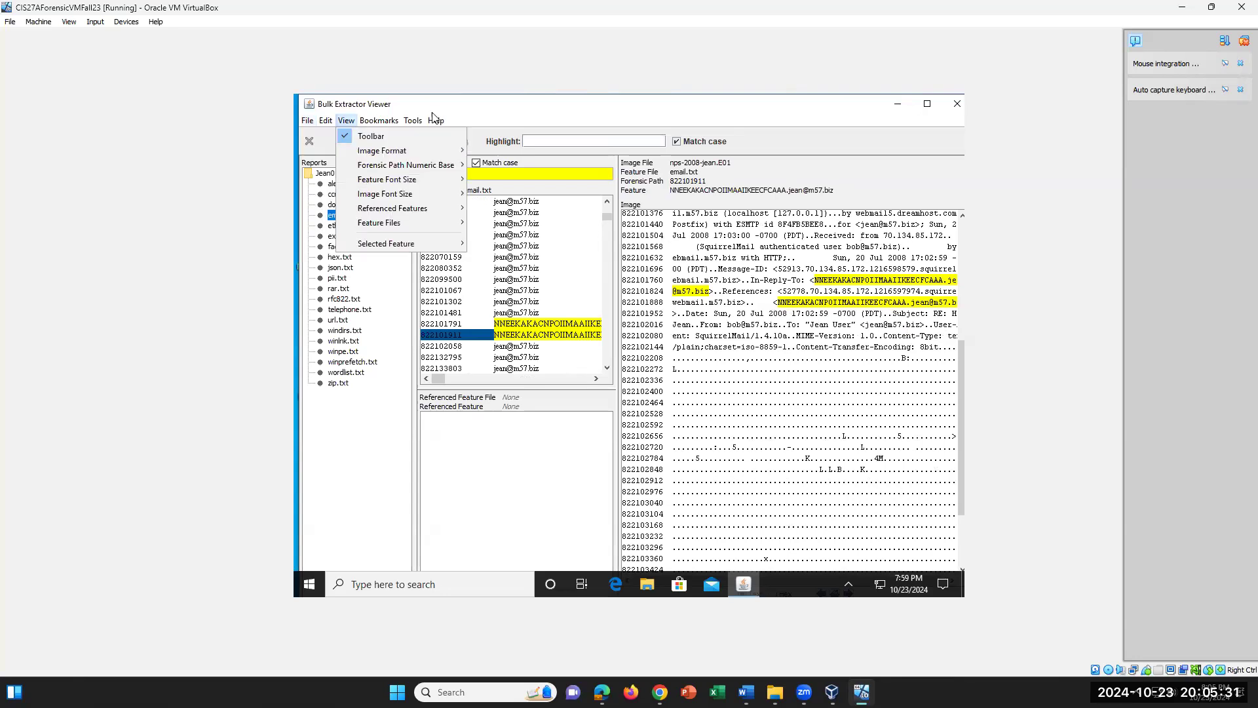
mouse_move(467, 171)
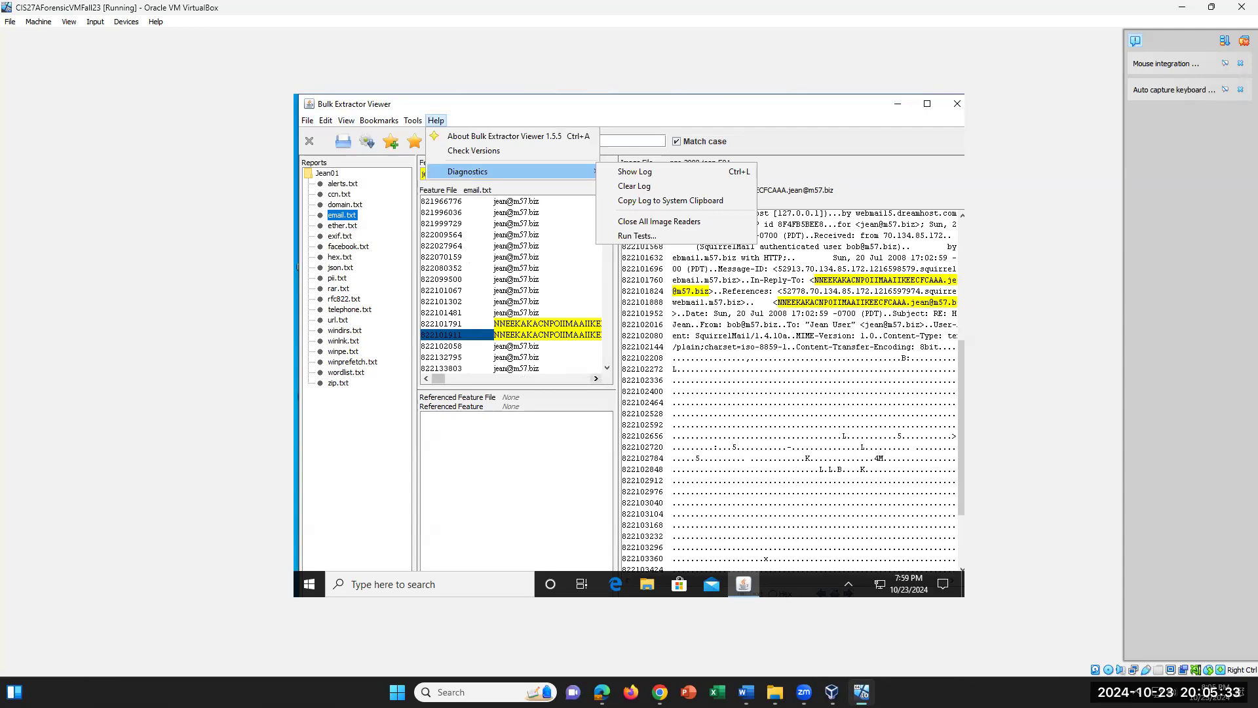
click(745, 692)
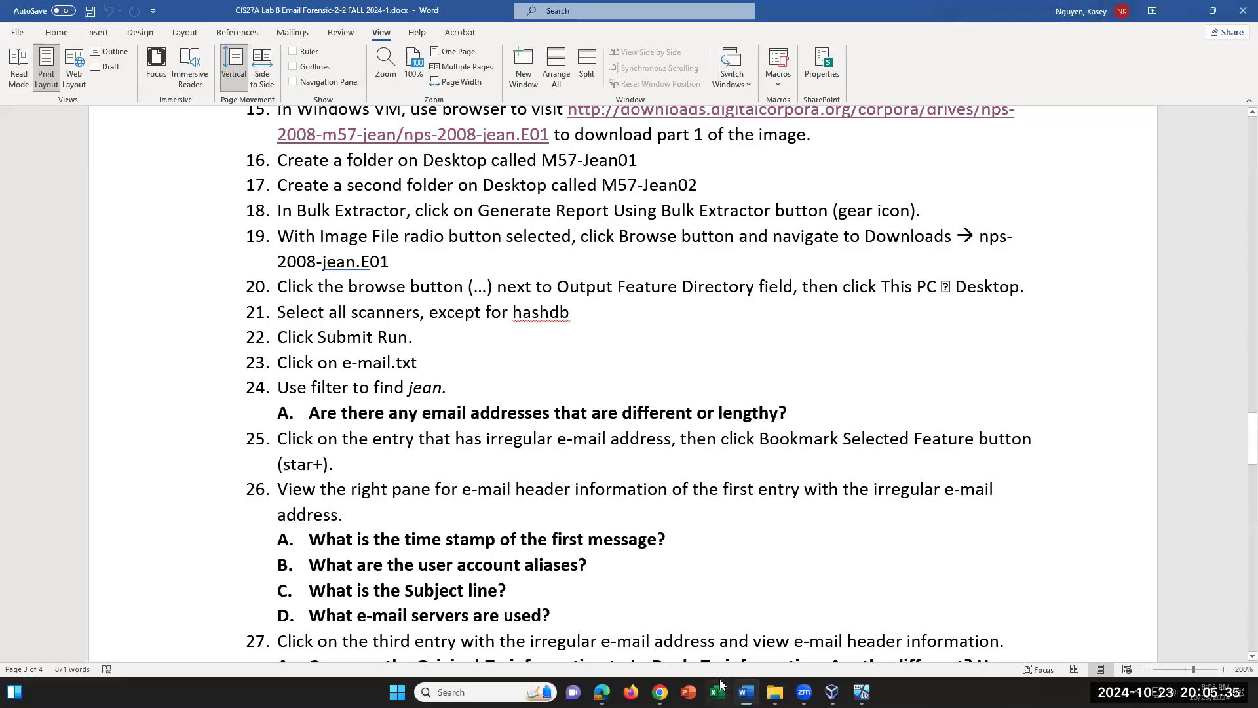
scroll(616, 567, down, 1)
click(591, 504)
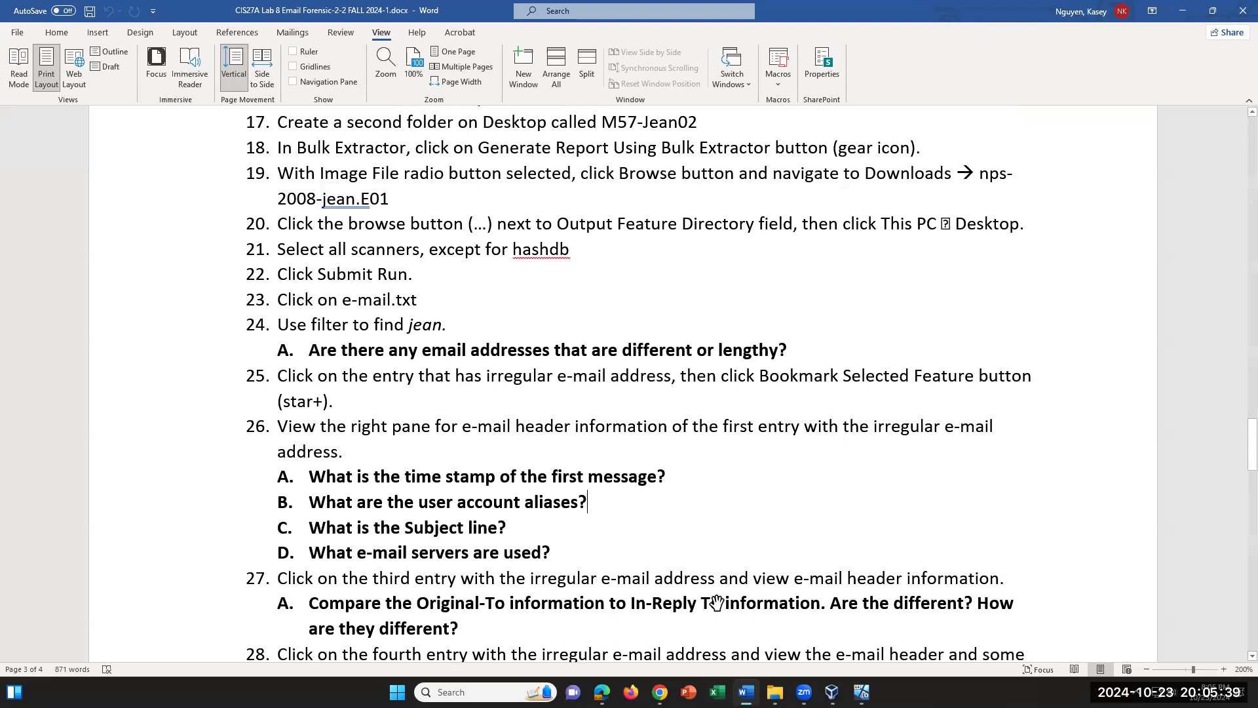
drag(606, 508, 419, 499)
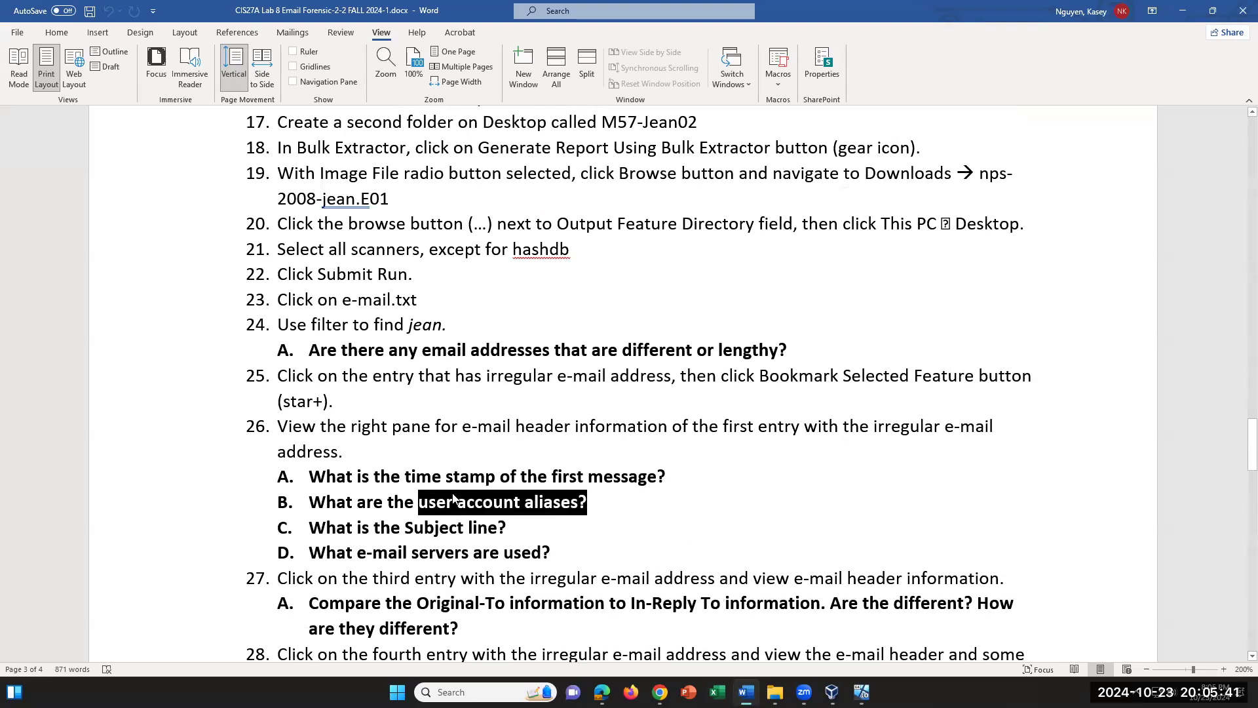
click(665, 510)
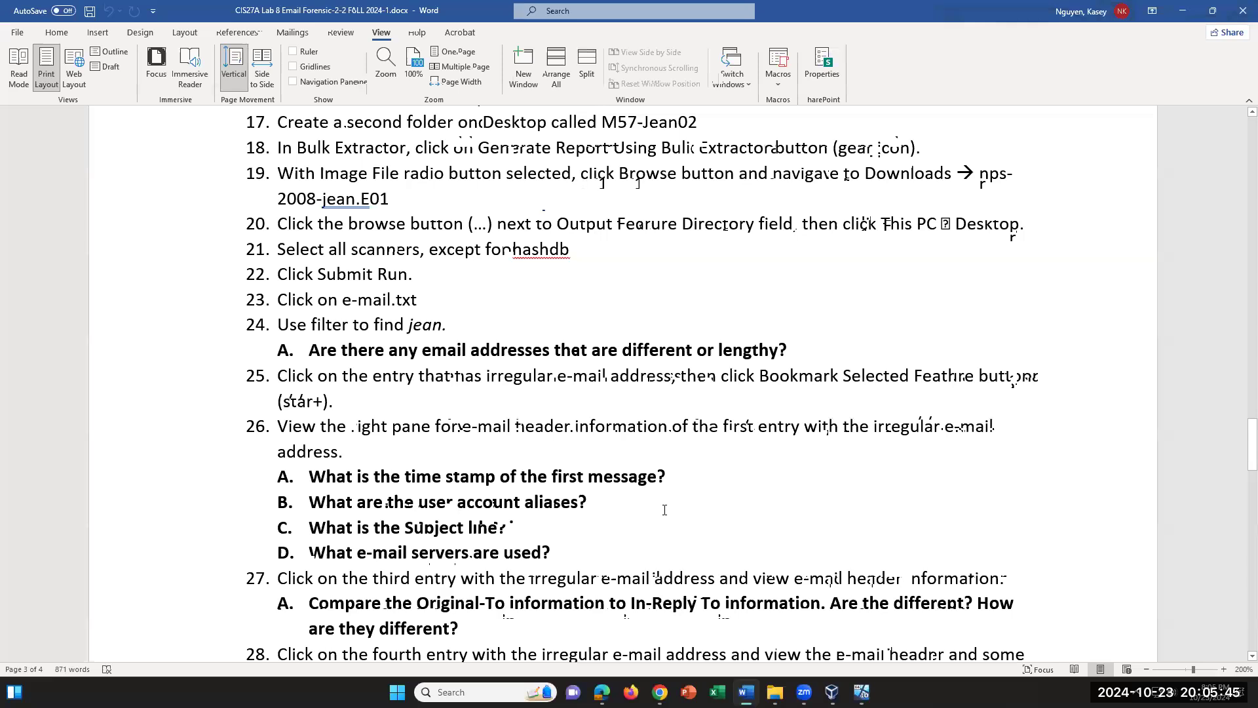
Return to the virtual machine and widen the image data pane to view the full header lines of the selected entry.
click(746, 692)
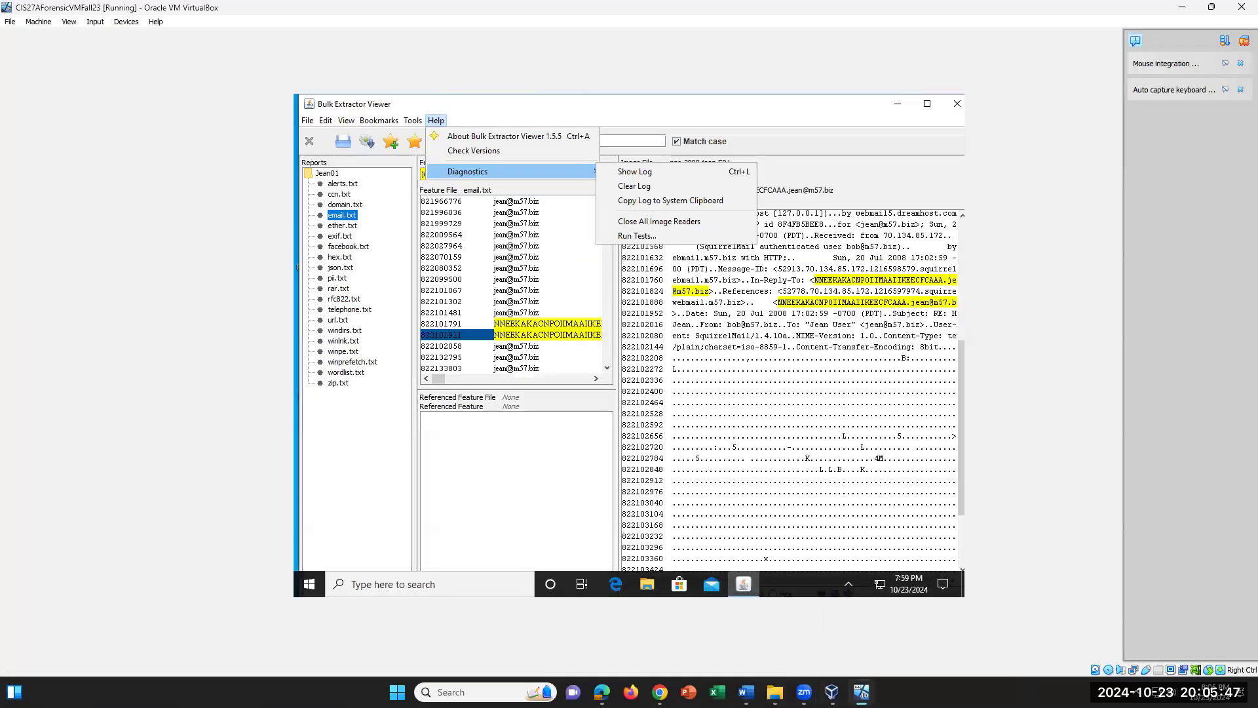
click(788, 340)
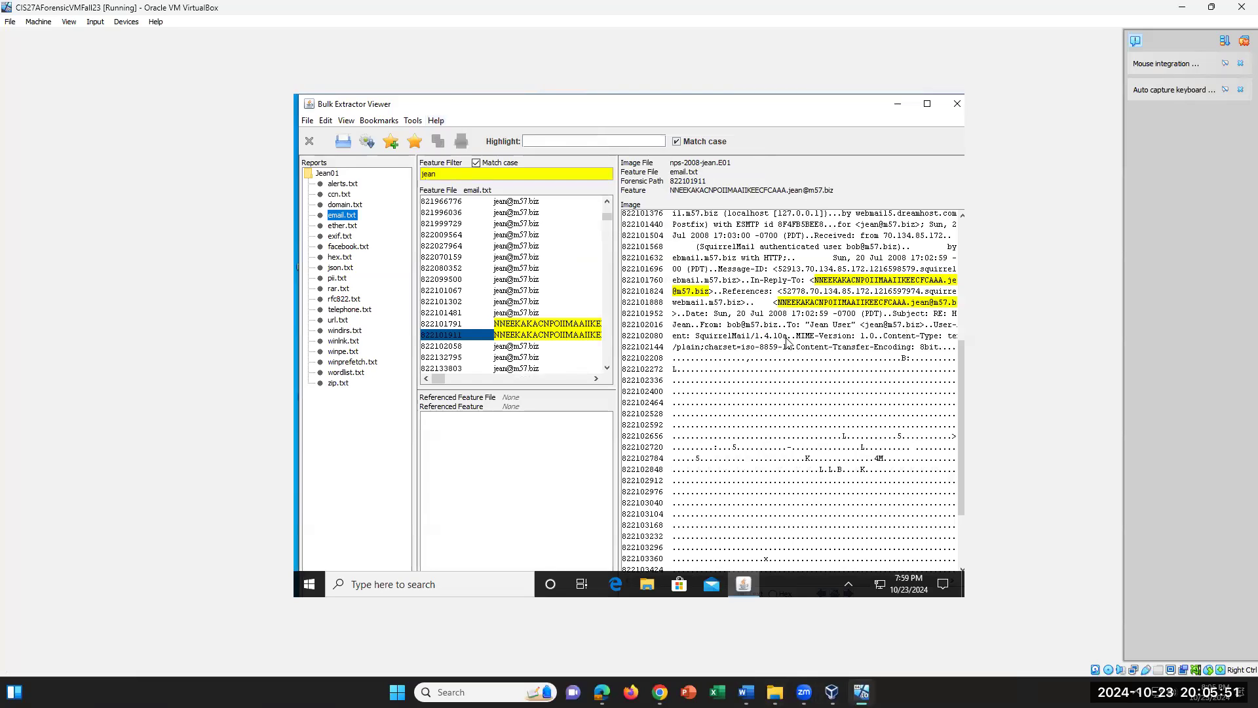
scroll(786, 340, down, 1)
scroll(786, 340, up, 5)
scroll(786, 340, up, 2)
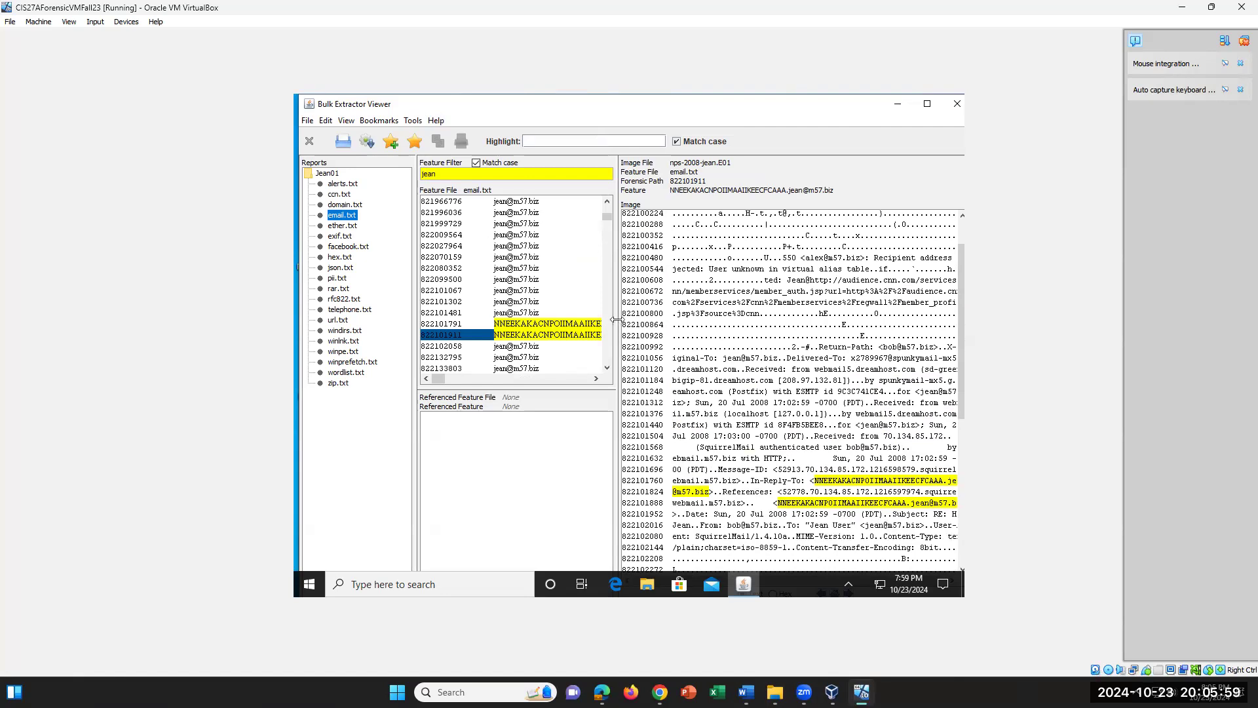
drag(615, 324, 524, 322)
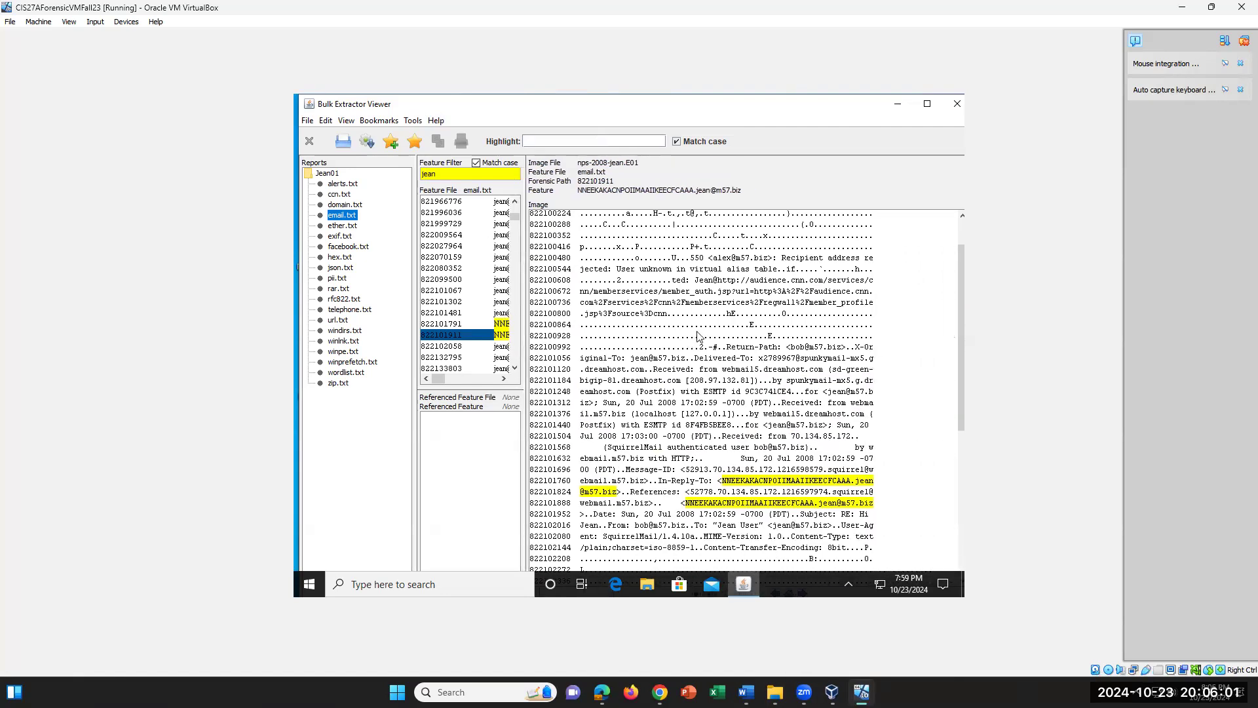
scroll(699, 336, down, 3)
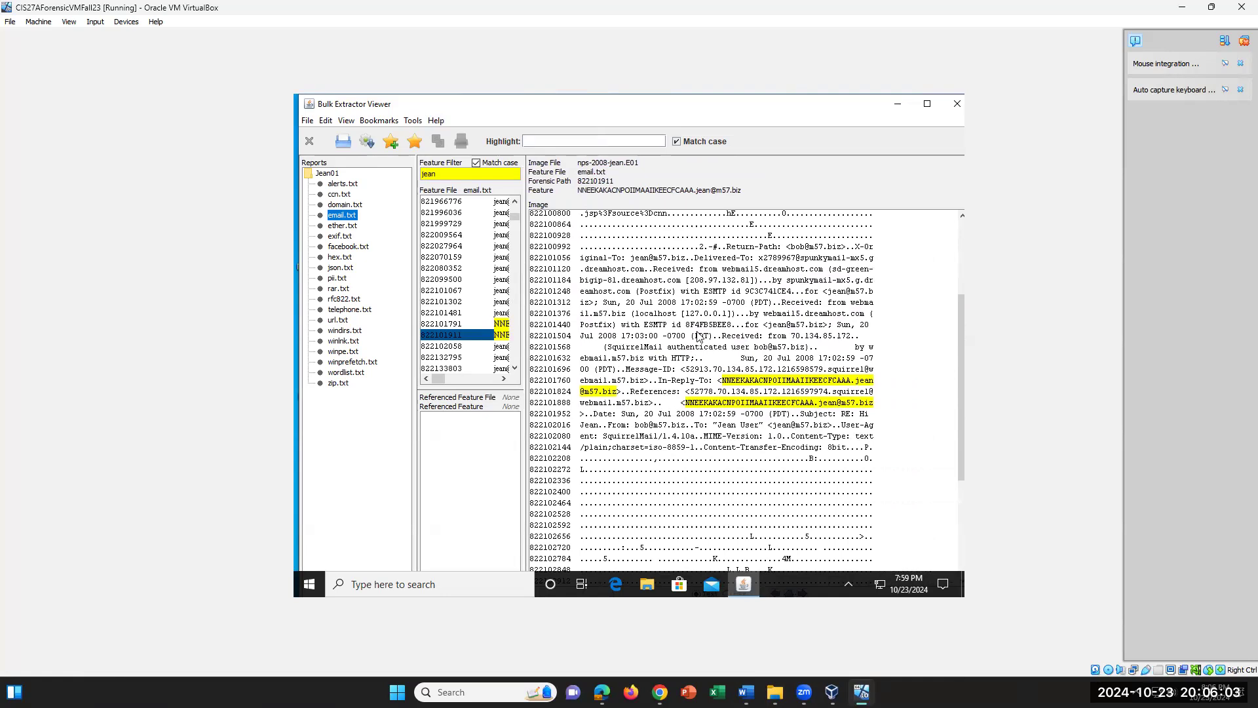
scroll(699, 336, up, 4)
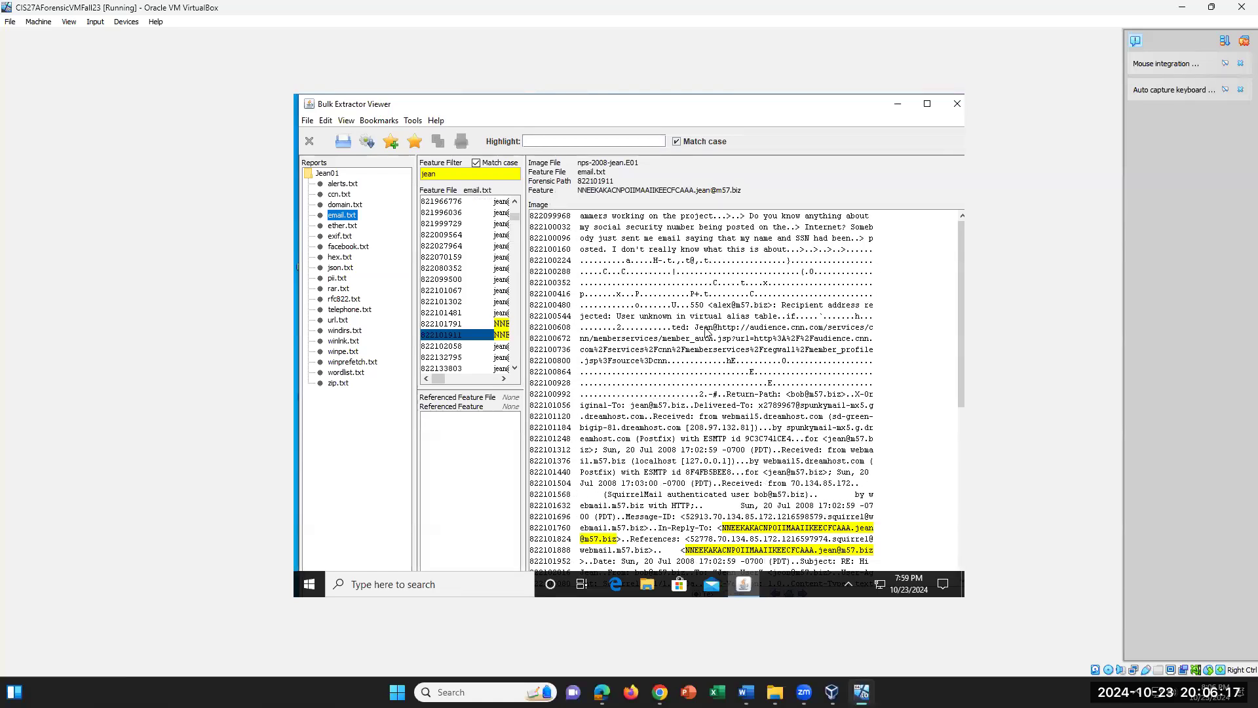
Examine the audience.cnn.com address line at offset 822100608 and the rejected recipient line at offset 822100480.
drag(699, 330, 750, 333)
click(767, 330)
drag(683, 342, 758, 342)
click(758, 341)
click(704, 330)
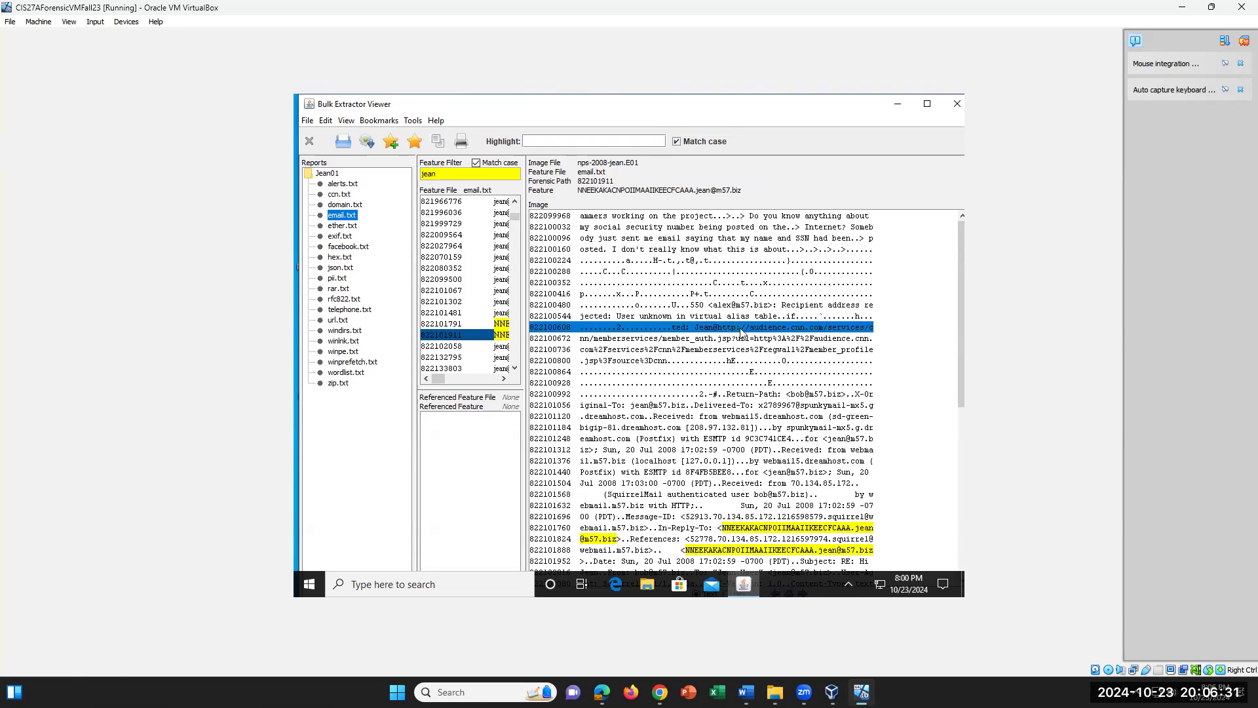
click(741, 333)
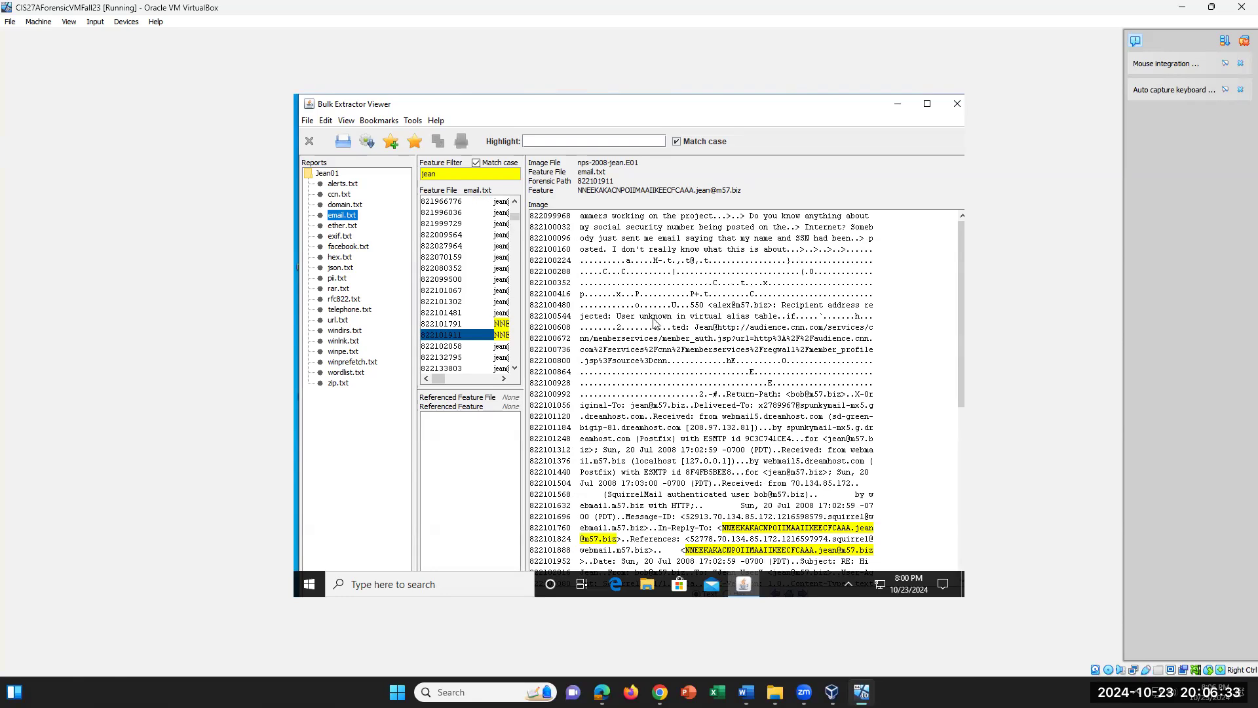
click(794, 308)
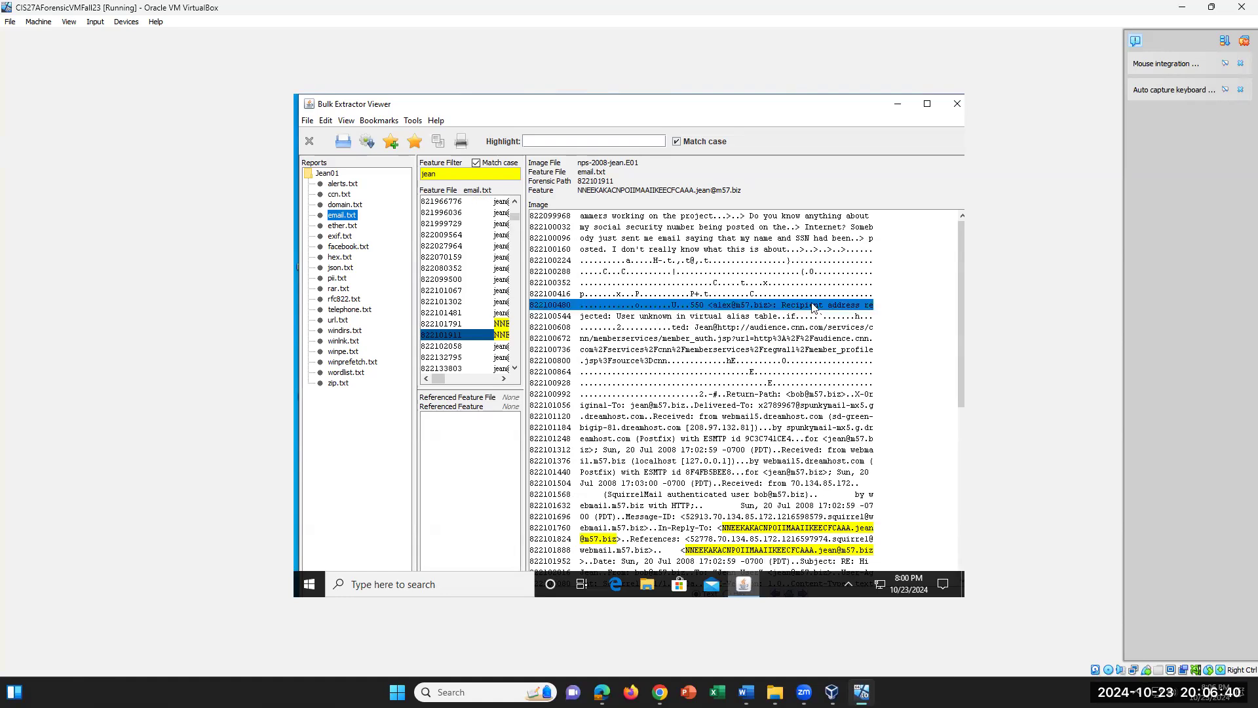
click(637, 323)
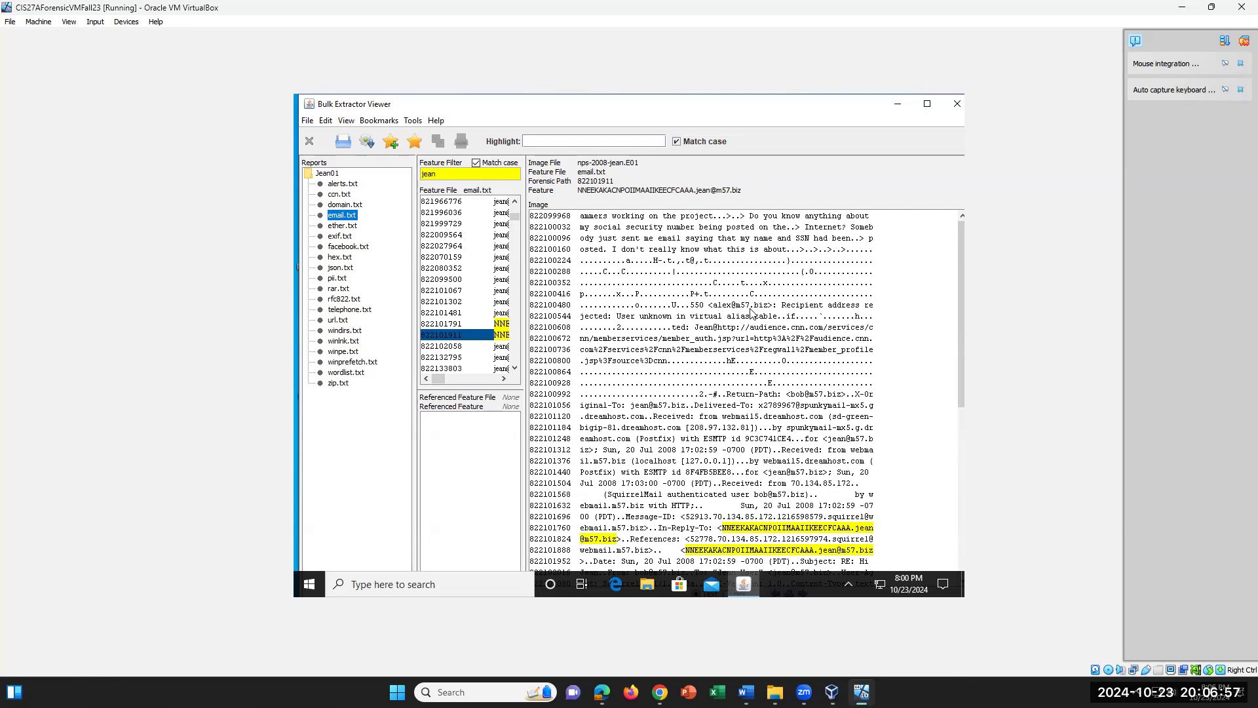
Switch to the Word lab document and highlight the President's e-mail address below the interviews.
click(746, 692)
scroll(732, 449, up, 10)
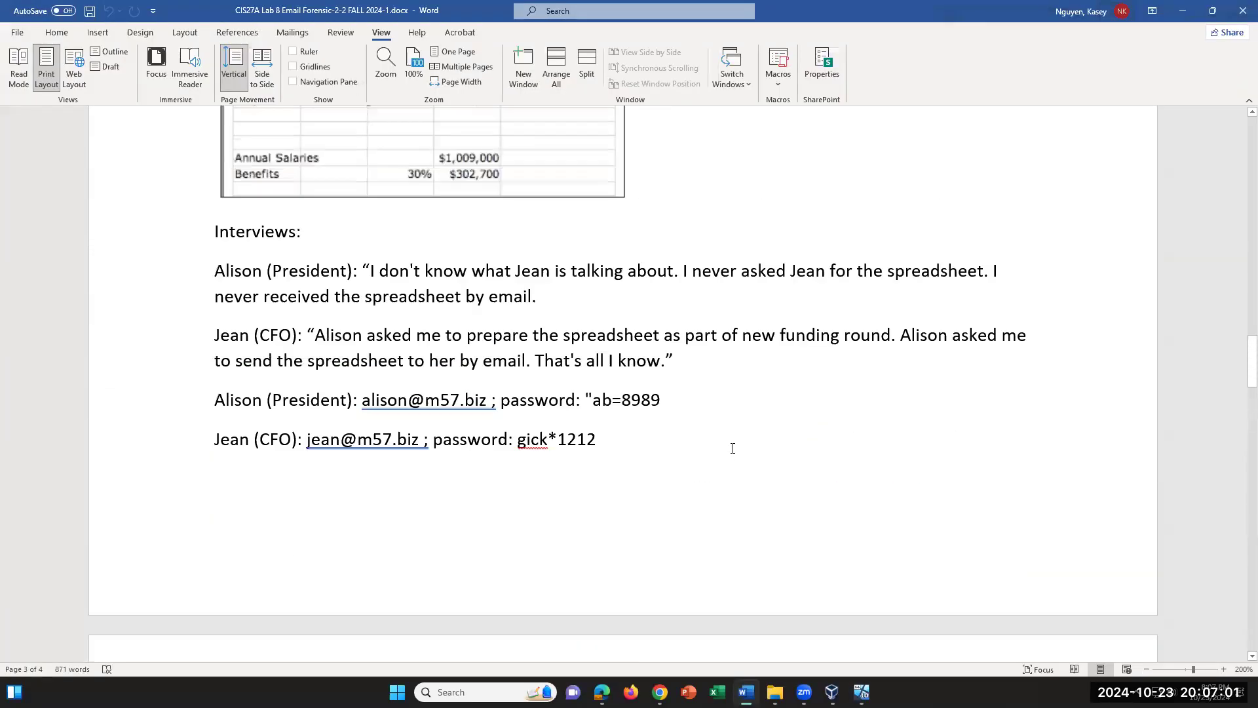
drag(362, 403, 489, 403)
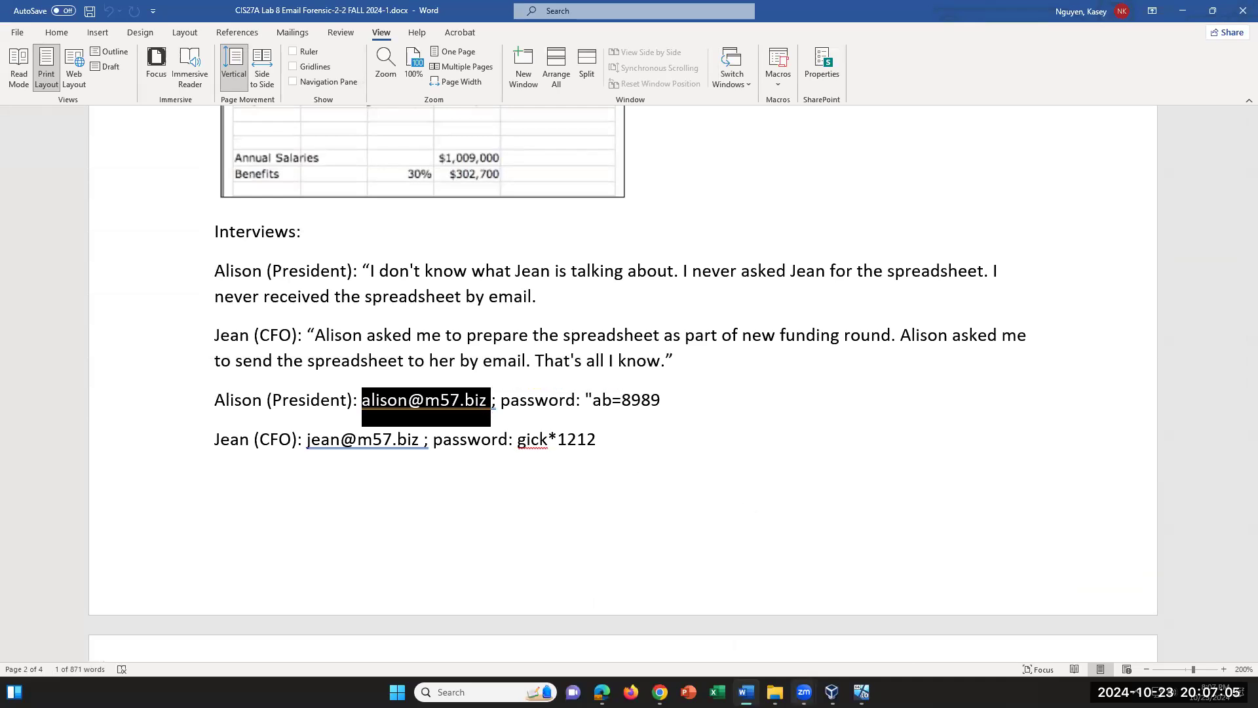
Return to the virtual machine and examine the URL line at offset 822100736 and the From and To line at offset 822102016.
click(861, 692)
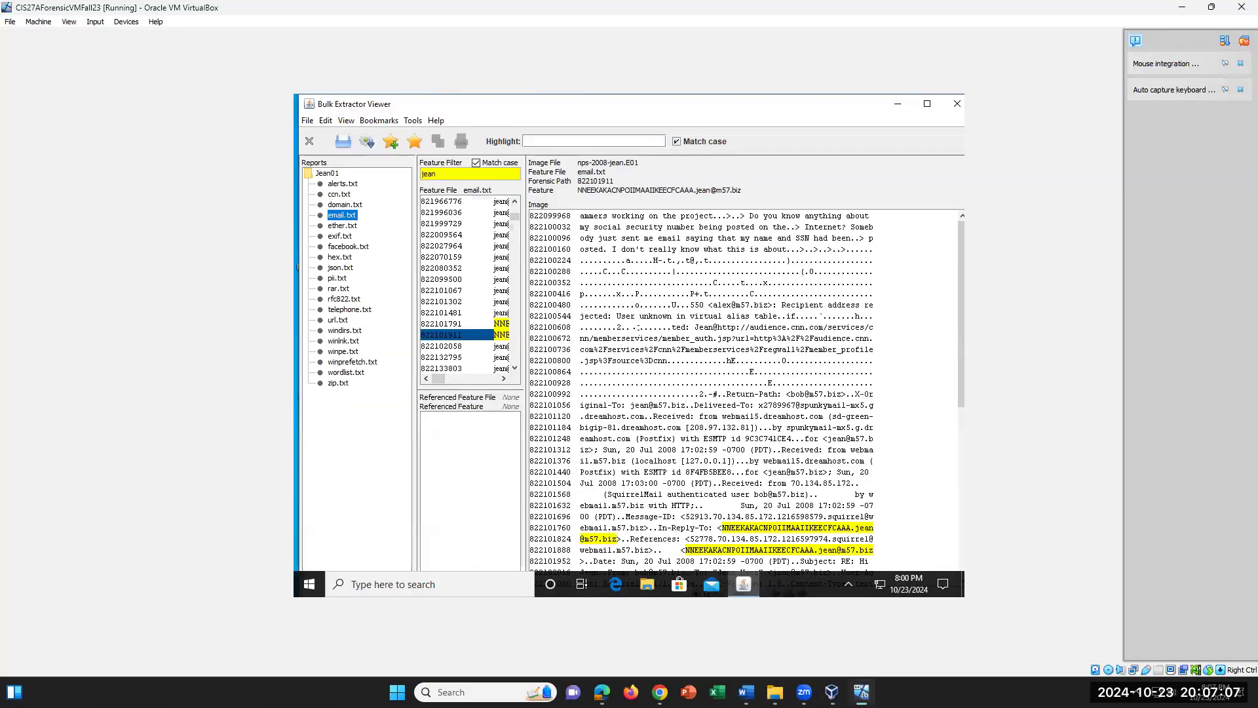
click(734, 348)
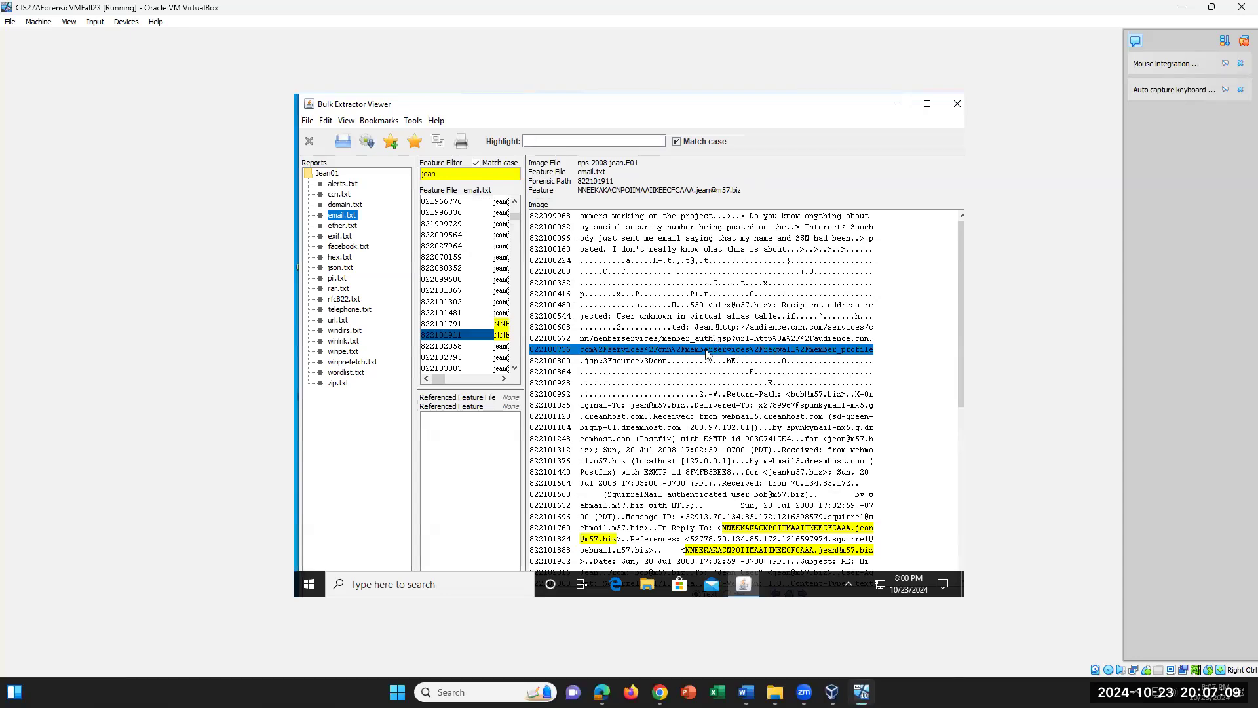
click(712, 367)
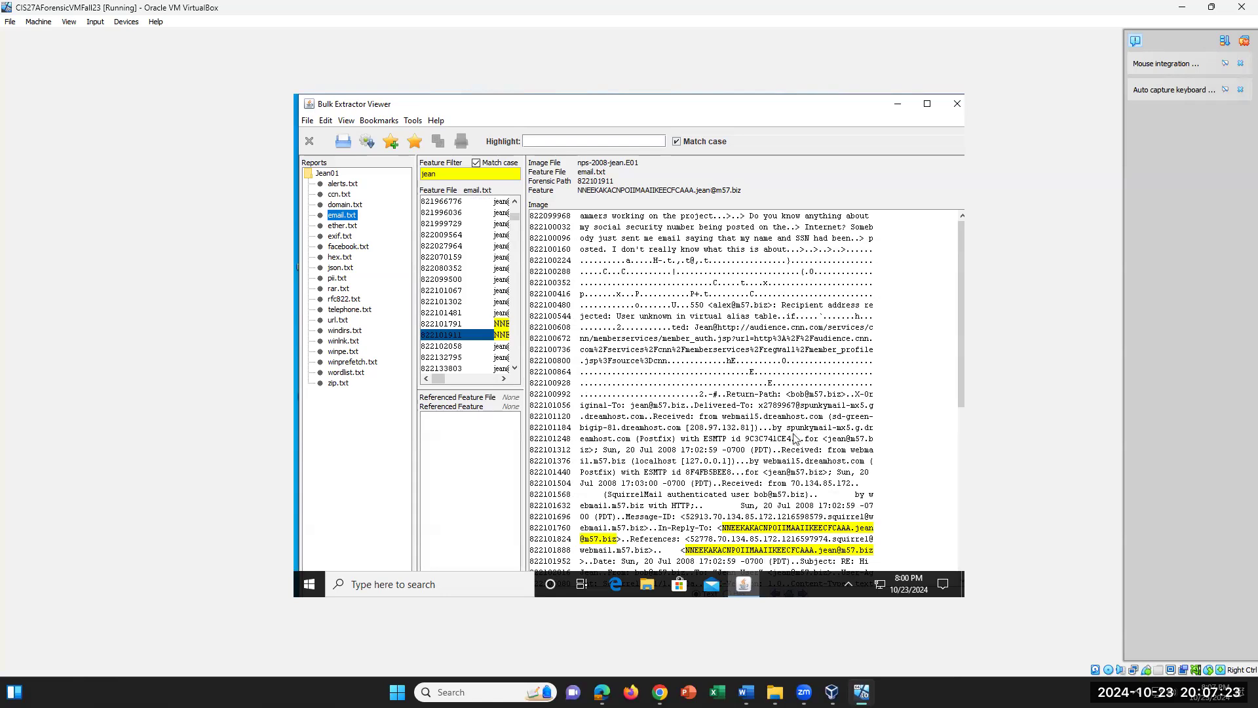
scroll(795, 437, down, 1)
scroll(795, 438, down, 1)
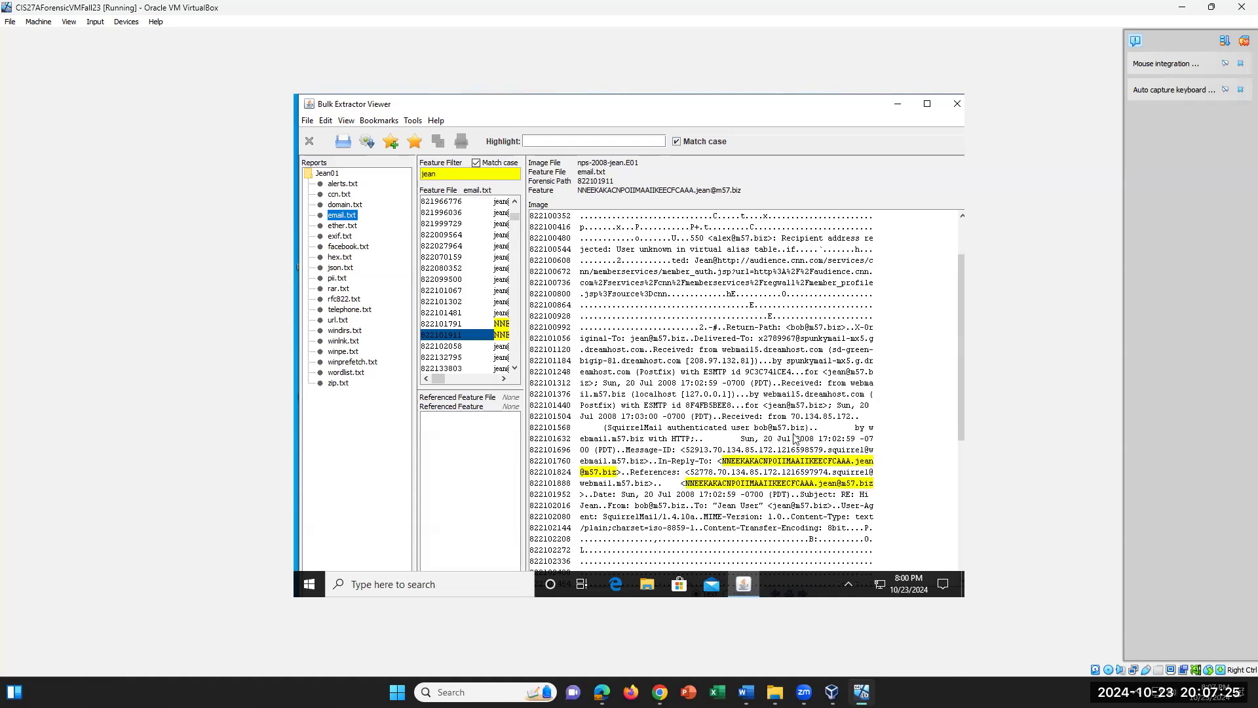
scroll(795, 438, down, 1)
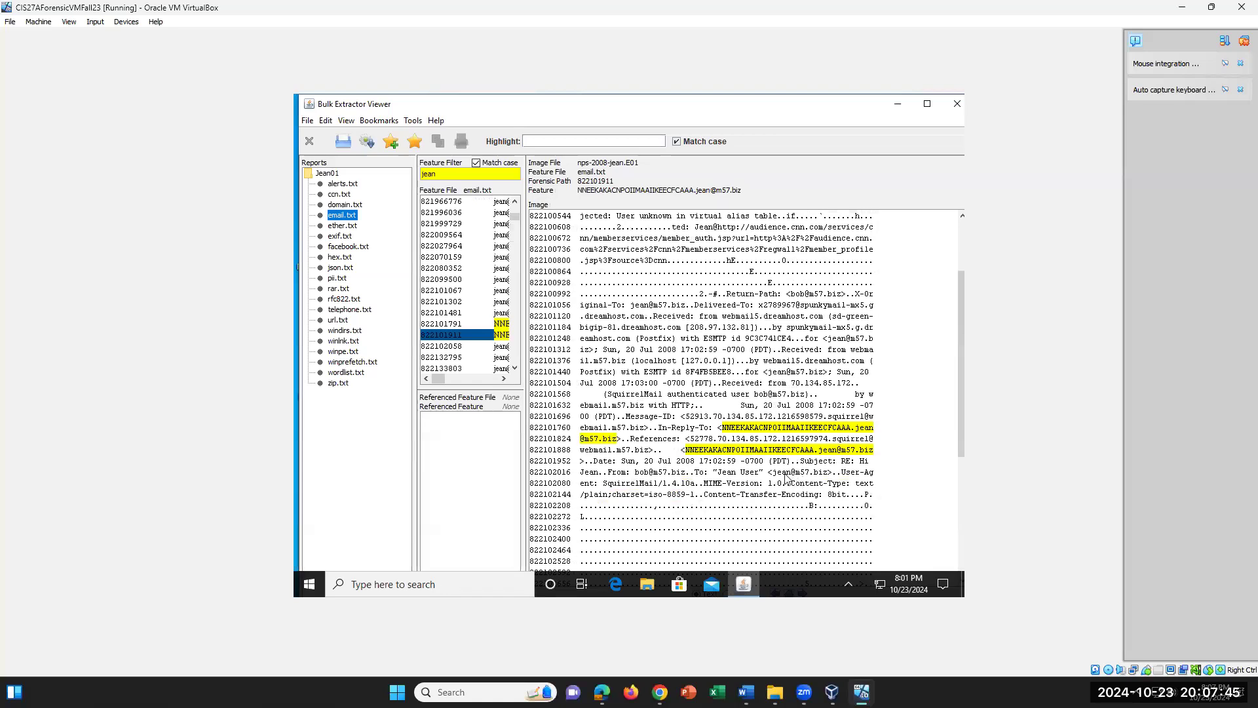
click(747, 473)
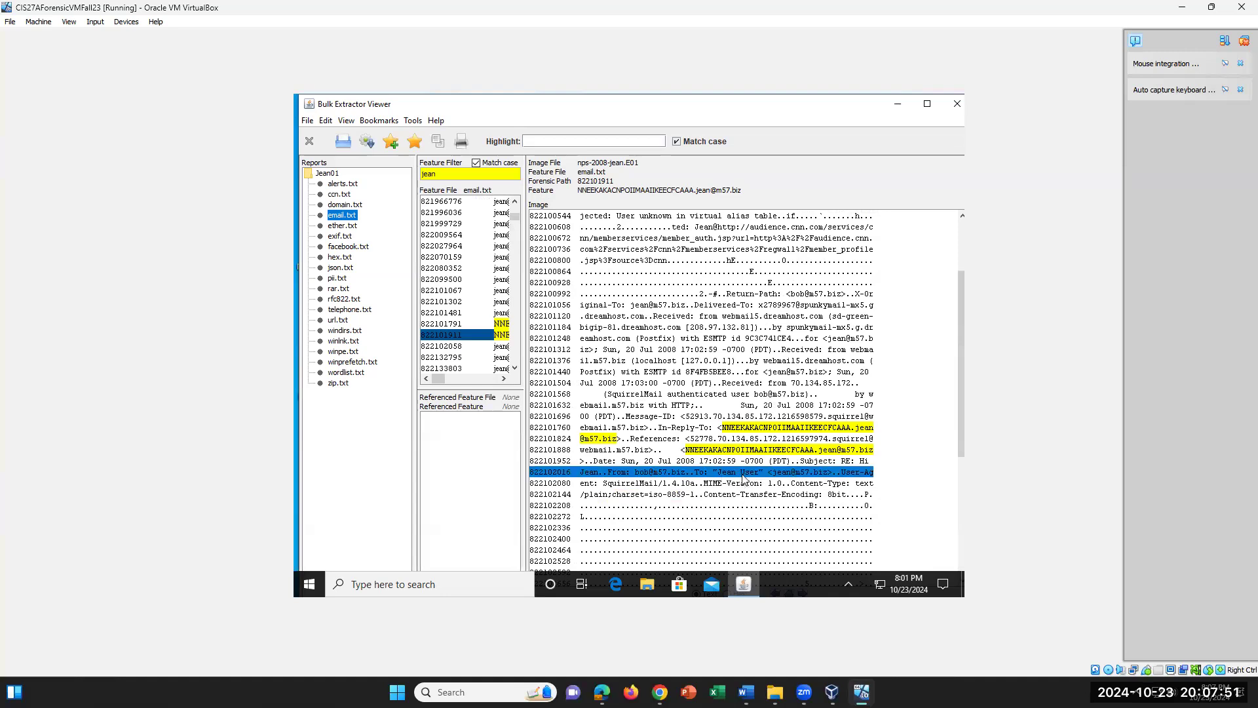
Recheck the interview accounts in the Word document and examine the Received header lines at offsets 822101376 and 822101440 in the virtual machine.
click(746, 692)
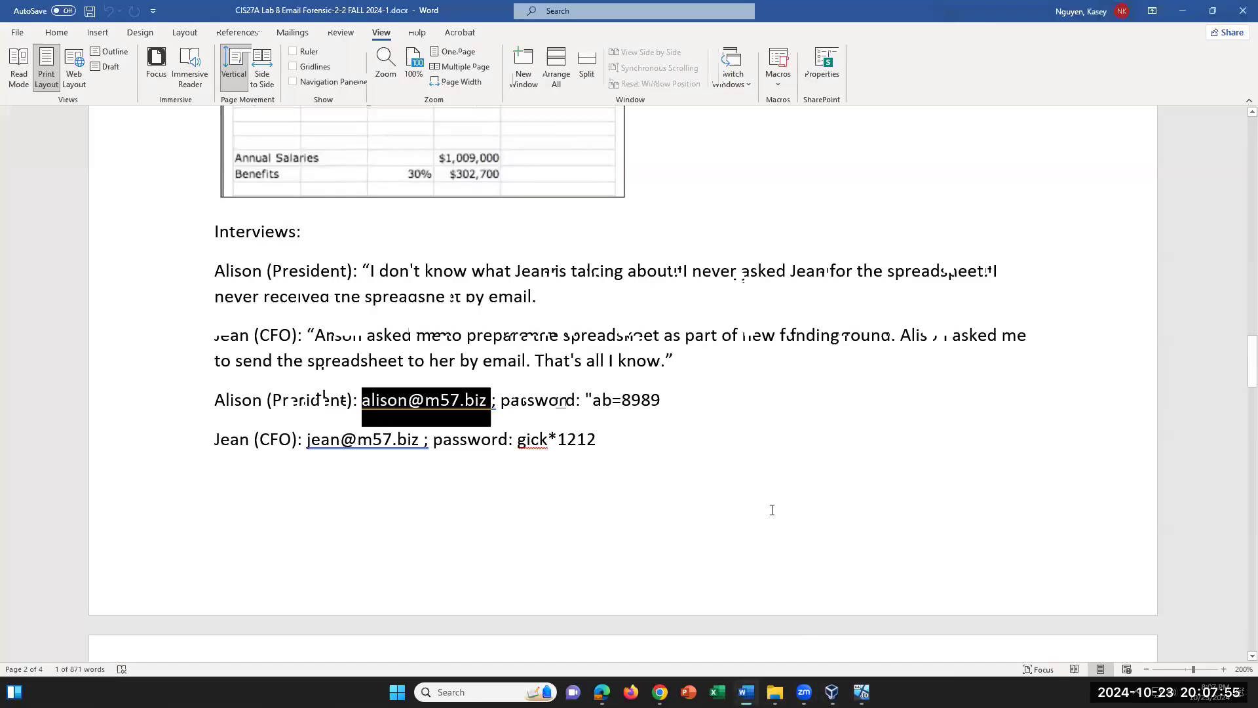
click(861, 691)
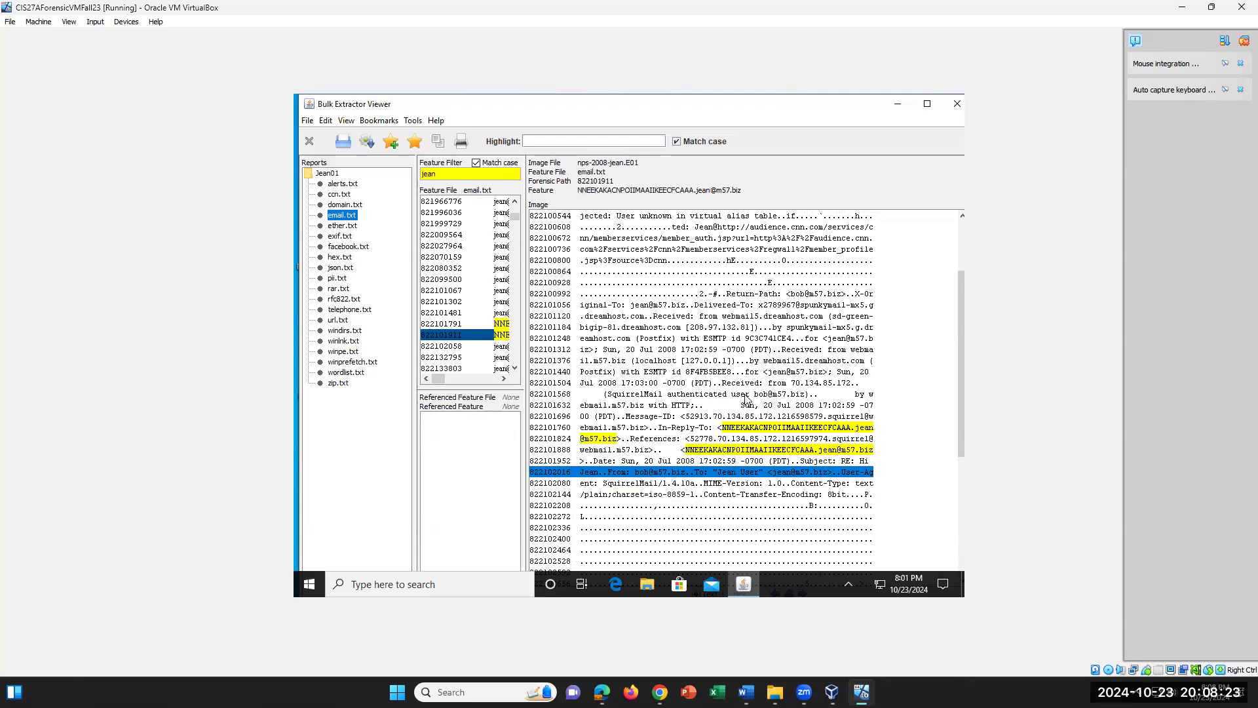
click(606, 375)
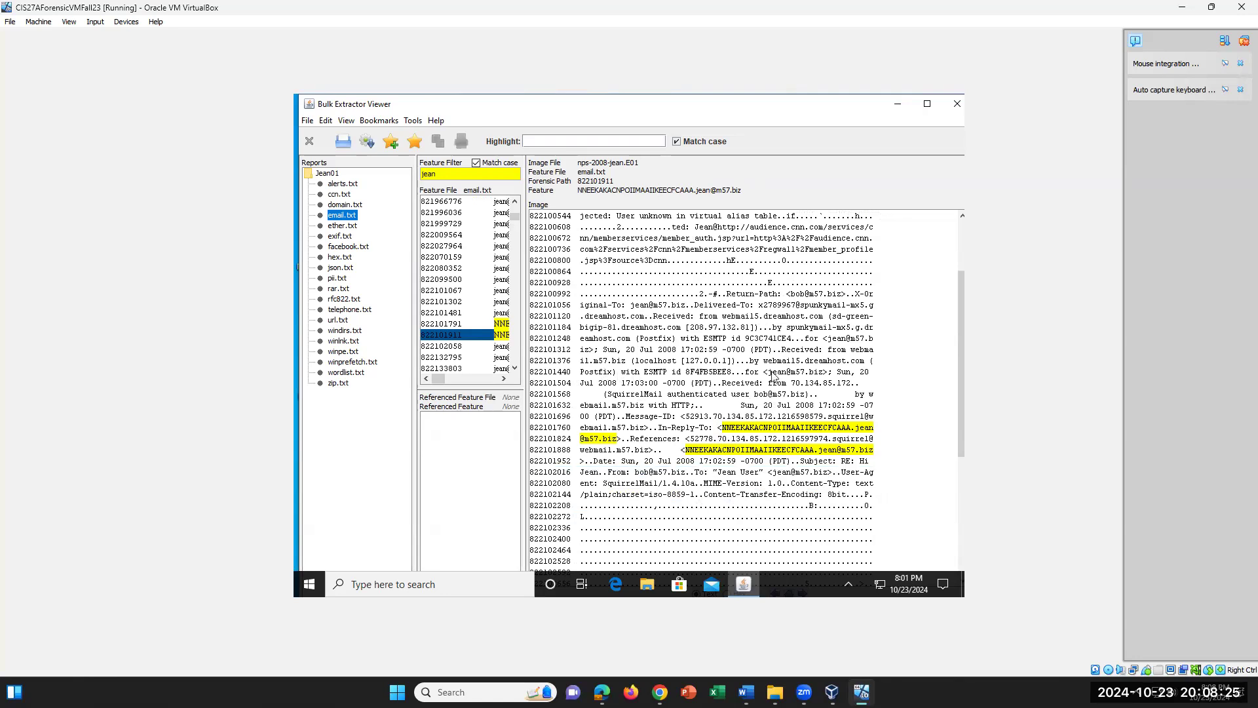
click(765, 364)
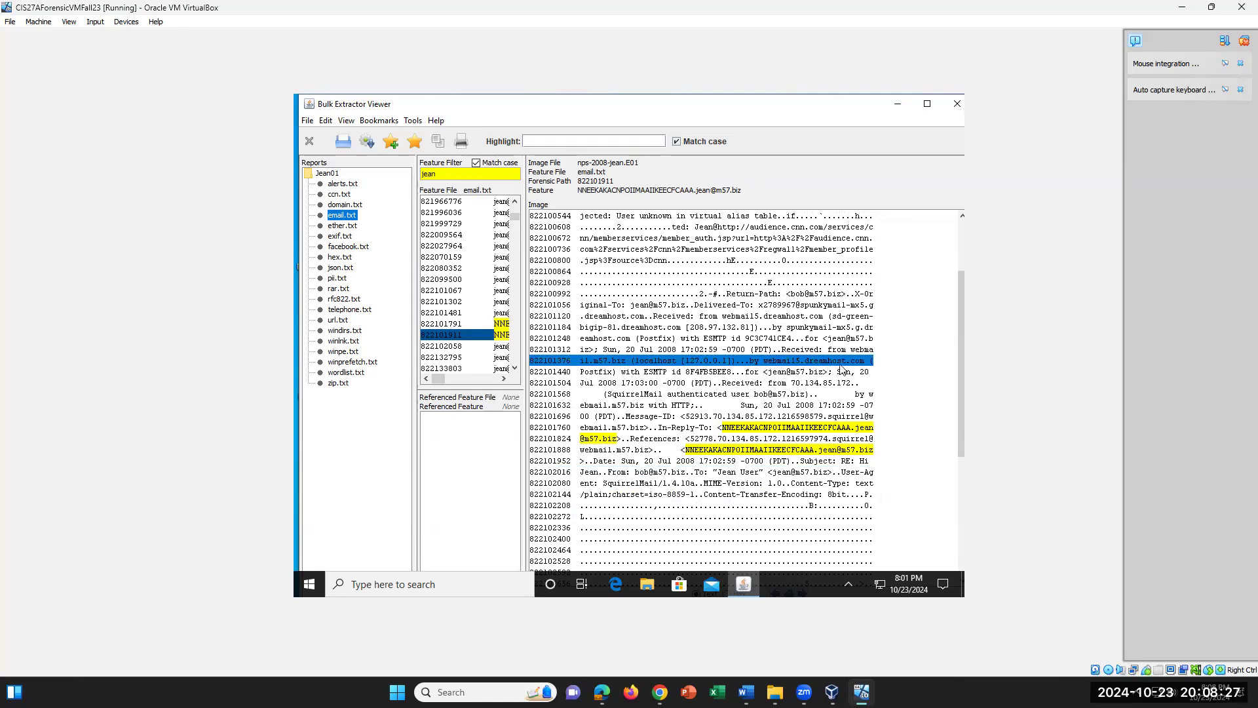
click(849, 370)
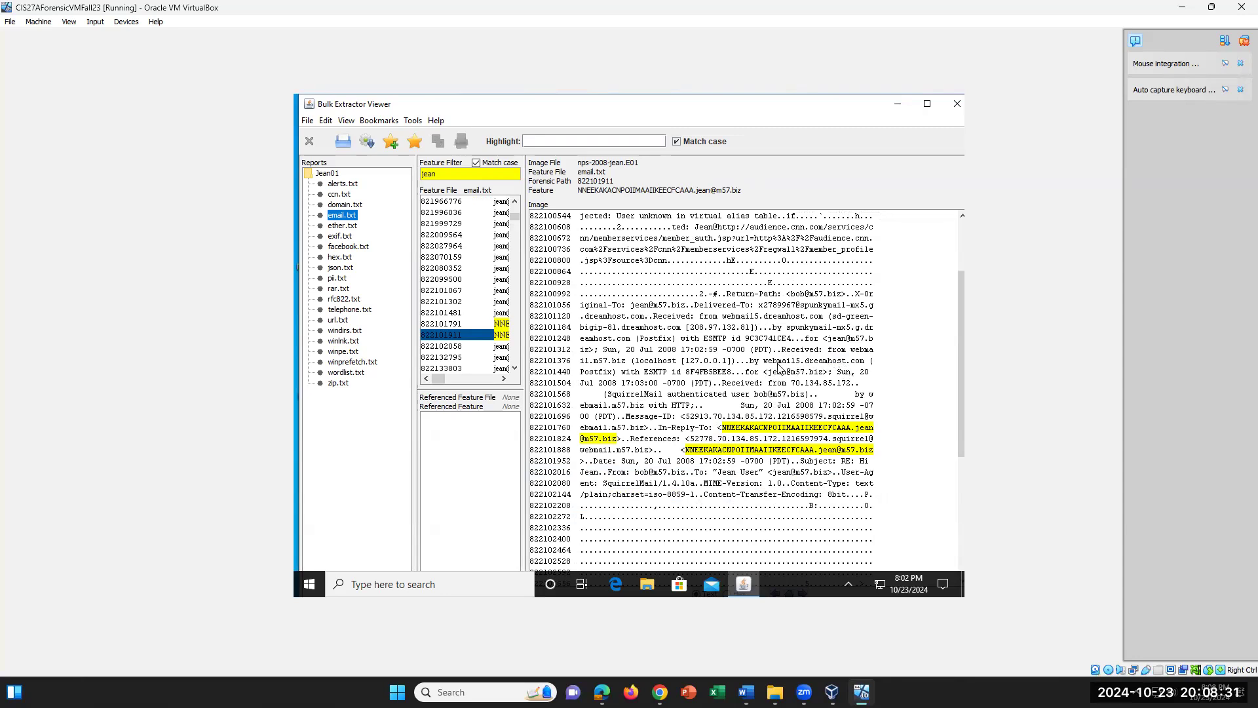
click(667, 375)
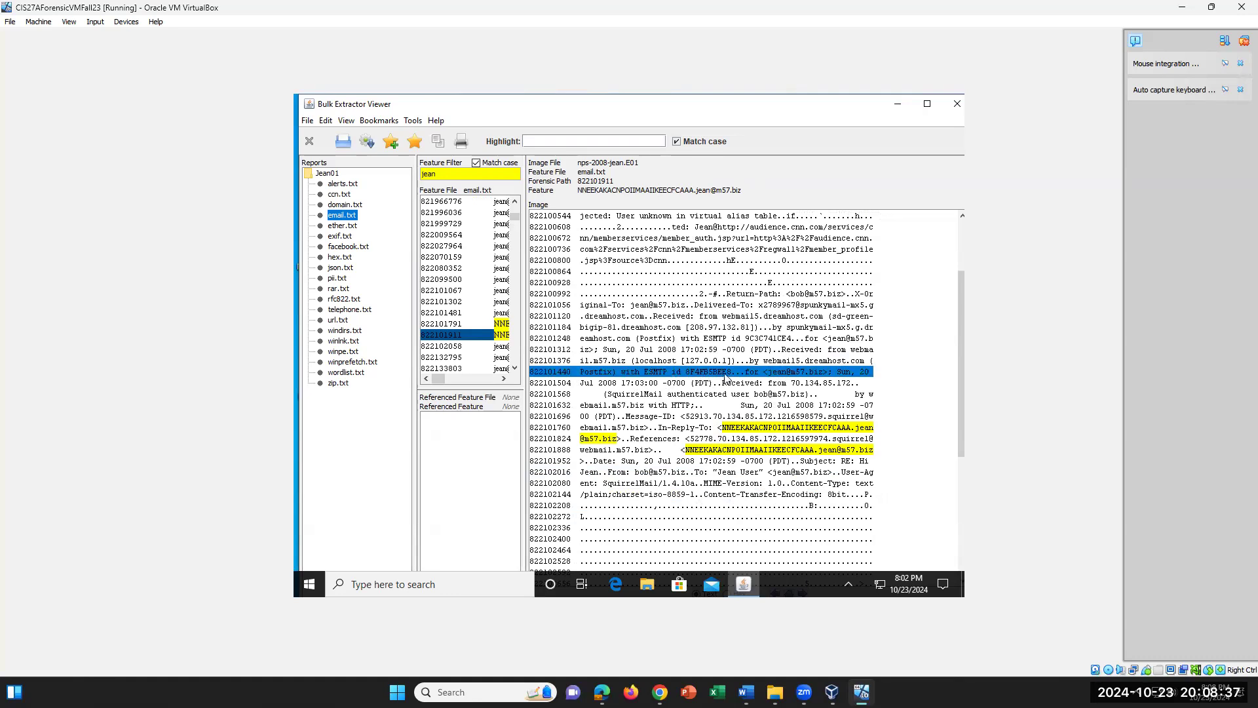
click(725, 379)
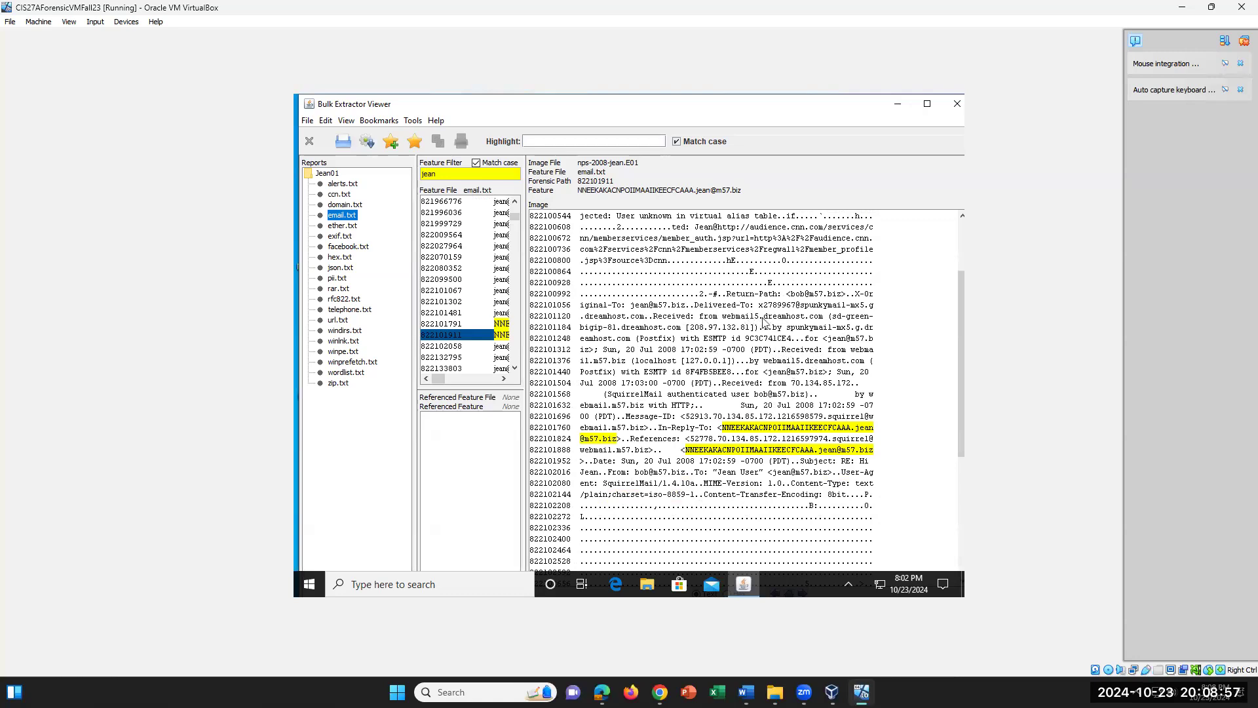
Examine the Received header lines at offsets 822101120, 822101248 and 822101312 of the selected irregular address entry.
click(743, 319)
click(753, 320)
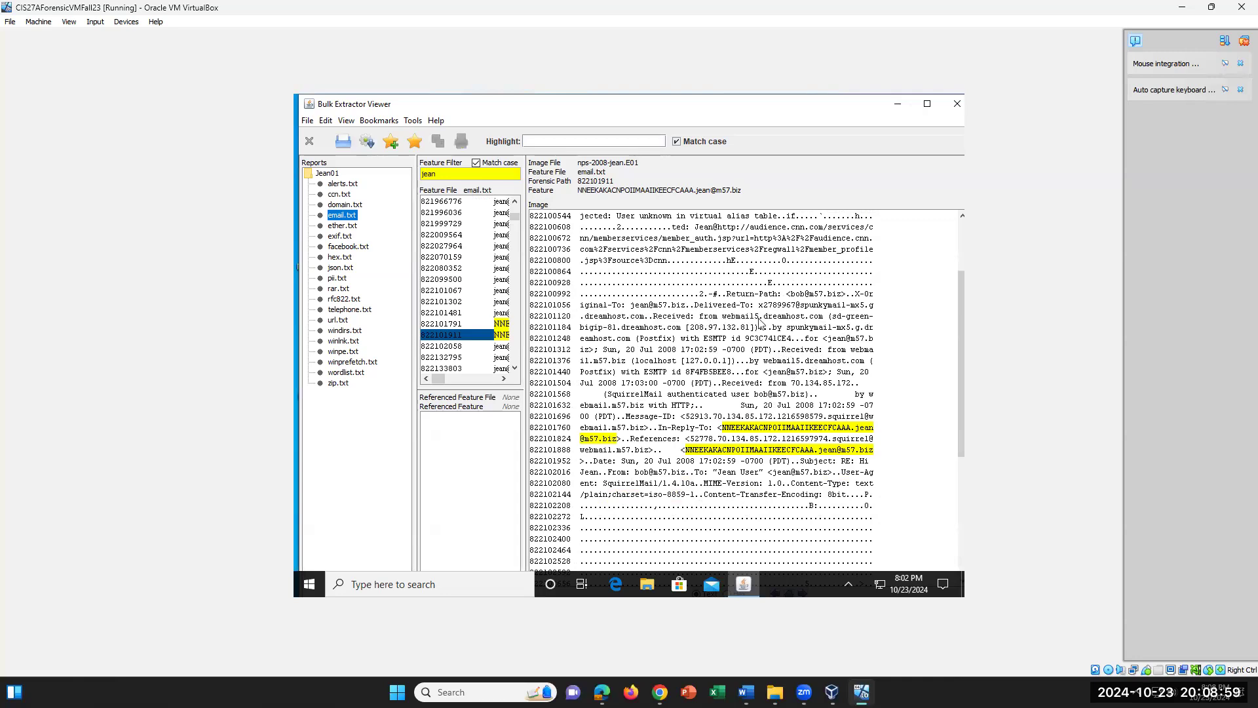
click(827, 319)
click(694, 336)
drag(590, 227, 802, 481)
click(610, 352)
click(610, 352)
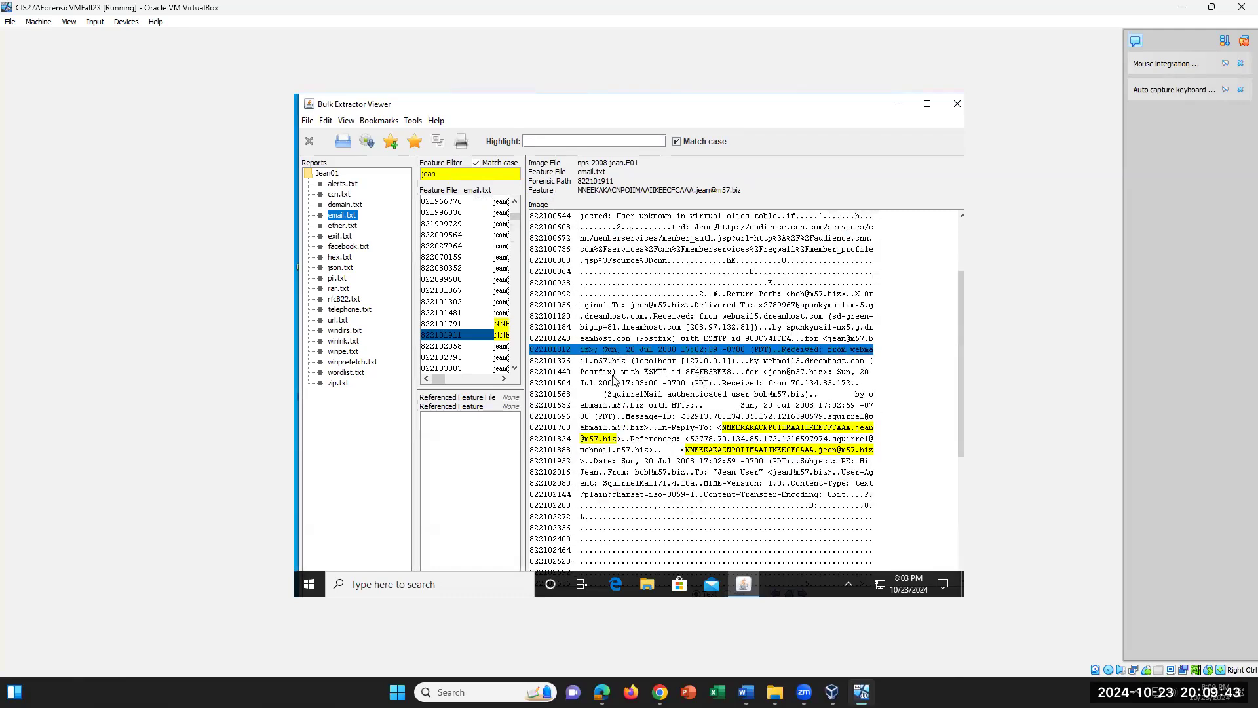
click(603, 378)
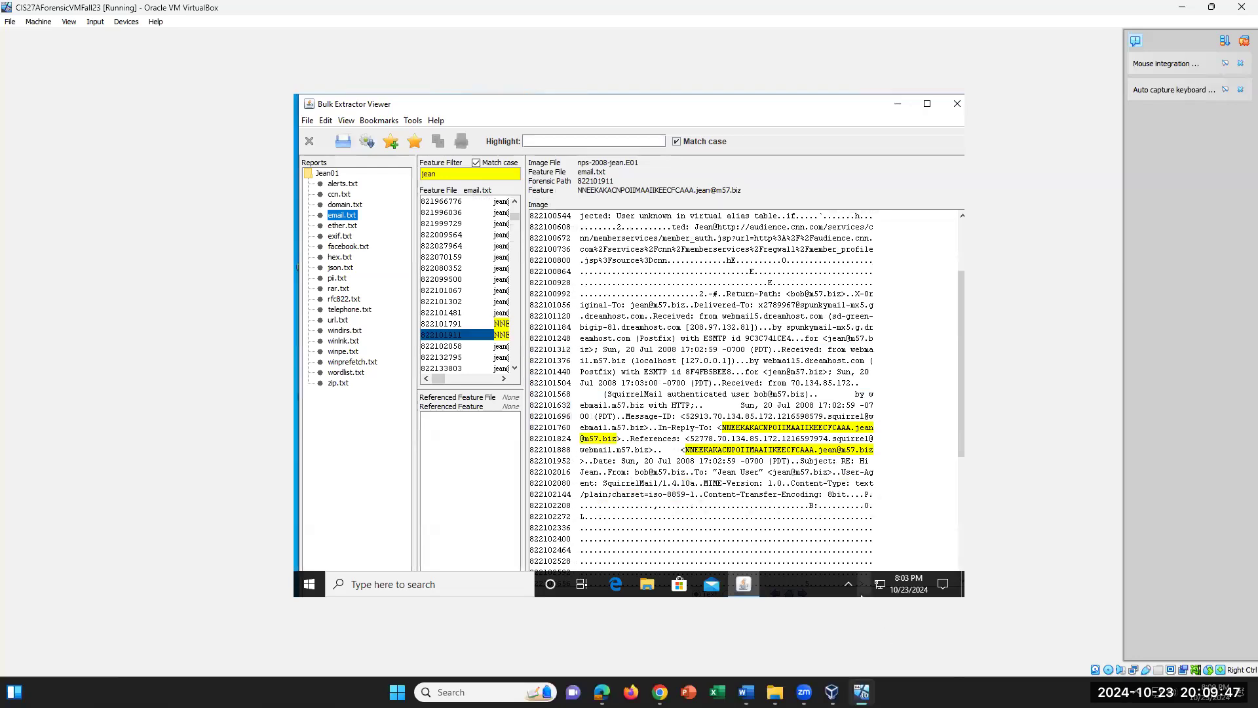
Switch to the Word lab document and highlight question 28A about the e-mail information shown in plain text.
click(745, 692)
scroll(769, 554, down, 15)
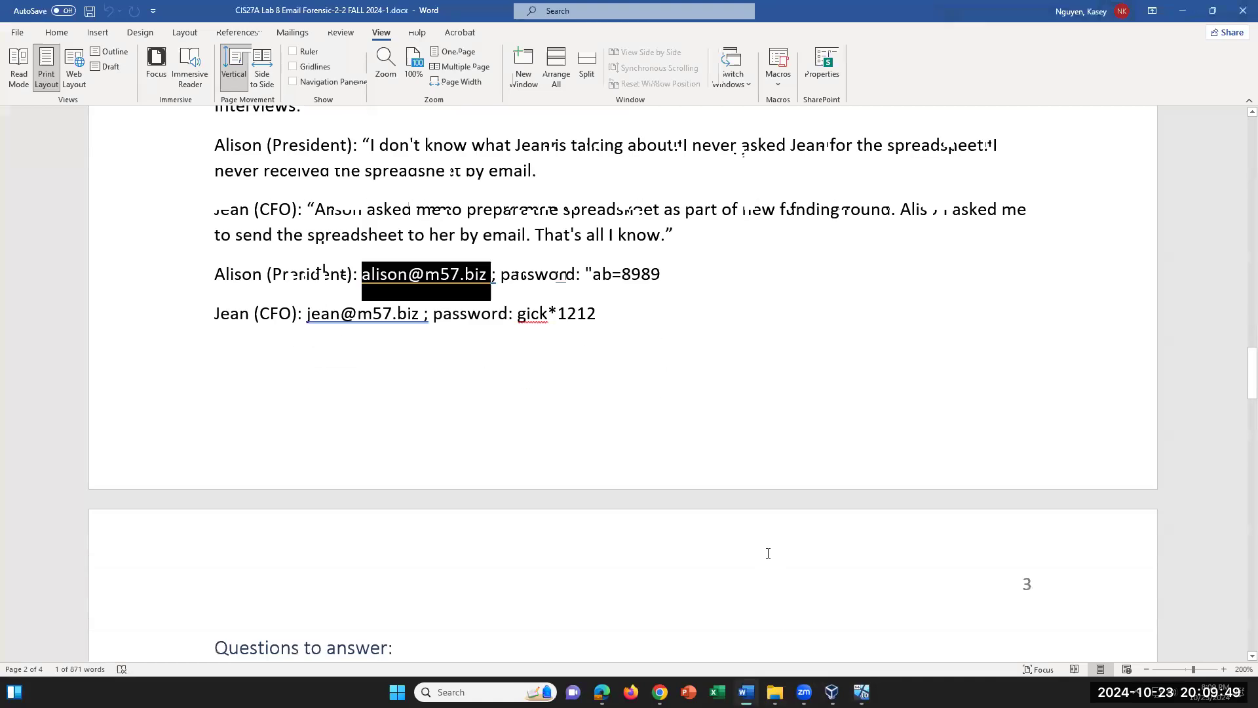
scroll(769, 554, down, 12)
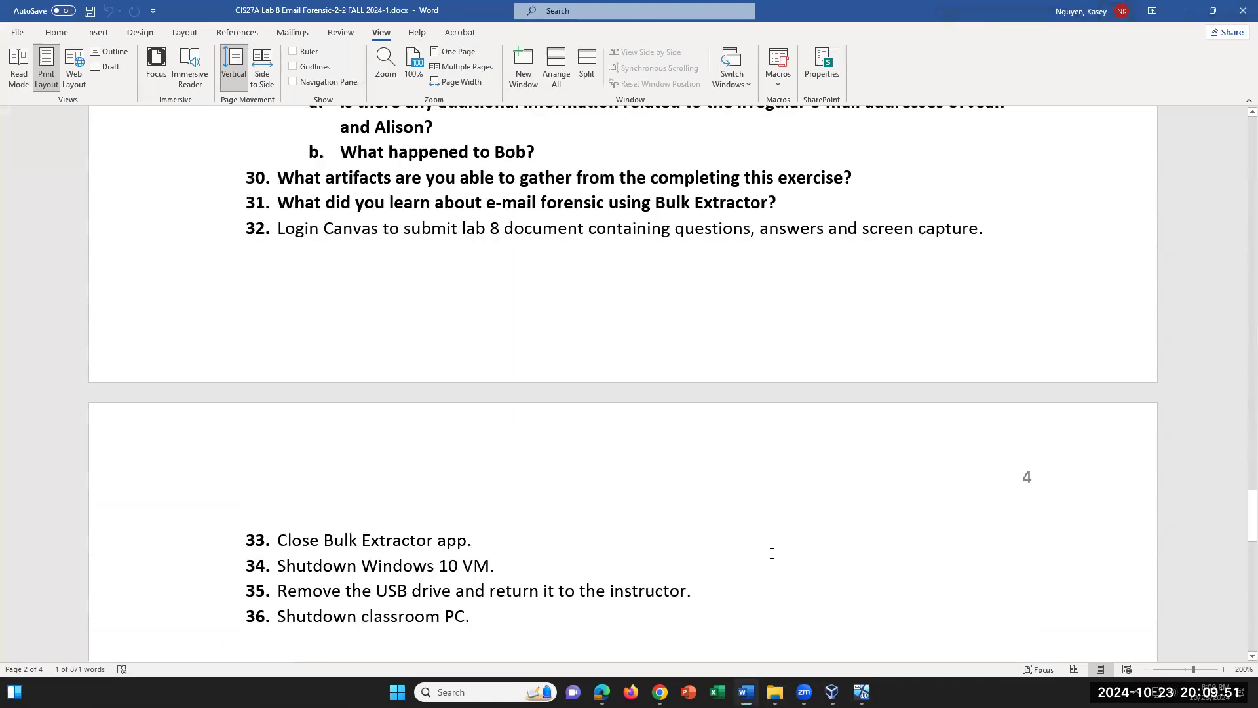
scroll(770, 553, up, 5)
scroll(773, 555, up, 4)
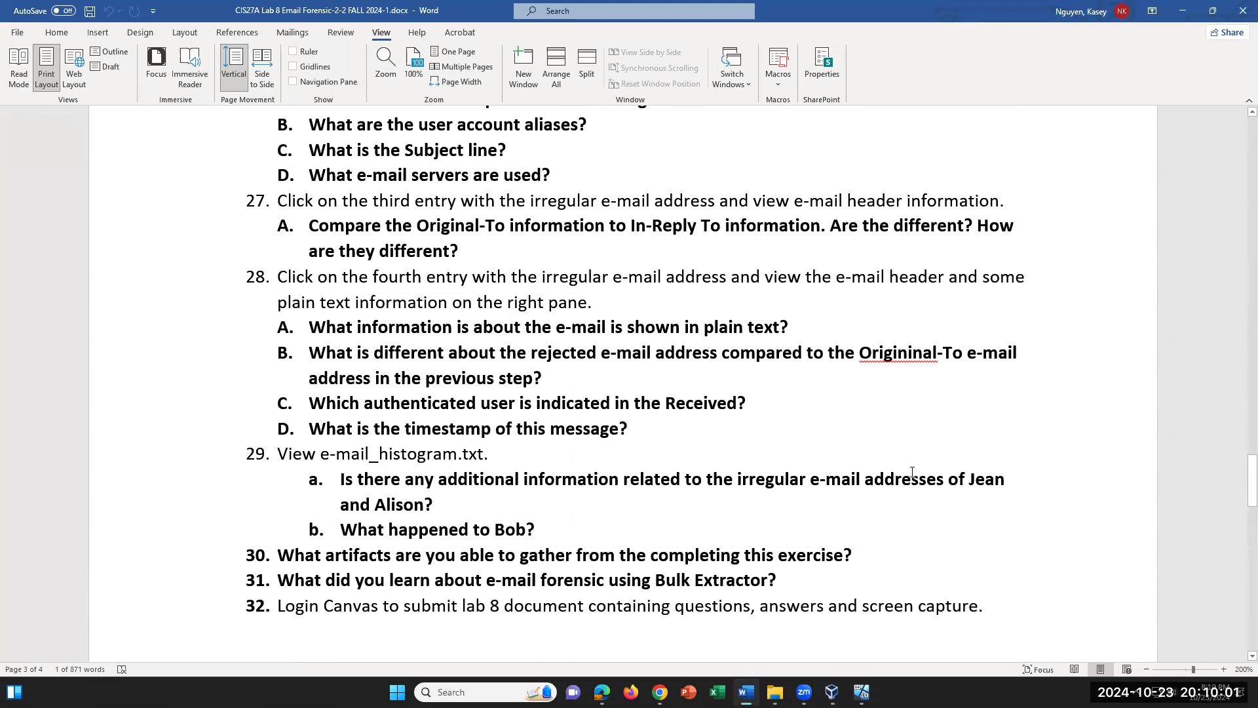
drag(808, 328, 357, 328)
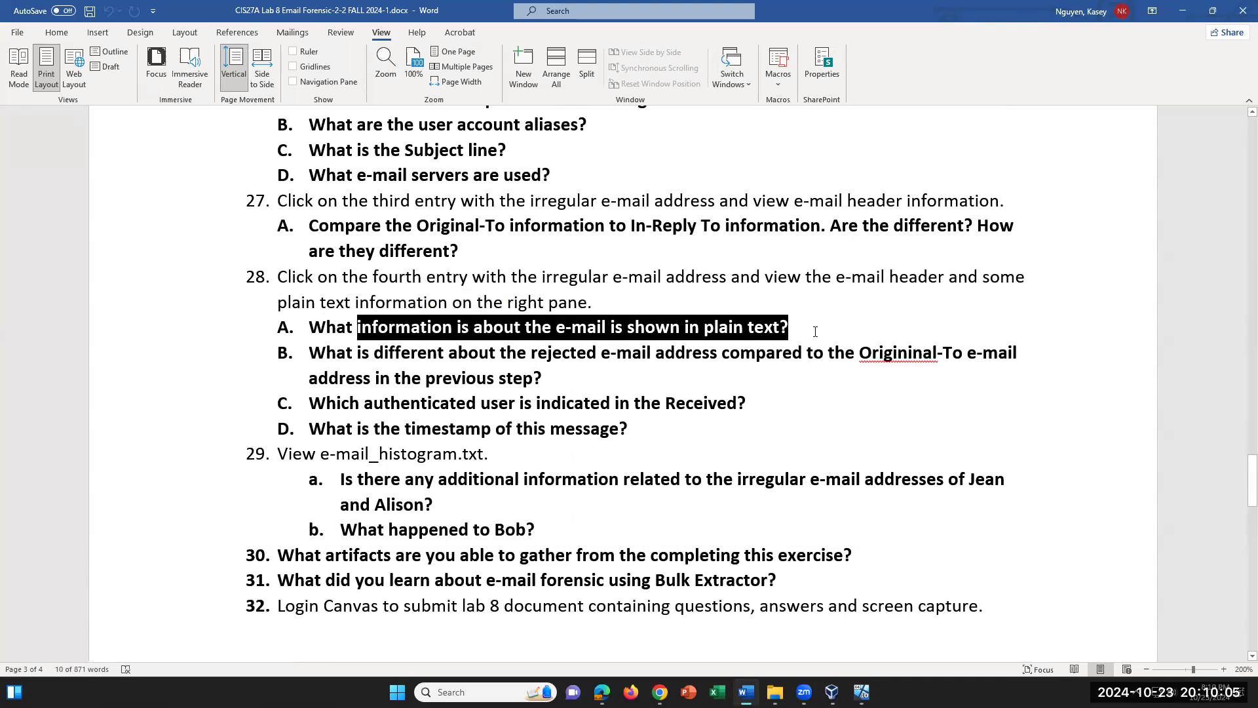
click(852, 329)
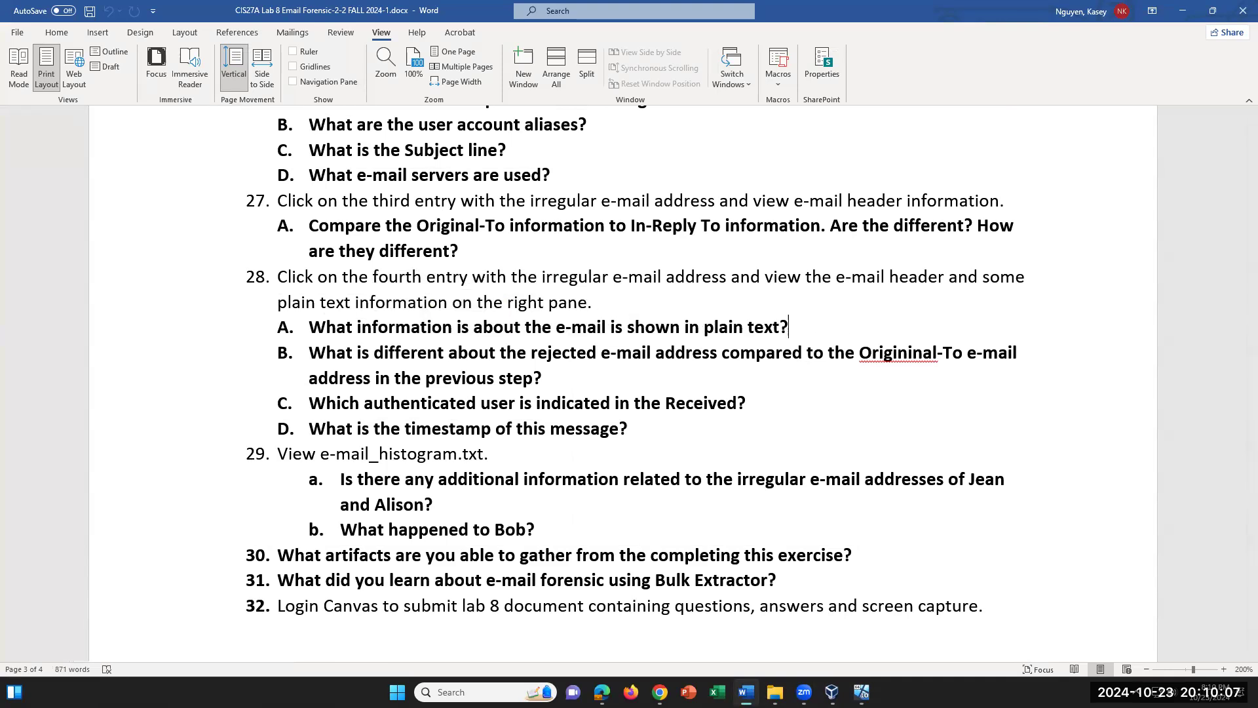
Return to the virtual machine and examine the plain-text message lines at offsets 822099968 to 822100096.
click(861, 691)
scroll(659, 351, up, 3)
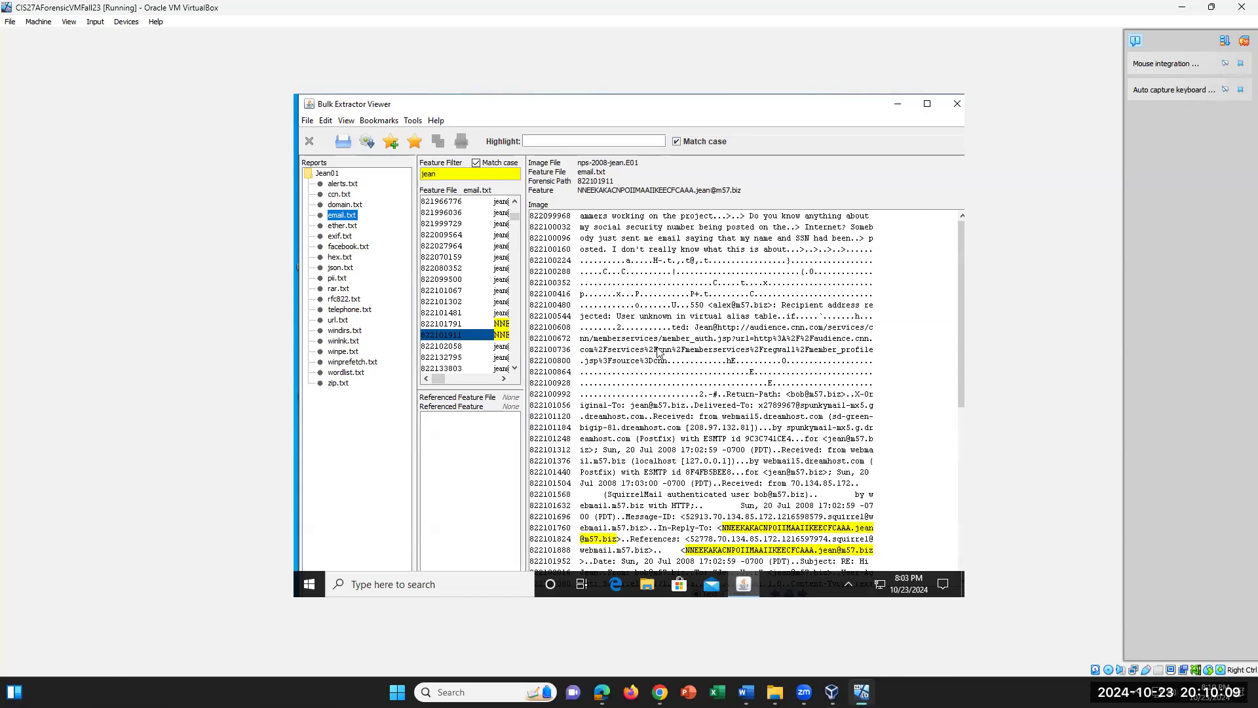
drag(581, 217, 710, 238)
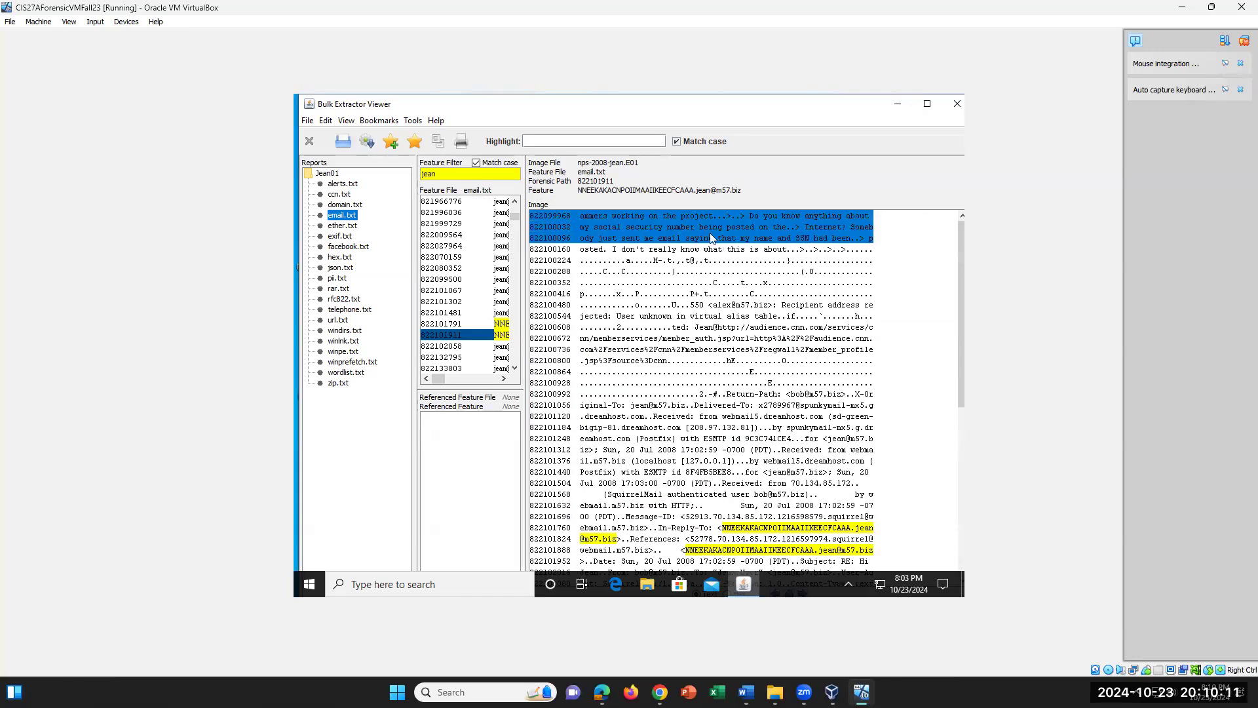
click(696, 228)
drag(582, 230, 812, 232)
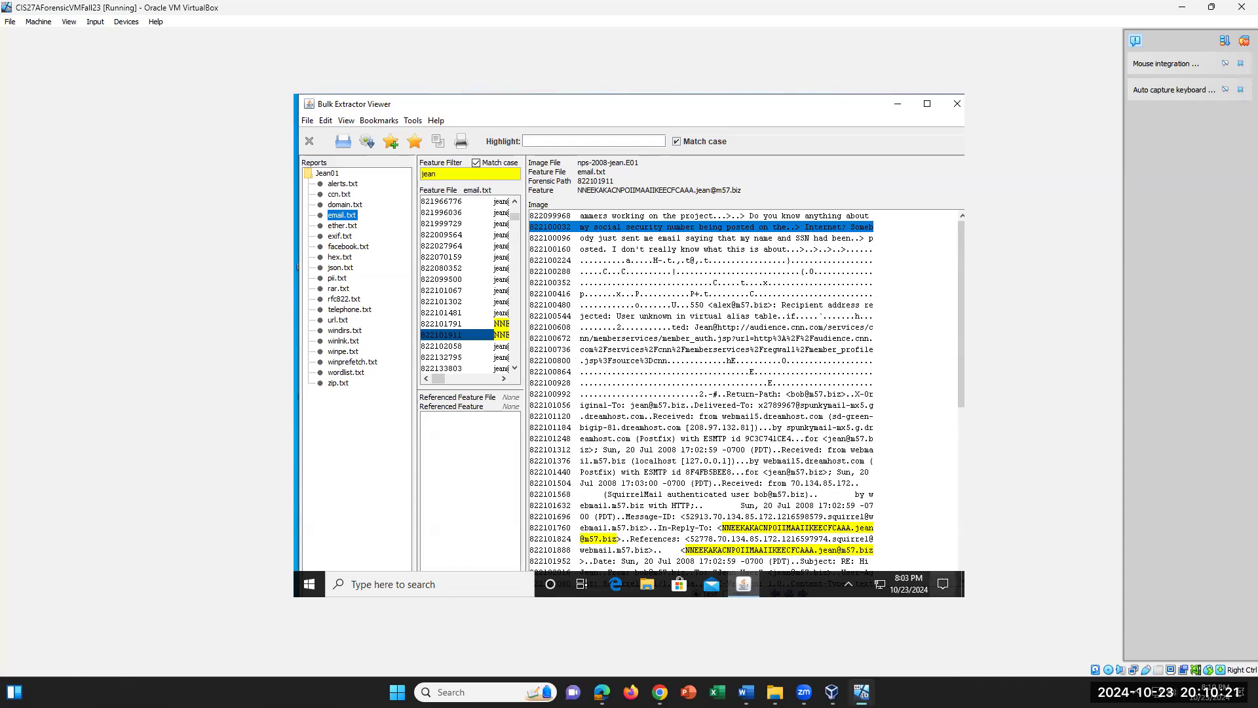
Switch to the Word lab document and review question 28B comparing the rejected e-mail address with the Original-To address.
click(746, 692)
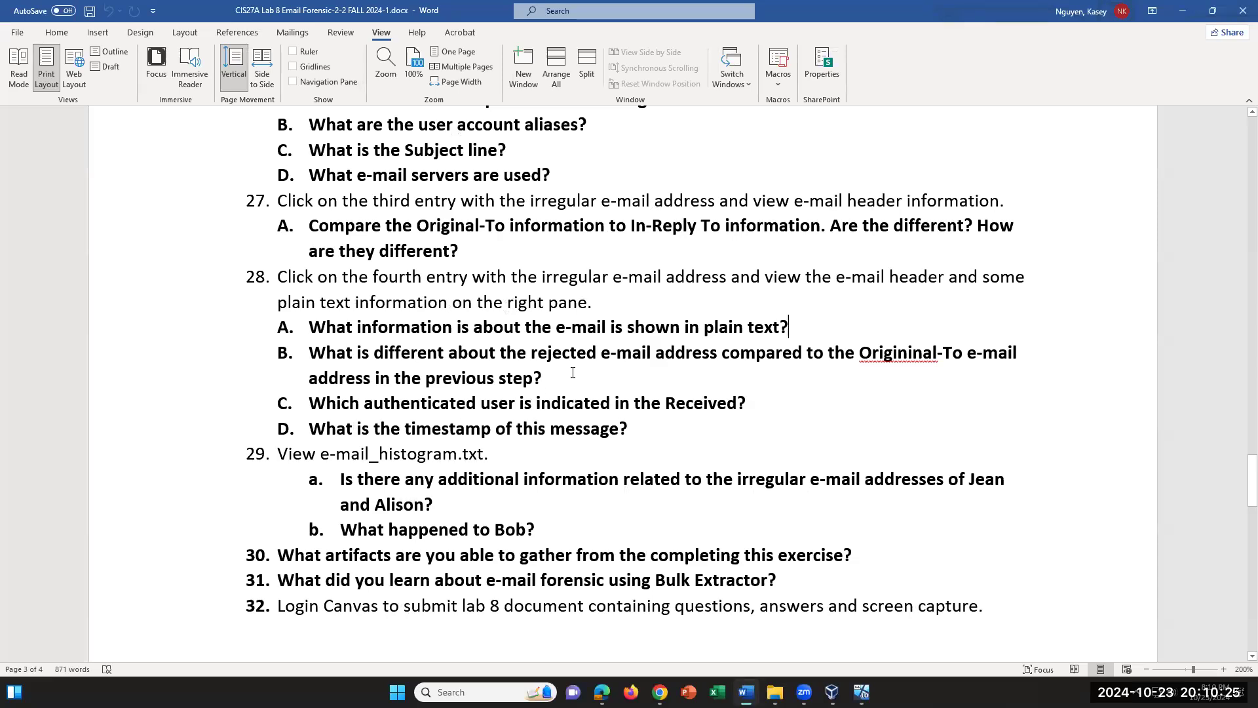
drag(535, 350, 658, 393)
click(661, 393)
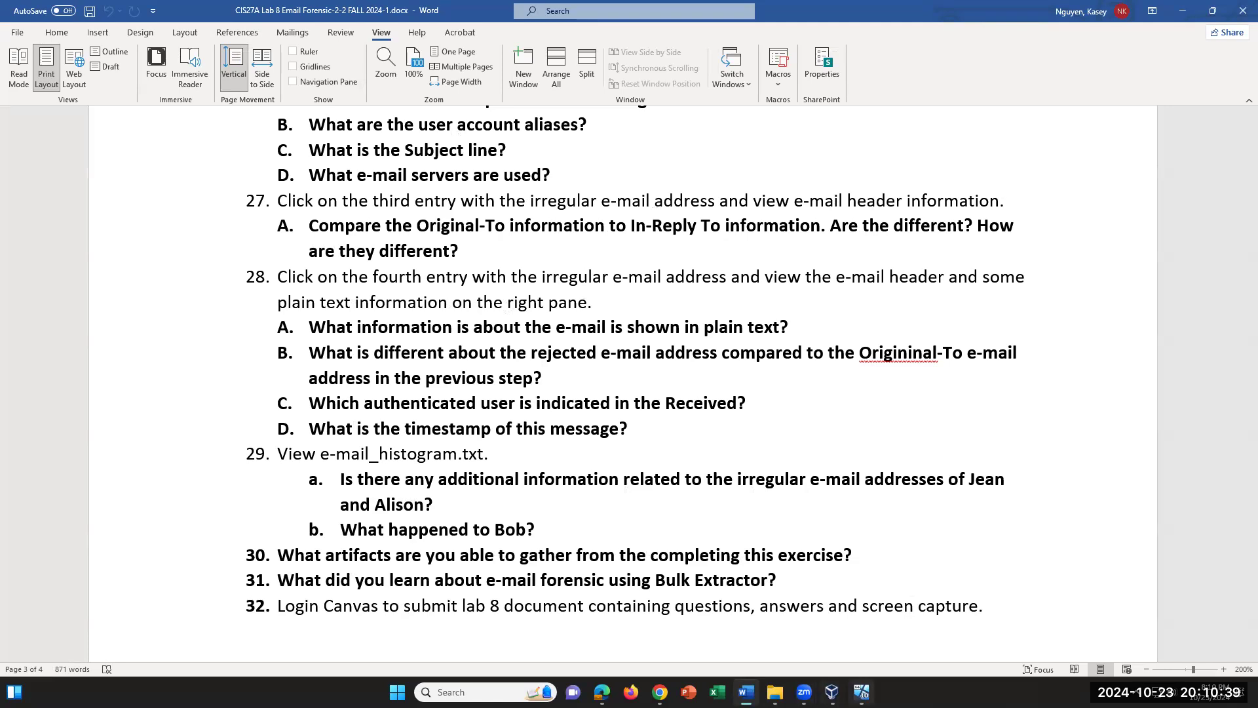
Return to the virtual machine and examine the In-Reply-To line at offset 822101760.
click(860, 691)
scroll(752, 457, down, 3)
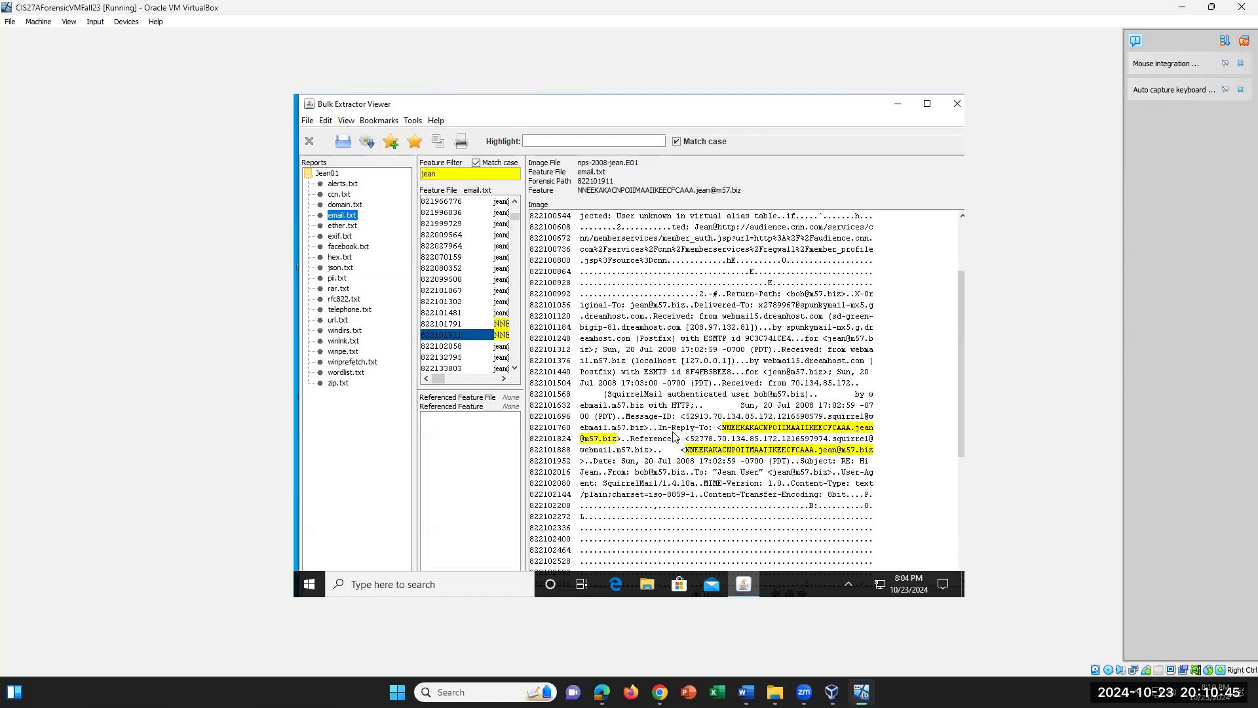
drag(658, 429, 708, 430)
click(725, 429)
scroll(706, 393, up, 1)
scroll(707, 393, up, 2)
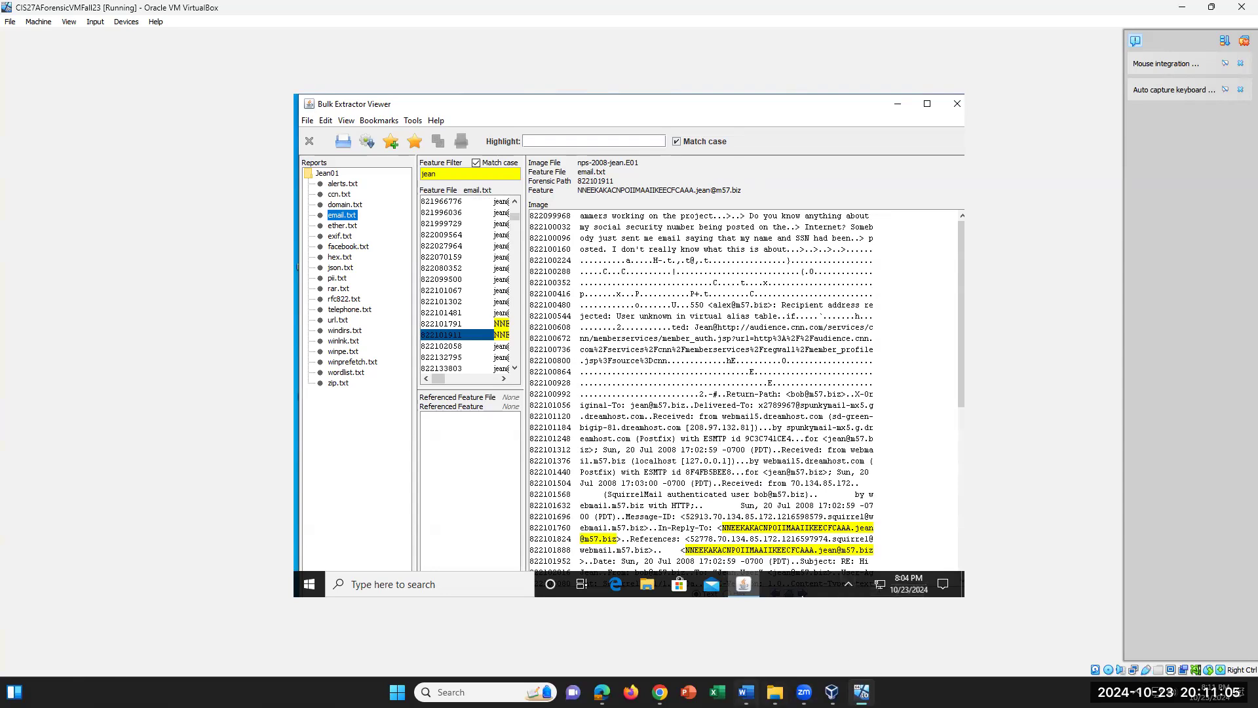
Recheck question 28 in Word and examine the Return-Path line at offset 822100992 and the rejection line at offset 822100544 in the virtual machine.
click(746, 692)
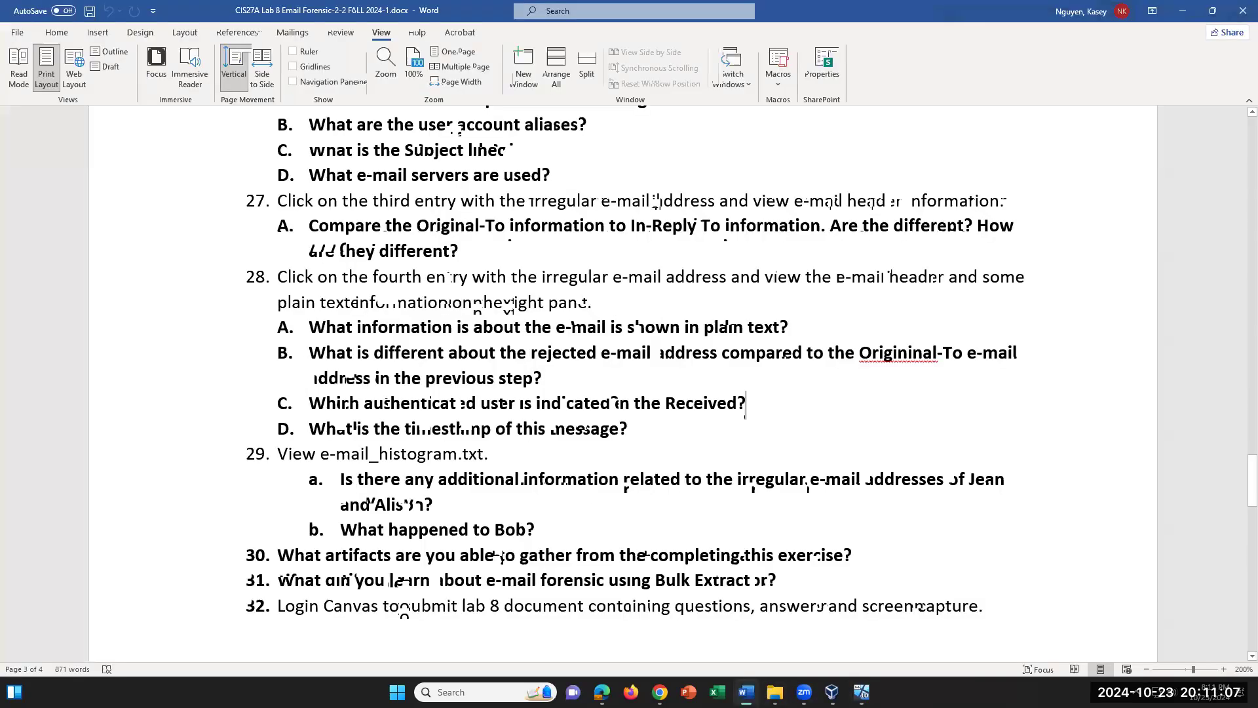
click(745, 691)
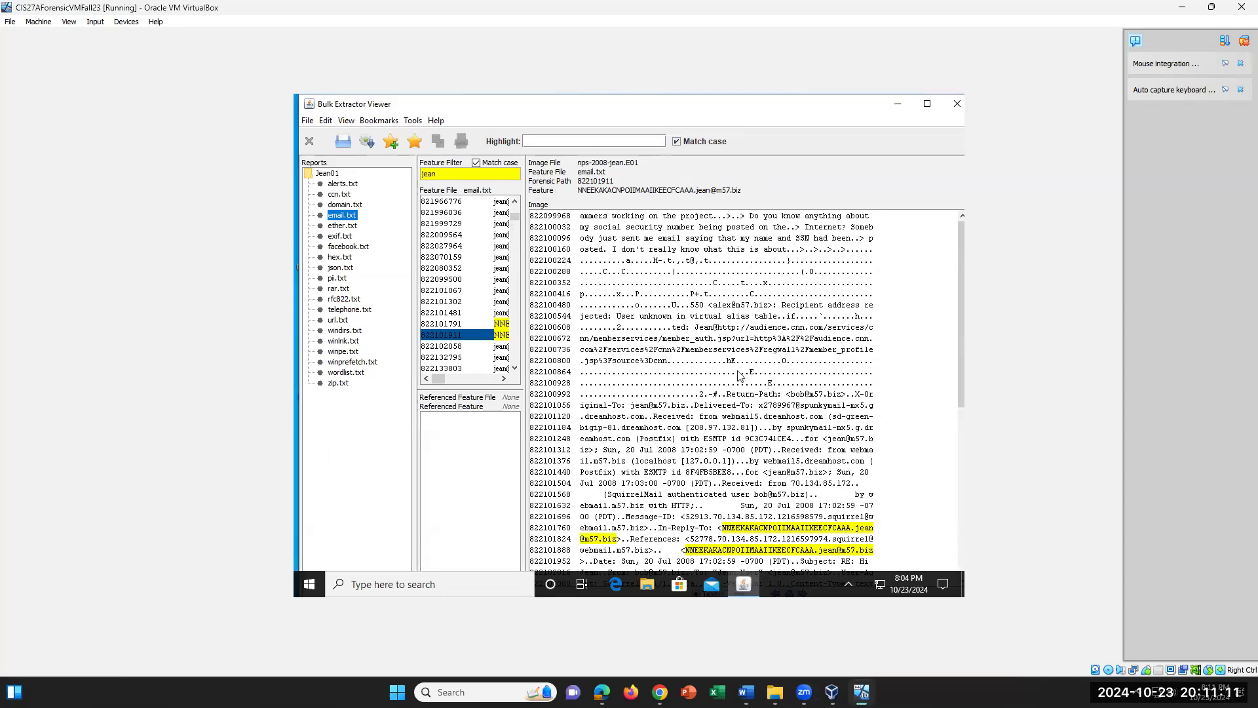
click(730, 395)
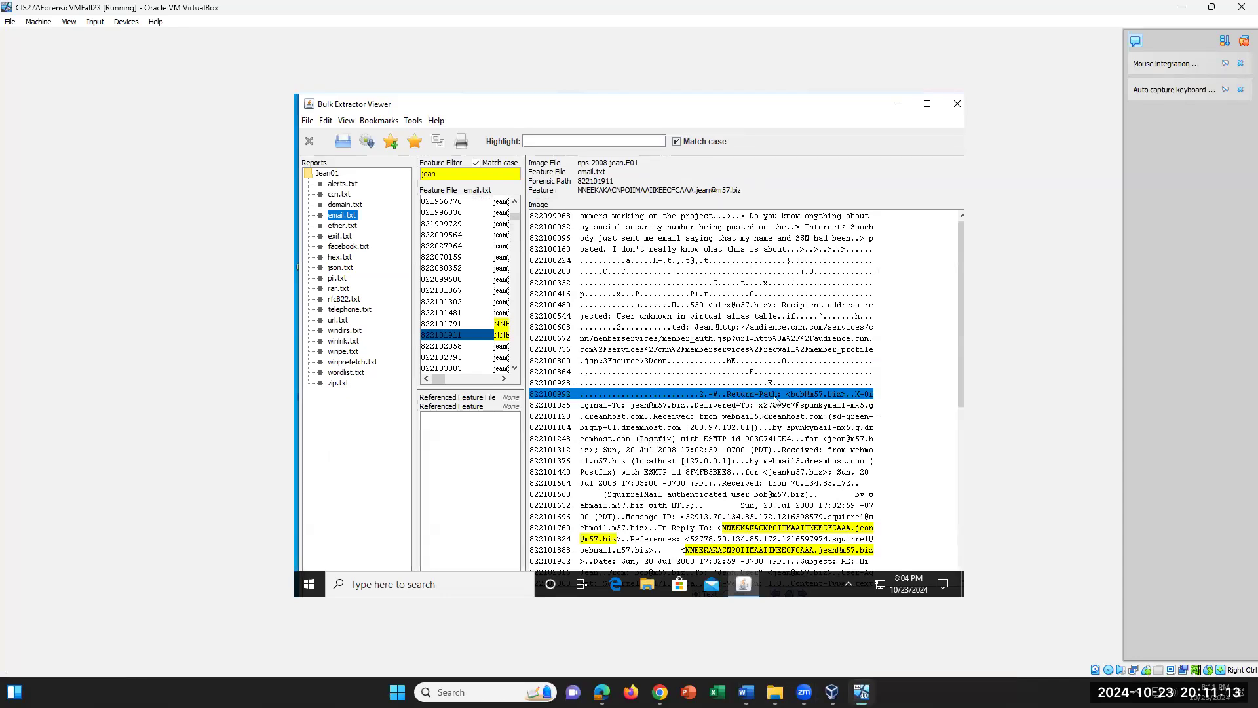
click(808, 395)
click(851, 395)
click(791, 307)
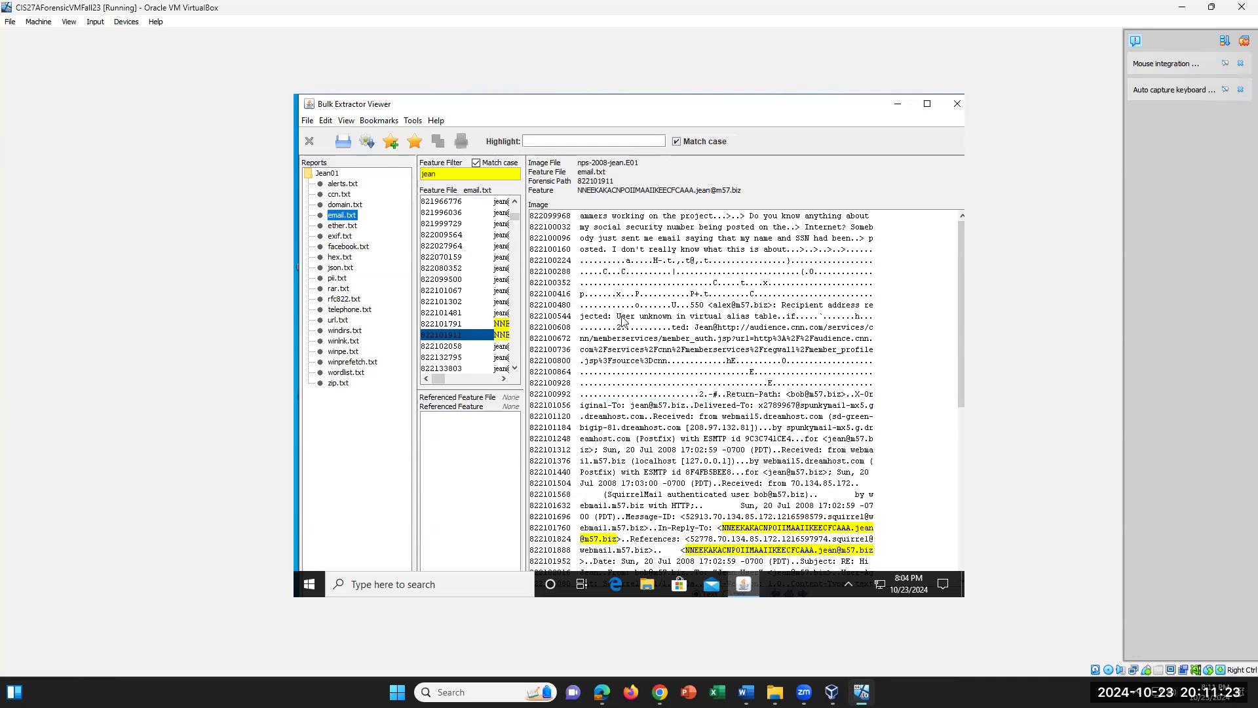
click(622, 319)
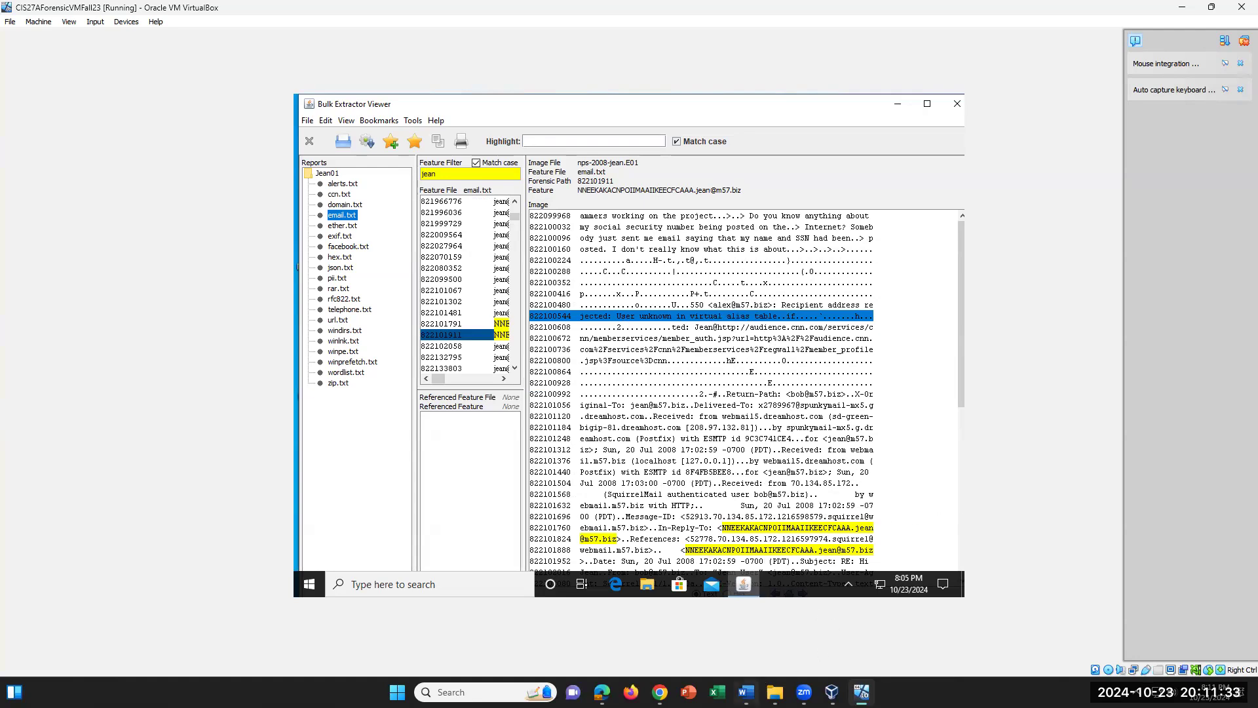
Switch to the Word lab document, review question 29 on the e-mail histogram and highlight the CFO's name in part a.
click(745, 692)
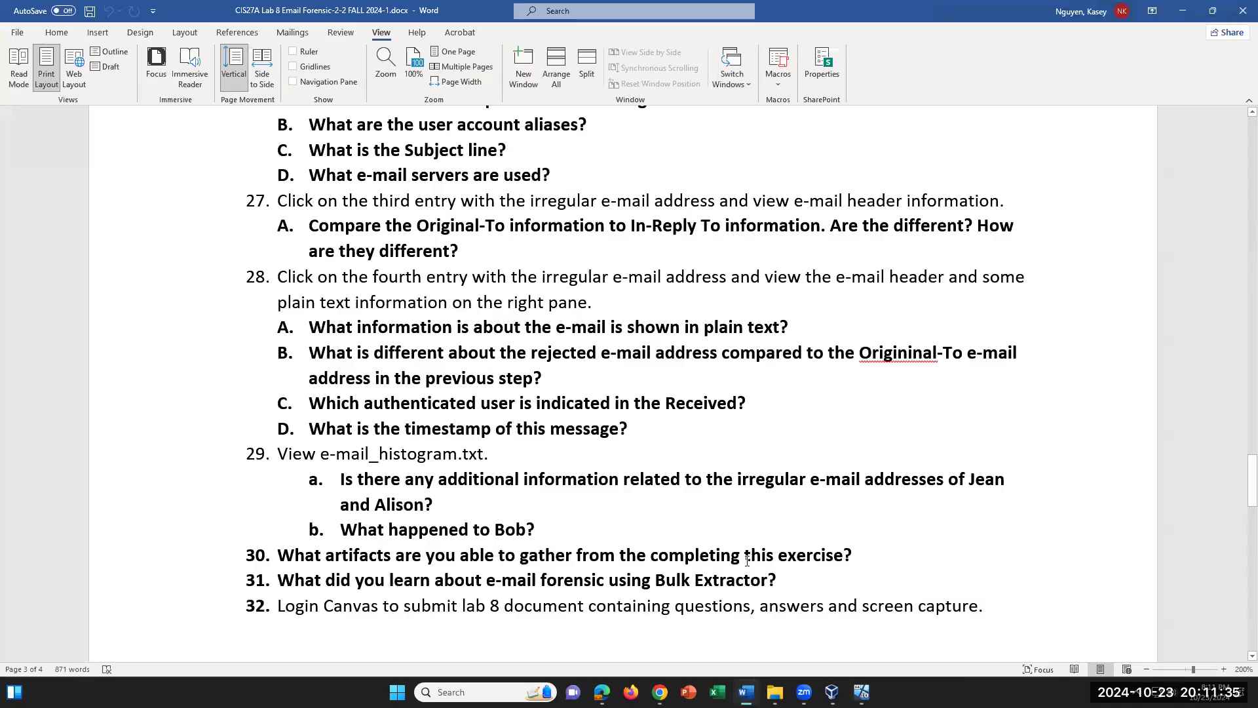
scroll(747, 560, down, 1)
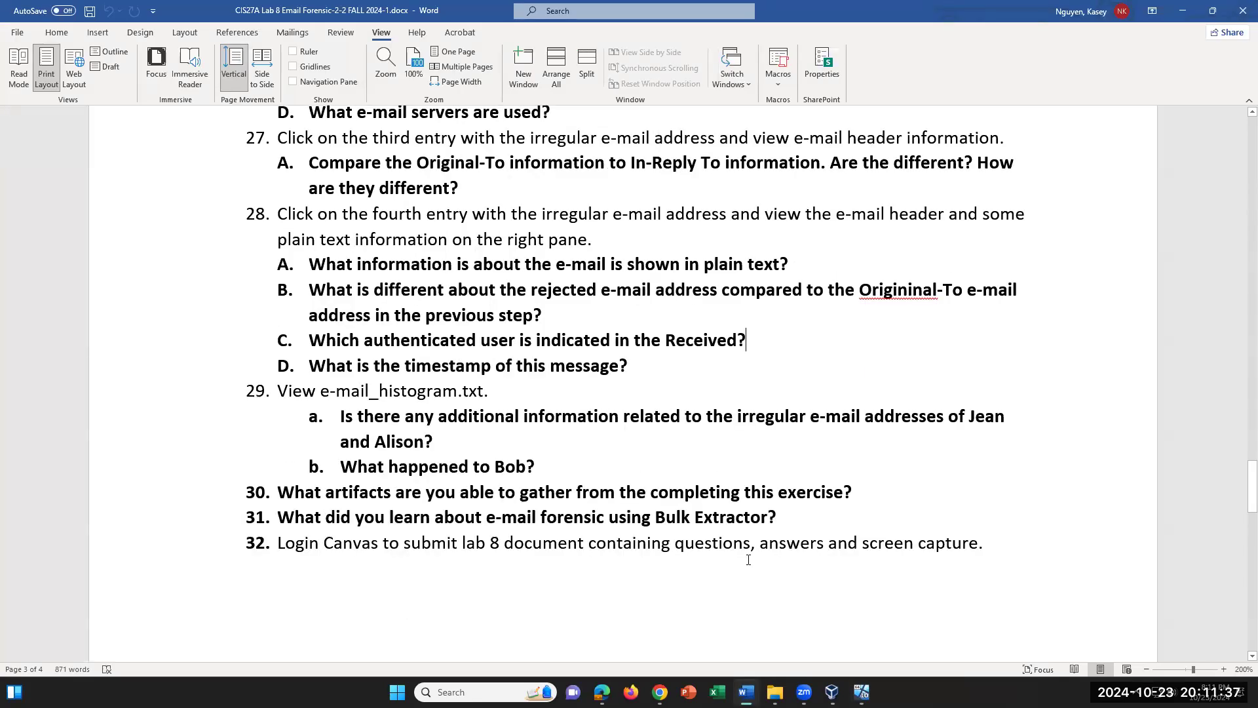
scroll(747, 554, down, 1)
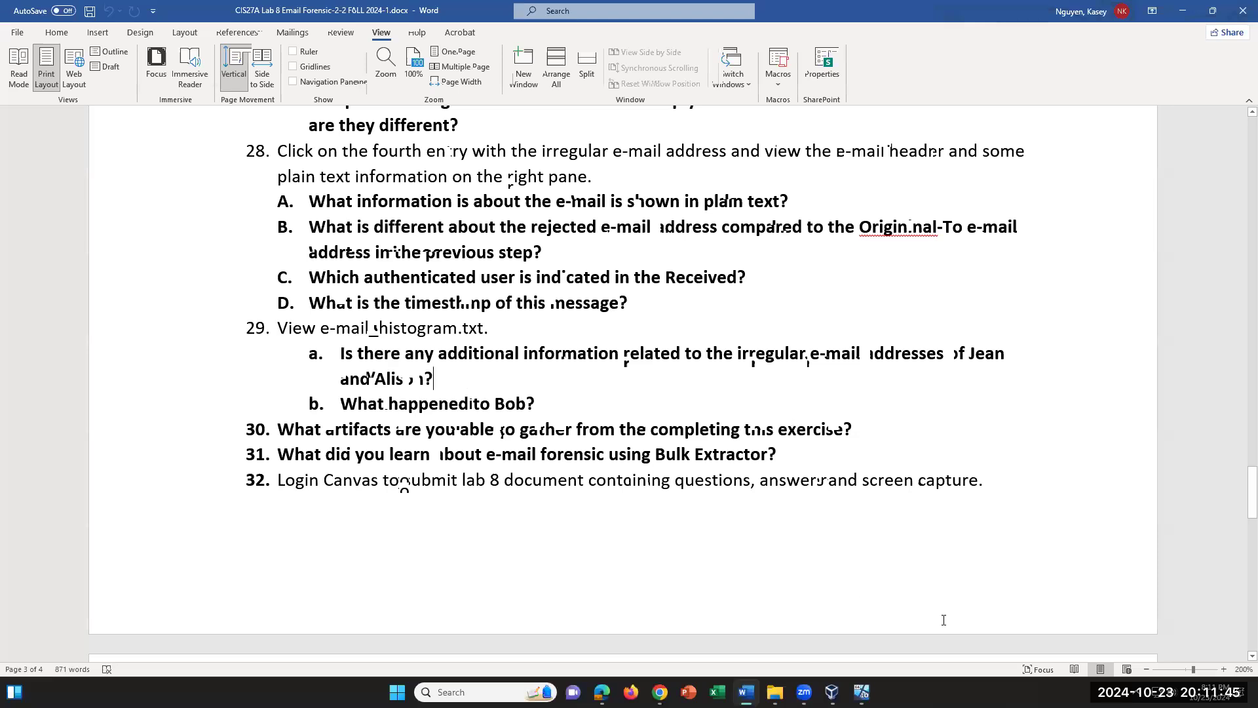
click(832, 692)
click(745, 692)
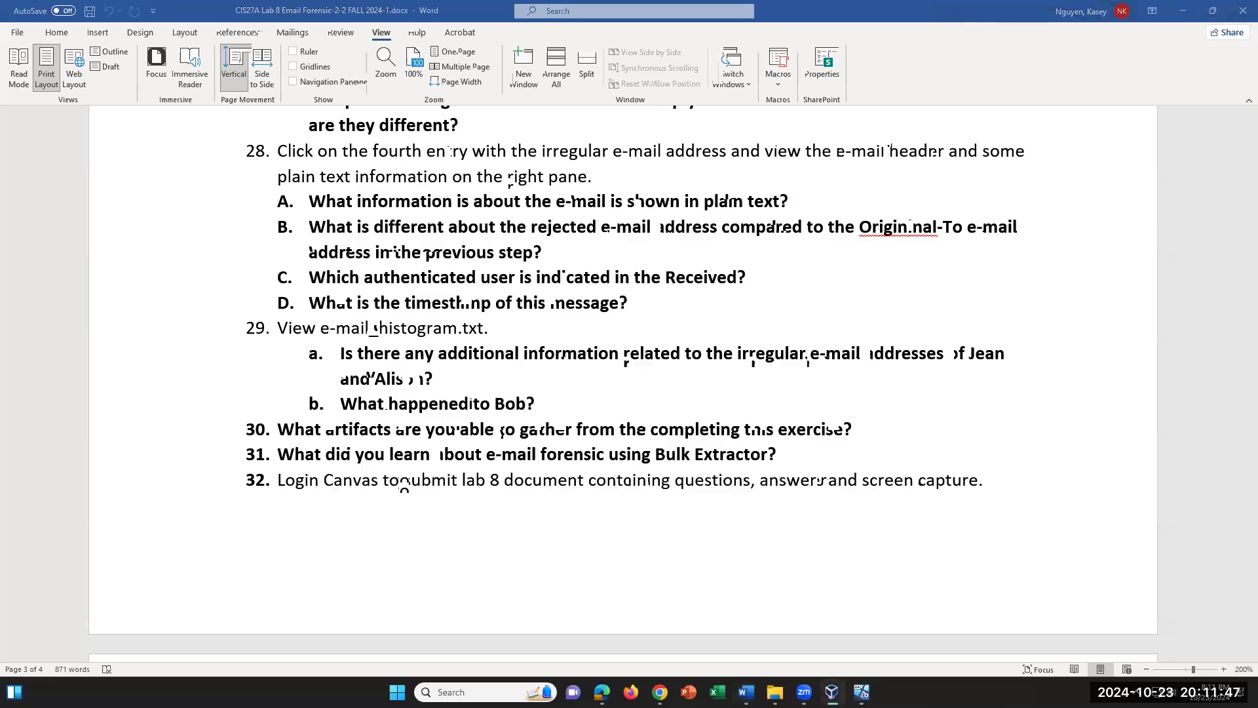
drag(975, 353, 1007, 357)
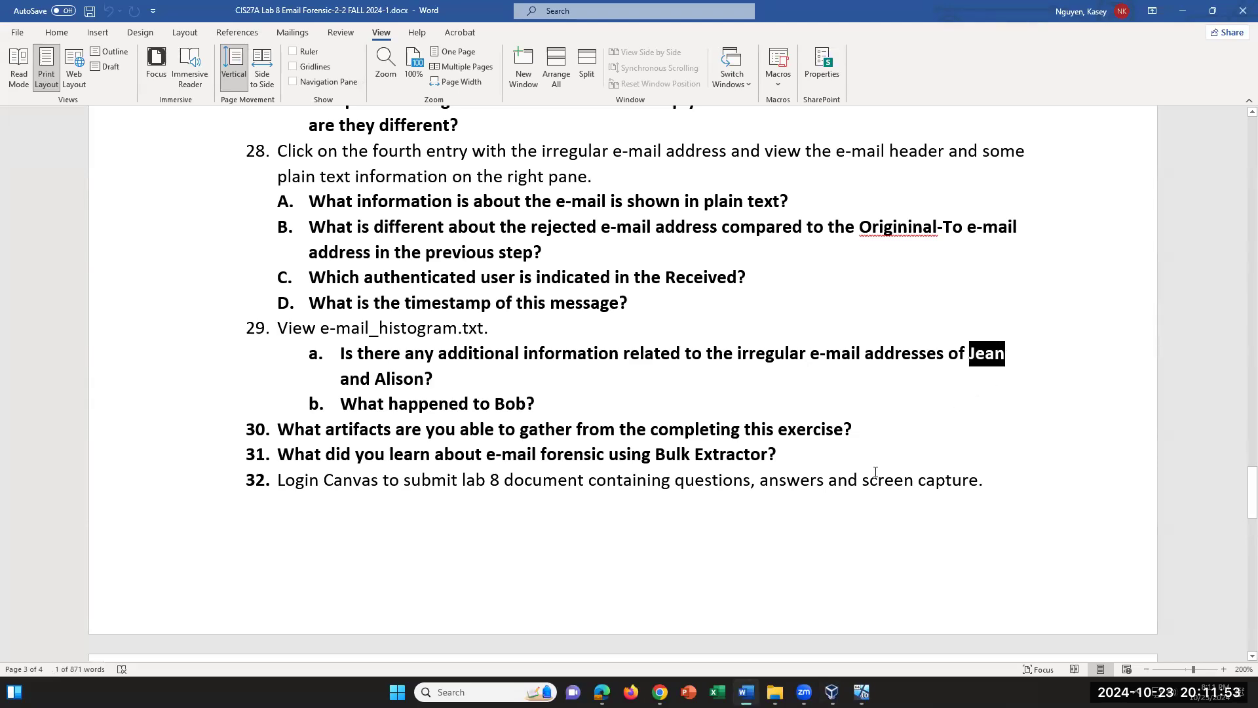
click(576, 406)
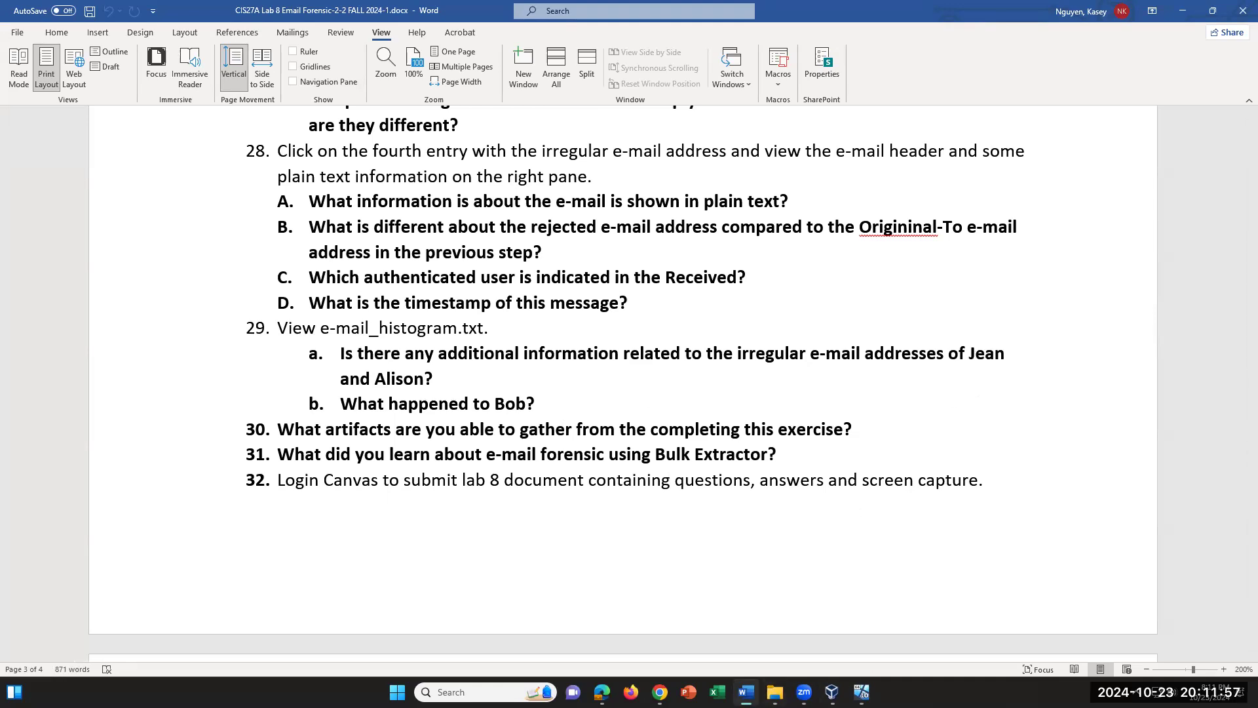
Return to the virtual machine and reread the entry's header from the rejected recipient line through the In-Reply-To, Subject and From lines.
click(746, 692)
scroll(713, 501, down, 4)
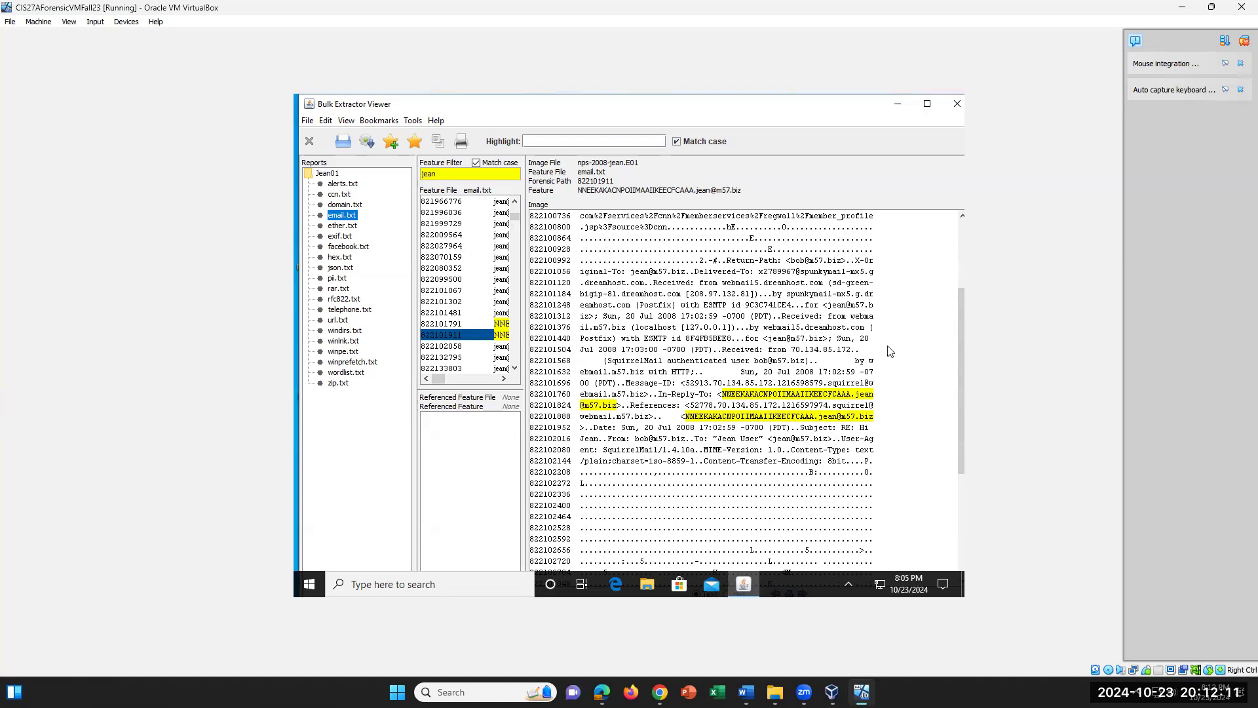
scroll(863, 370, up, 4)
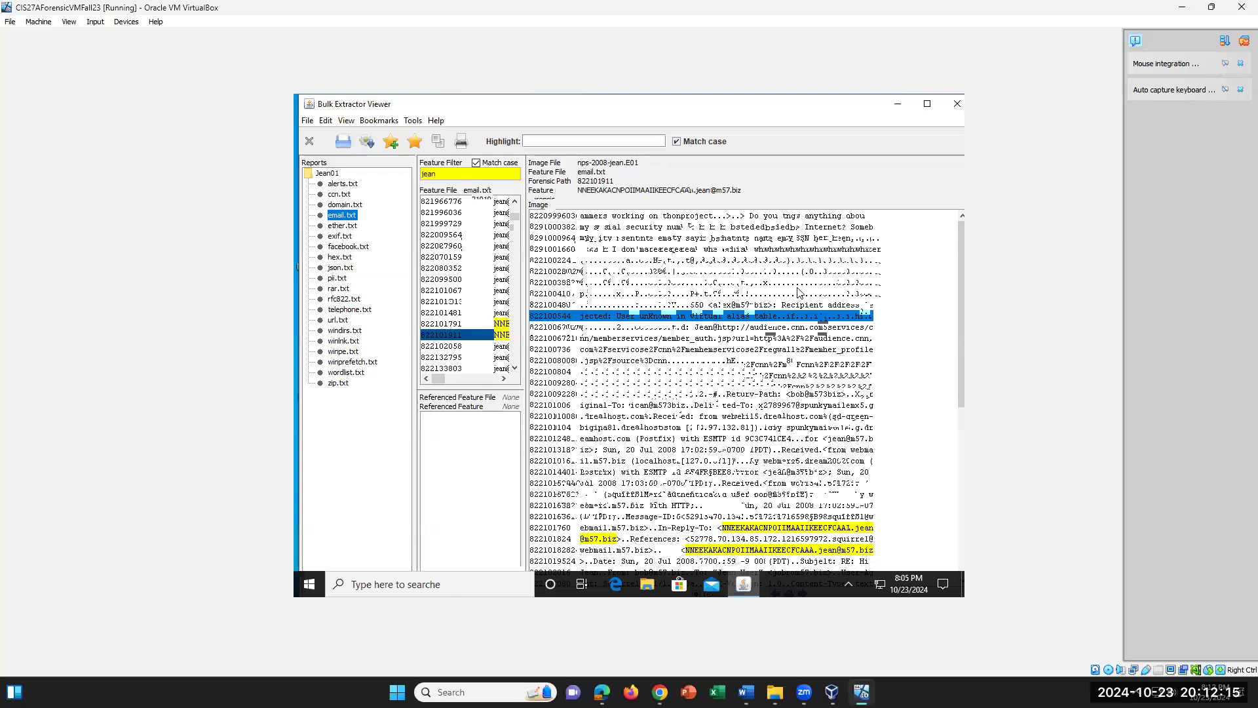
scroll(838, 362, down, 1)
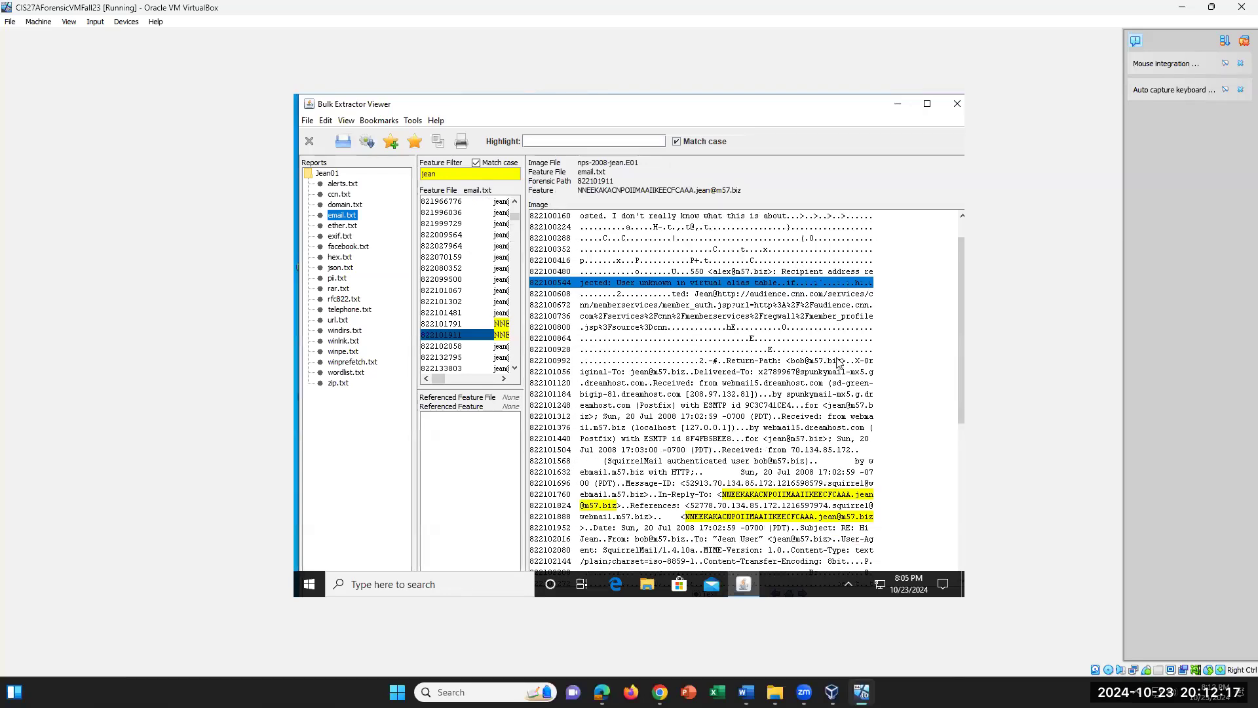
scroll(839, 362, down, 3)
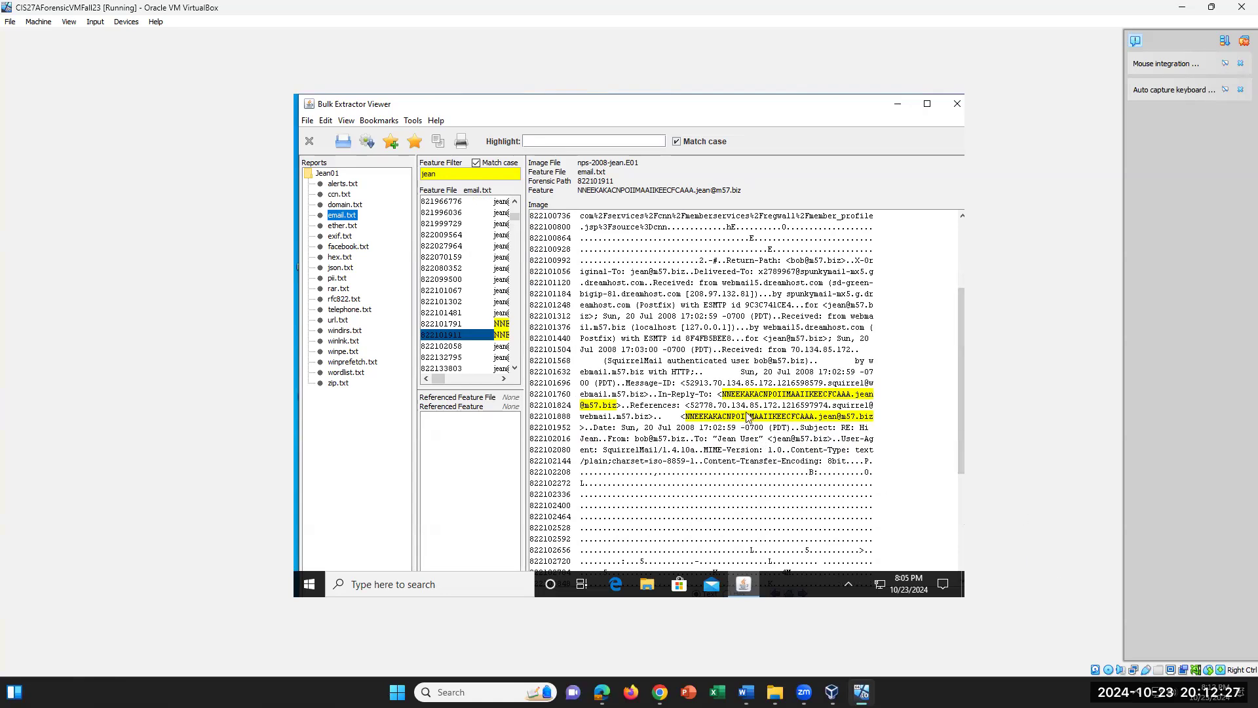
scroll(746, 416, up, 1)
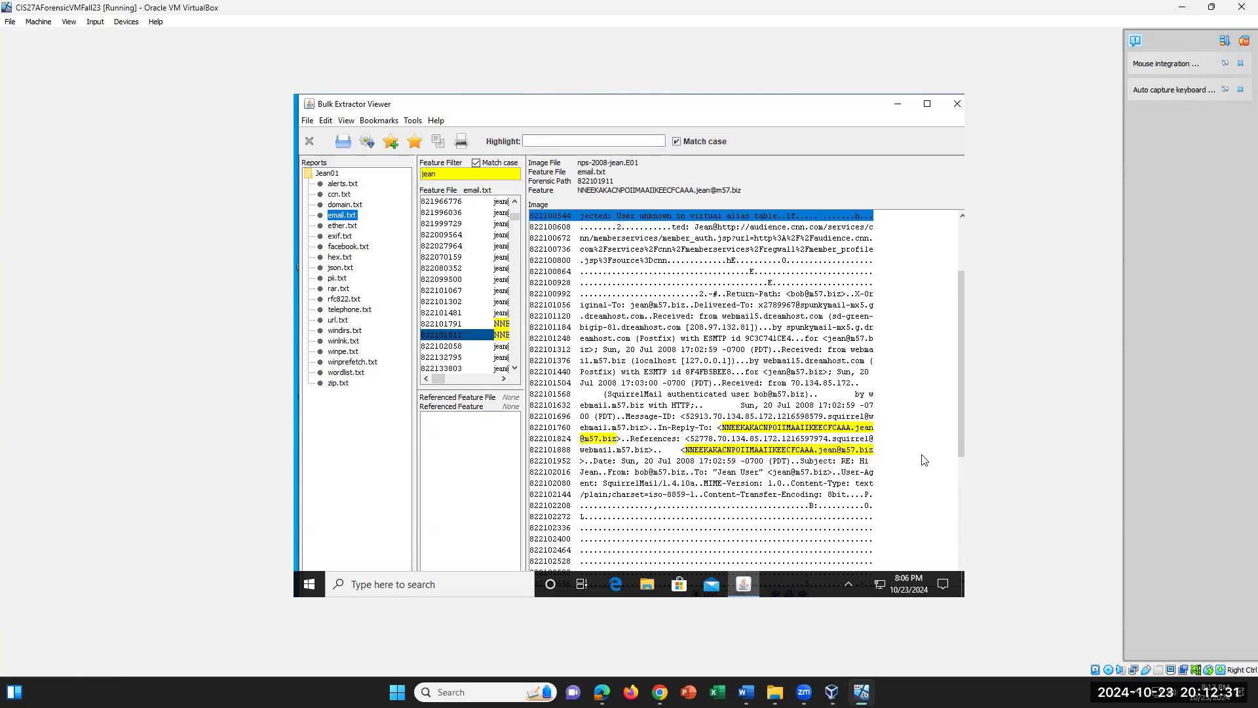
scroll(807, 373, up, 2)
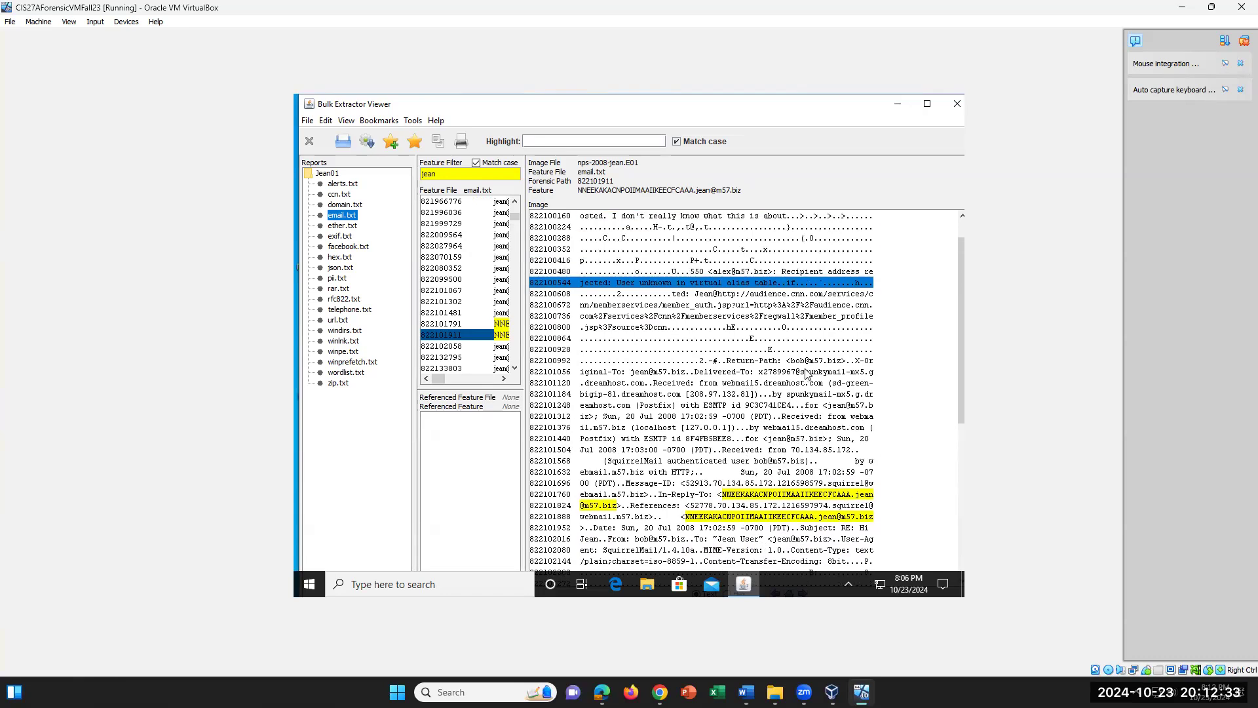
scroll(807, 374, up, 1)
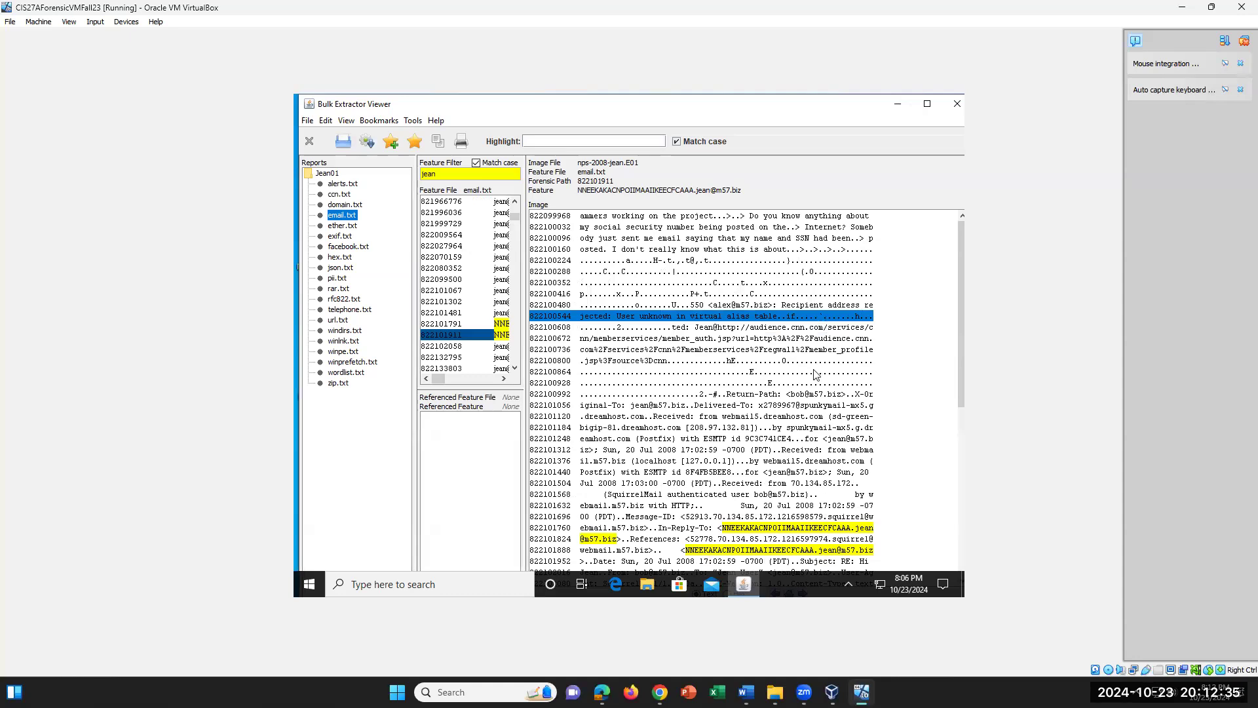
scroll(814, 374, down, 1)
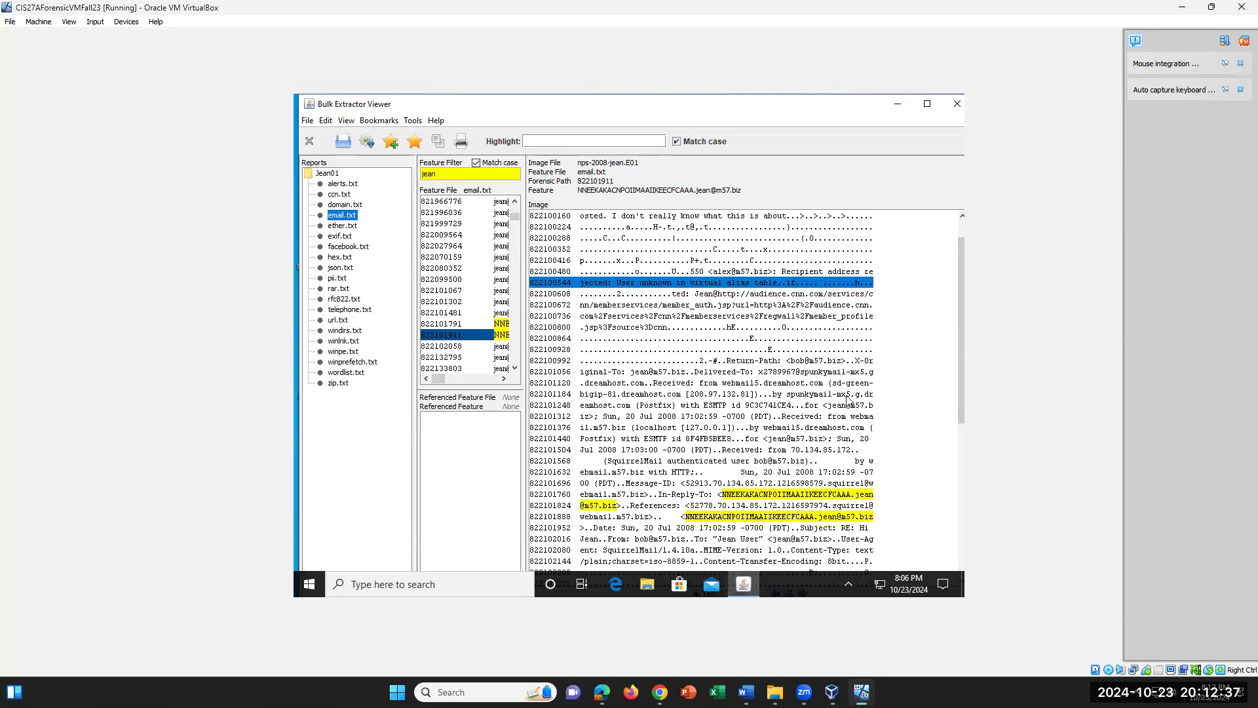
scroll(787, 440, down, 1)
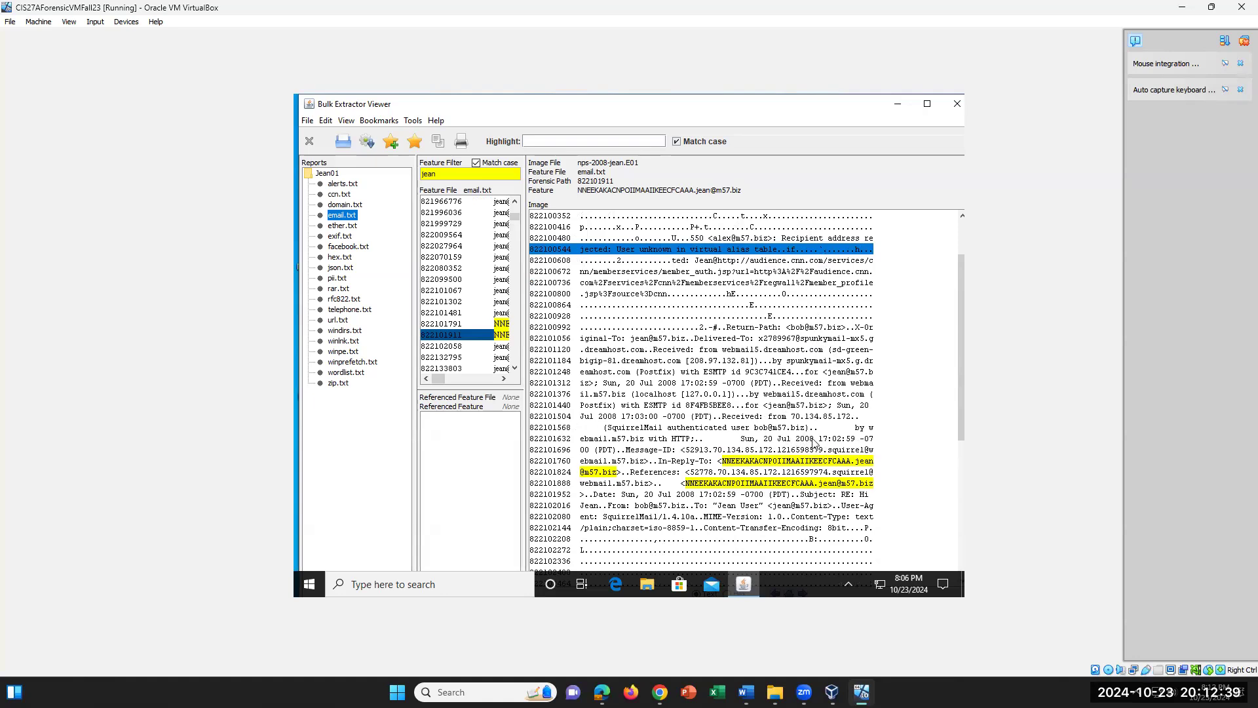
Examine the image text before and after the selected entry's header, down to the data following its Content-Transfer-Encoding line.
scroll(813, 444, down, 1)
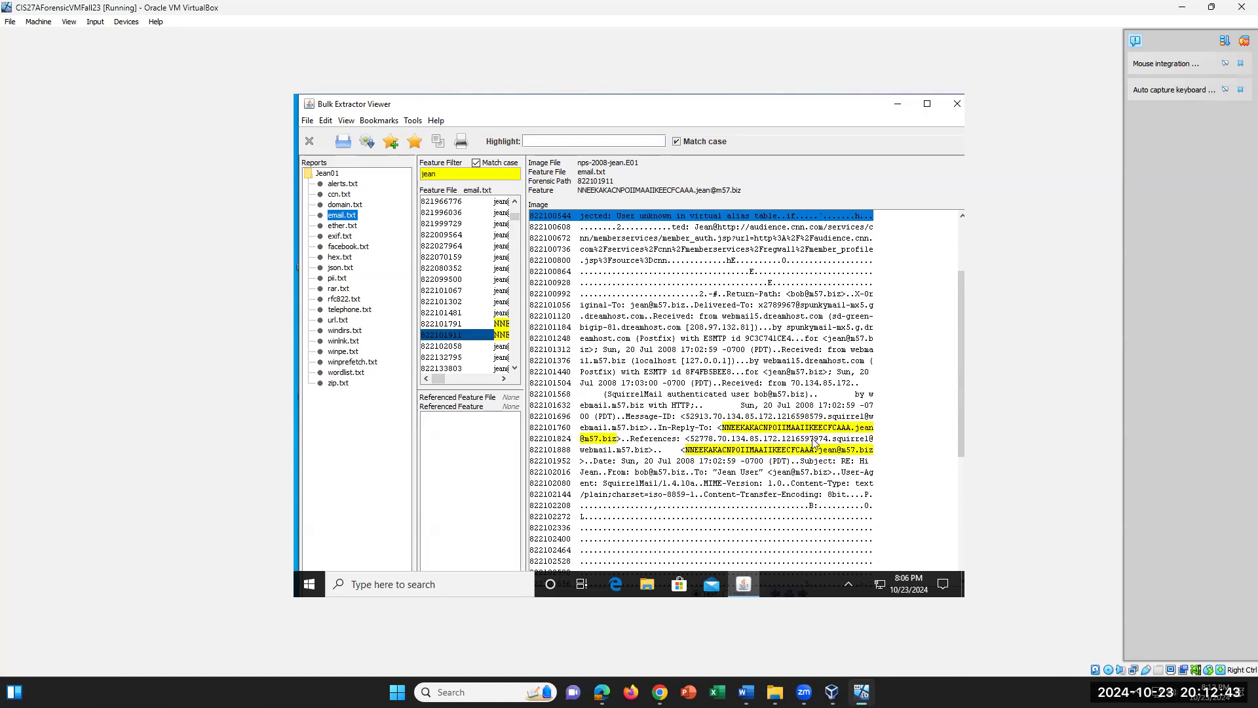
scroll(814, 444, up, 3)
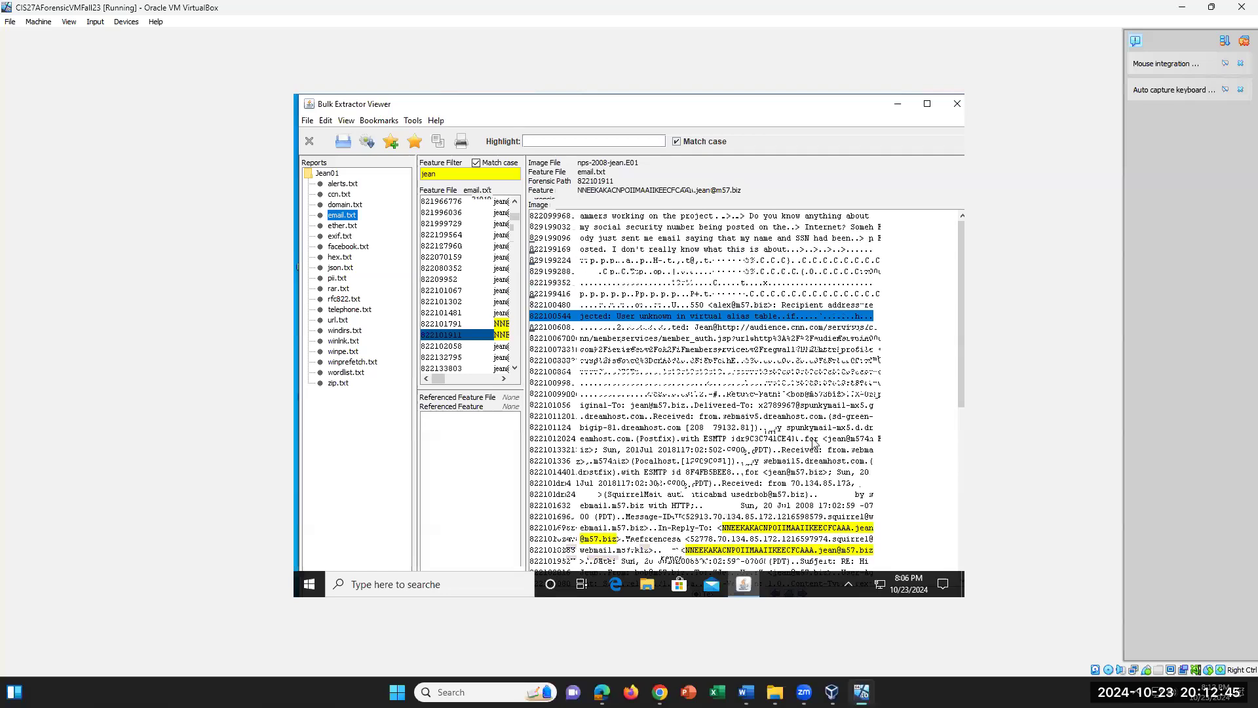
scroll(814, 444, down, 10)
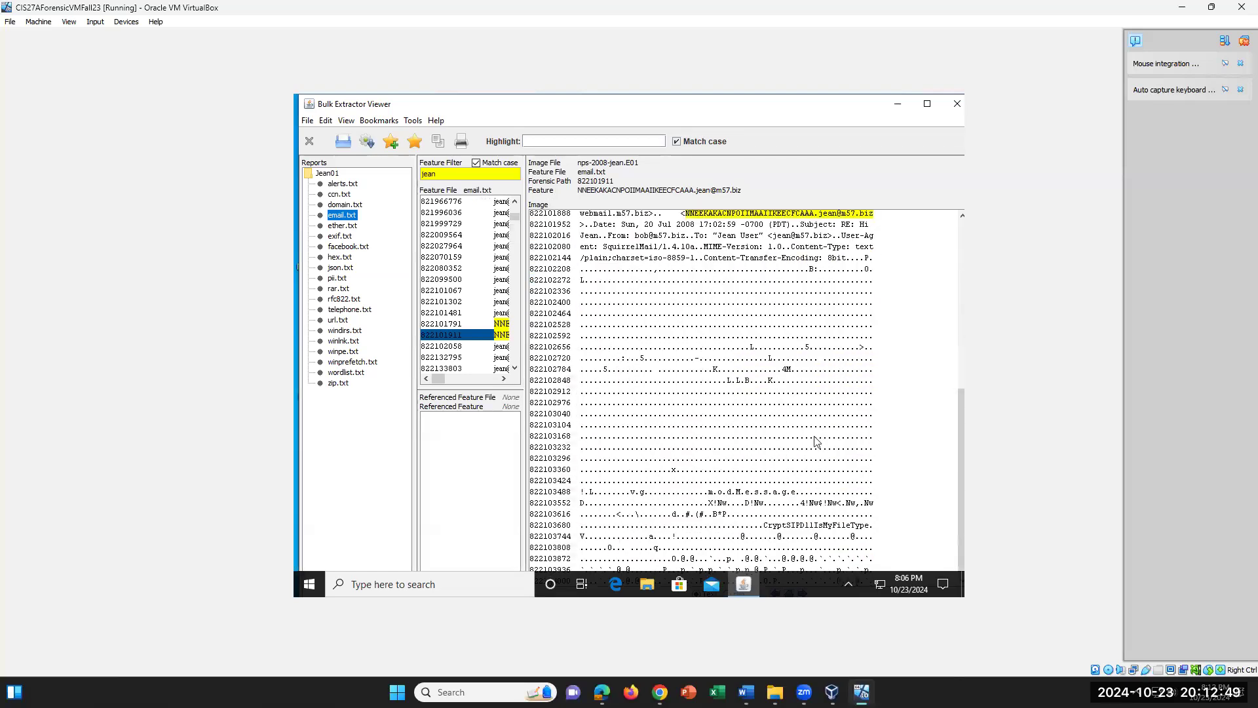
scroll(815, 440, up, 4)
scroll(816, 440, up, 1)
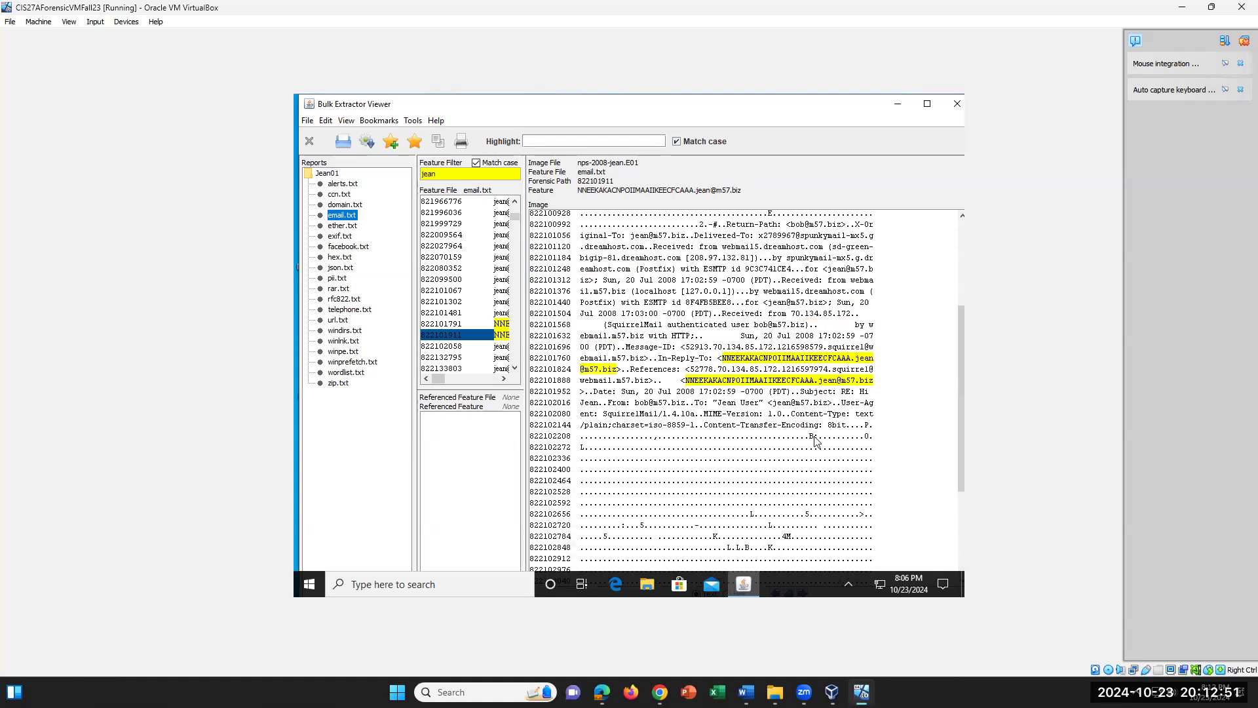
Switch to the Word lab document and review closing items 30 to 32 on artifacts gathered, lessons learned and the Canvas submission.
click(746, 692)
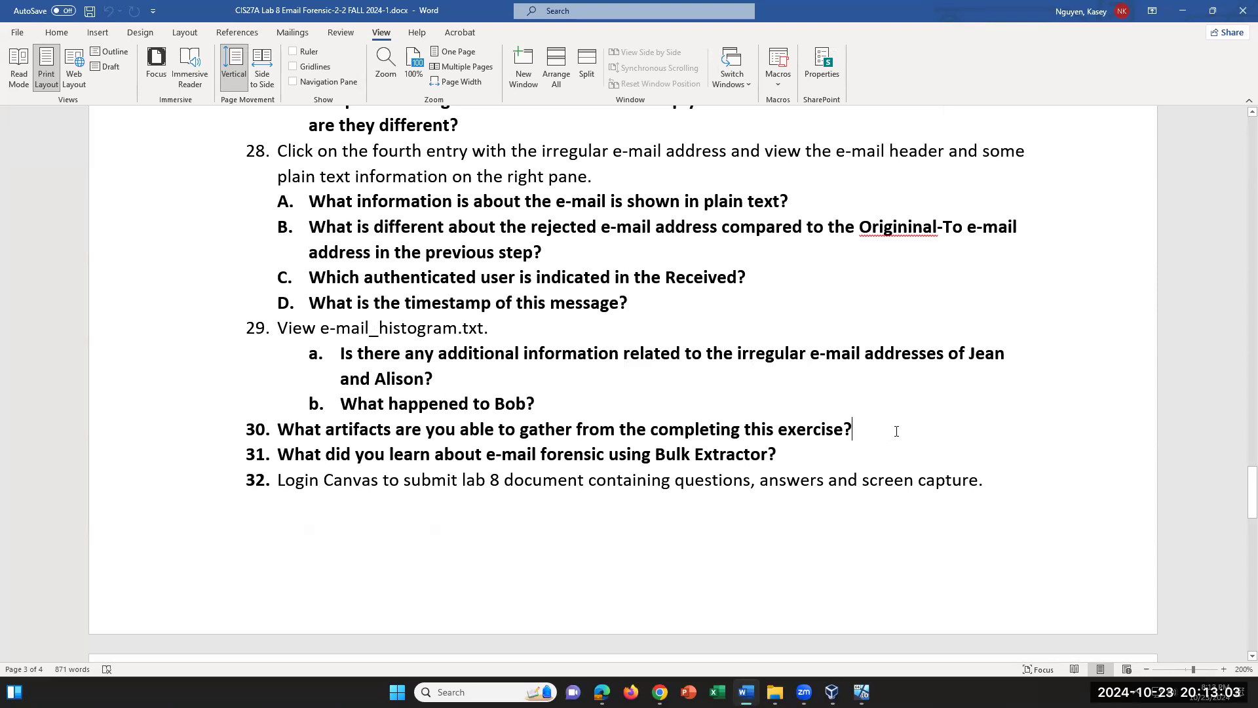
key(Down)
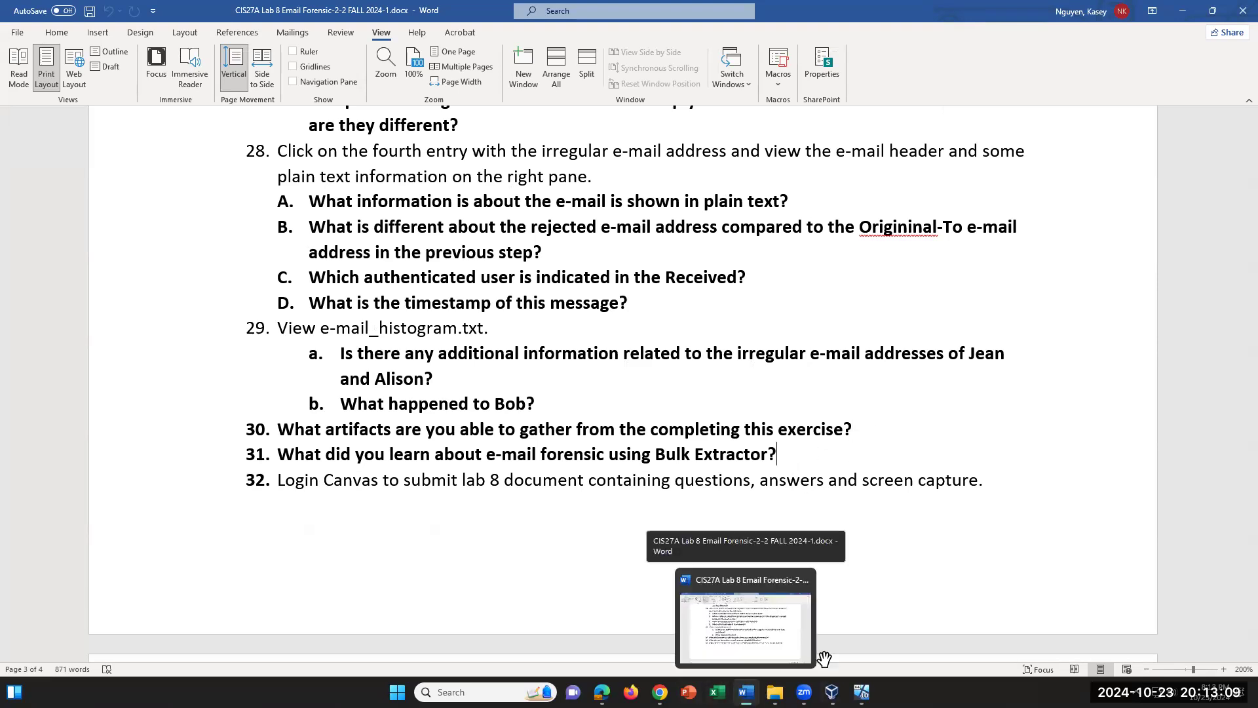
click(935, 578)
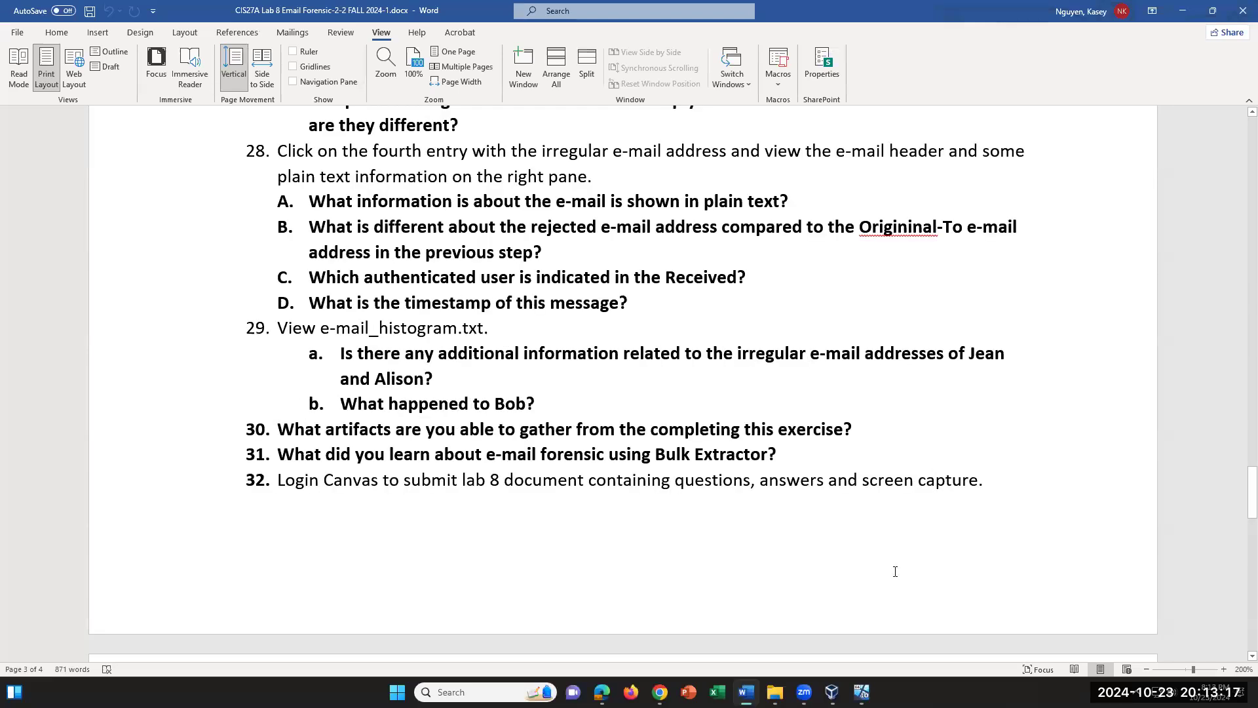
scroll(895, 566, up, 1)
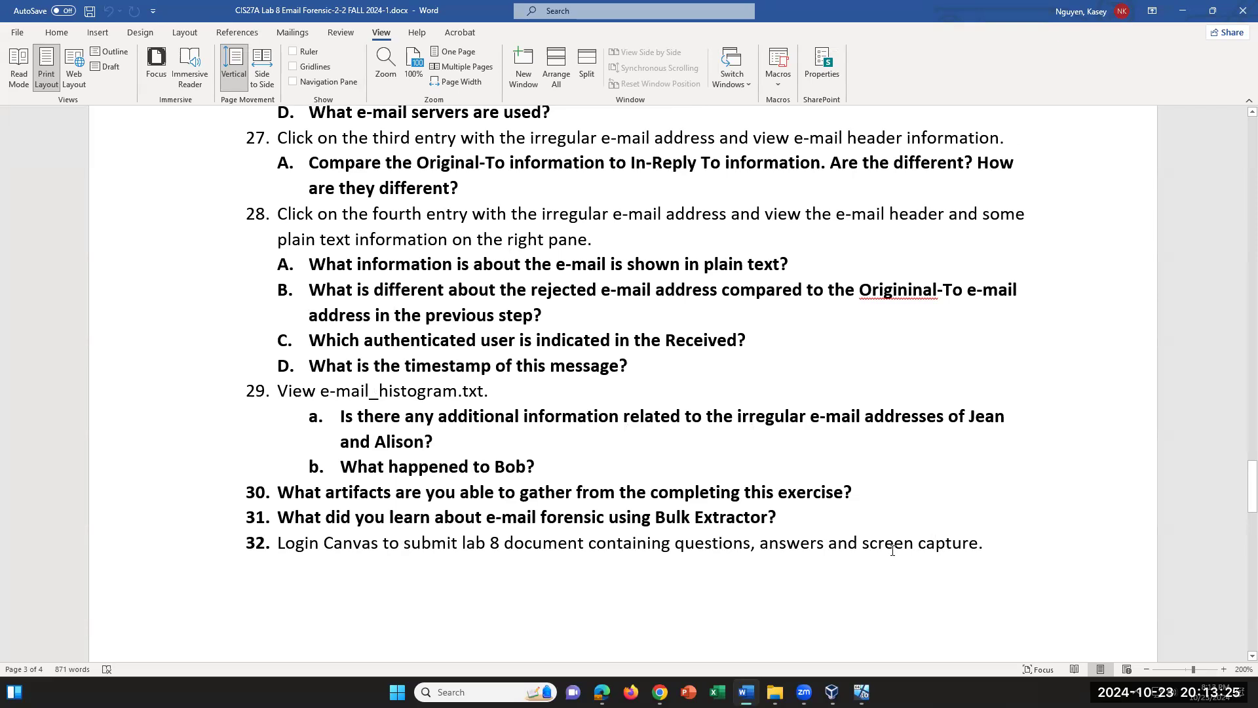
scroll(893, 550, up, 1)
click(841, 585)
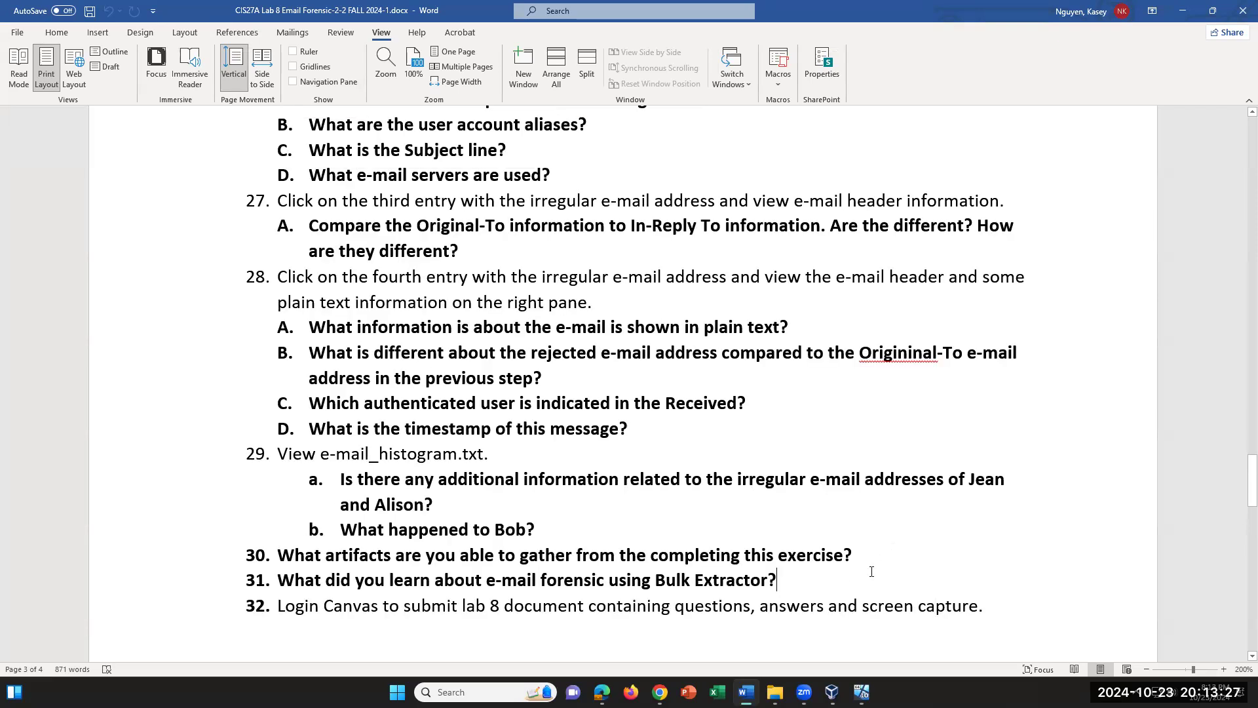
scroll(882, 565, down, 1)
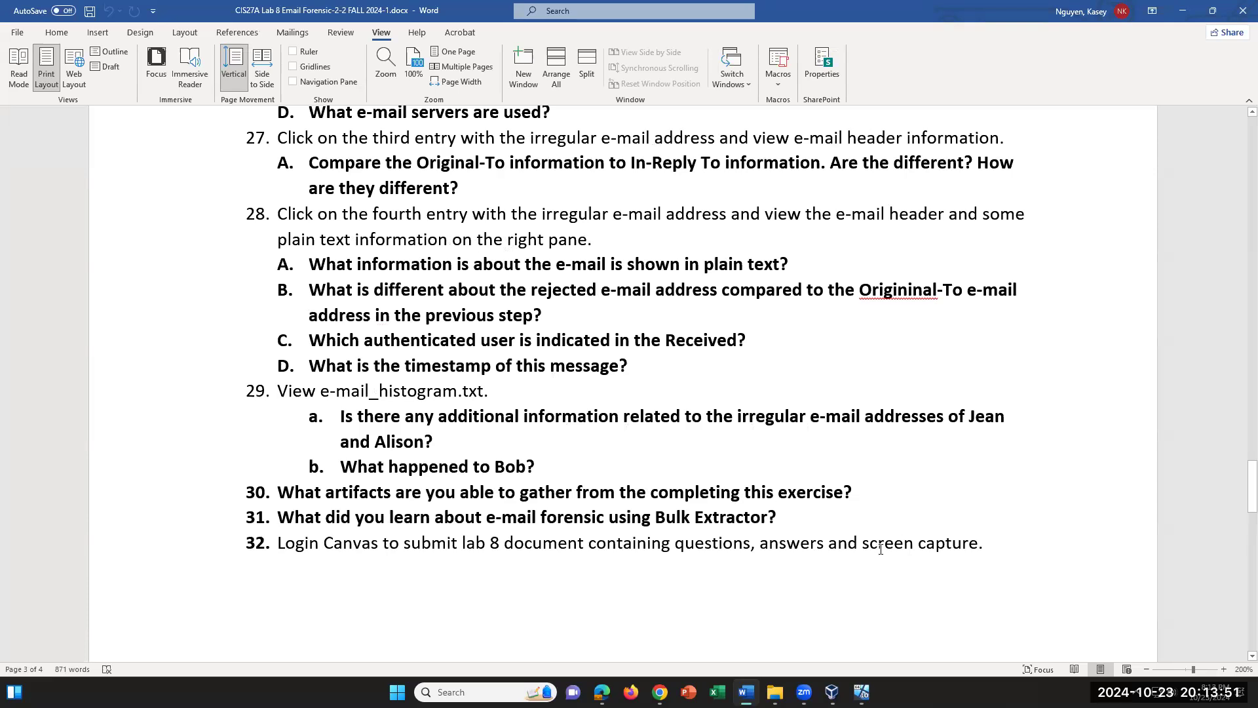
Go back to page 3 of the lab document and review the Questions to answer section and the Bulk Extractor instructions from item 15.
scroll(885, 557, up, 10)
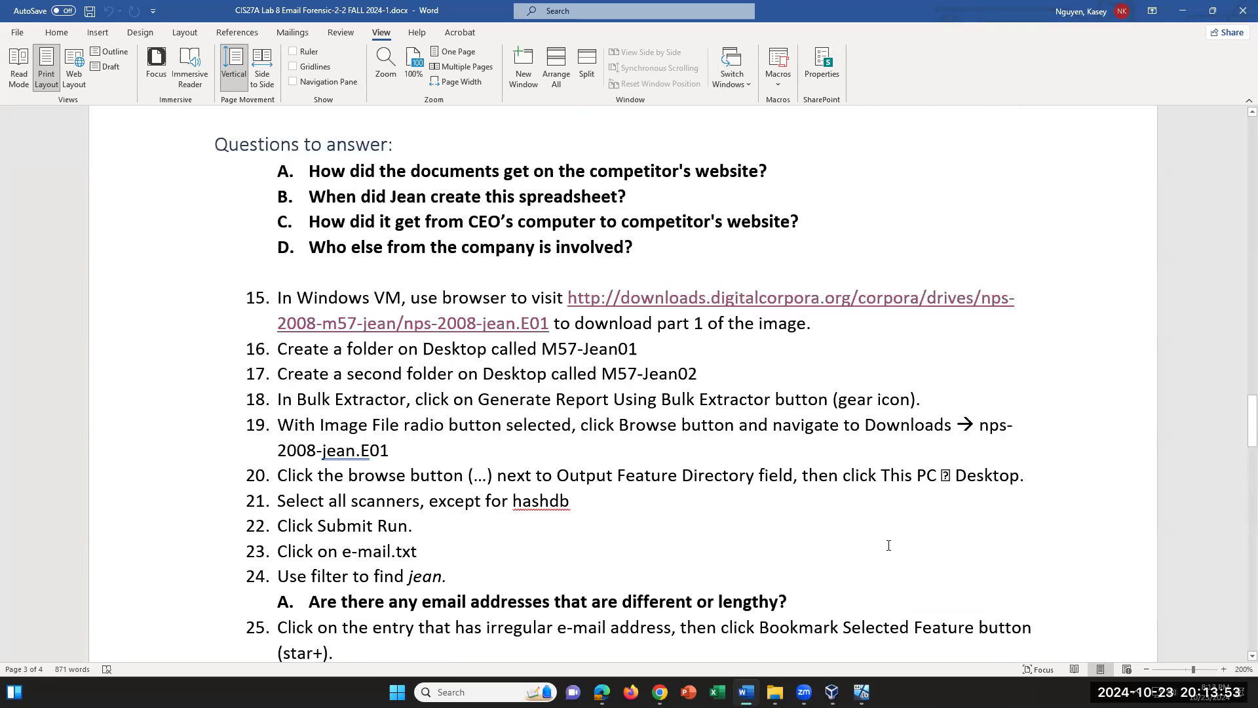
scroll(889, 545, up, 5)
scroll(888, 545, down, 3)
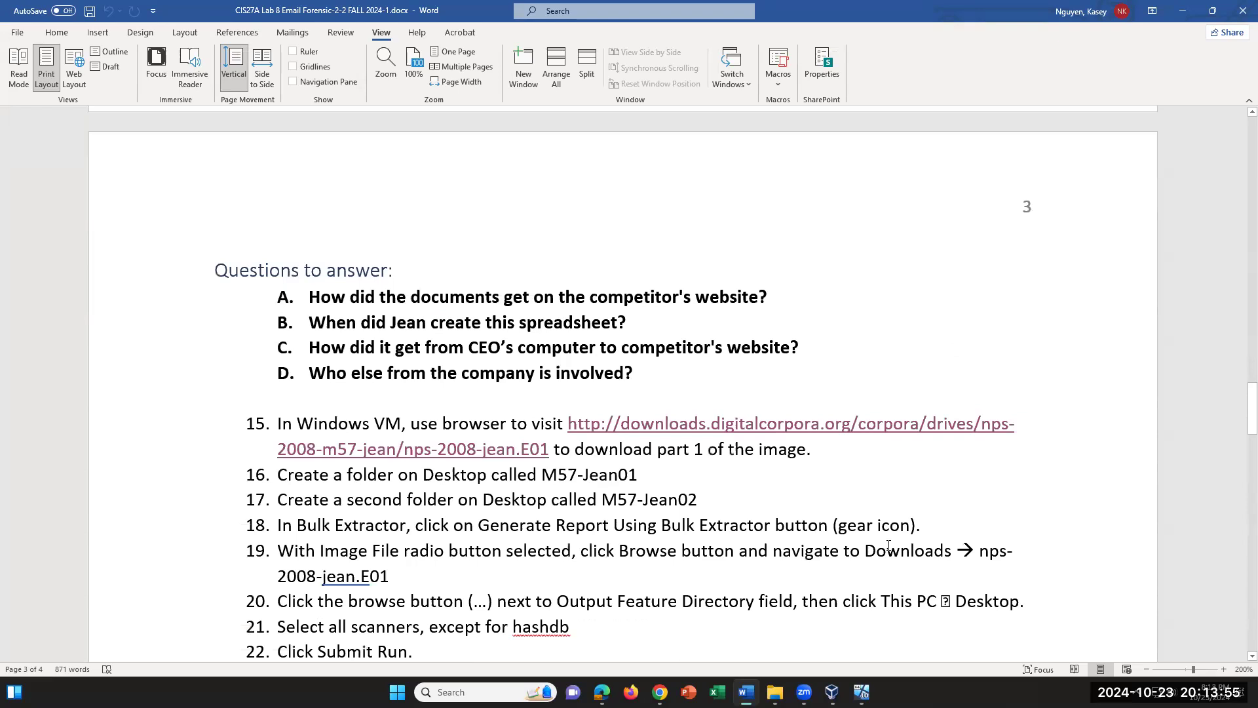
scroll(888, 545, down, 1)
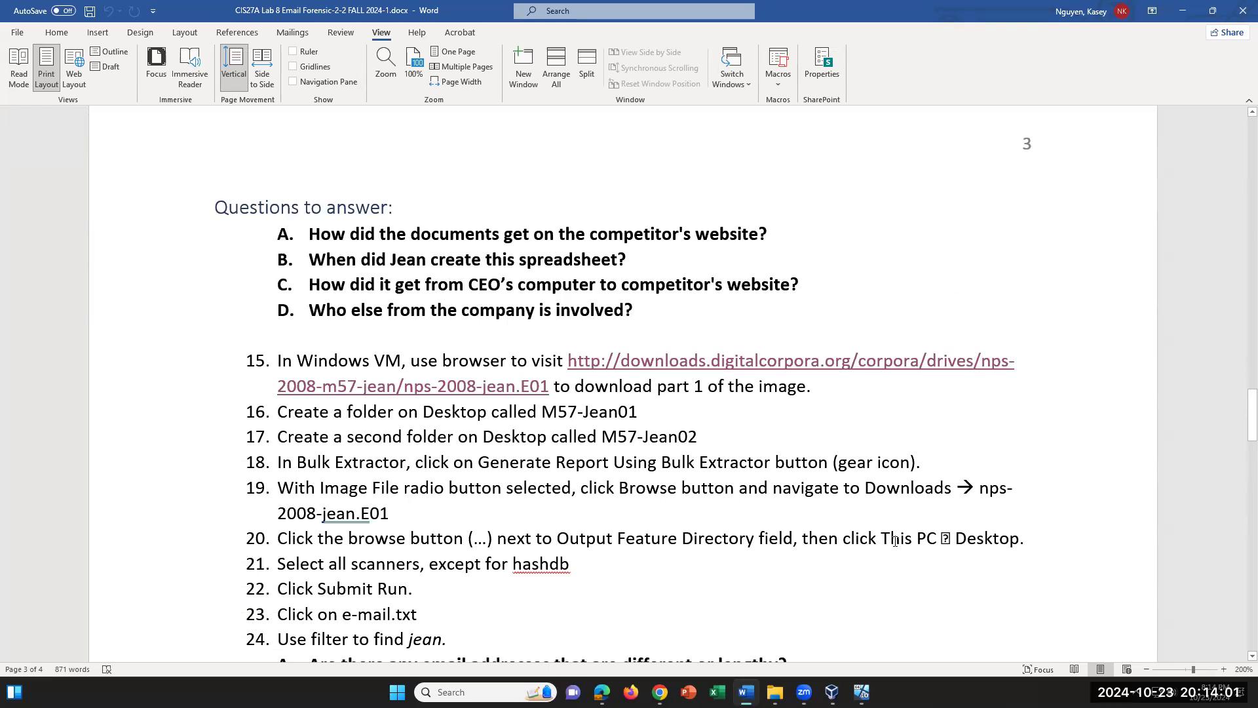
scroll(895, 541, down, 1)
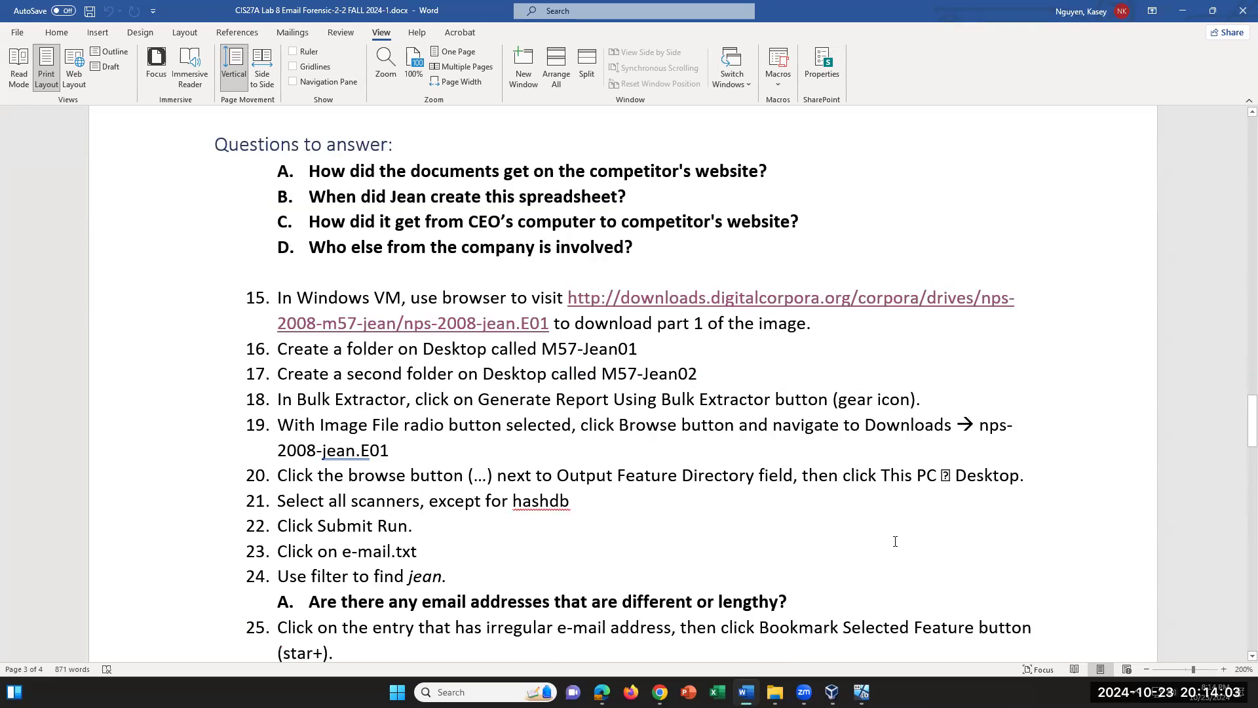